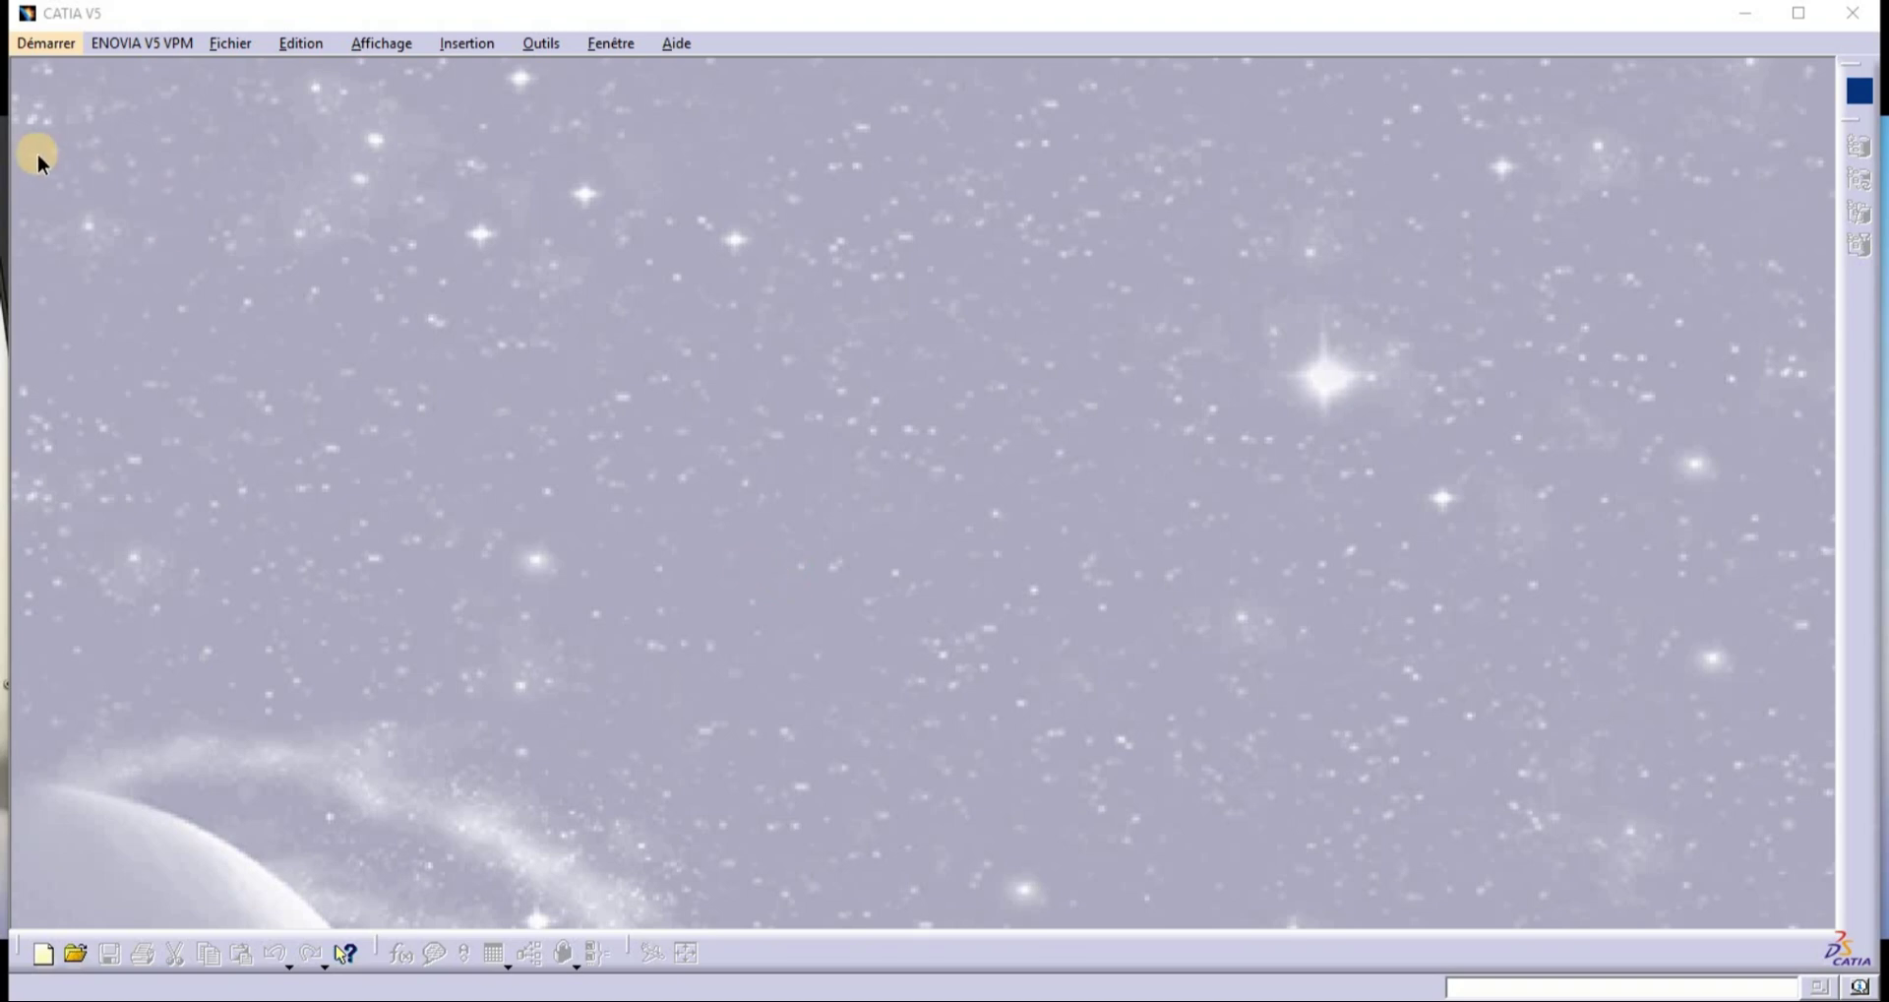
Create a new part named "piece complexe" with hybrid design and a geometrical set enabled.
{"action": "left_click", "coordinate": [51, 47]}
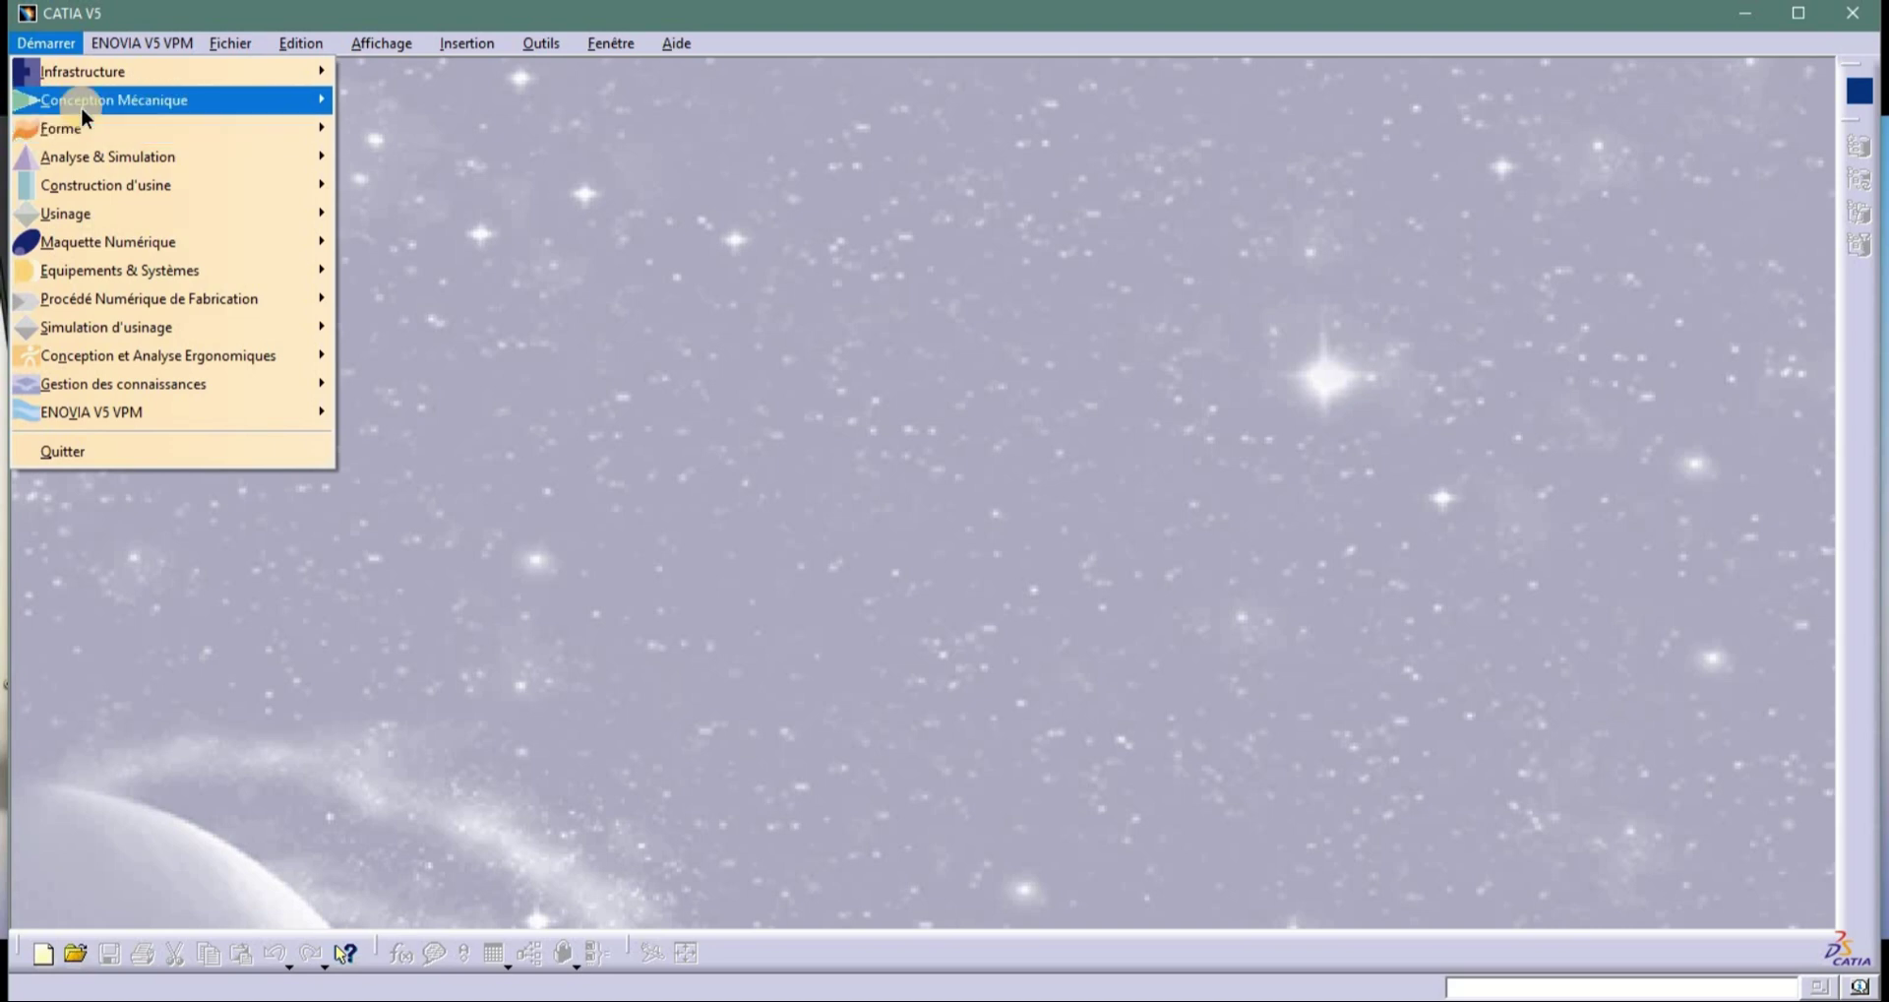
{"action": "mouse_move", "coordinate": [63, 98]}
{"action": "left_click", "coordinate": [380, 102]}
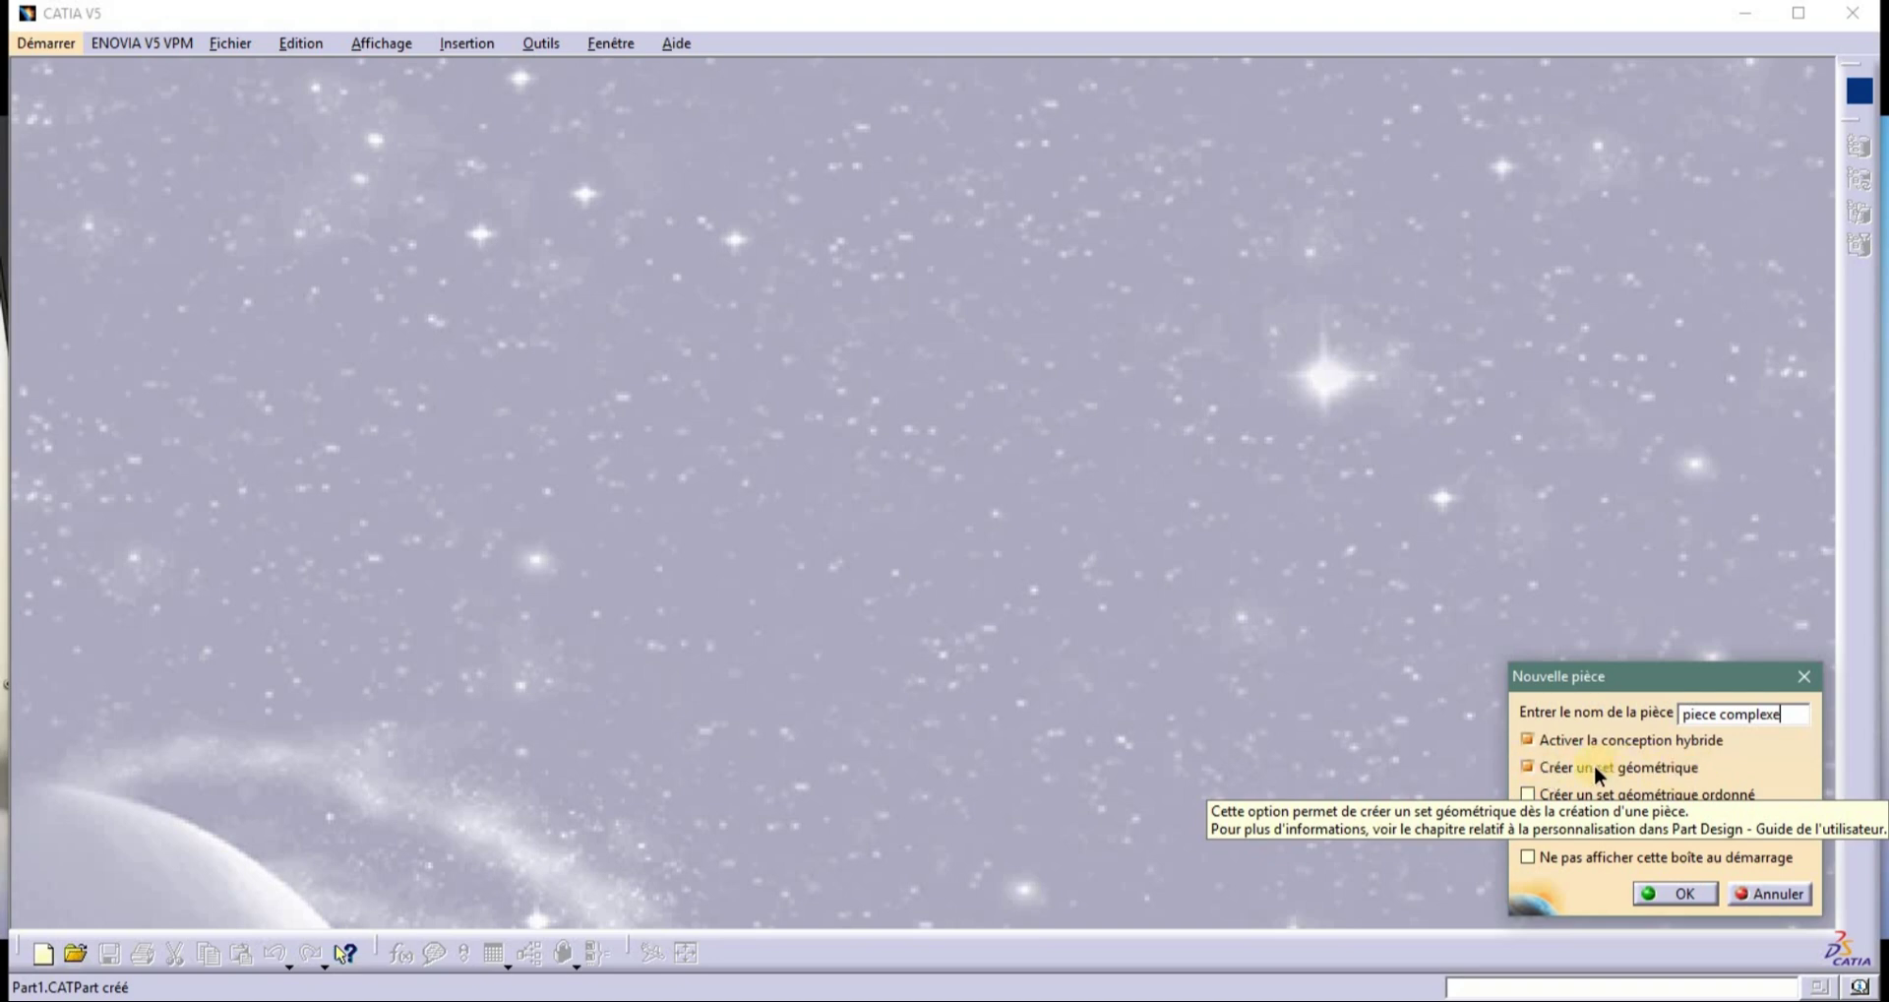
{"action": "left_click", "coordinate": [1668, 900]}
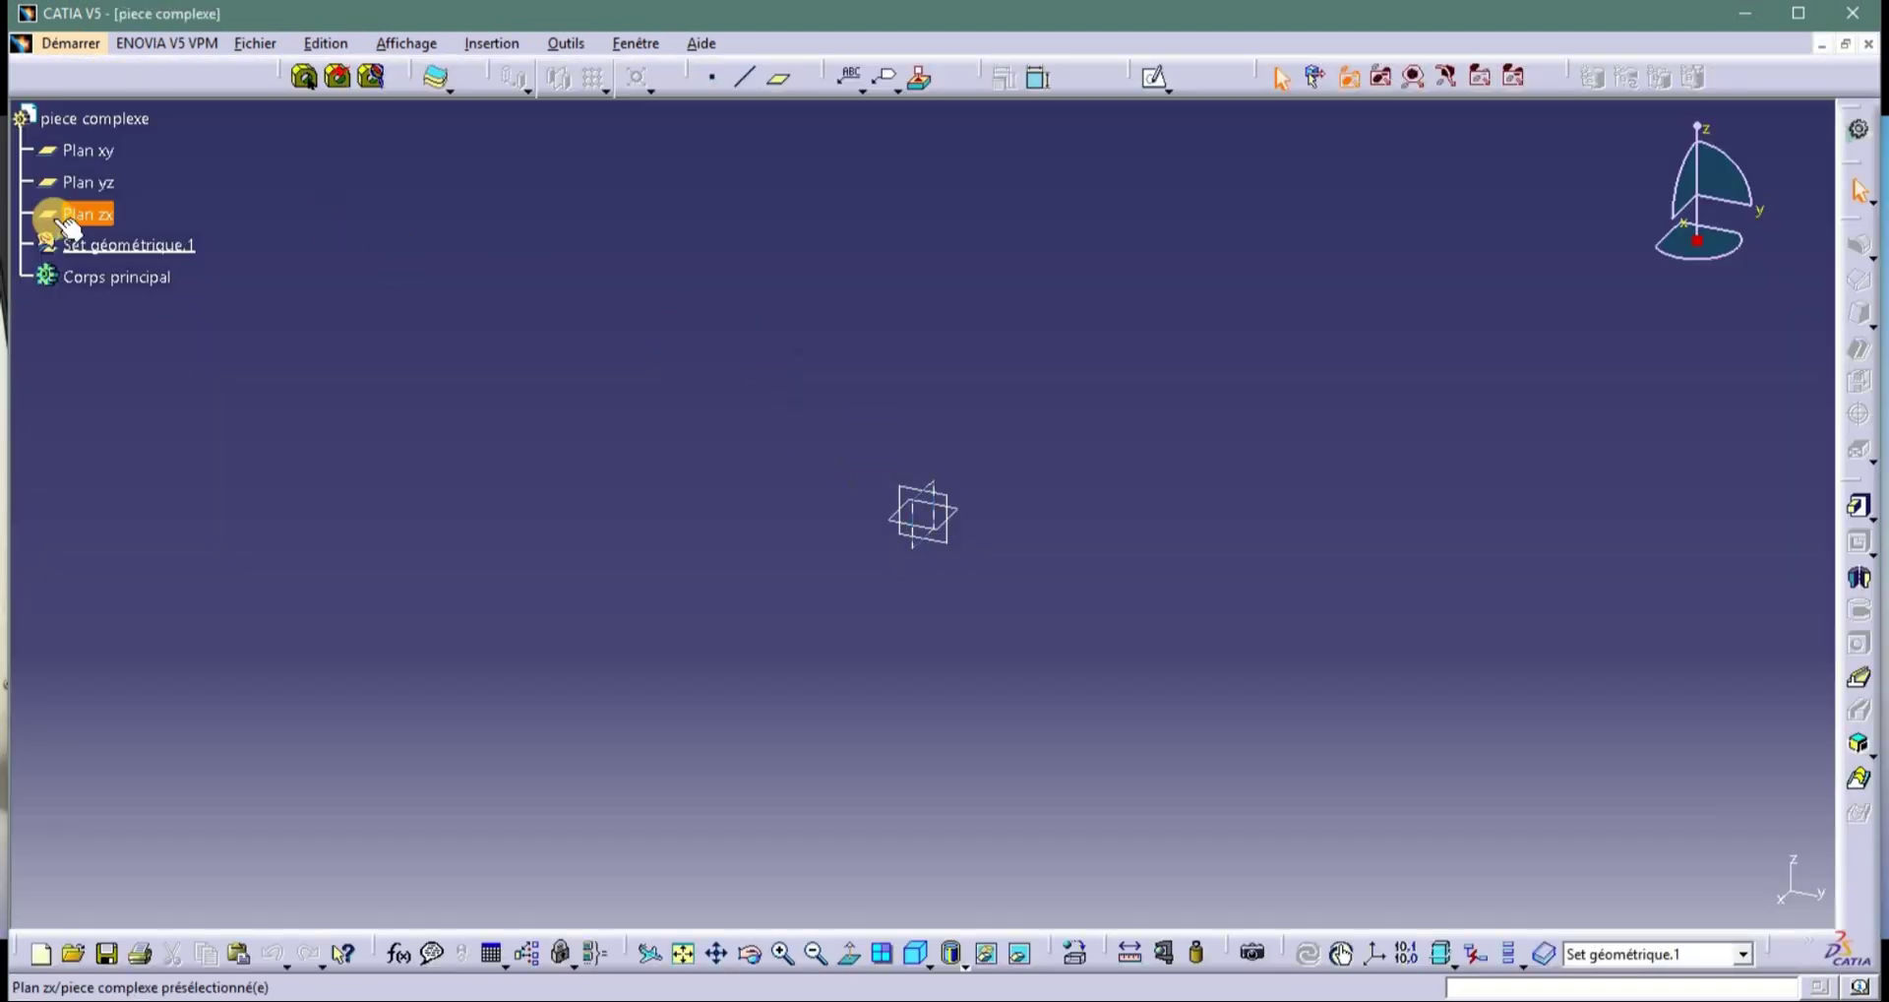
Sketch a centred rectangle about 100 mm wide and 60 mm high on the zx plane, centred on the origin.
{"action": "left_click", "coordinate": [110, 214]}
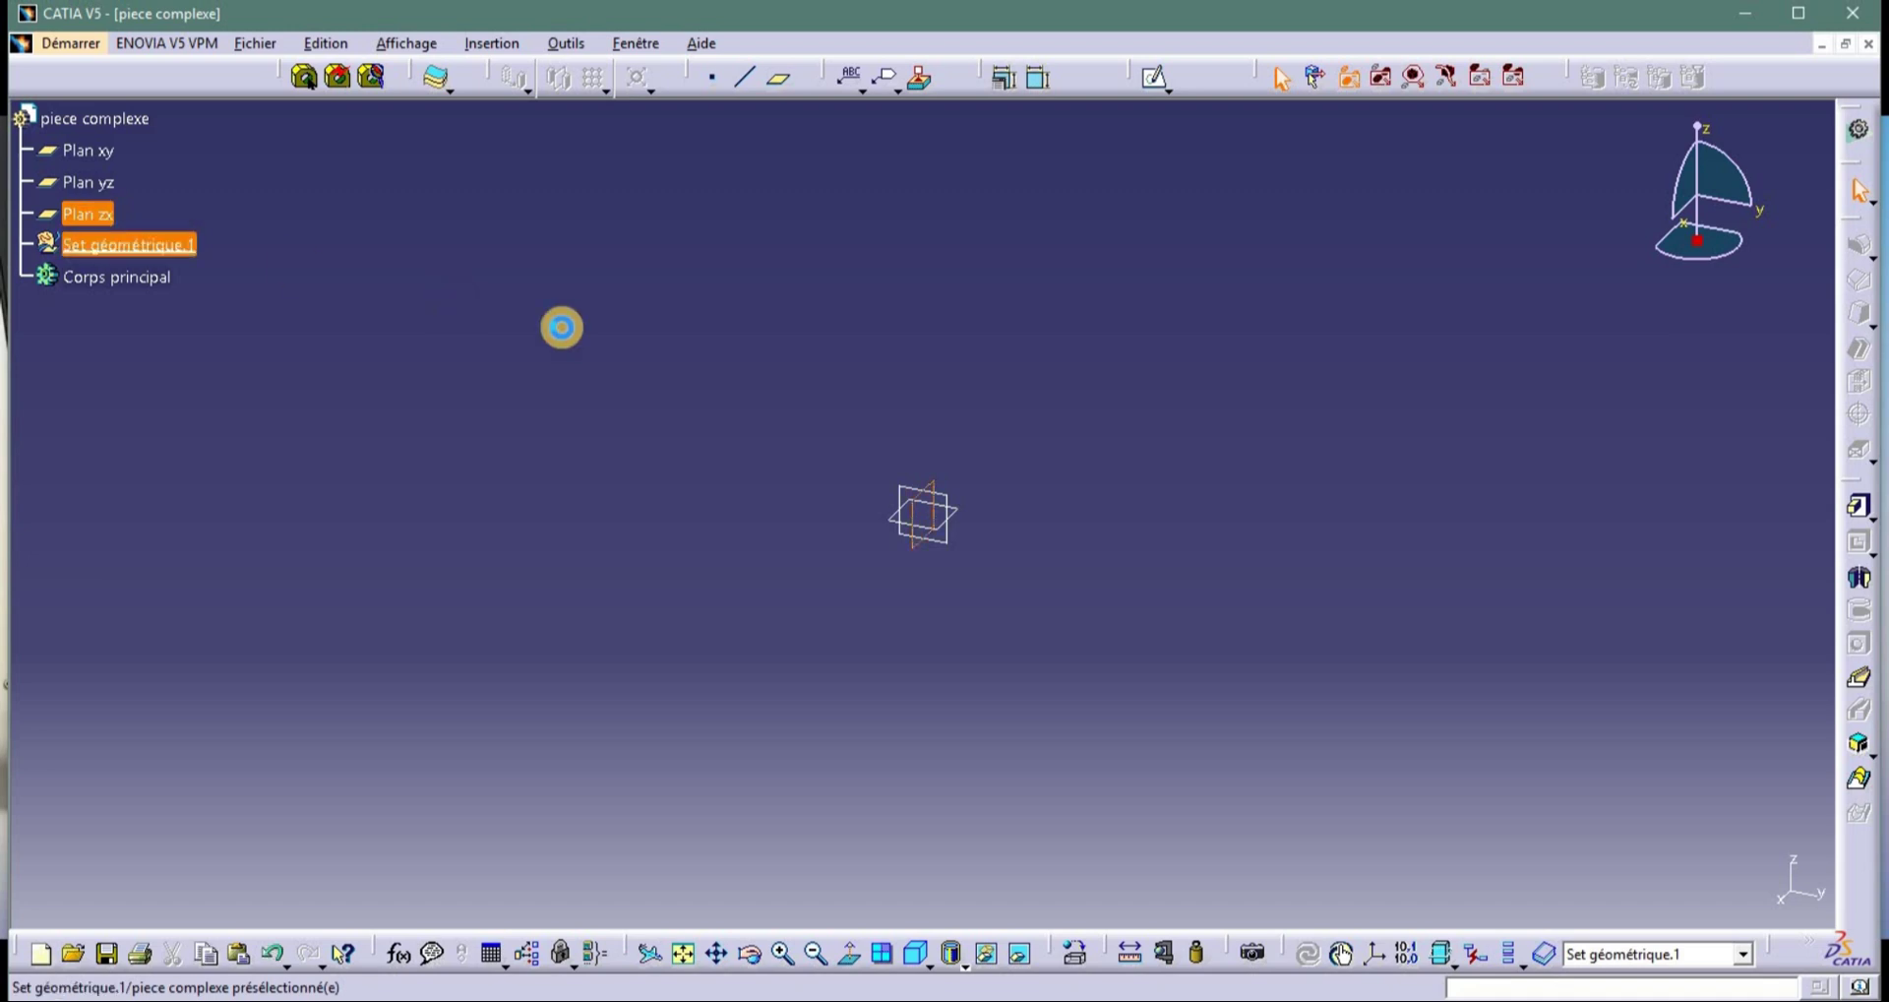
{"action": "left_click", "coordinate": [1151, 77]}
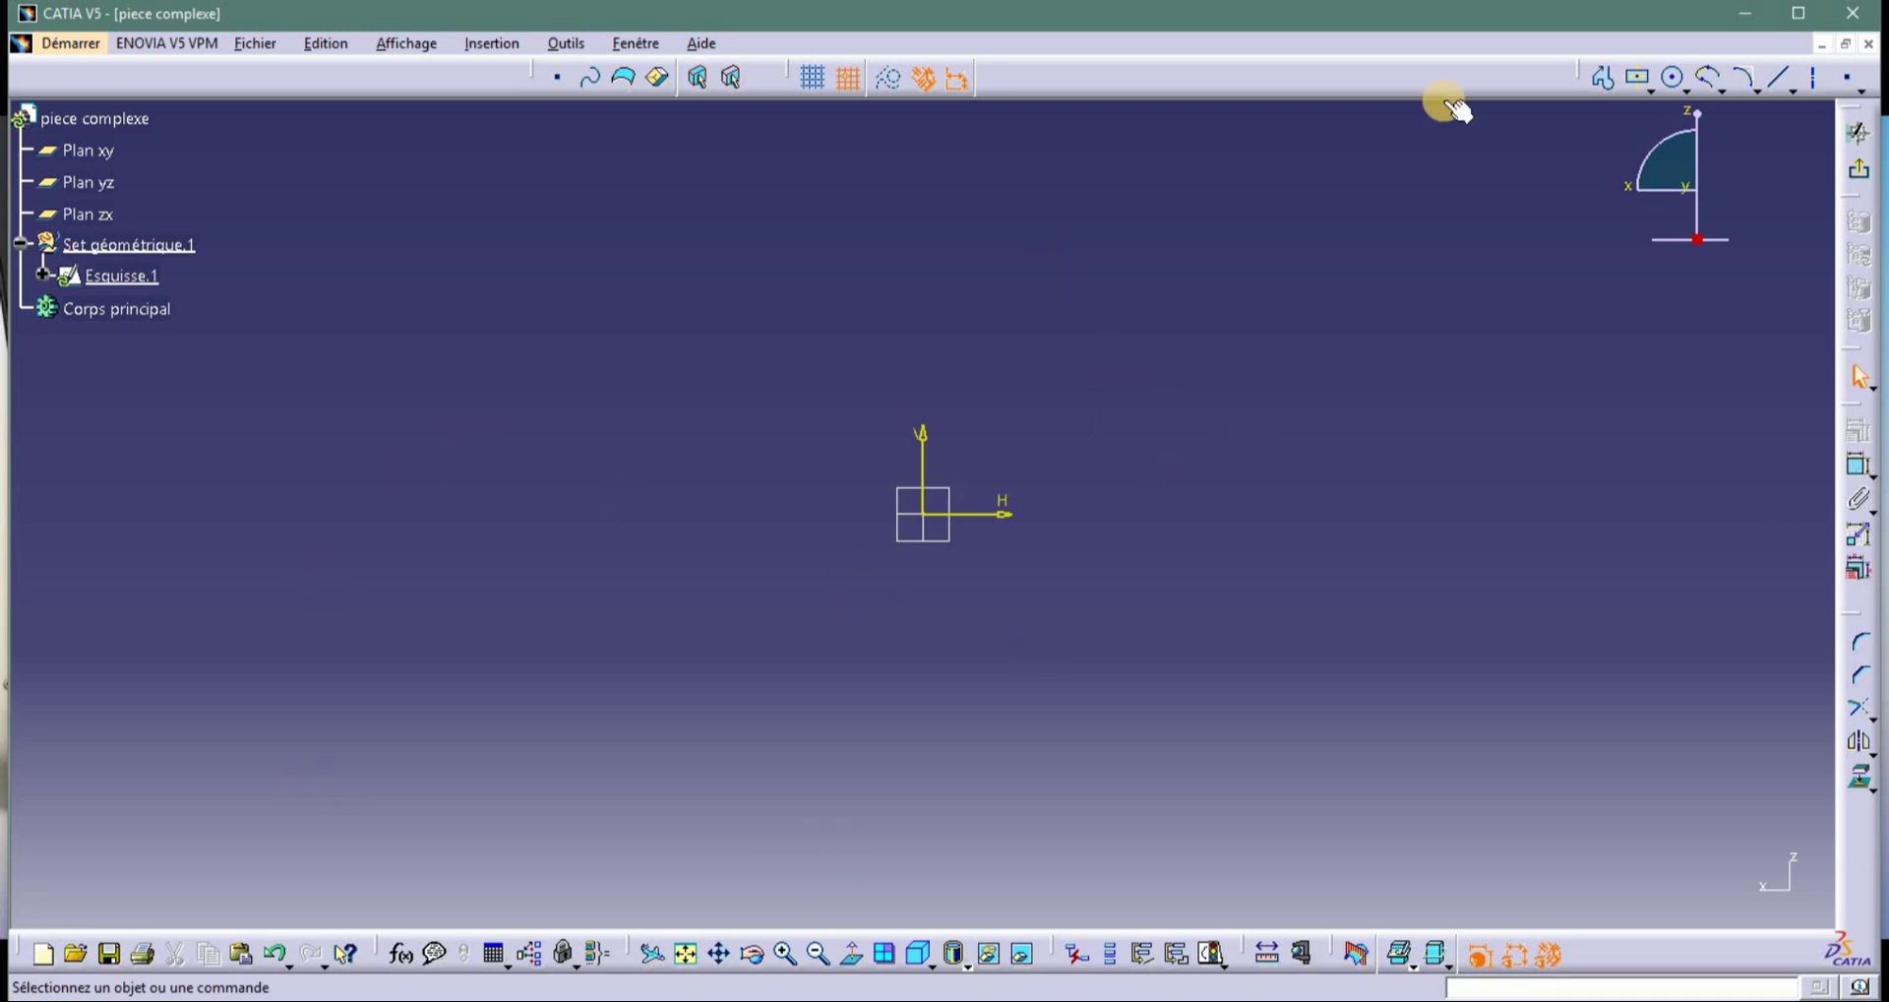
{"action": "left_click", "coordinate": [1636, 86]}
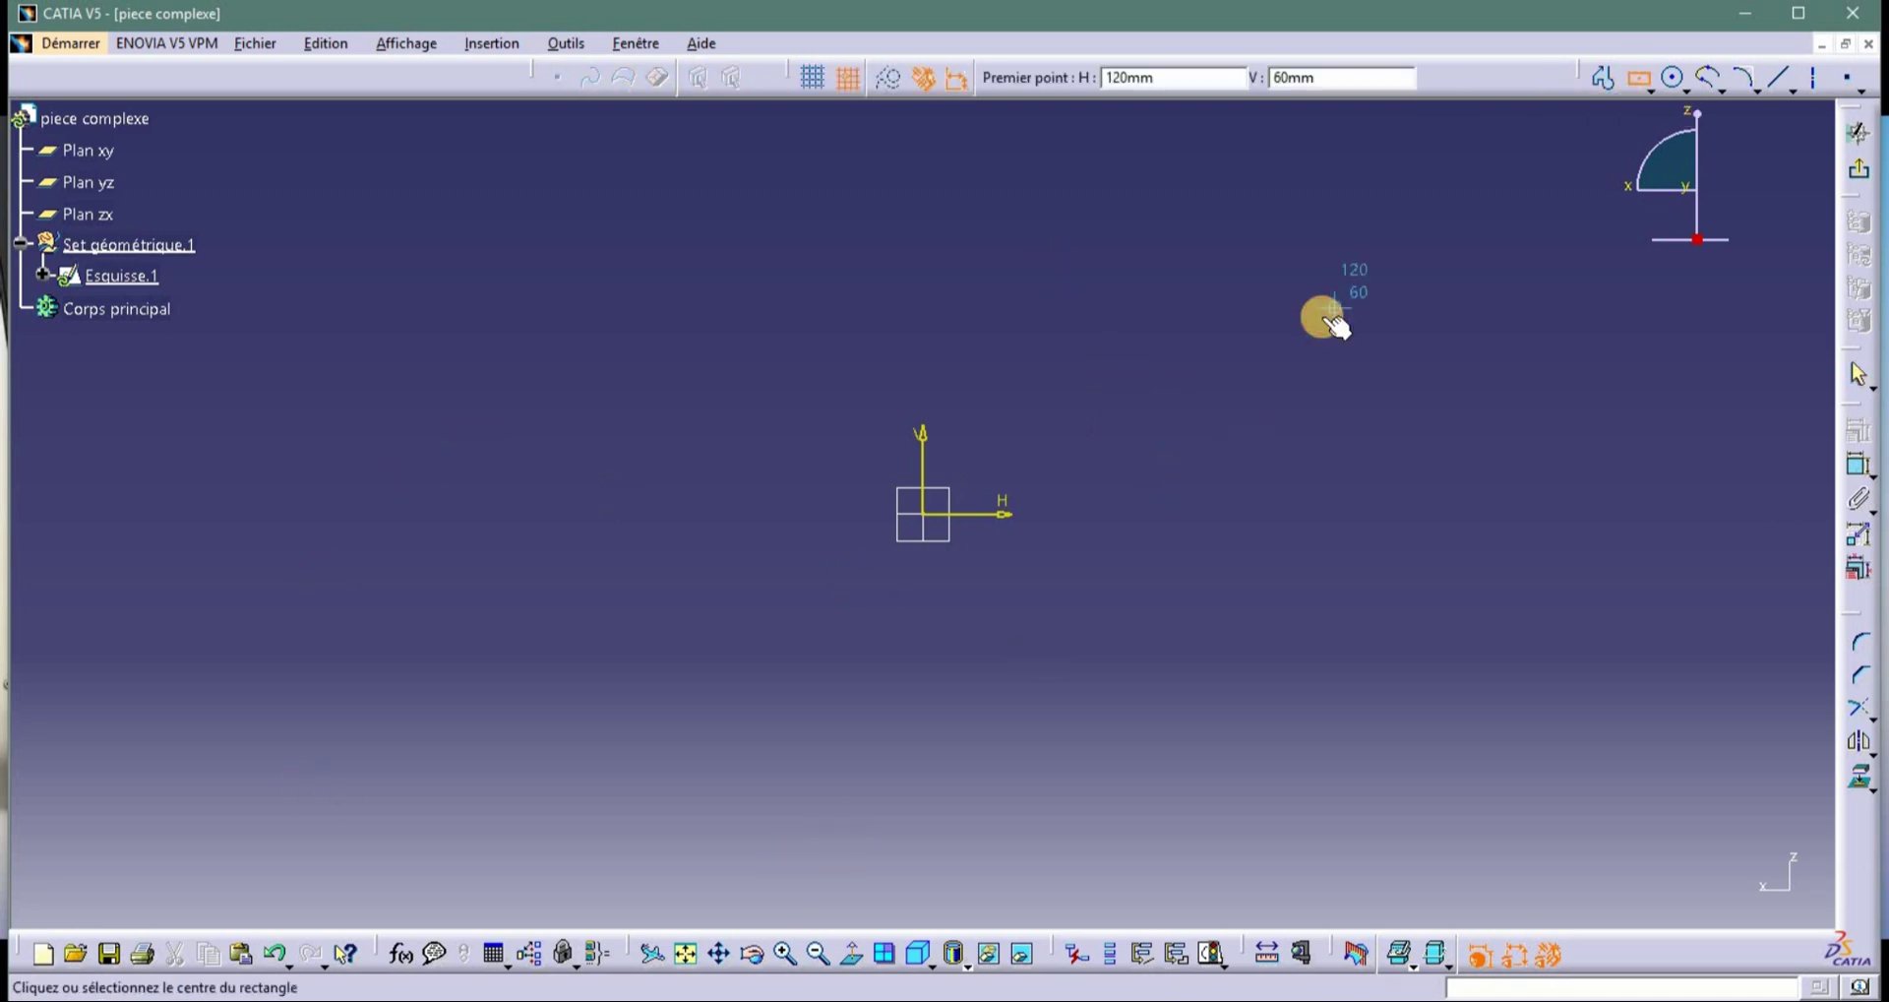
{"action": "left_click", "coordinate": [935, 516]}
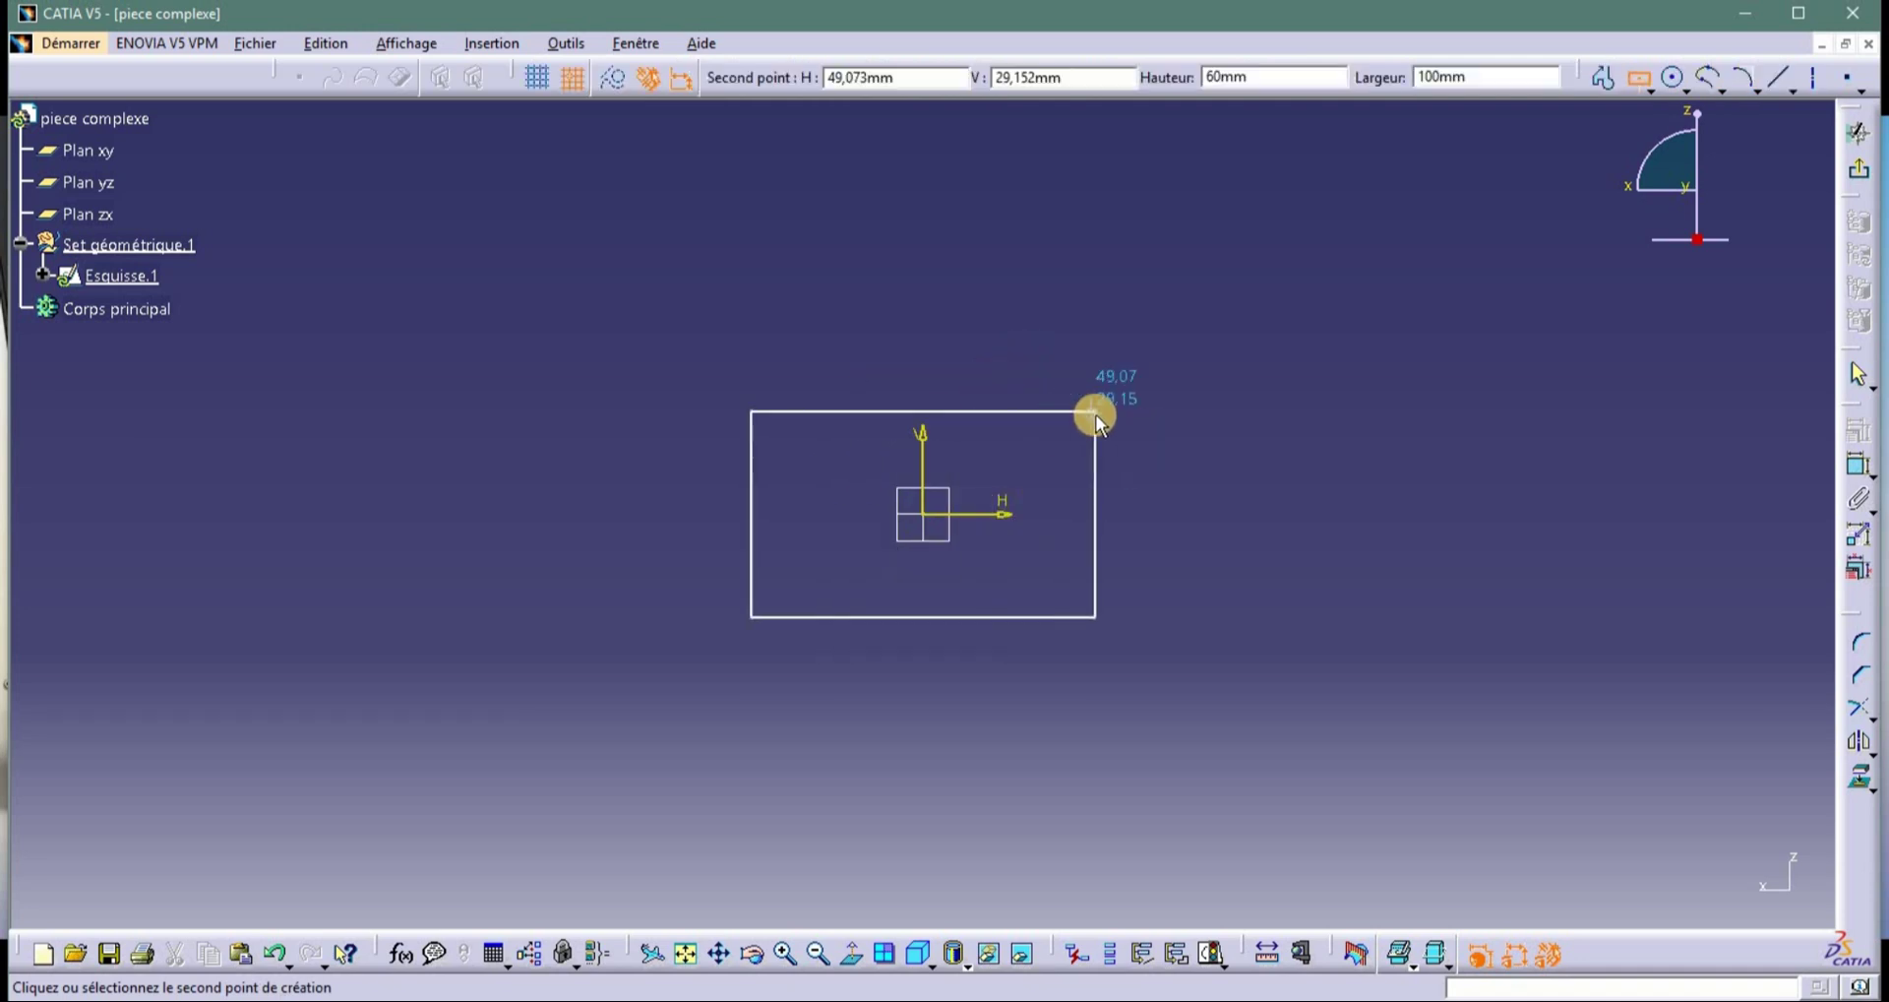
{"action": "left_click", "coordinate": [1095, 414]}
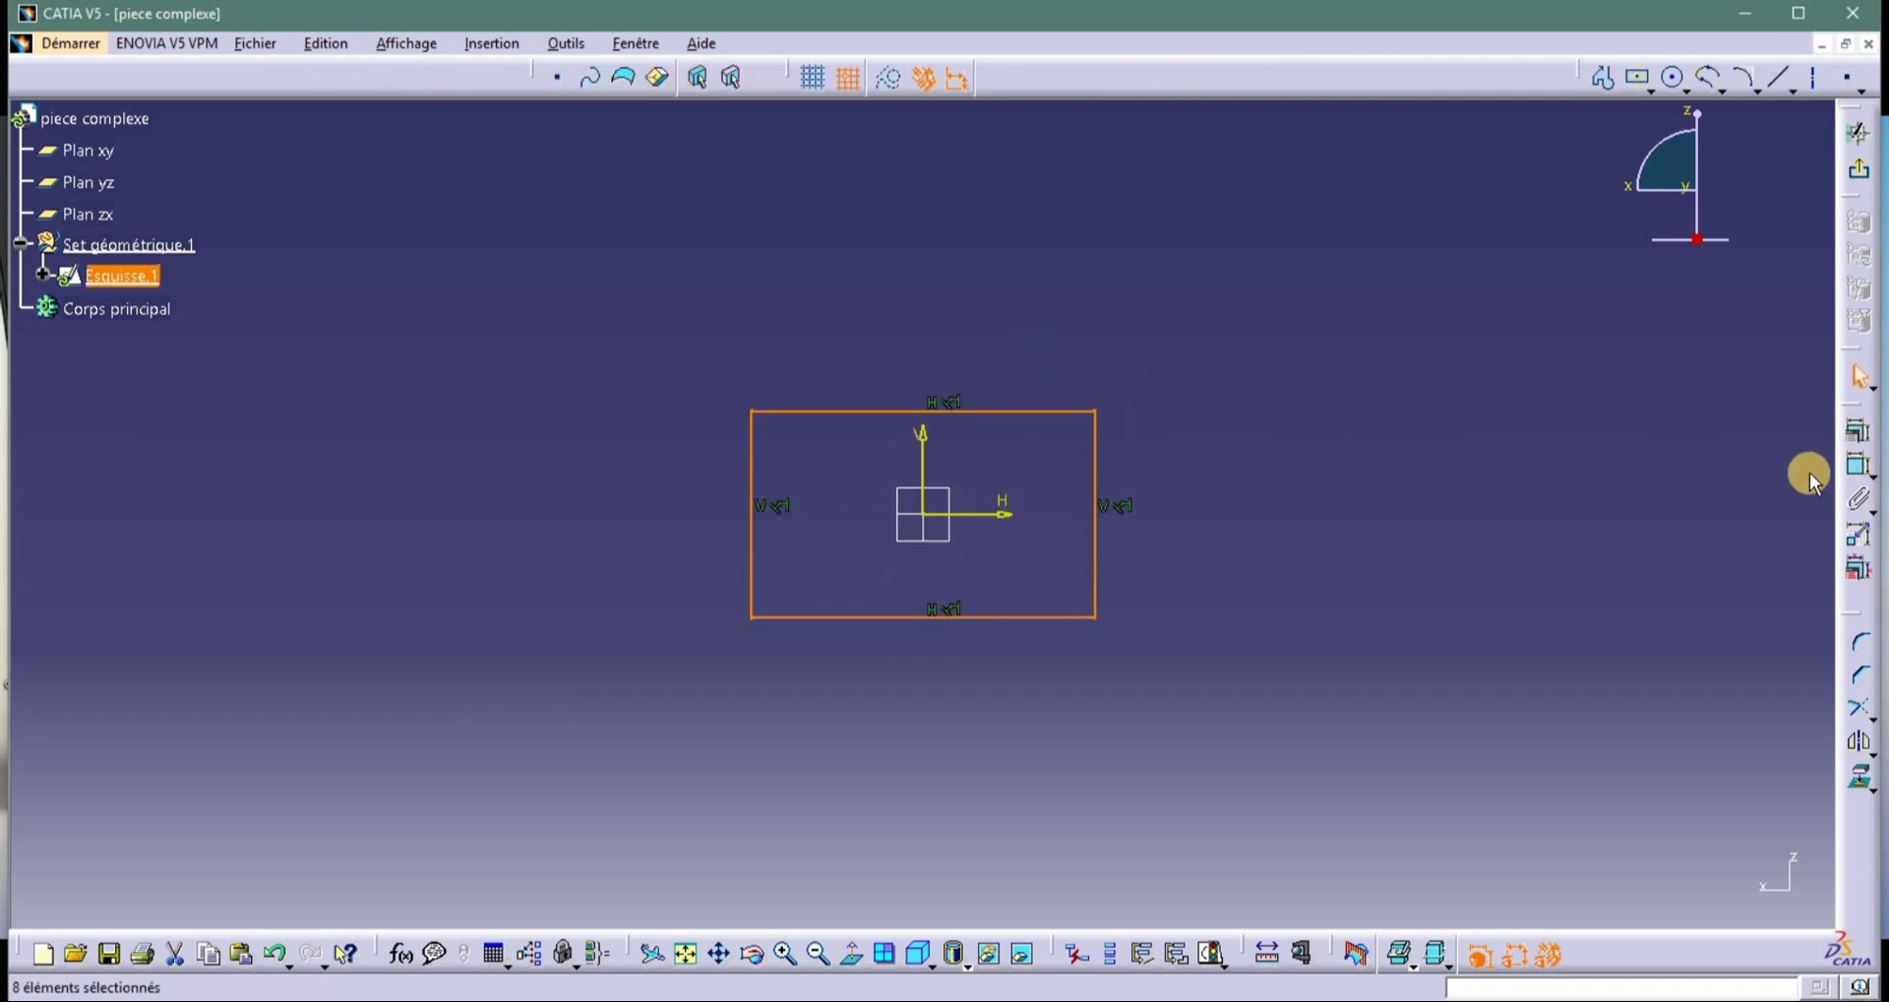
Dimension the rectangle's height between its two horizontal sides and set it to 120 mm.
{"action": "left_click", "coordinate": [1859, 468]}
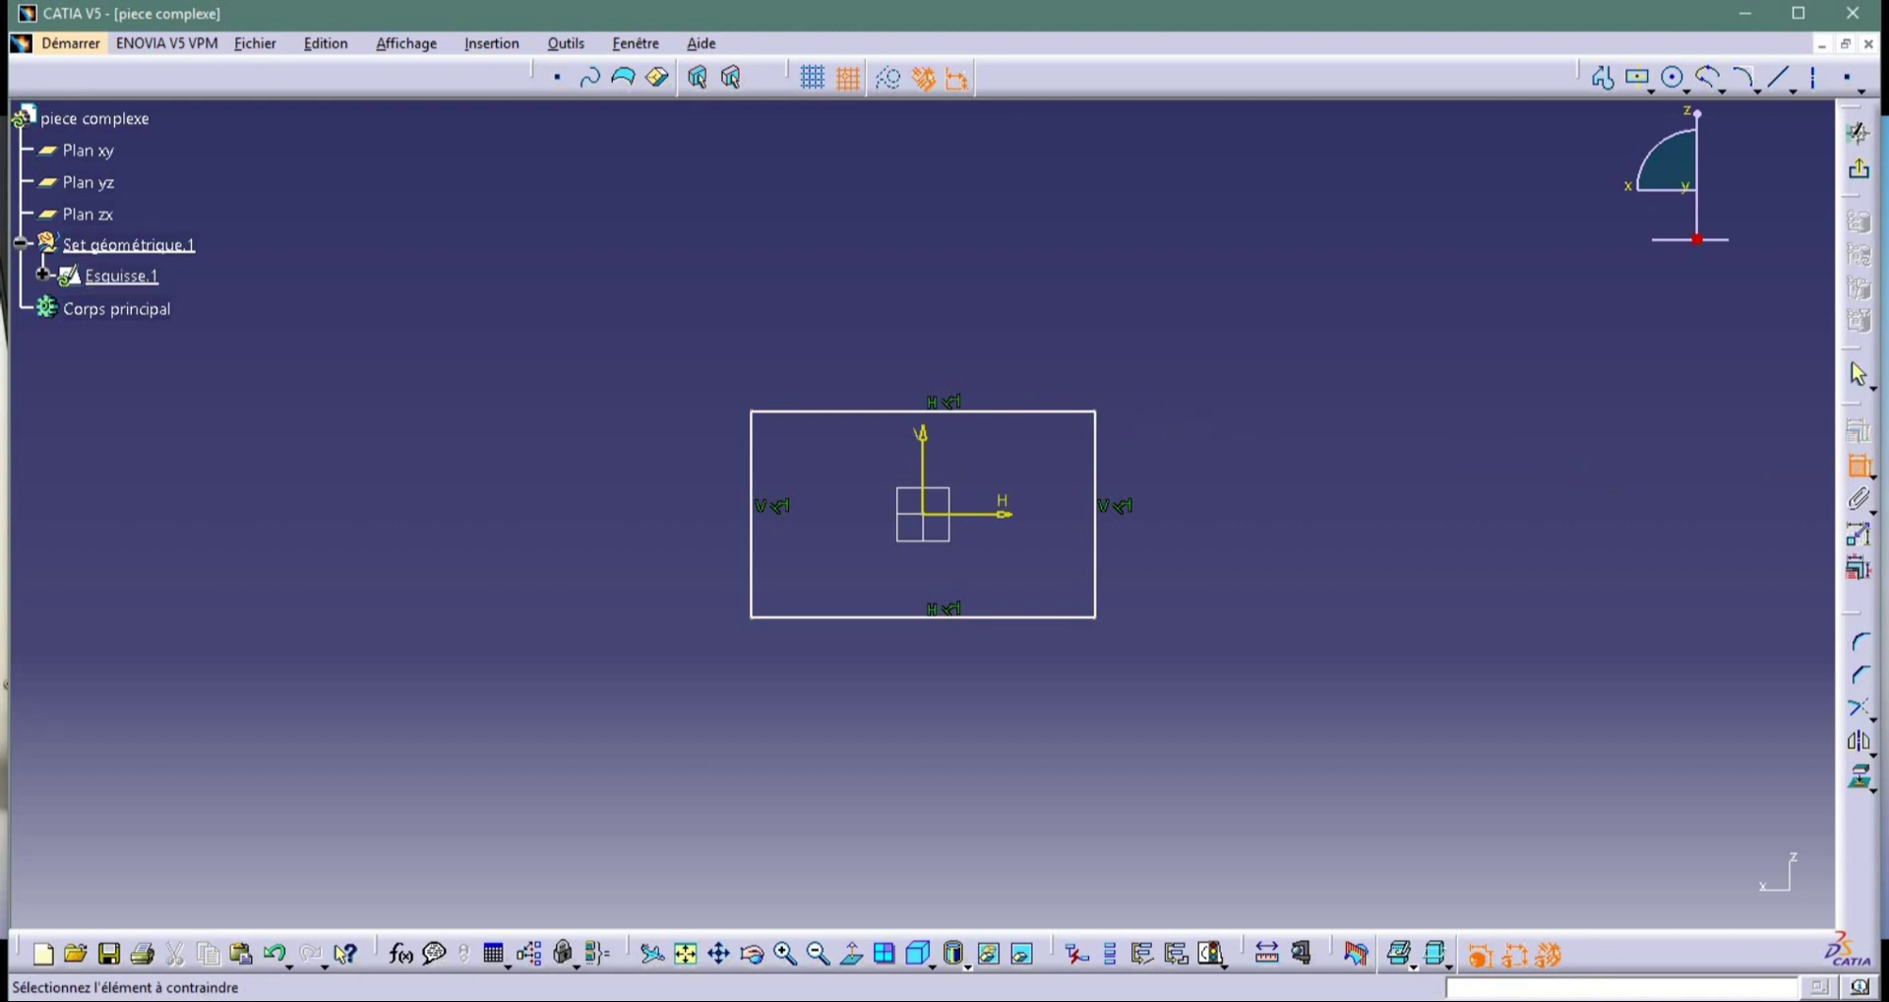
{"action": "left_click", "coordinate": [1033, 411]}
{"action": "left_click", "coordinate": [1054, 610]}
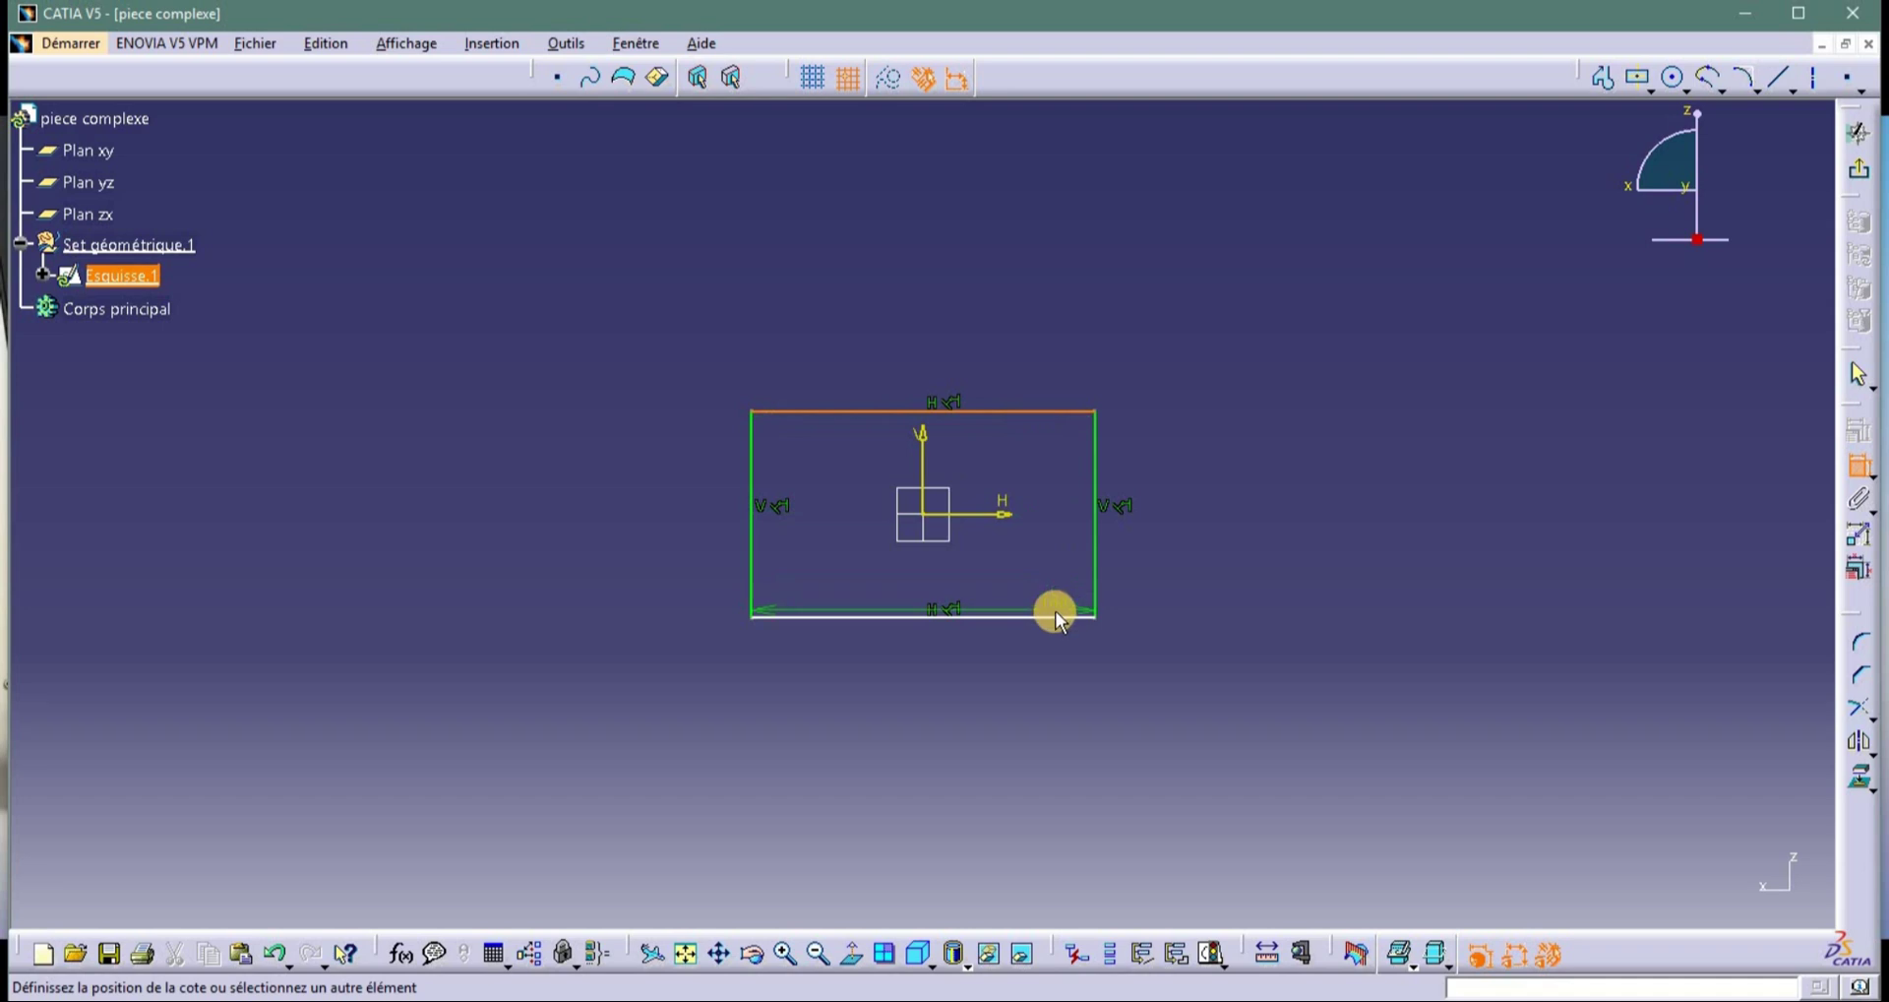
{"action": "left_click", "coordinate": [1152, 512]}
{"action": "double_click", "coordinate": [1151, 512]}
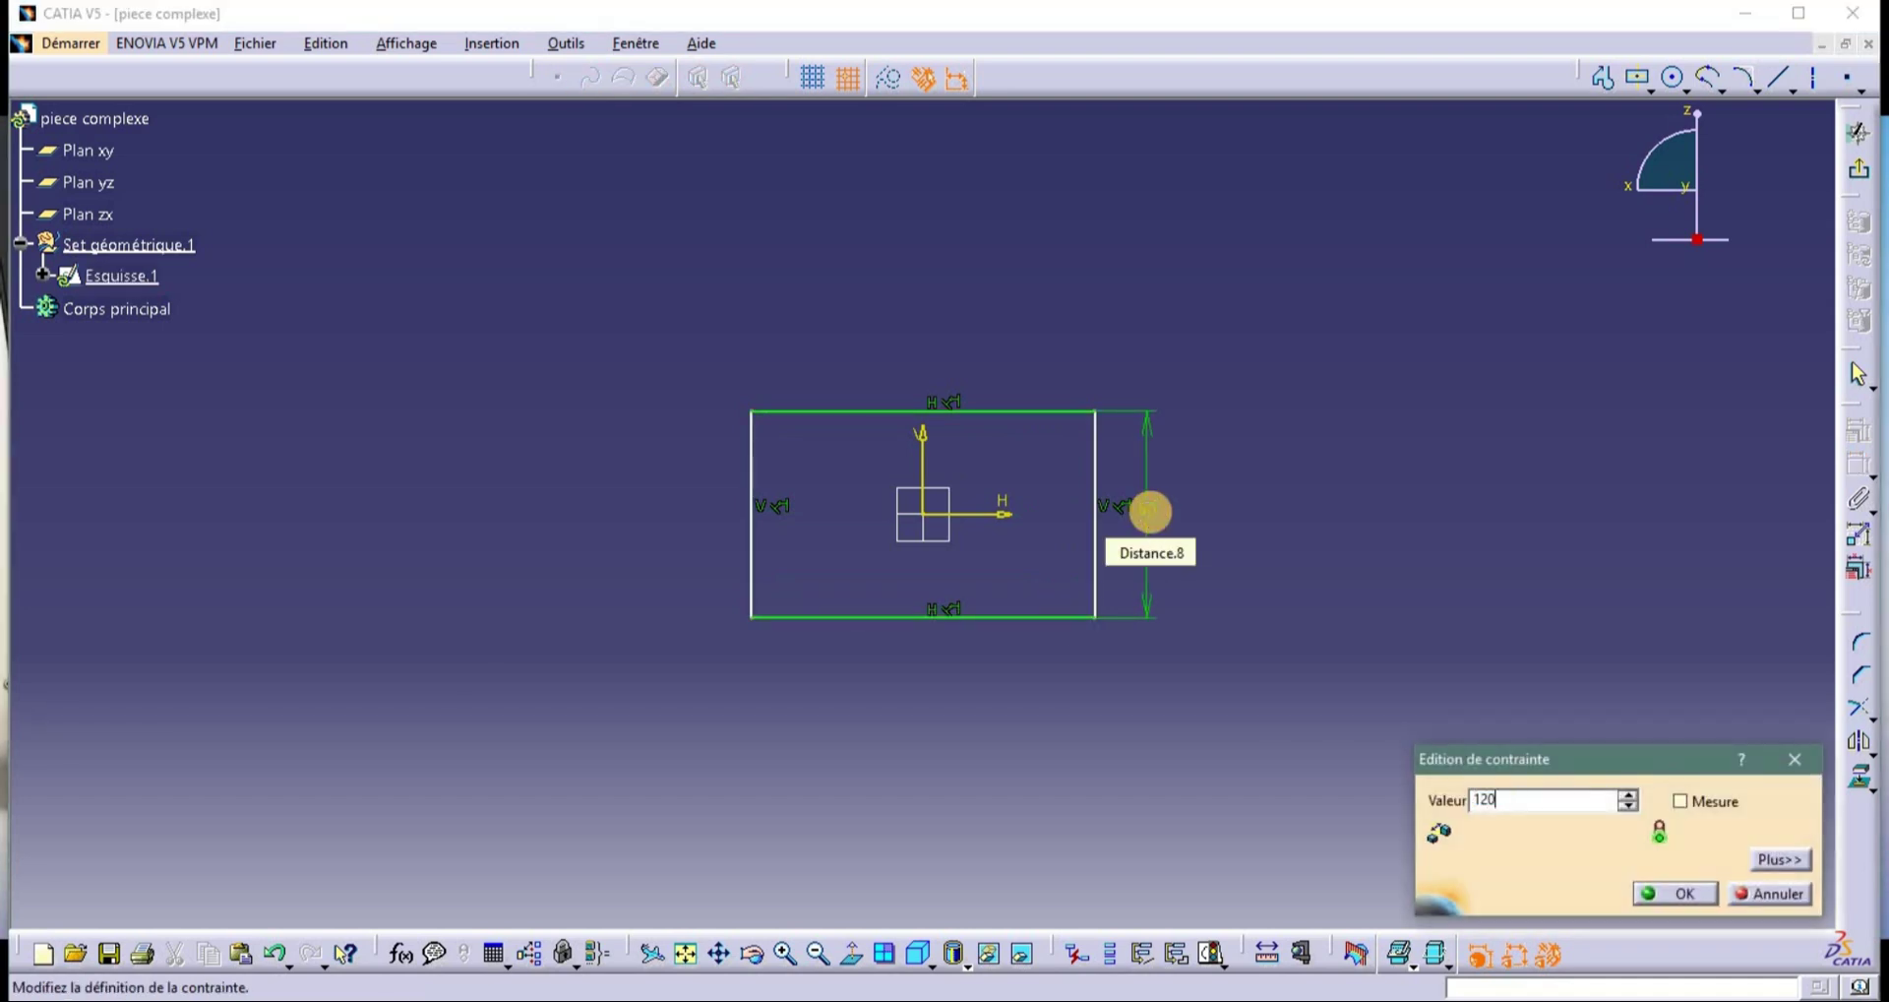
{"action": "key", "text": "Return"}
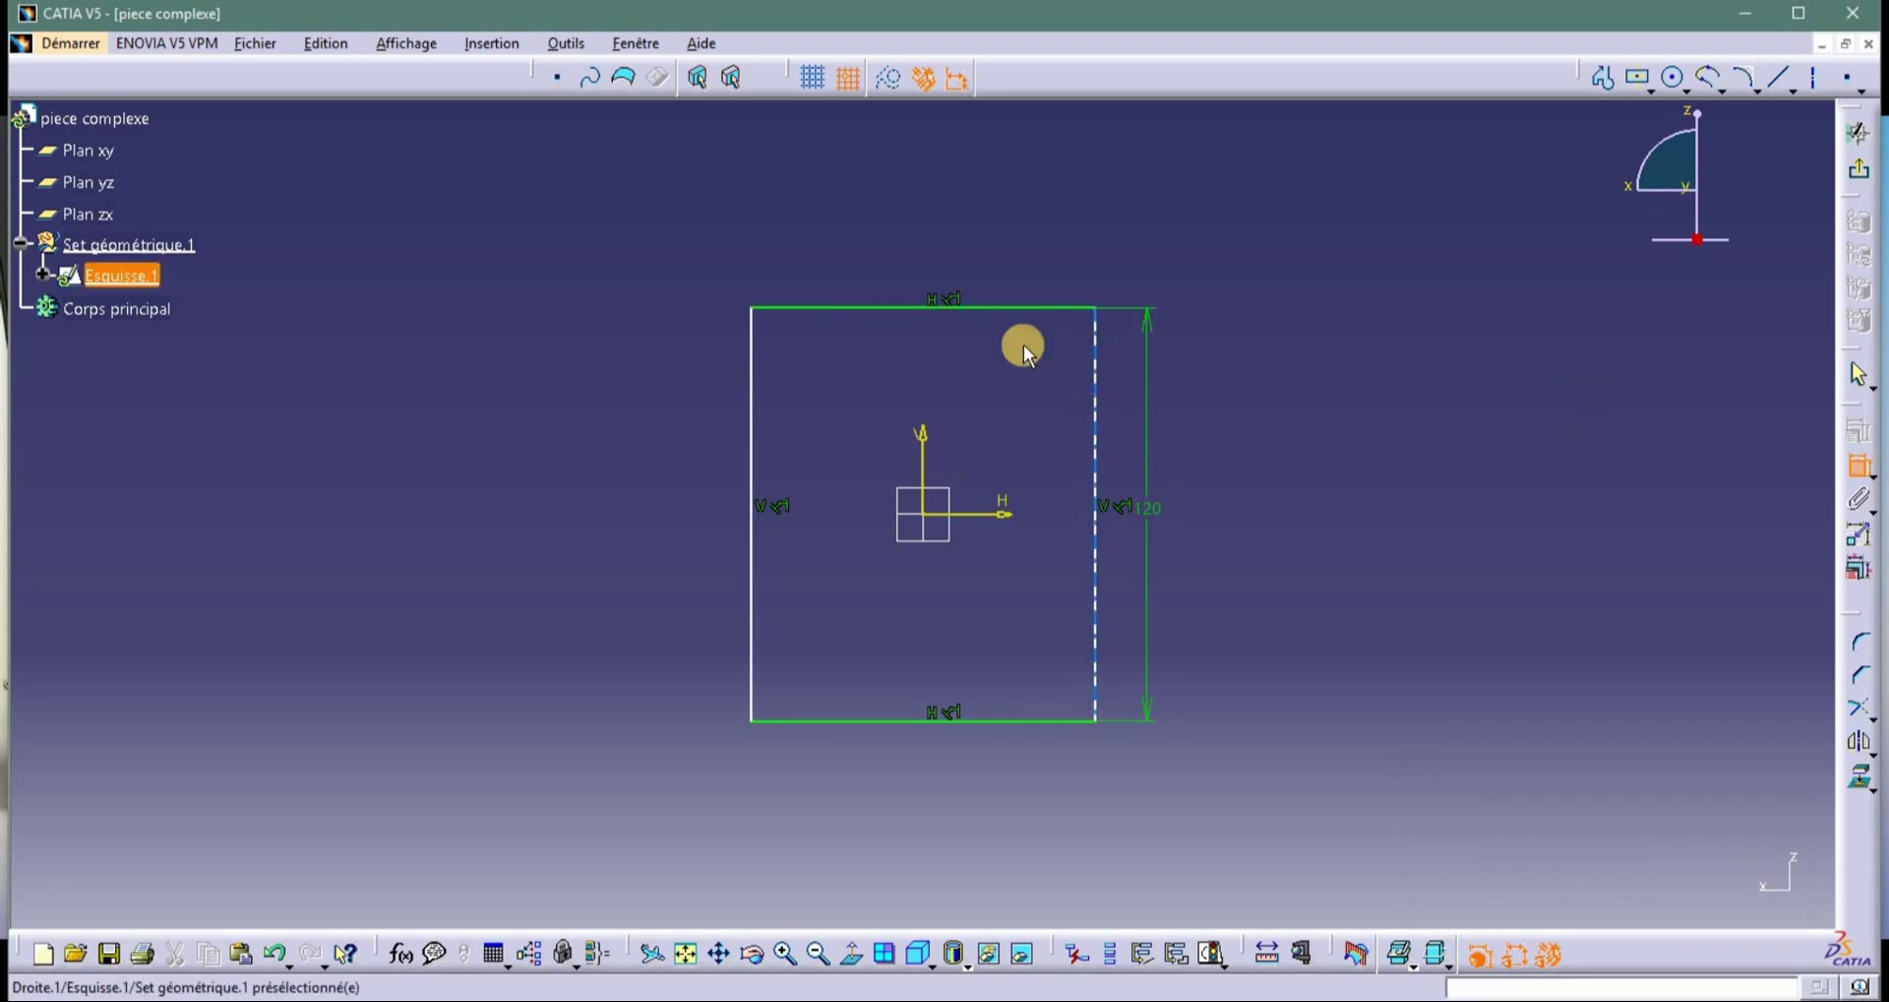
Dimension the rectangle's width between its two vertical sides and set it to 120 mm.
{"action": "left_click", "coordinate": [1090, 398]}
{"action": "left_click", "coordinate": [756, 445]}
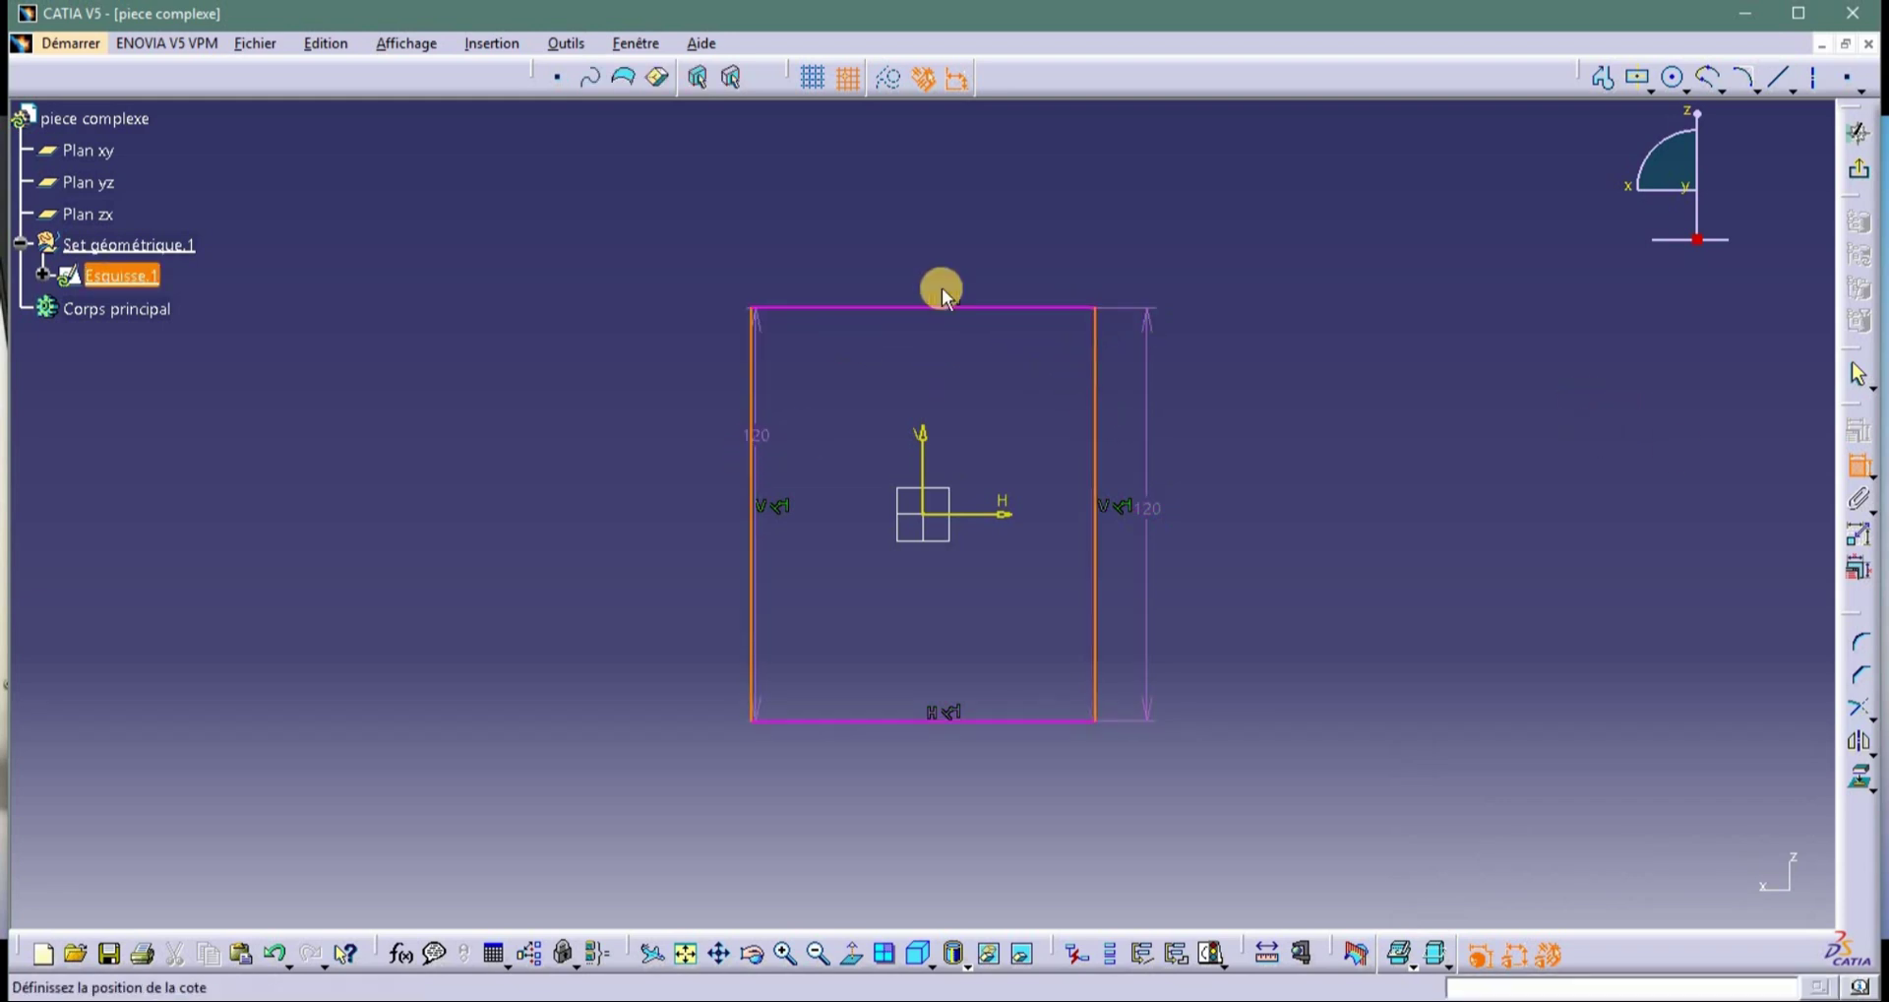
{"action": "left_click", "coordinate": [918, 266]}
{"action": "double_click", "coordinate": [932, 270]}
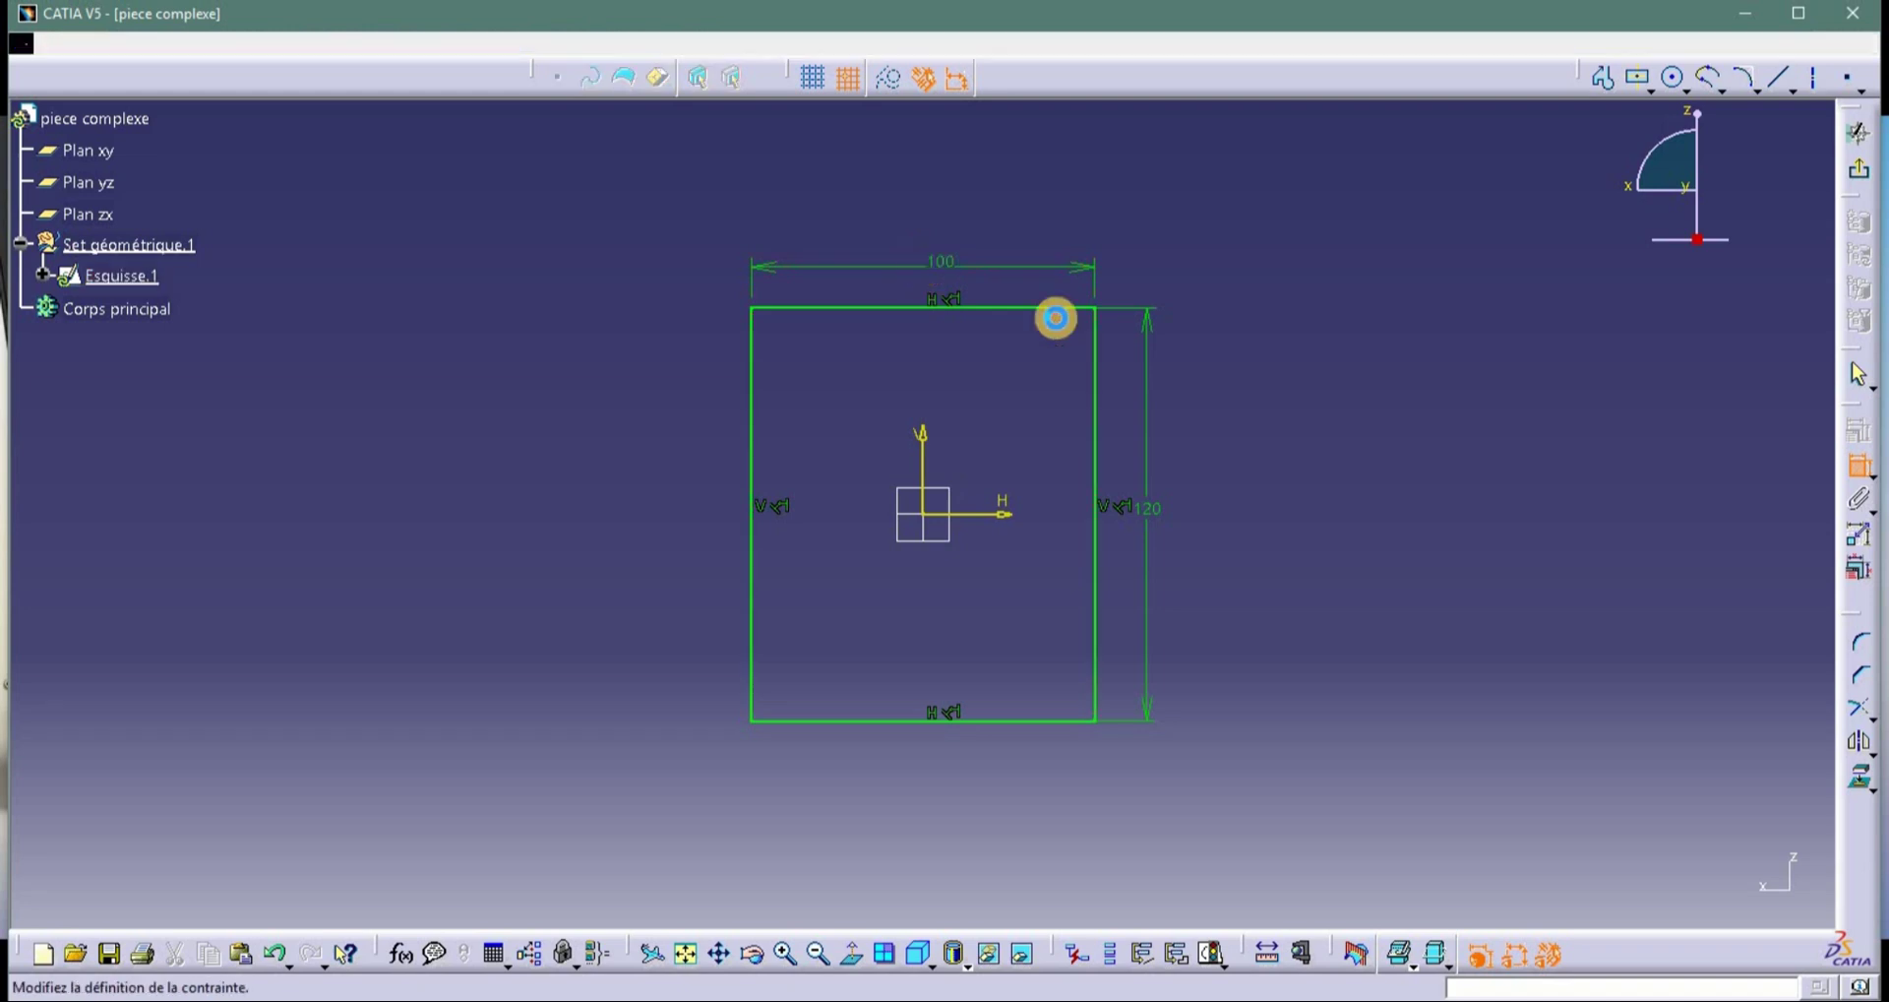
{"action": "type", "text": "120"}
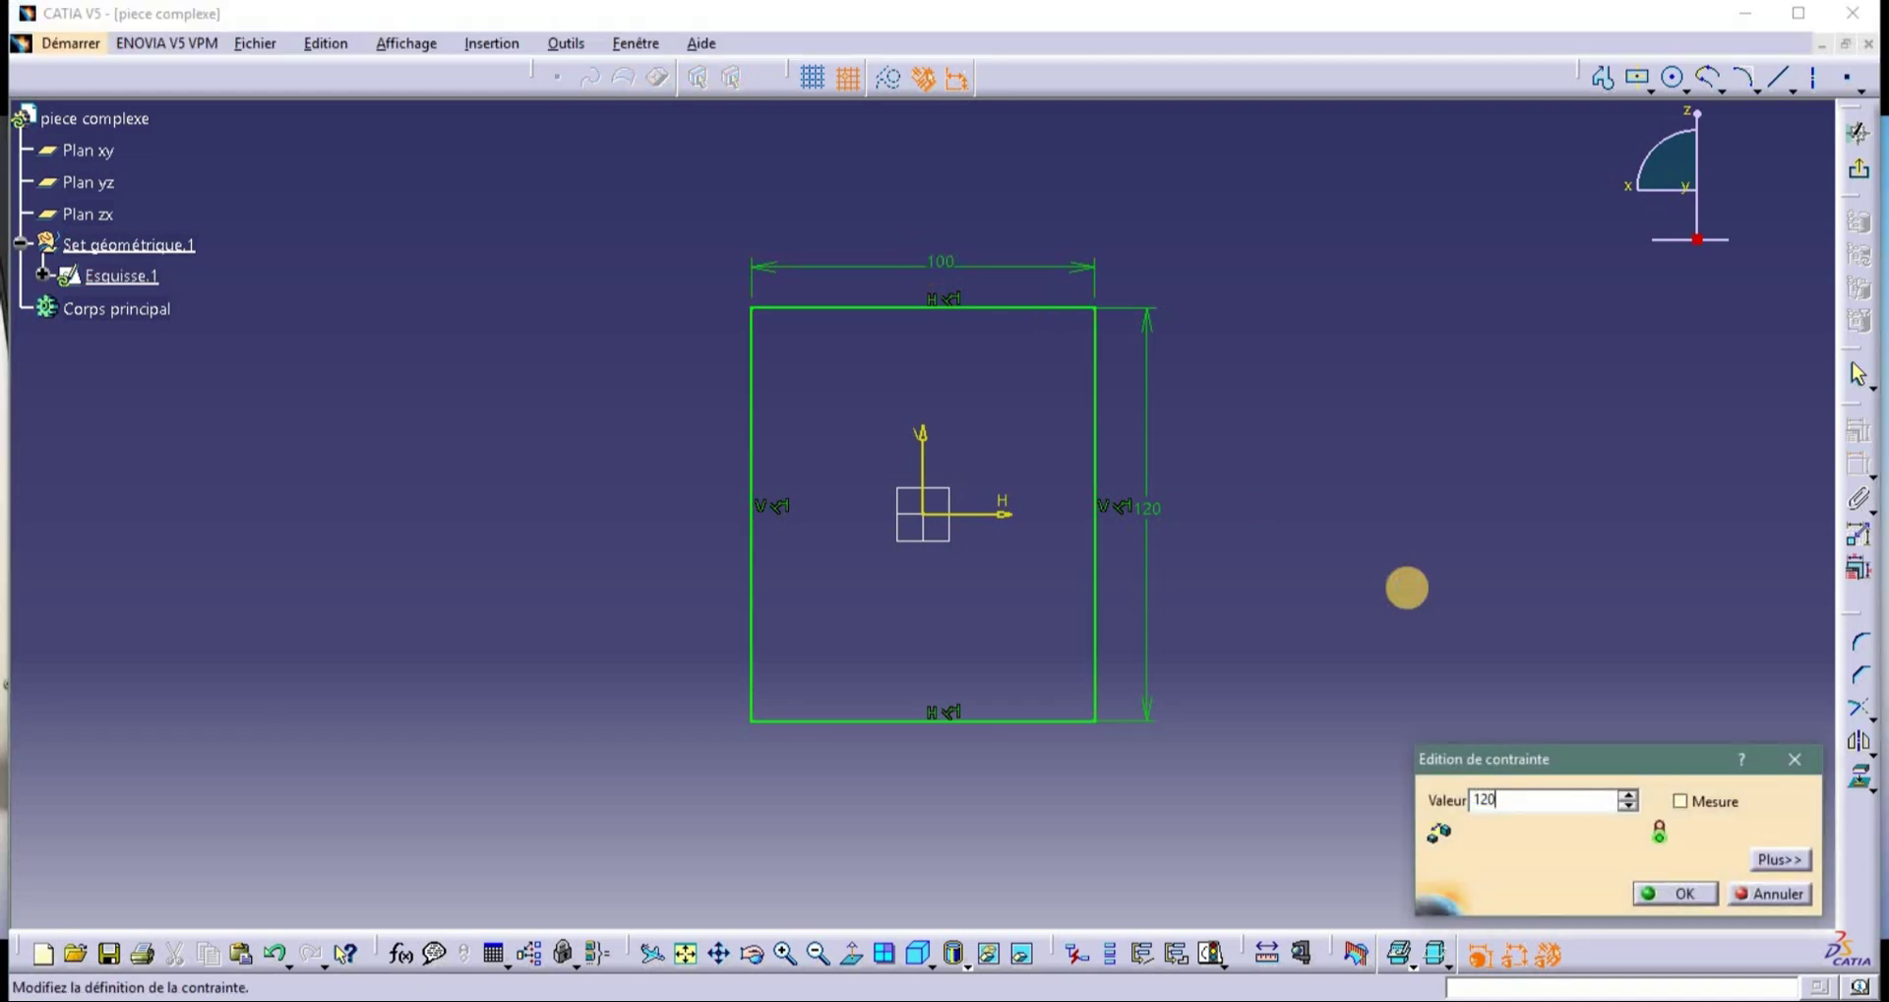
{"action": "key", "text": "Return"}
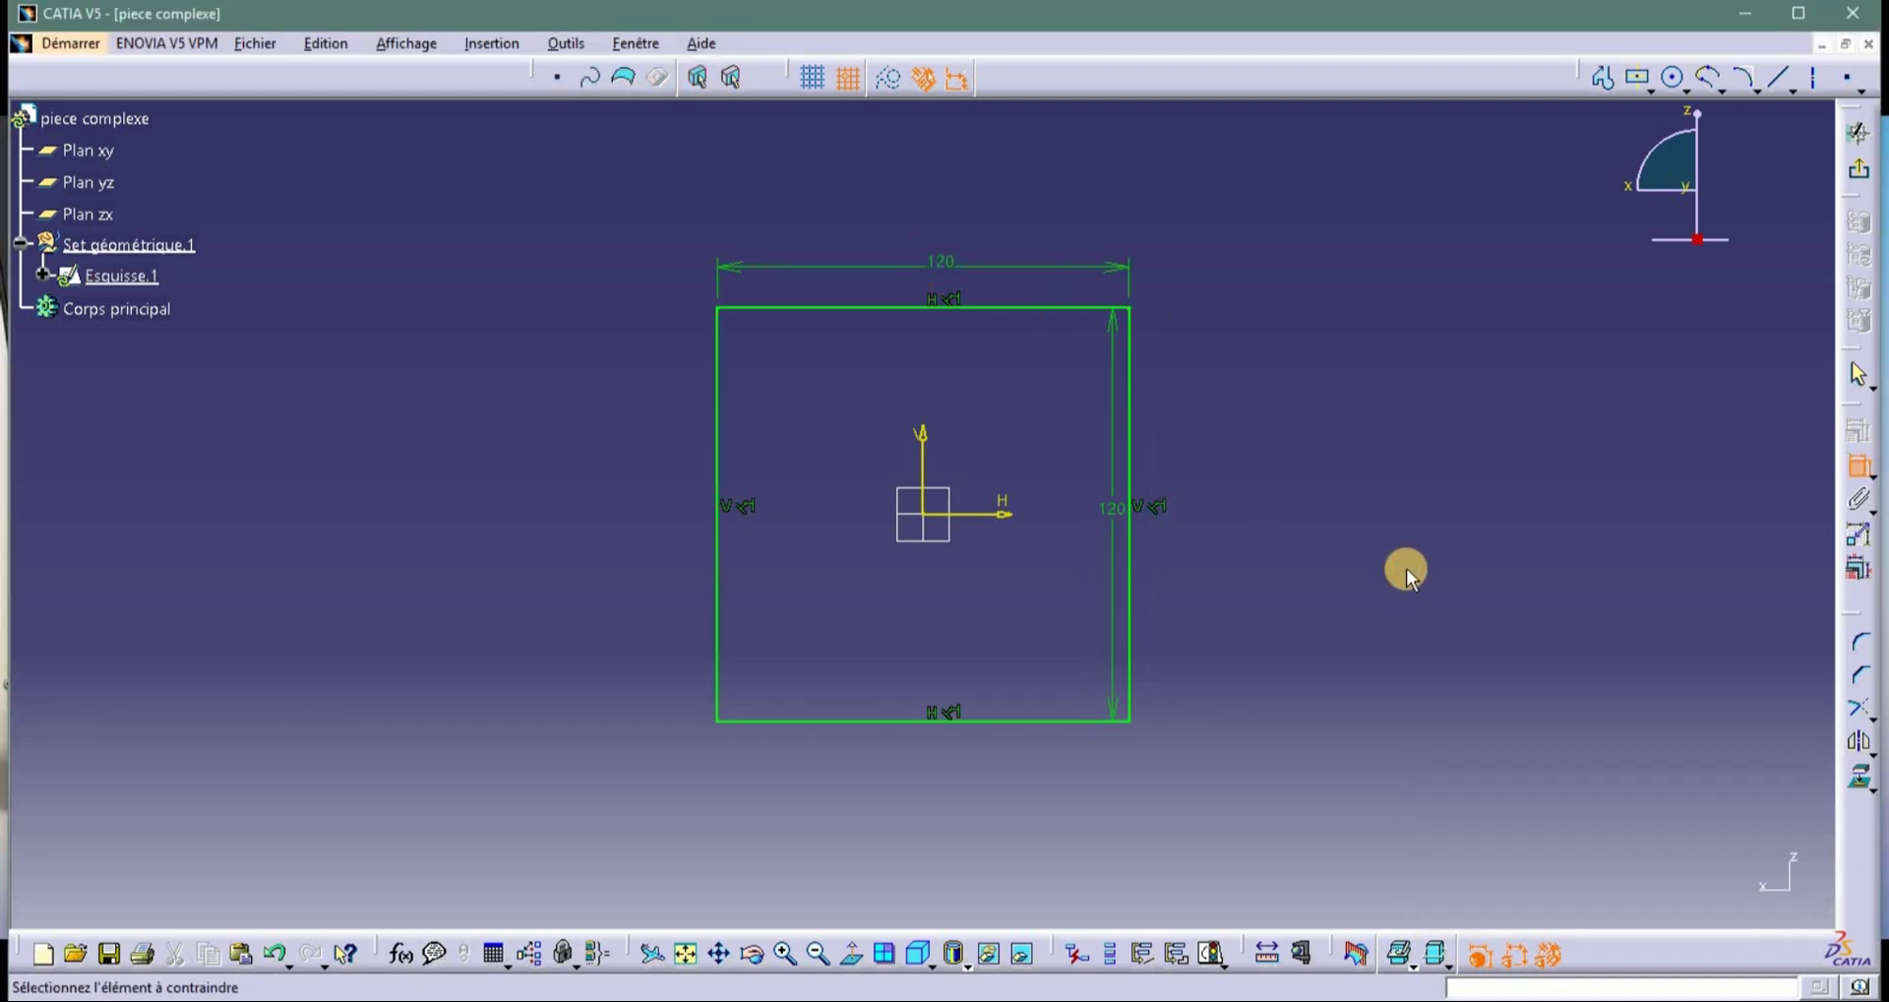
{"action": "left_click", "coordinate": [1109, 521]}
{"action": "left_click", "coordinate": [1181, 529]}
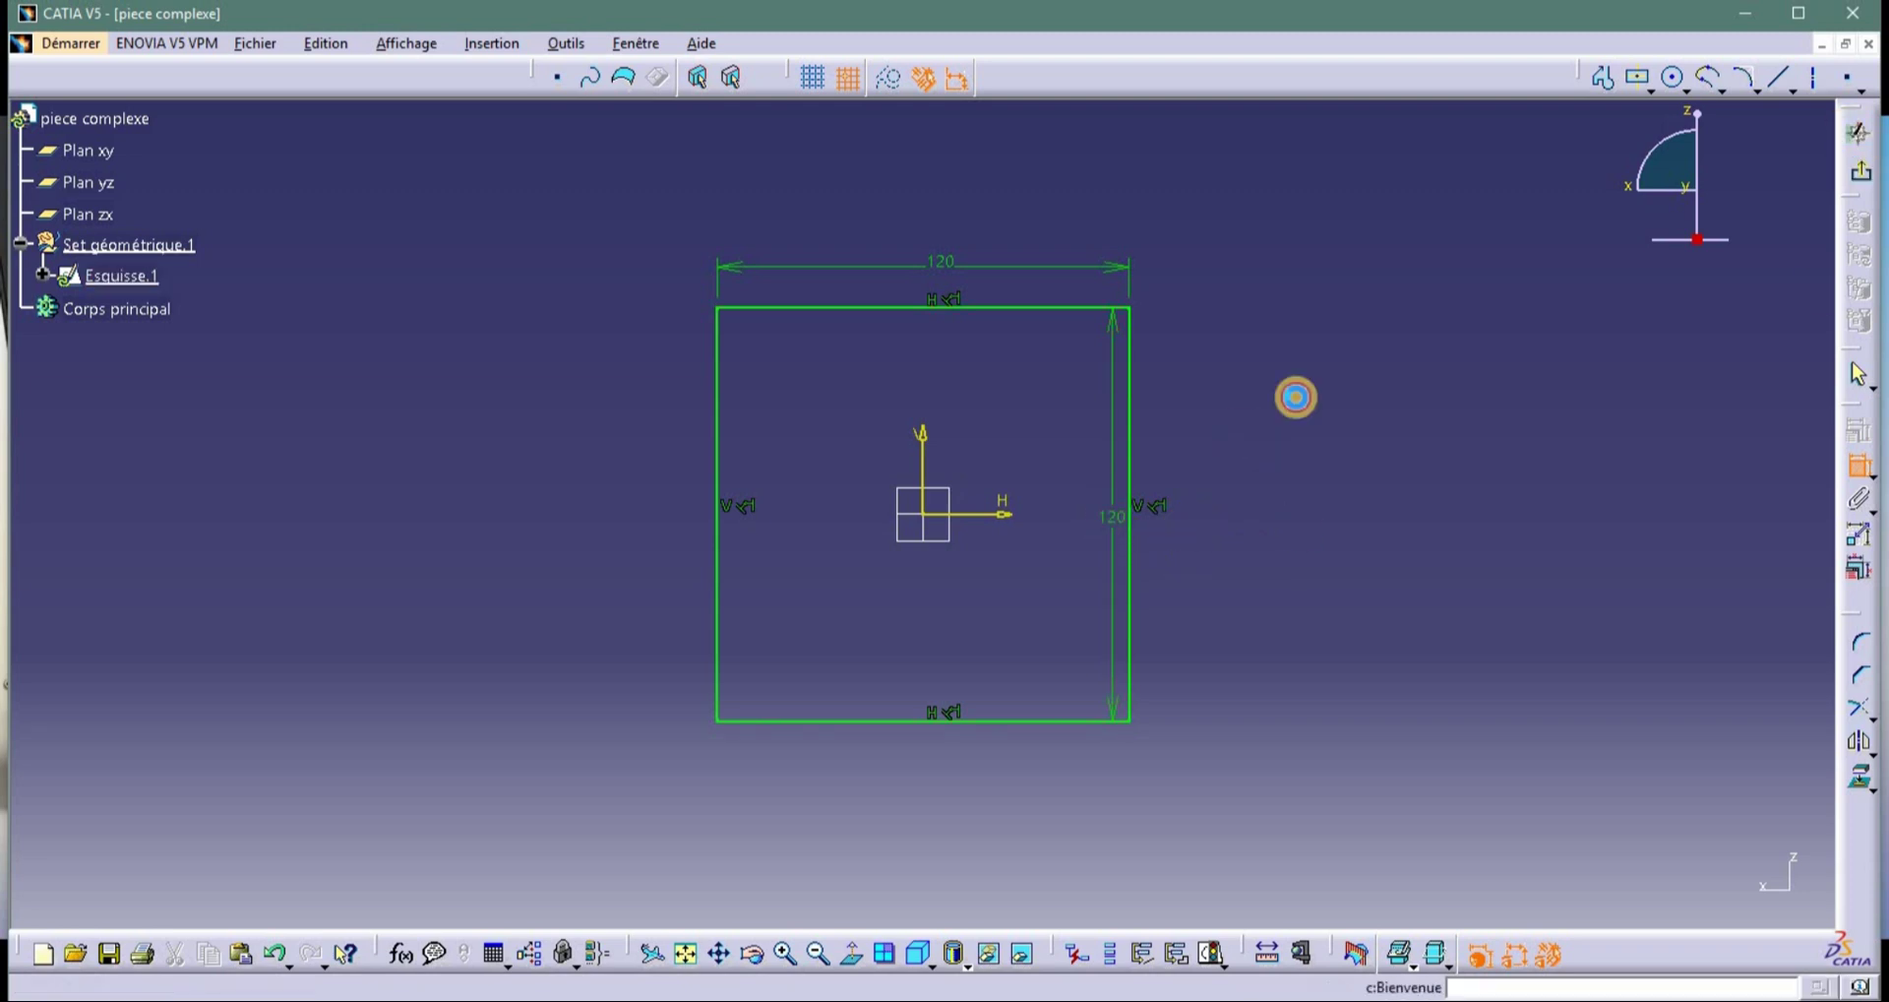
Exit the sketch and extrude the square profile 20 mm in the reversed direction.
{"action": "left_click", "coordinate": [1285, 380]}
{"action": "key", "text": "ctrl+e"}
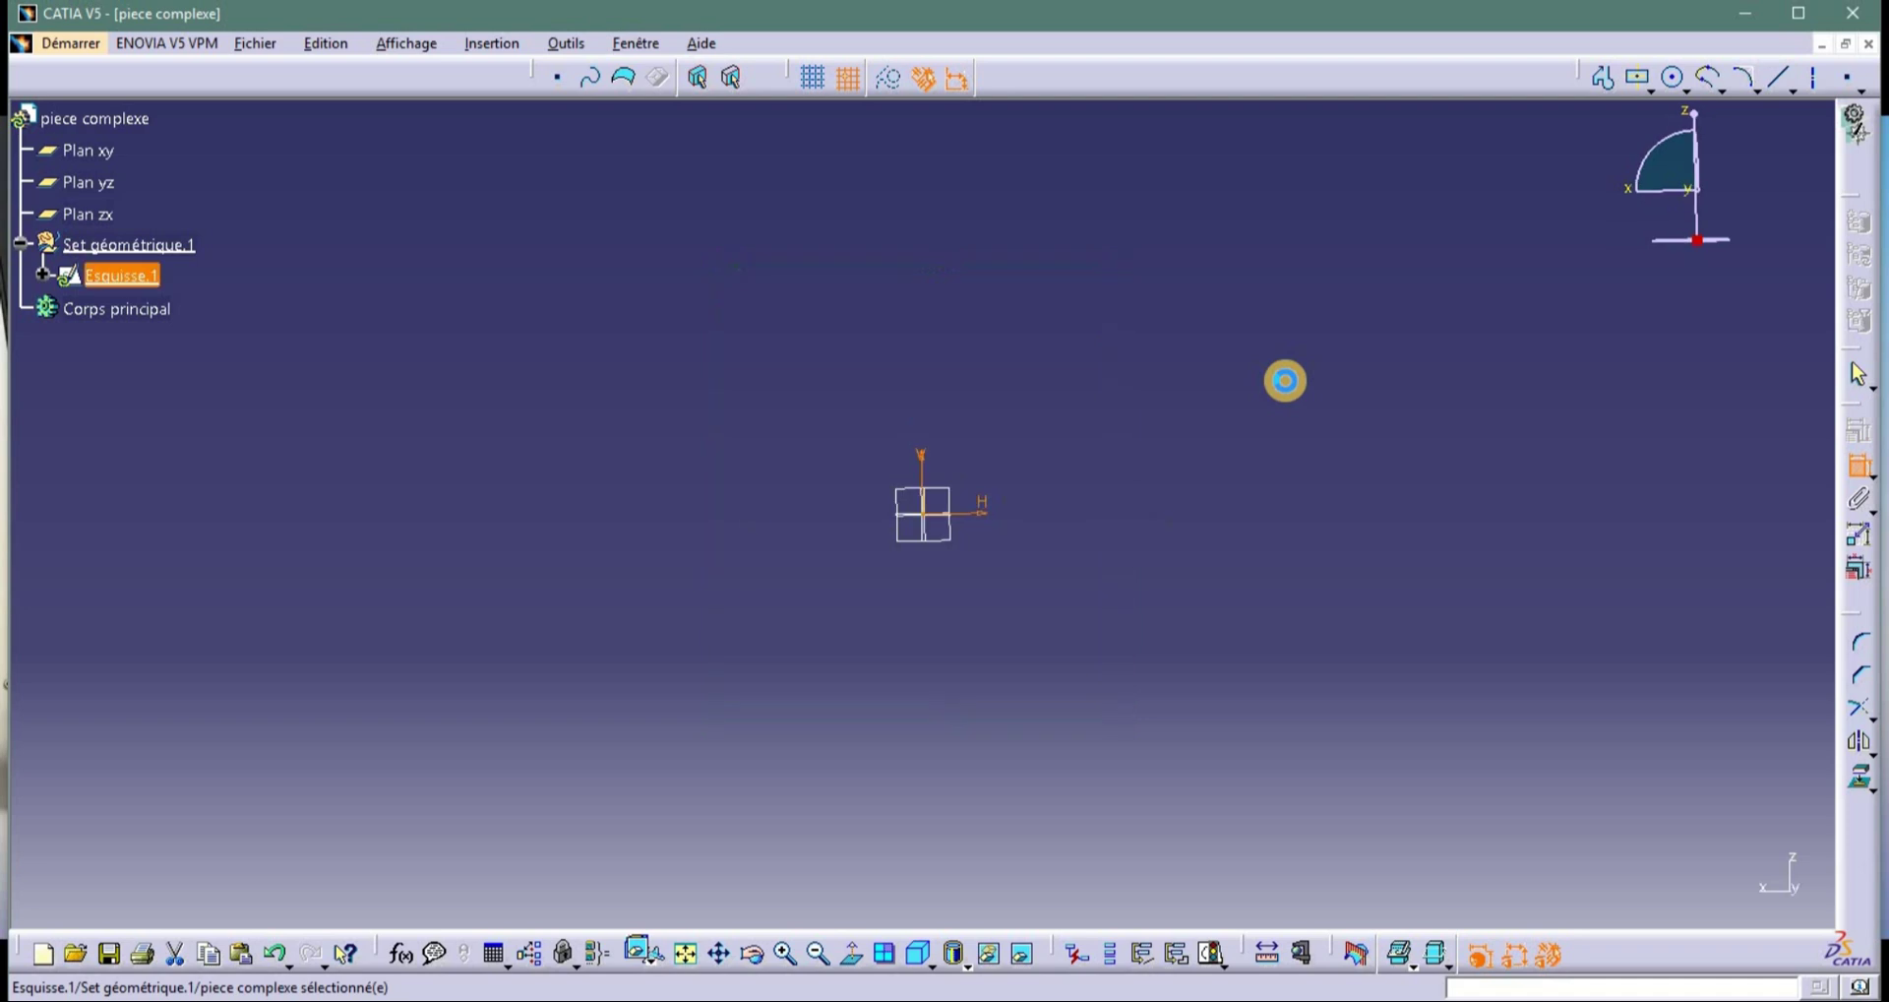
{"action": "left_click", "coordinate": [1862, 508]}
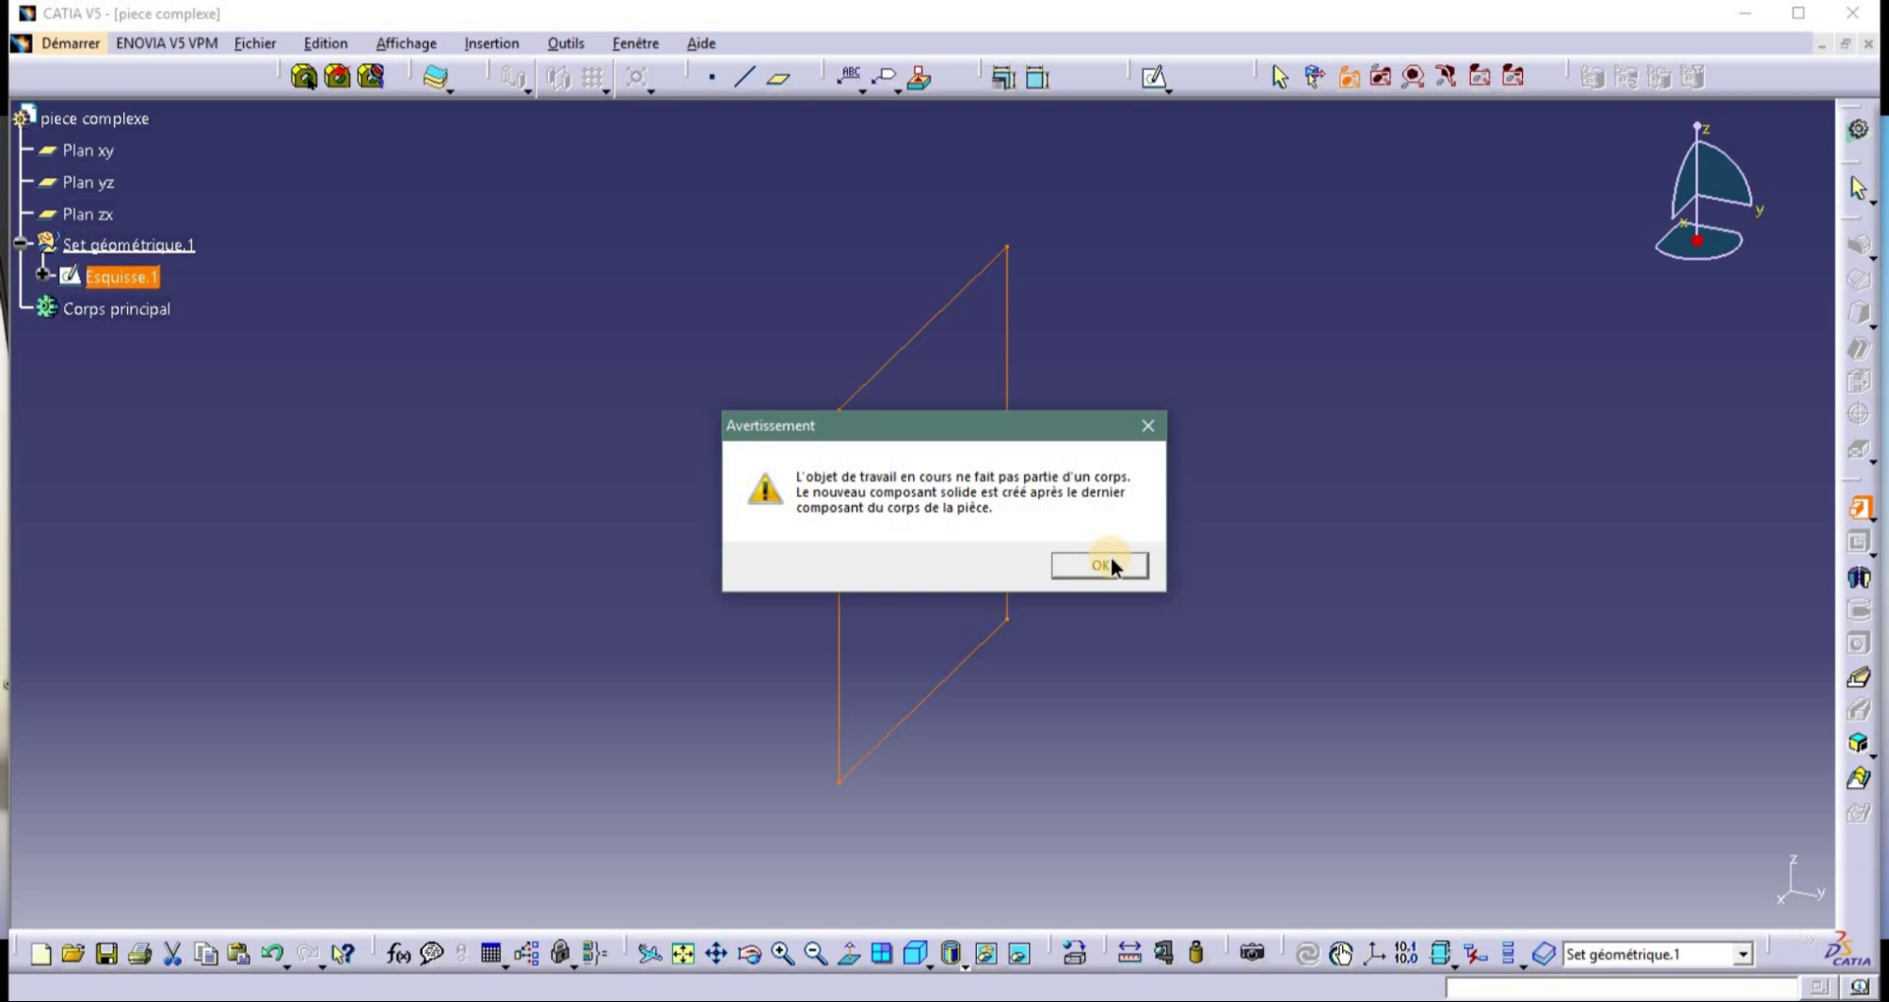
{"action": "left_click", "coordinate": [1112, 559]}
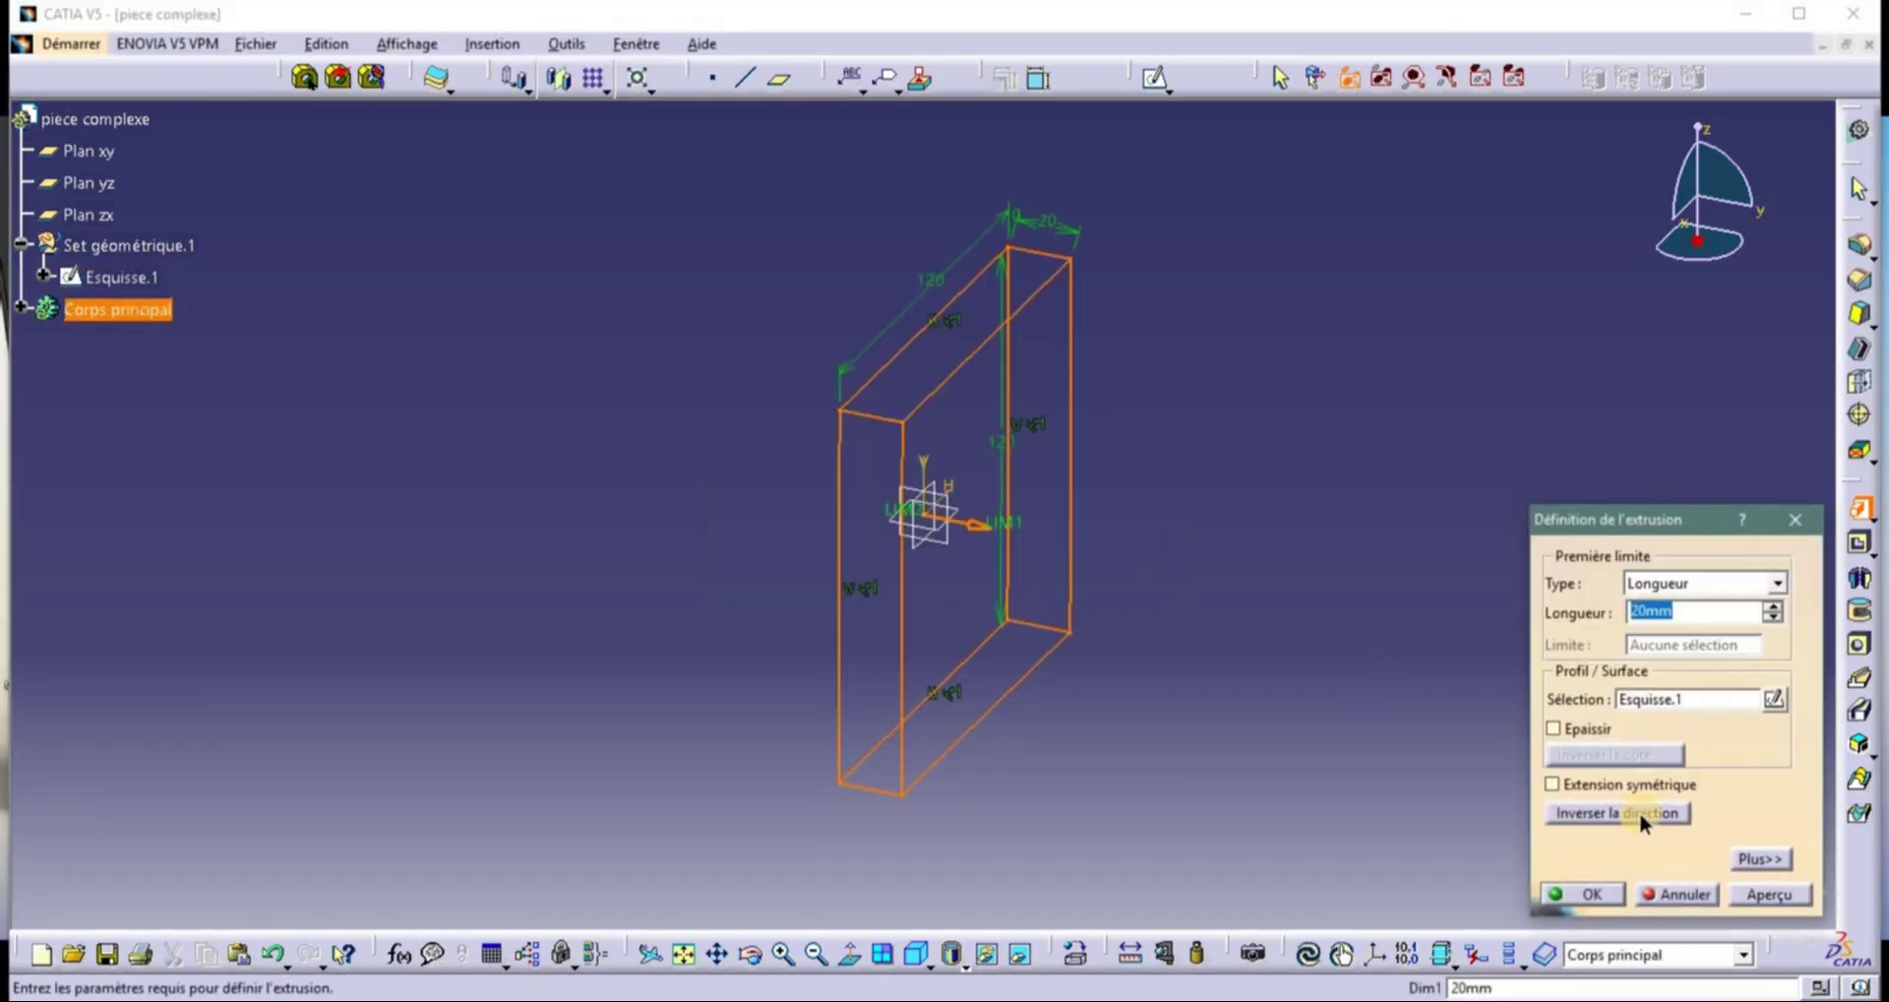
{"action": "left_click", "coordinate": [1615, 811]}
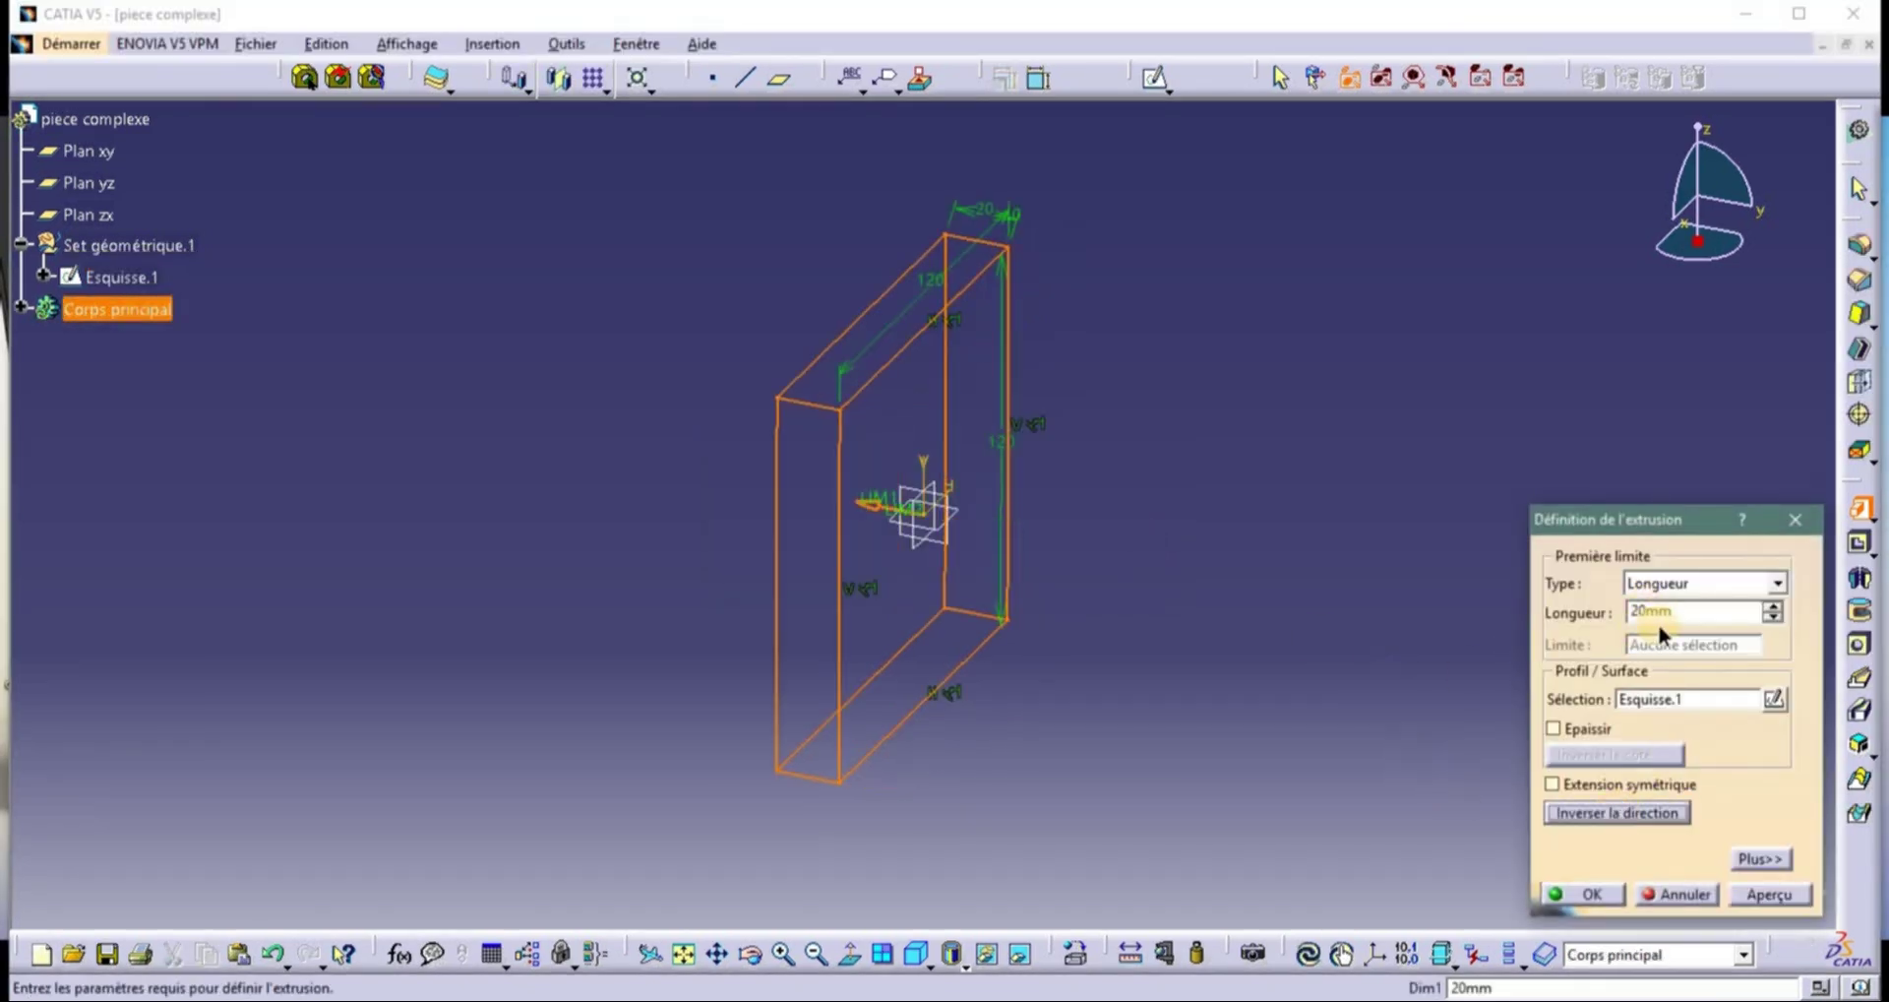
{"action": "left_click", "coordinate": [1584, 894]}
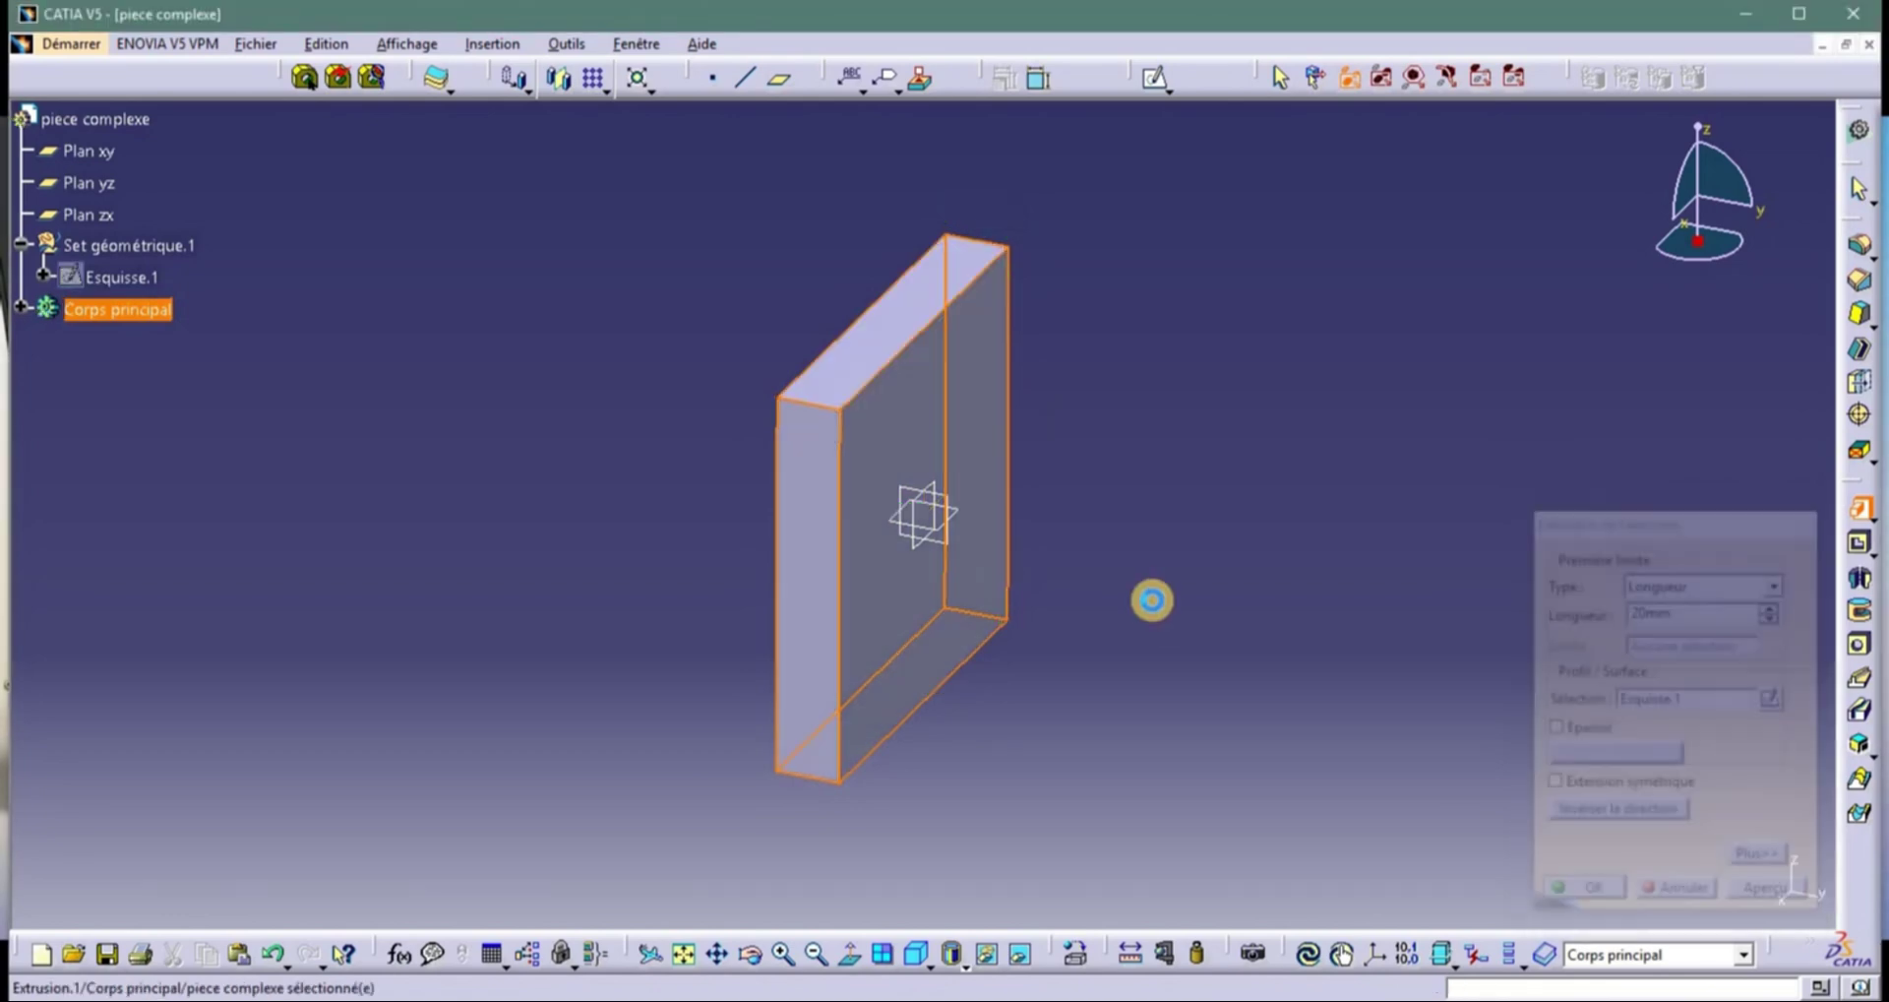
{"action": "middle_click_drag", "start_coordinate": [720, 441], "coordinate": [752, 394]}
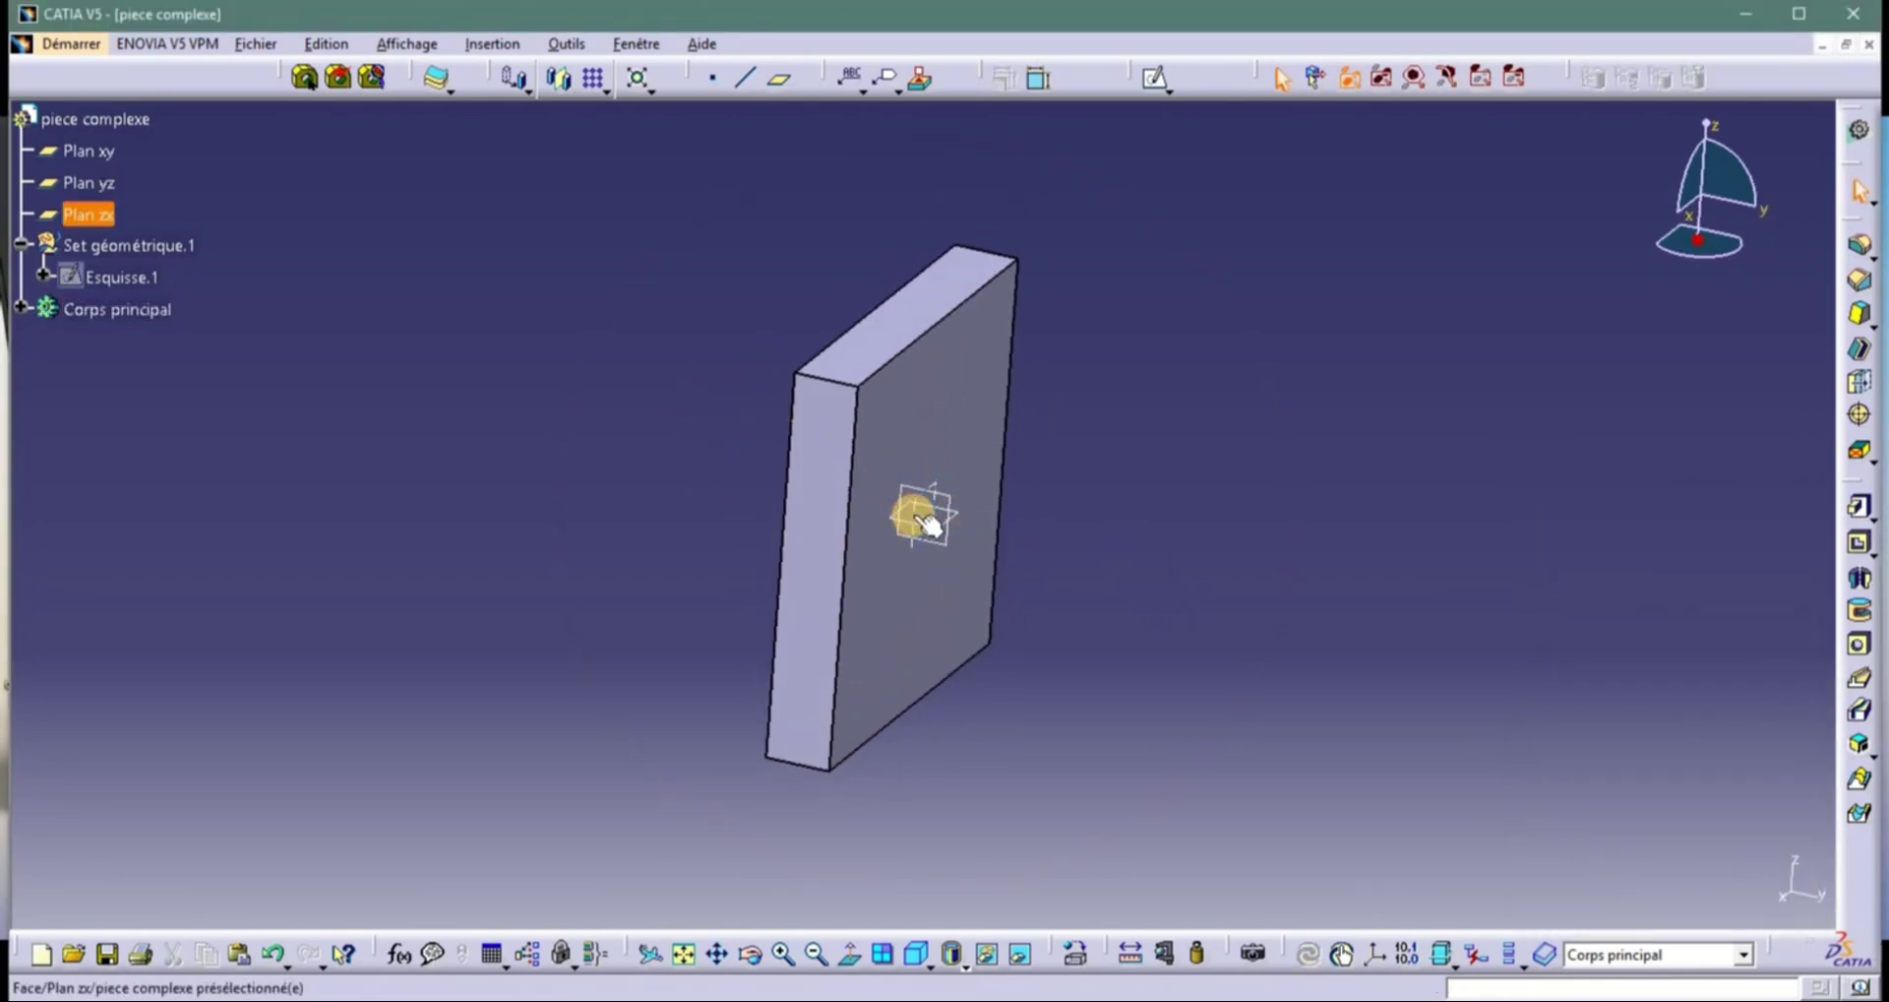
{"action": "left_click", "coordinate": [913, 514]}
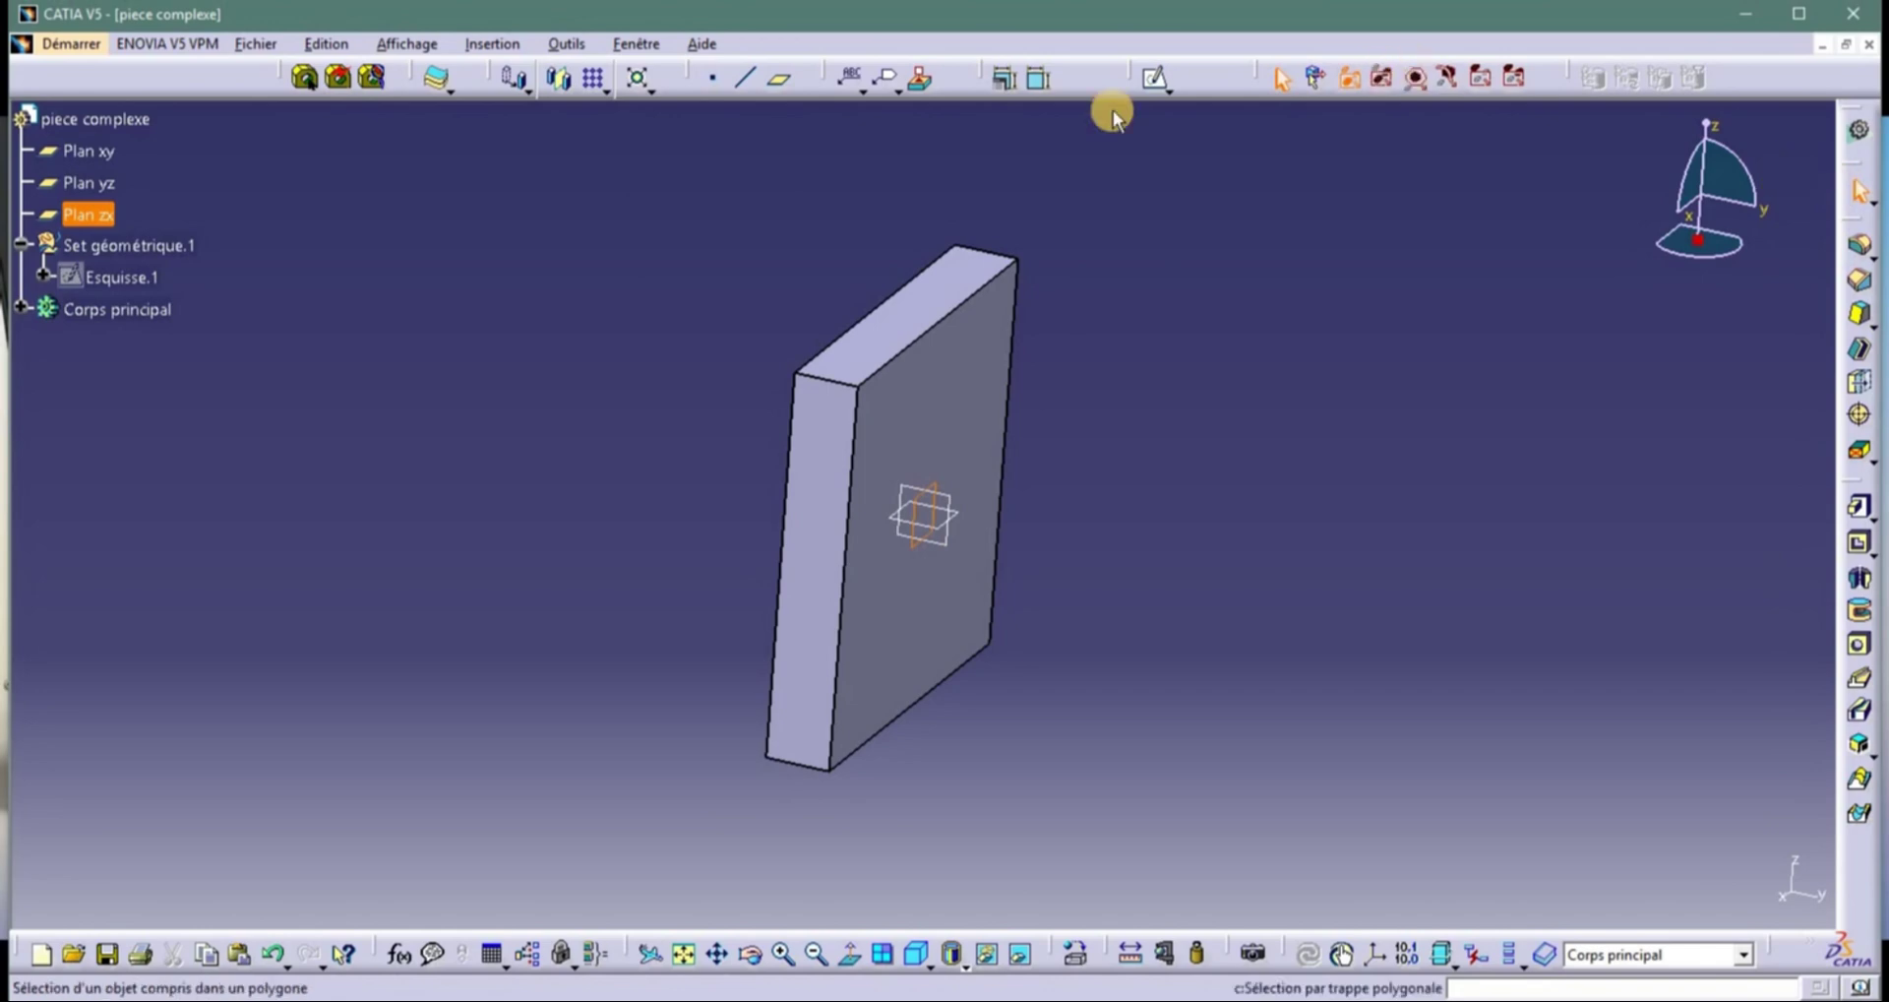
{"action": "left_click", "coordinate": [1153, 79]}
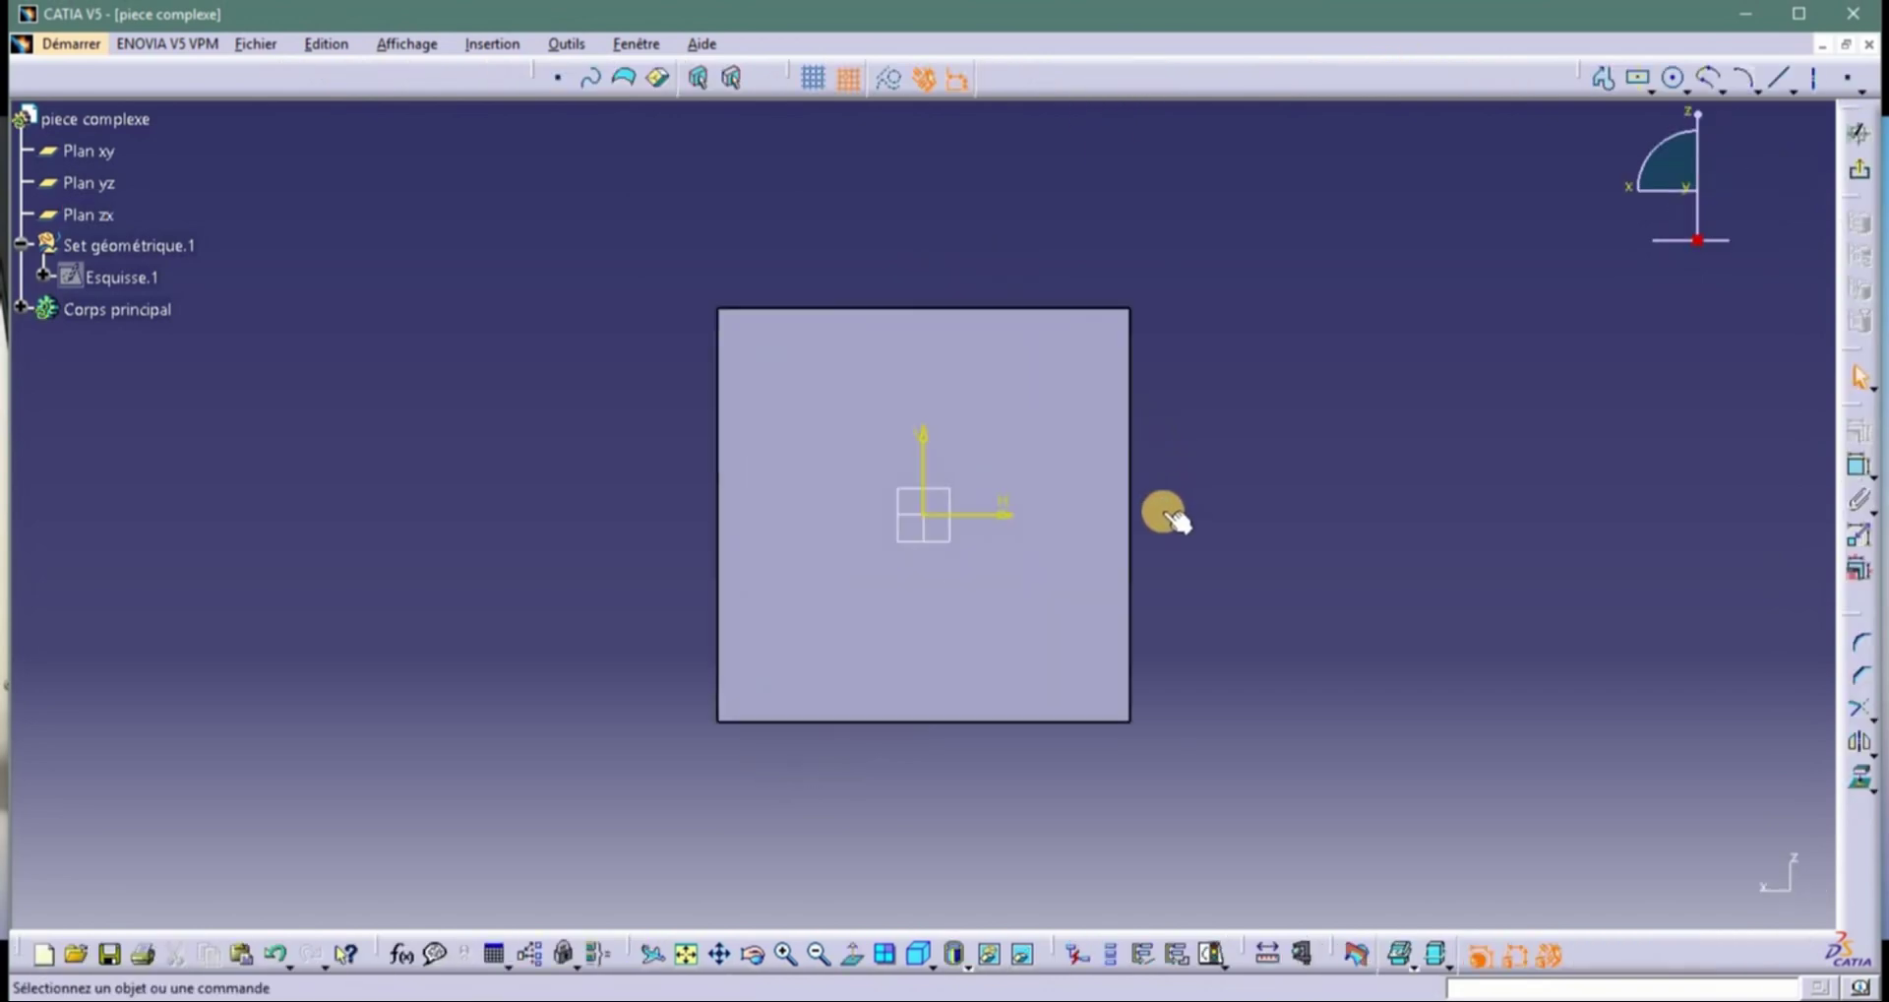
{"action": "left_click", "coordinate": [1858, 170]}
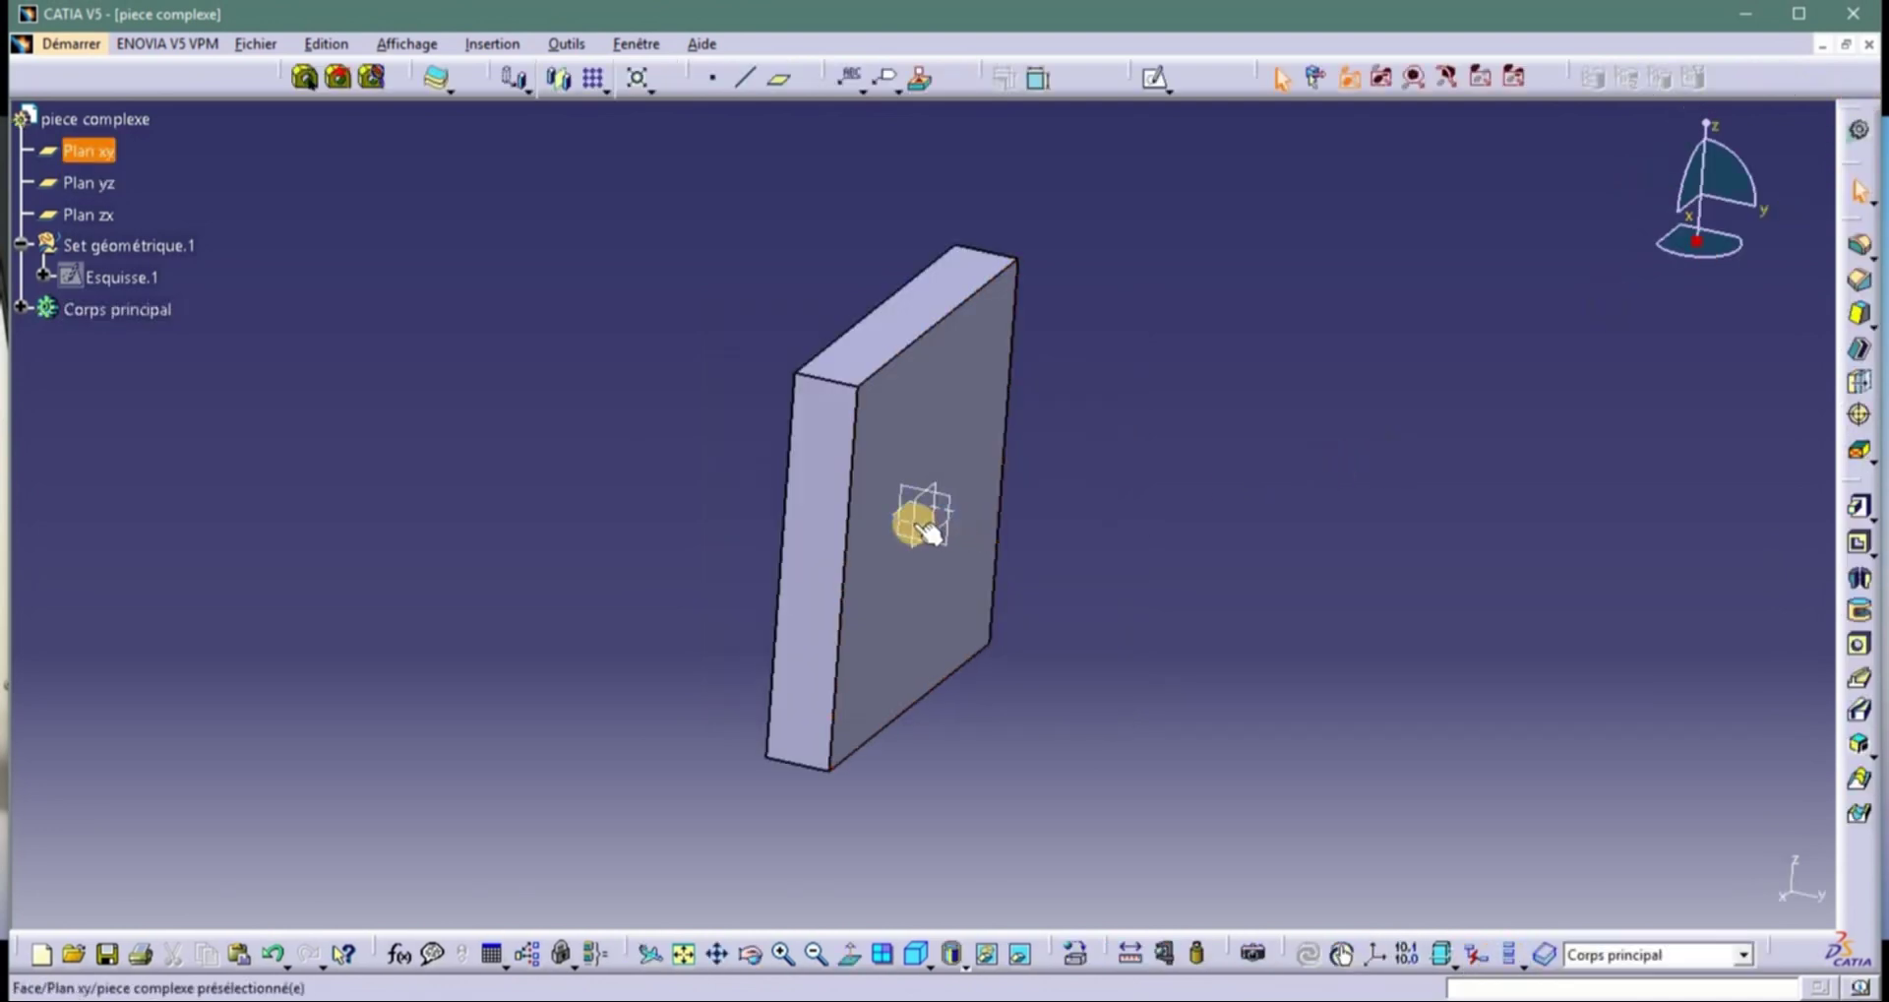
Start a sketch on the yz plane and draw a horizontal line from the origin through the plate, extending beyond its far face.
{"action": "left_click", "coordinate": [921, 516]}
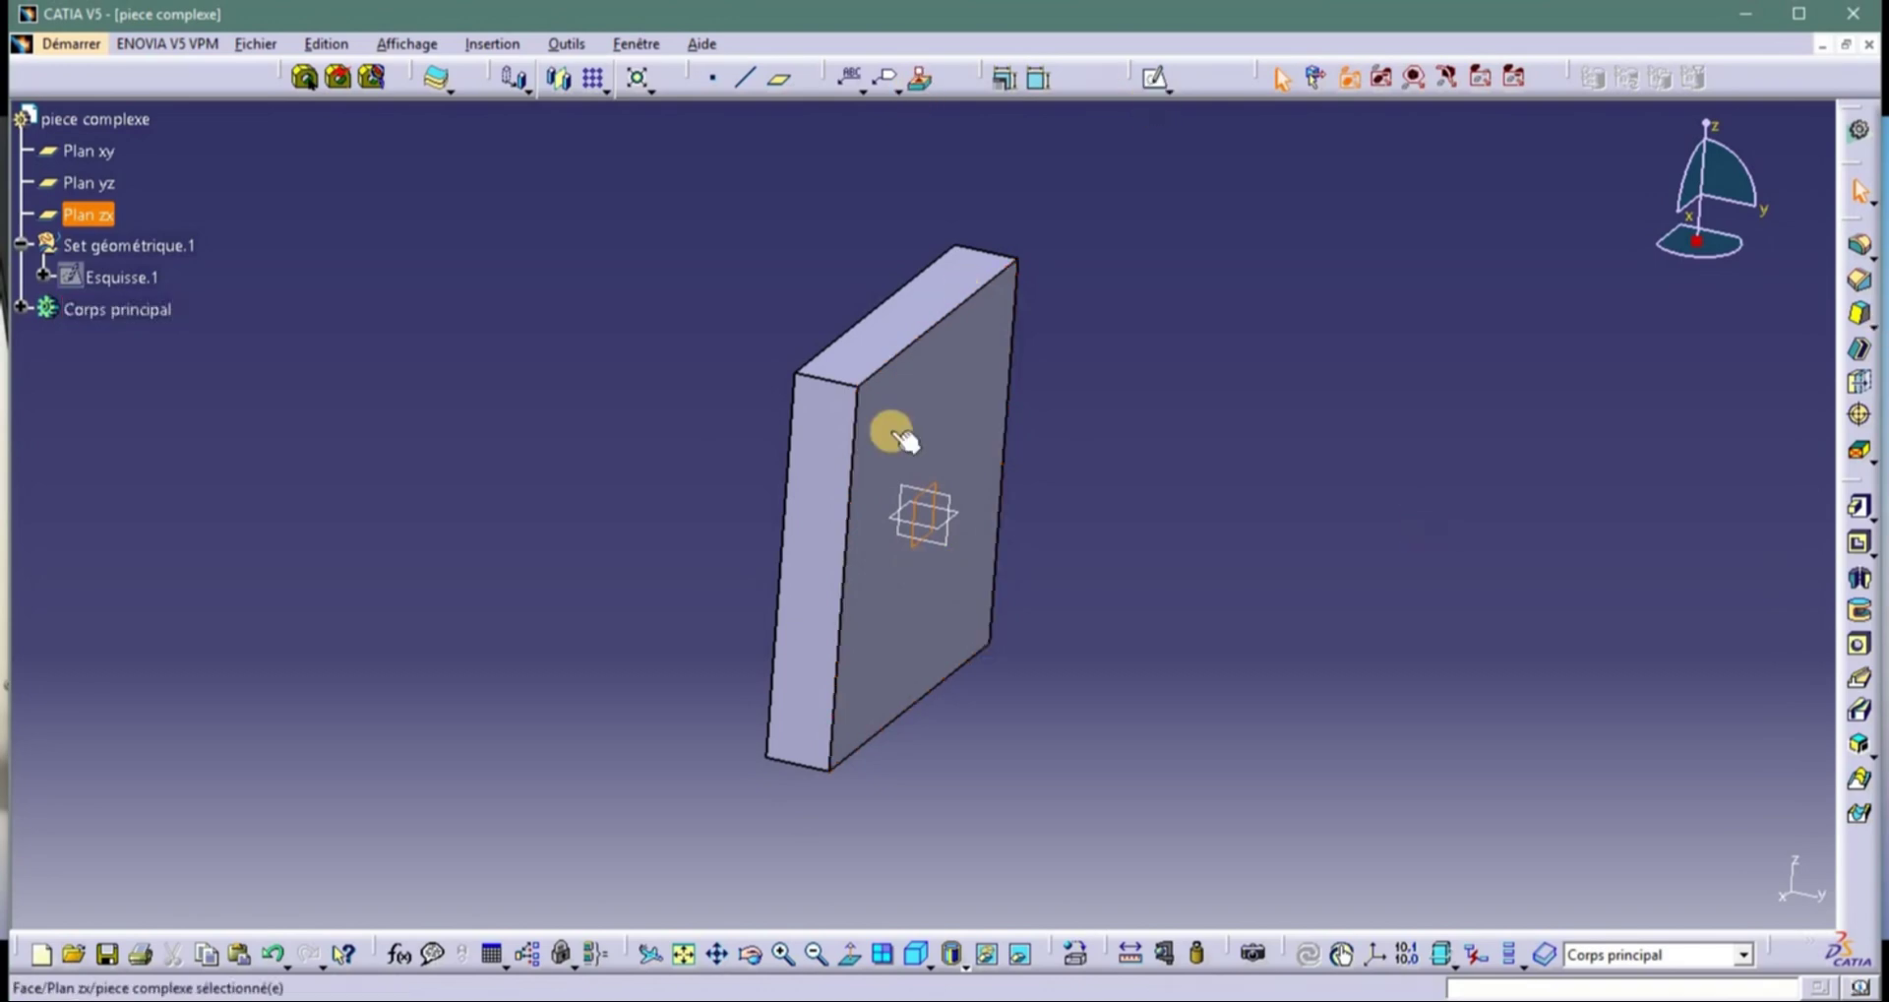
{"action": "left_click", "coordinate": [957, 502]}
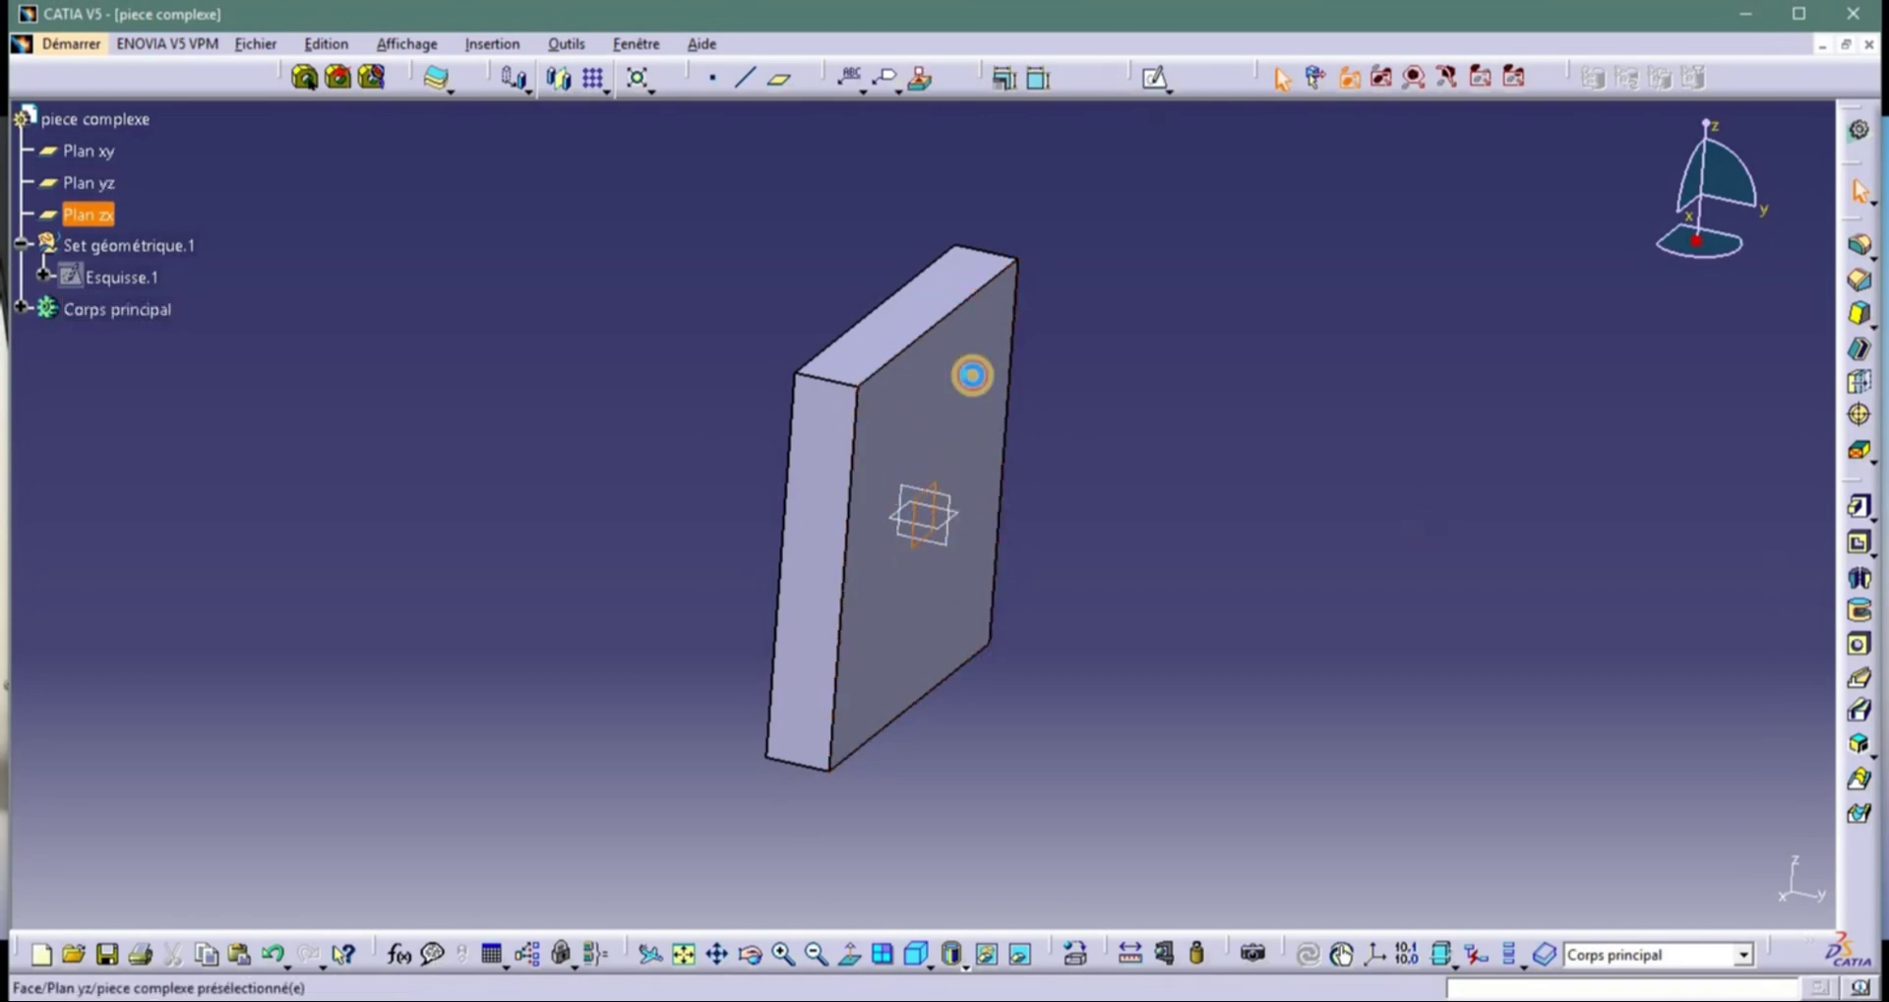
{"action": "left_click", "coordinate": [1154, 81]}
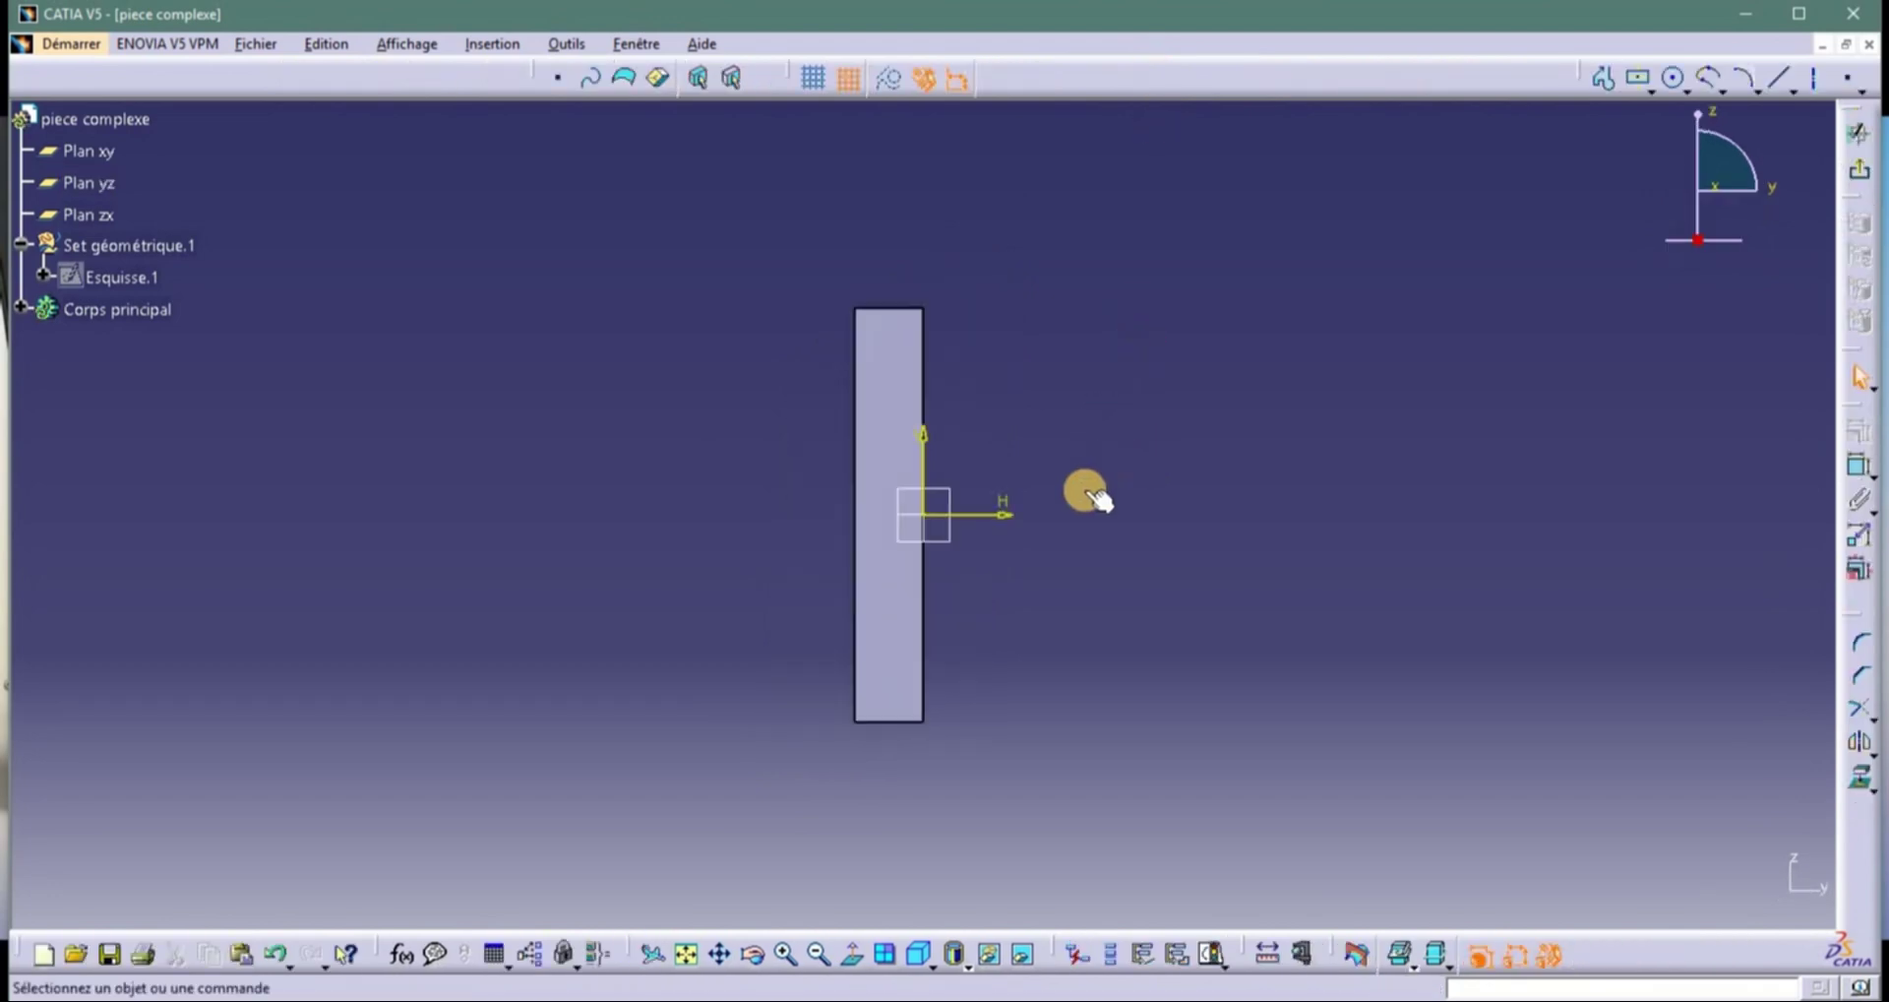
{"action": "left_click", "coordinate": [700, 961]}
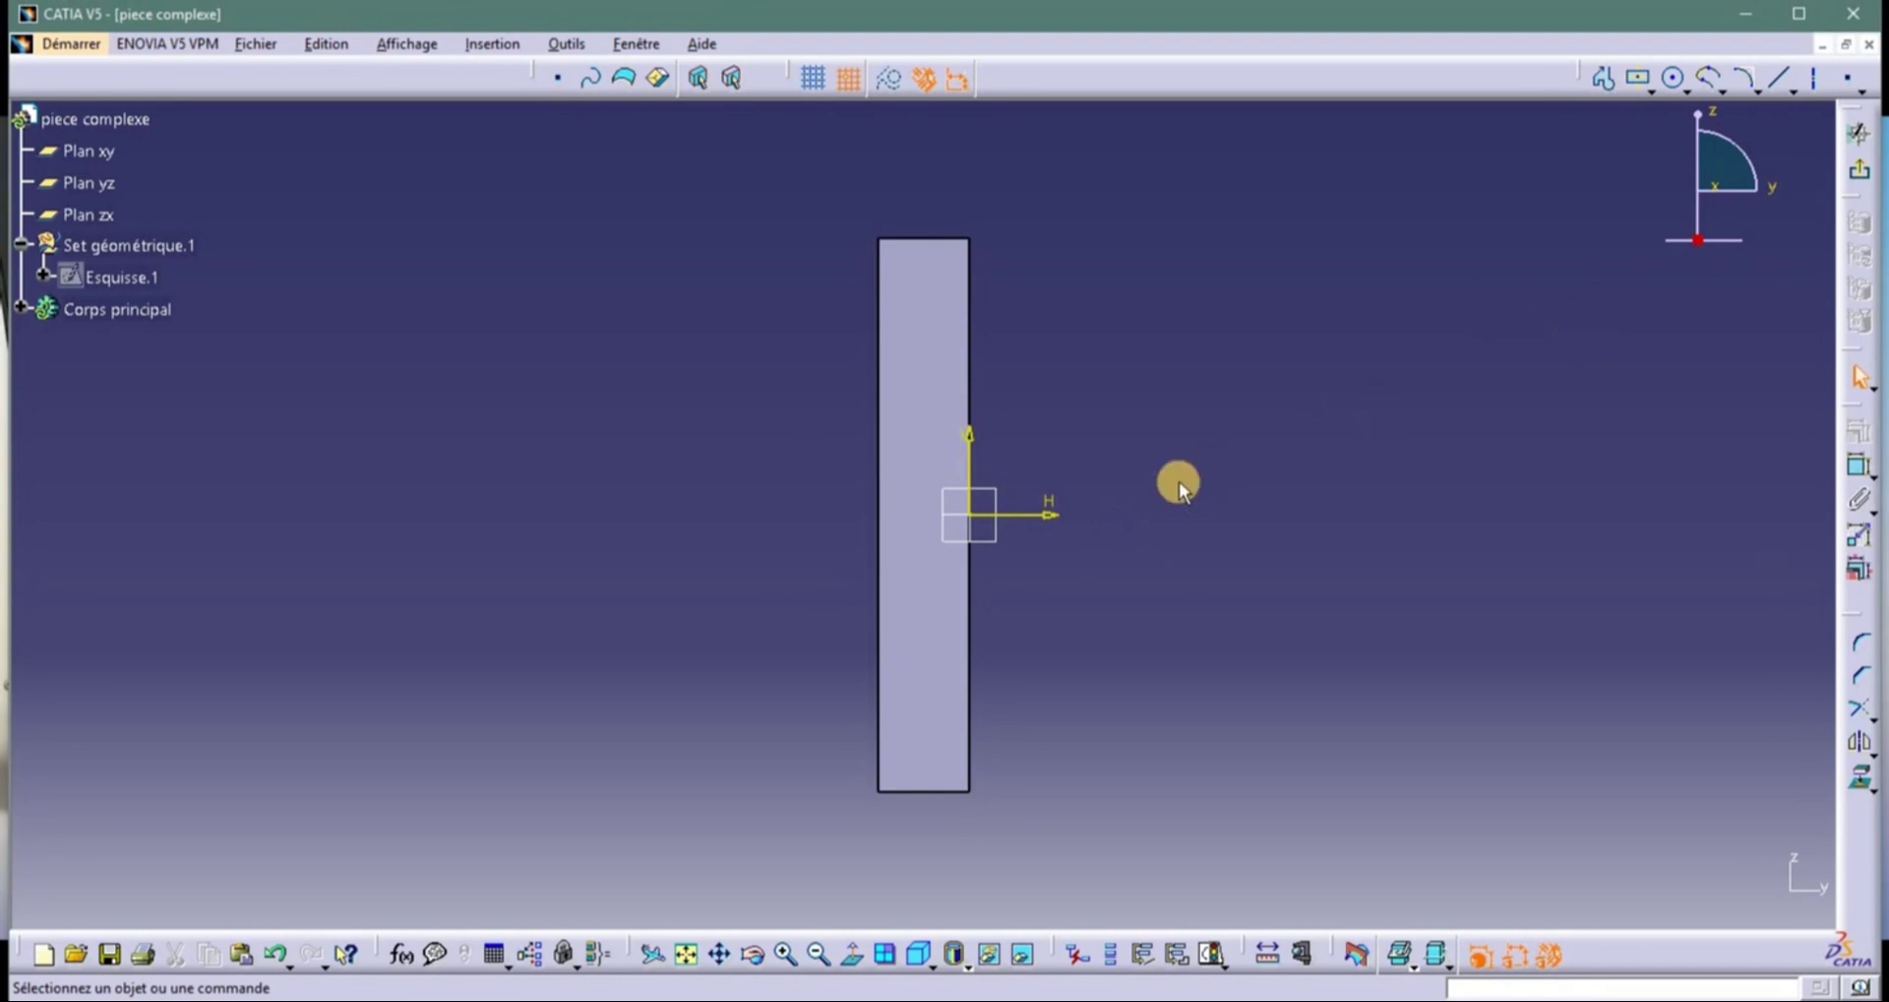
{"action": "middle_click_drag", "start_coordinate": [1060, 562], "coordinate": [1305, 553]}
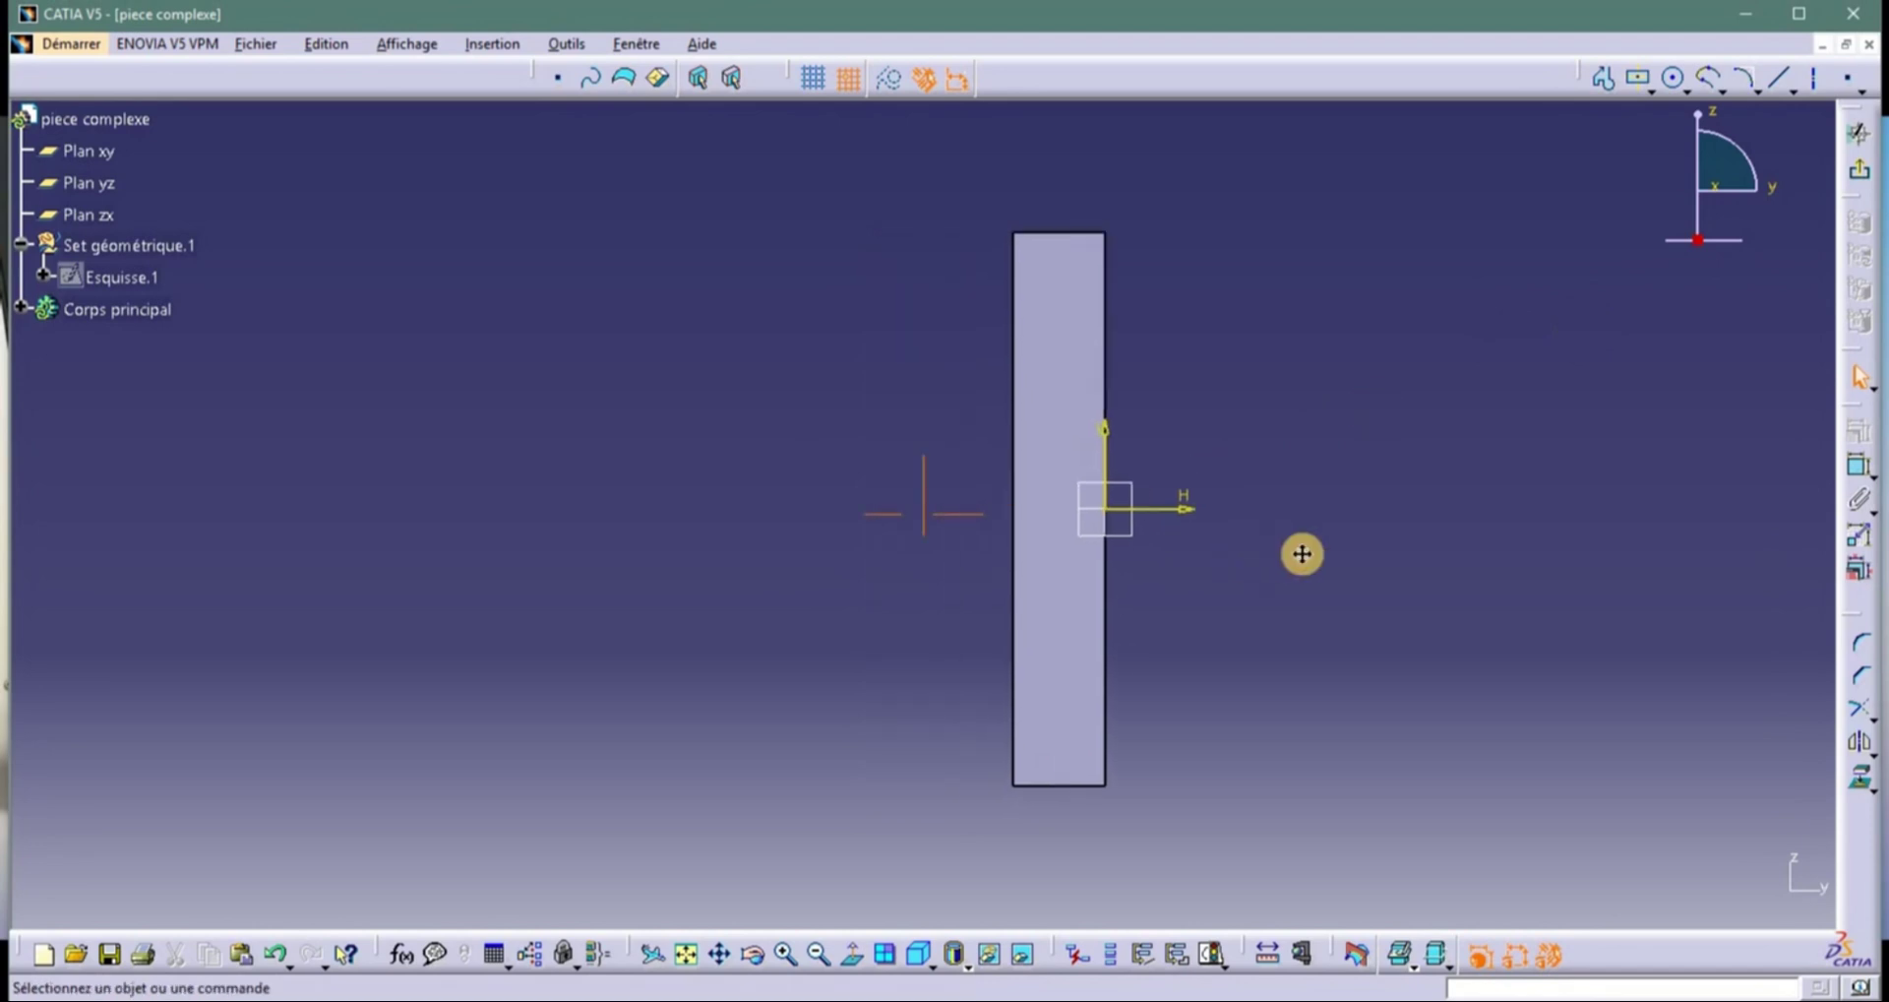
{"action": "left_click", "coordinate": [1789, 78]}
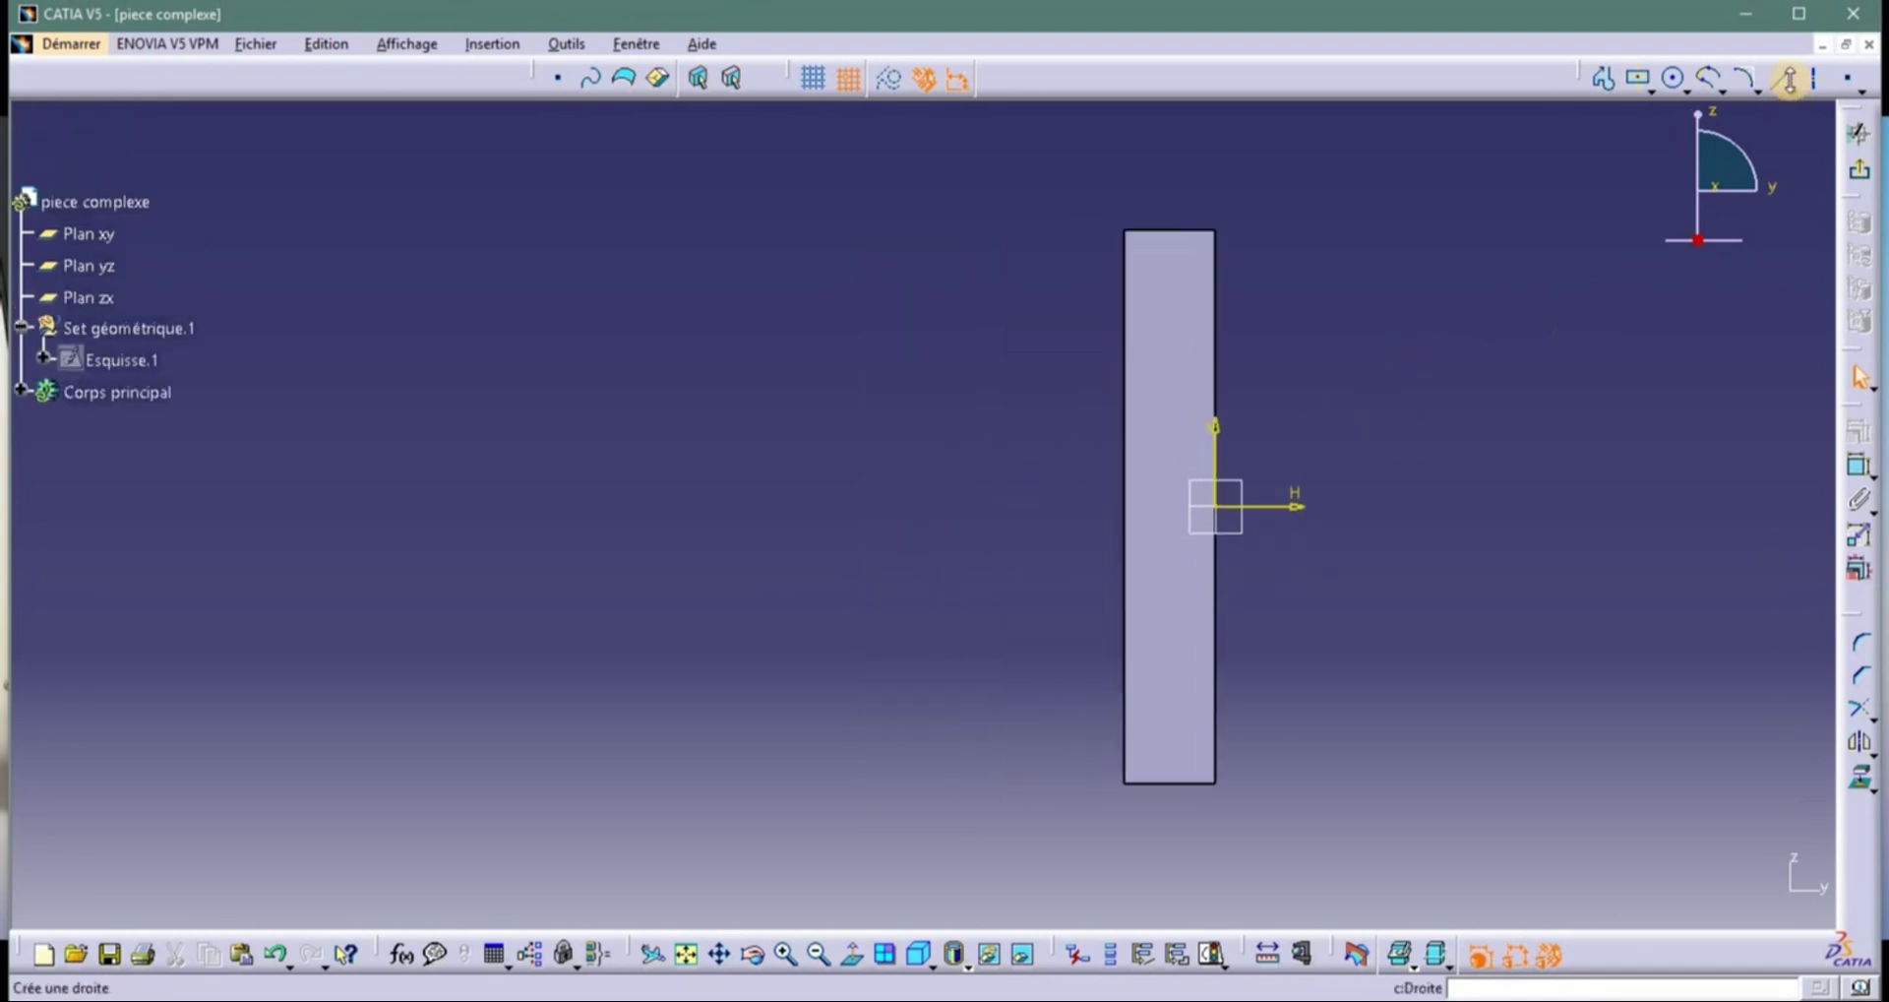
{"action": "left_click", "coordinate": [1218, 507]}
{"action": "left_click", "coordinate": [797, 506]}
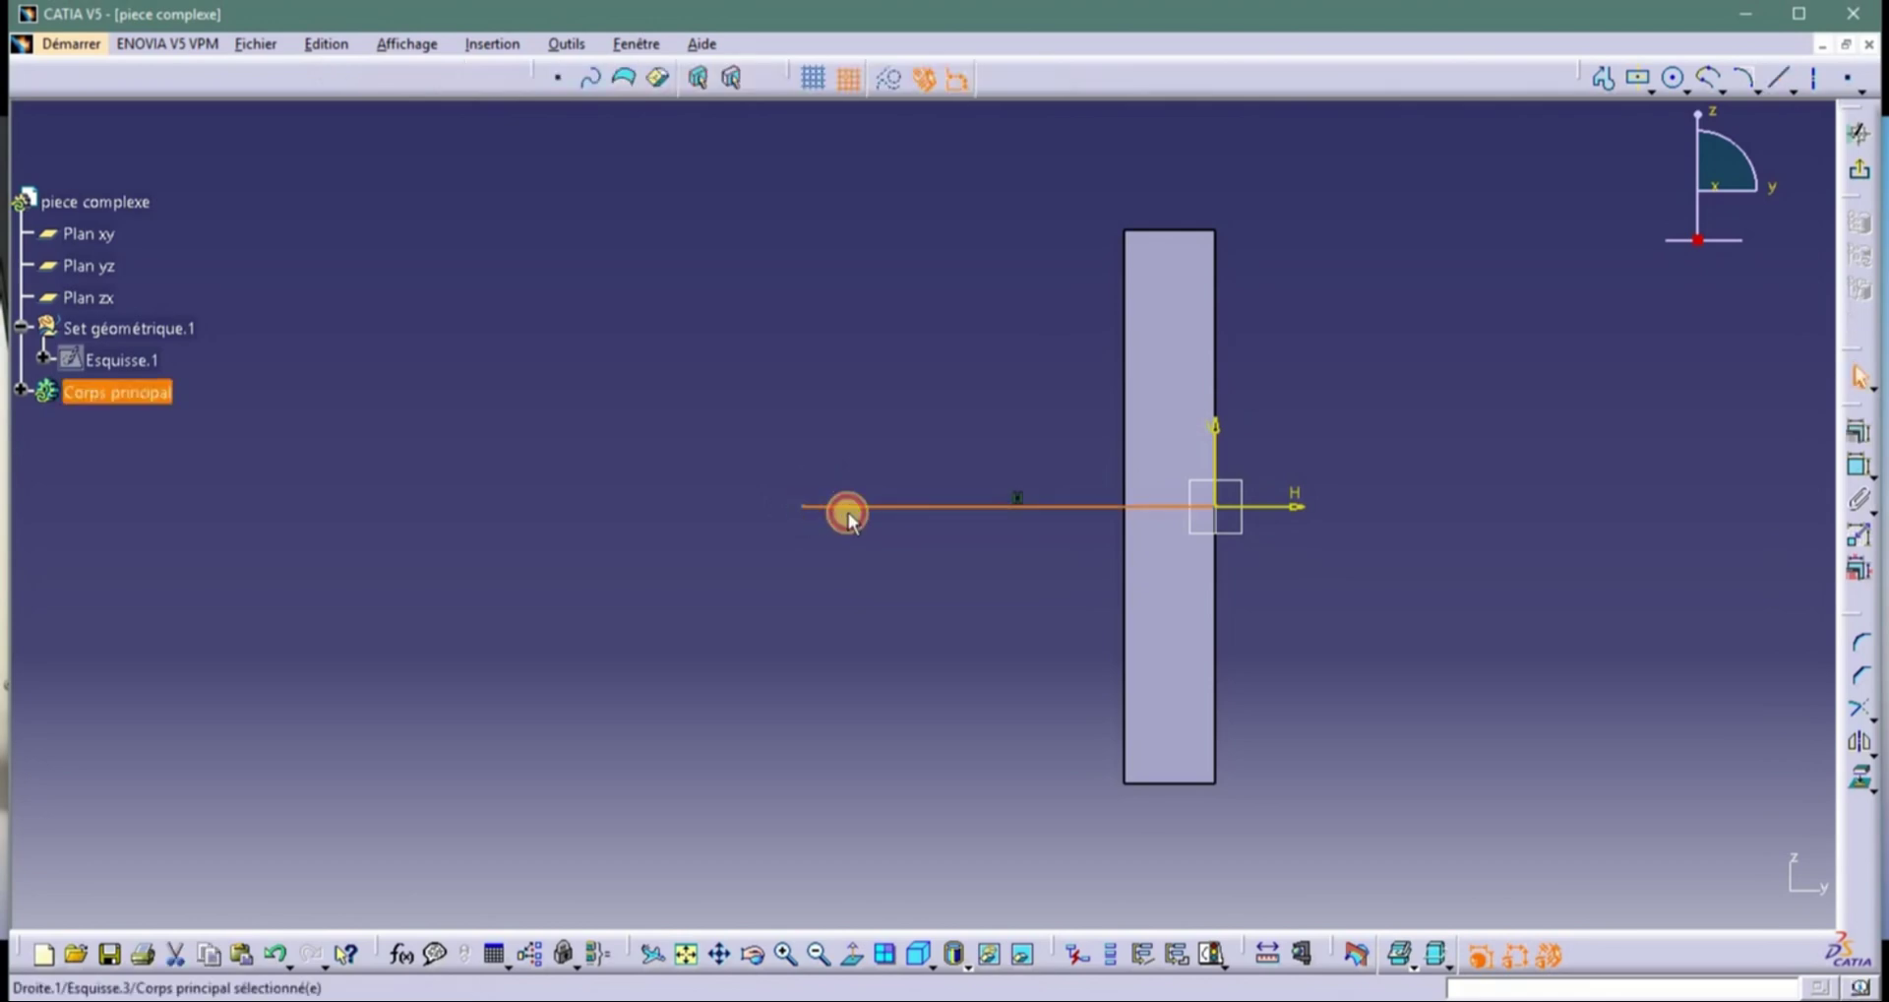
{"action": "double_click", "coordinate": [895, 507]}
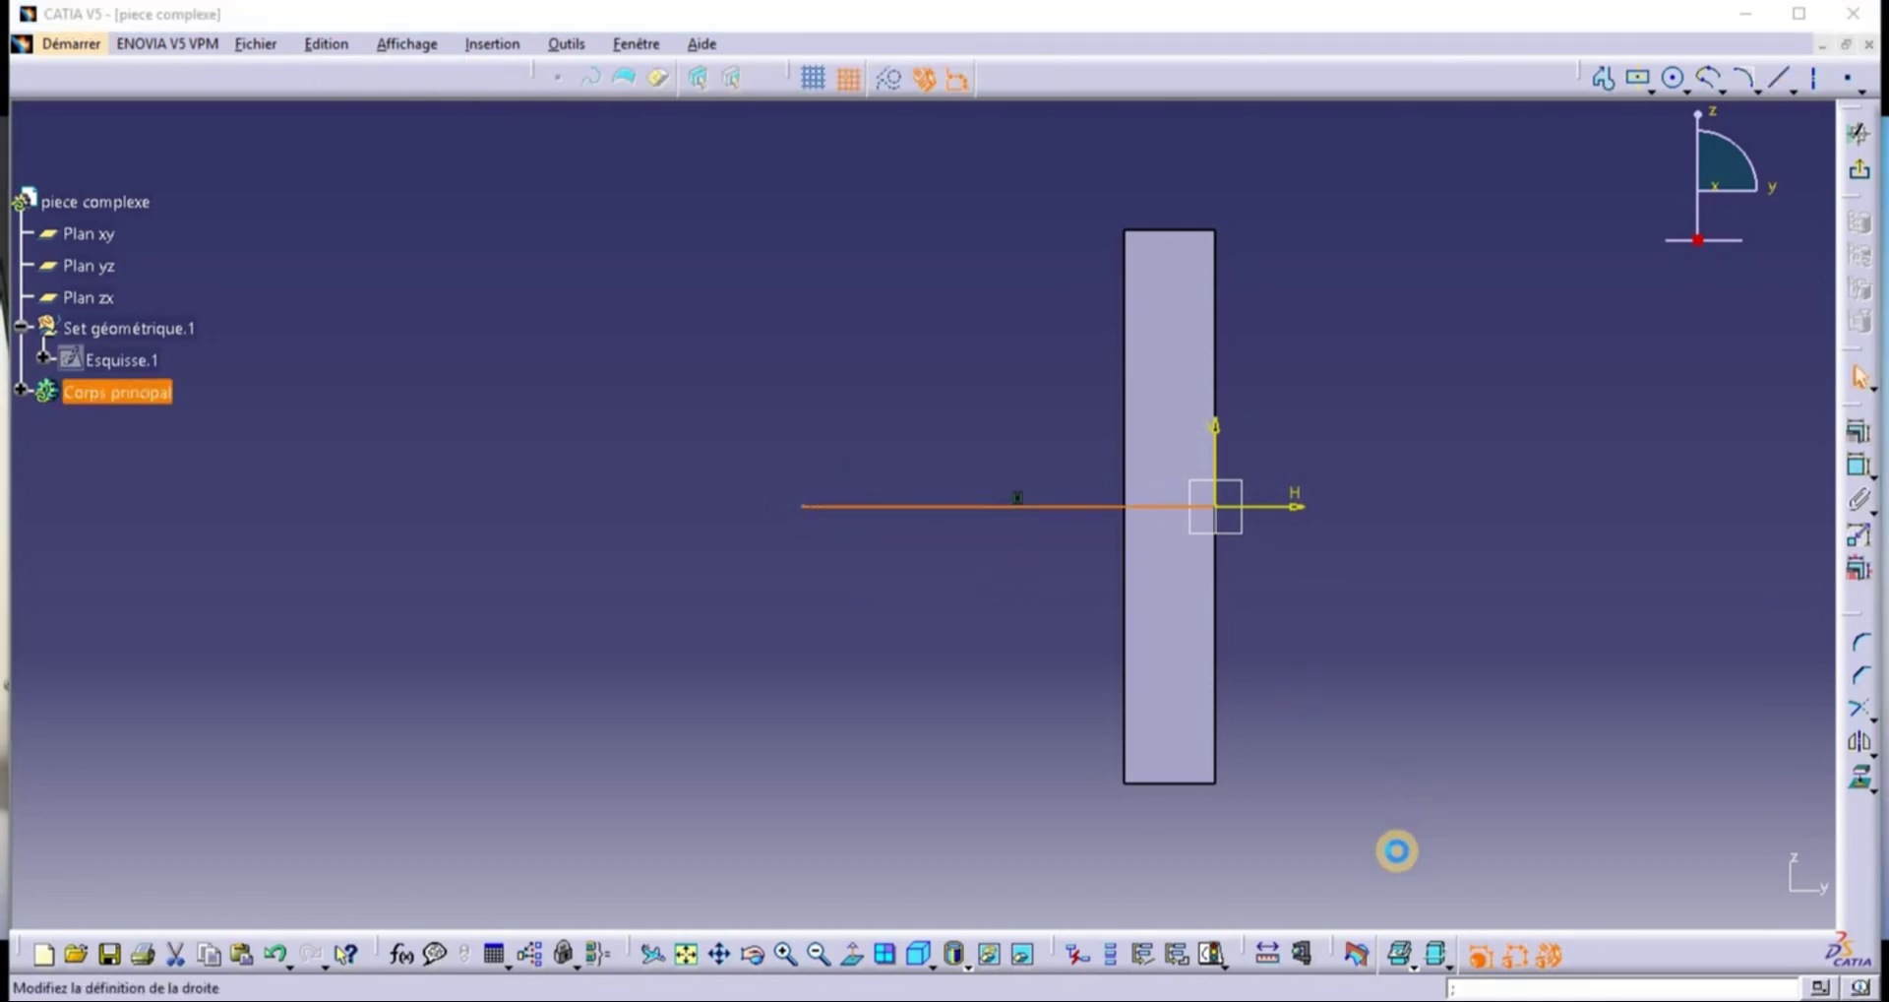
{"action": "left_click", "coordinate": [1676, 894]}
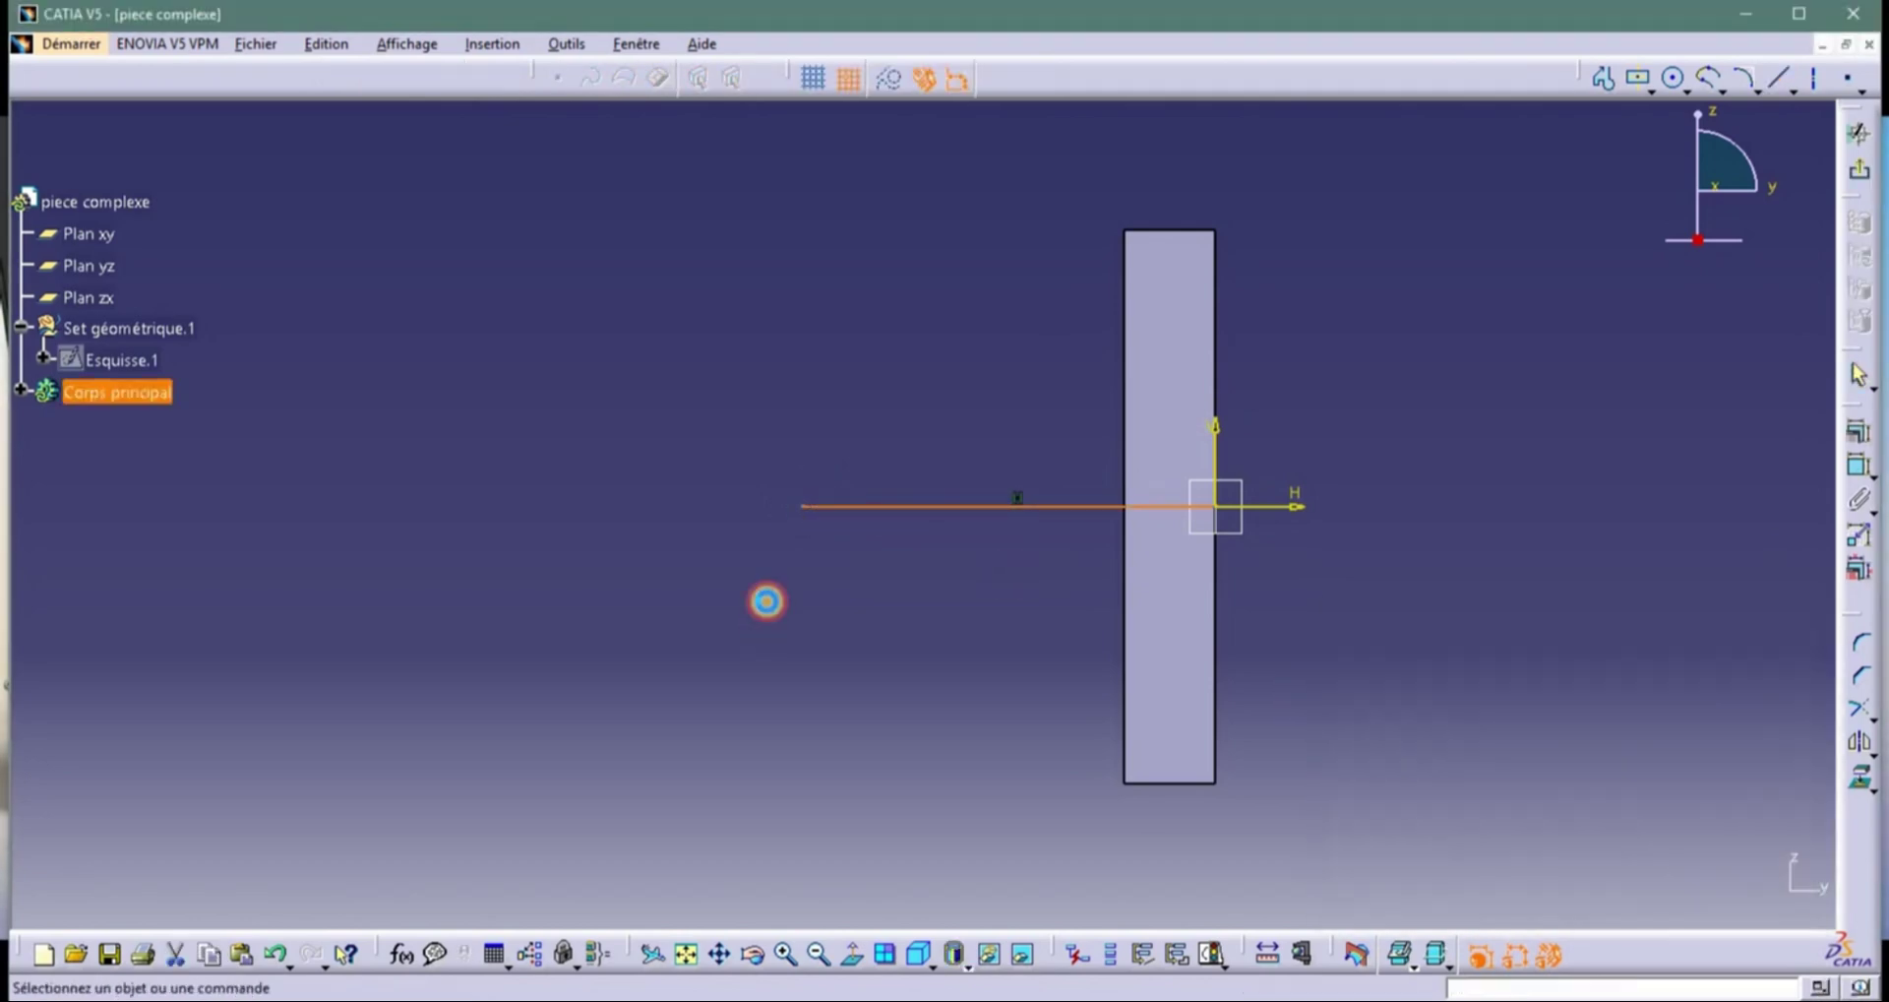
{"action": "left_click", "coordinate": [768, 597]}
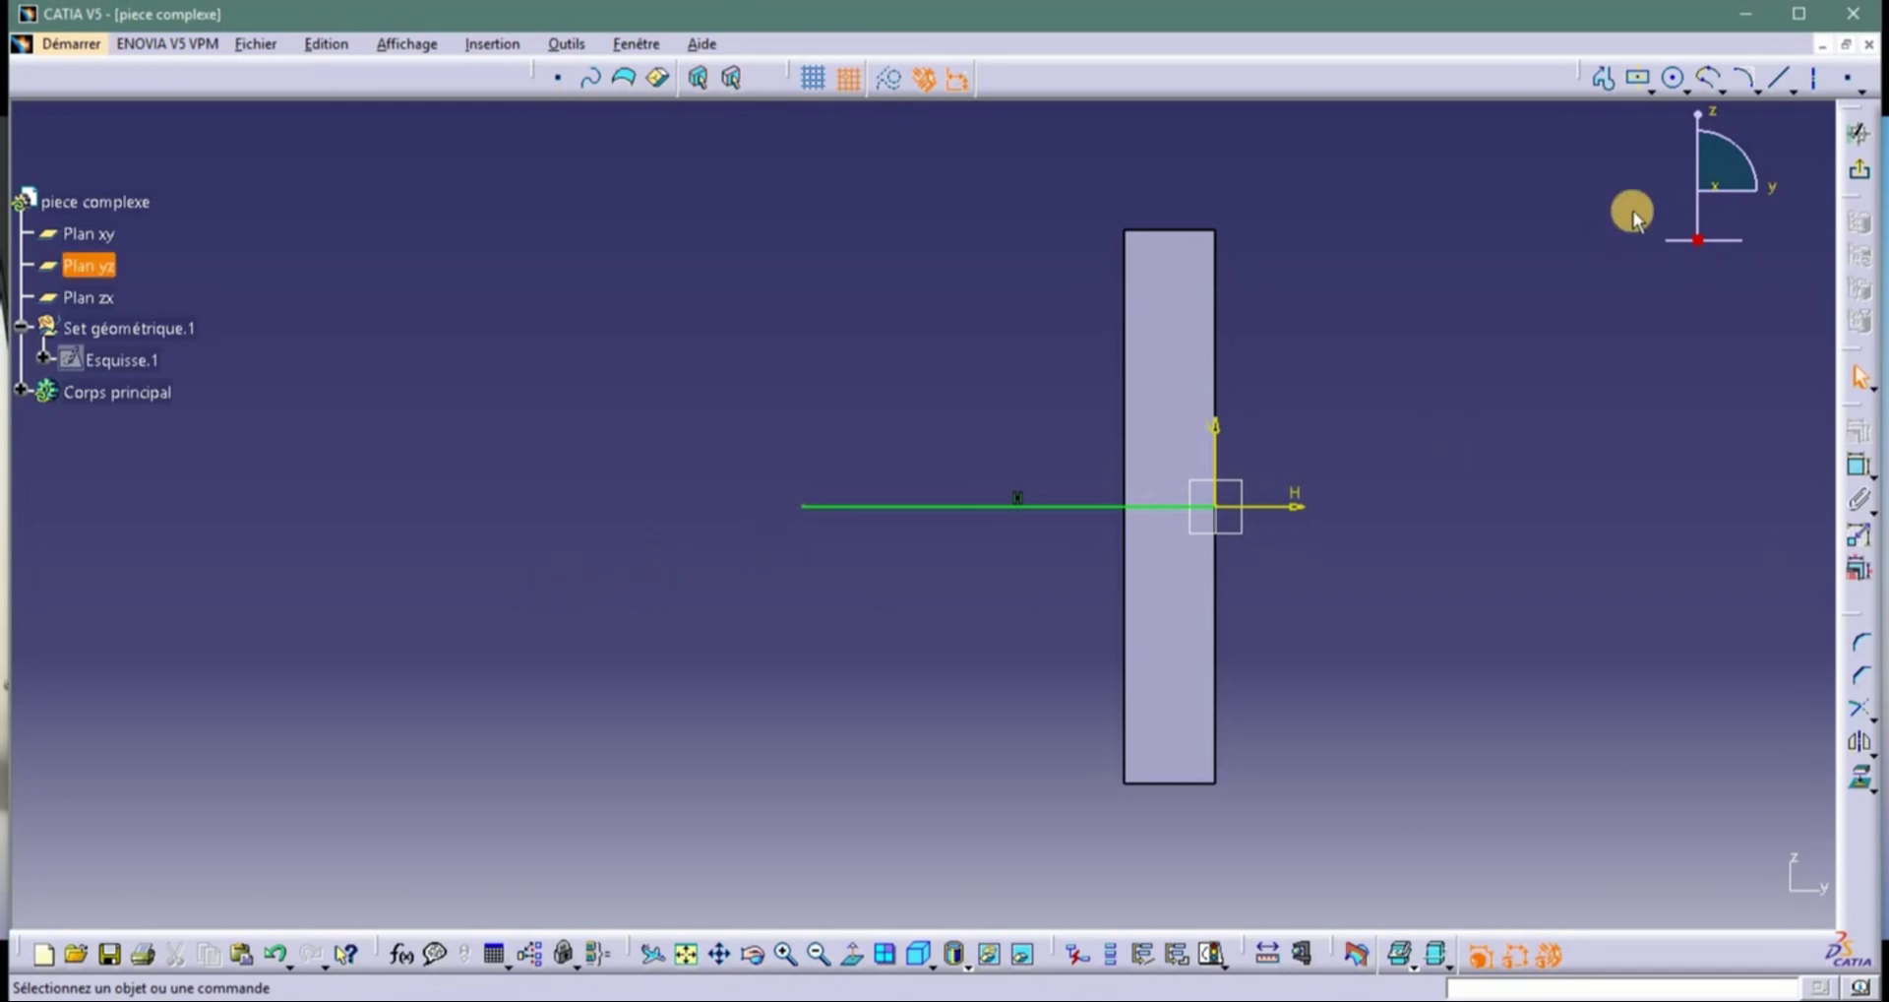
{"action": "left_click", "coordinate": [1776, 84]}
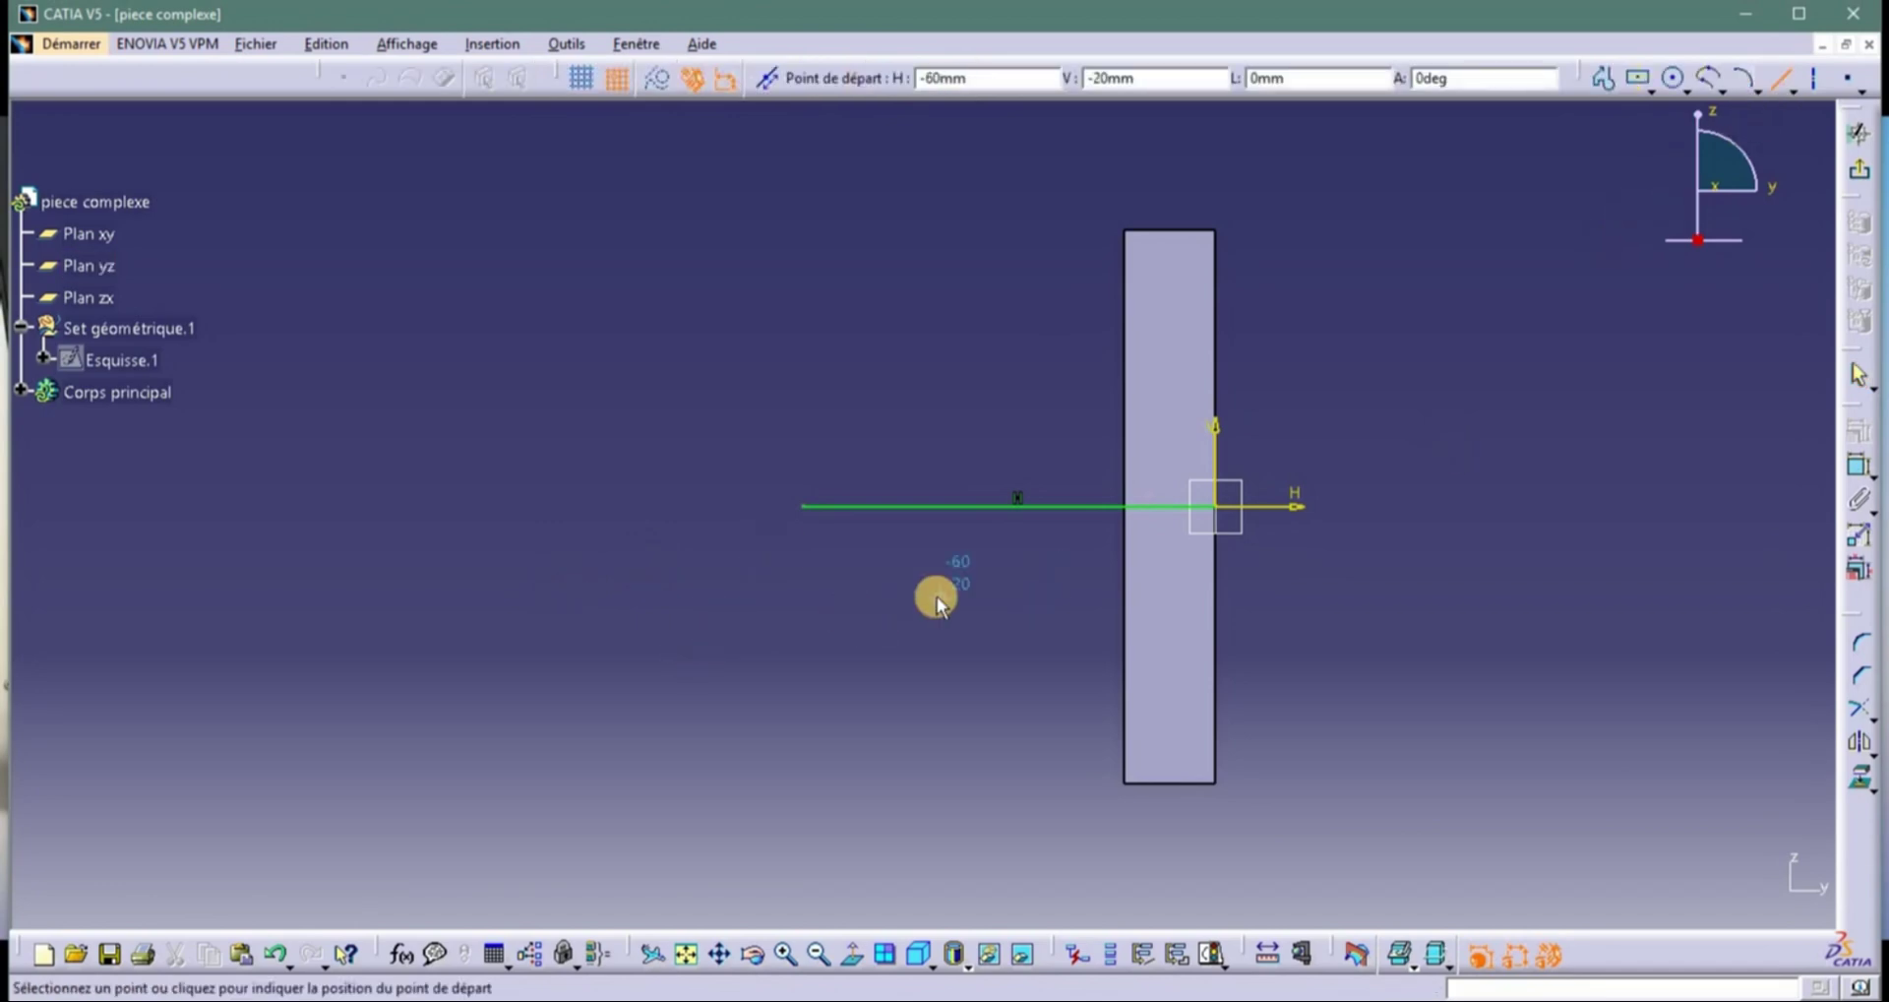
{"action": "key", "text": "Escape"}
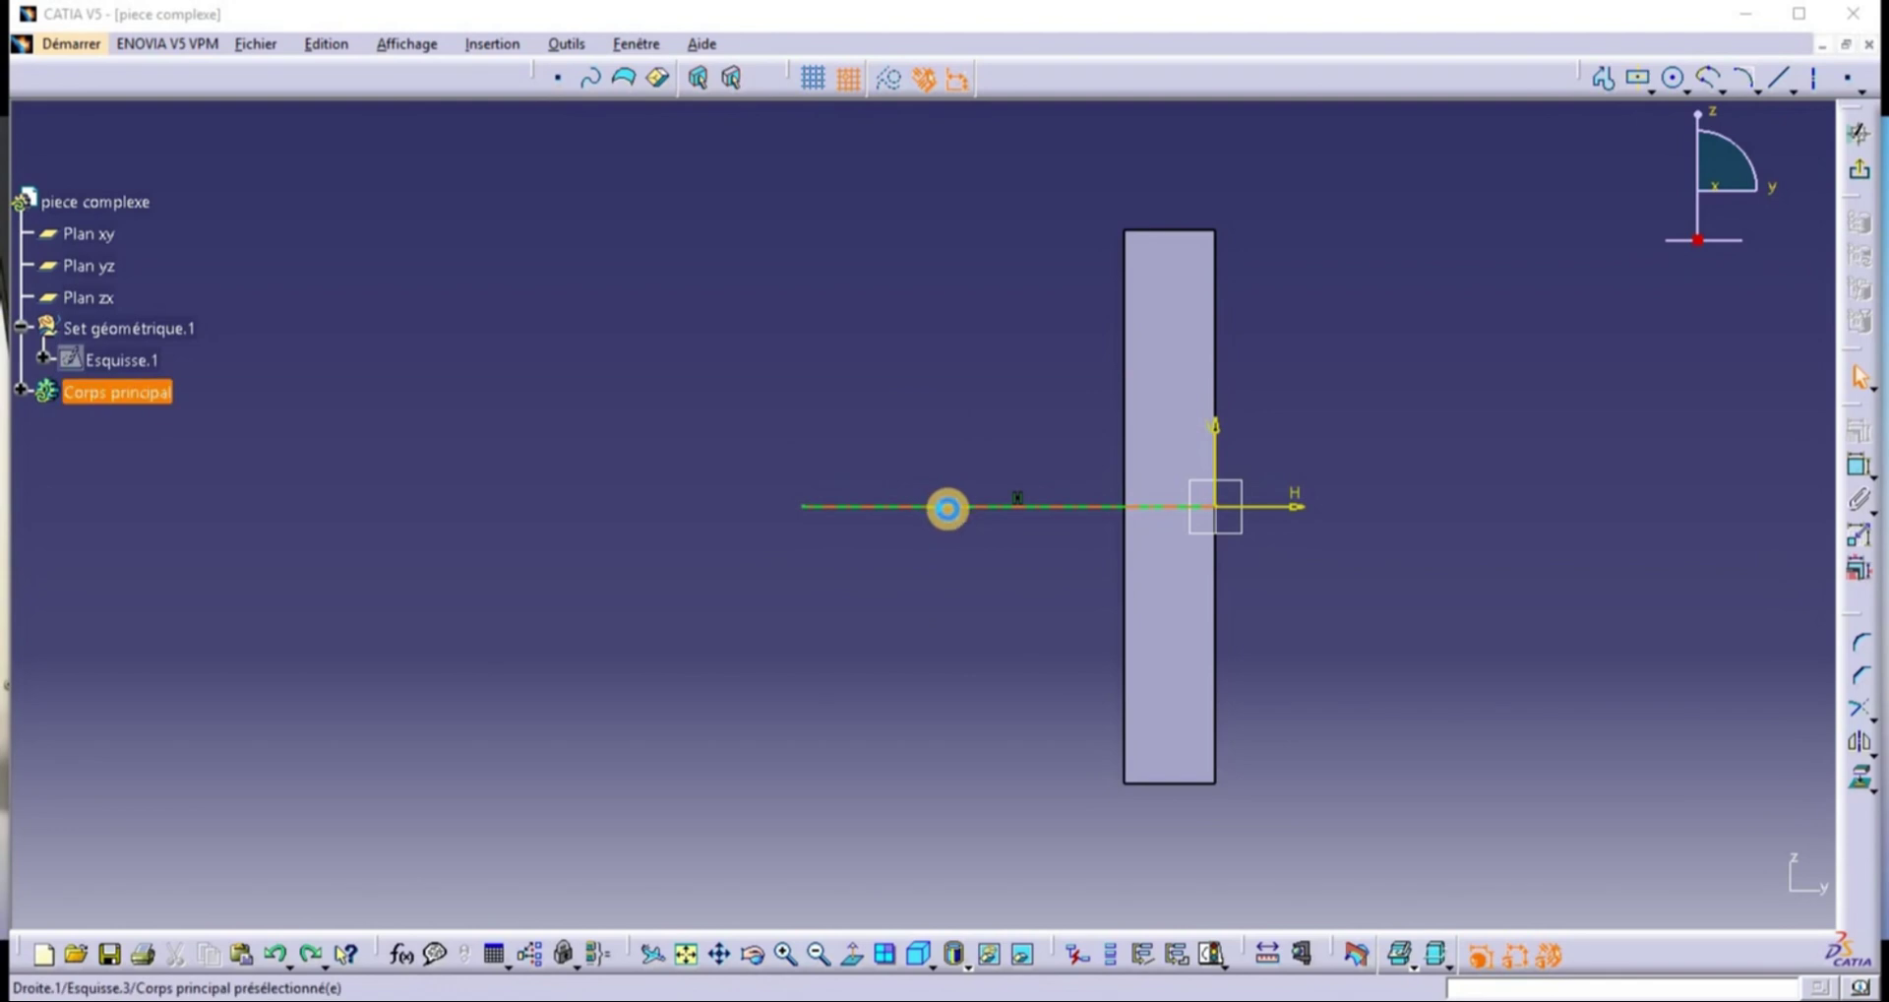
Check the horizontal line's length in its definition and close the definition with the value kept.
{"action": "double_click", "coordinate": [948, 508]}
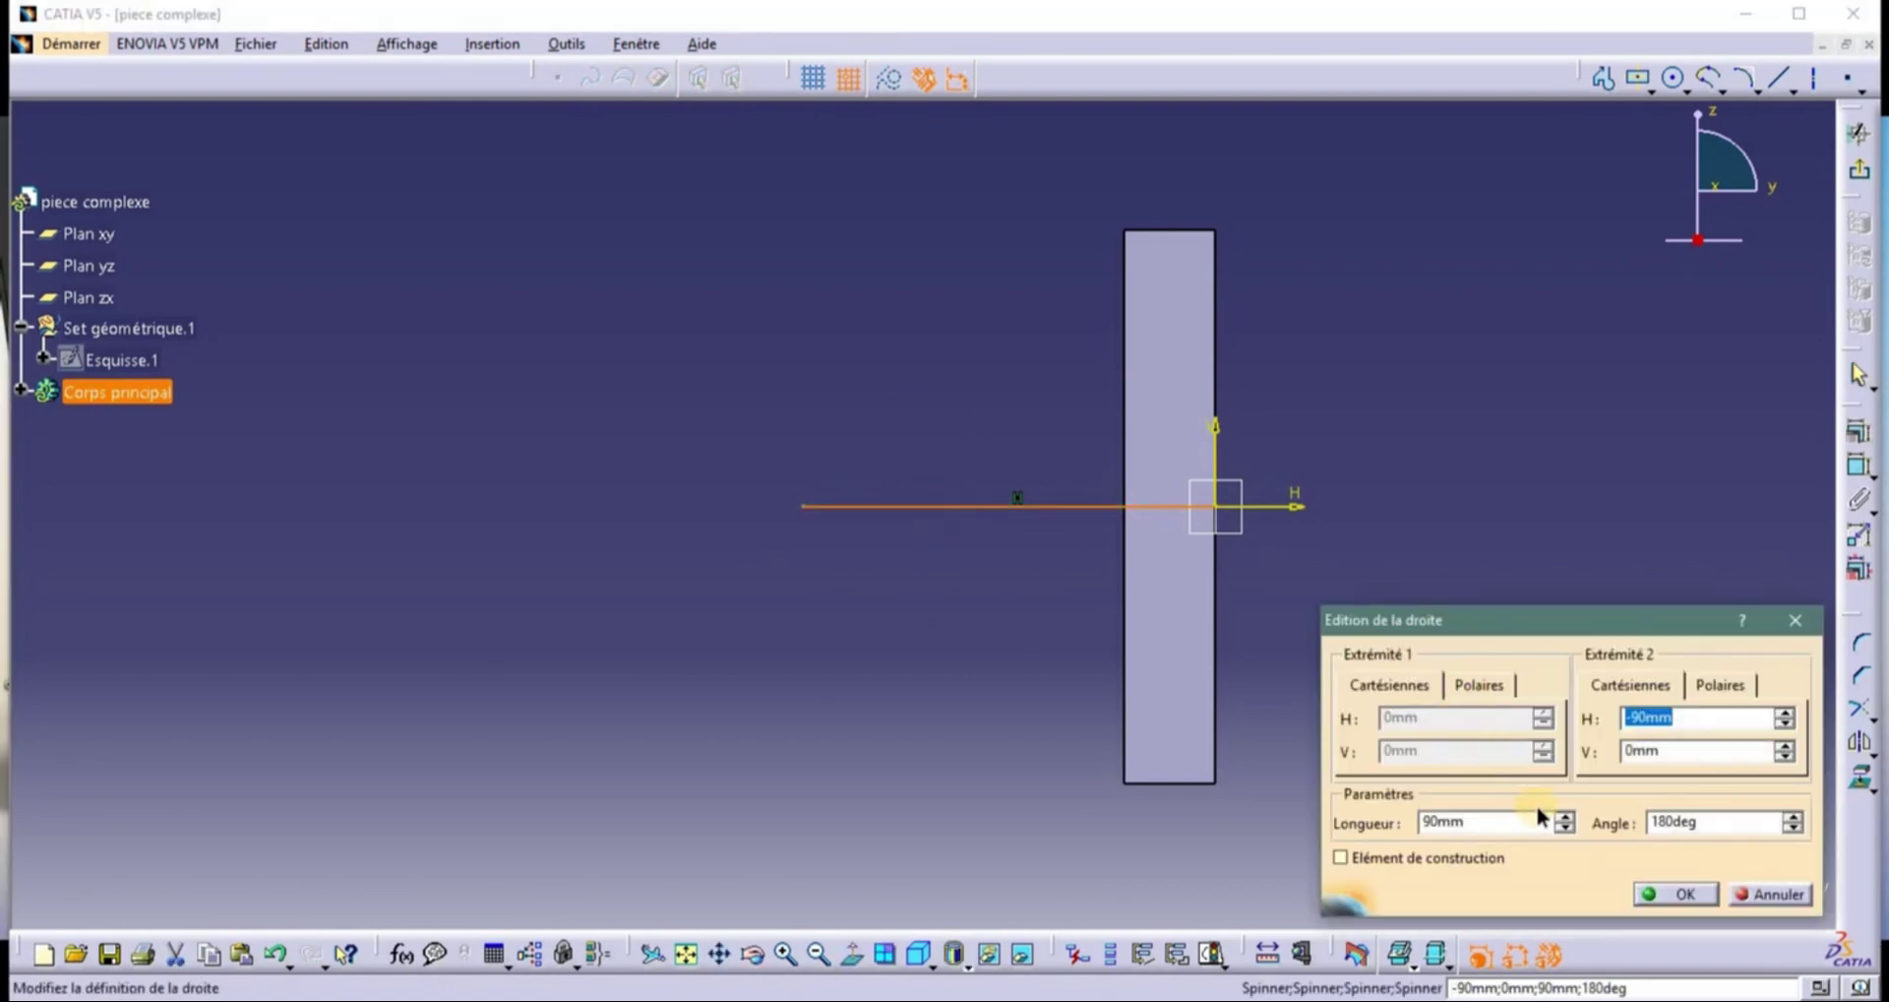
{"action": "double_click", "coordinate": [1444, 823]}
{"action": "left_click", "coordinate": [1673, 893]}
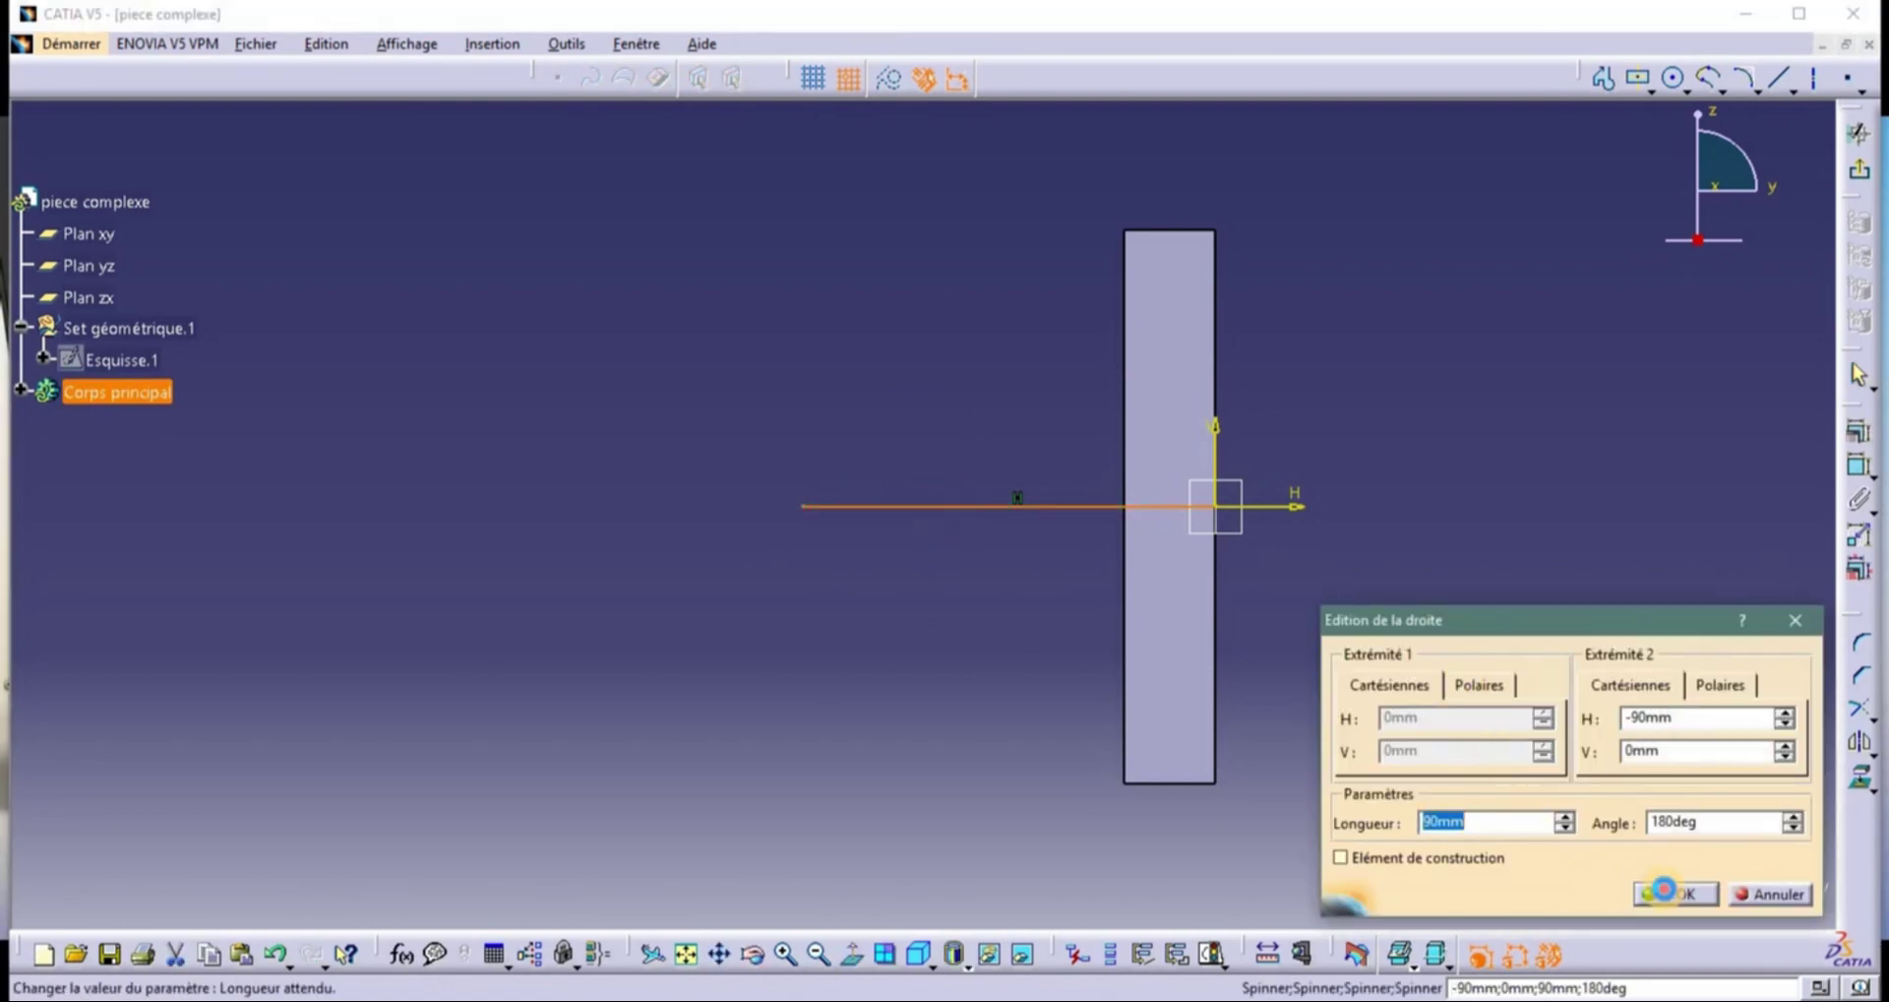
{"action": "left_click", "coordinate": [875, 559]}
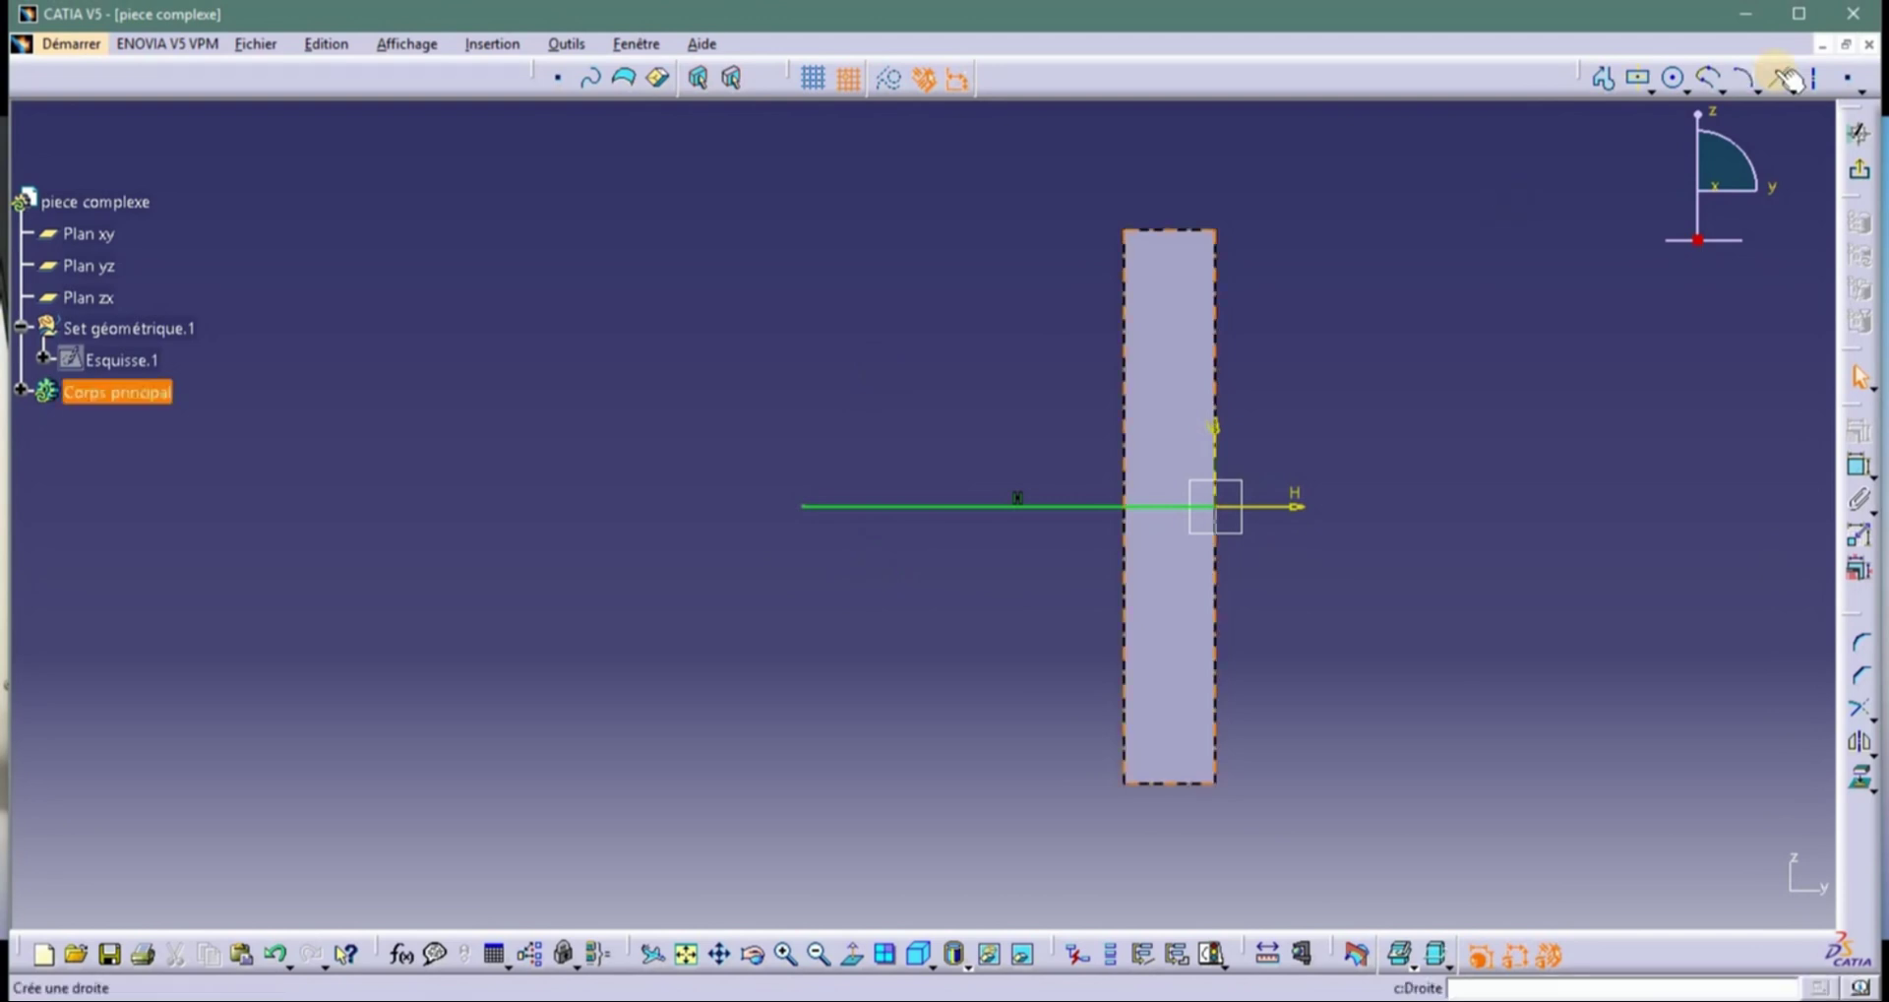
Place a point on the horizontal axis beyond the line's free end and set the distance between them to 40 mm.
{"action": "left_click", "coordinate": [1847, 77]}
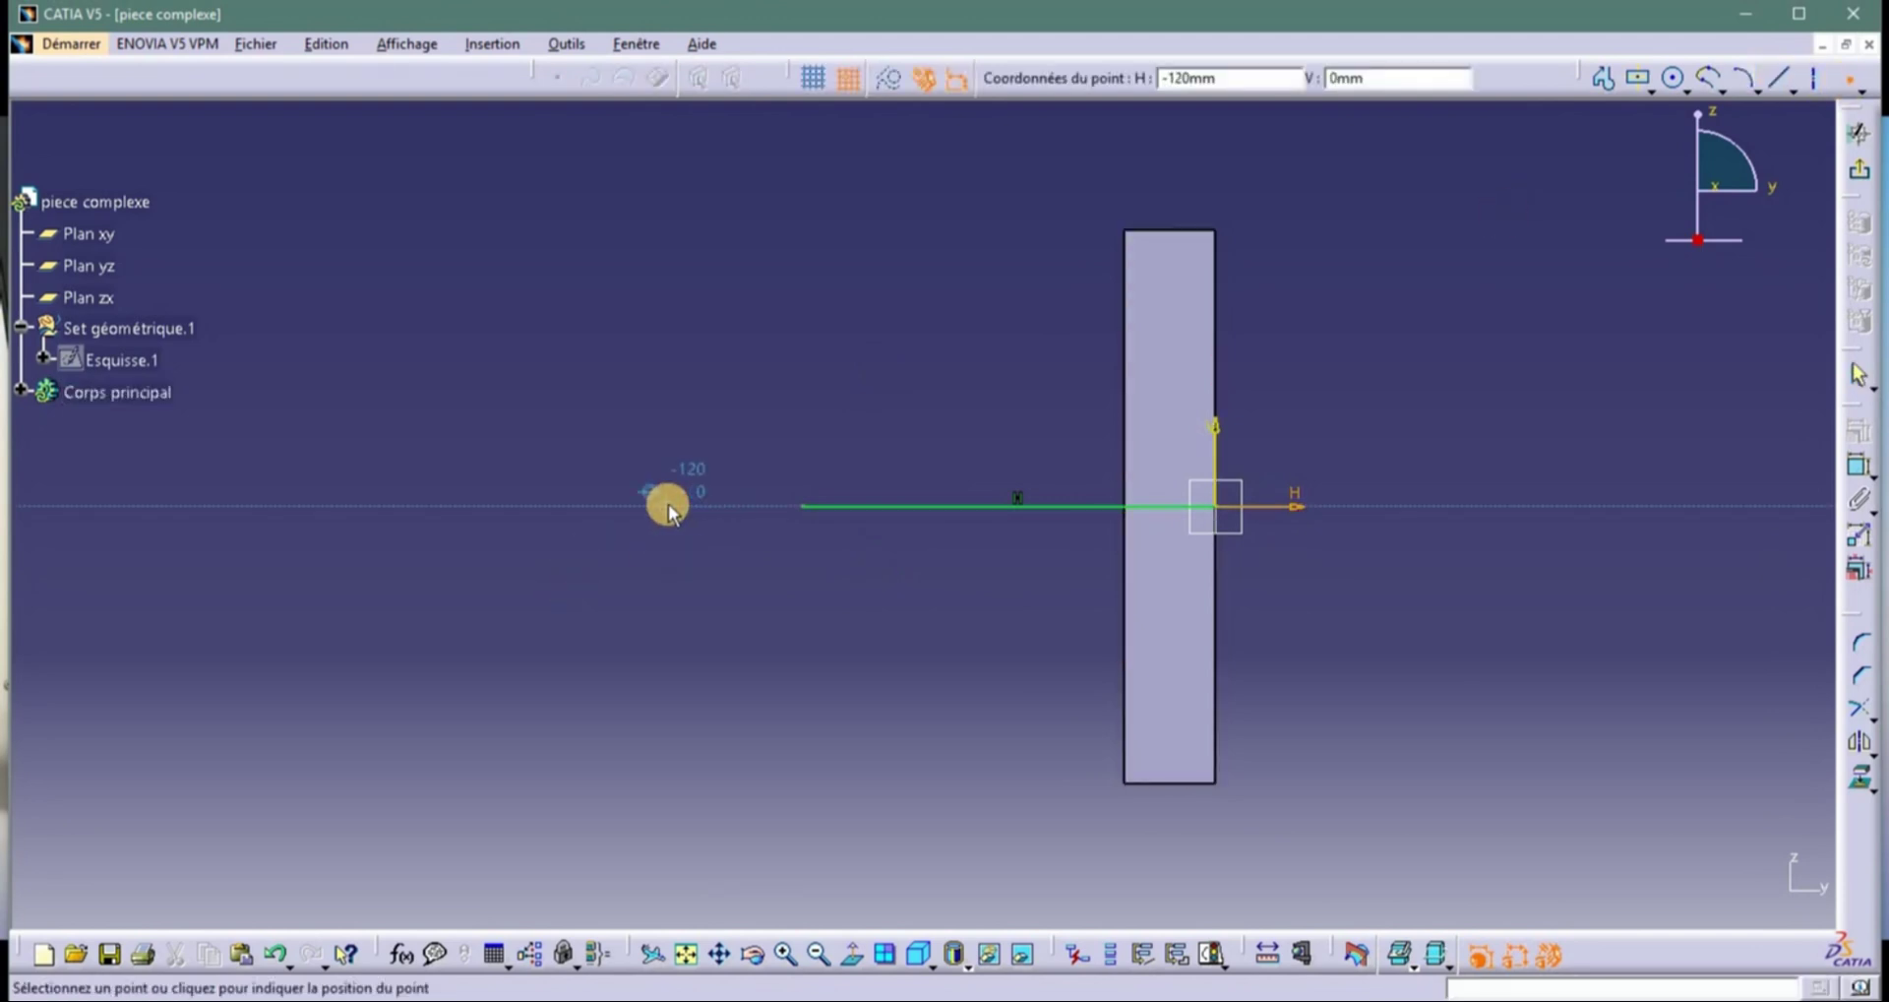
{"action": "left_click", "coordinate": [668, 504]}
{"action": "left_click", "coordinate": [1853, 460]}
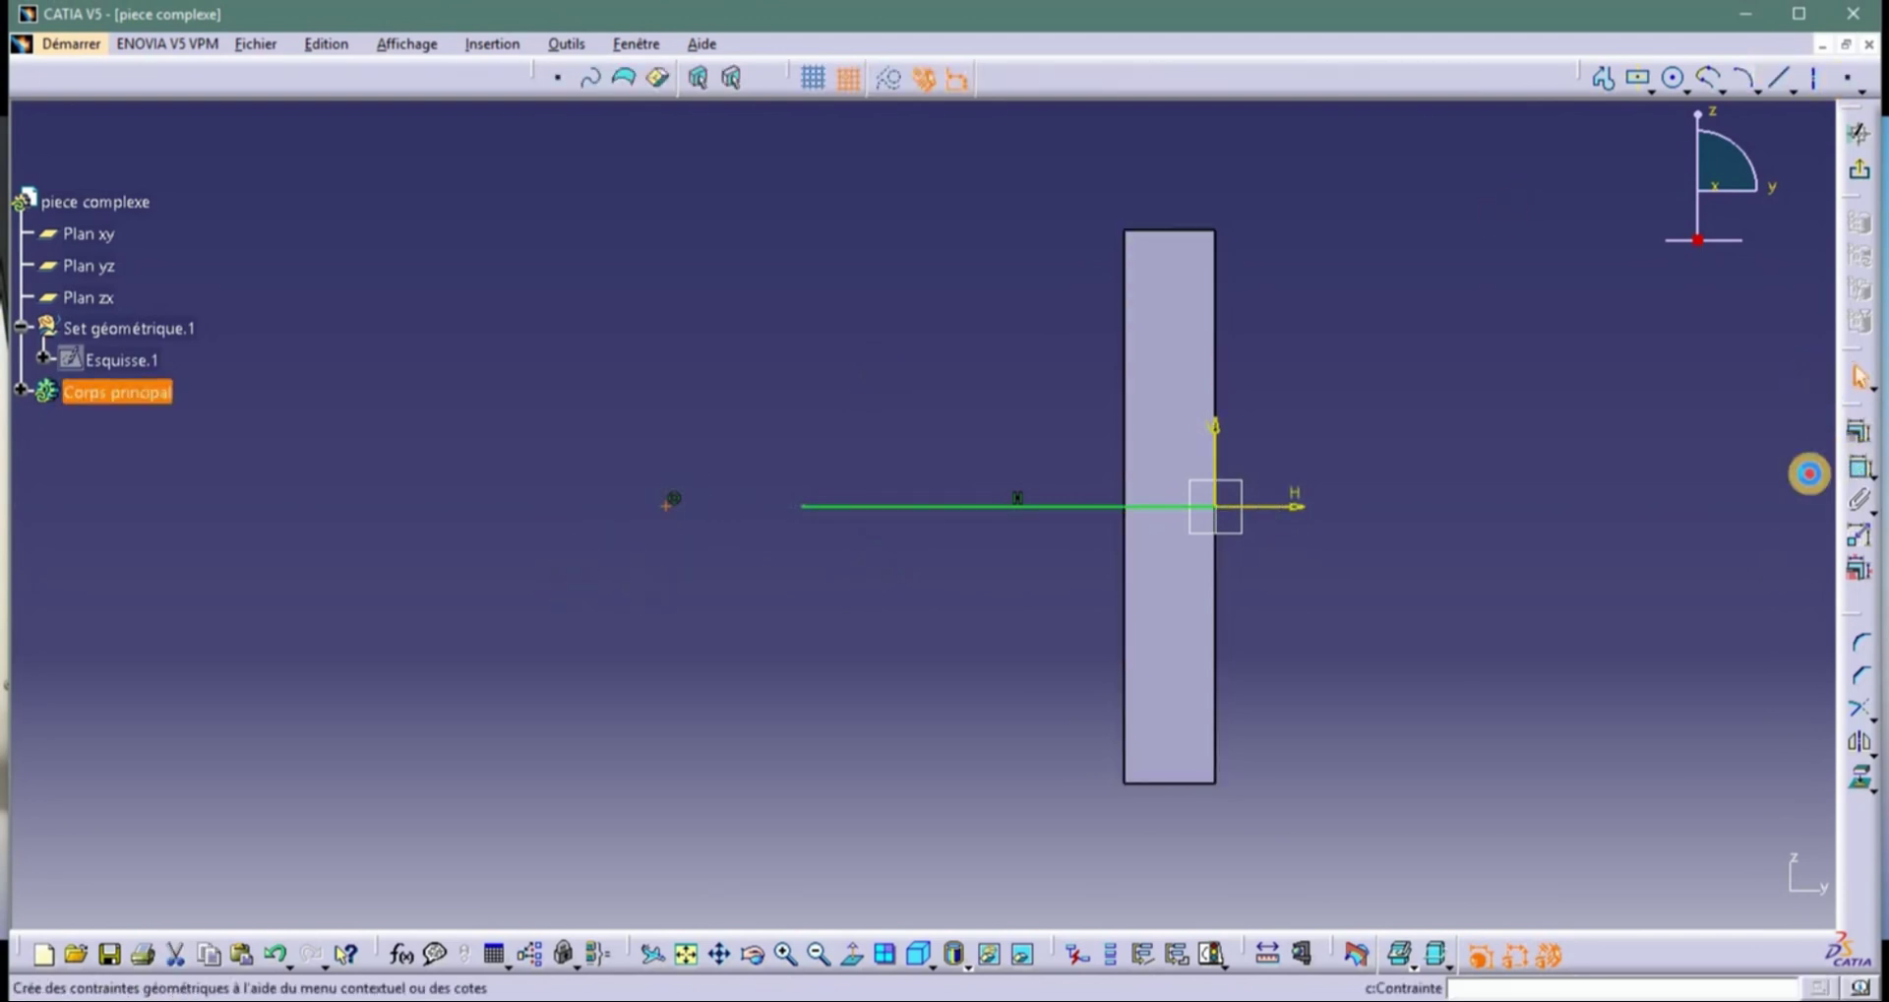
{"action": "left_click", "coordinate": [799, 508]}
{"action": "left_click", "coordinate": [673, 499]}
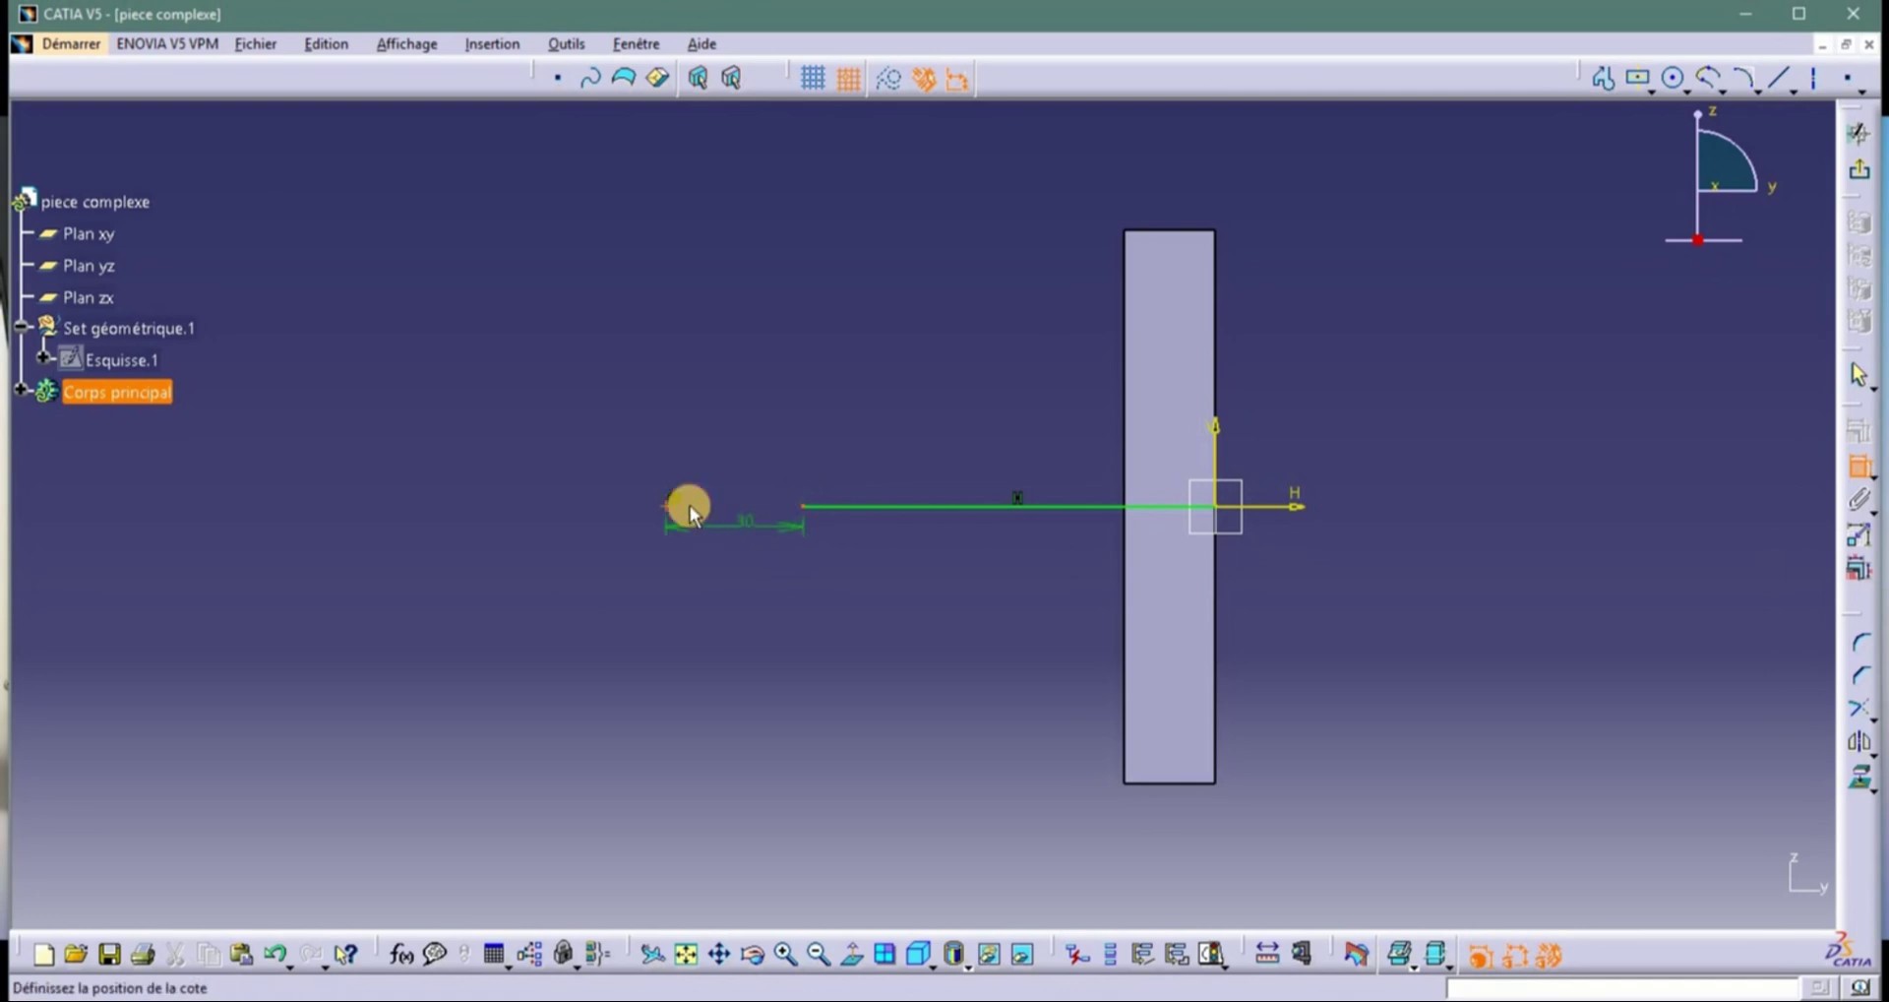
{"action": "left_click", "coordinate": [732, 475]}
{"action": "double_click", "coordinate": [734, 476]}
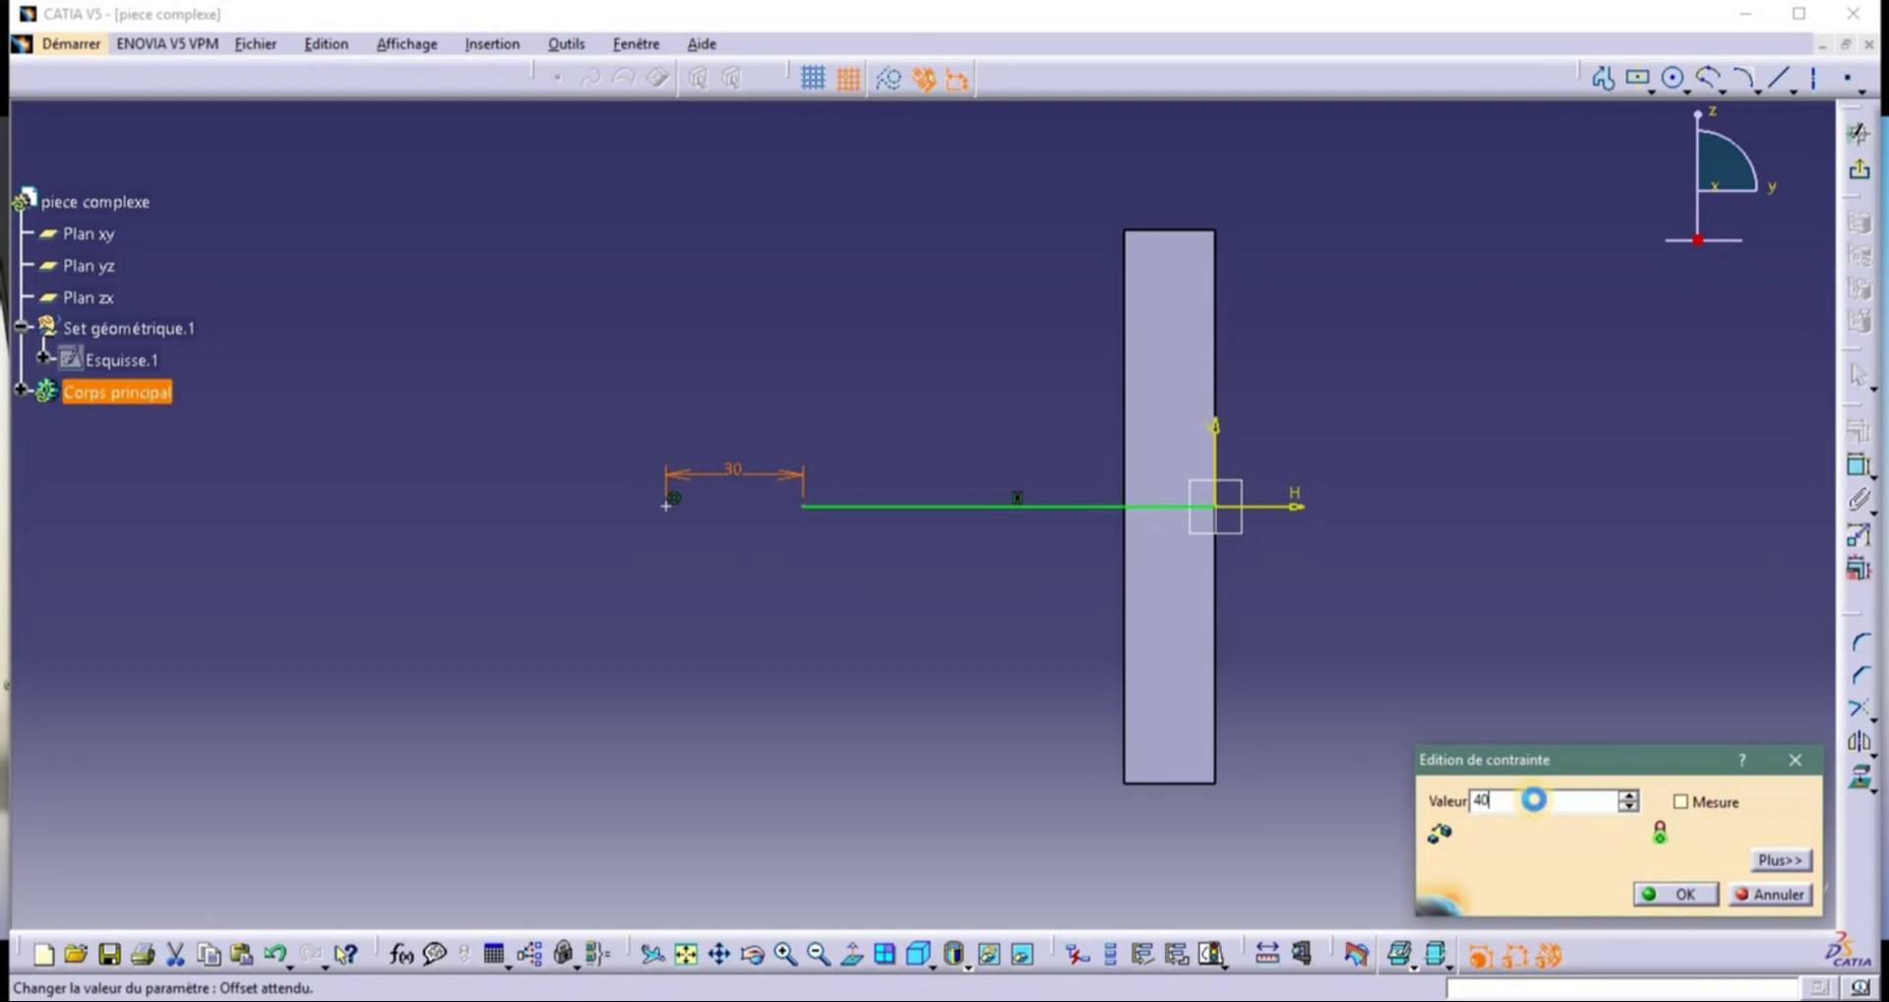
{"action": "type", "text": "40"}
{"action": "key", "text": "Return"}
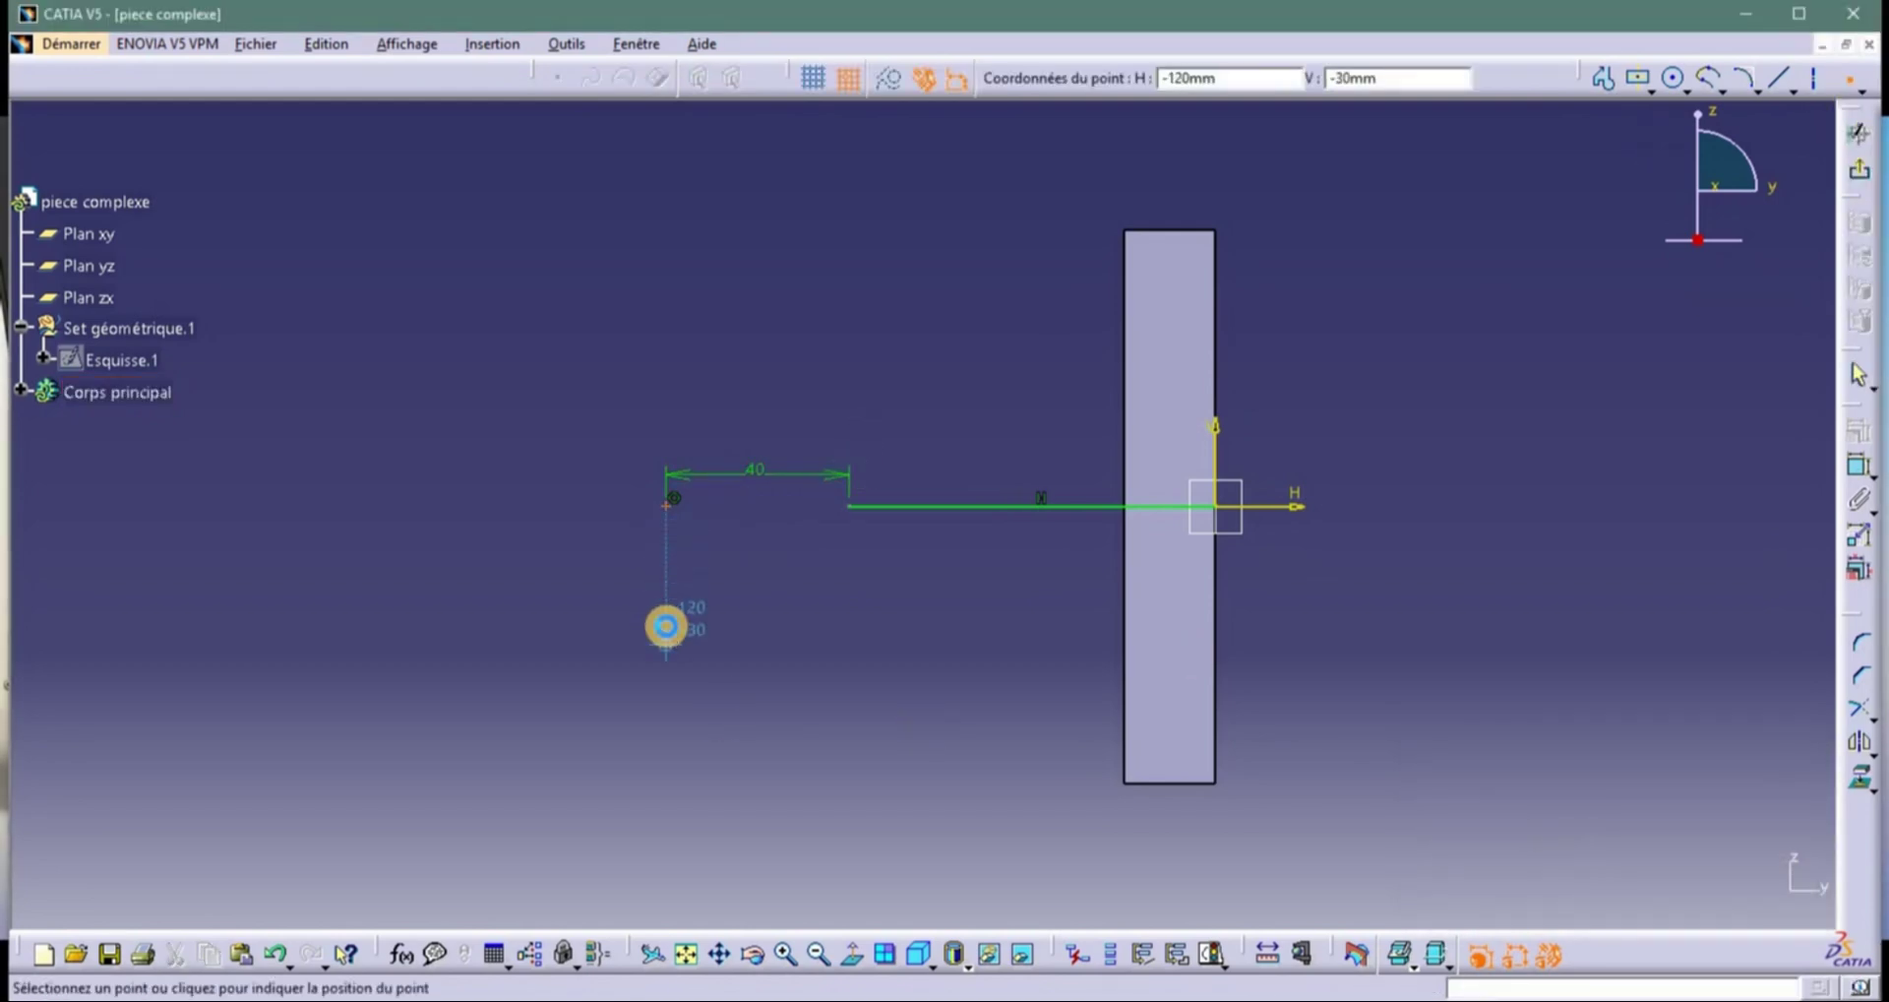
Place a second point directly below the first one and set the vertical distance between the two points to 40 mm.
{"action": "left_click", "coordinate": [667, 628]}
{"action": "left_click", "coordinate": [1857, 468]}
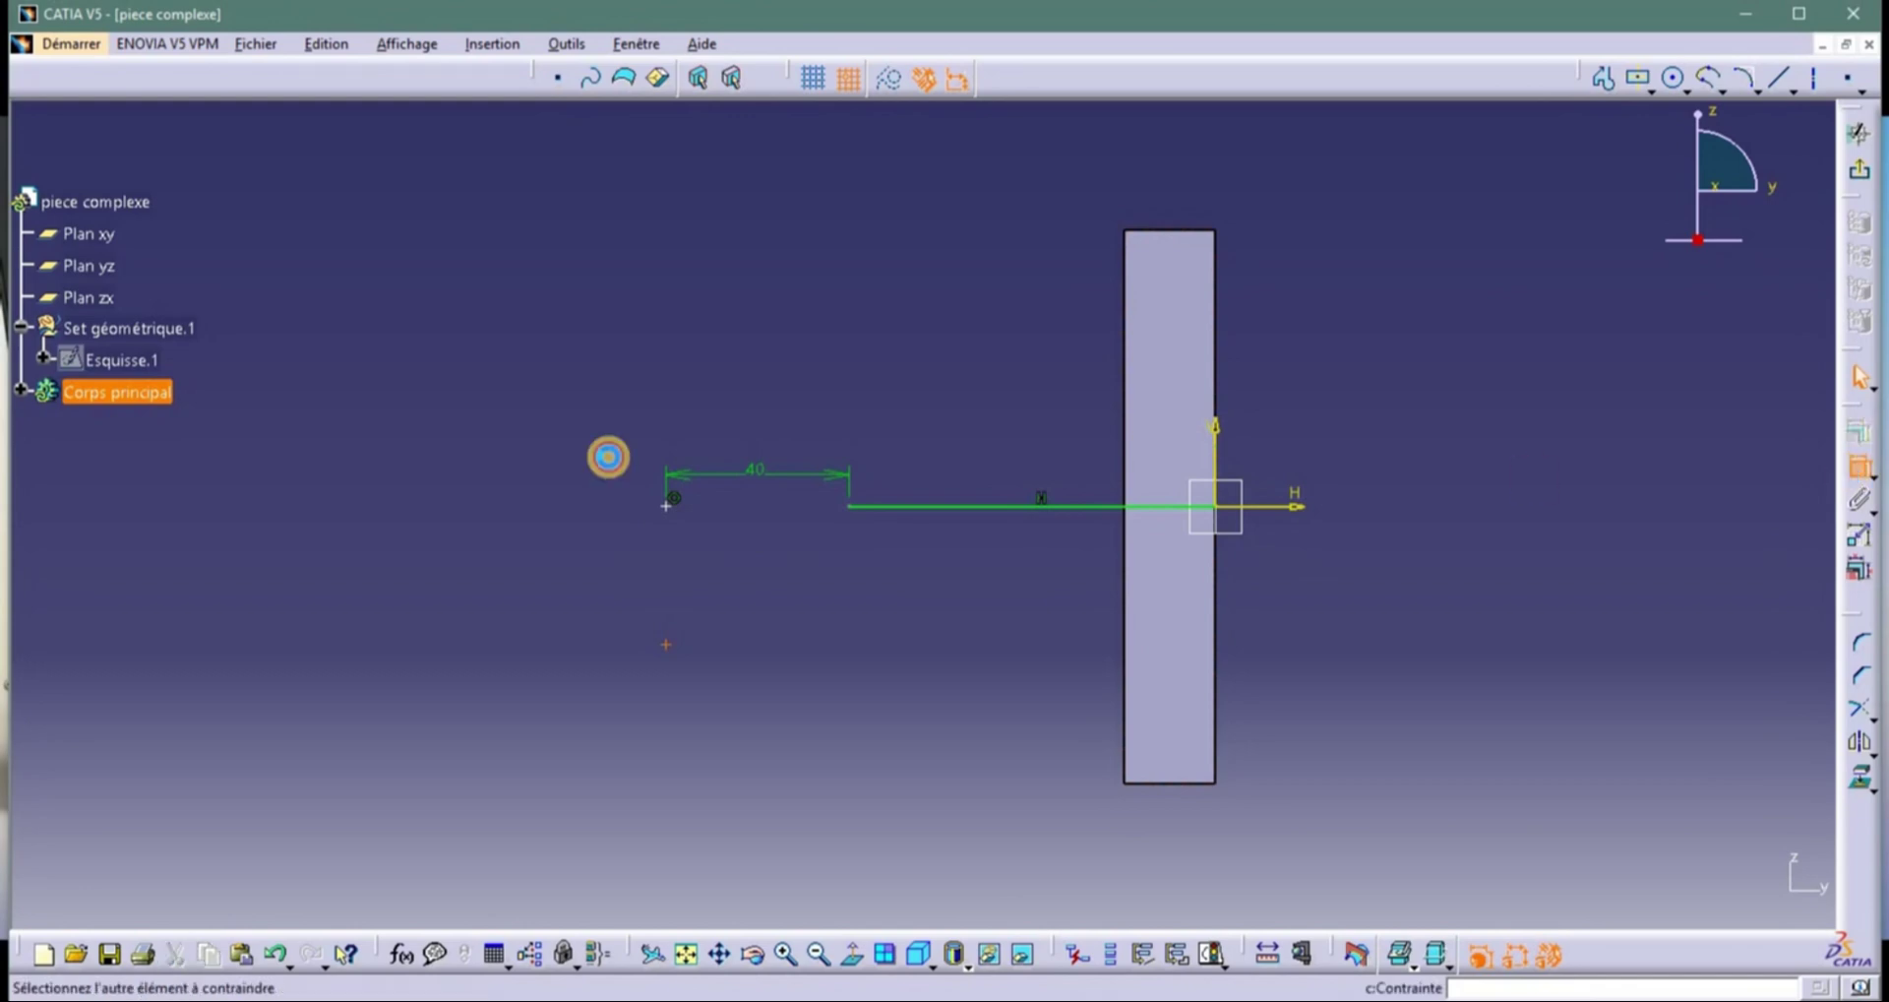
{"action": "left_click", "coordinate": [668, 506]}
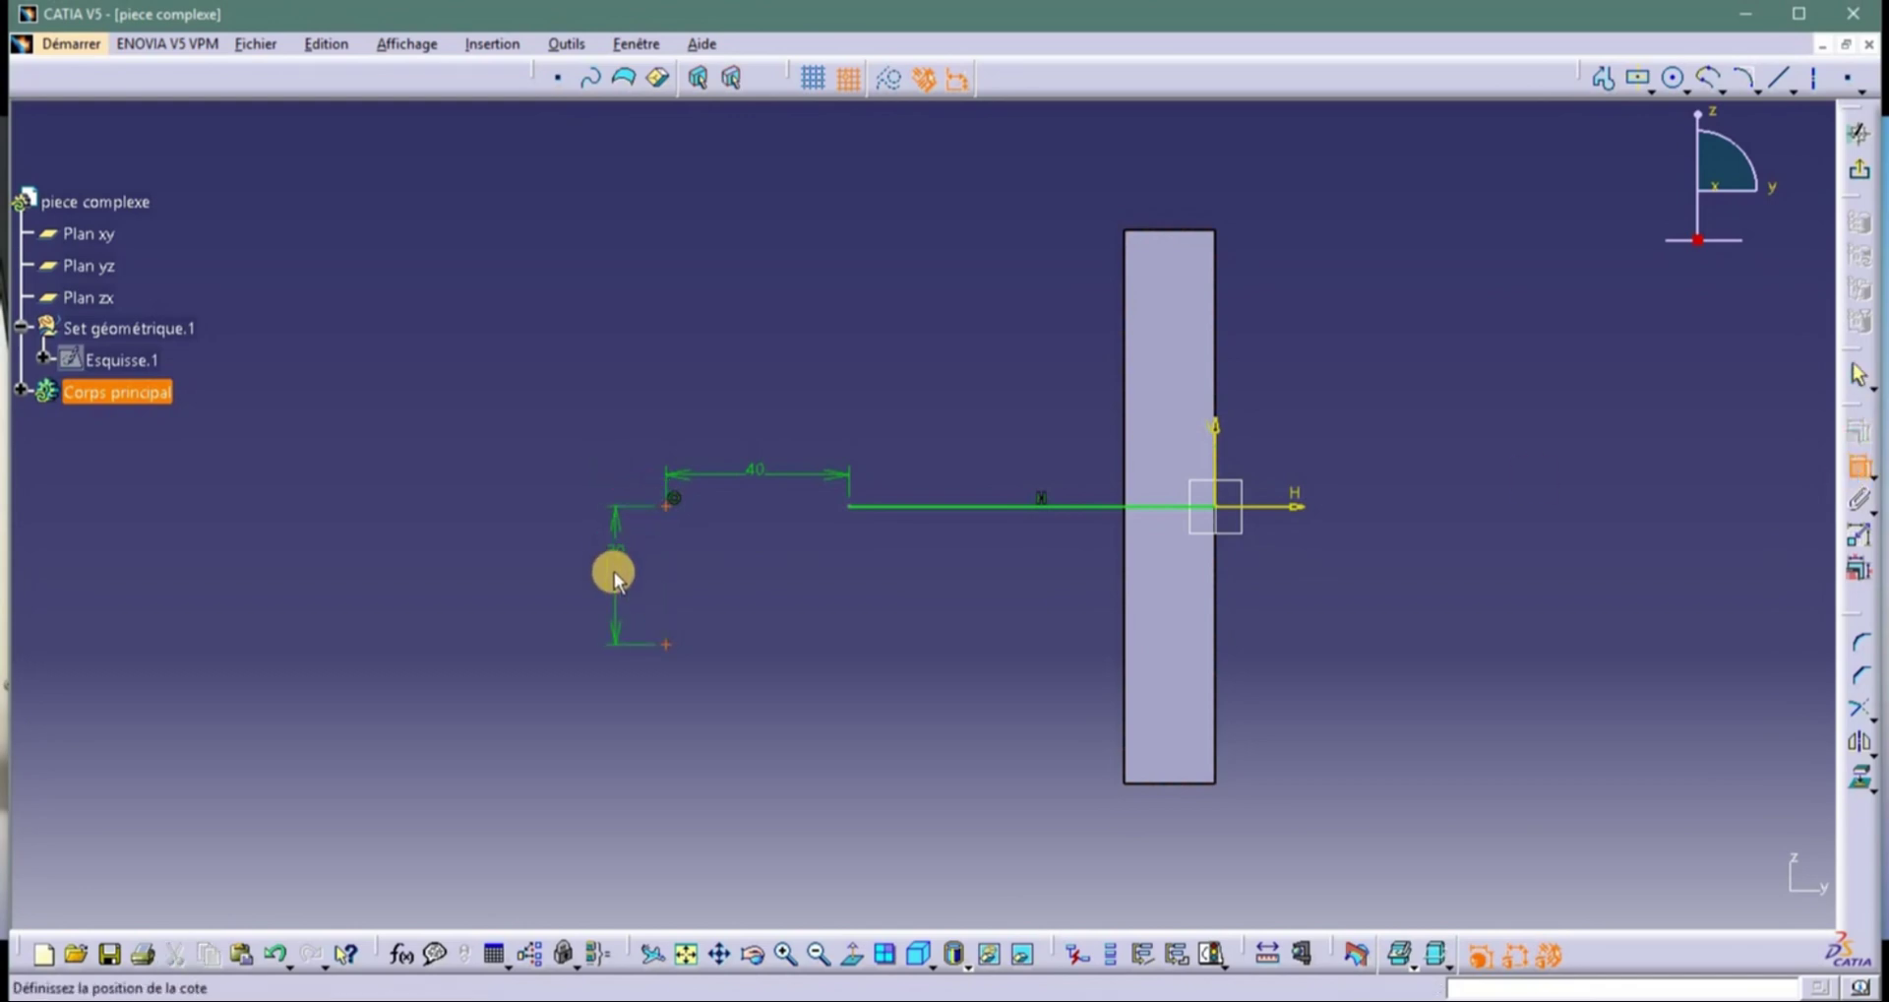
{"action": "left_click", "coordinate": [611, 561]}
{"action": "double_click", "coordinate": [614, 563]}
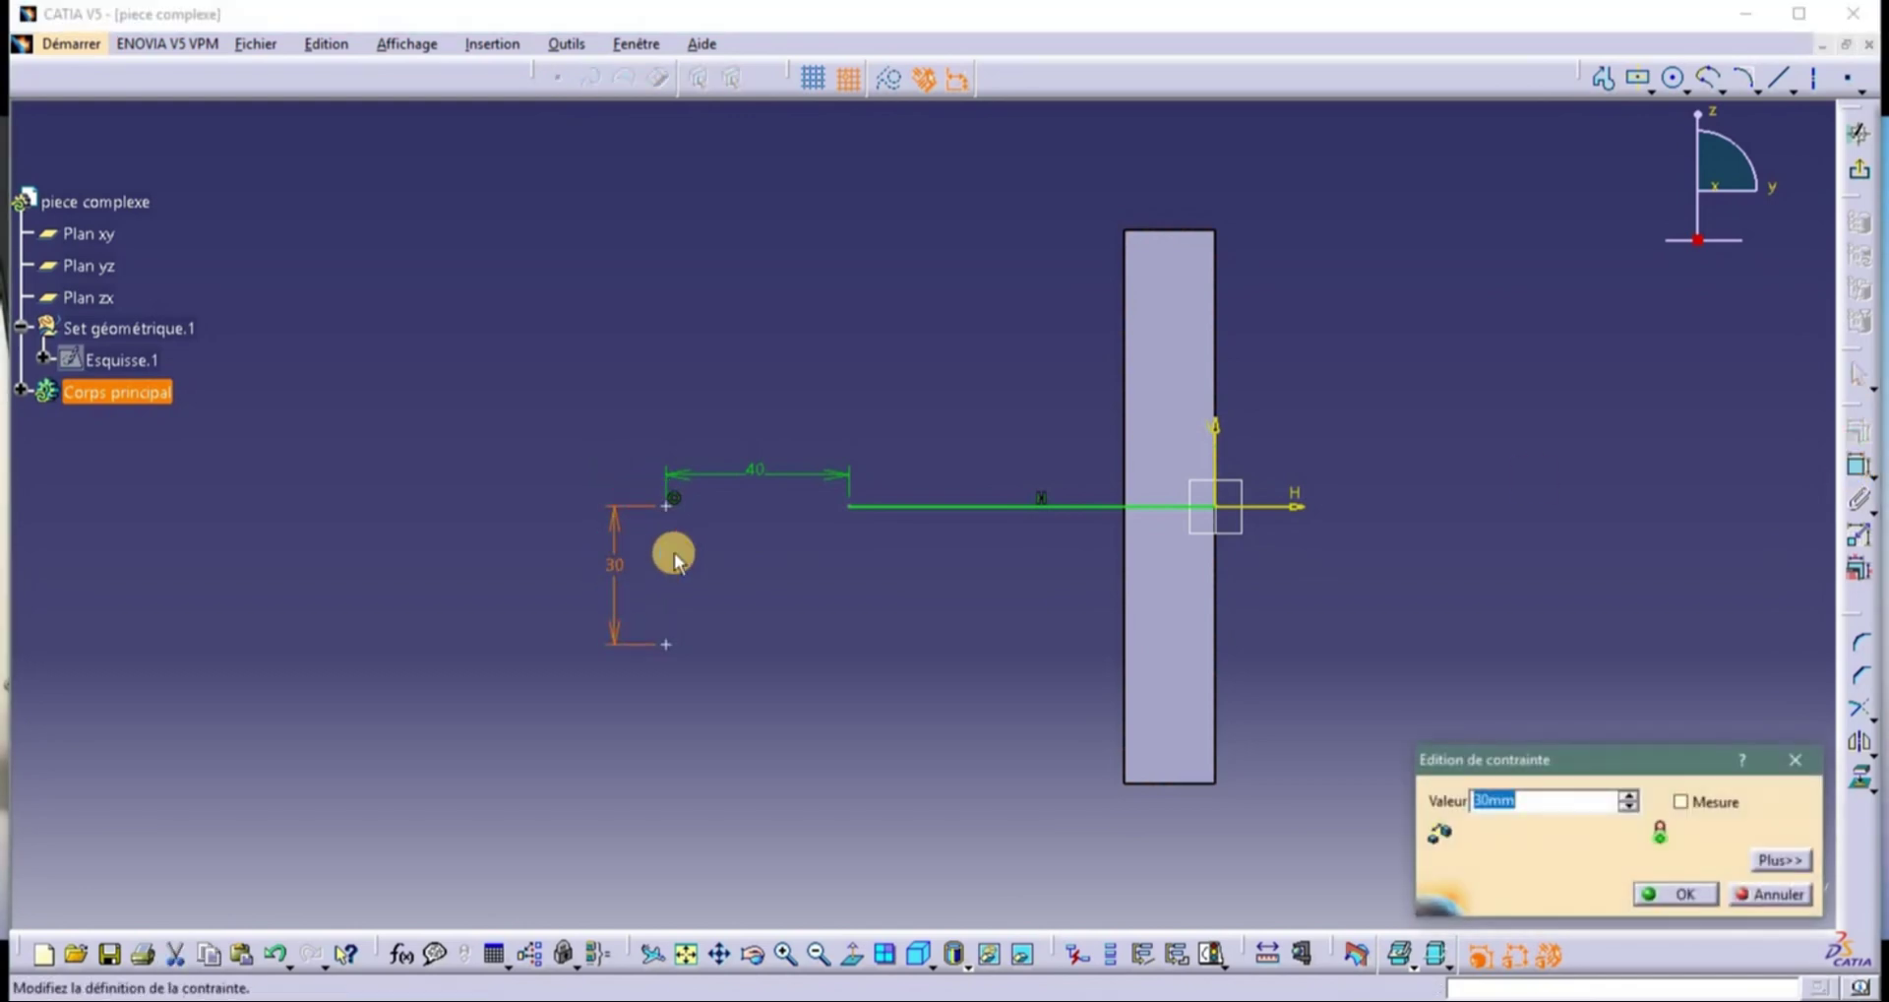
{"action": "key", "text": "Return"}
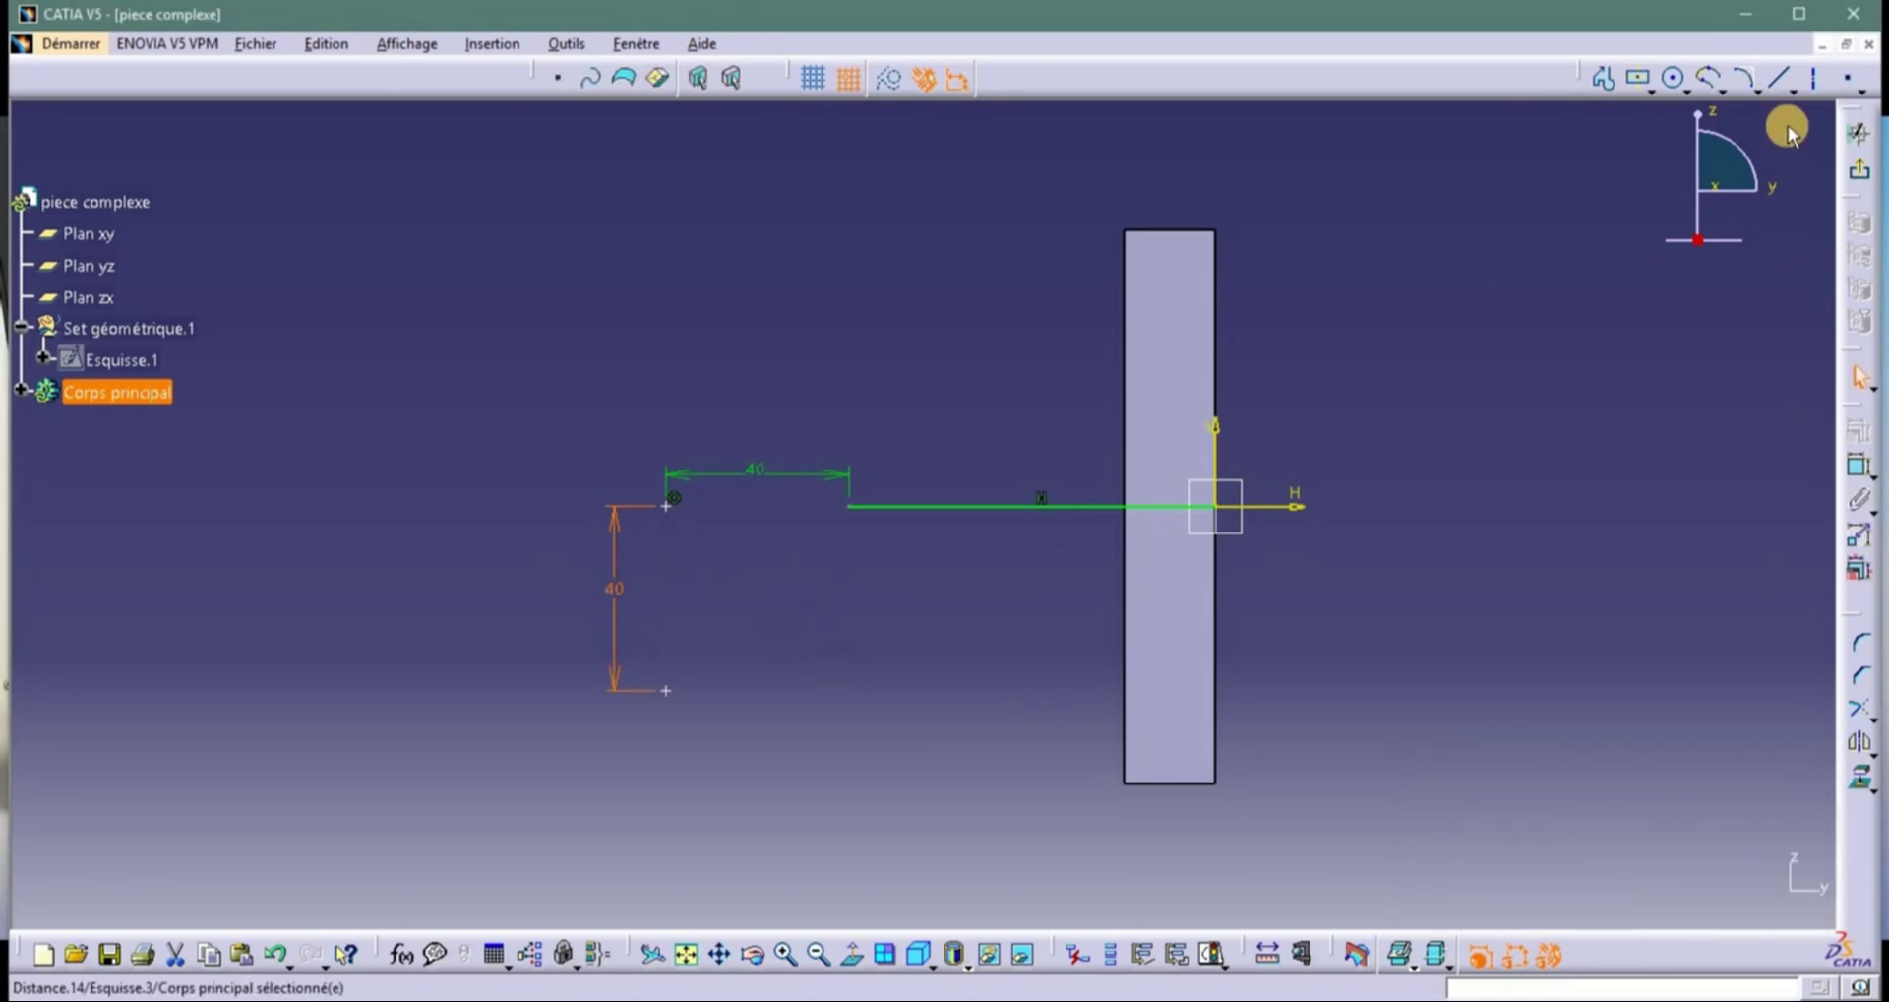
Draw a vertical line downward from the lower point and set its length to 90 mm.
{"action": "left_click", "coordinate": [1861, 94]}
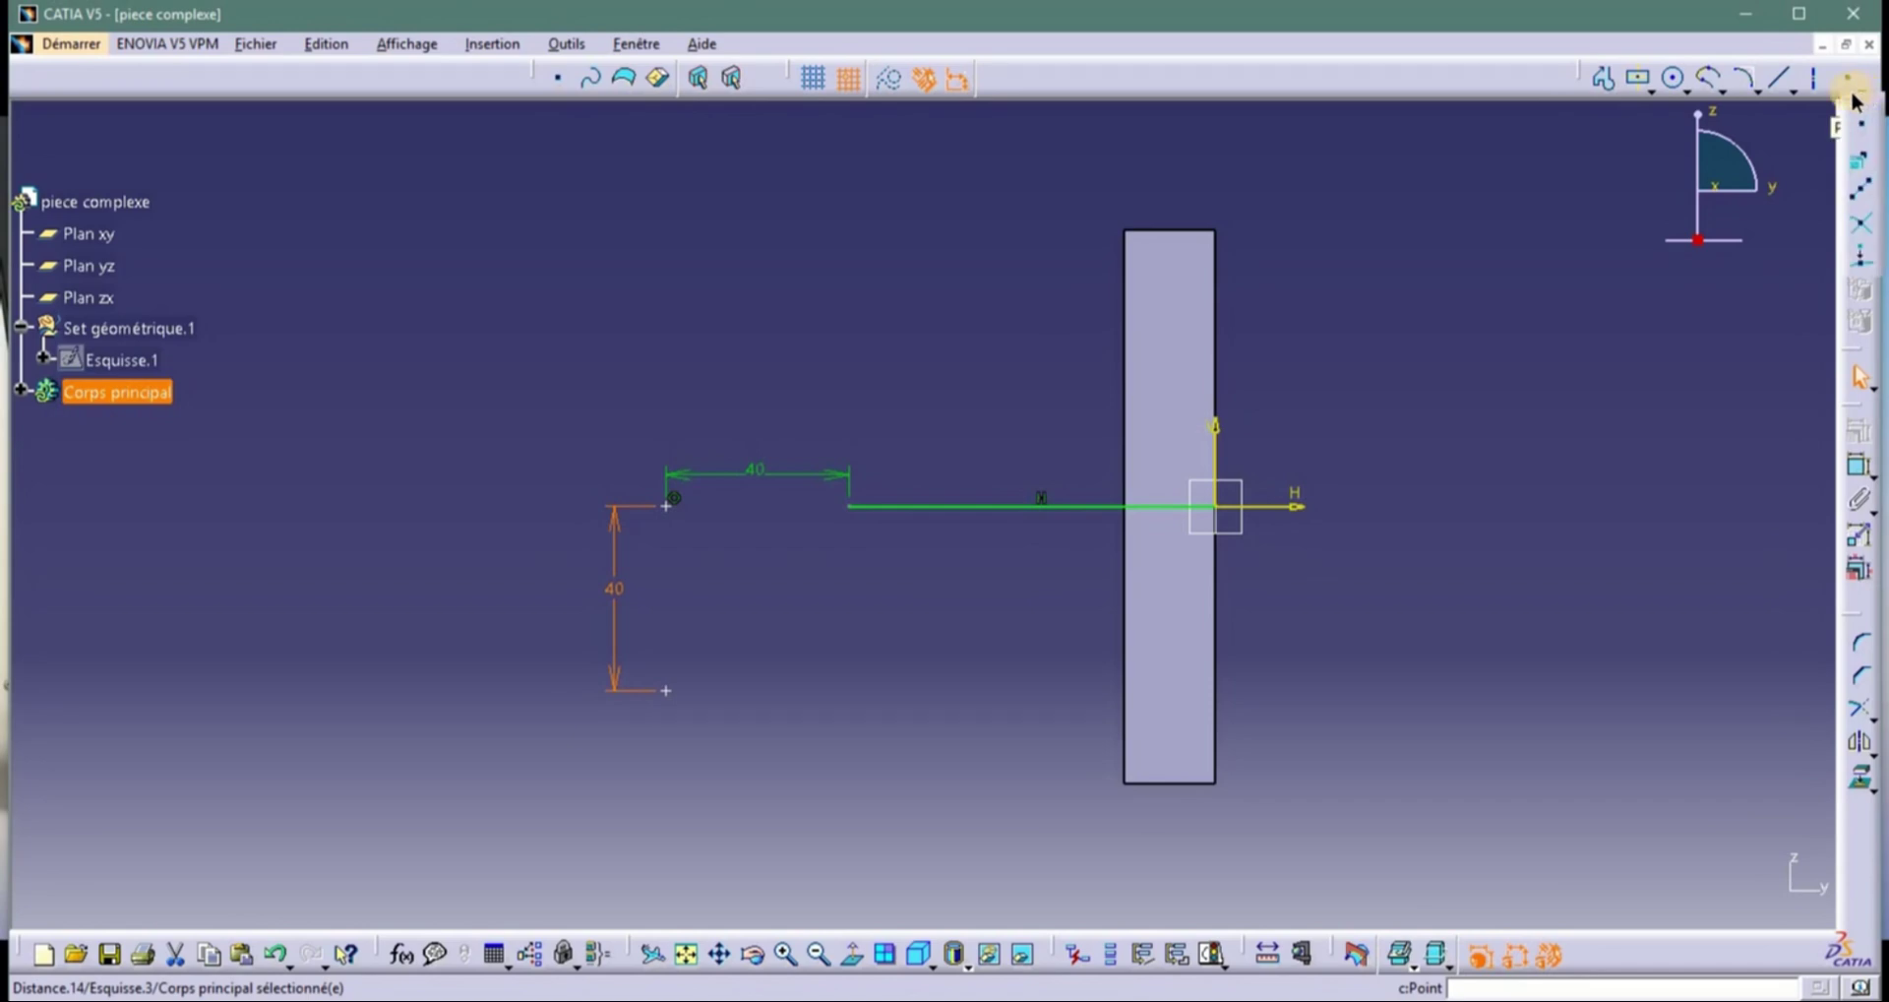
{"action": "left_click", "coordinate": [1782, 82]}
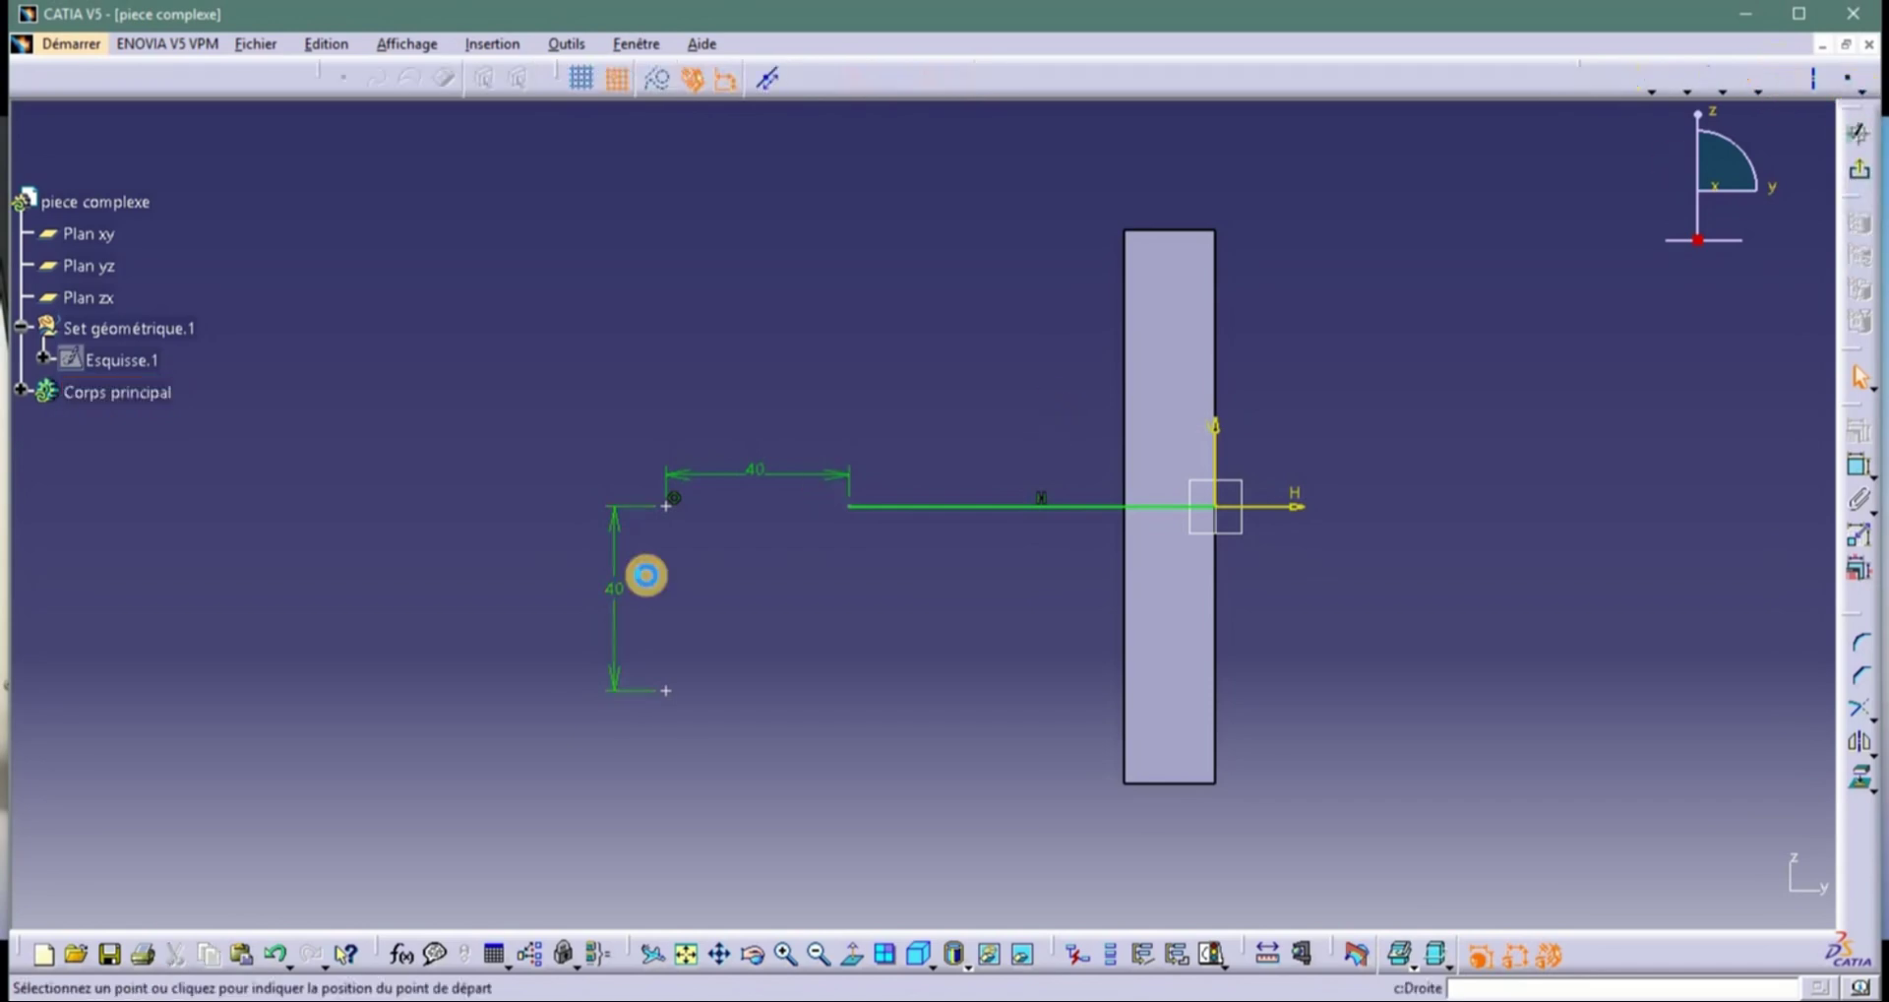
{"action": "left_click", "coordinate": [666, 692]}
{"action": "left_click", "coordinate": [661, 829]}
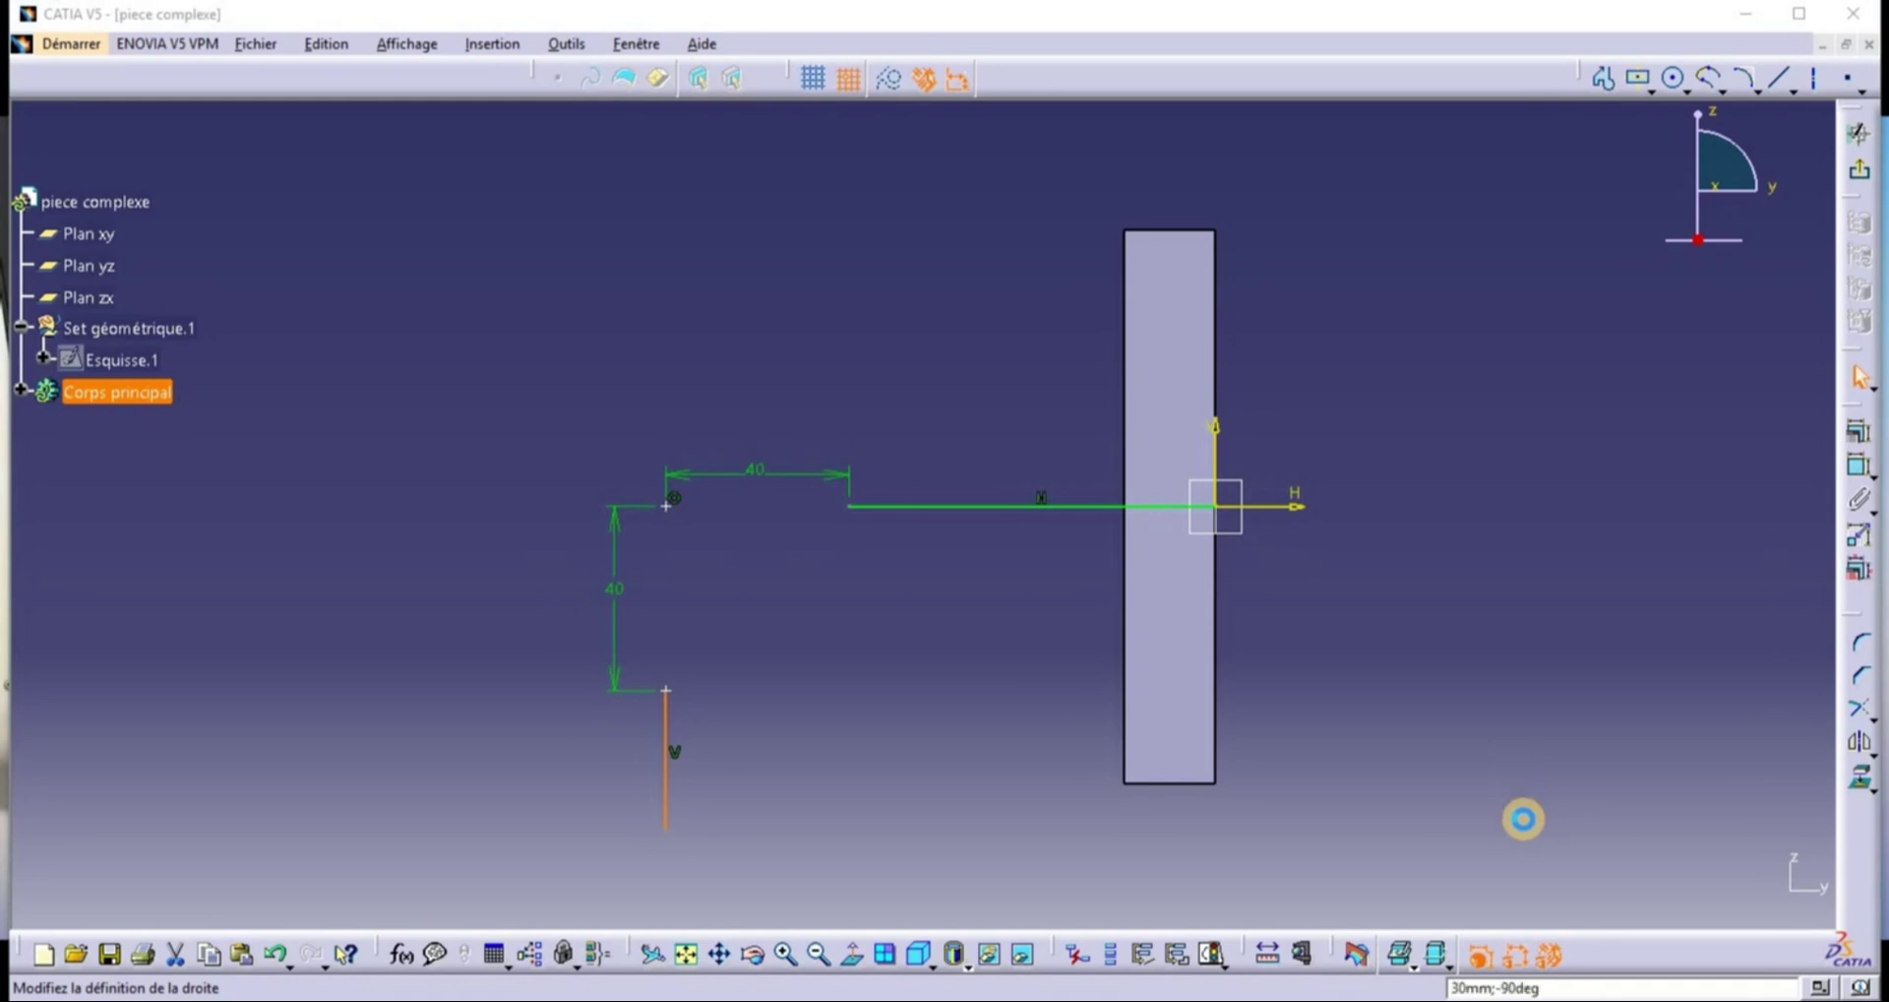
{"action": "left_click", "coordinate": [1447, 823]}
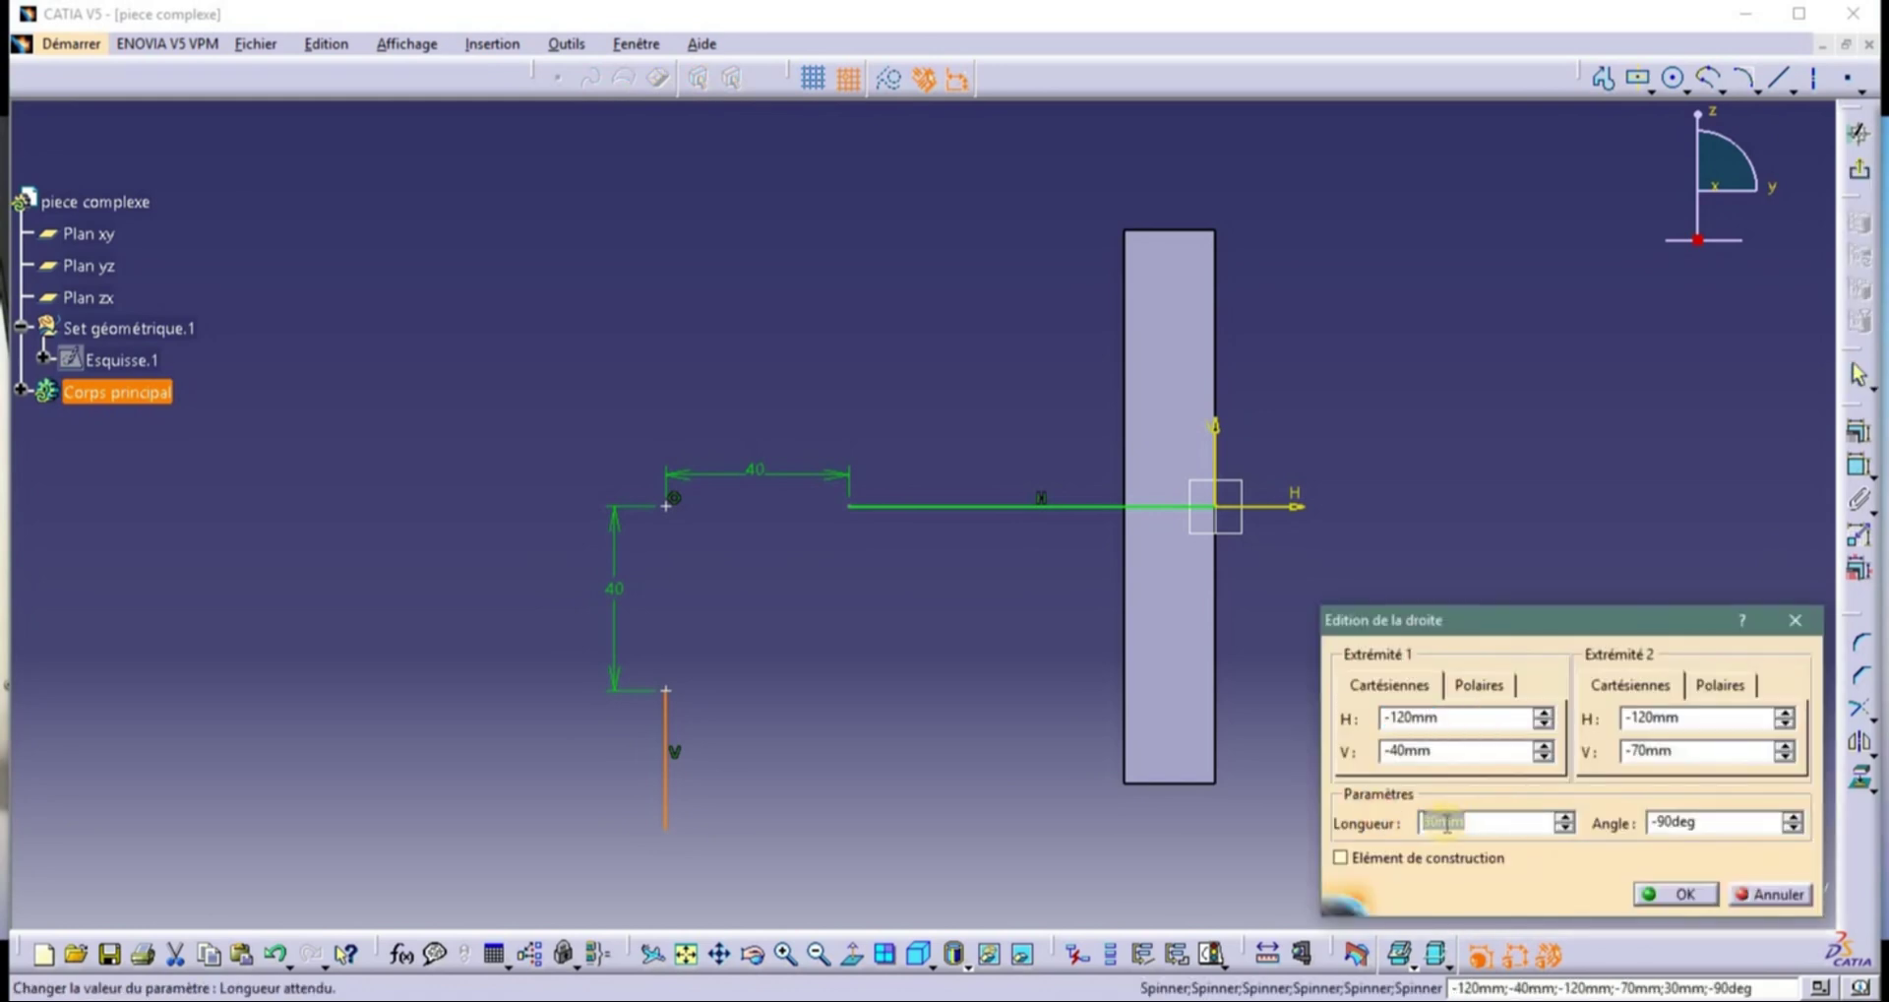
{"action": "type", "text": "90"}
{"action": "key", "text": "Return"}
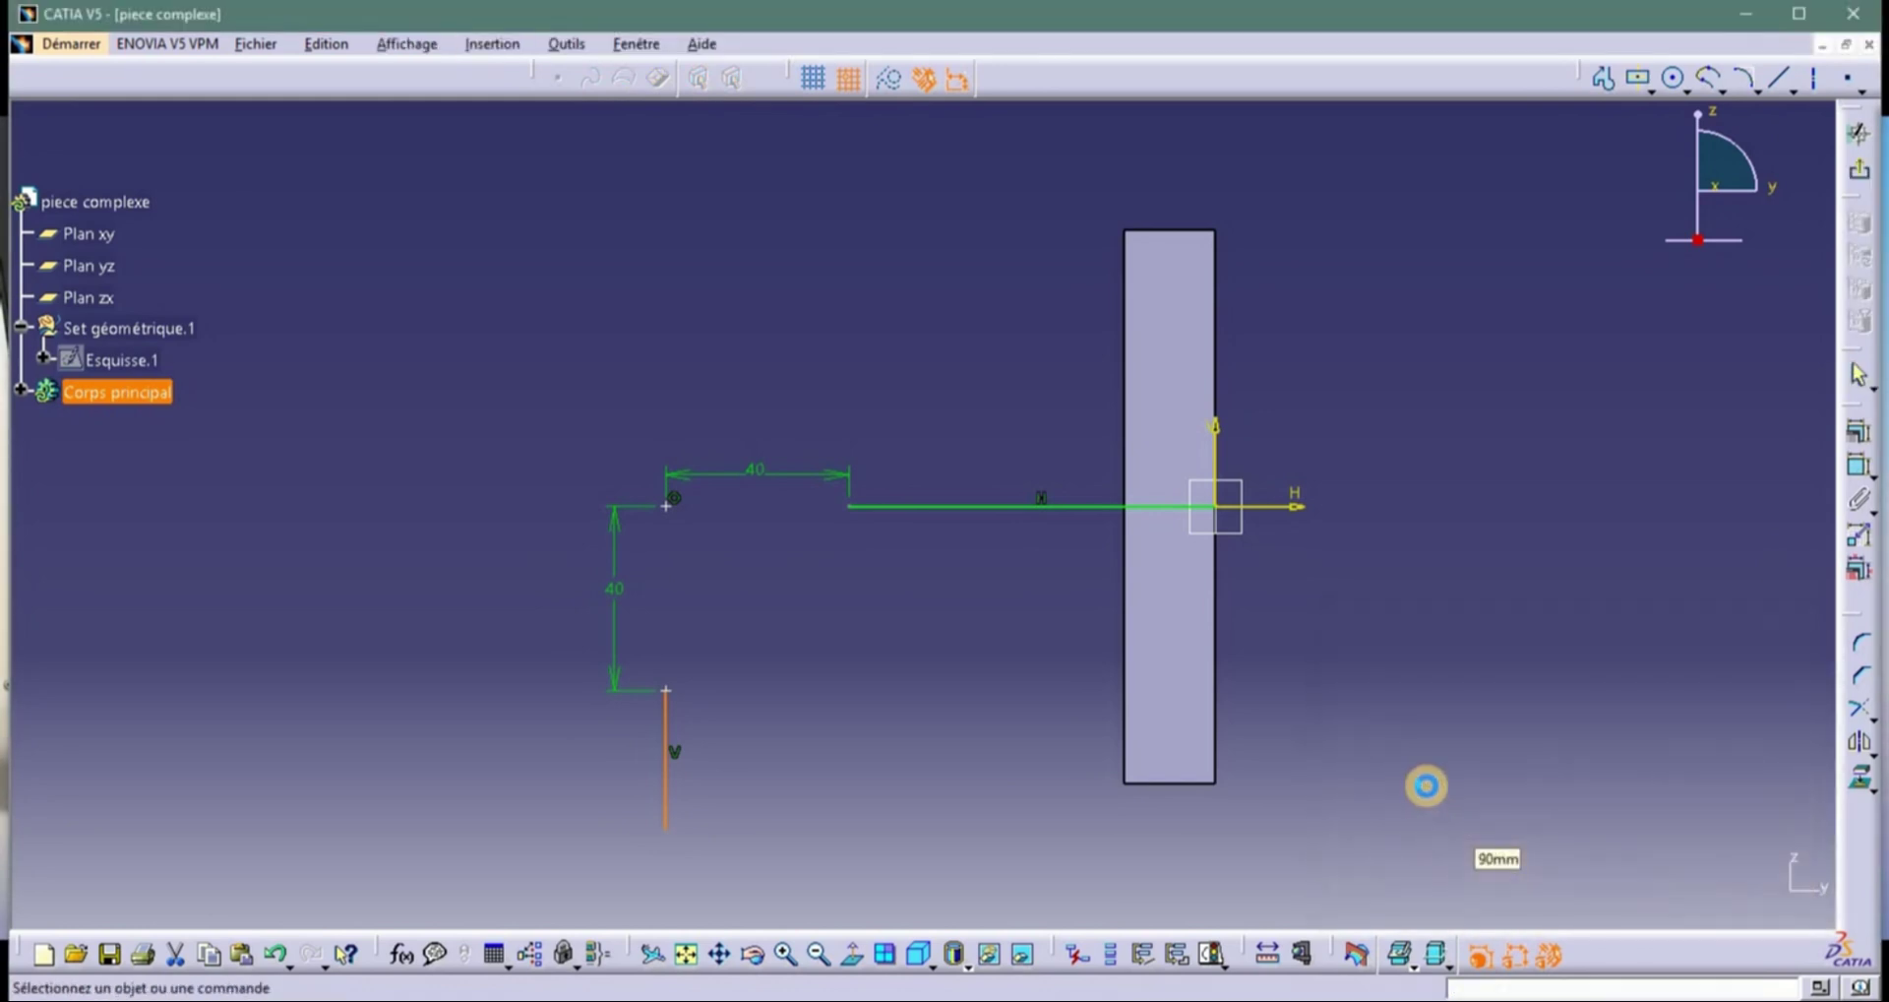
{"action": "left_click", "coordinate": [1276, 739]}
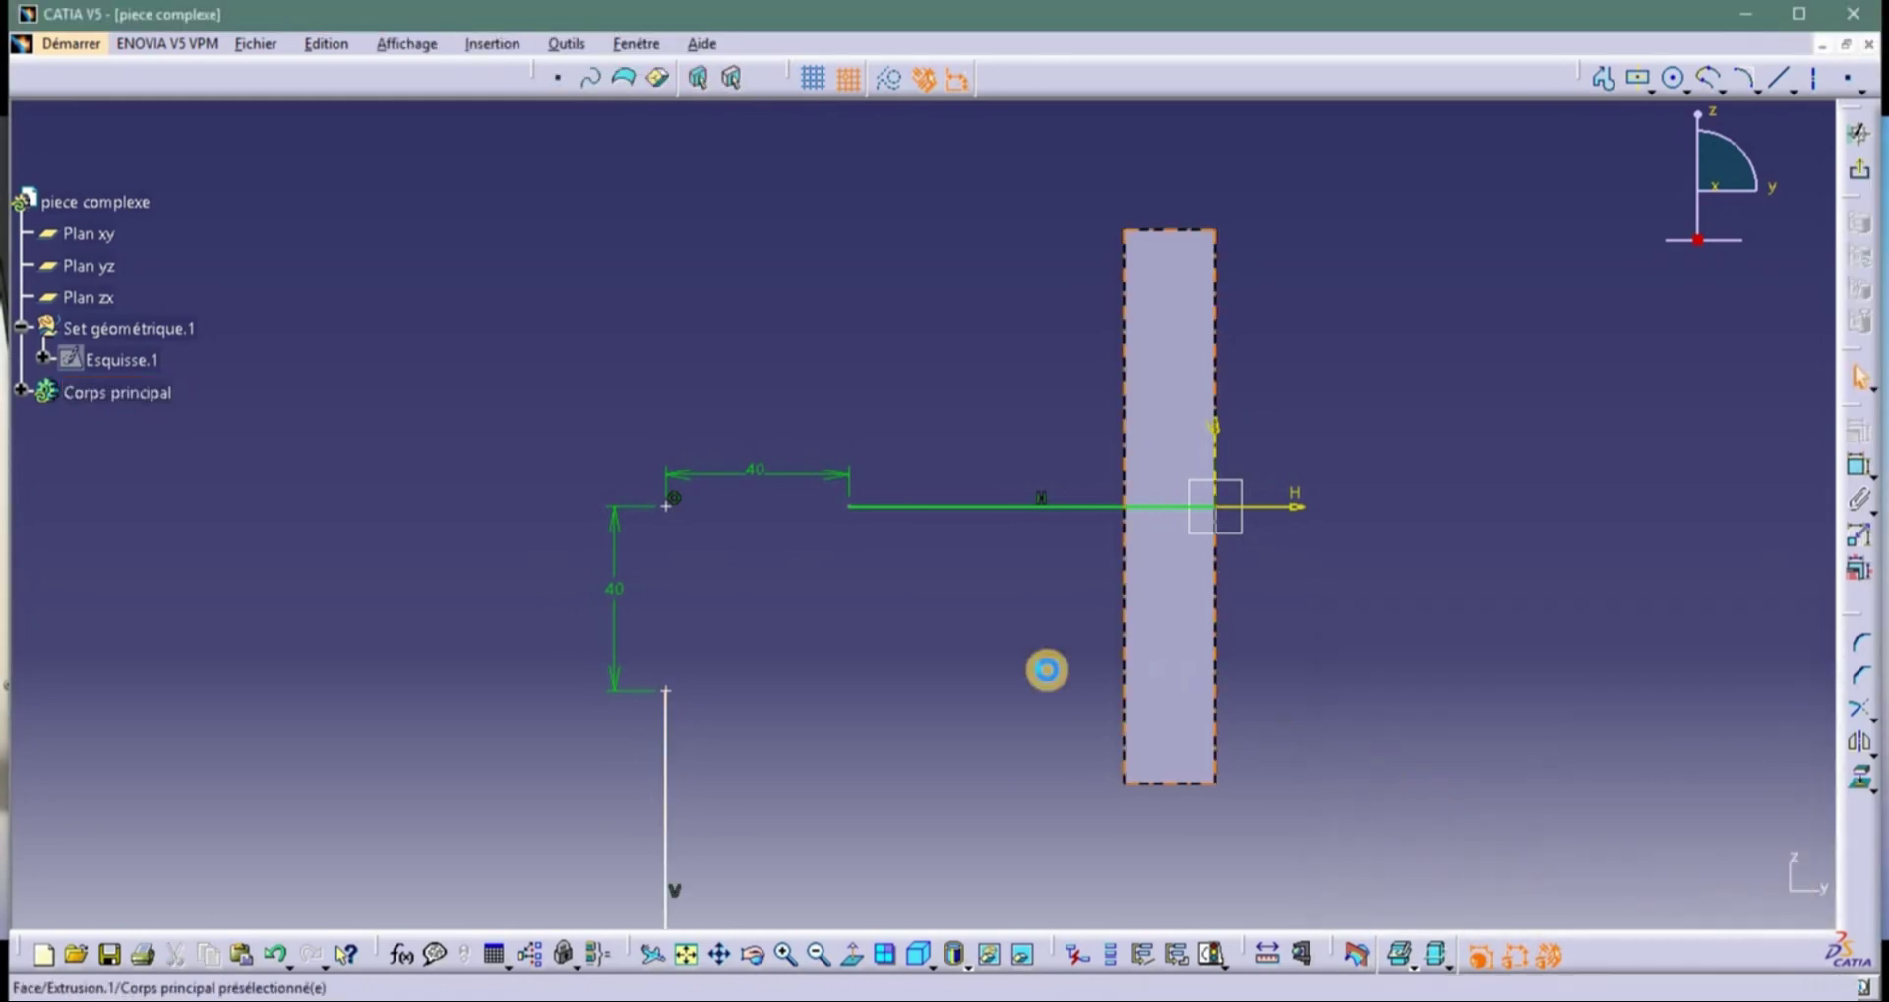
{"action": "left_click", "coordinate": [689, 955]}
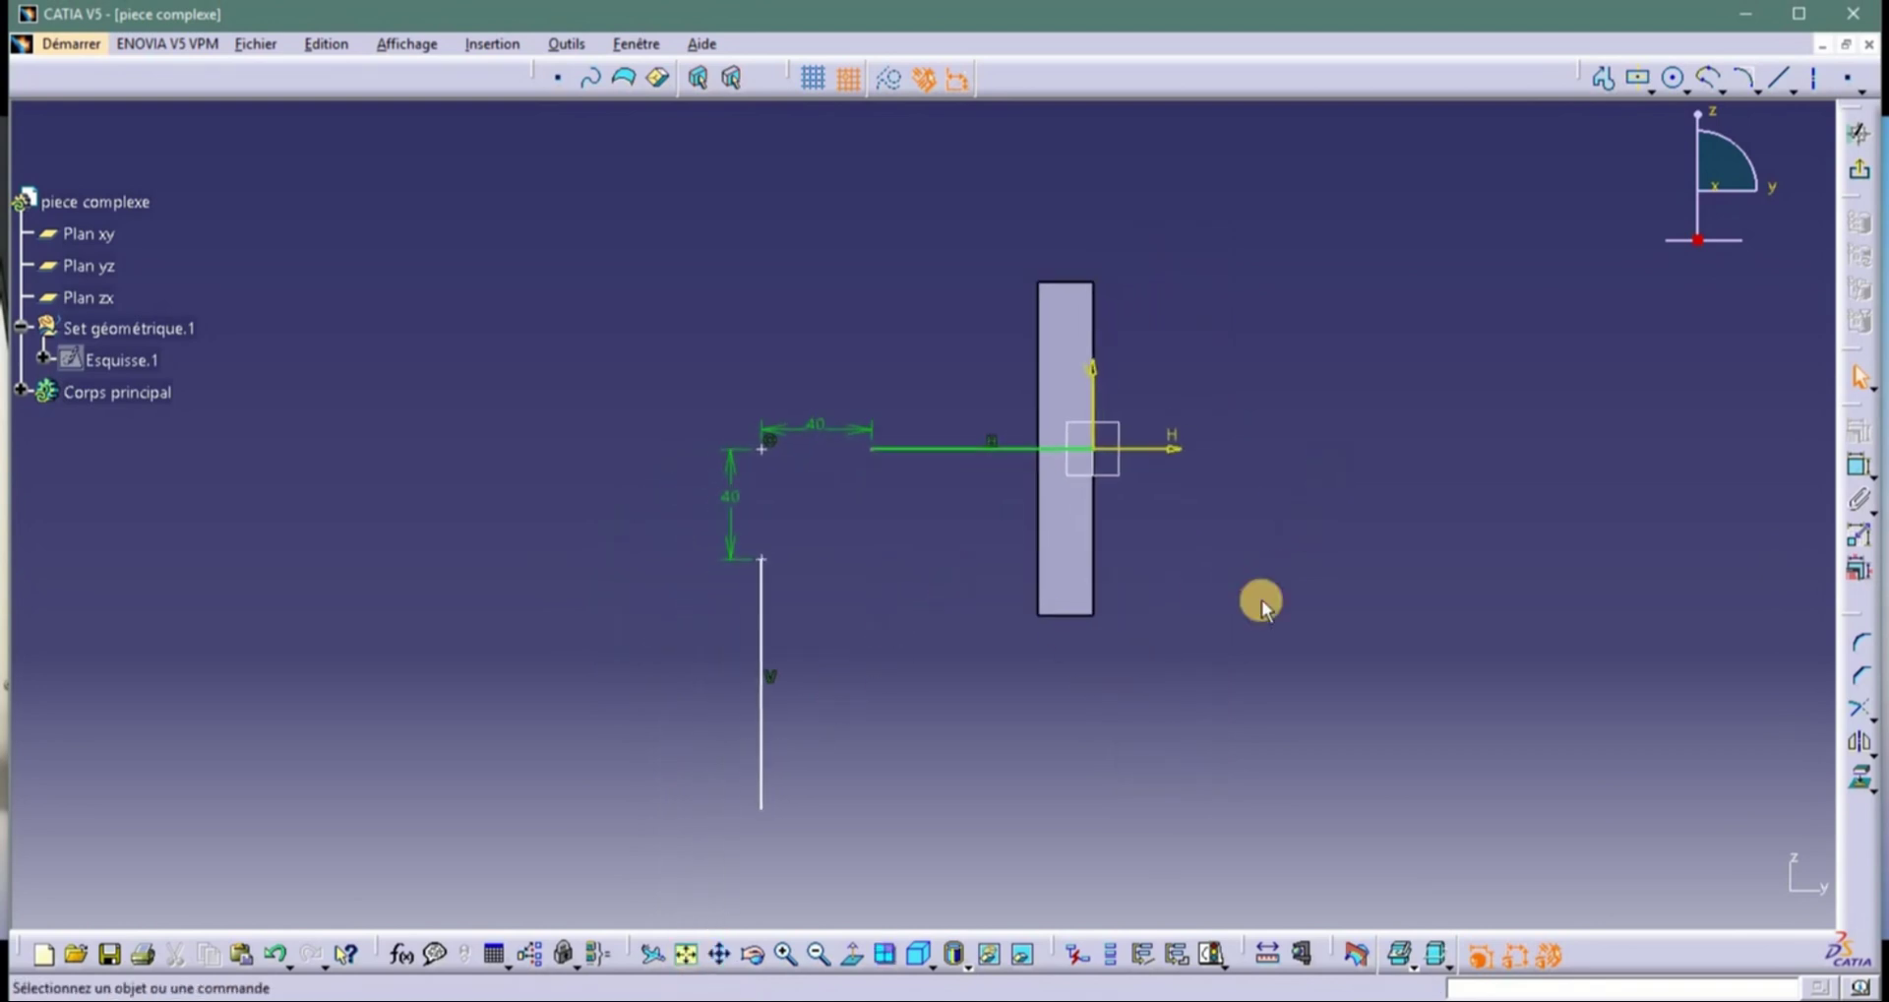
Expand Corps principal in the tree, exit the sketch to view it in 3D, and reopen the same sketch for editing.
{"action": "left_click", "coordinate": [1865, 173]}
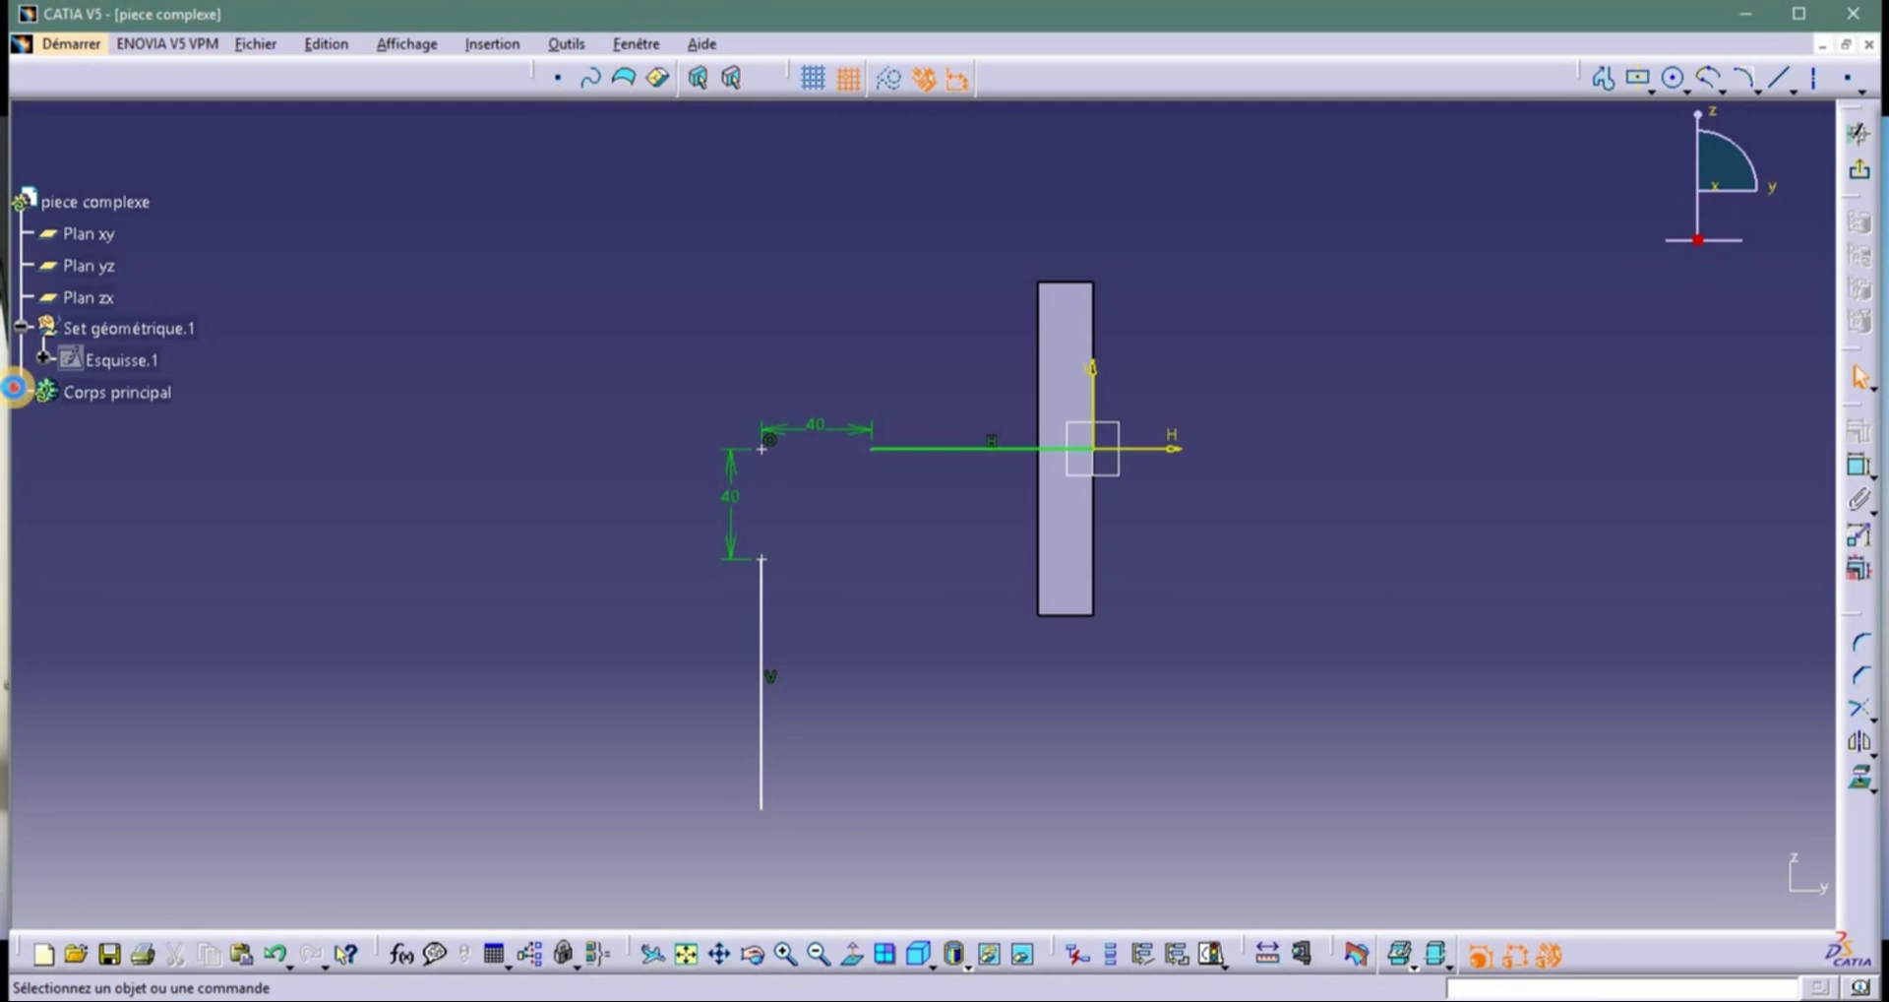
{"action": "left_click", "coordinate": [16, 387]}
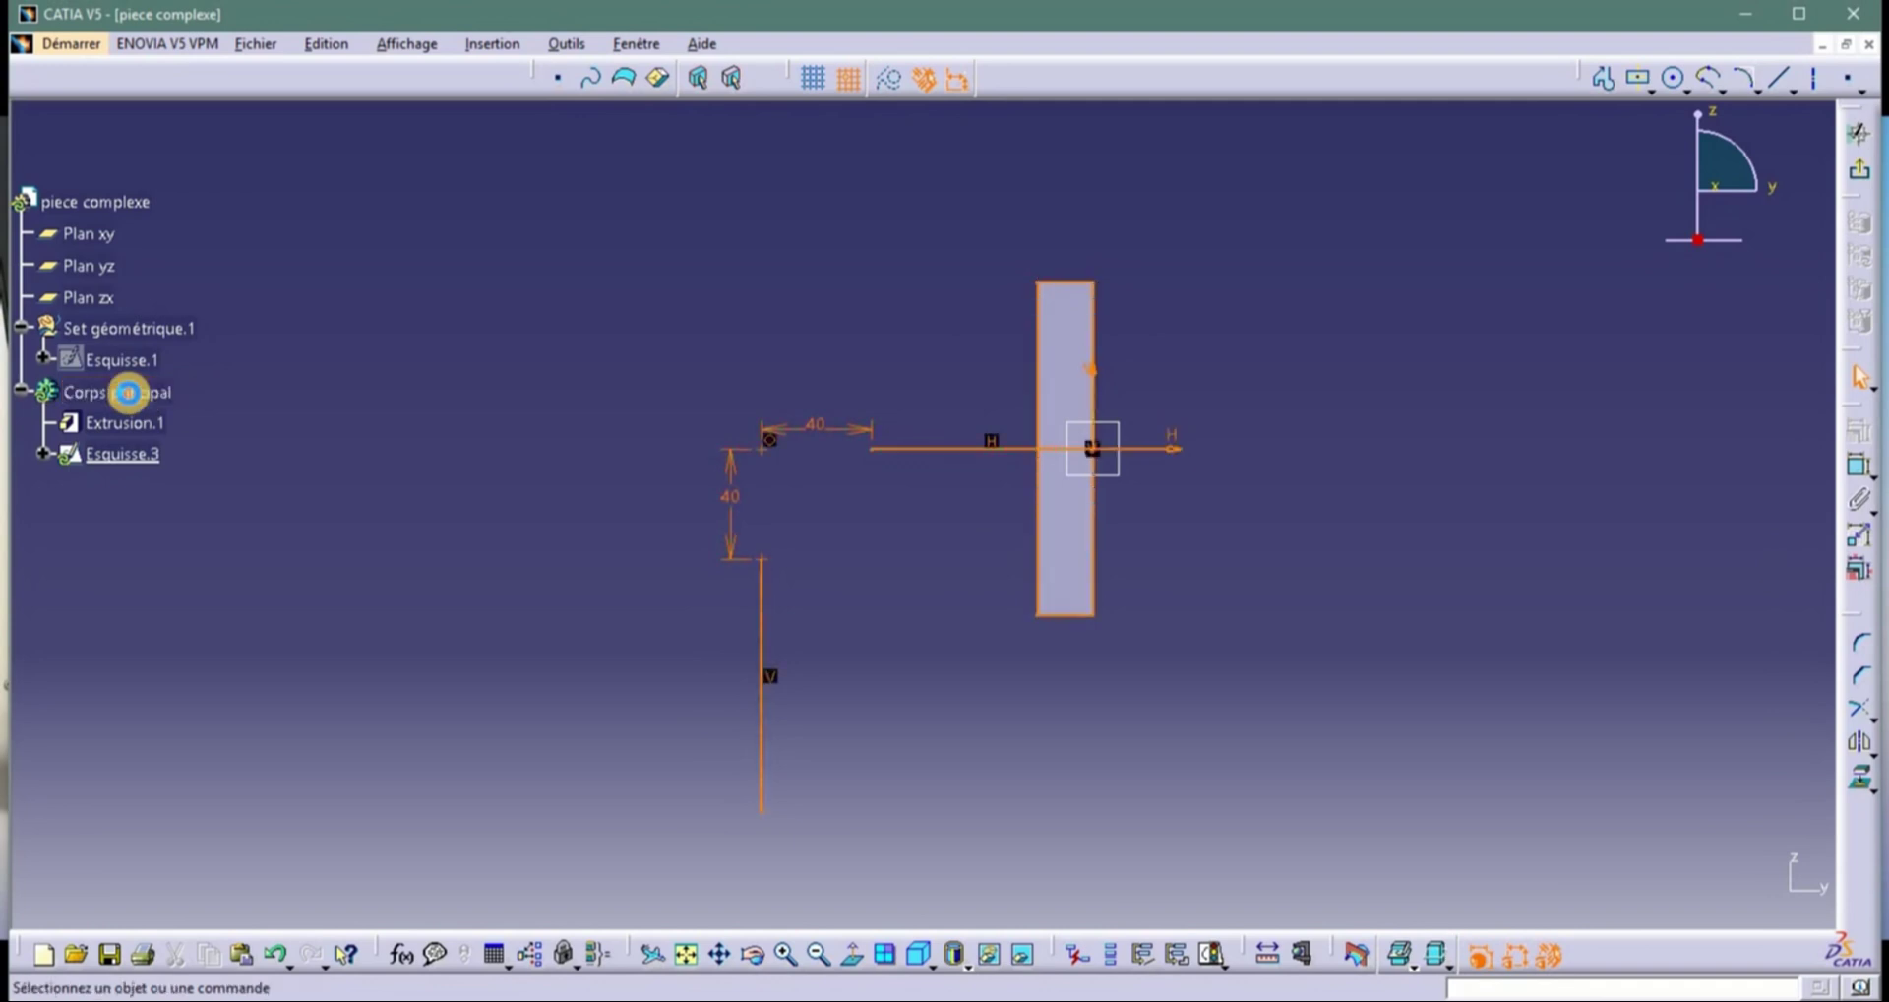
{"action": "right_click", "coordinate": [131, 393]}
{"action": "left_click", "coordinate": [501, 363]}
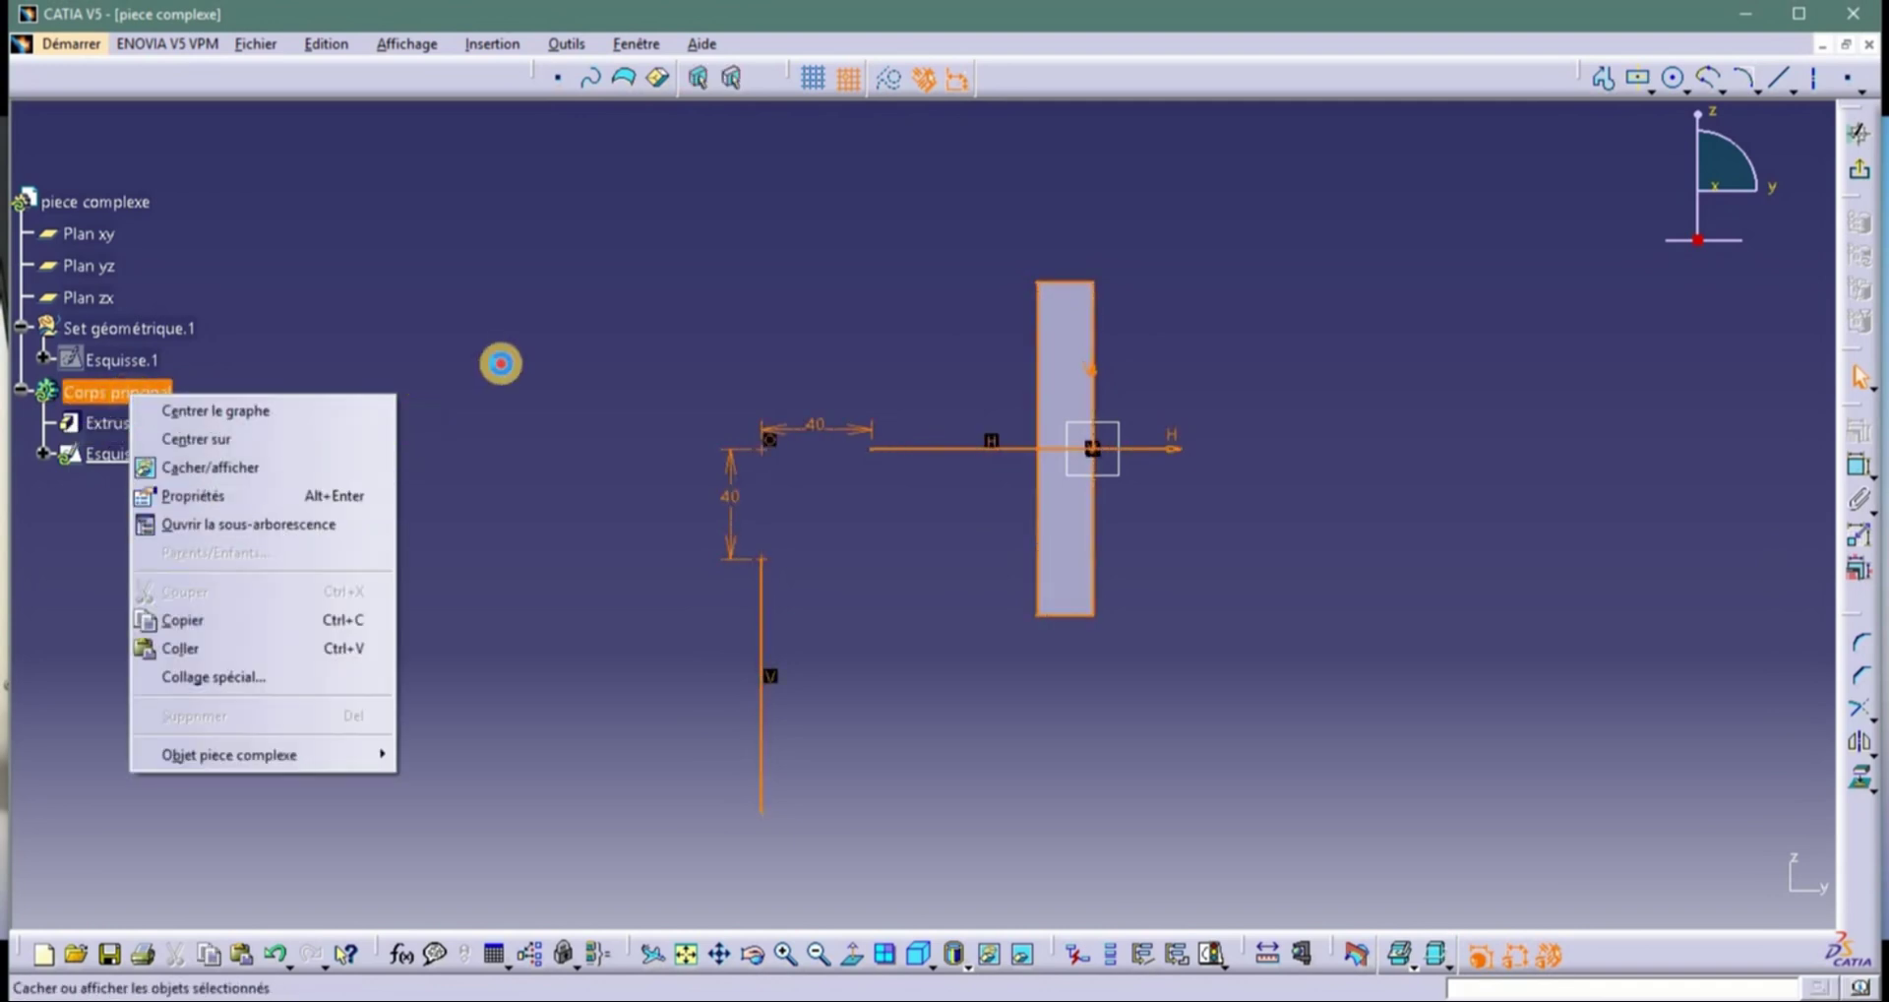
{"action": "left_click", "coordinate": [1856, 171]}
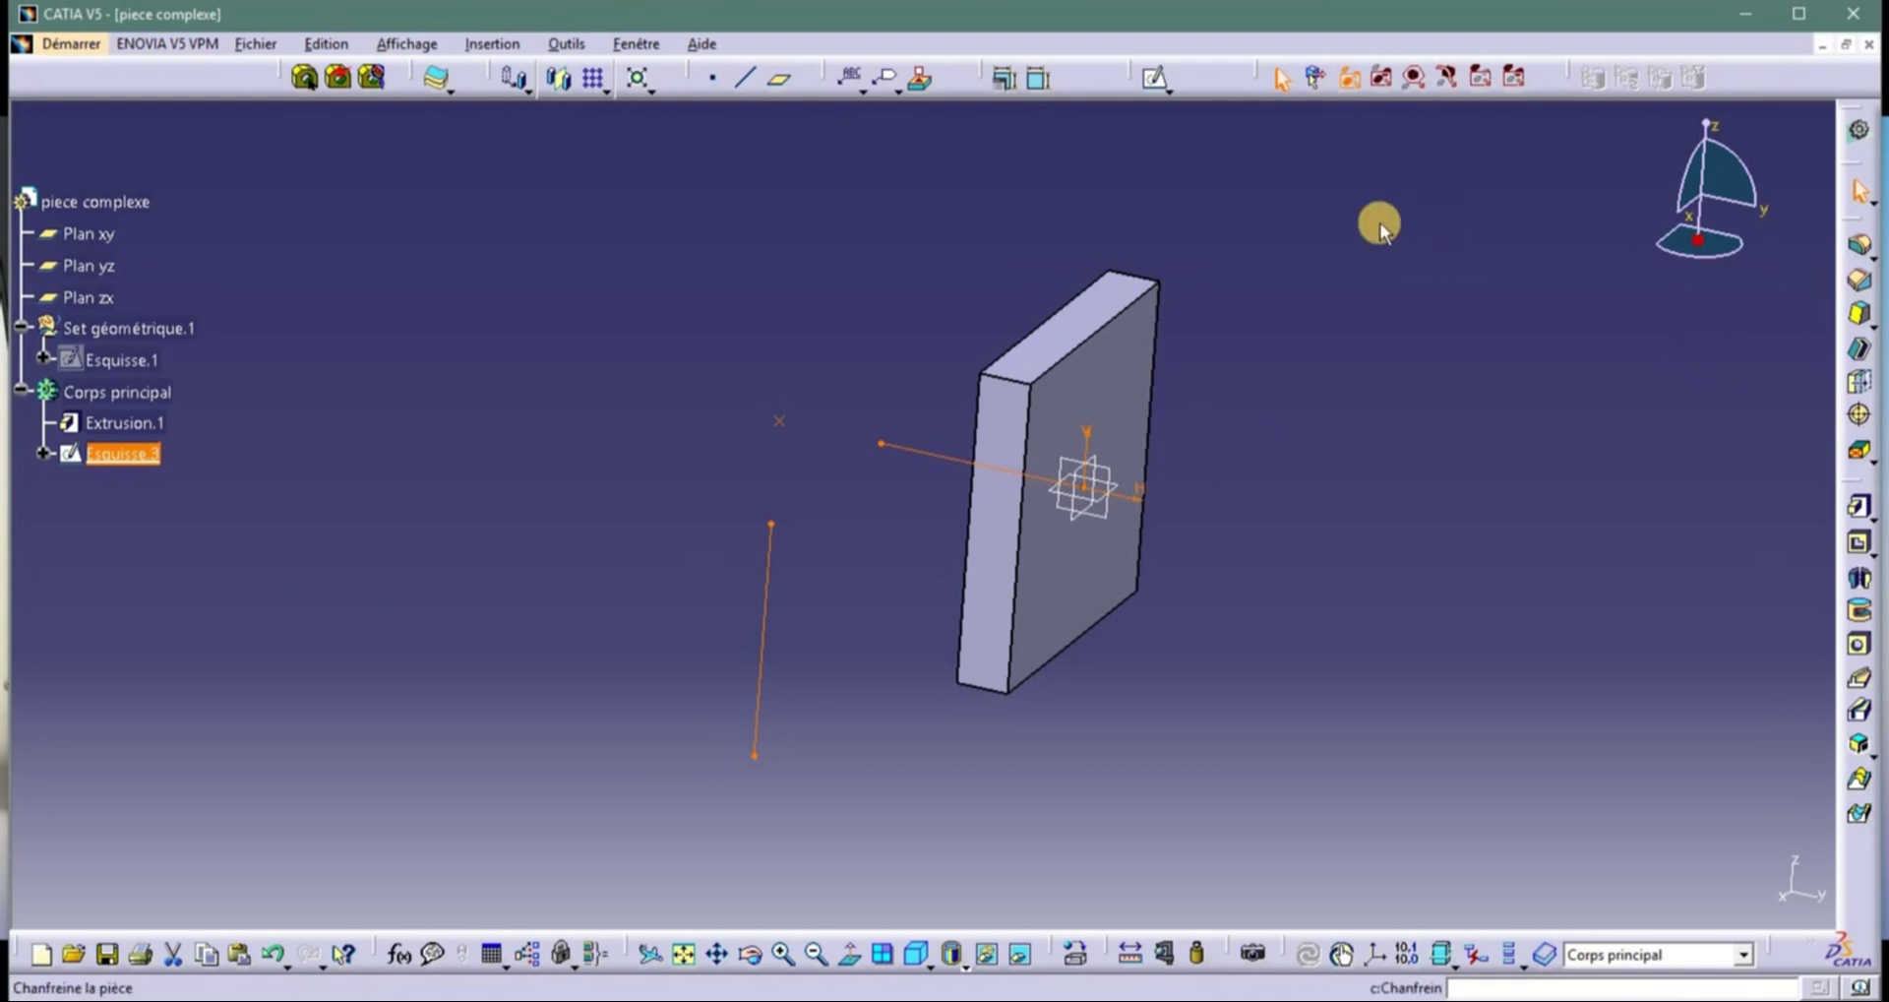
{"action": "double_click", "coordinate": [961, 442]}
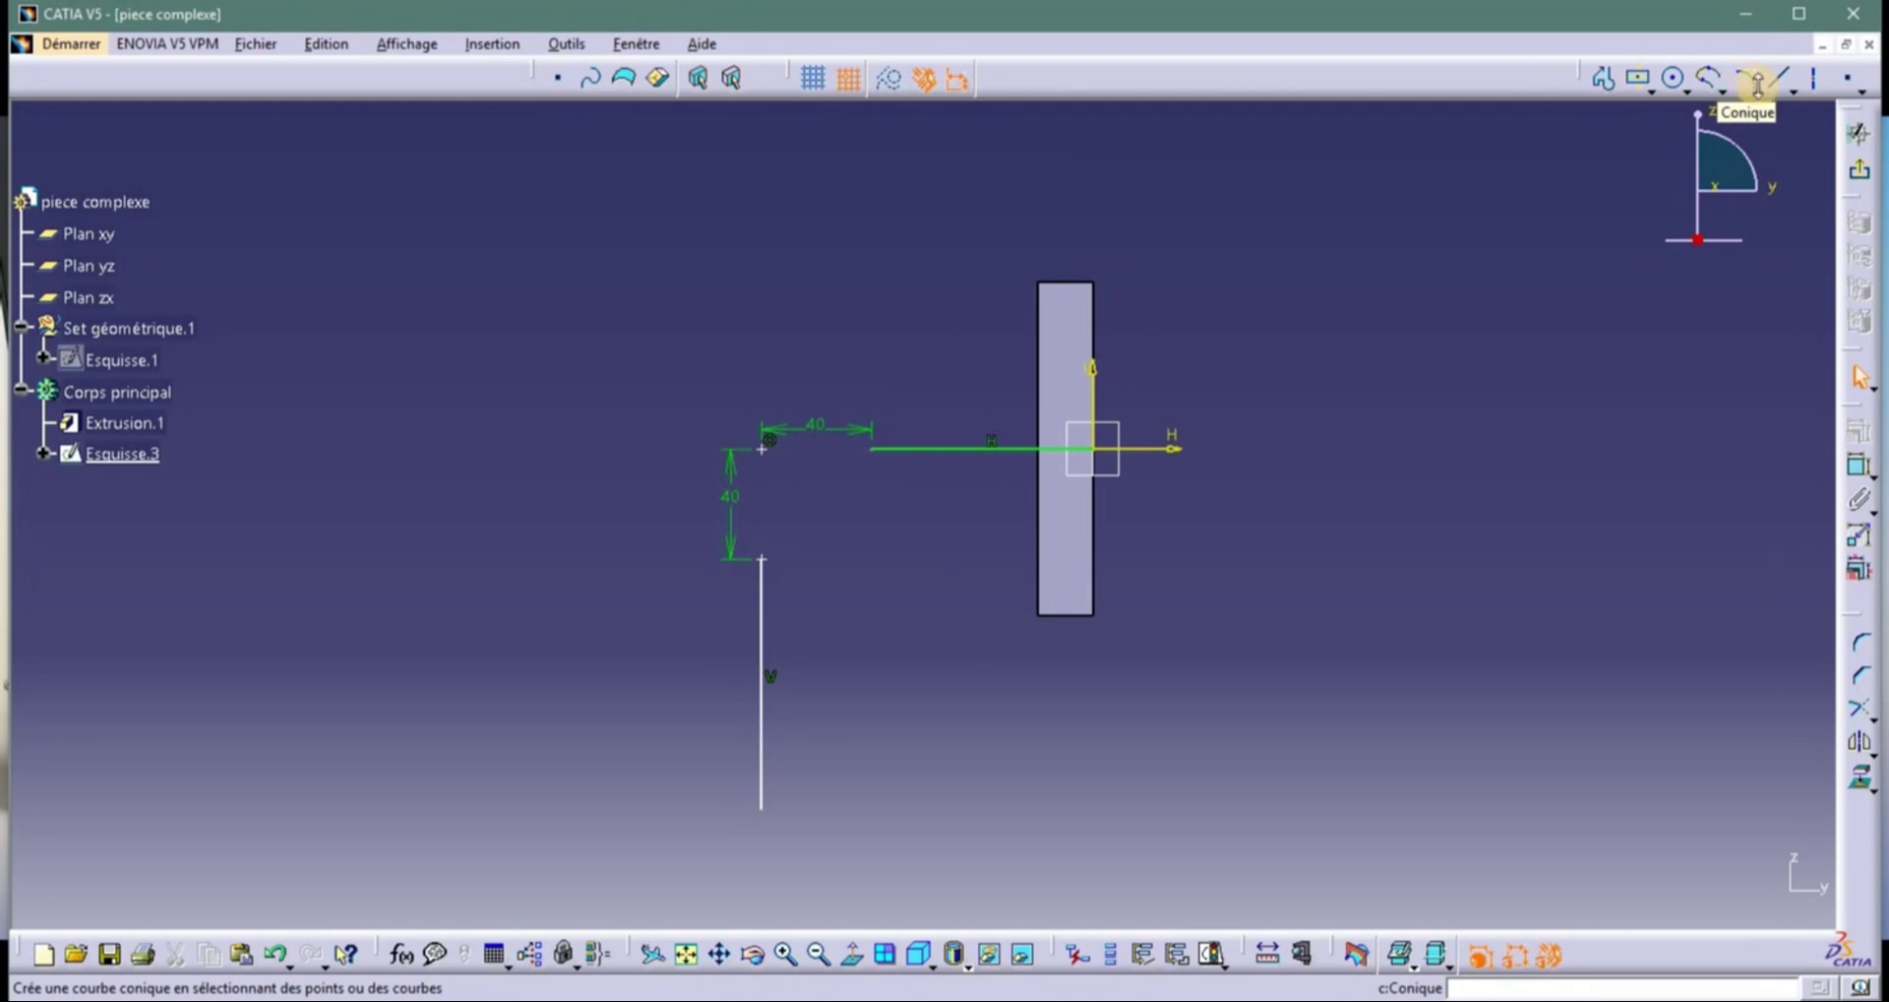
Draw a conic curve from the horizontal line's free end to the vertical line's upper end, rounding the corner between them.
{"action": "left_click", "coordinate": [1757, 85]}
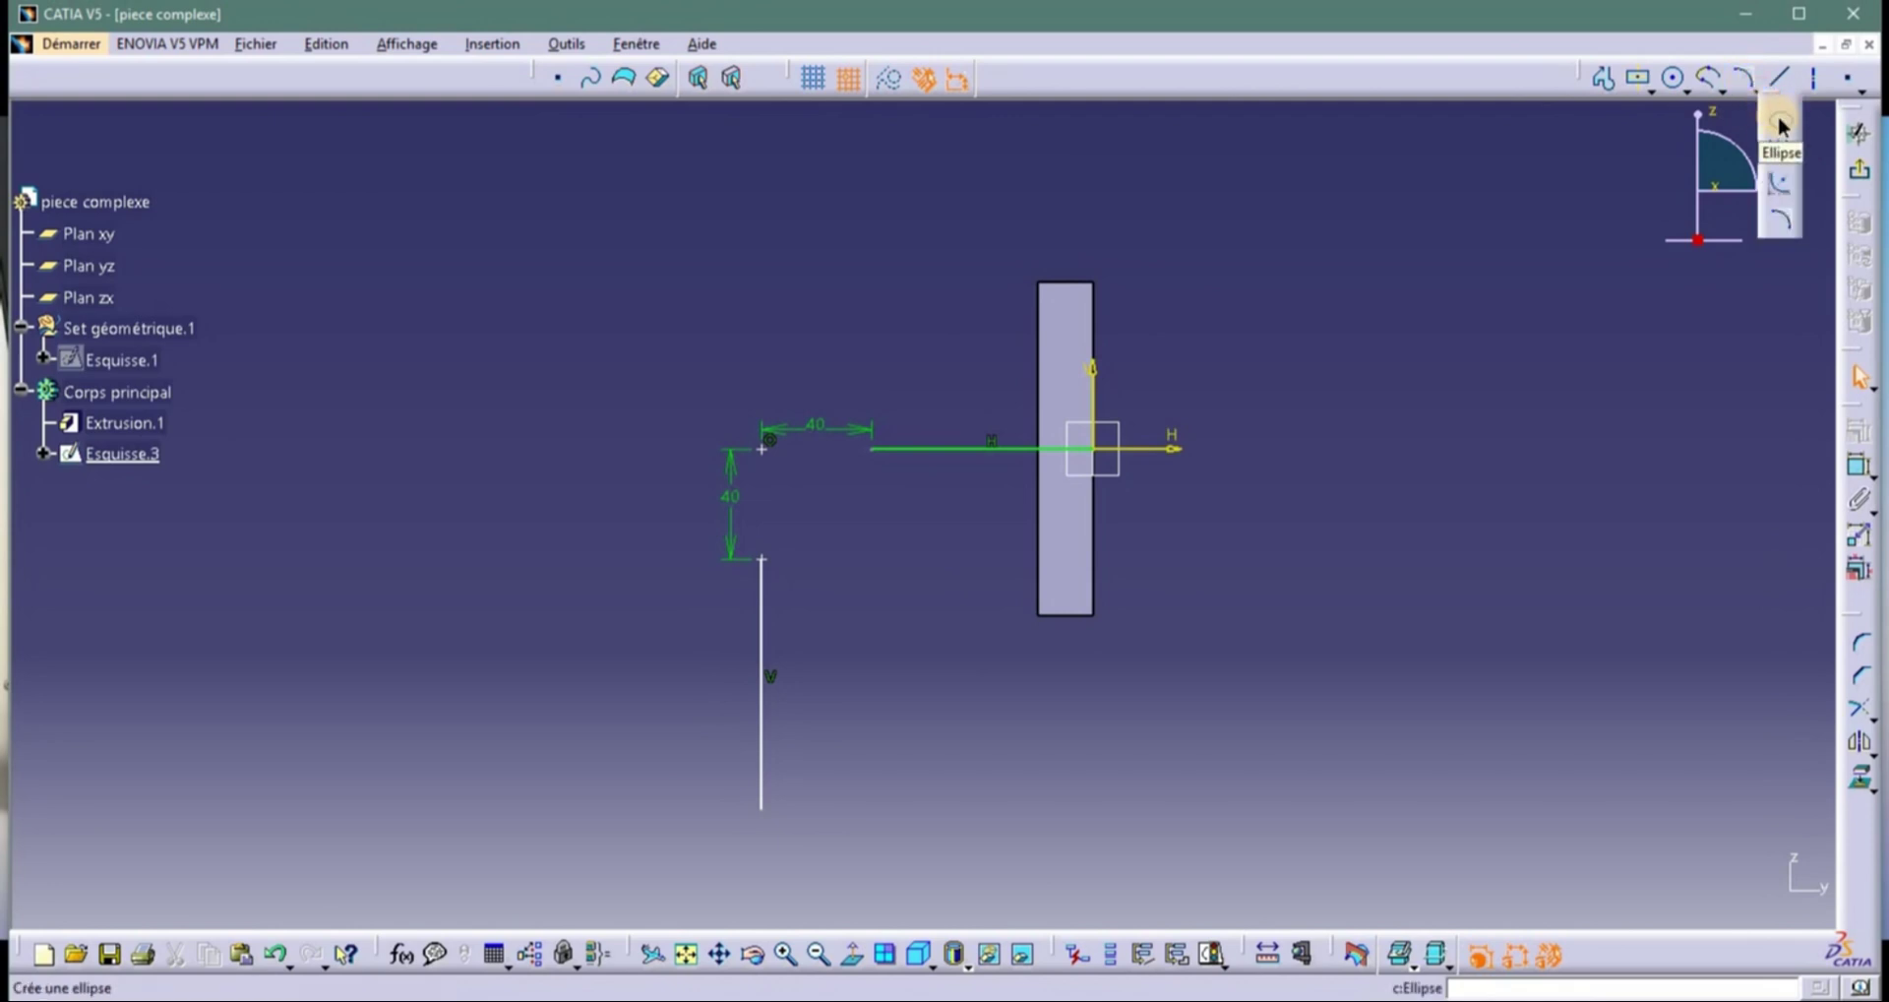
{"action": "left_click", "coordinate": [1750, 95]}
{"action": "left_click", "coordinate": [1751, 95]}
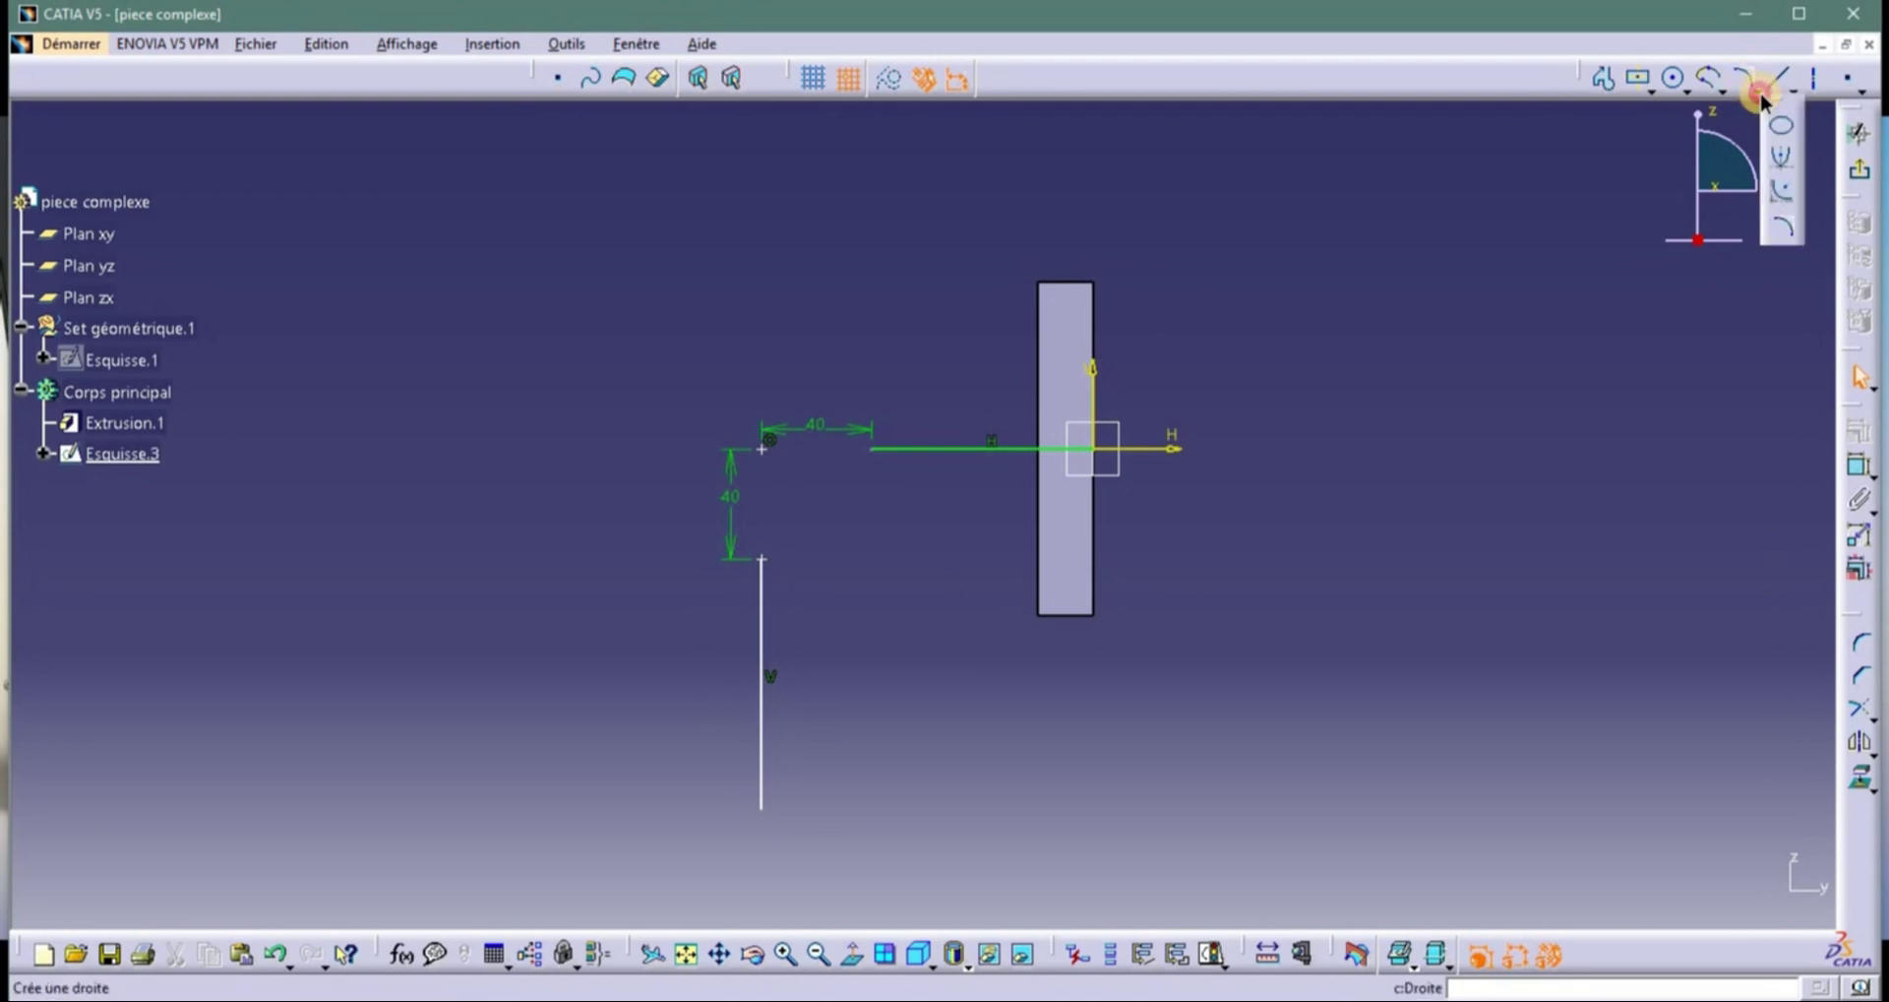
{"action": "left_click", "coordinate": [1780, 219]}
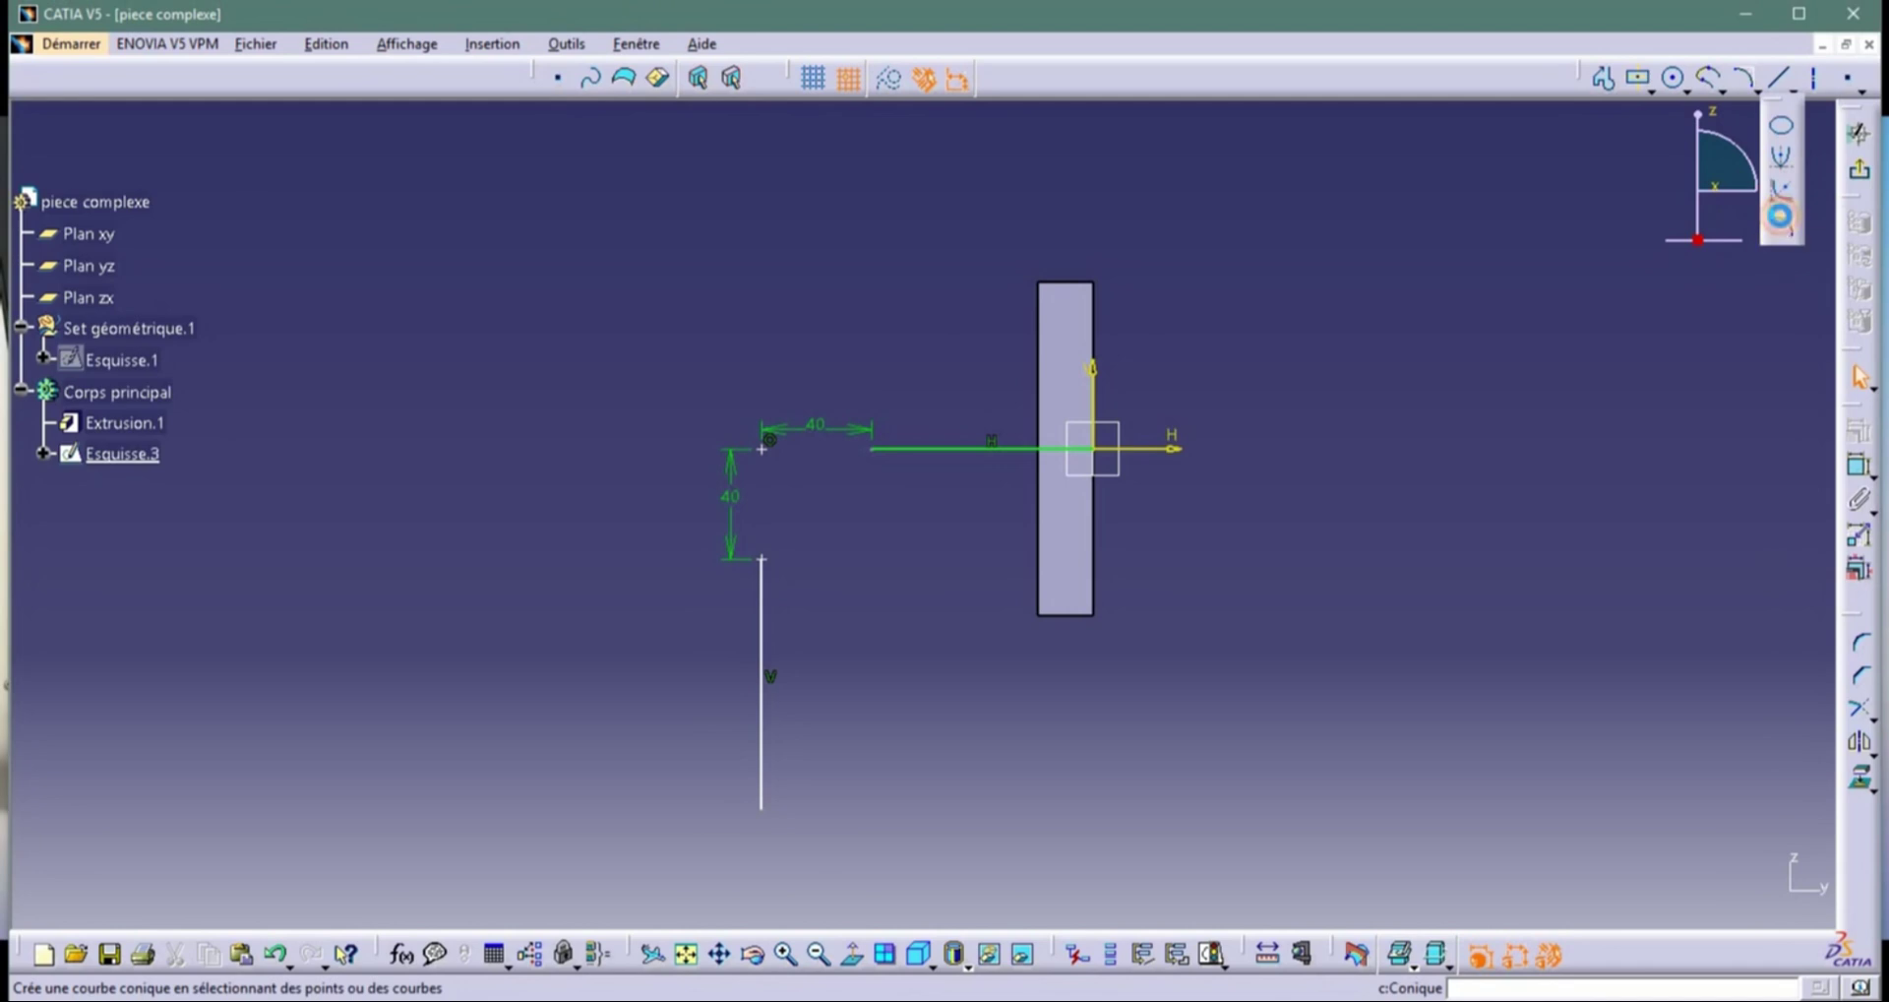
{"action": "left_click", "coordinate": [868, 450]}
{"action": "left_click", "coordinate": [771, 551]}
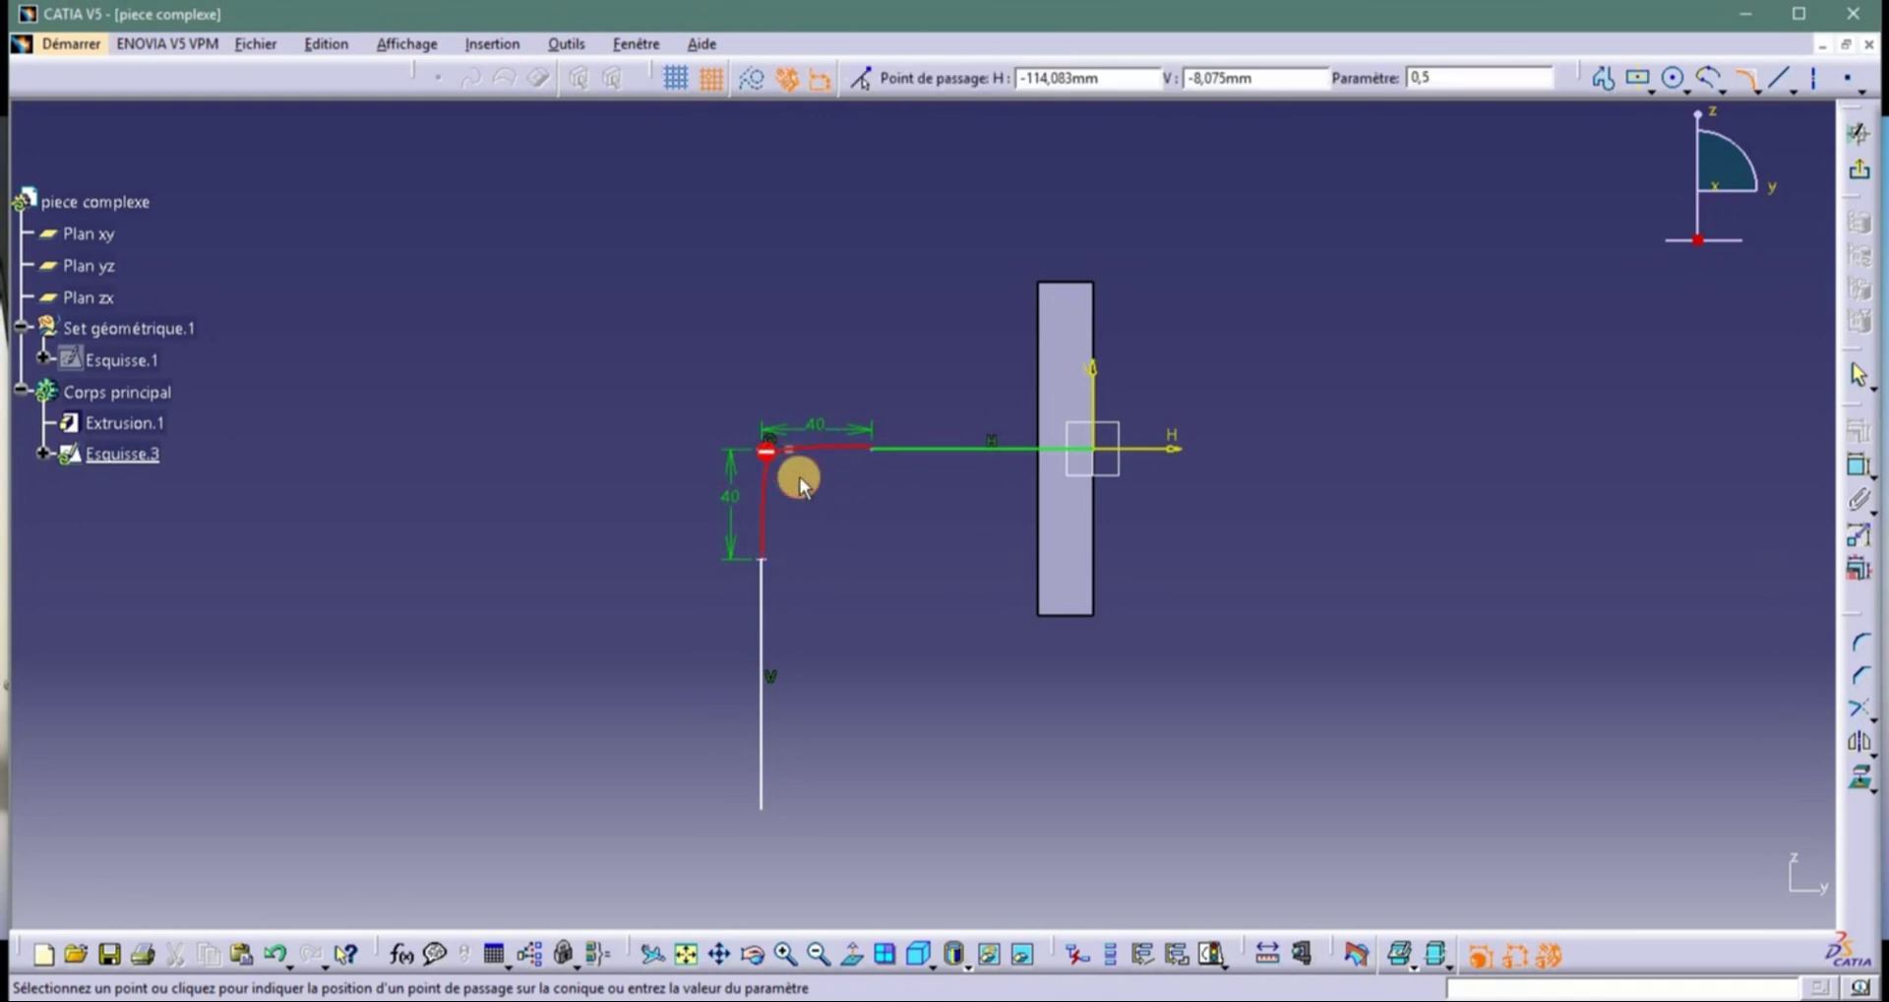
{"action": "left_click", "coordinate": [783, 484]}
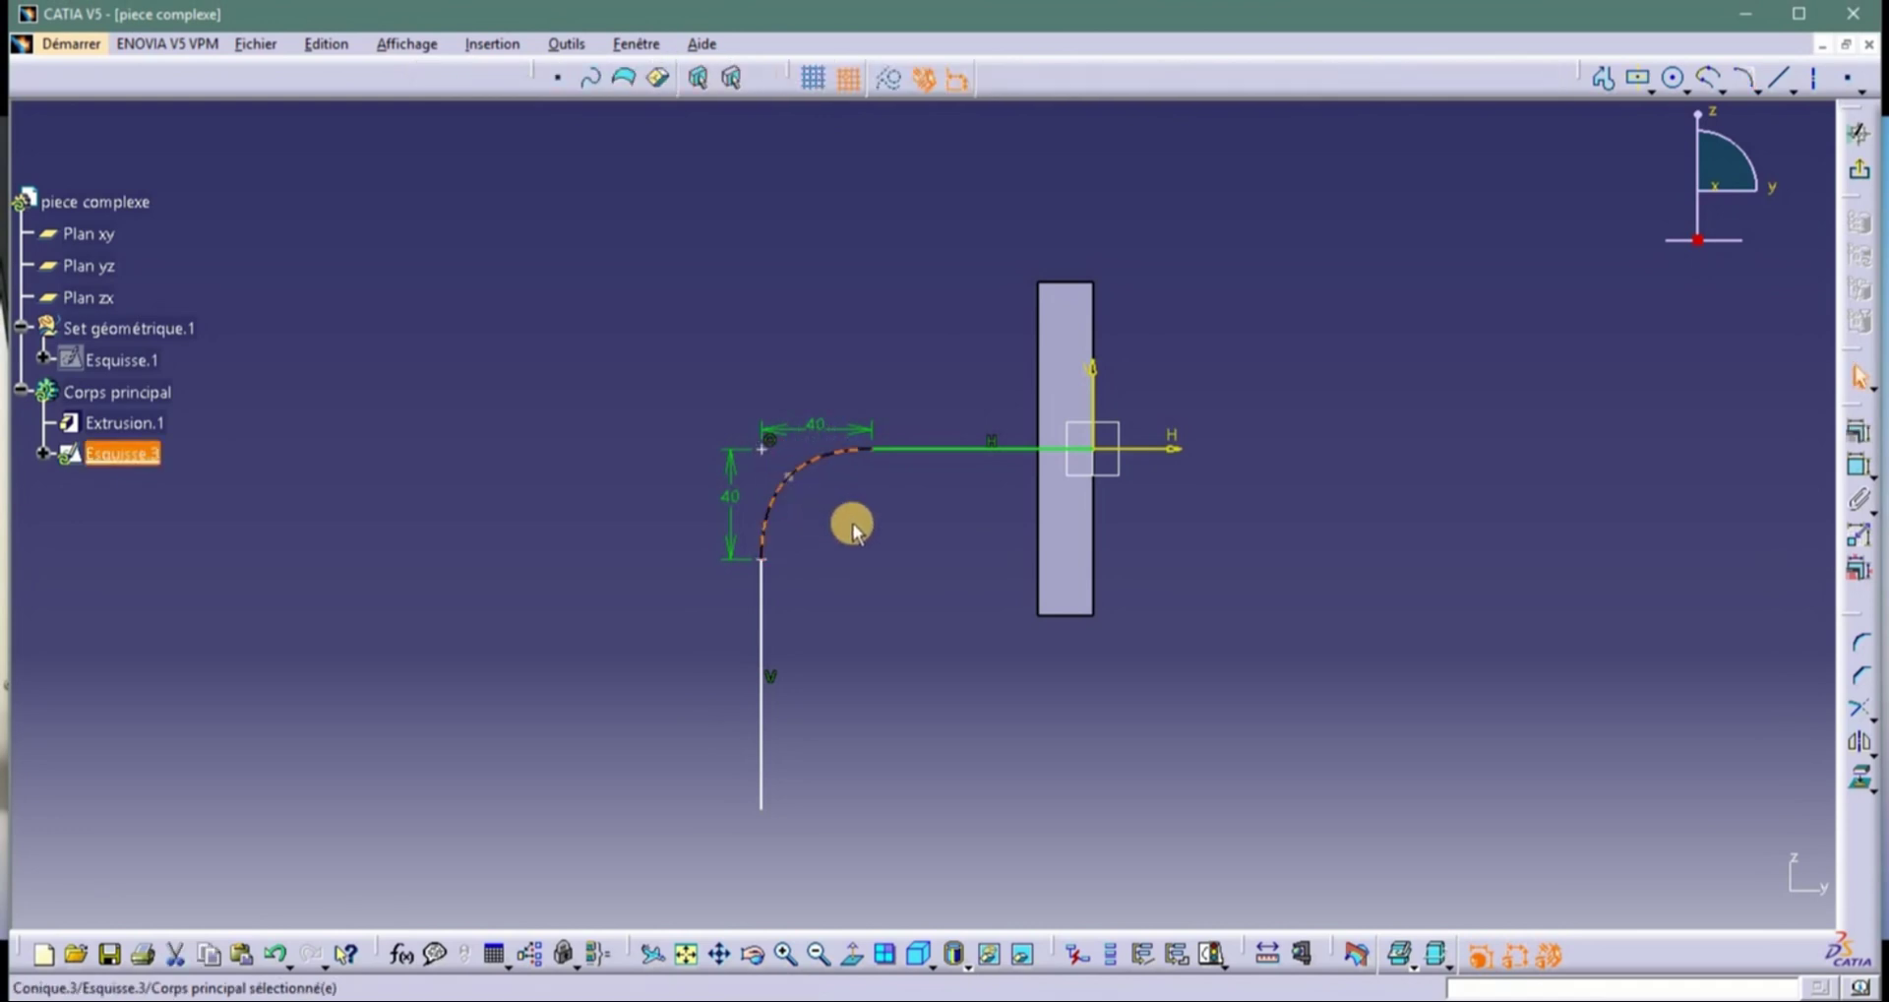
{"action": "mouse_move", "coordinate": [843, 800]}
{"action": "middle_mouse_down"}
{"action": "mouse_move", "coordinate": [974, 606]}
{"action": "mouse_move", "coordinate": [911, 564]}
{"action": "middle_mouse_up"}
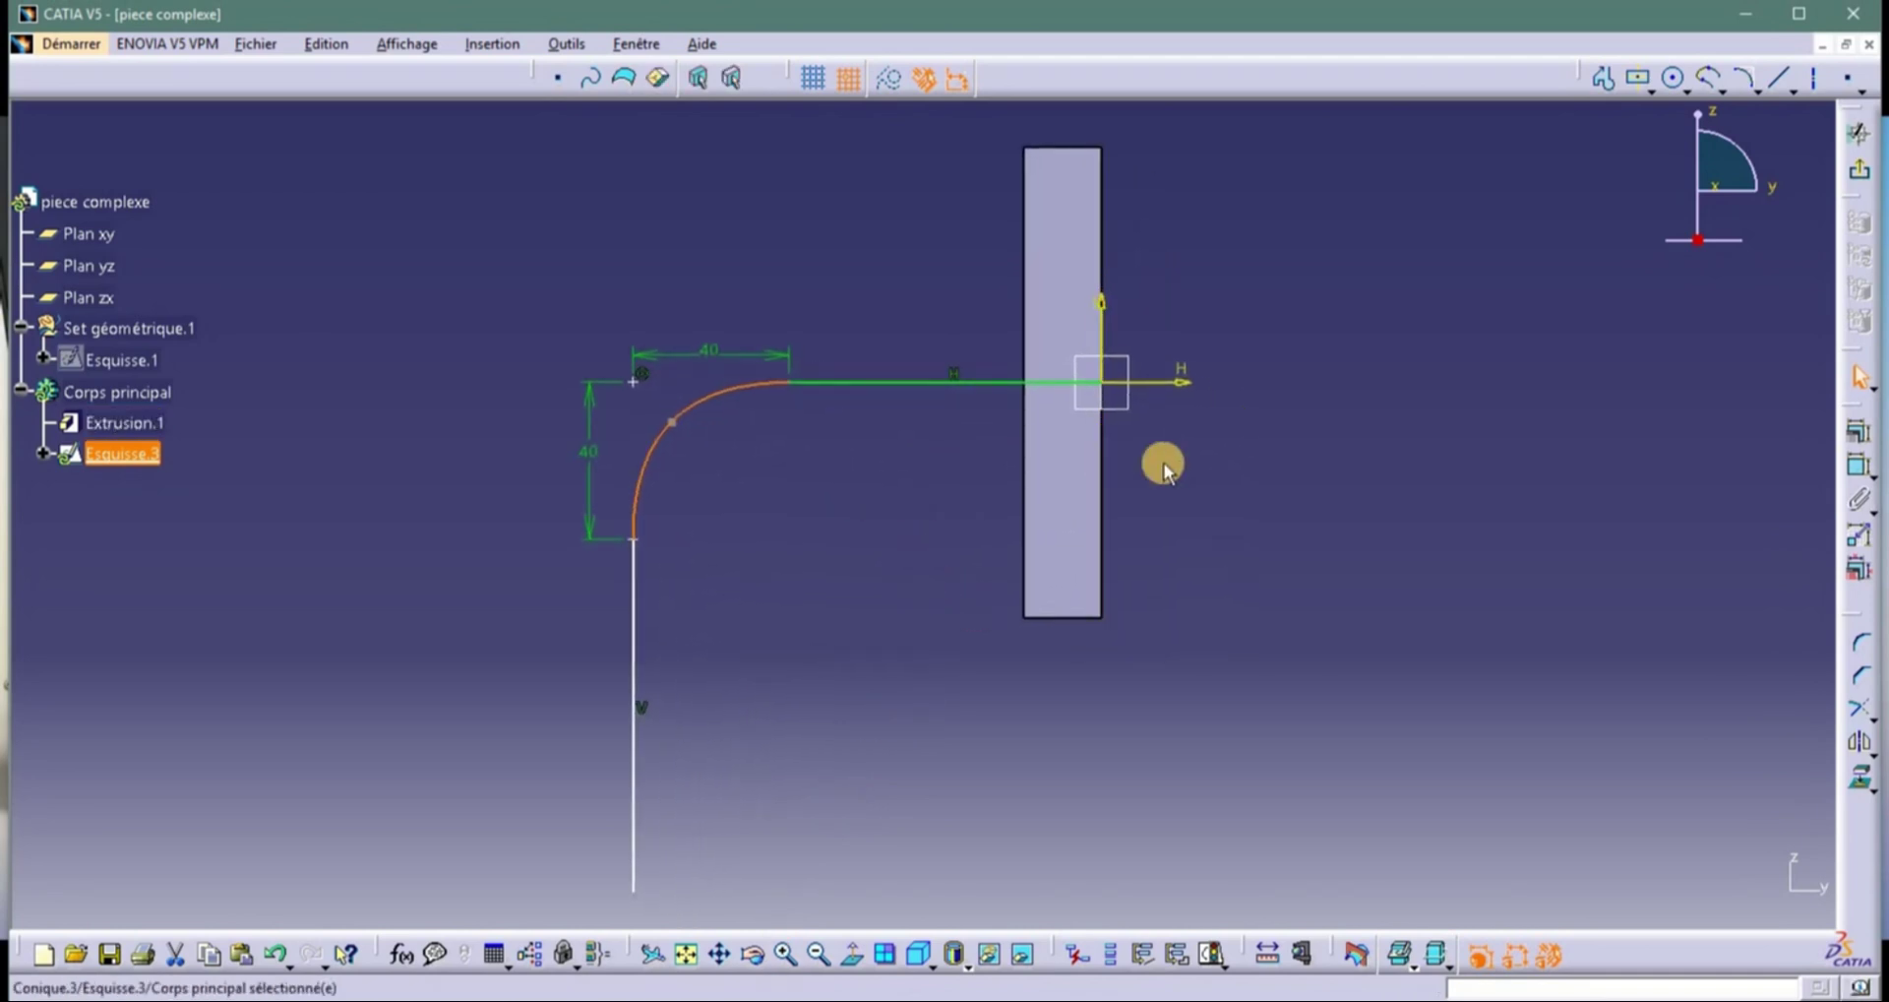
{"action": "left_click", "coordinate": [167, 392]}
{"action": "right_click", "coordinate": [143, 389]}
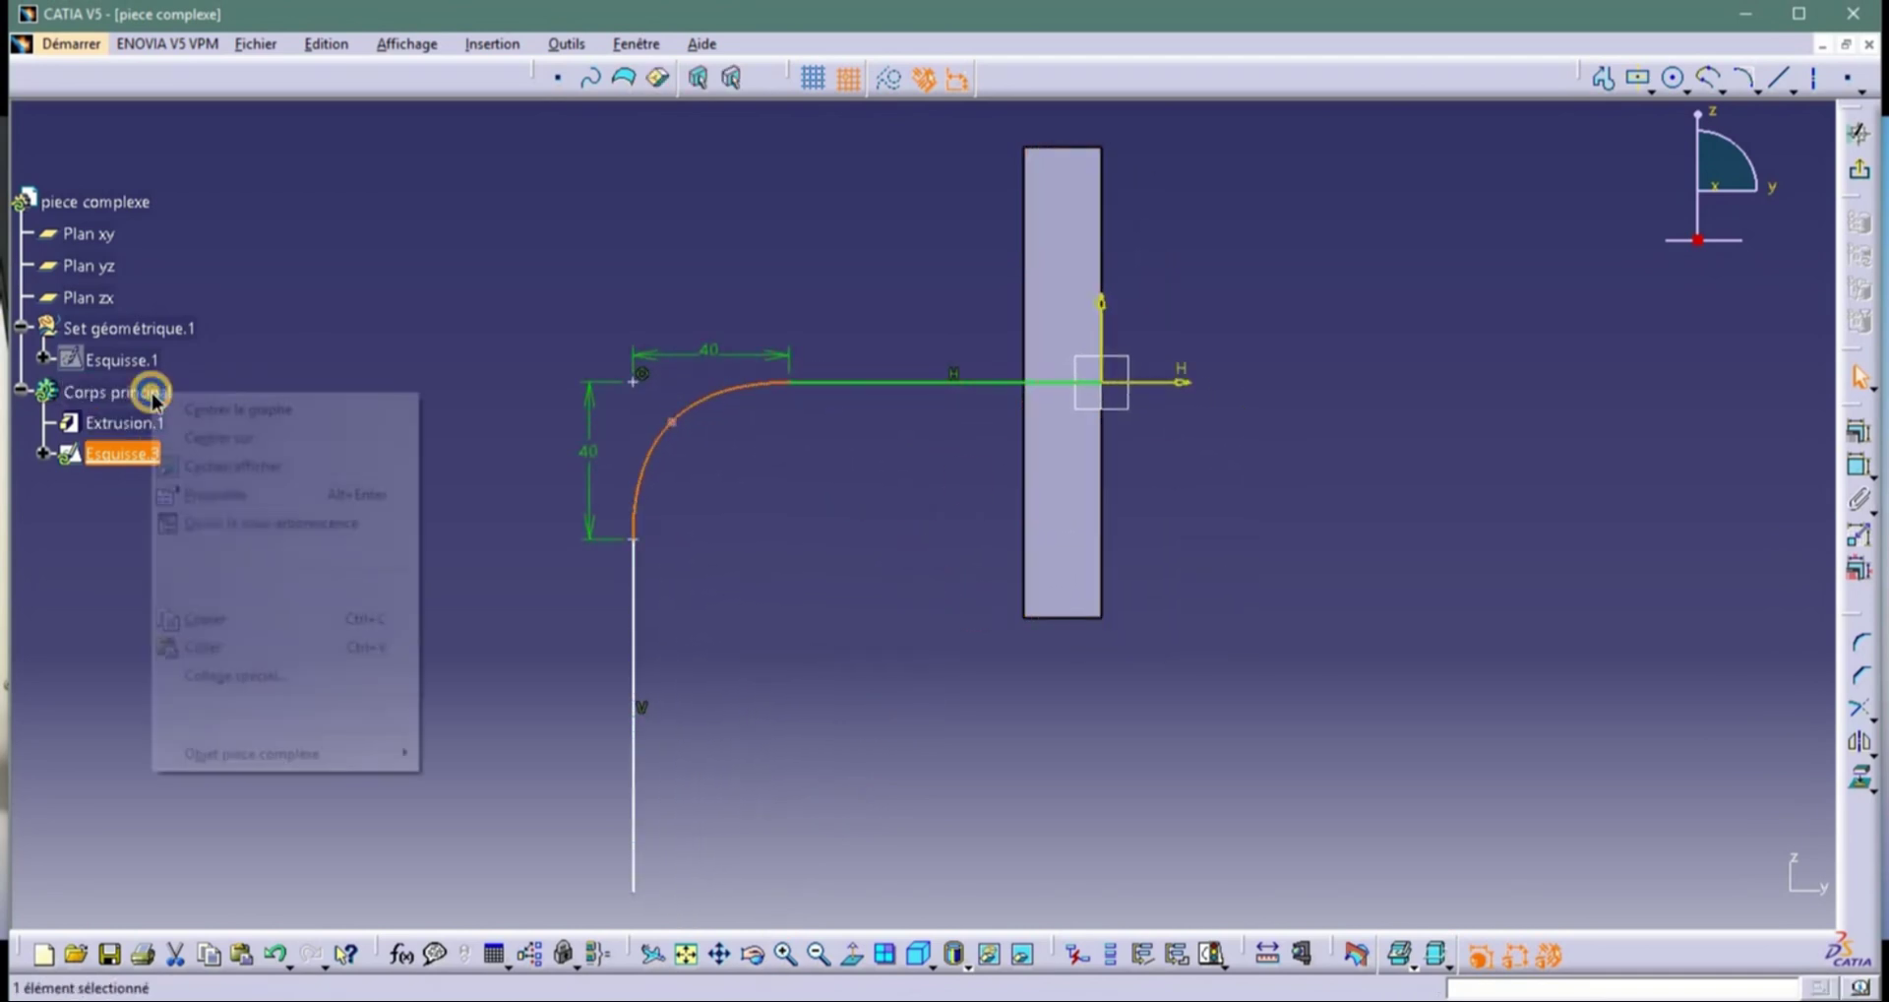
{"action": "left_click", "coordinate": [1112, 258]}
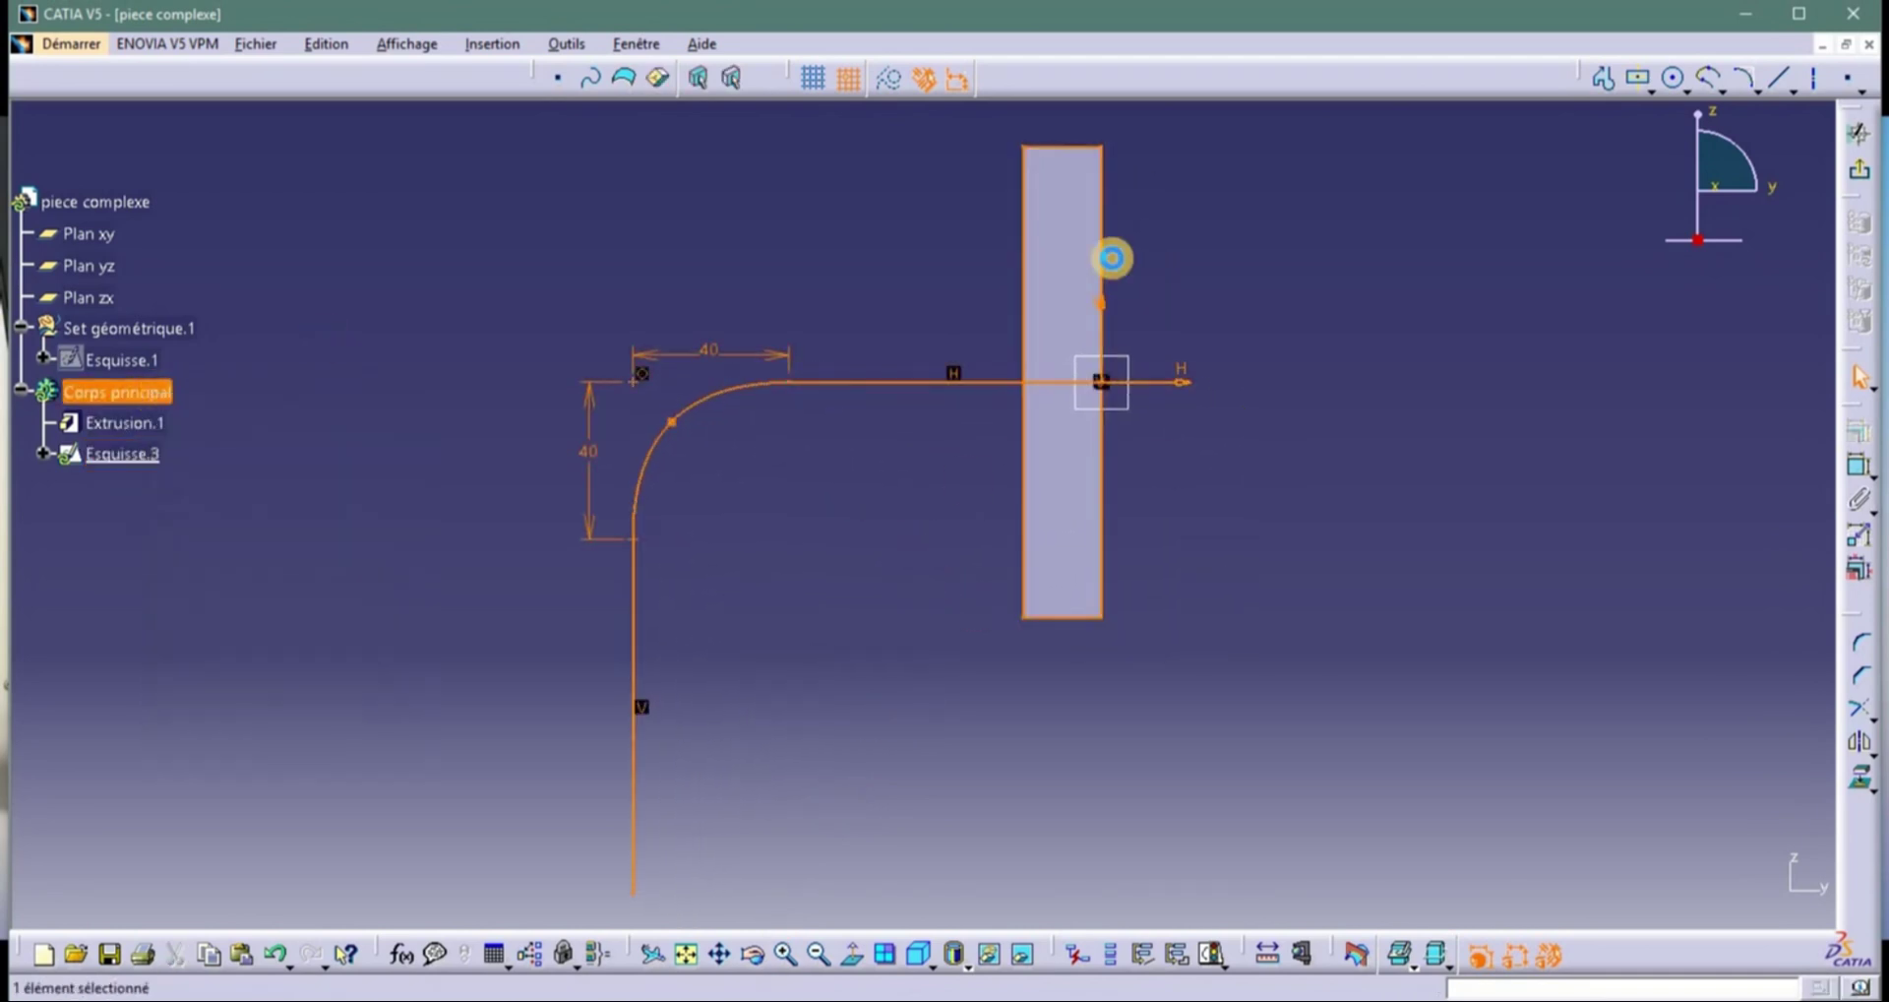
Exit the path sketch and define Corps principal as the work object.
{"action": "left_click", "coordinate": [1856, 171]}
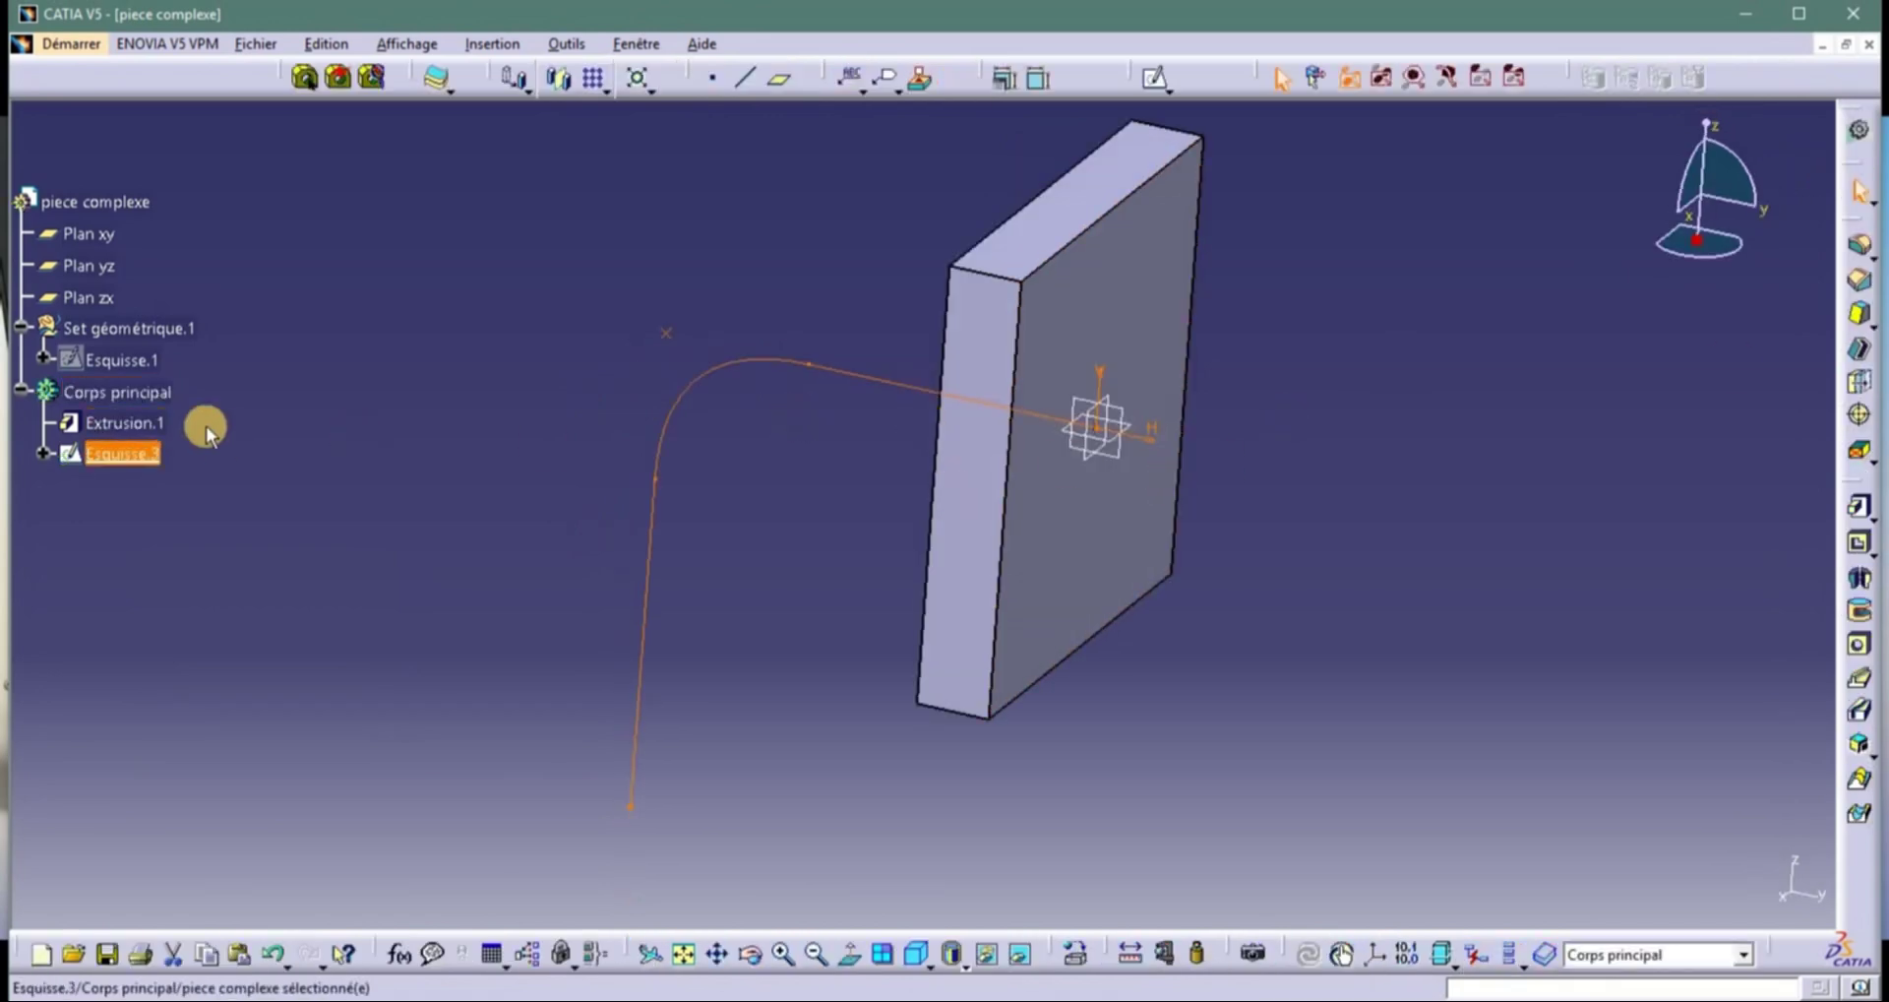
{"action": "right_click", "coordinate": [138, 391]}
{"action": "left_click", "coordinate": [236, 564]}
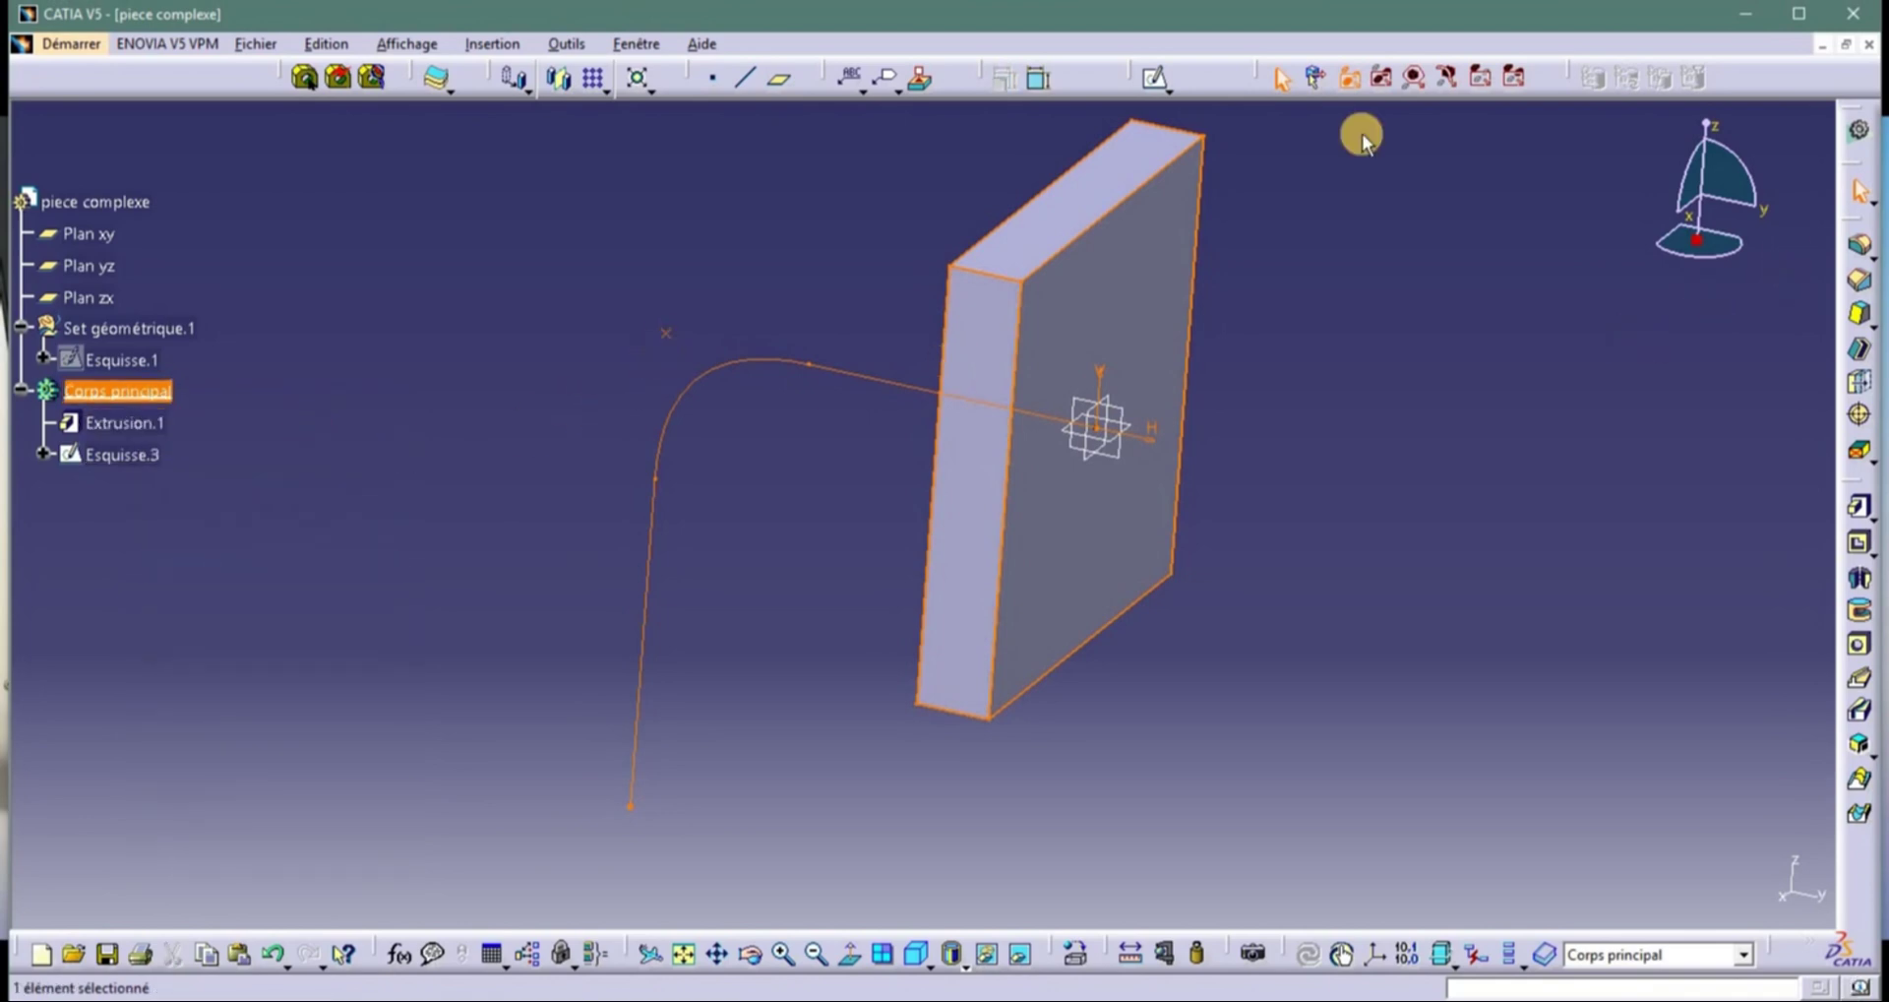
Reopen path sketch Esquisse.3, delete the corner construction point together with its two 40 mm dimensions, and exit the sketch.
{"action": "left_click", "coordinate": [1159, 85]}
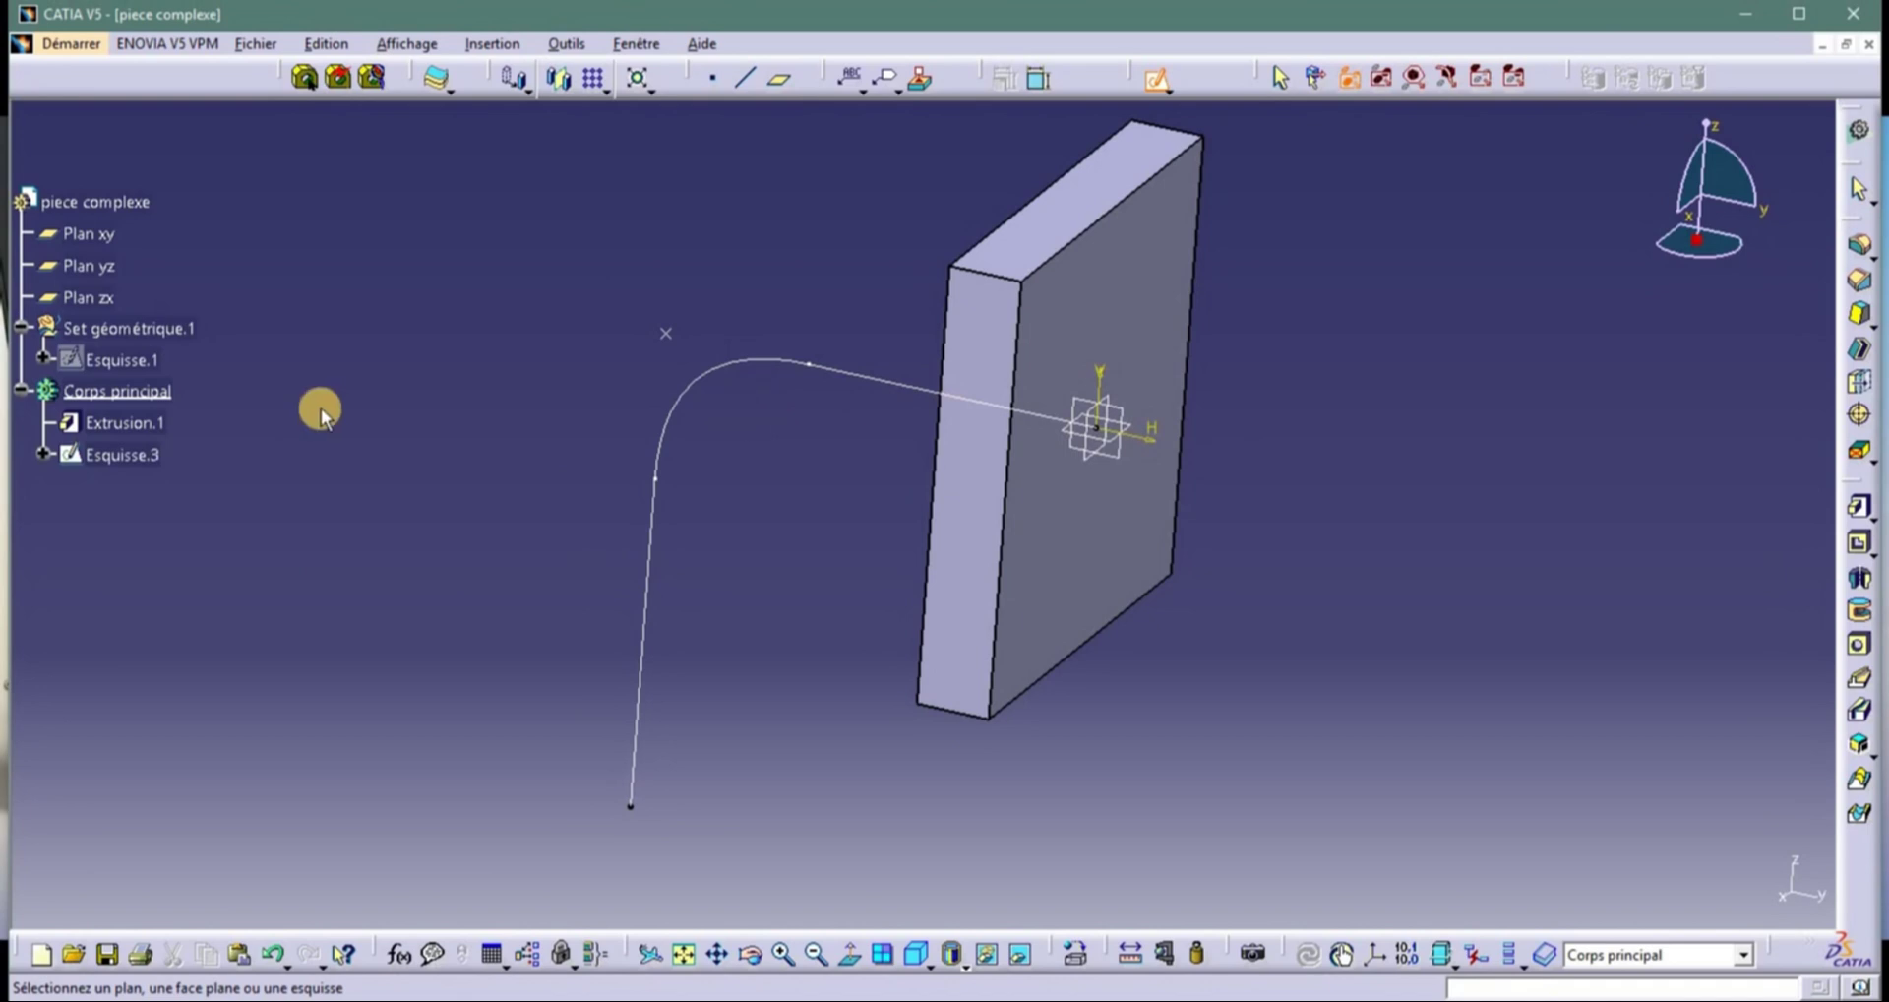
{"action": "left_click", "coordinate": [148, 360]}
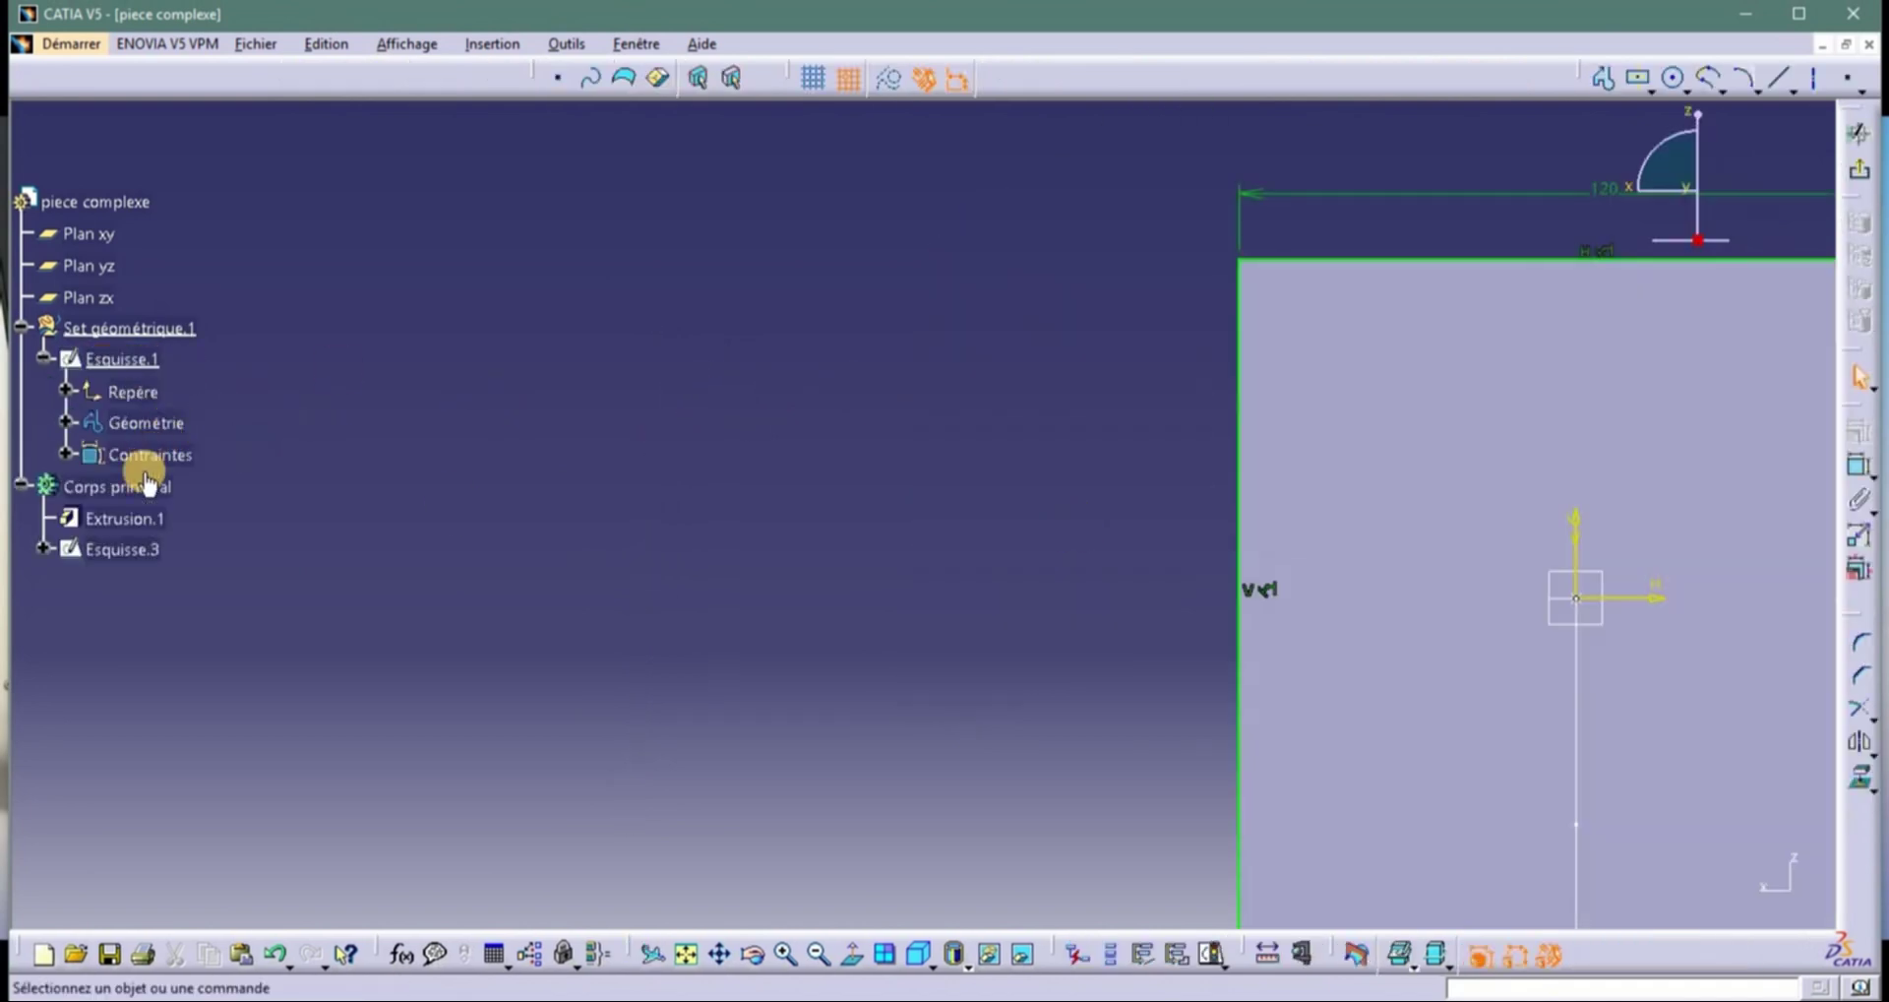
{"action": "left_click", "coordinate": [122, 549]}
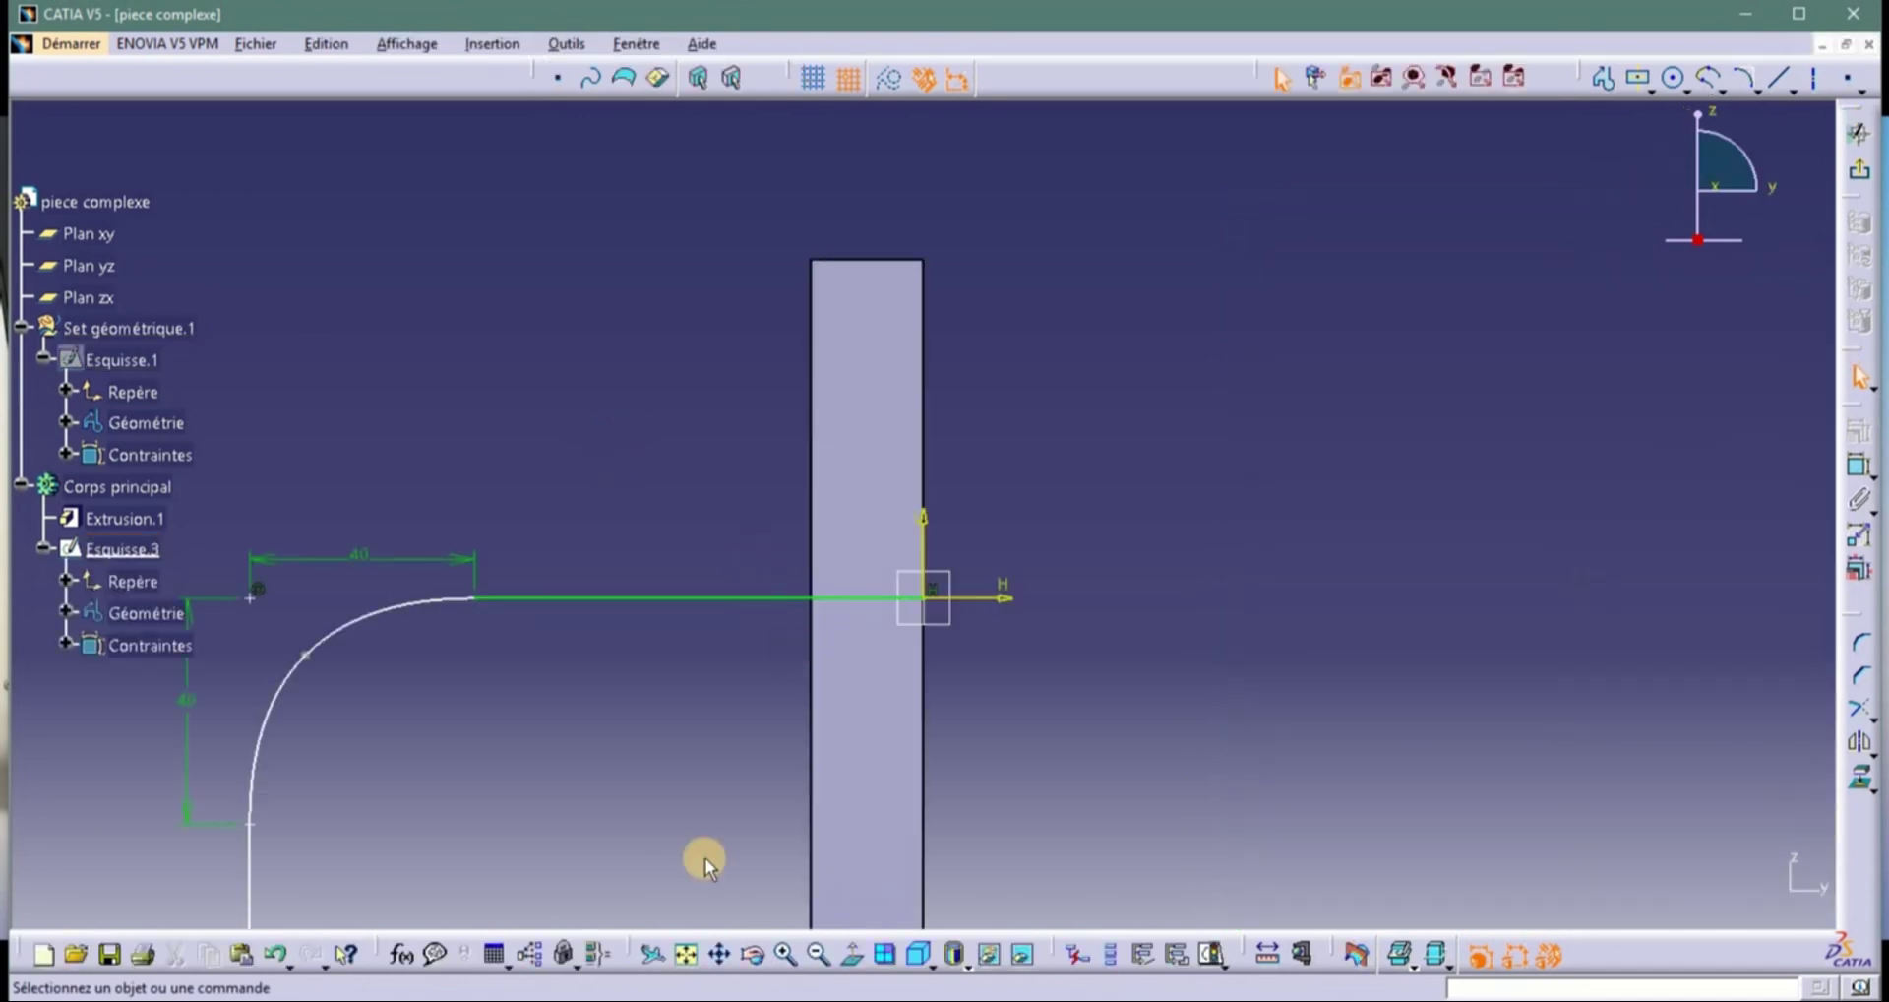
{"action": "left_click", "coordinate": [687, 955]}
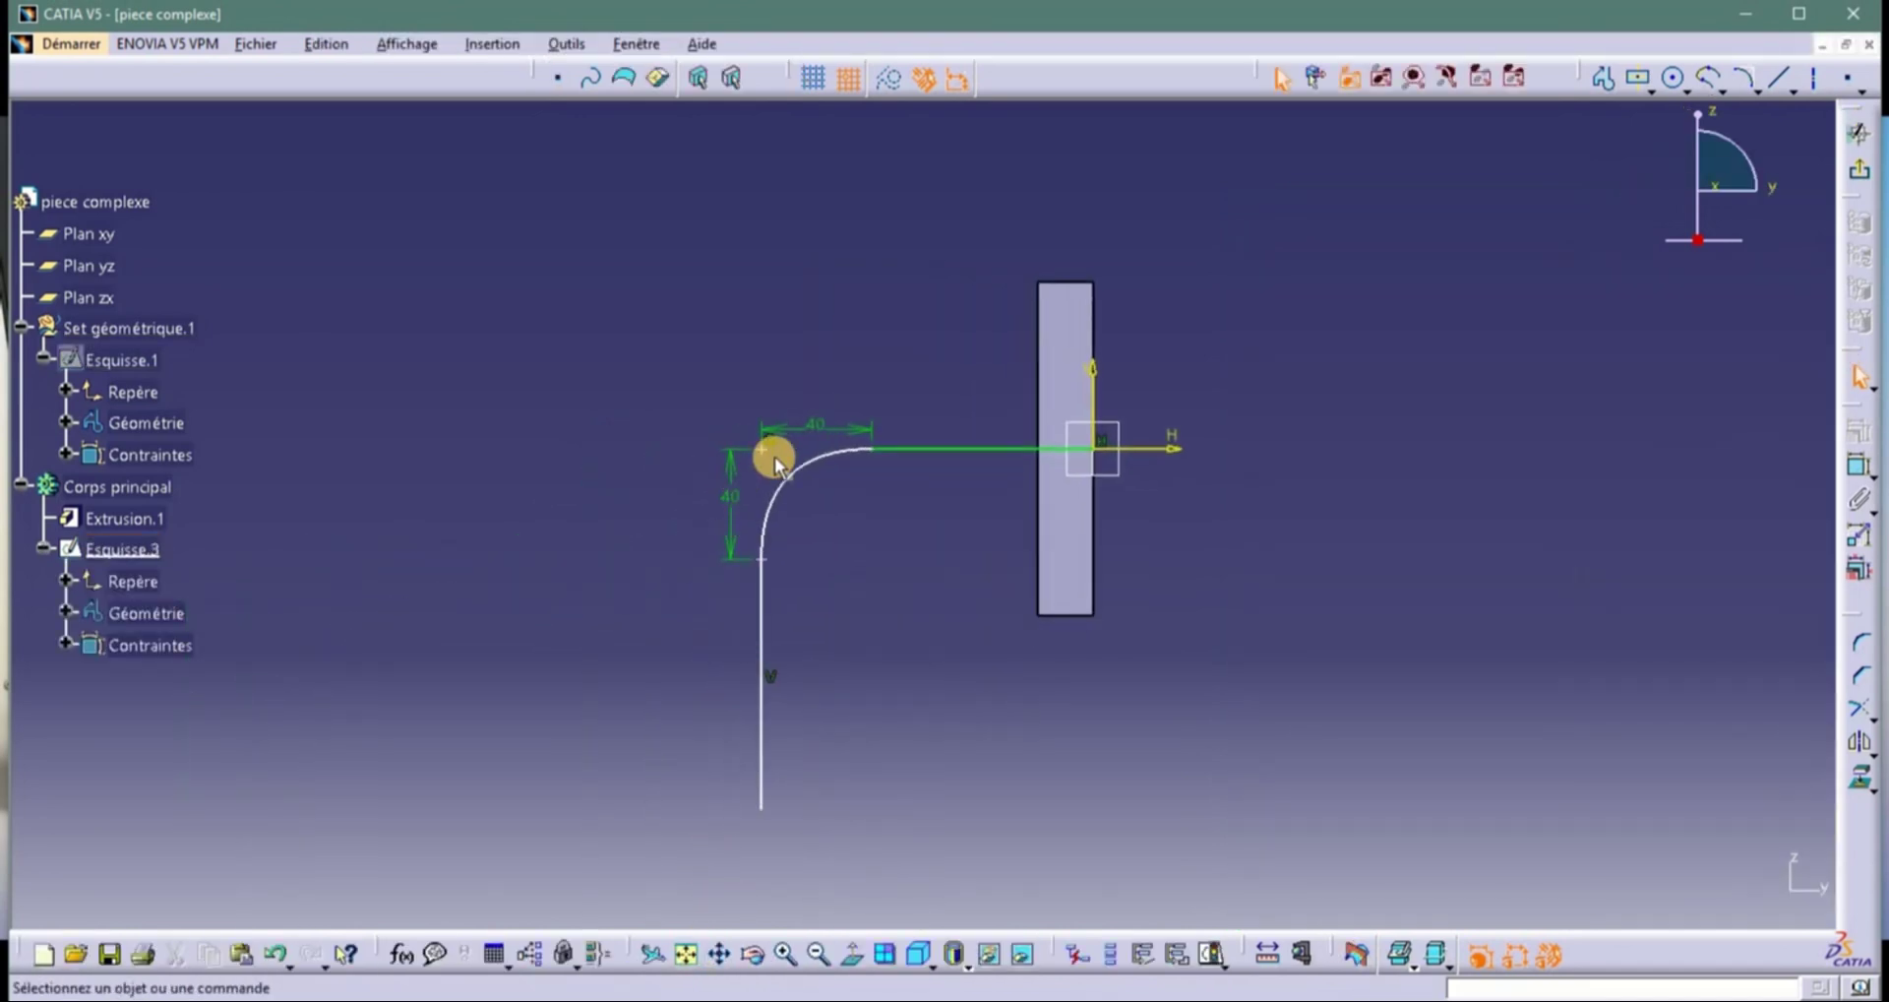
{"action": "left_click_drag", "start_coordinate": [776, 457], "coordinate": [841, 468]}
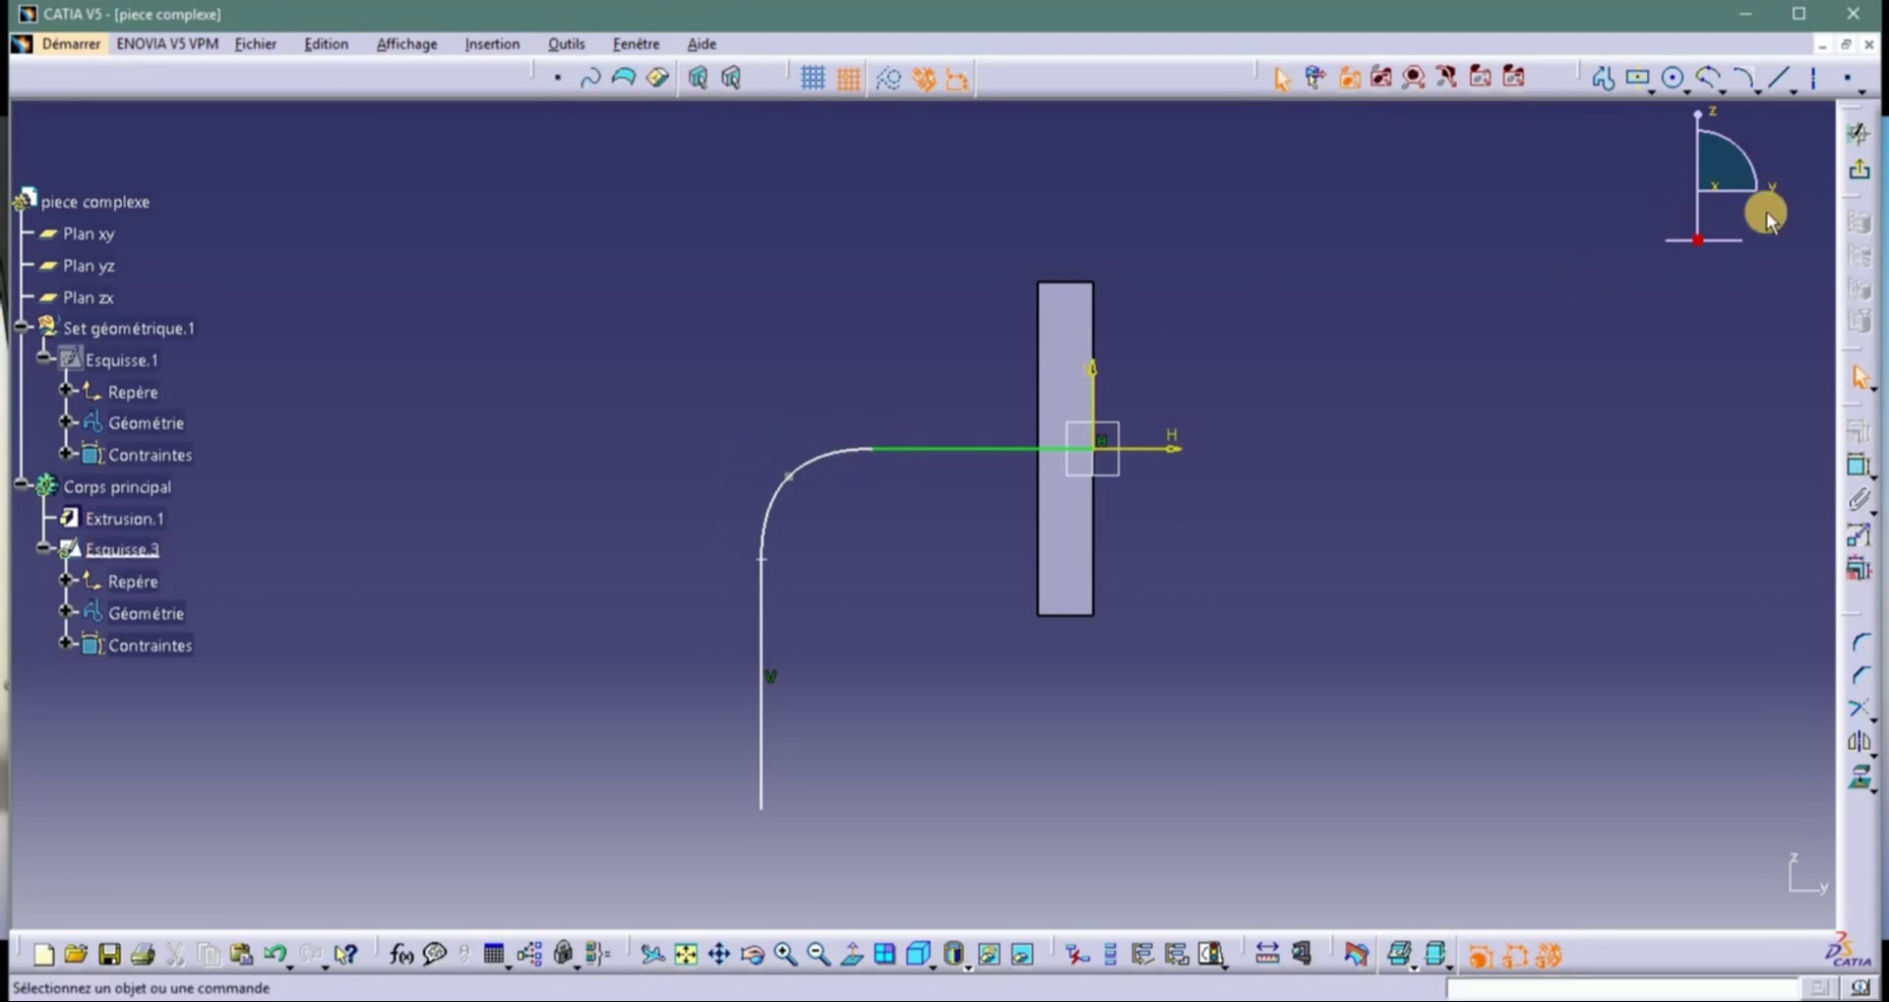
{"action": "left_click", "coordinate": [1271, 457]}
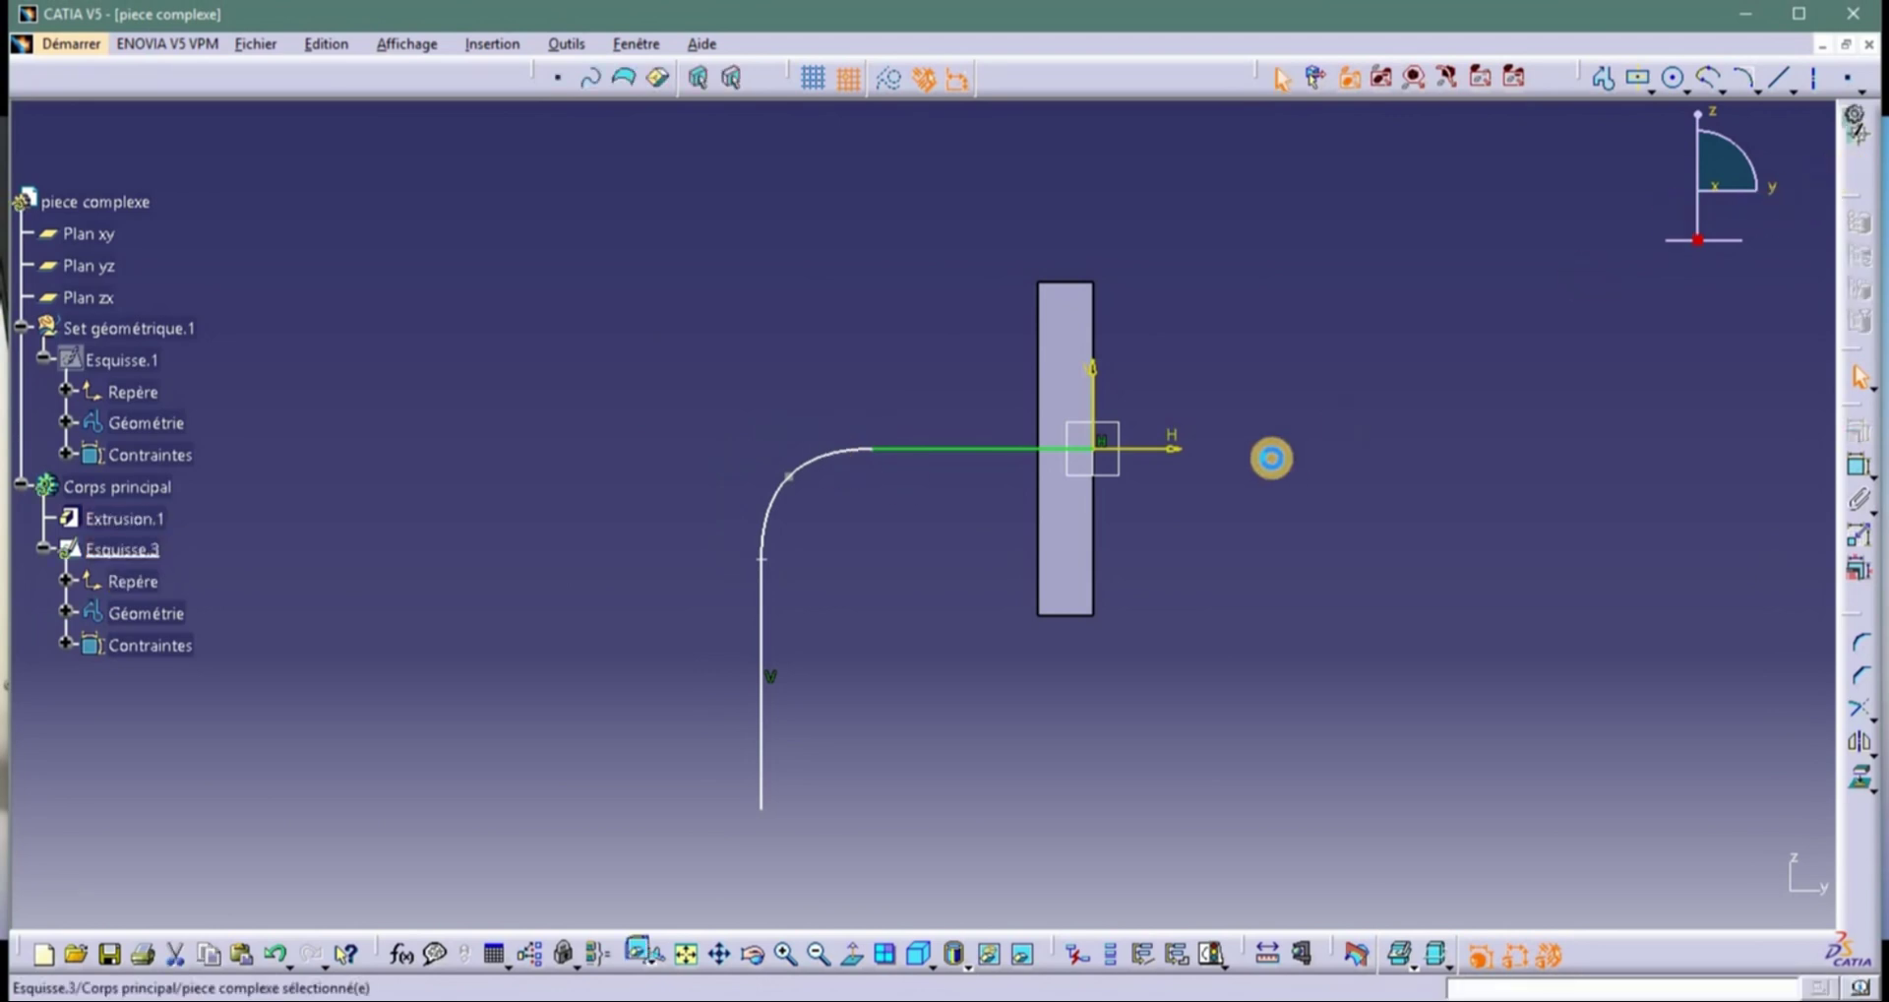
{"action": "left_click", "coordinate": [1271, 457]}
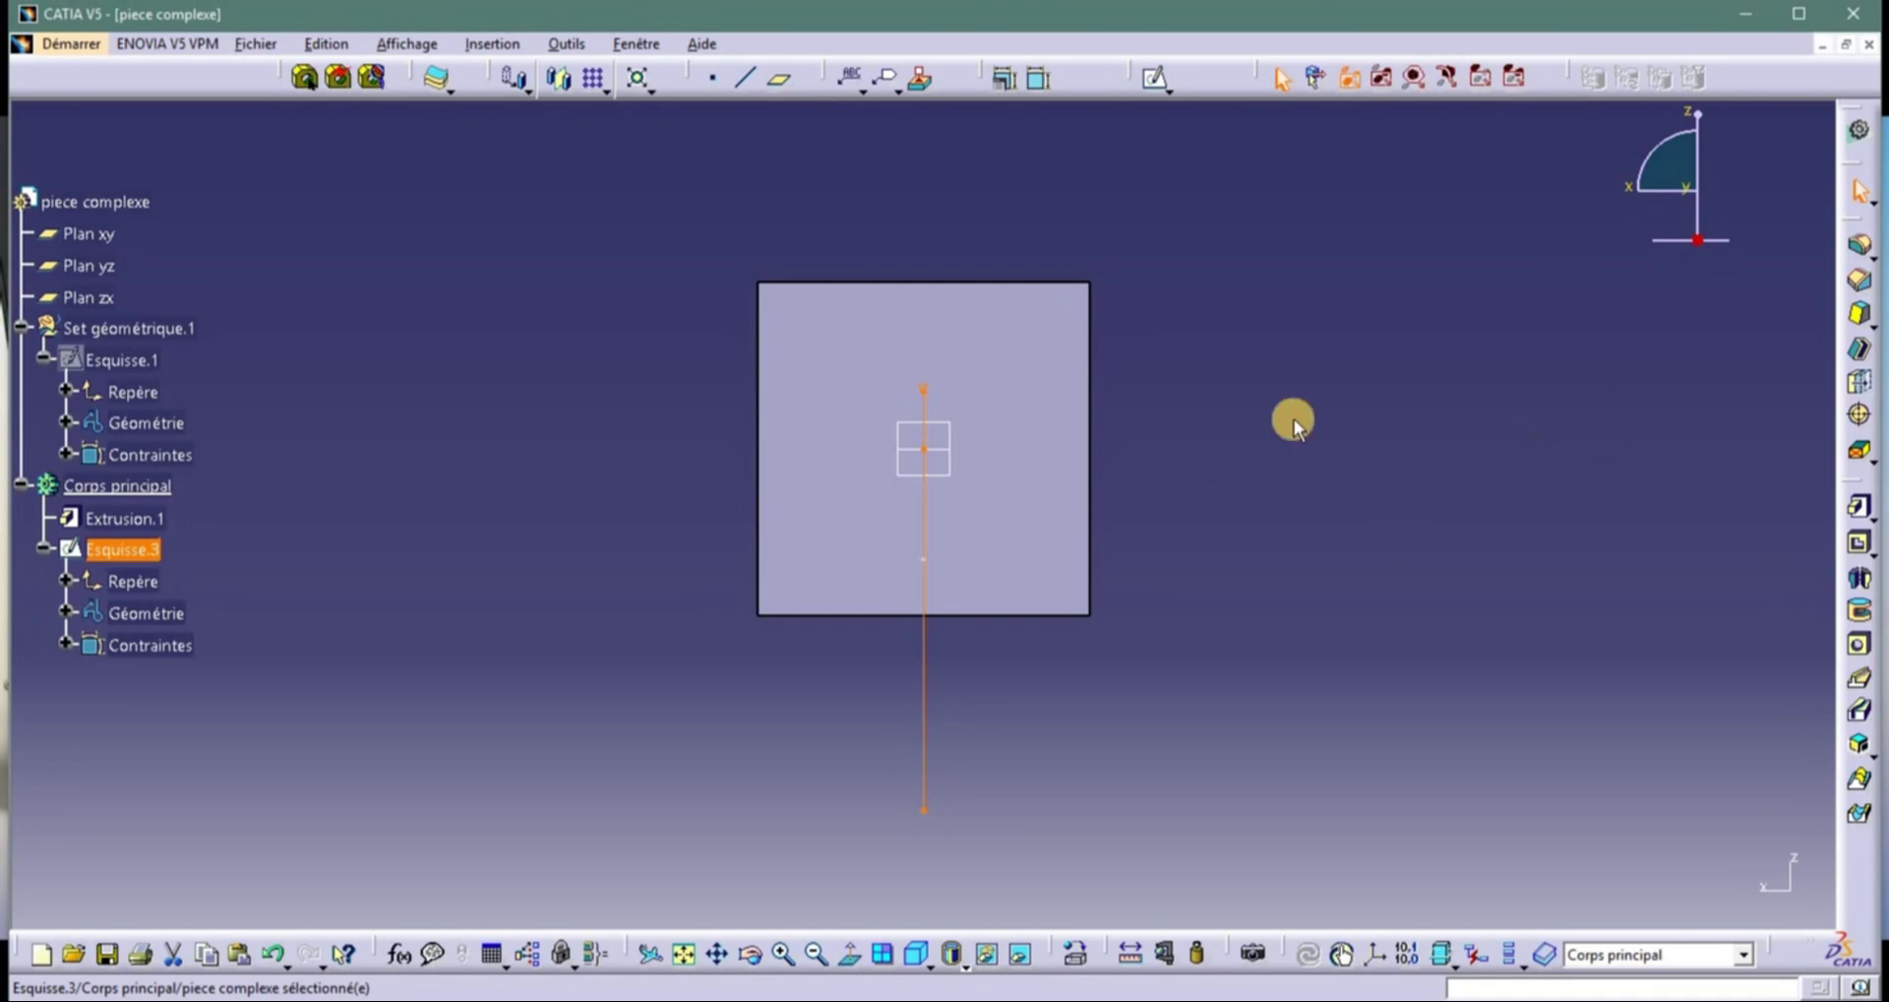
{"action": "middle_click_drag", "start_coordinate": [1293, 423], "coordinate": [936, 473]}
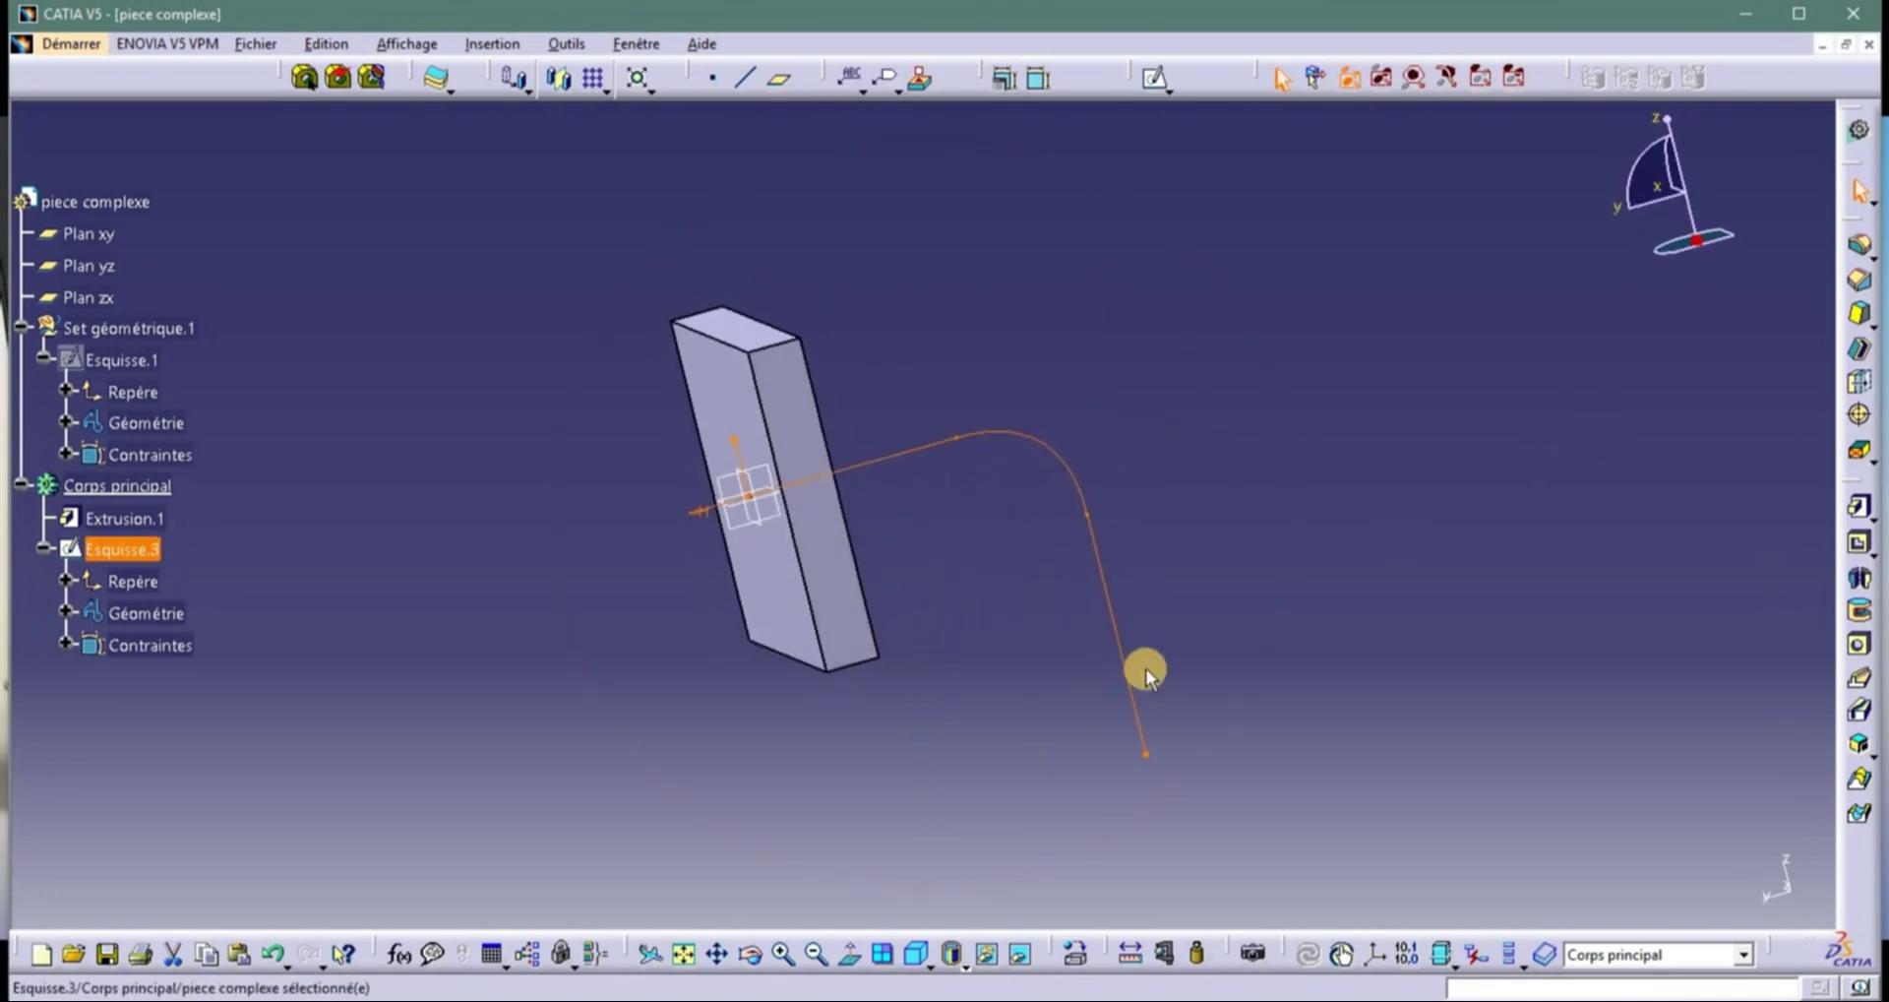
Define Set géométrique.1 as the work object.
{"action": "left_click", "coordinate": [754, 502]}
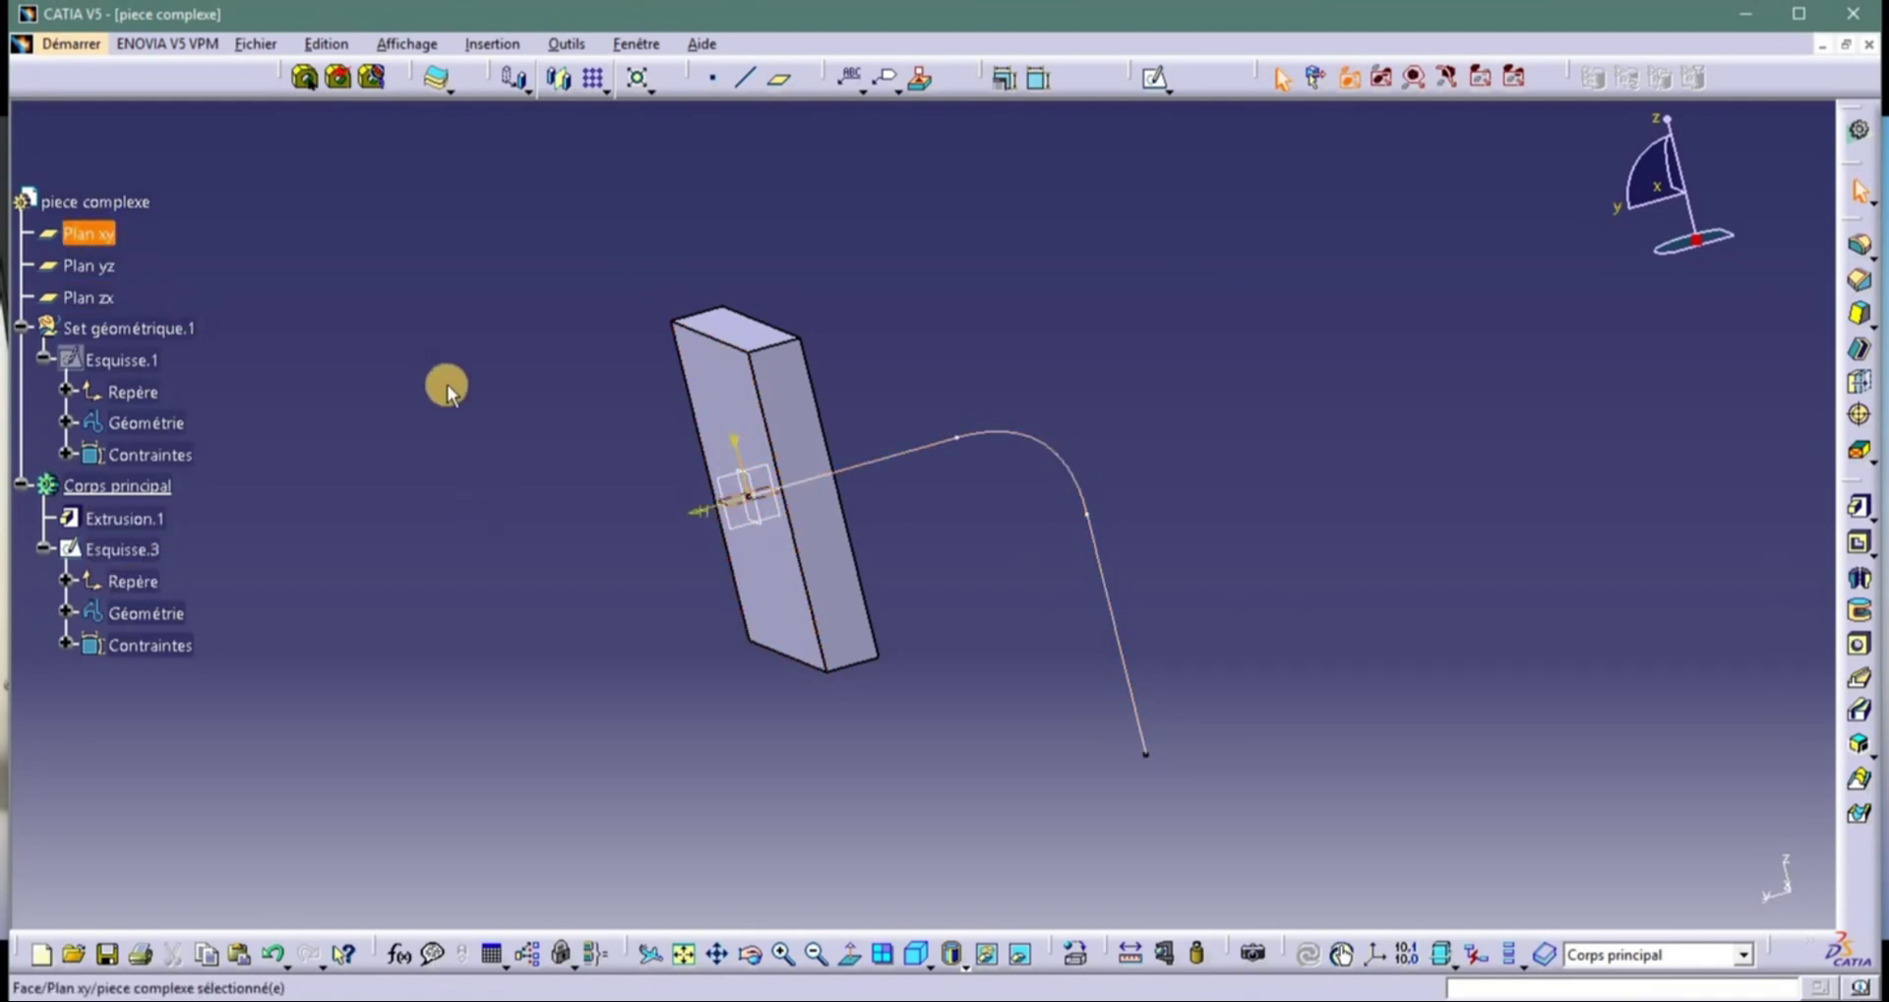
{"action": "left_click", "coordinate": [133, 327]}
{"action": "right_click", "coordinate": [133, 328]}
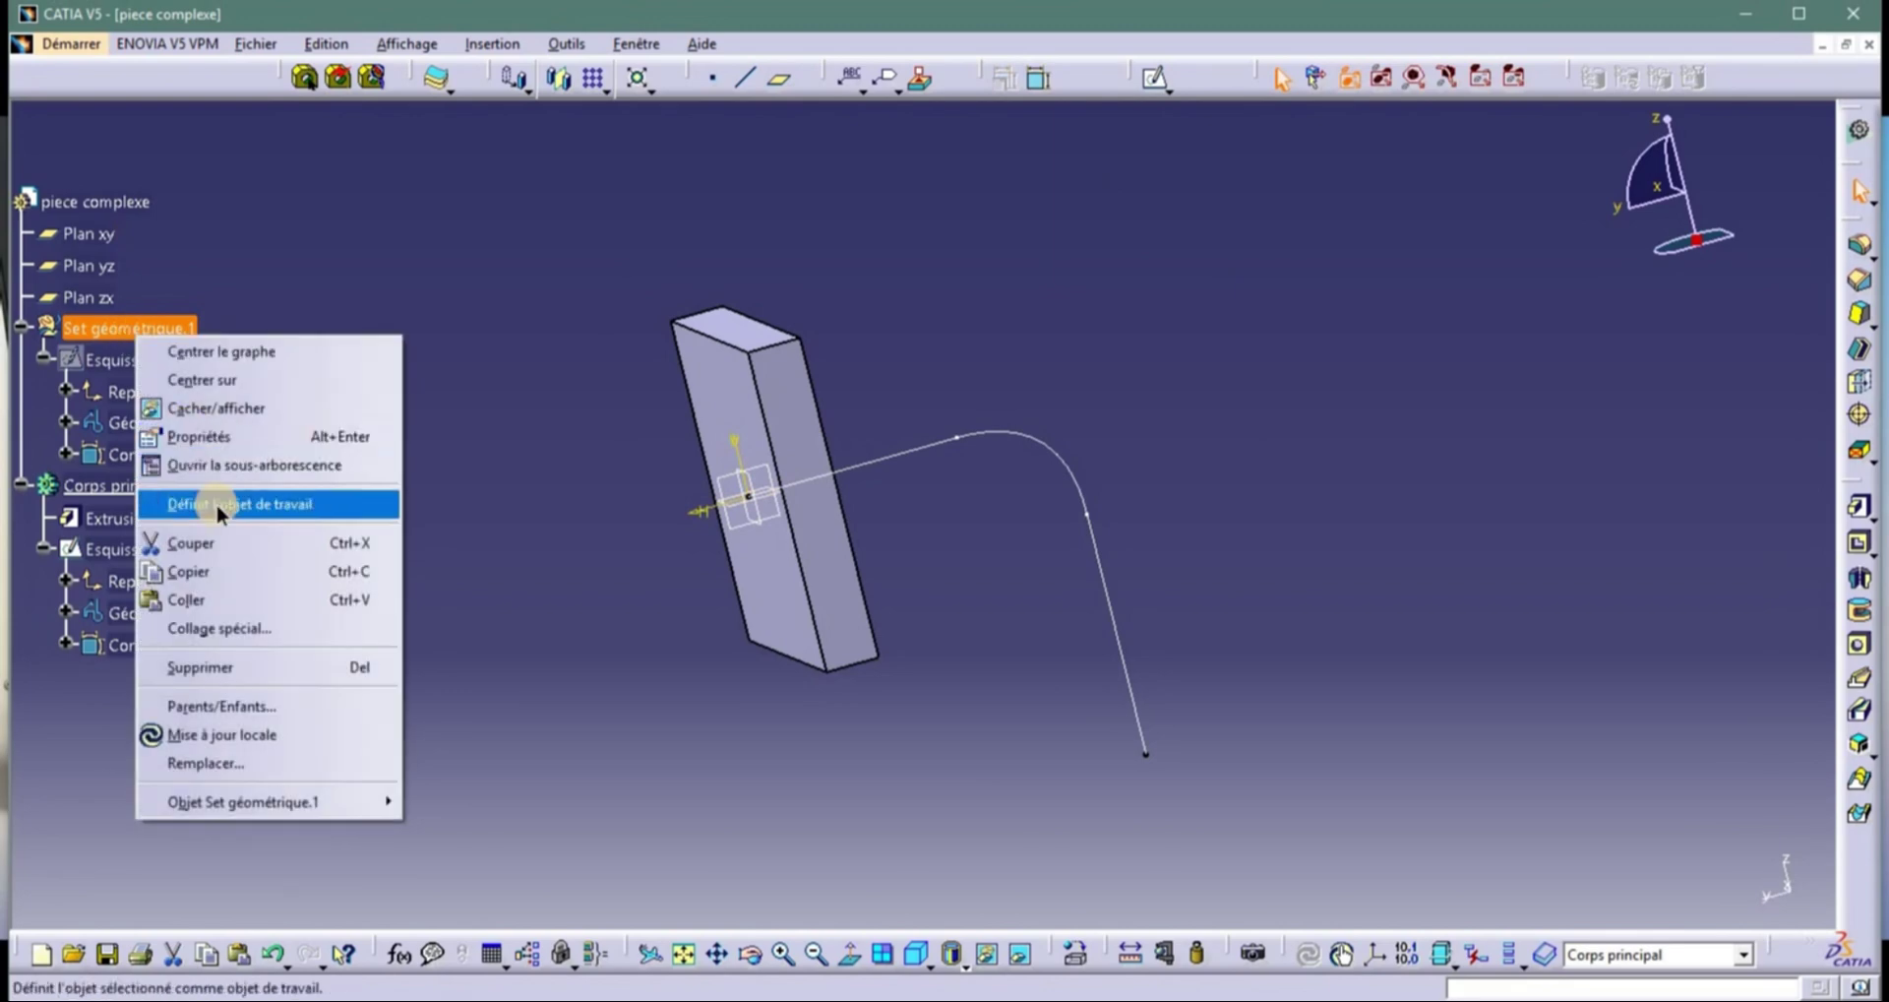
{"action": "left_click", "coordinate": [246, 384]}
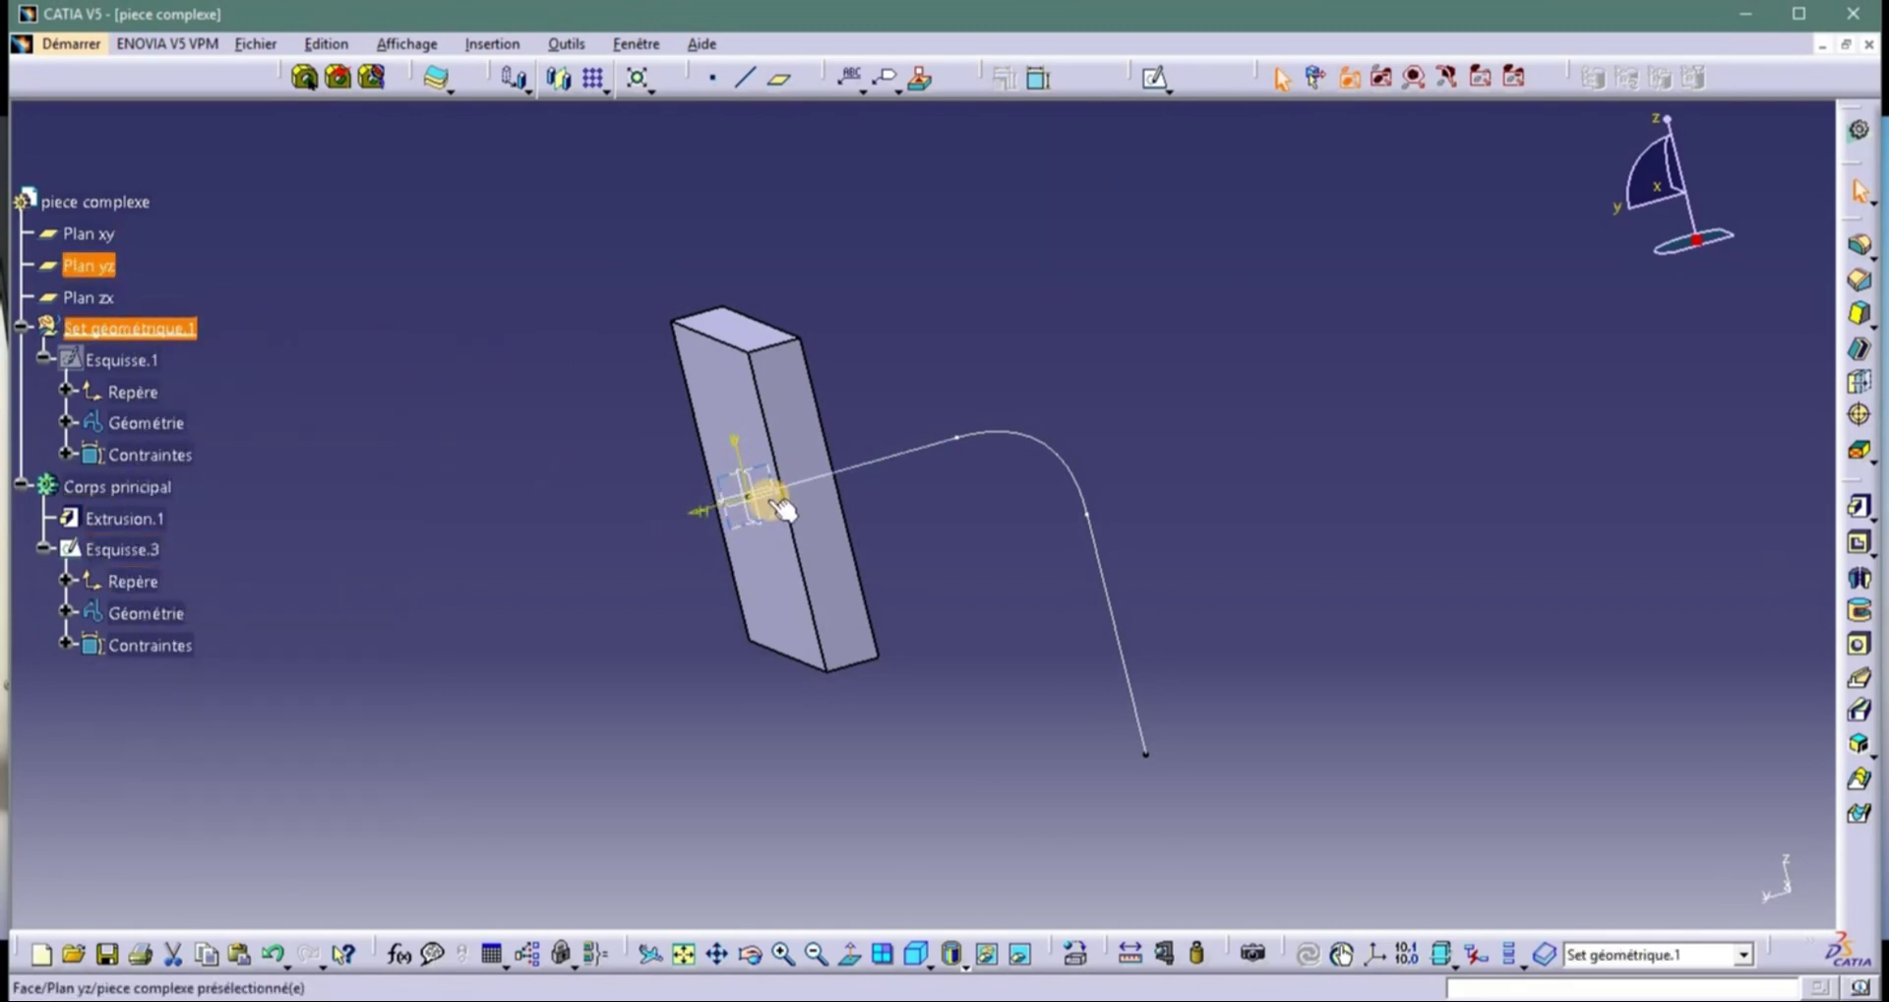
Create a plane parallel to Plan xy through the lower end point of the path's vertical line.
{"action": "left_click", "coordinate": [704, 549]}
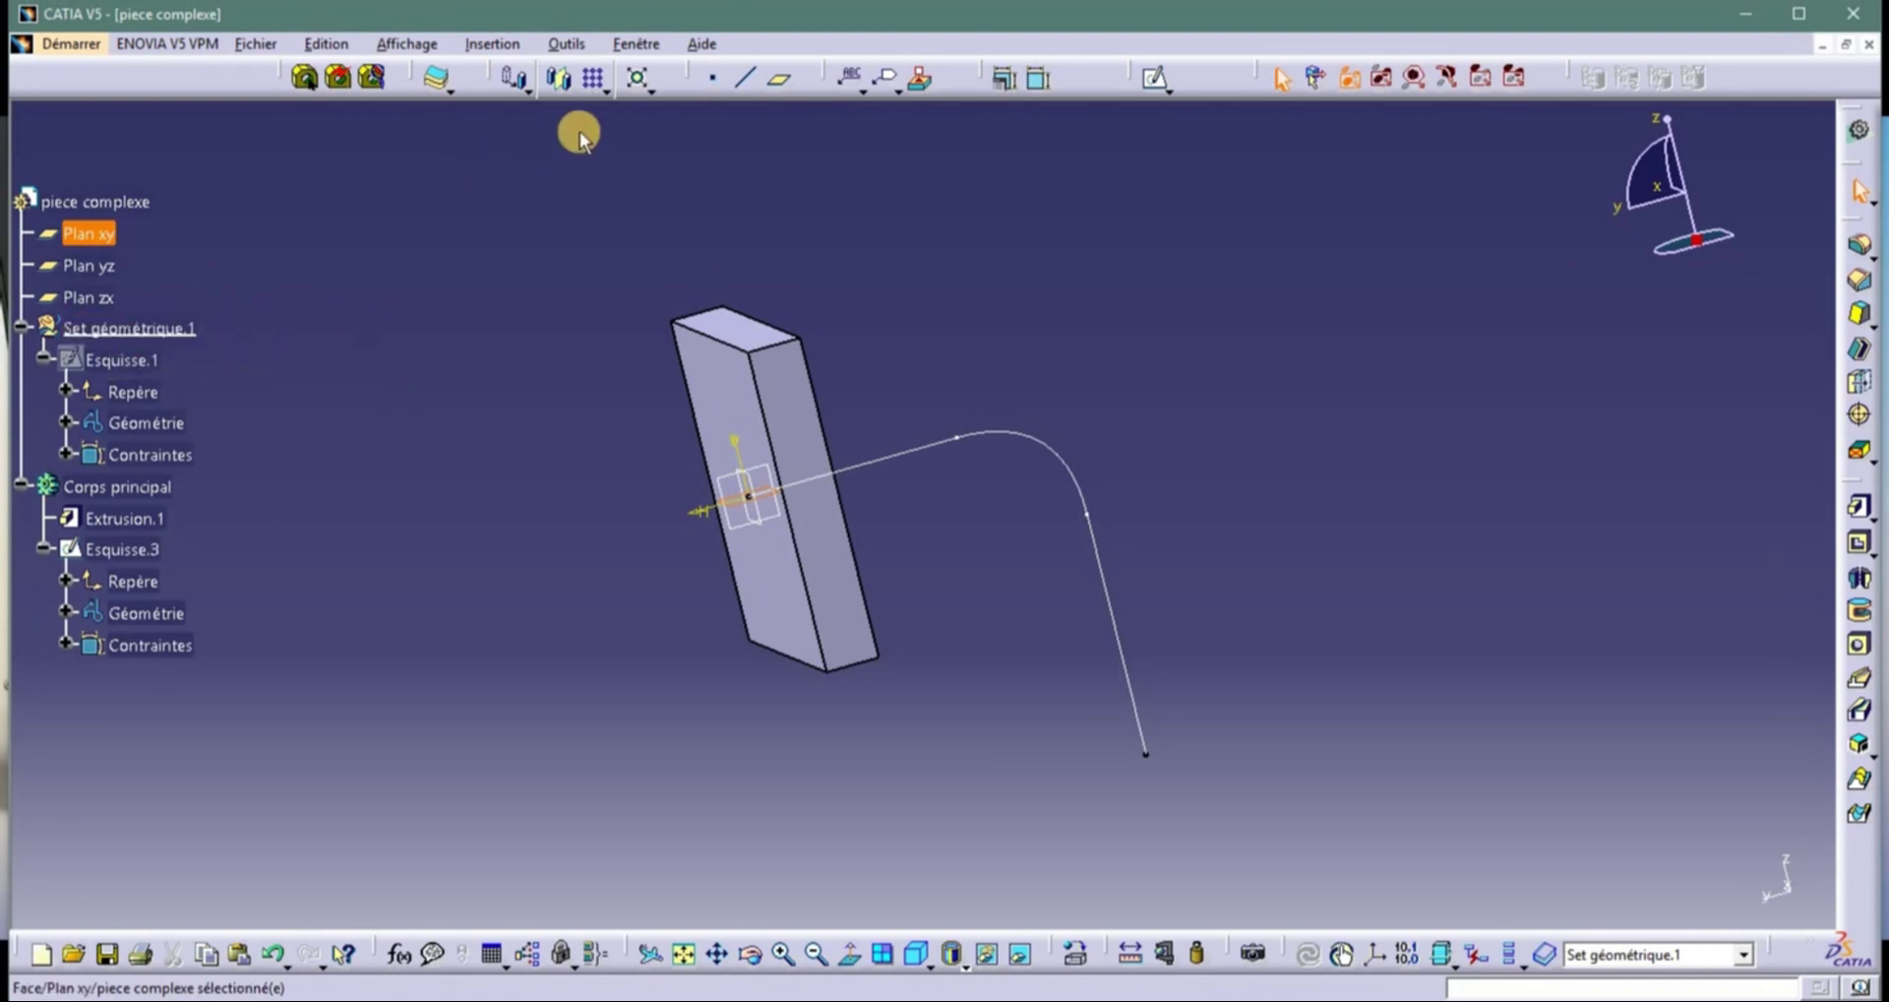
{"action": "left_click", "coordinate": [779, 78]}
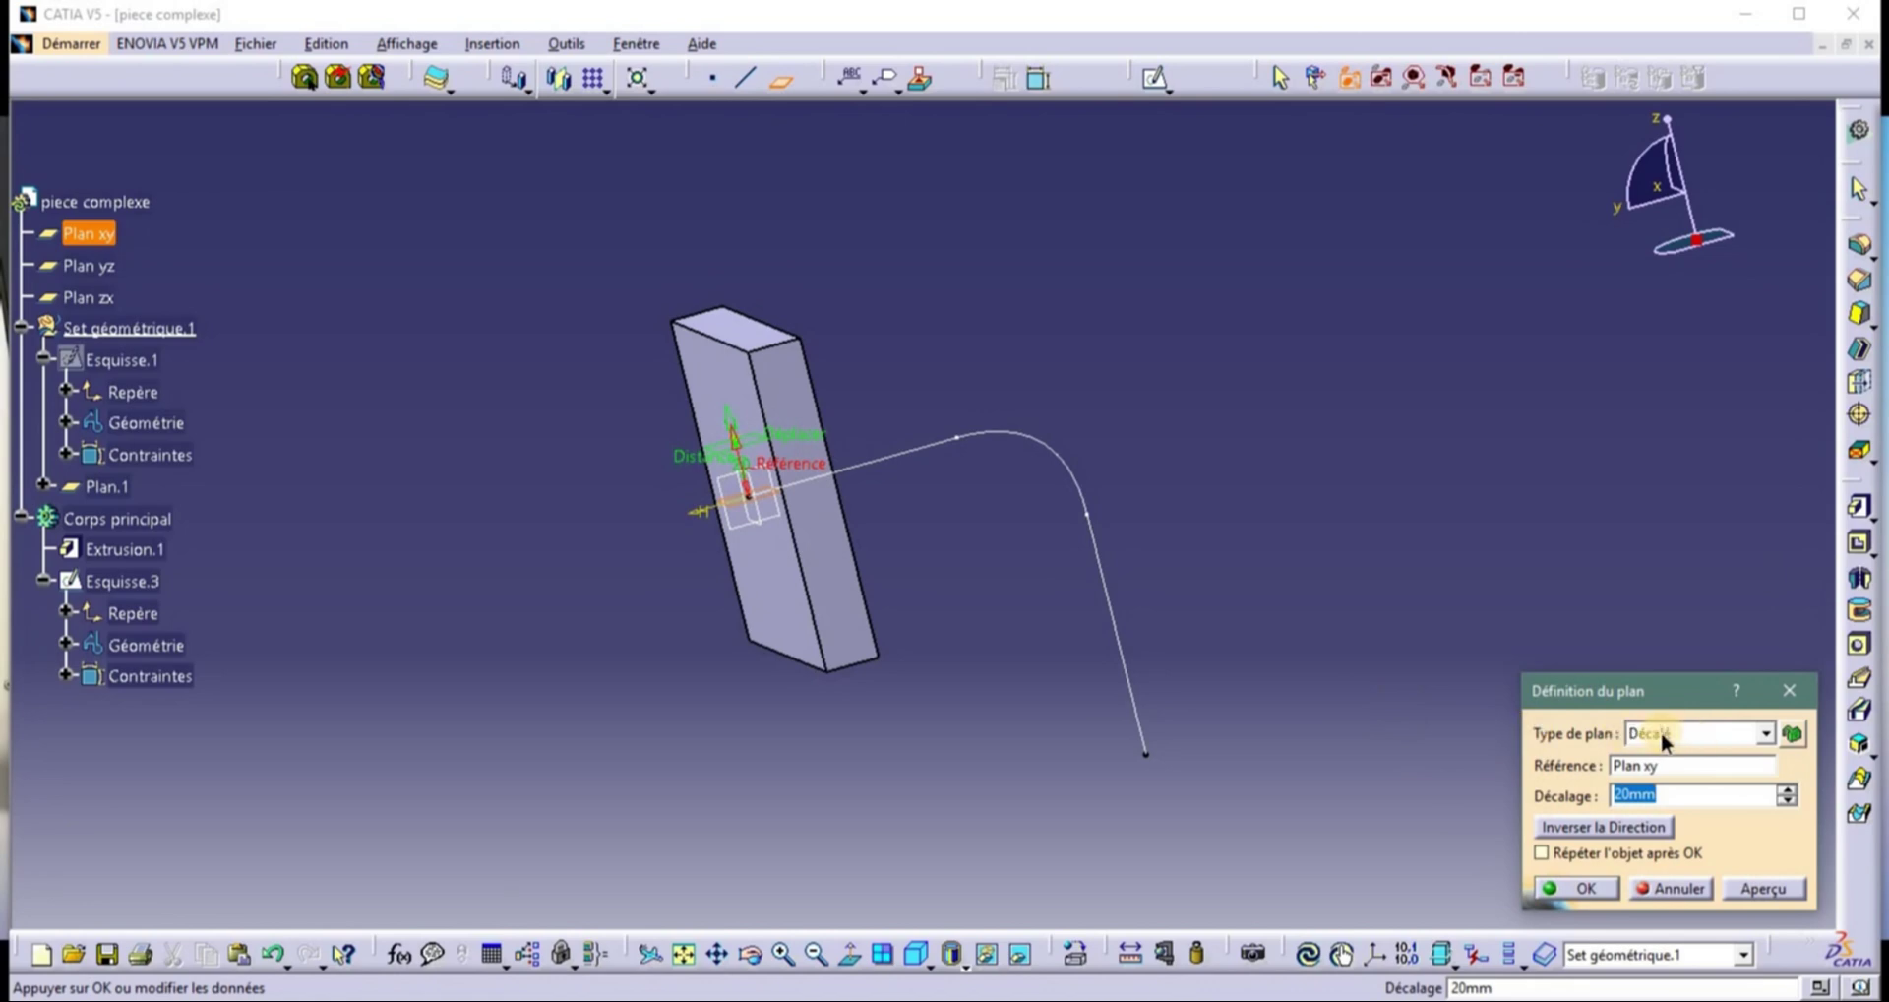
{"action": "left_click", "coordinate": [1763, 734]}
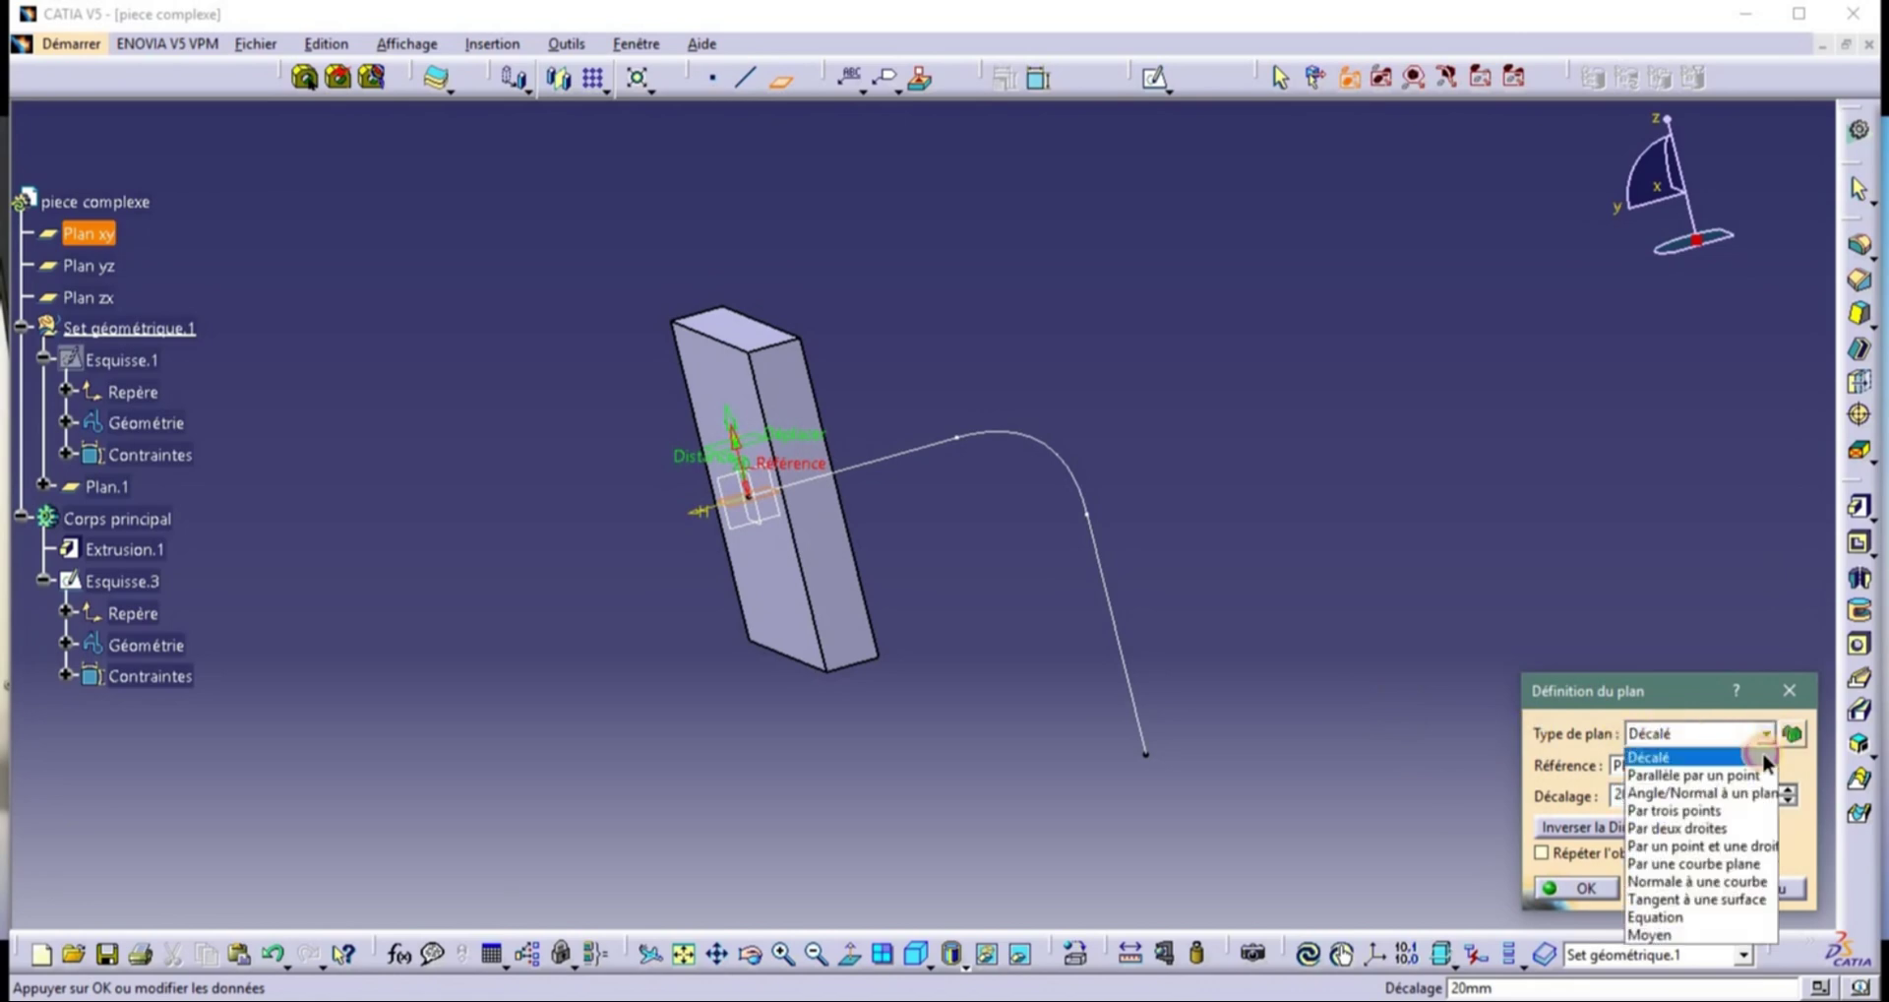
{"action": "left_click", "coordinate": [1708, 775]}
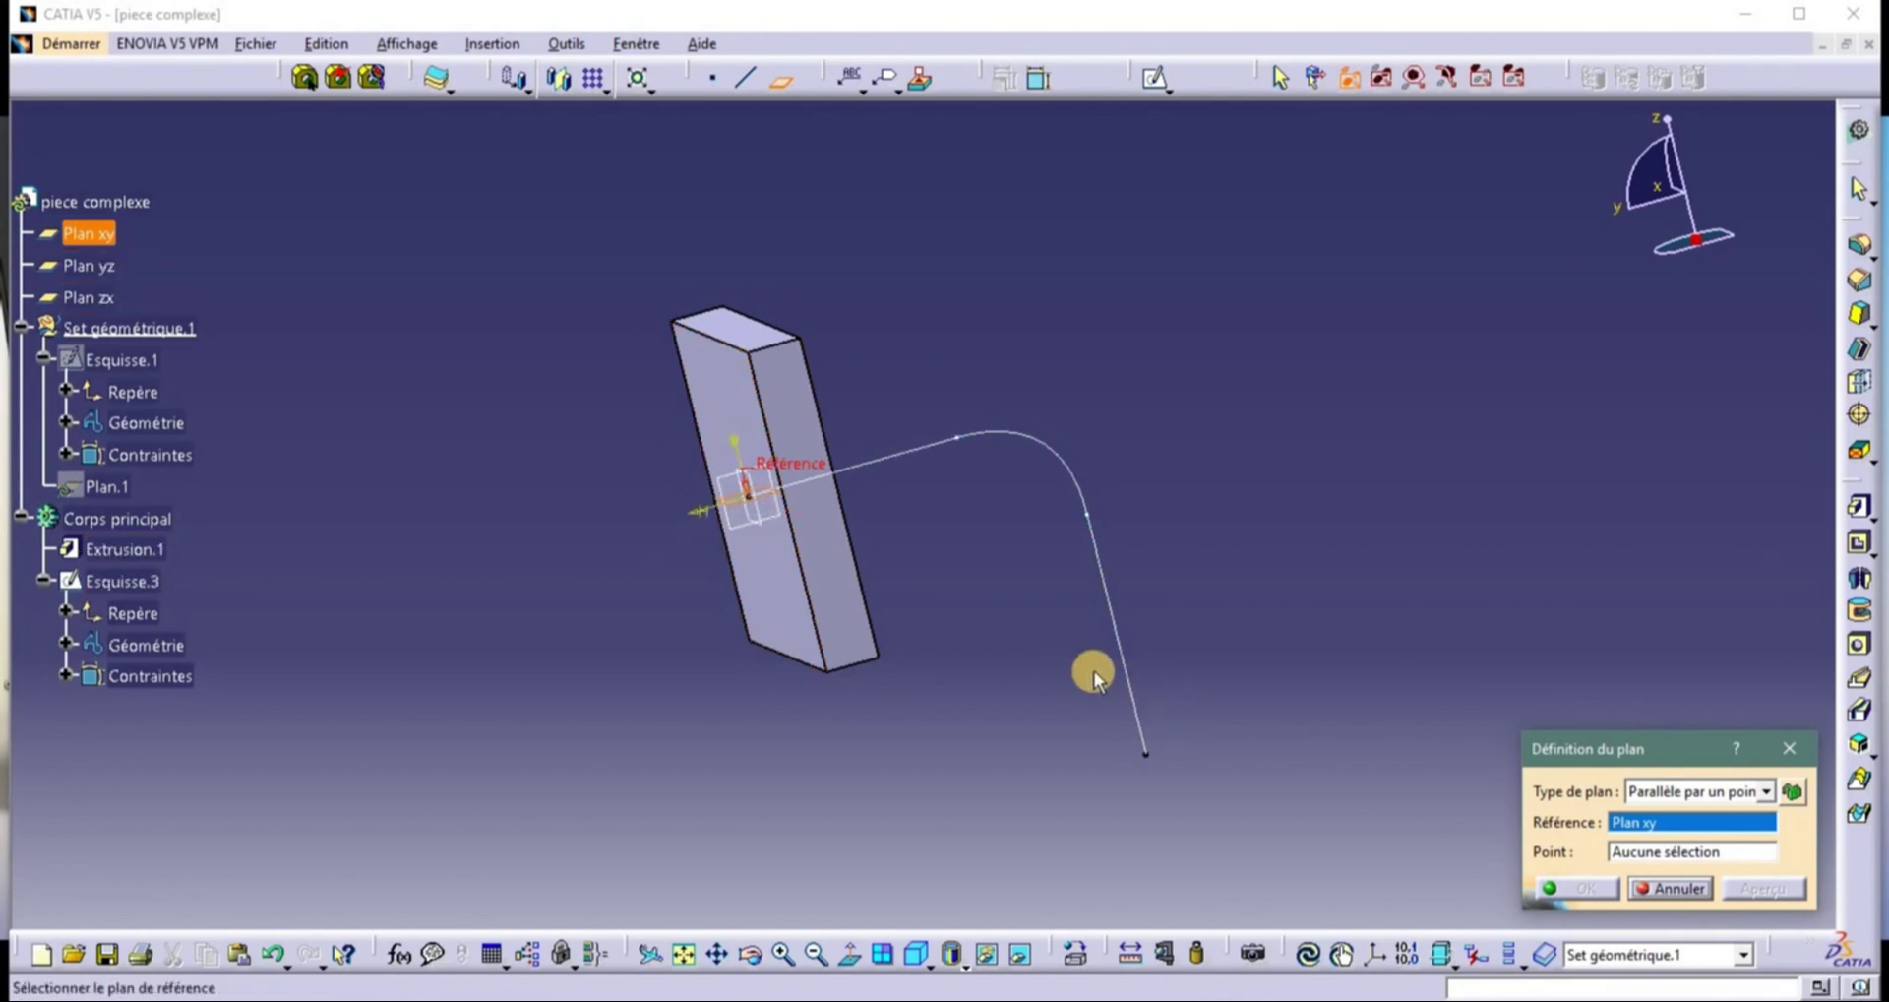
{"action": "left_click", "coordinate": [1618, 852]}
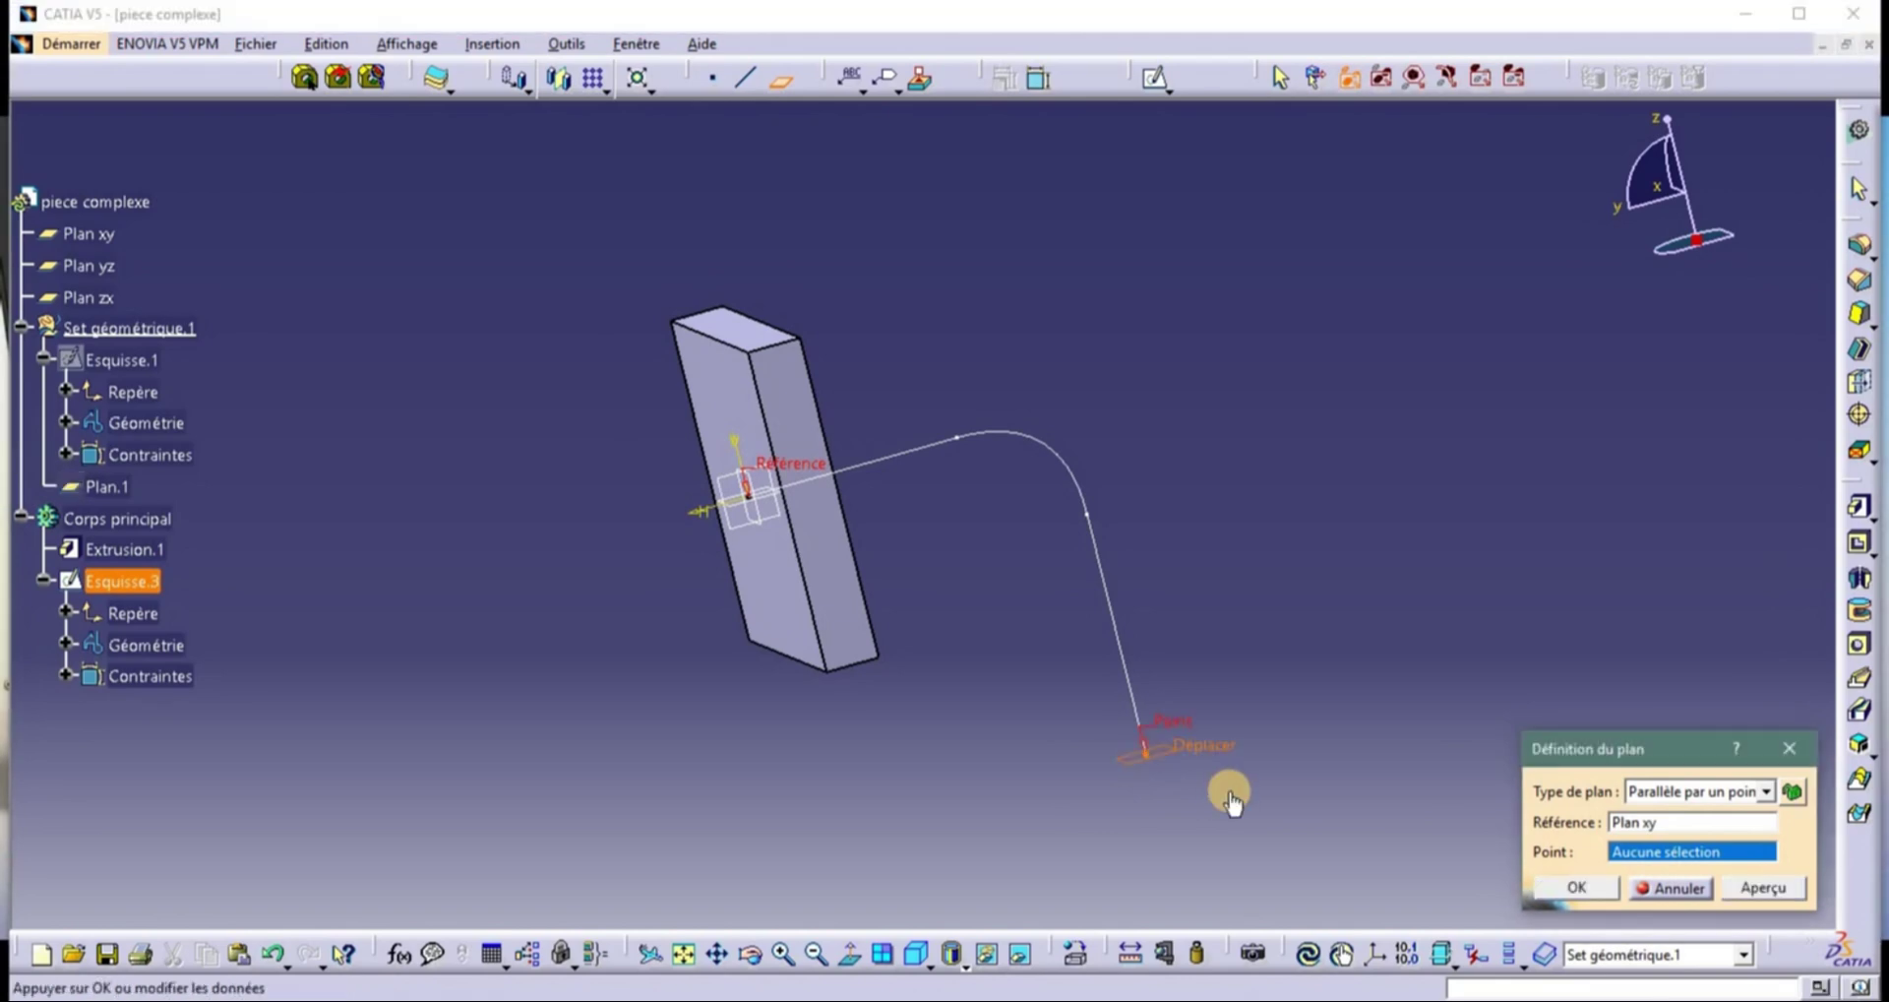
{"action": "left_click", "coordinate": [1147, 757]}
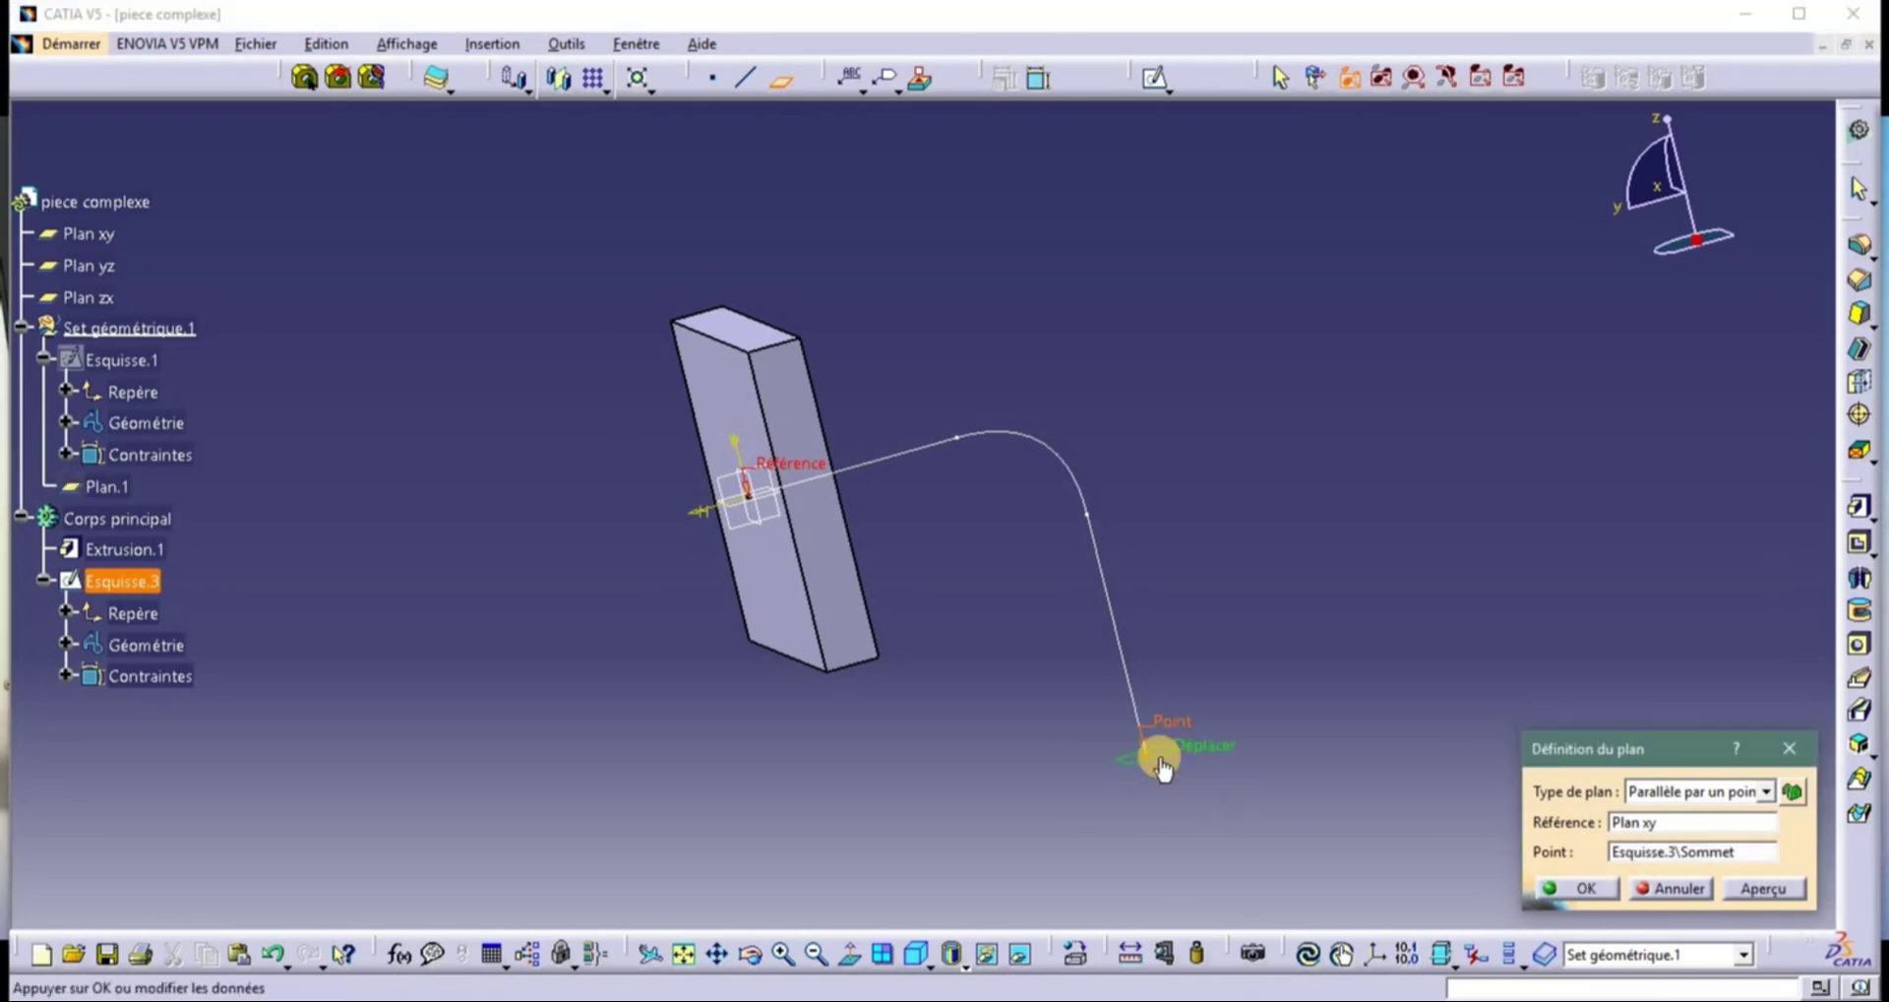
{"action": "left_click", "coordinate": [1589, 889]}
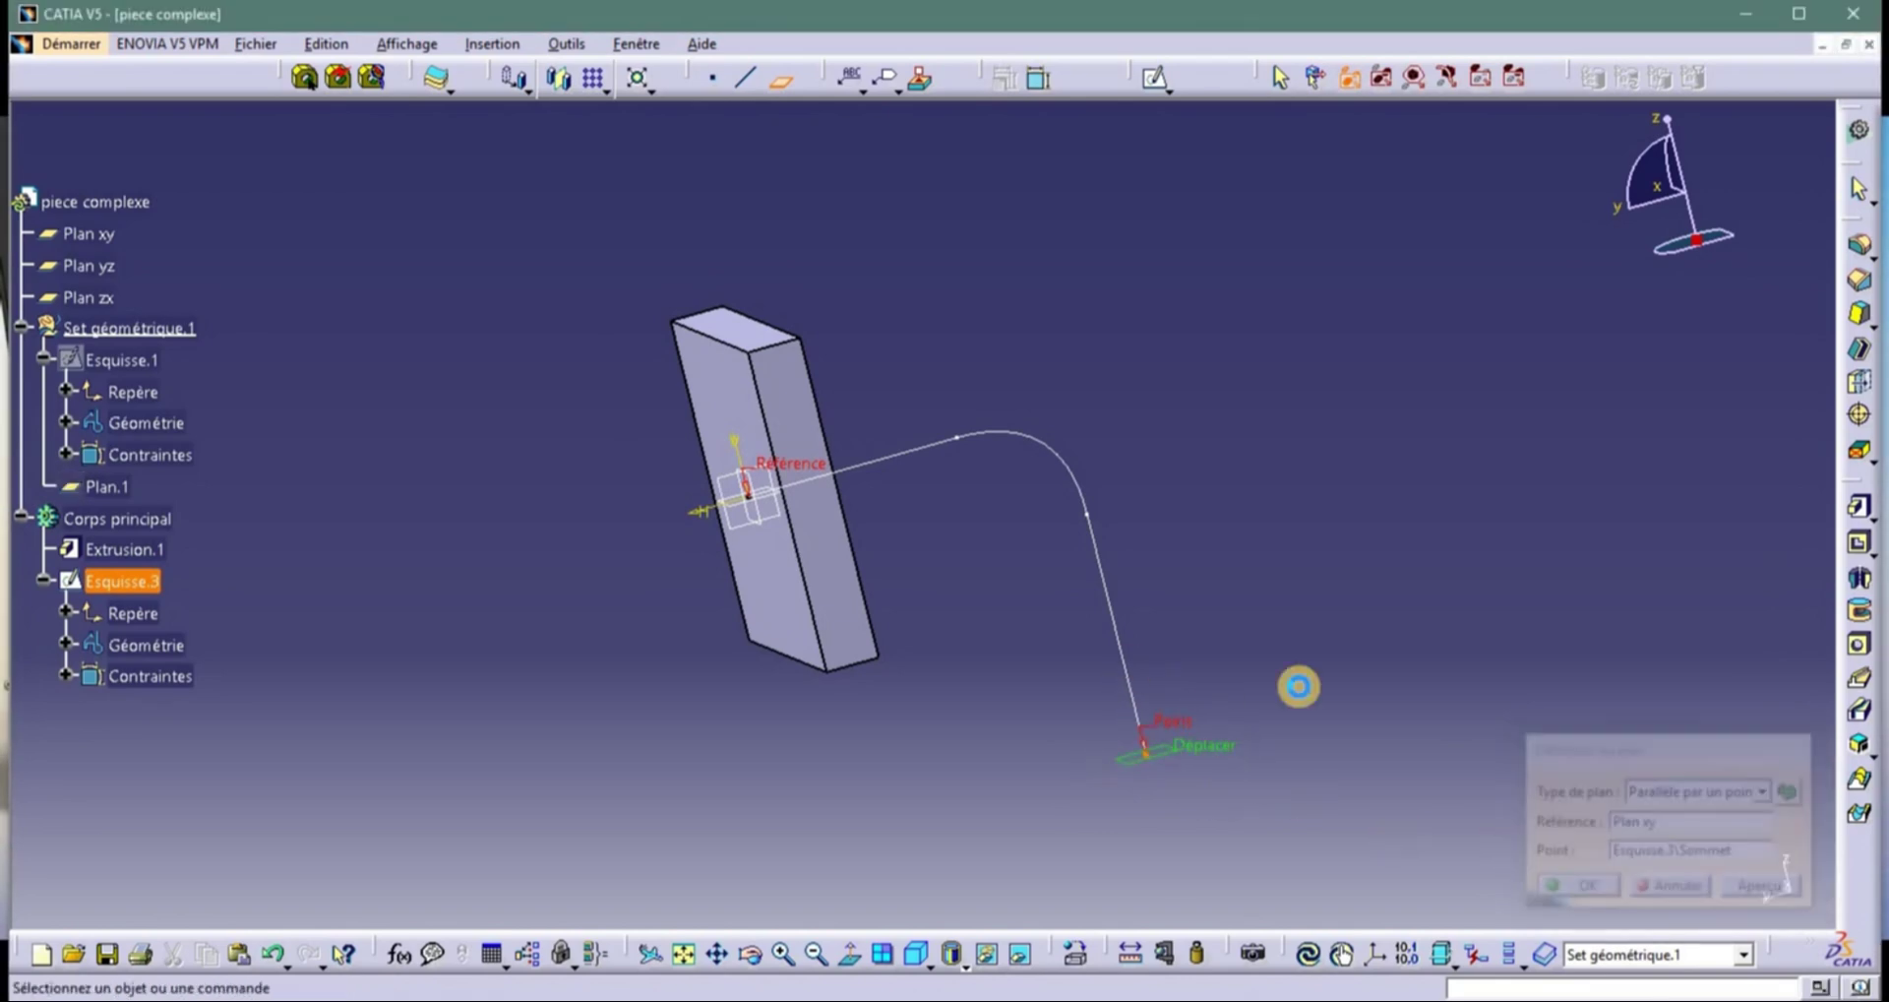
{"action": "left_click", "coordinate": [1169, 748]}
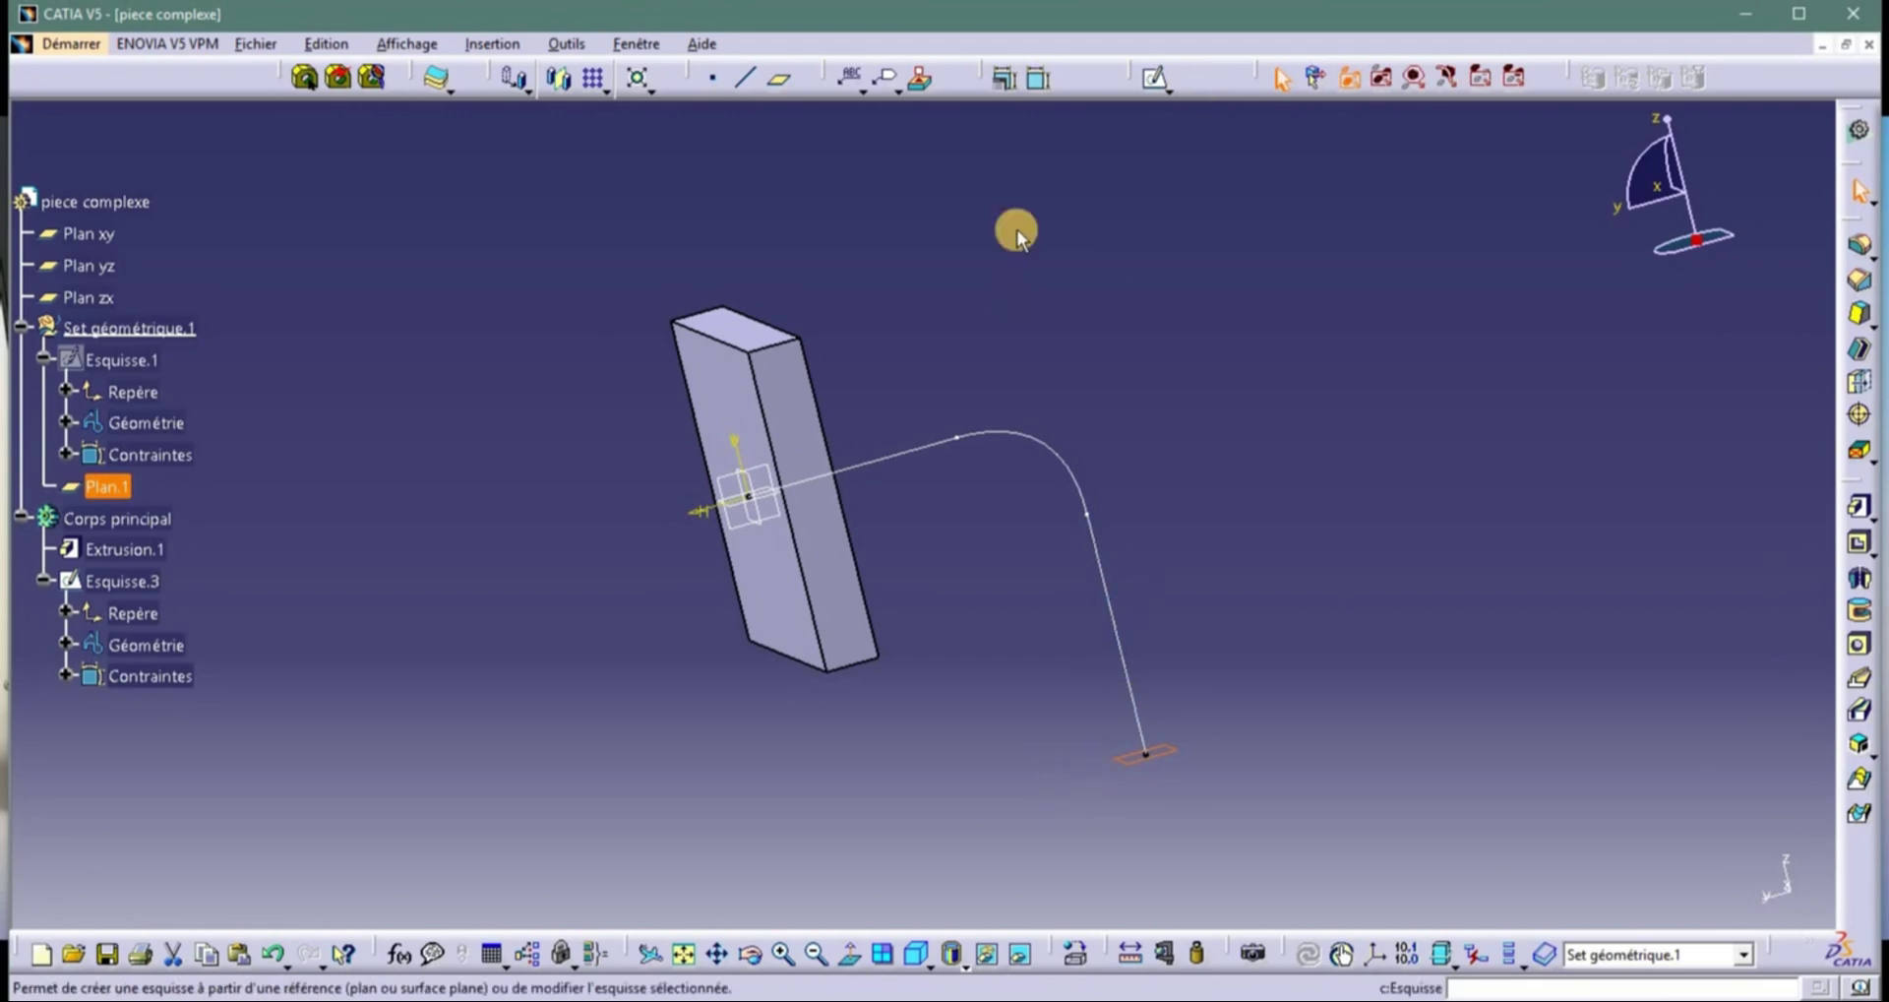
{"action": "left_click", "coordinate": [1152, 79]}
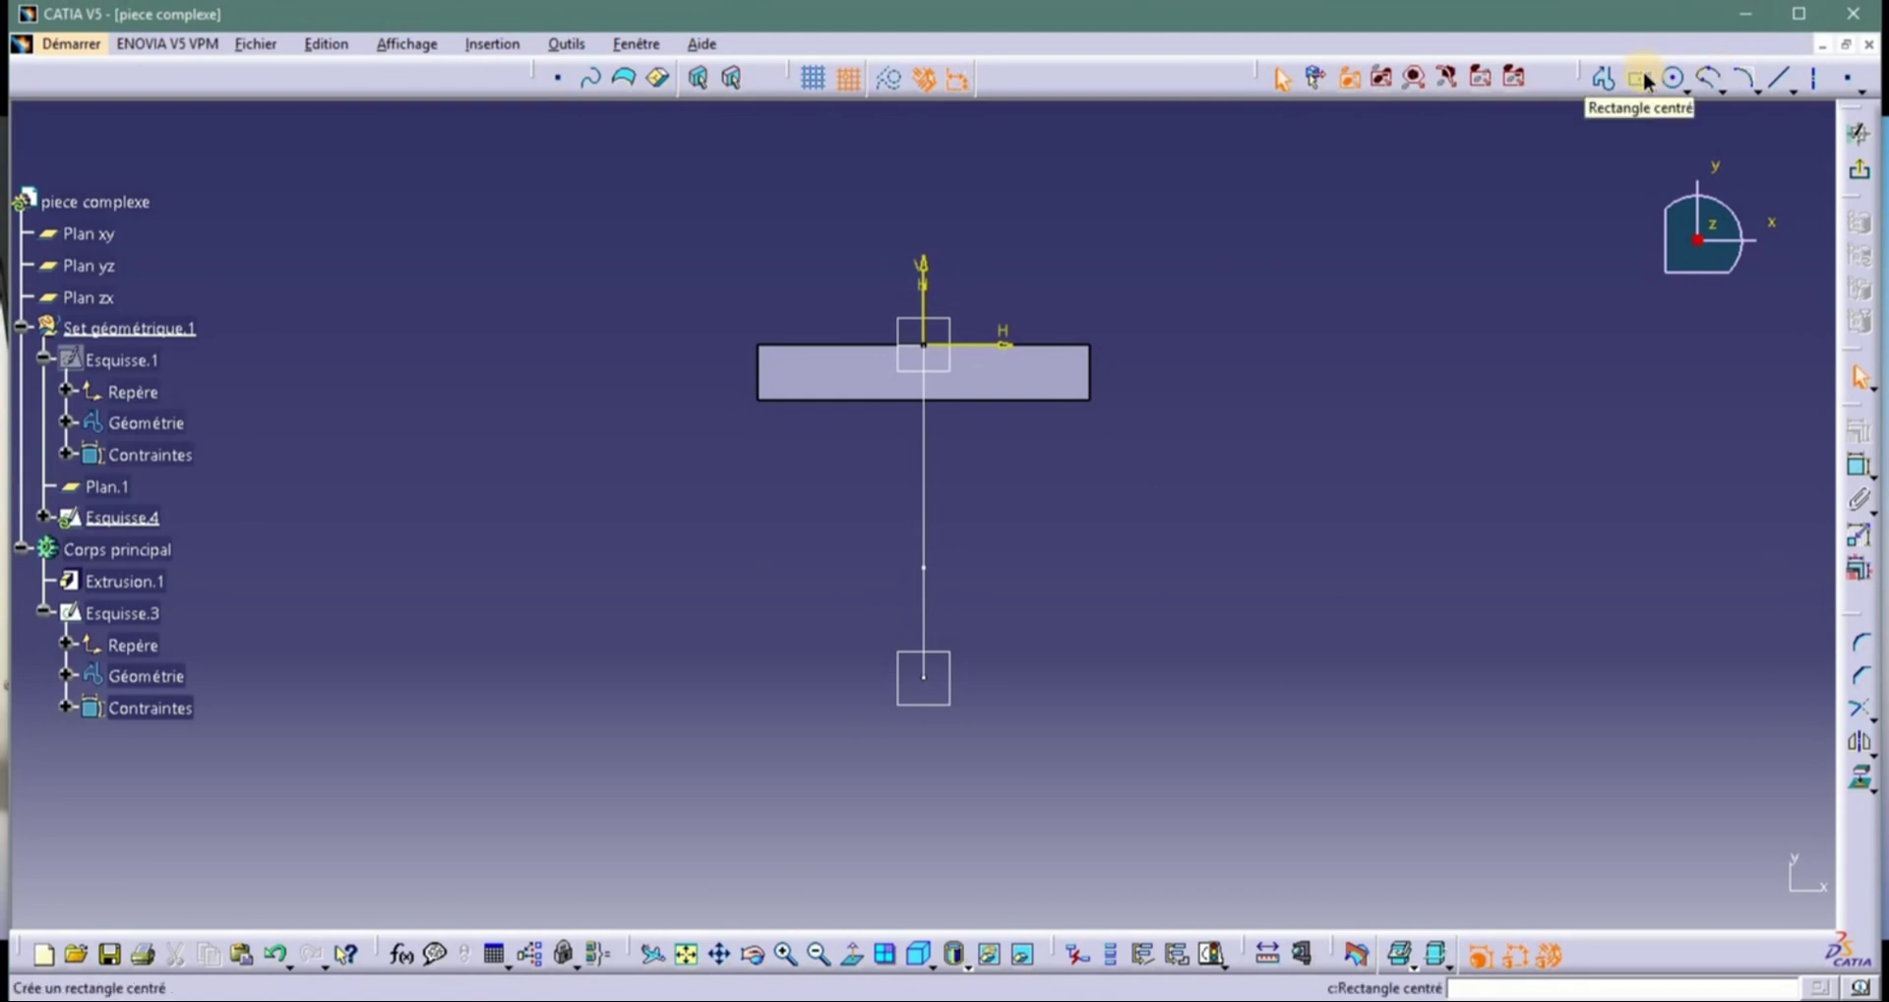
{"action": "left_click", "coordinate": [1859, 134]}
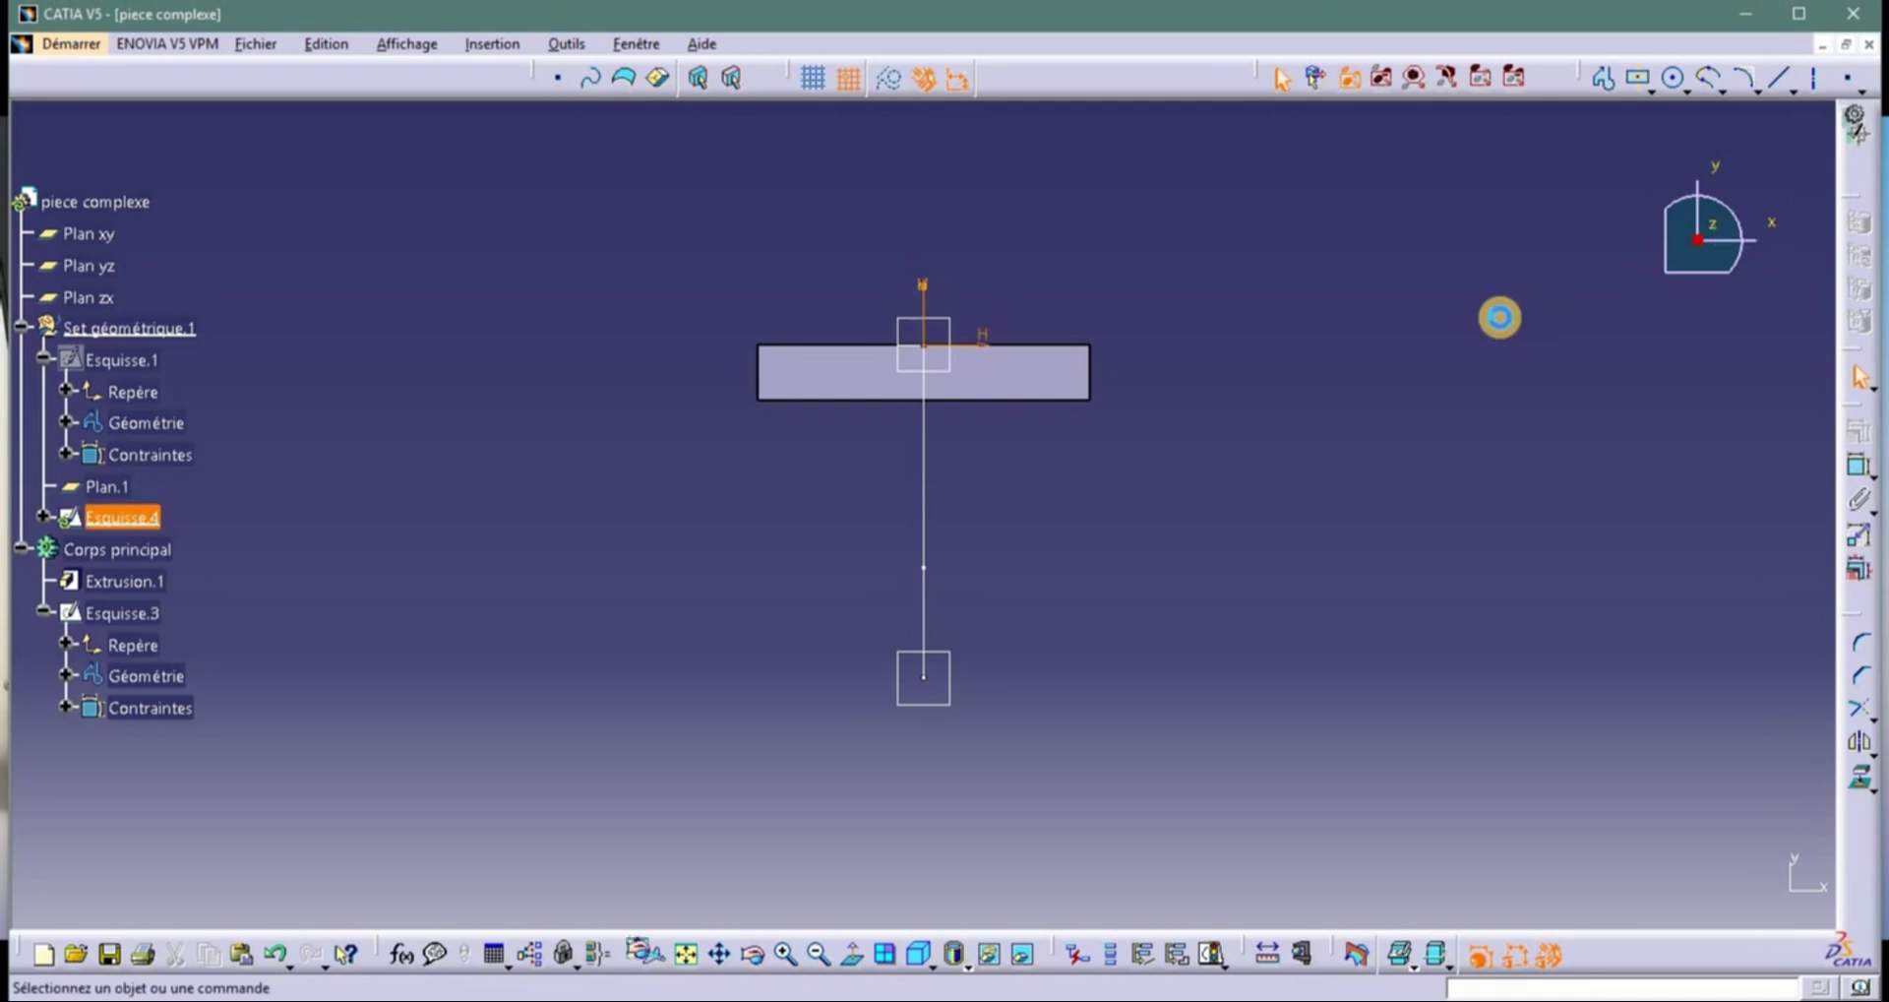
{"action": "left_click", "coordinate": [118, 517]}
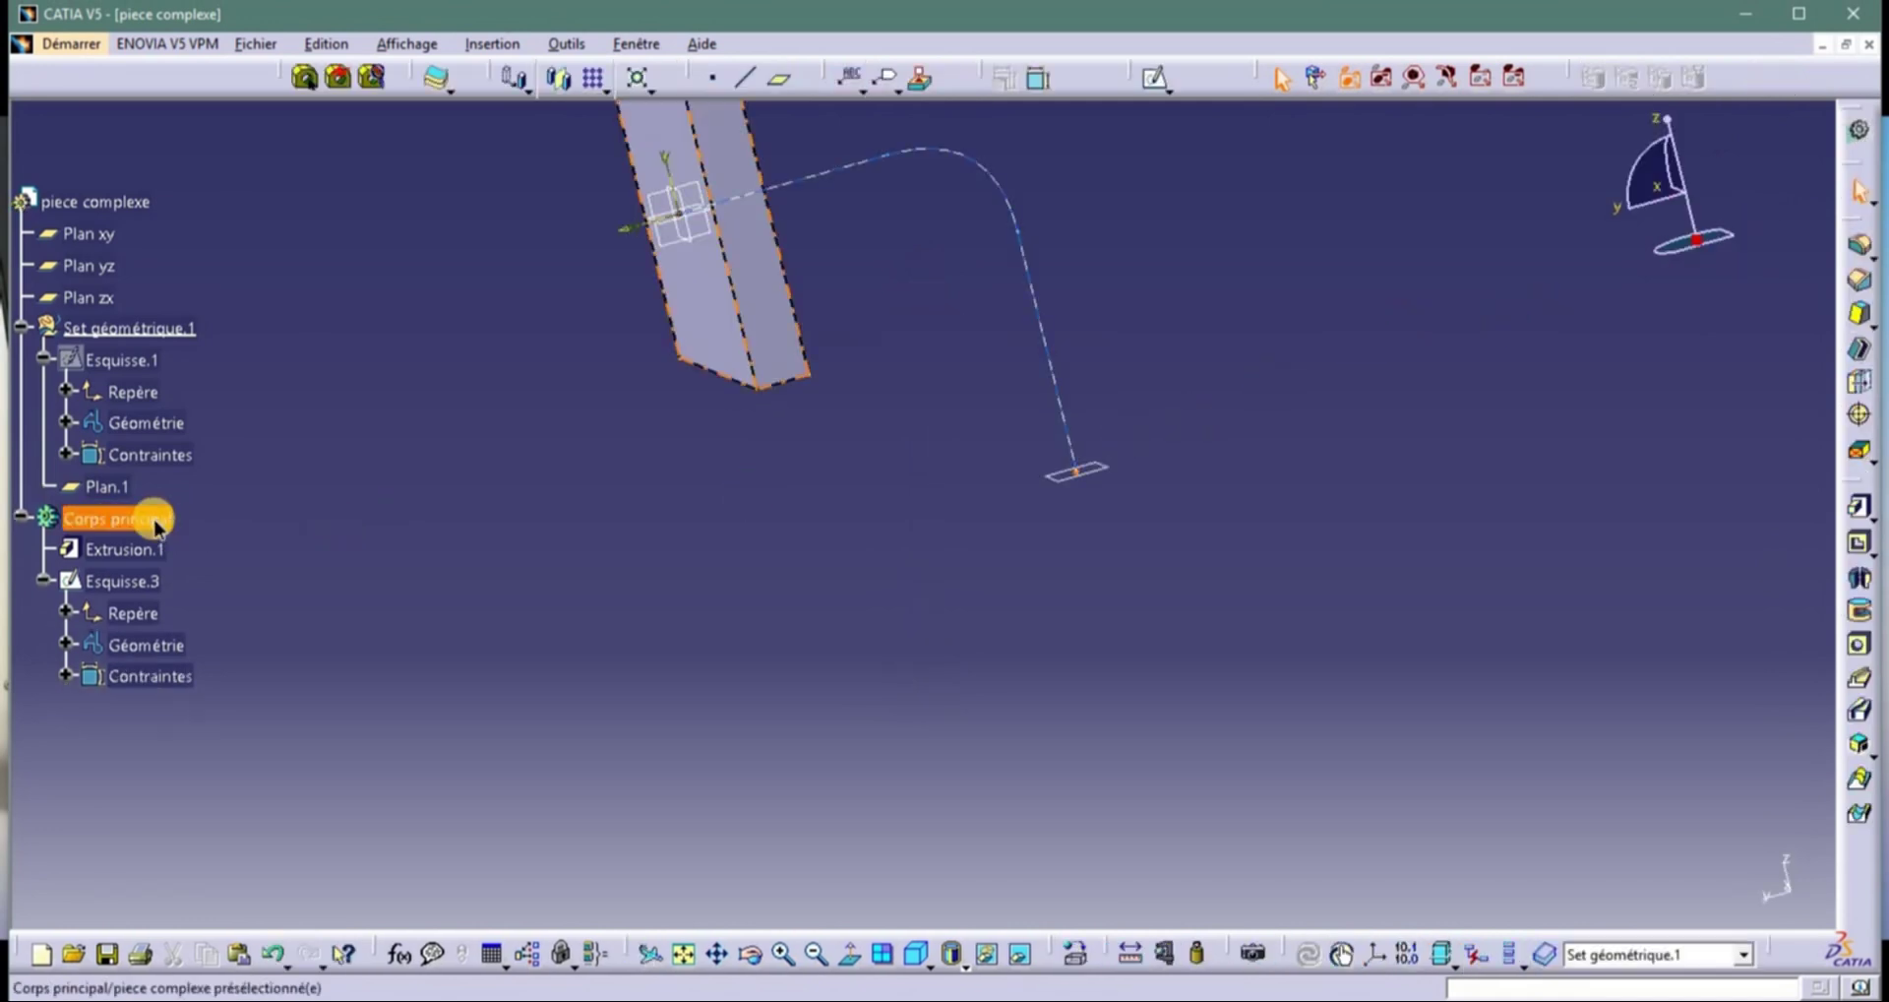
Define Corps principal as the work object and start a sketch on the new plane at the path's lower end.
{"action": "right_click", "coordinate": [126, 517]}
{"action": "left_click", "coordinate": [268, 688]}
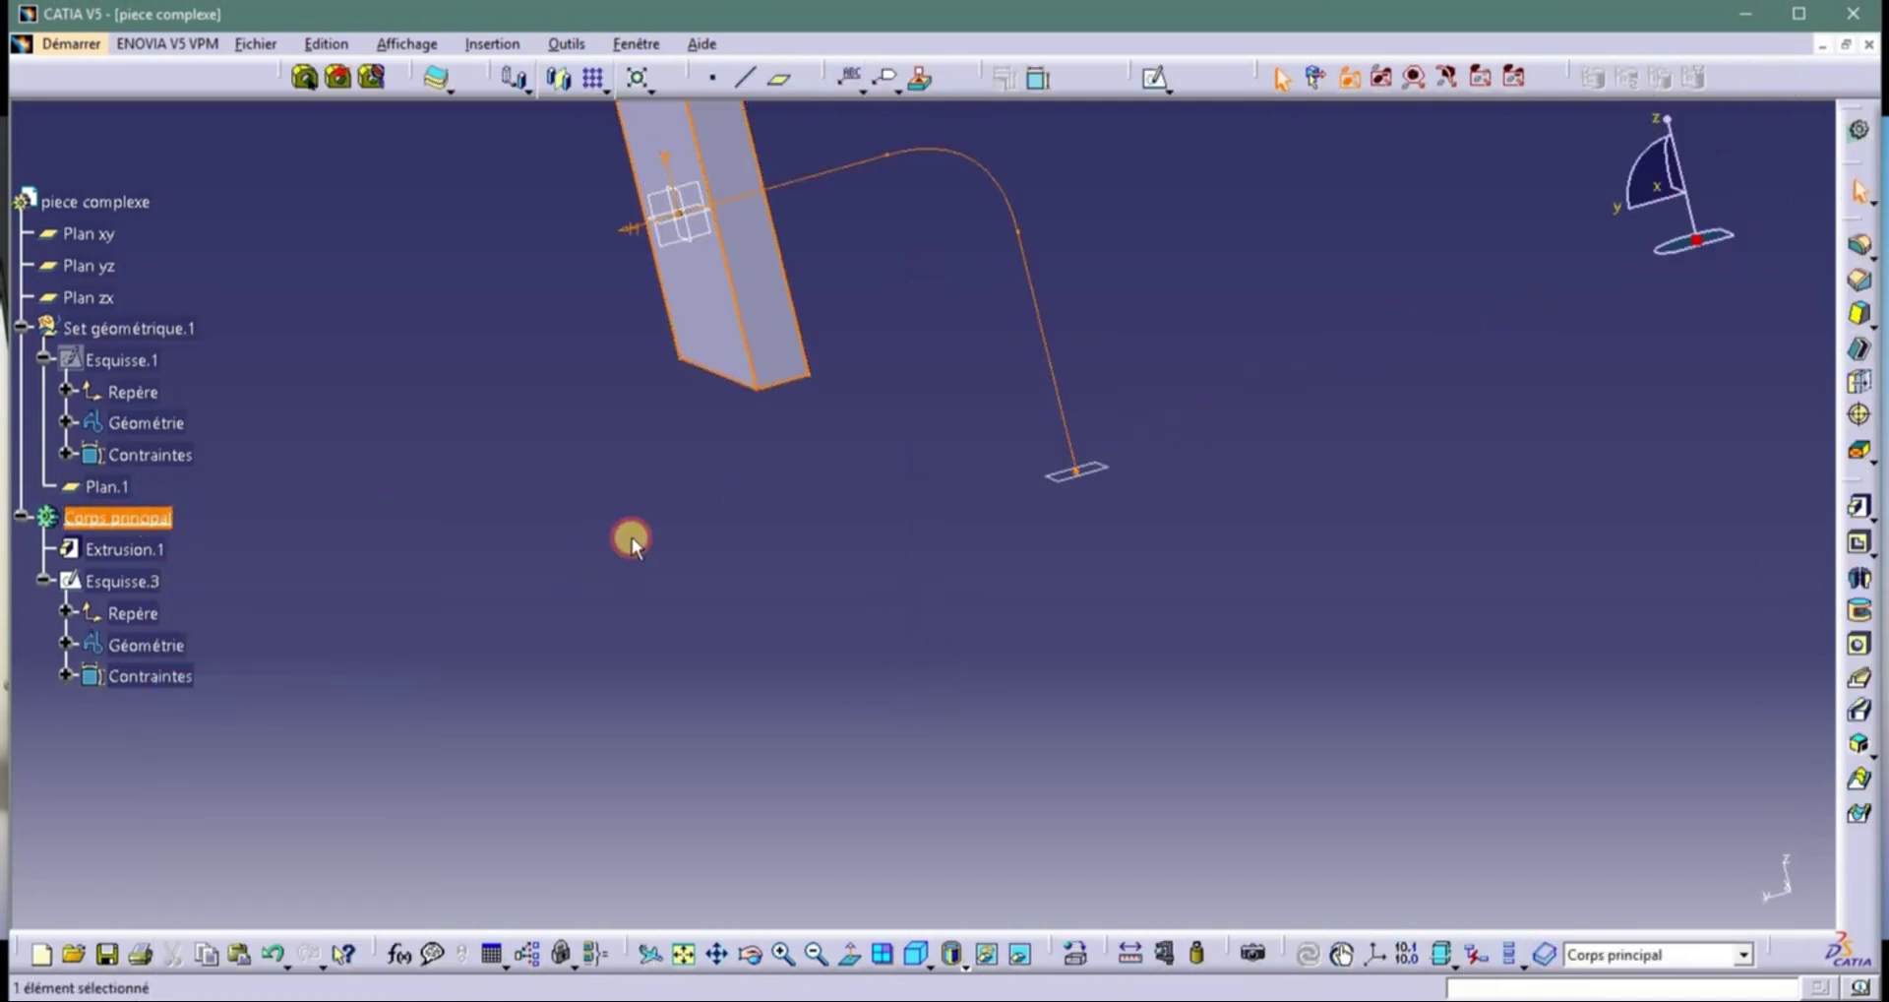
{"action": "left_click", "coordinate": [1082, 472]}
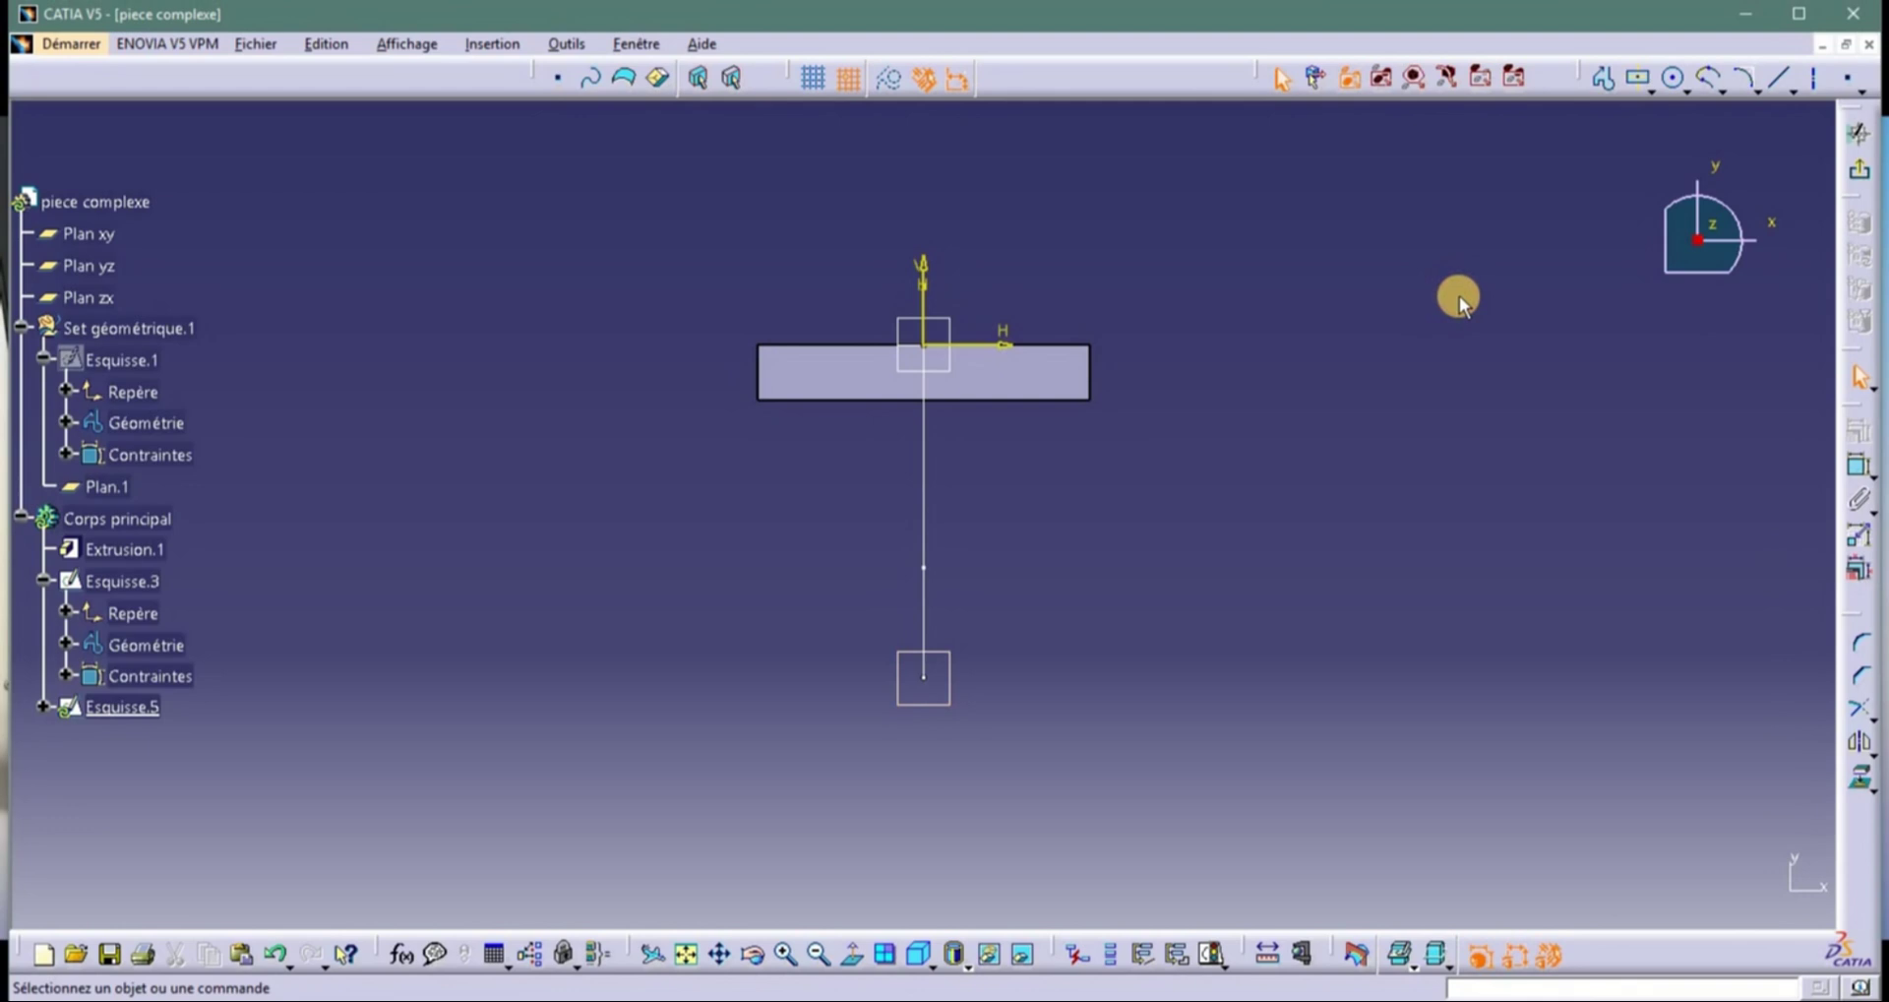
Sketch a centred rectangle about 80 mm tall around the path's end point at H 0 mm, V -120 mm.
{"action": "left_click", "coordinate": [950, 675]}
{"action": "left_click", "coordinate": [1177, 525]}
{"action": "left_click", "coordinate": [1640, 94]}
{"action": "left_click", "coordinate": [923, 677]}
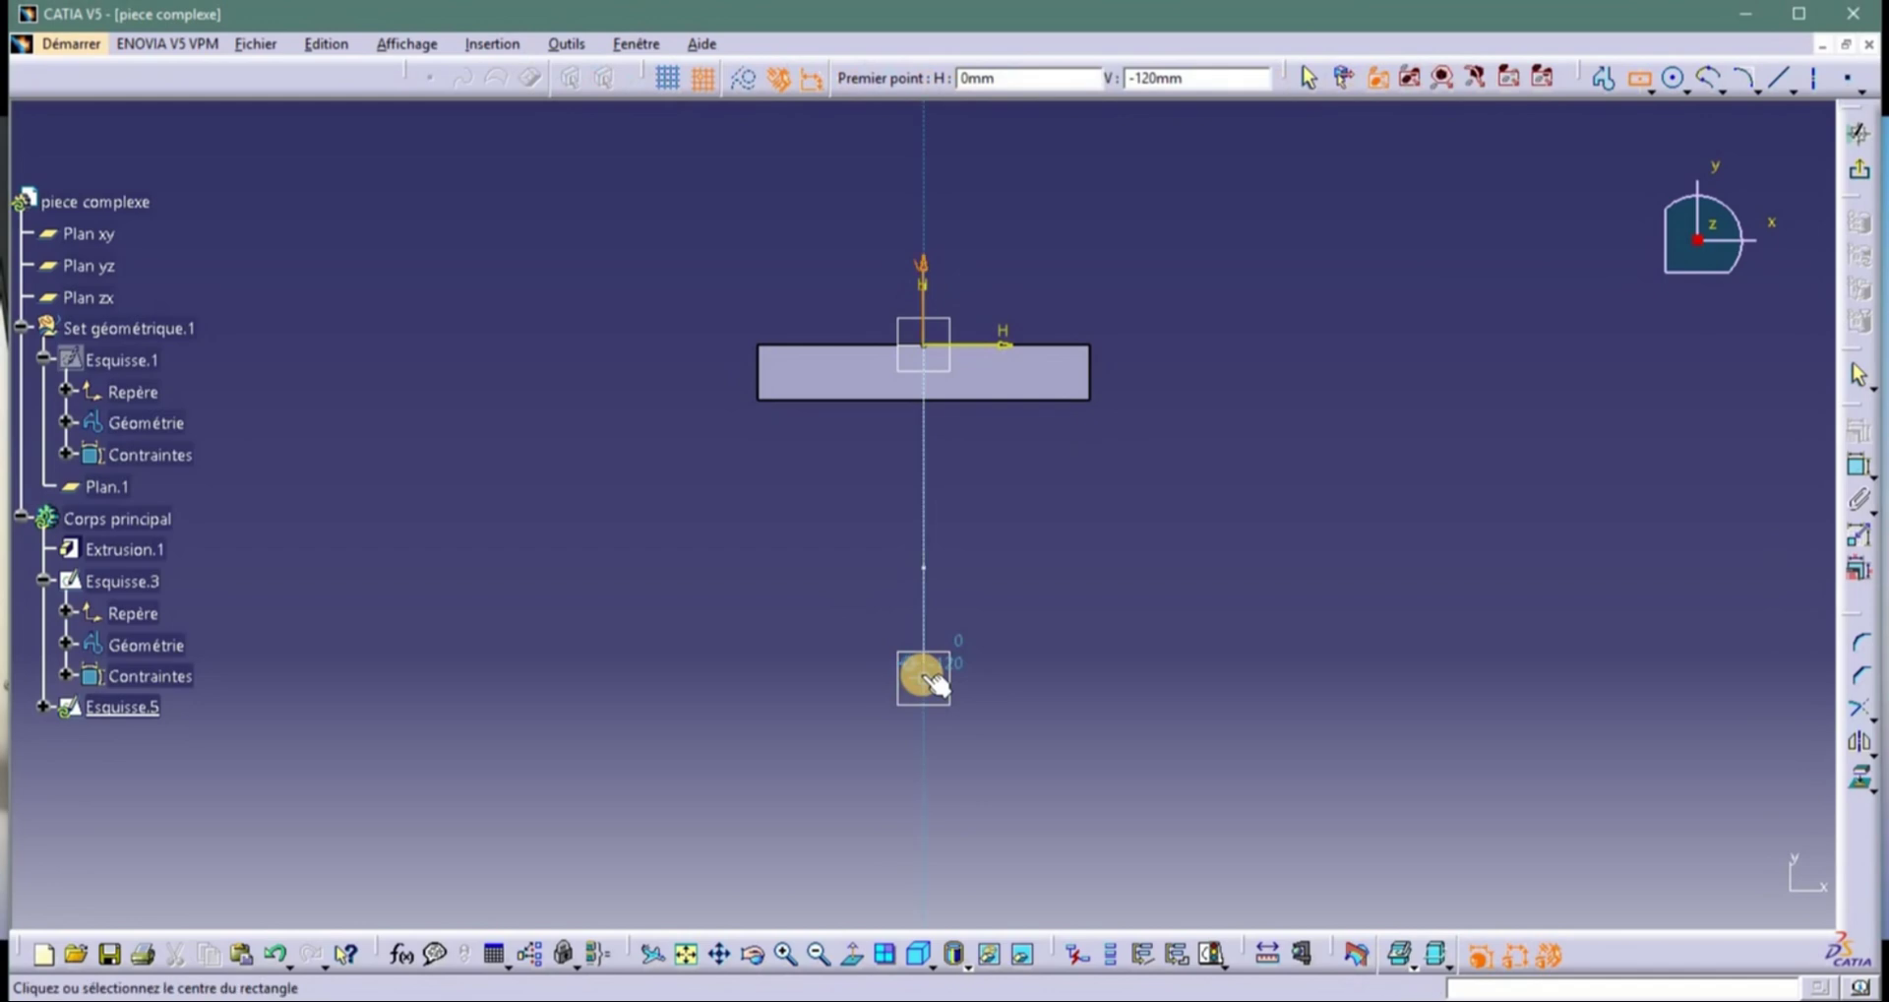
{"action": "left_click", "coordinate": [1049, 572]}
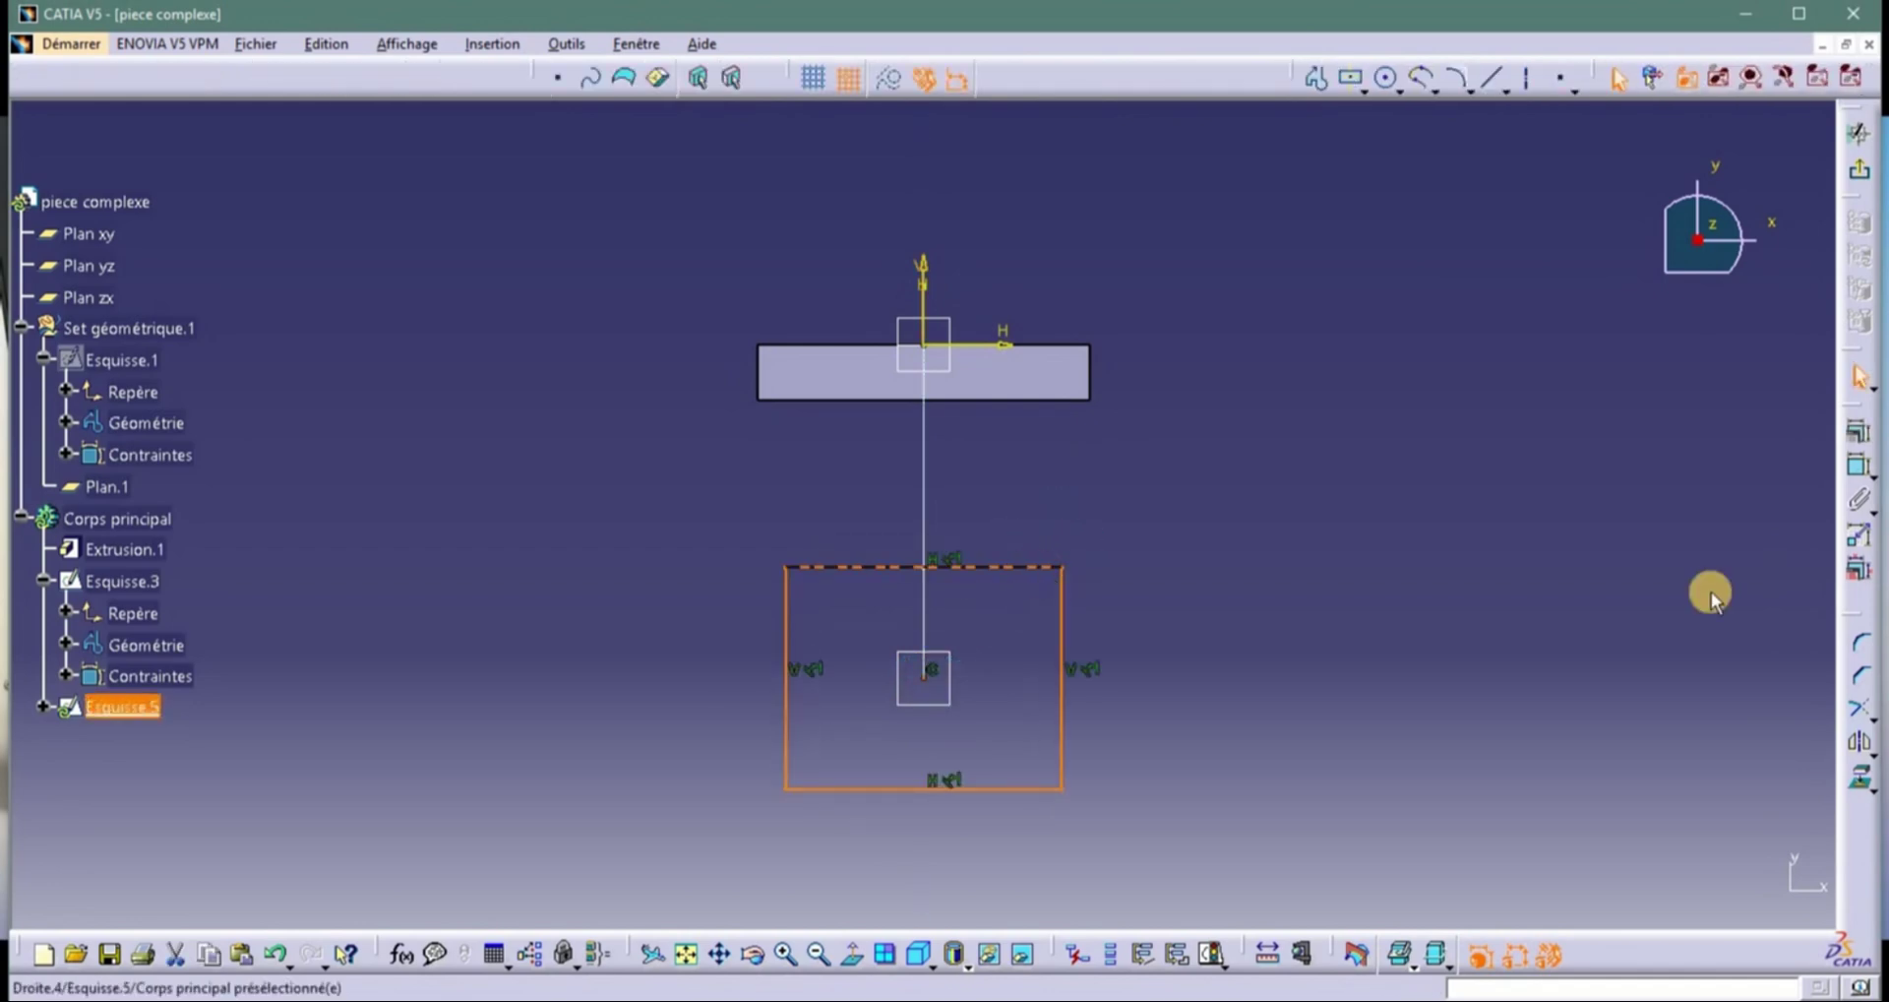
Dimension the distance between the rectangle's two horizontal sides and set it to 120 mm.
{"action": "left_click", "coordinate": [1860, 465]}
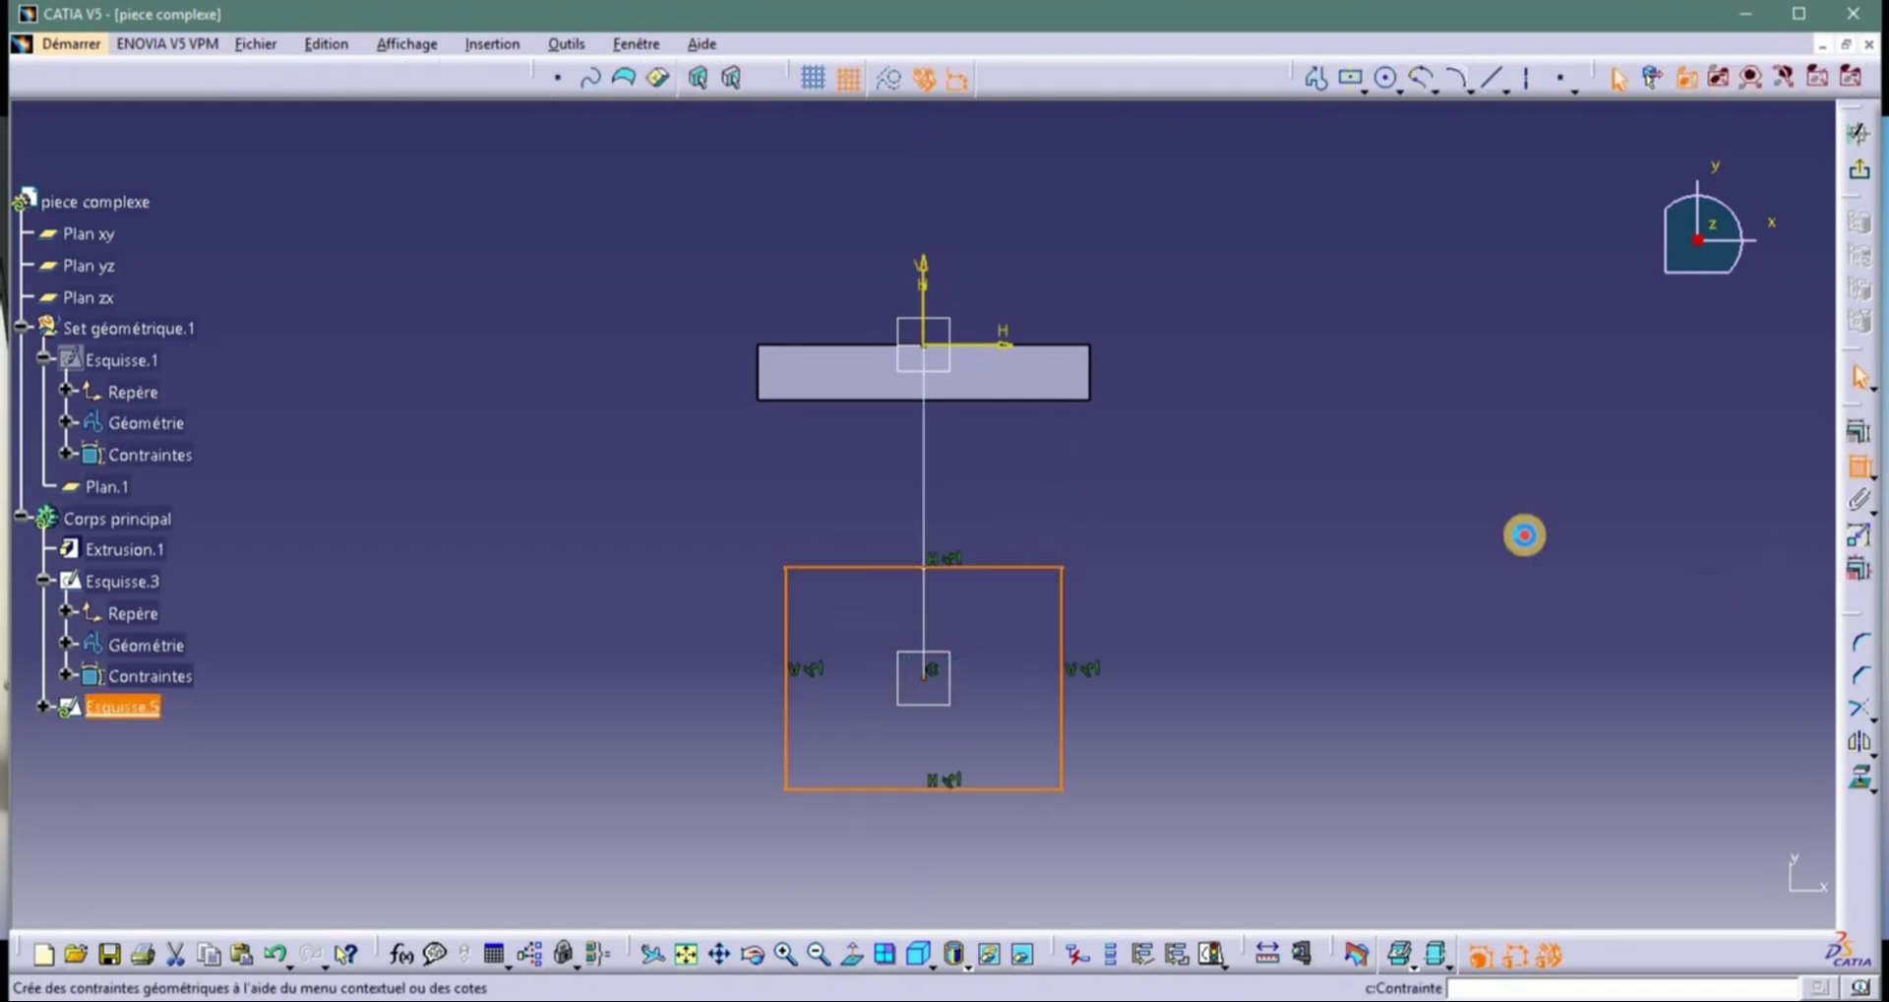
{"action": "left_click", "coordinate": [1045, 568]}
{"action": "left_click", "coordinate": [1025, 786]}
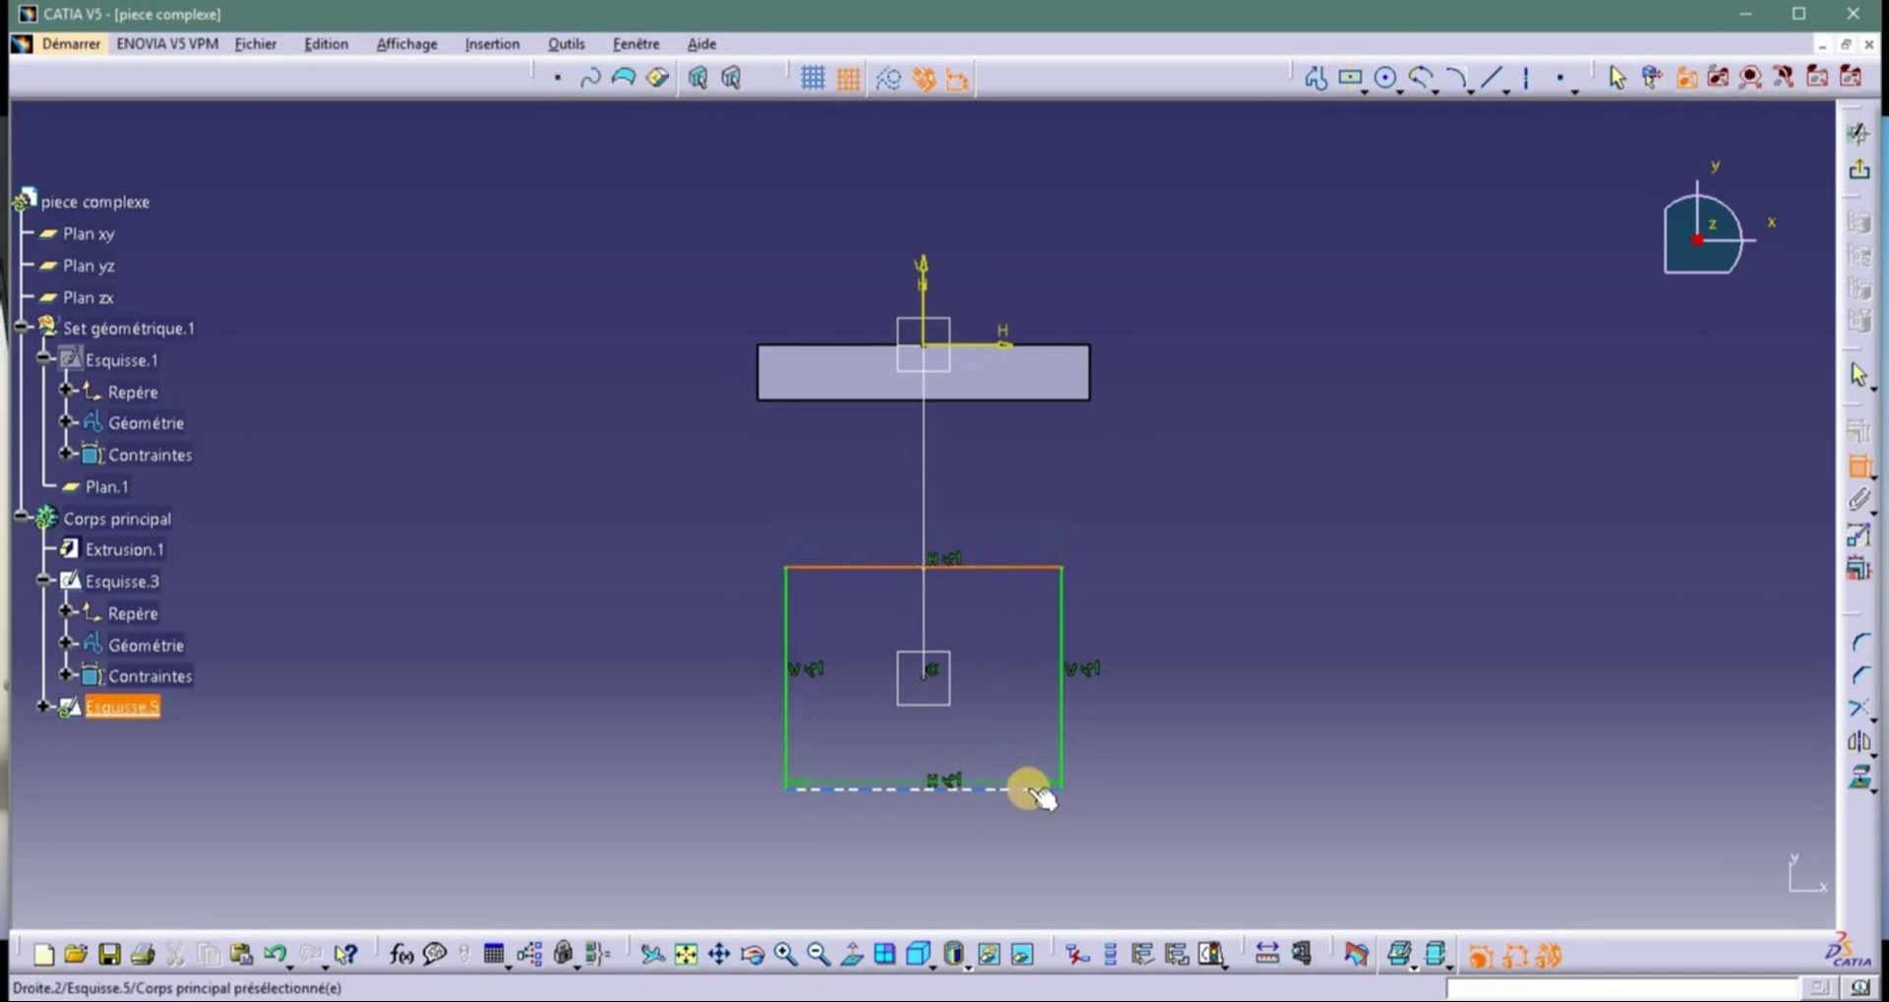
{"action": "left_click", "coordinate": [1124, 708]}
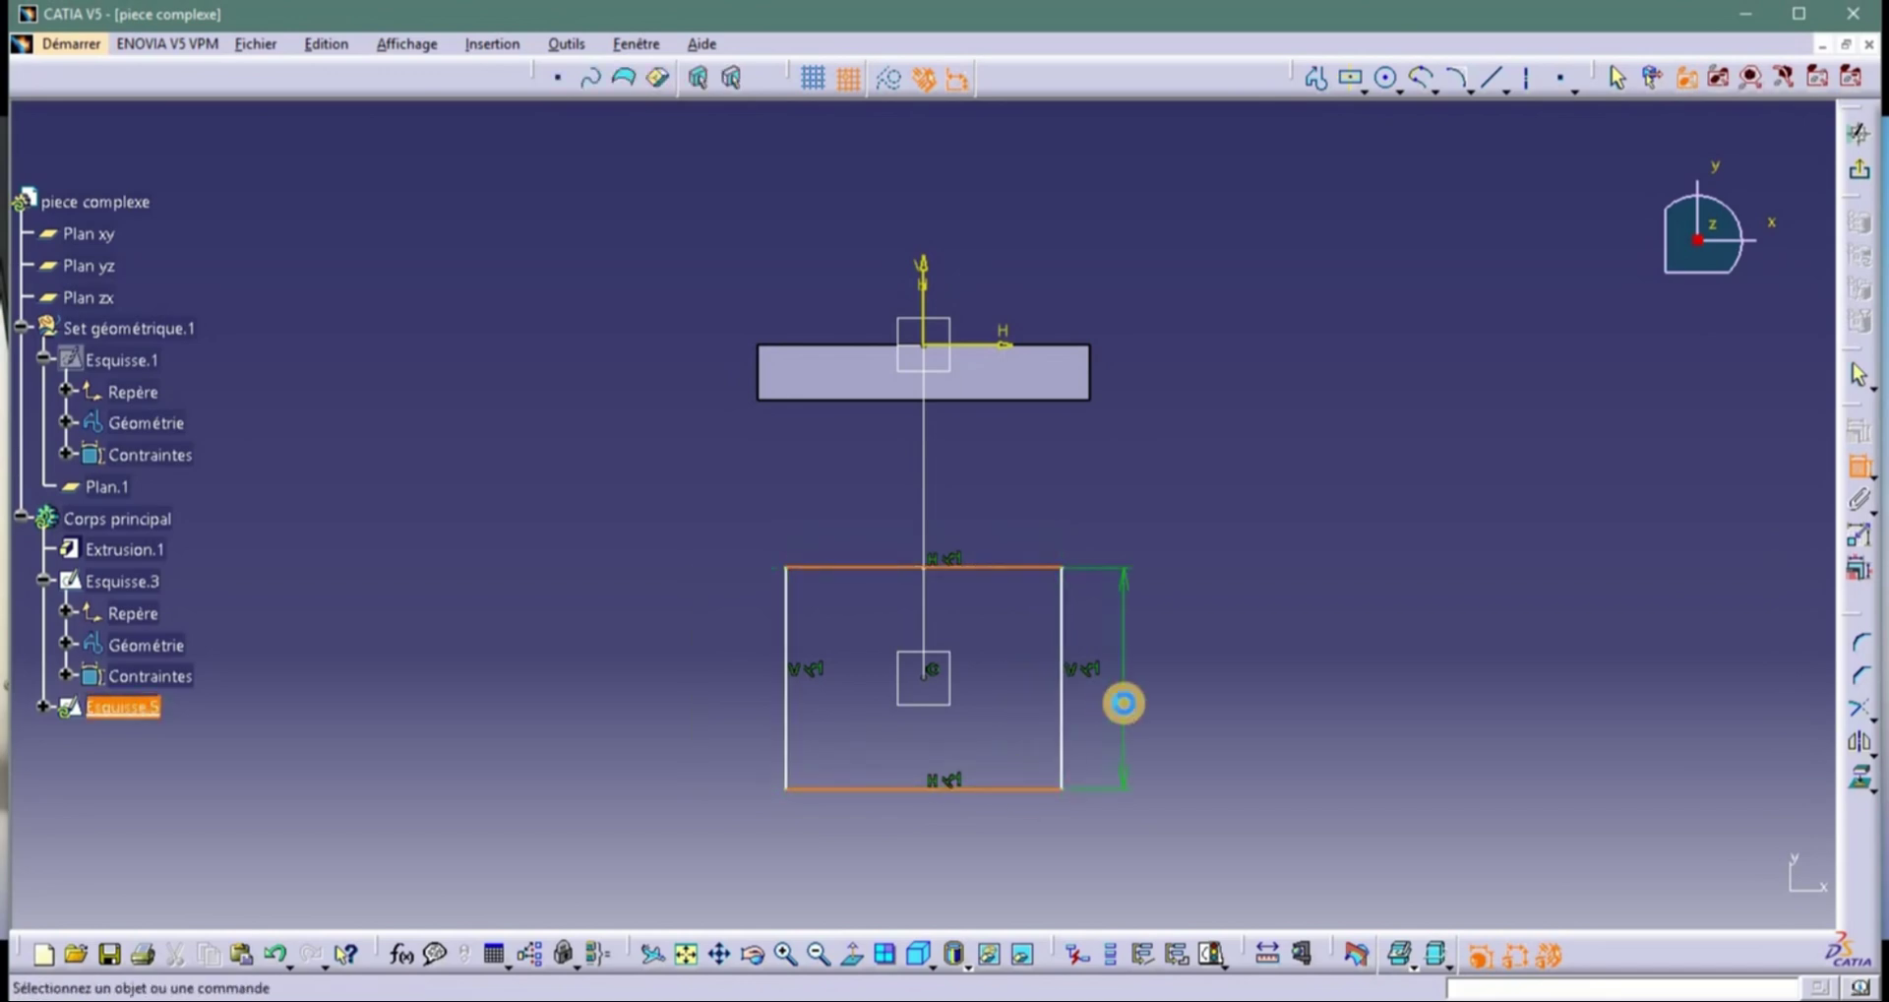
{"action": "double_click", "coordinate": [1120, 697]}
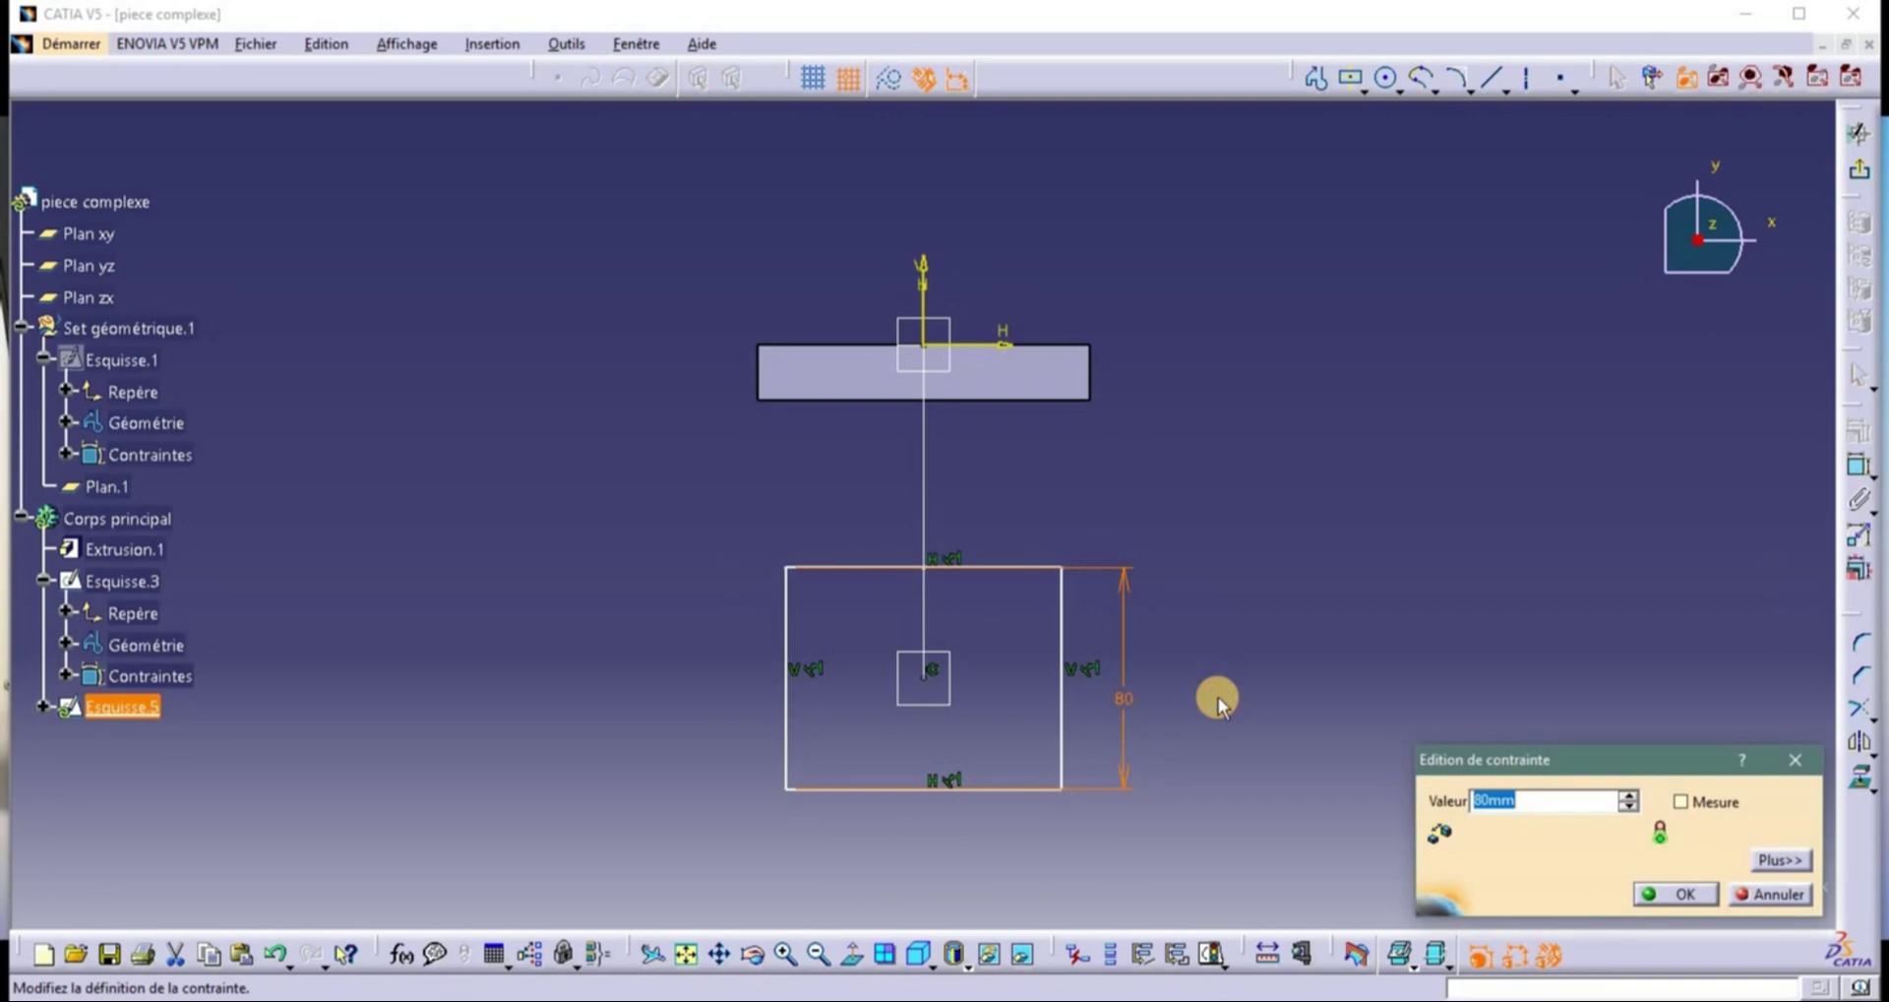
{"action": "type", "text": "120"}
{"action": "key", "text": "Return"}
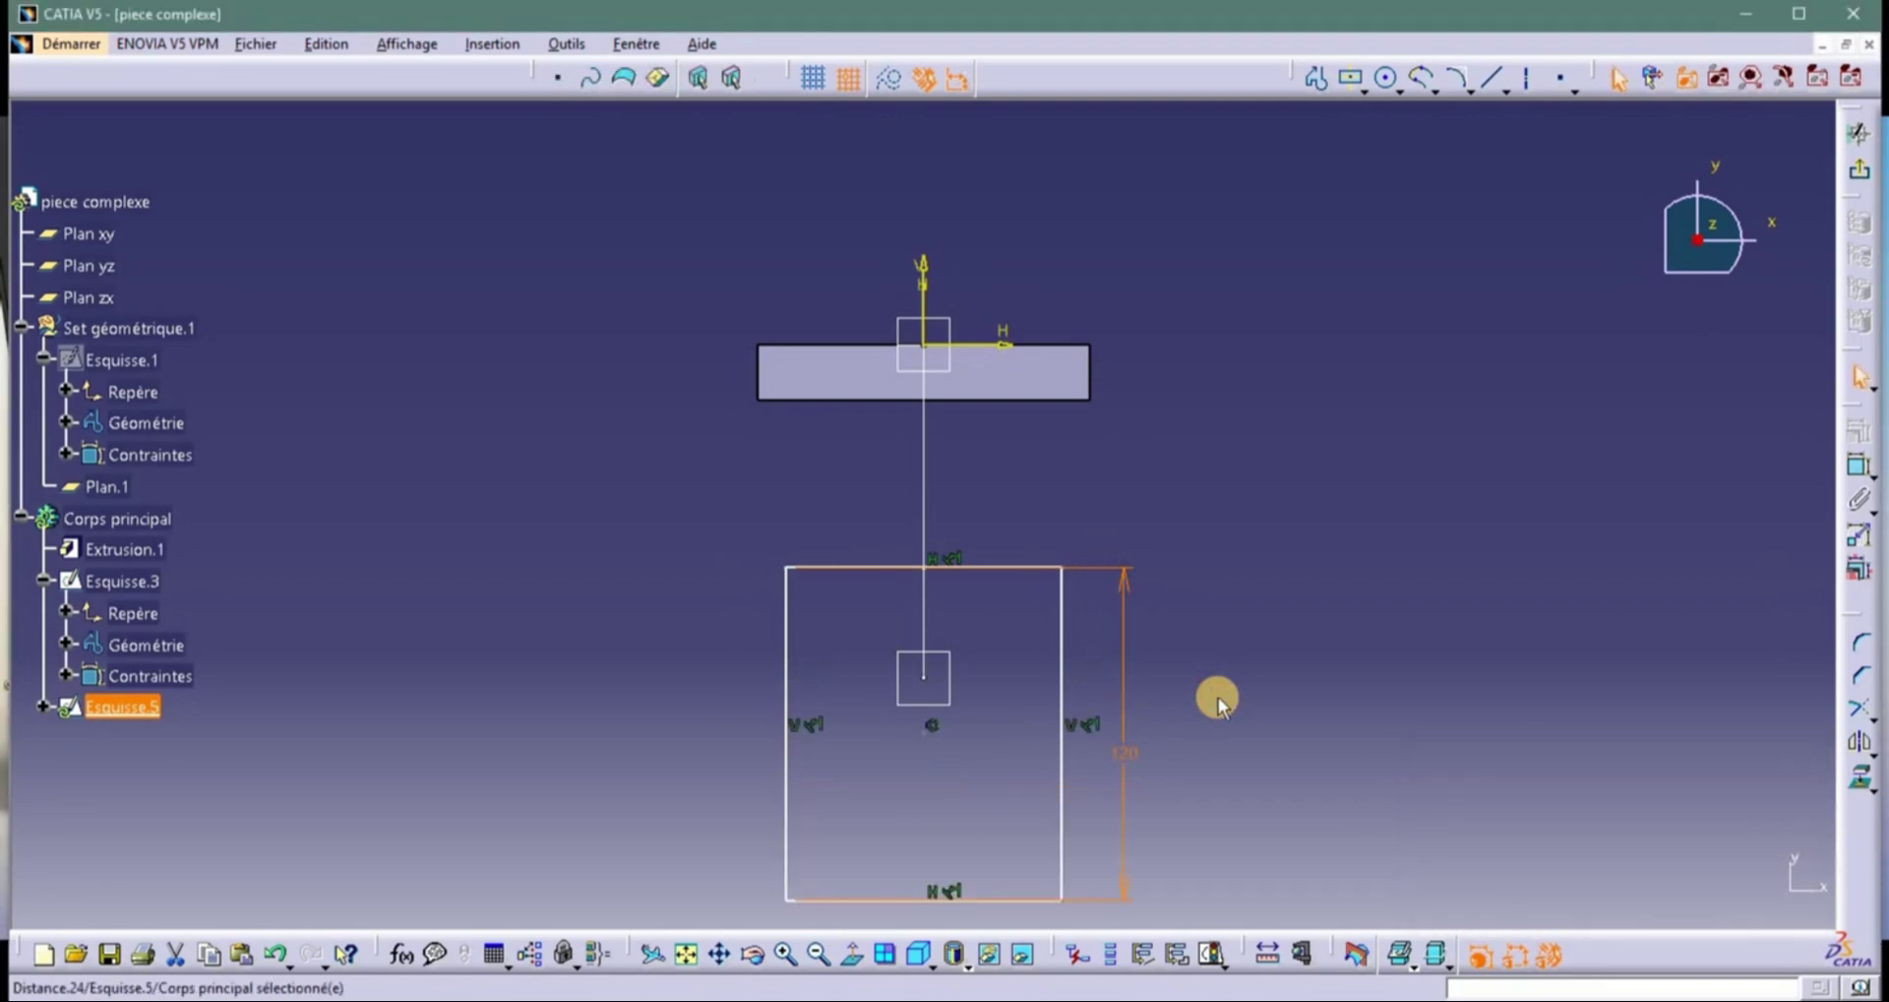
Dimension the distance between the rectangle's two vertical sides and set it to 120 mm.
{"action": "left_click", "coordinate": [1856, 467]}
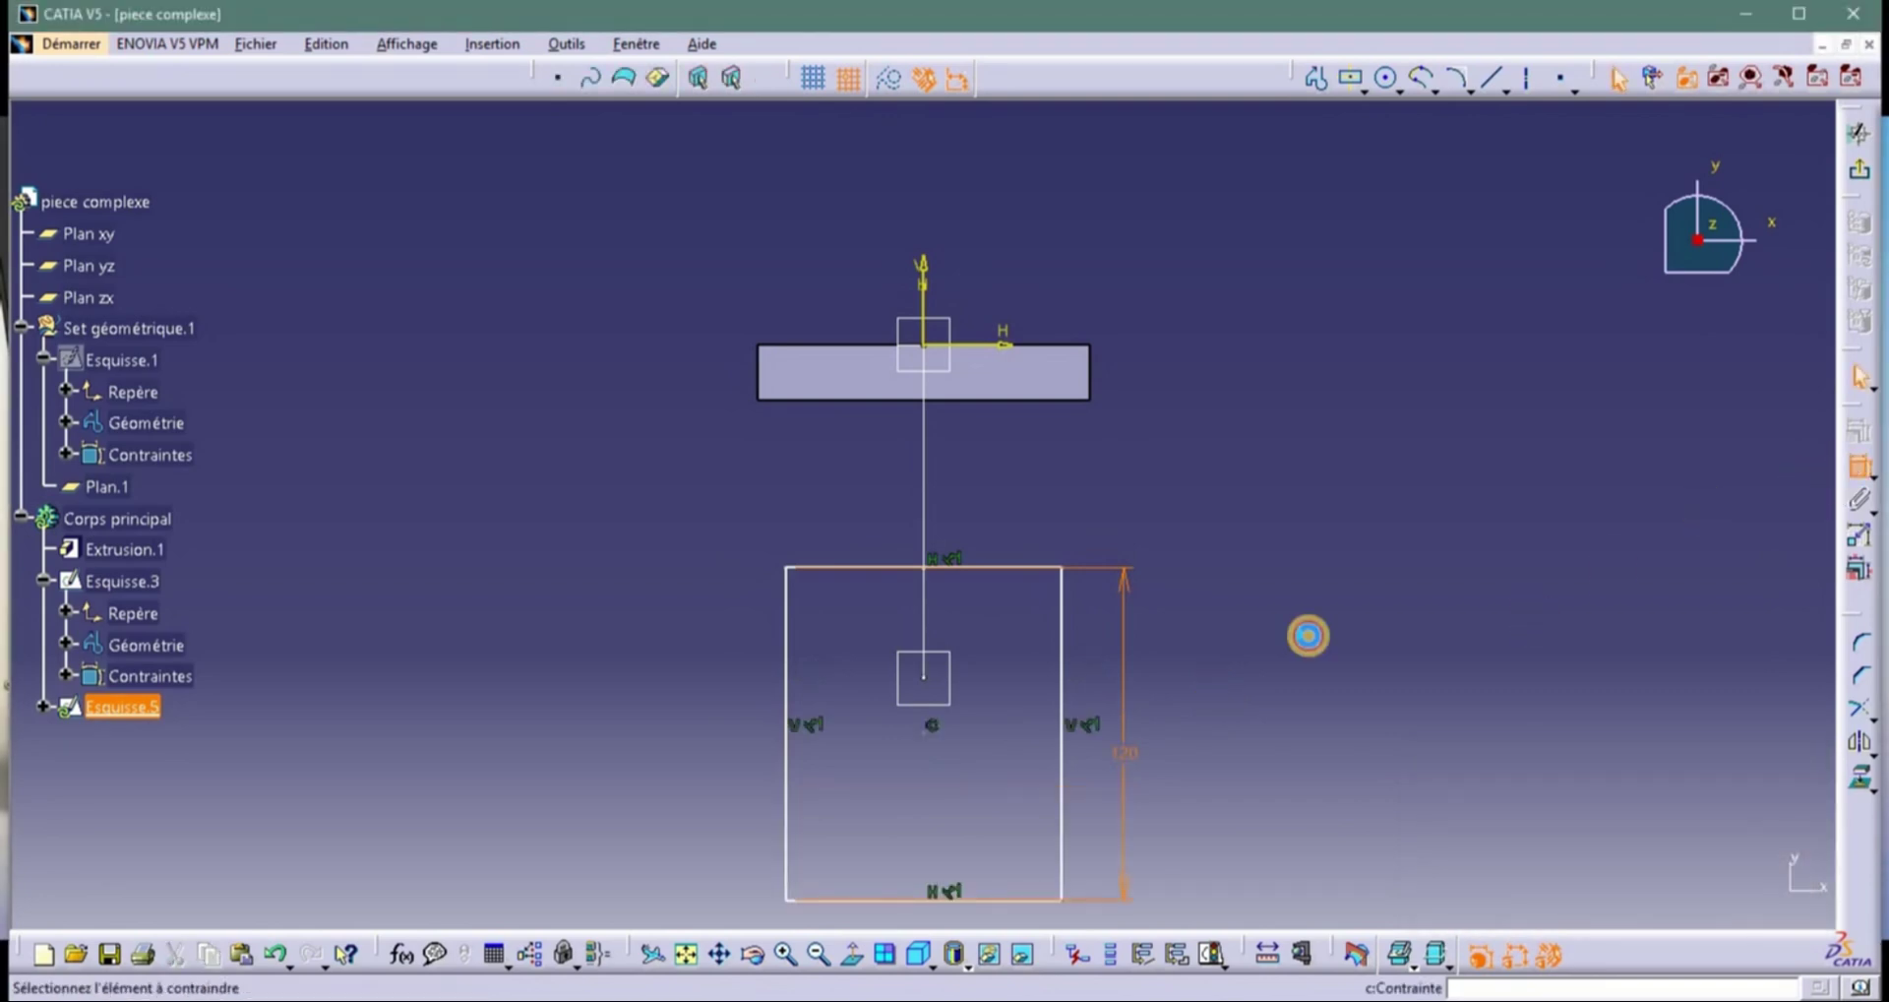
{"action": "left_click", "coordinate": [1062, 691]}
{"action": "left_click", "coordinate": [783, 699]}
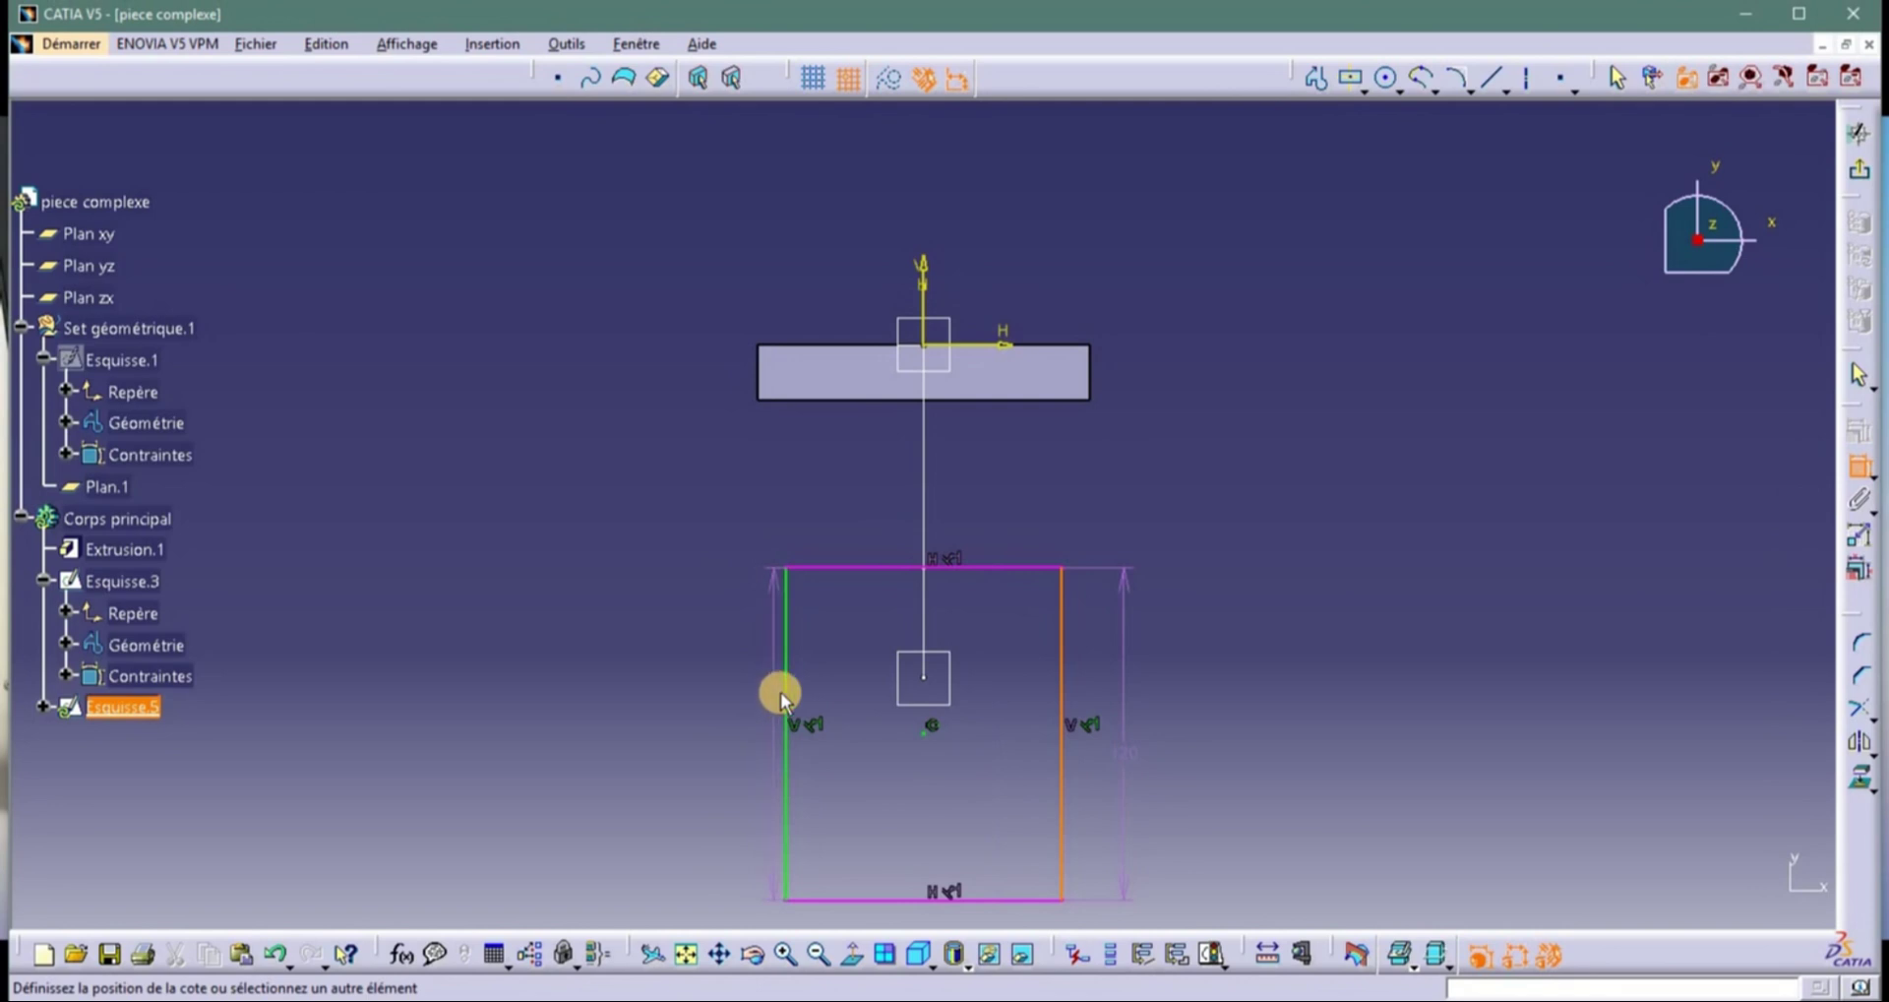
{"action": "left_click", "coordinate": [967, 528]}
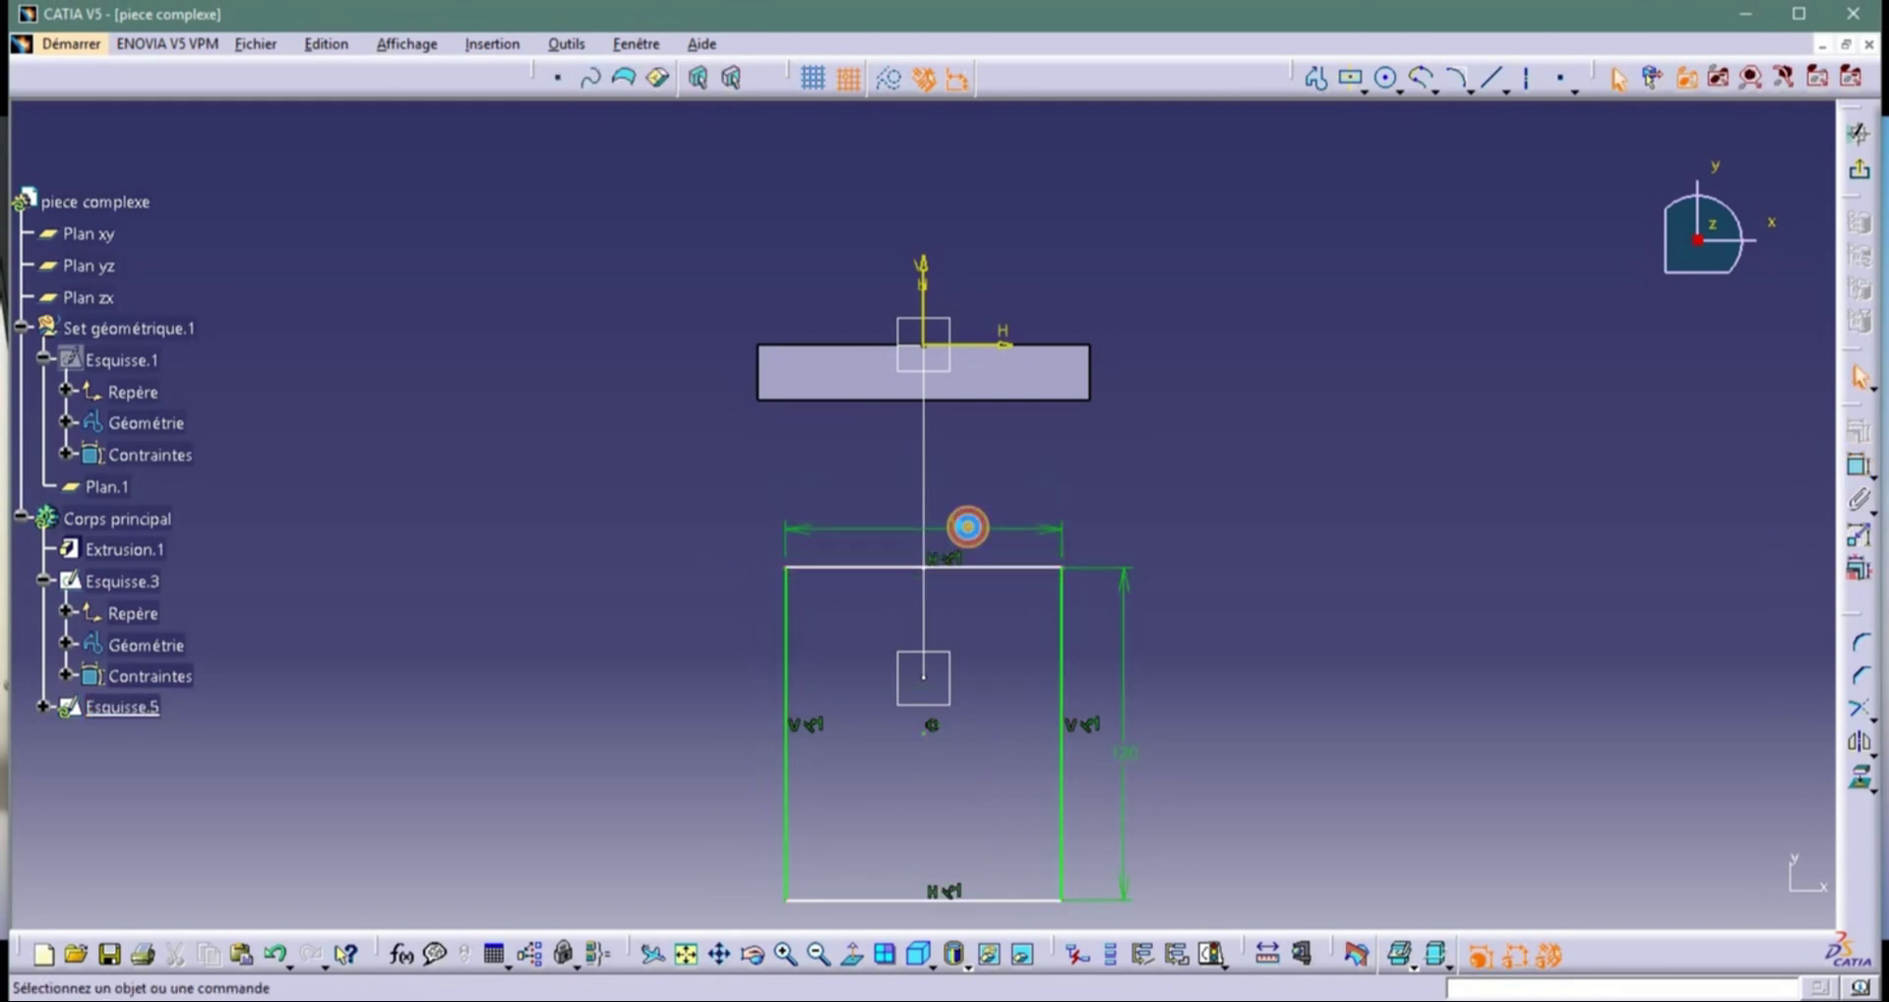
{"action": "double_click", "coordinate": [967, 527]}
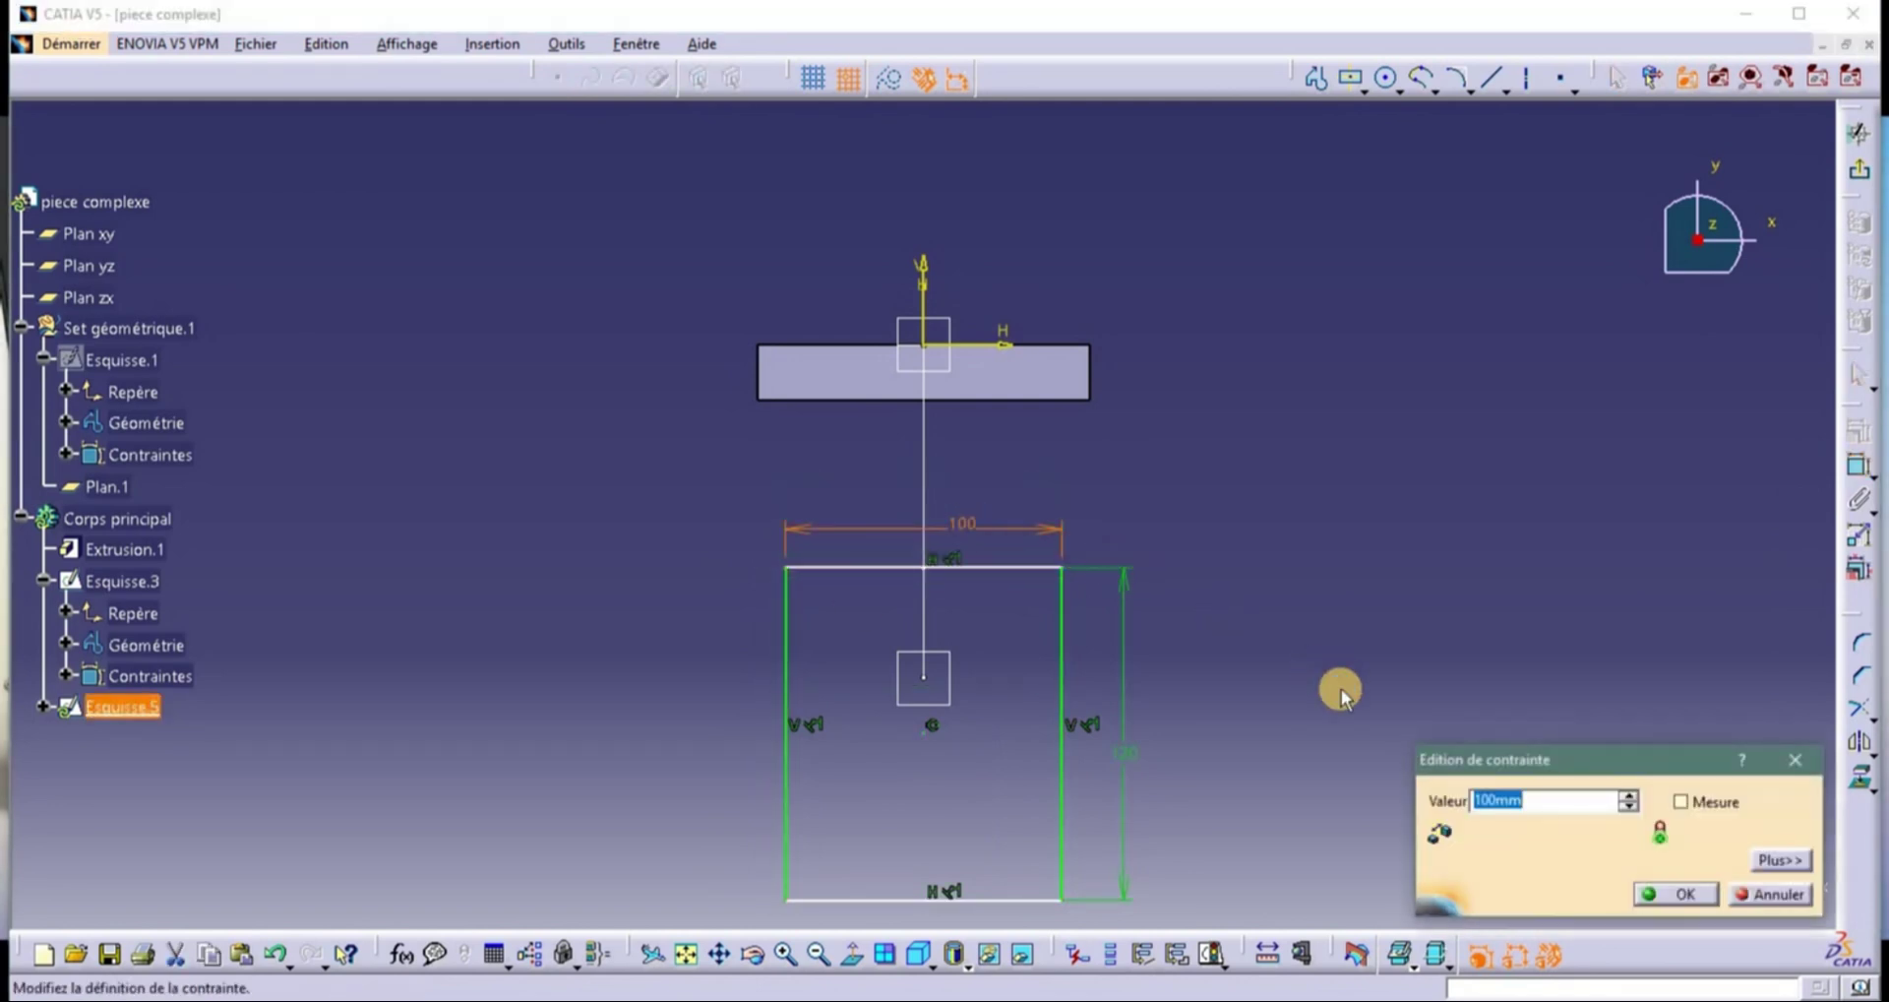
{"action": "type", "text": "120"}
{"action": "key", "text": "Return"}
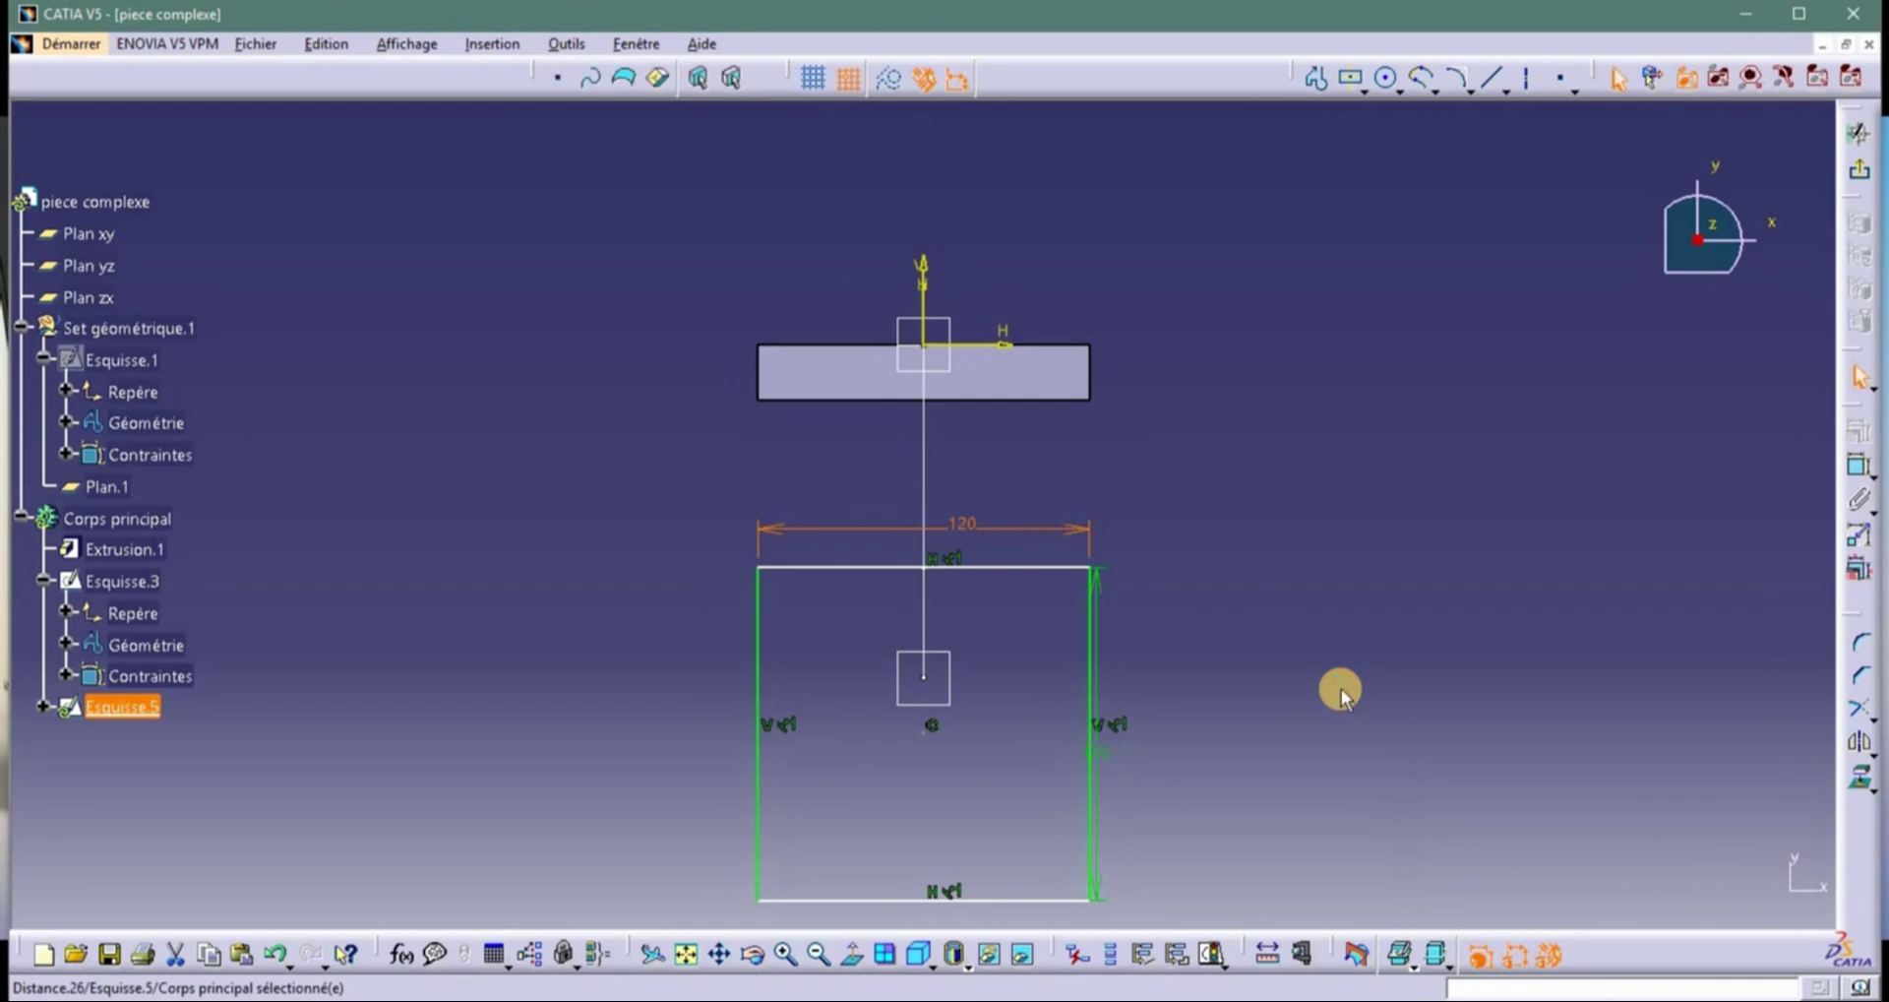
Move the rectangle's centre point onto the path's lower end point.
{"action": "left_click", "coordinate": [928, 735]}
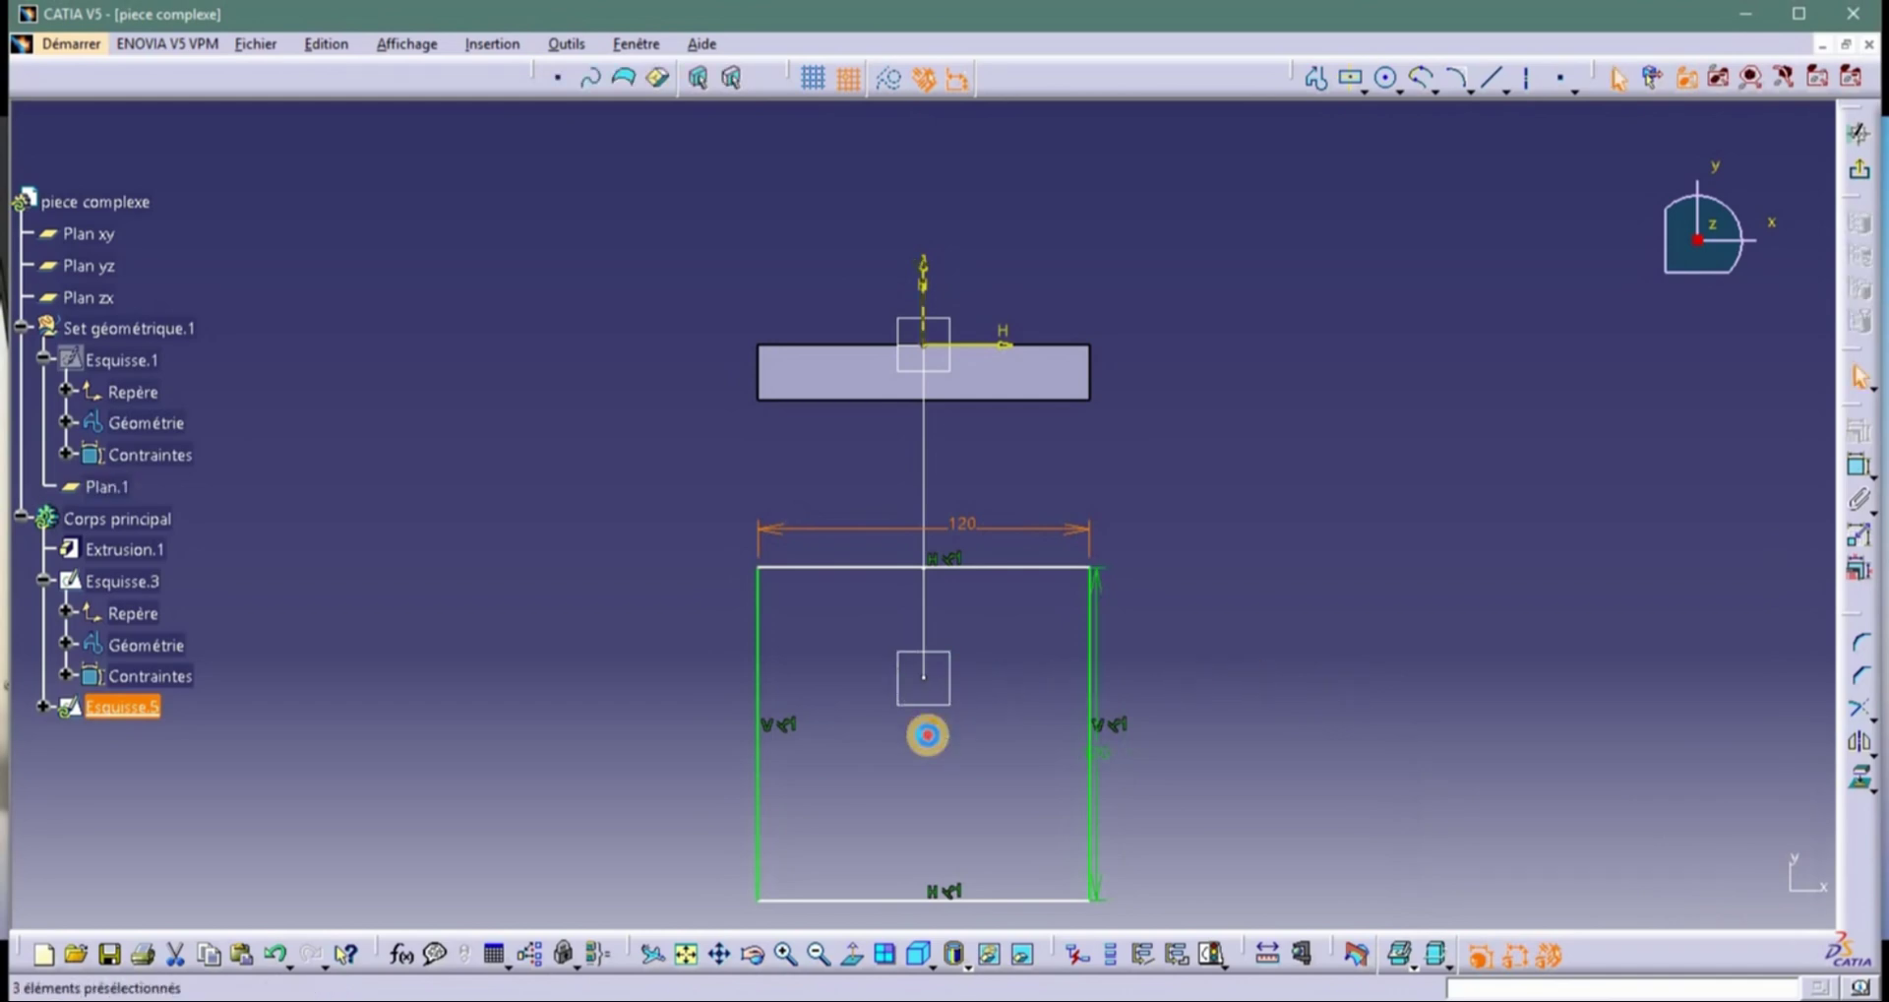
{"action": "left_click_drag", "start_coordinate": [928, 735], "coordinate": [925, 677]}
{"action": "left_click", "coordinate": [1219, 685]}
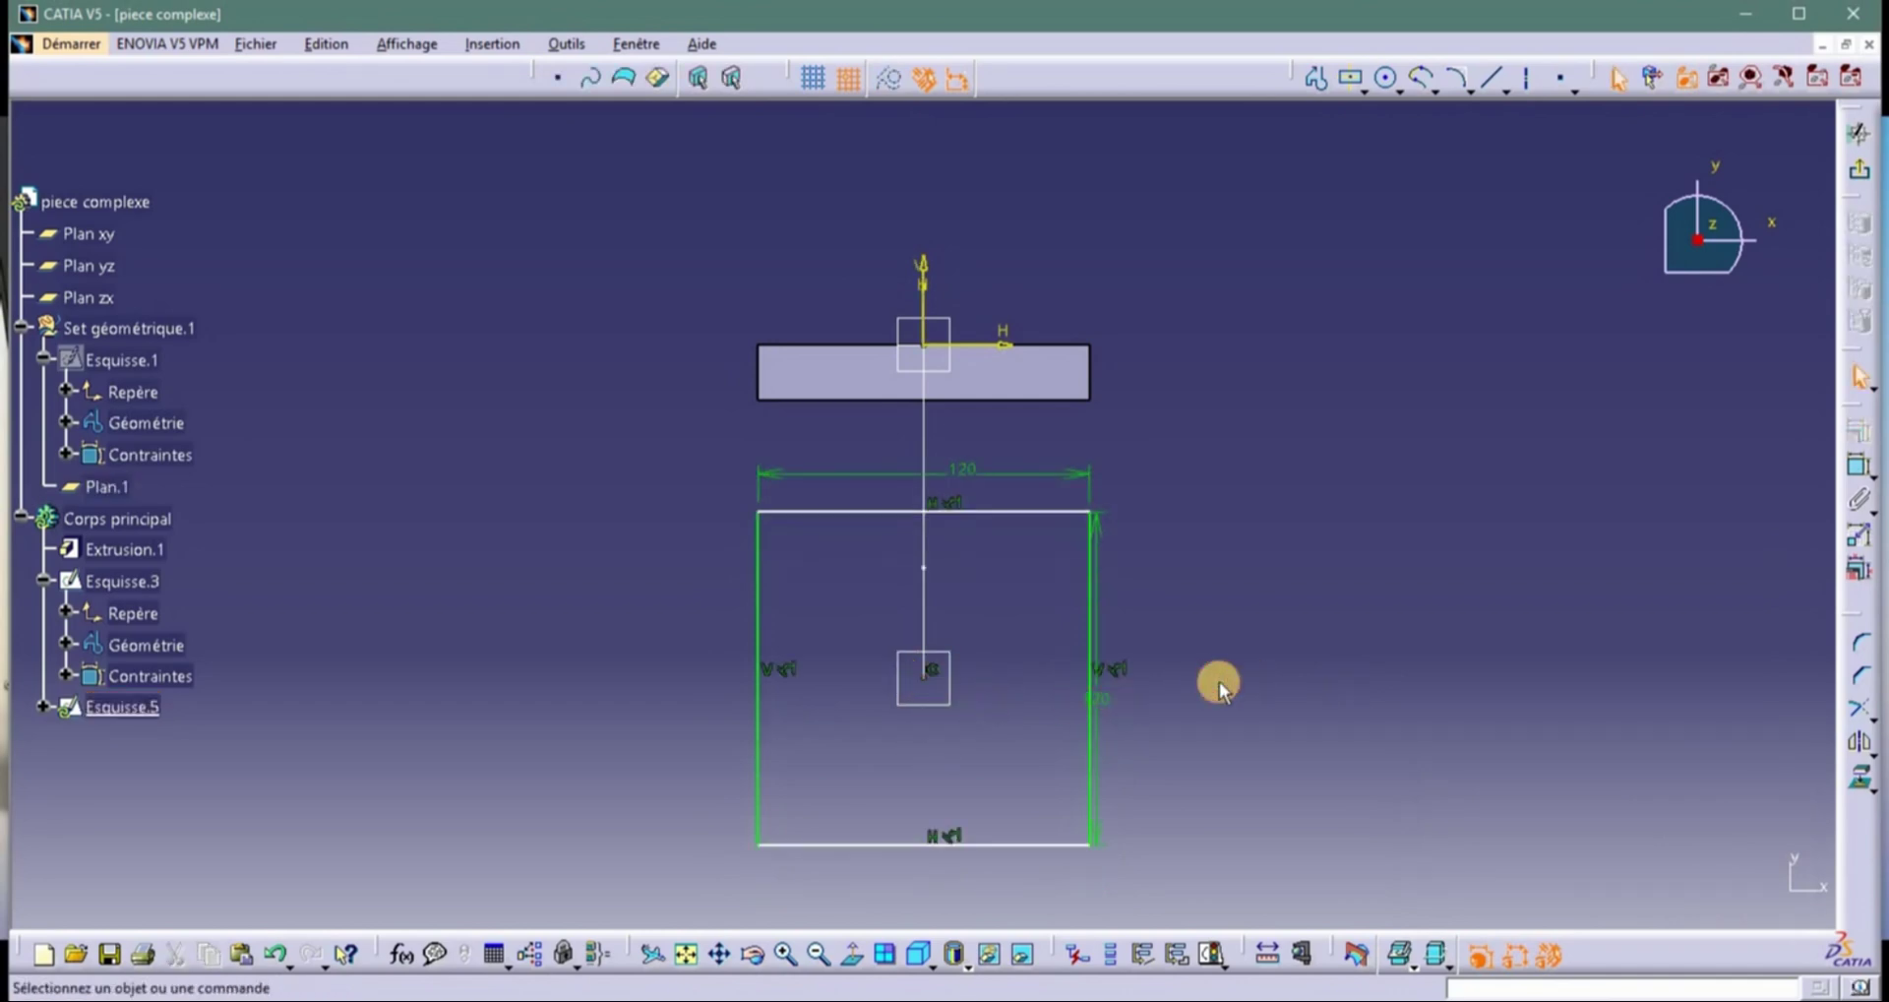
Leave the sketch and extrude the 120 × 120 mm square 20 mm.
{"action": "left_click", "coordinate": [1856, 174]}
{"action": "left_click", "coordinate": [1308, 665]}
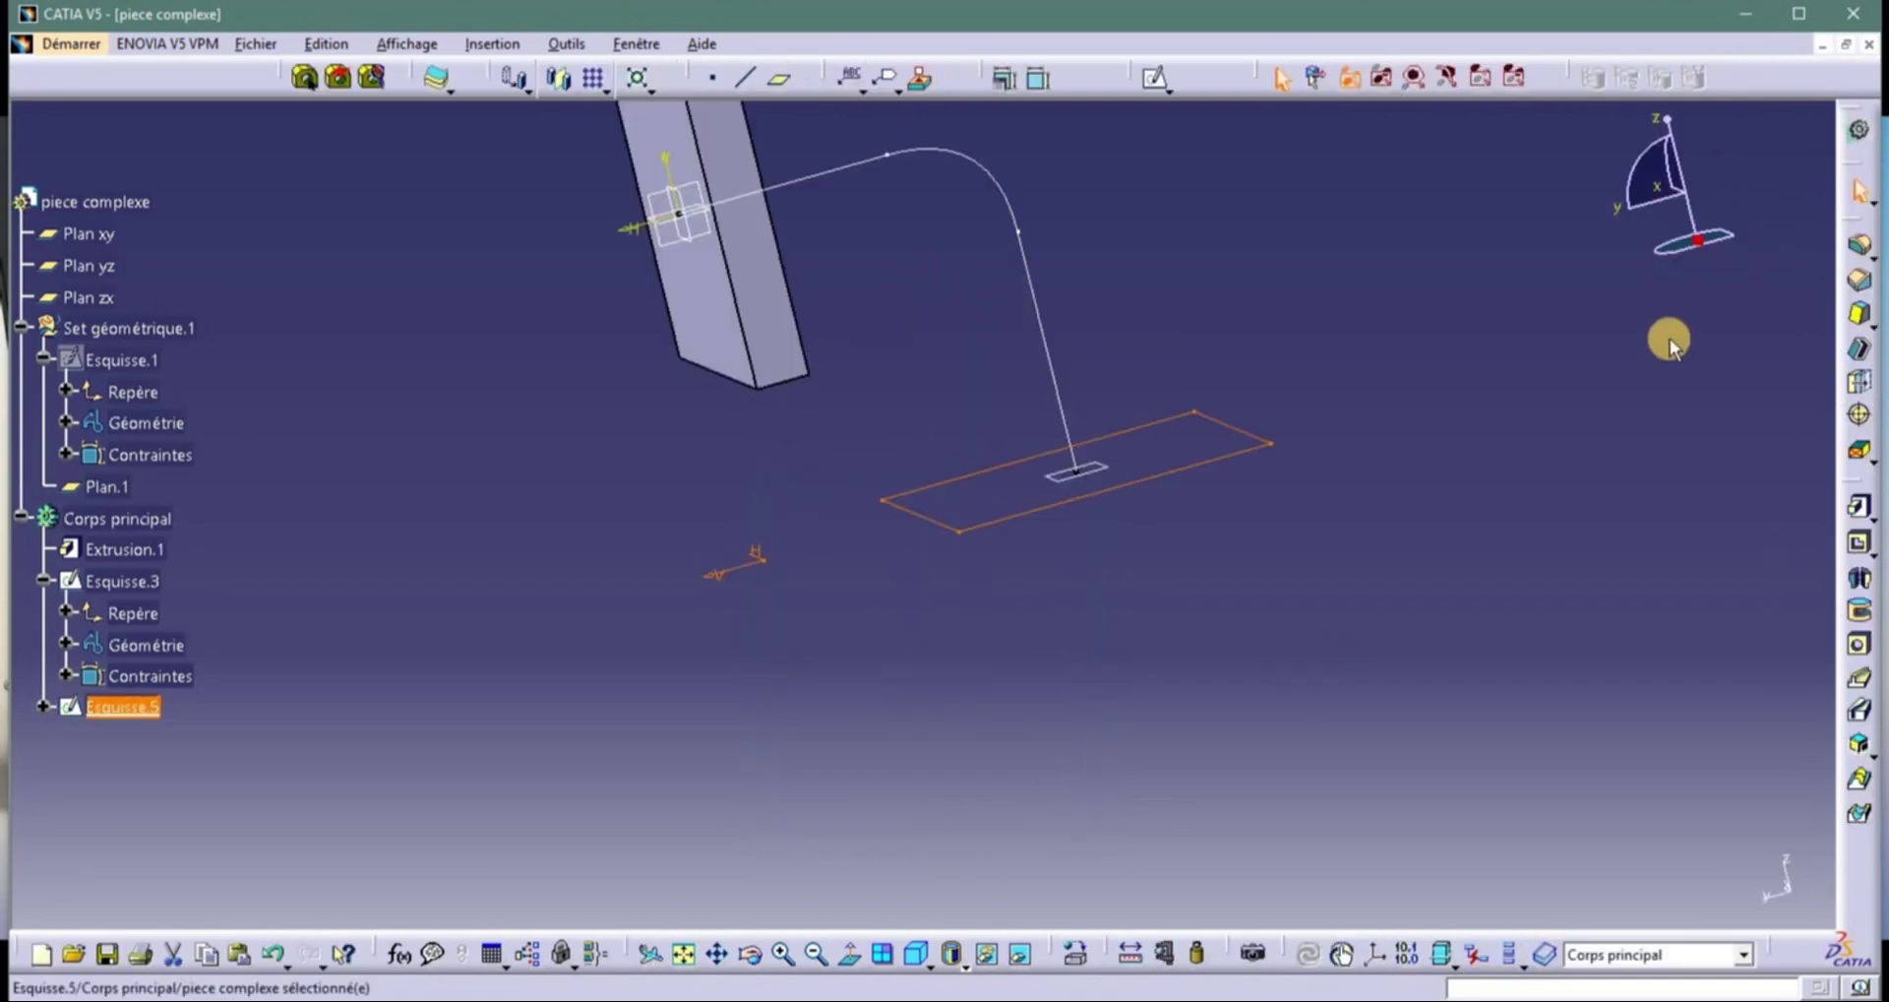
{"action": "left_click", "coordinate": [1856, 511]}
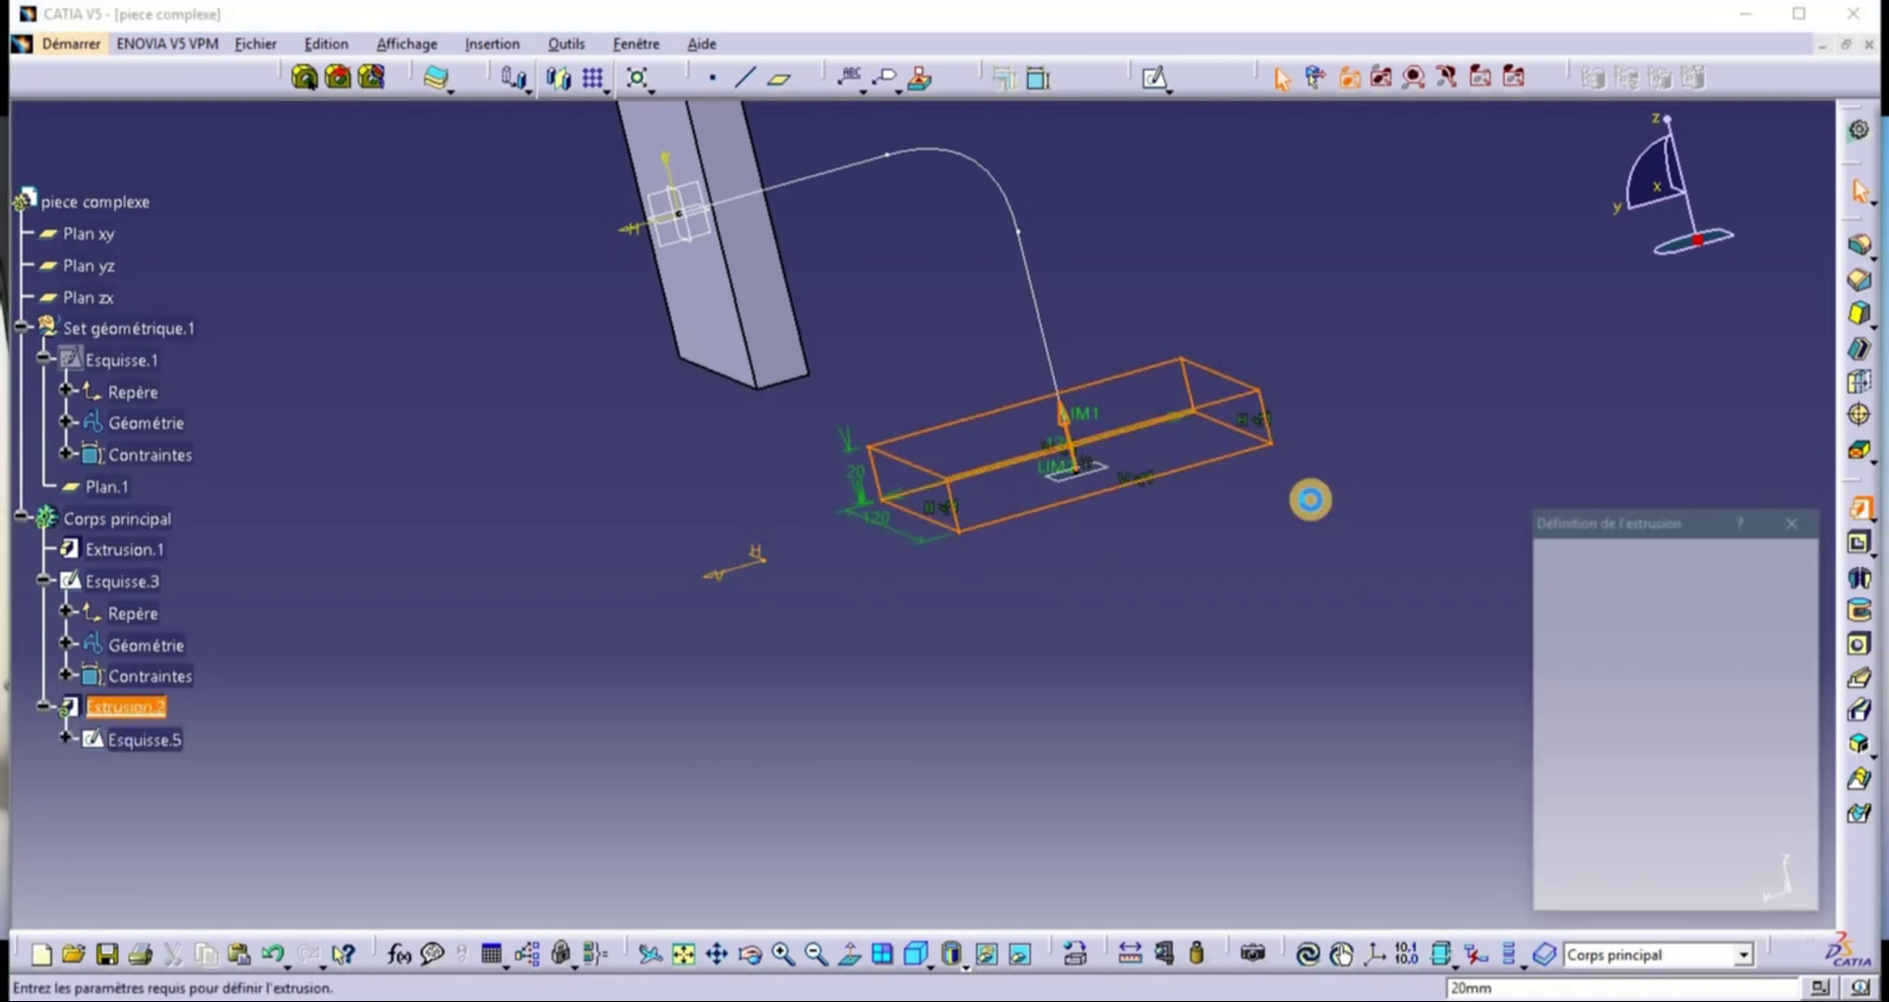
{"action": "left_click", "coordinate": [1579, 893]}
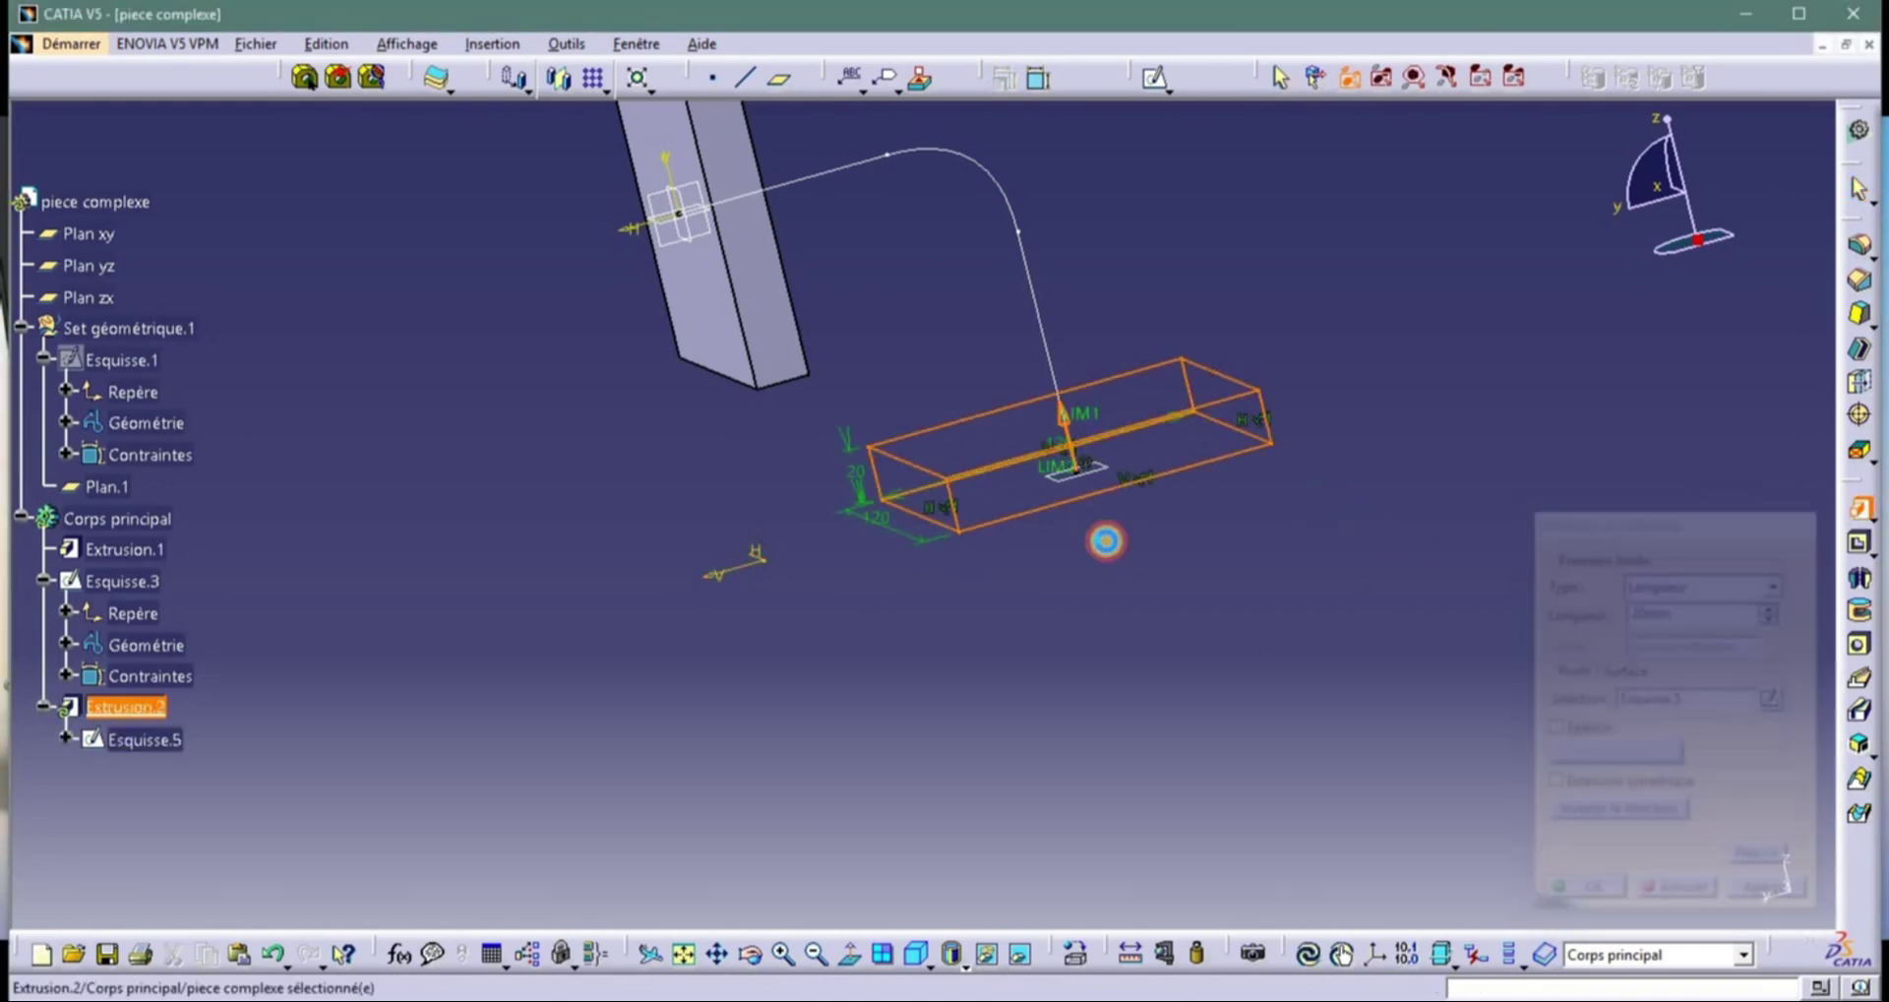
Start a sketch on Plan.1 at the path's lower end.
{"action": "middle_click_drag", "start_coordinate": [952, 346], "coordinate": [915, 534]}
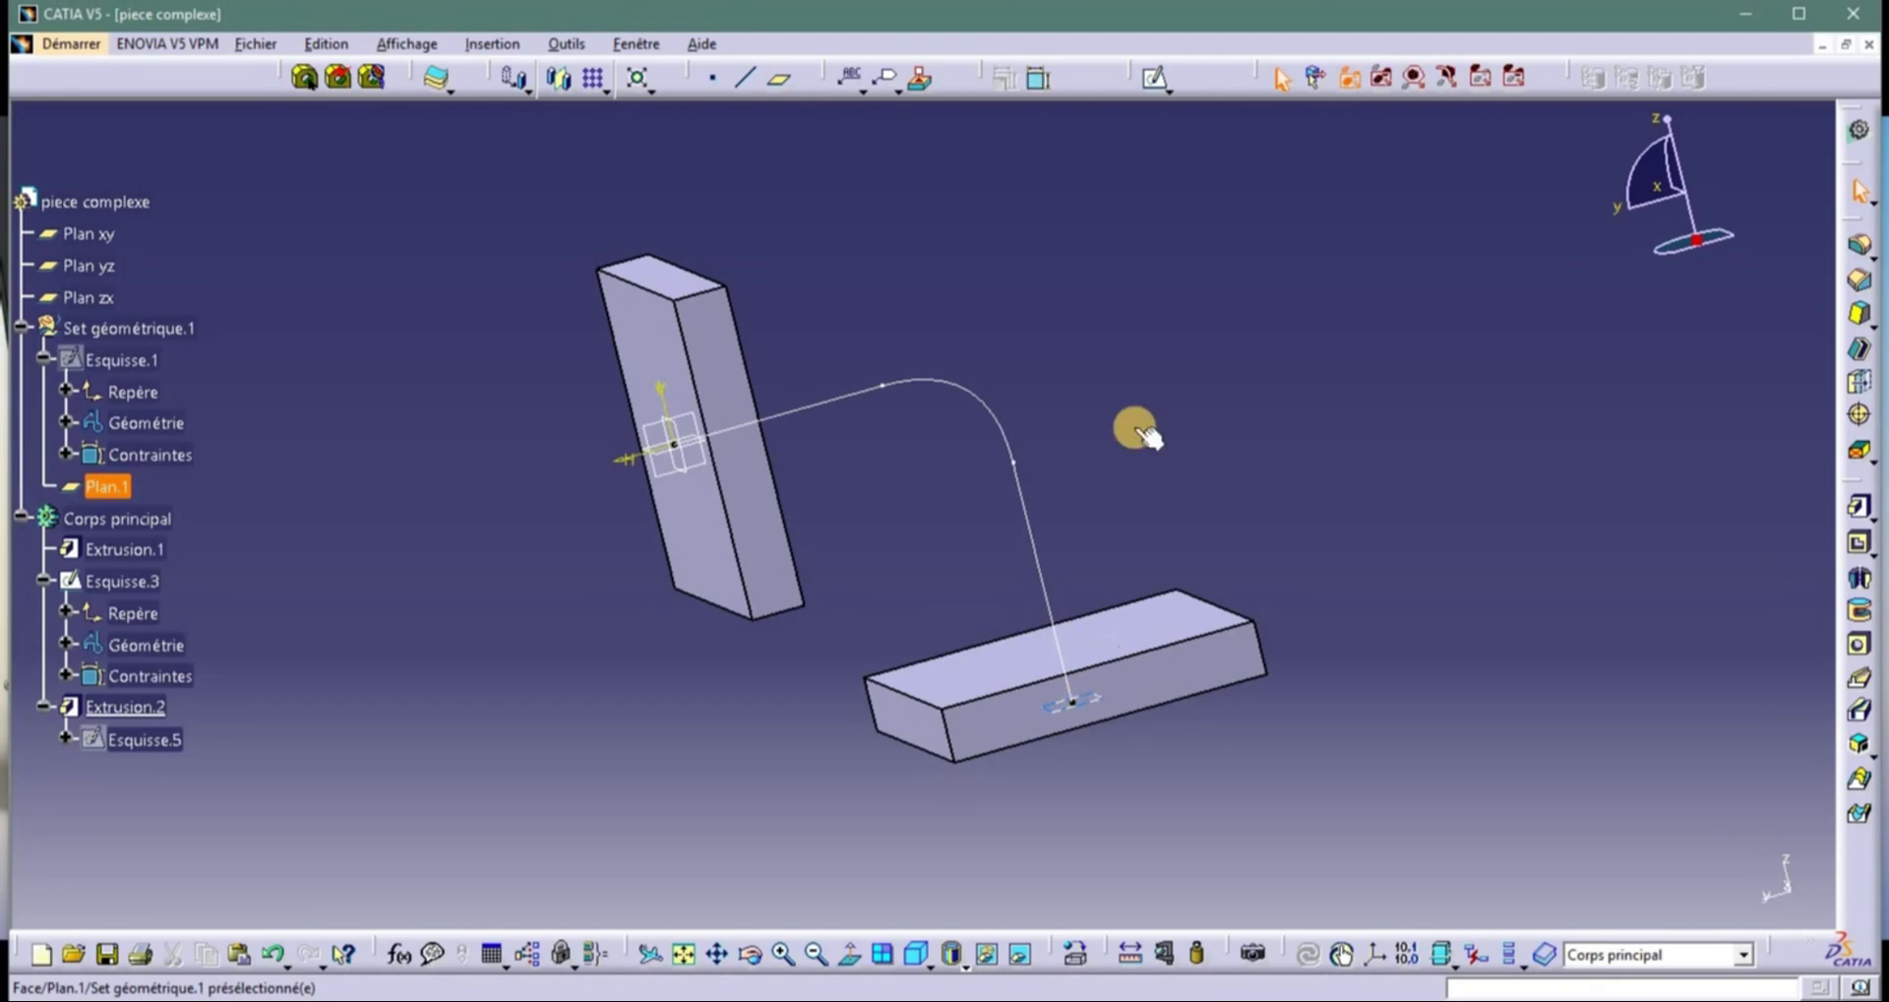
{"action": "middle_click_drag", "start_coordinate": [1147, 425], "coordinate": [1062, 413]}
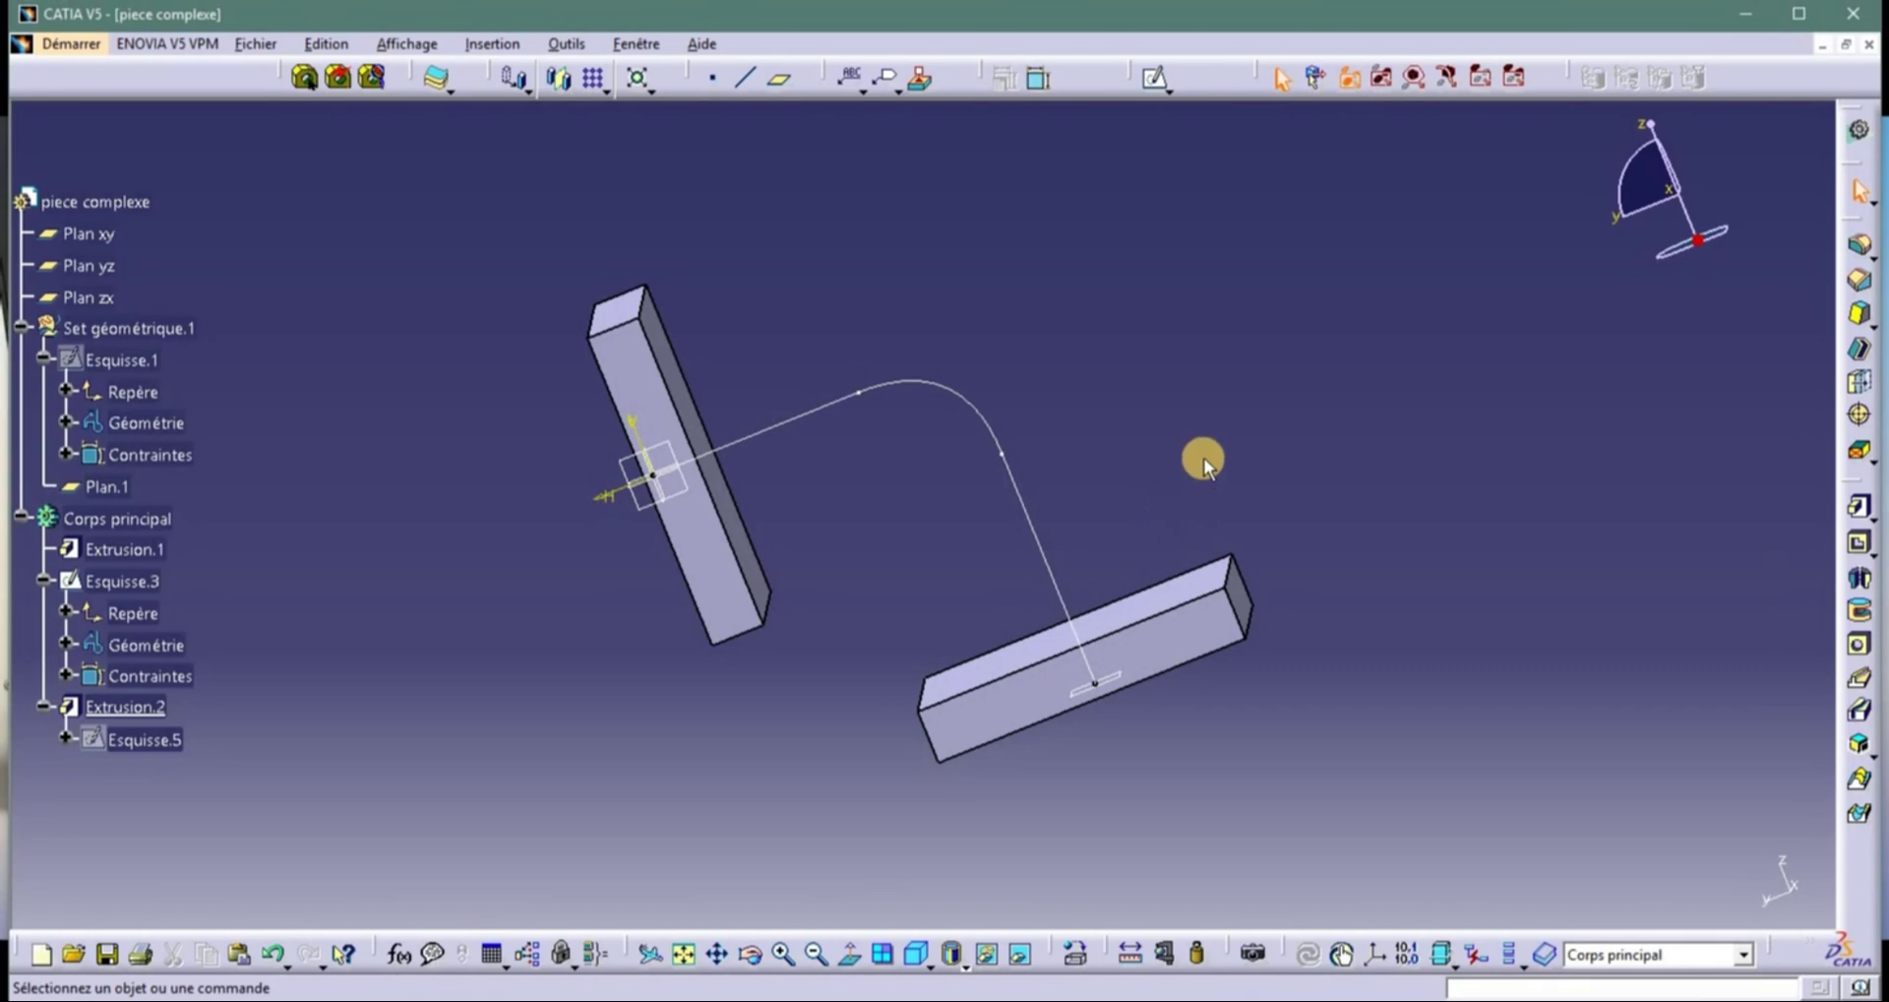
{"action": "middle_click_drag", "start_coordinate": [1342, 535], "coordinate": [1279, 522]}
{"action": "left_click", "coordinate": [1112, 665]}
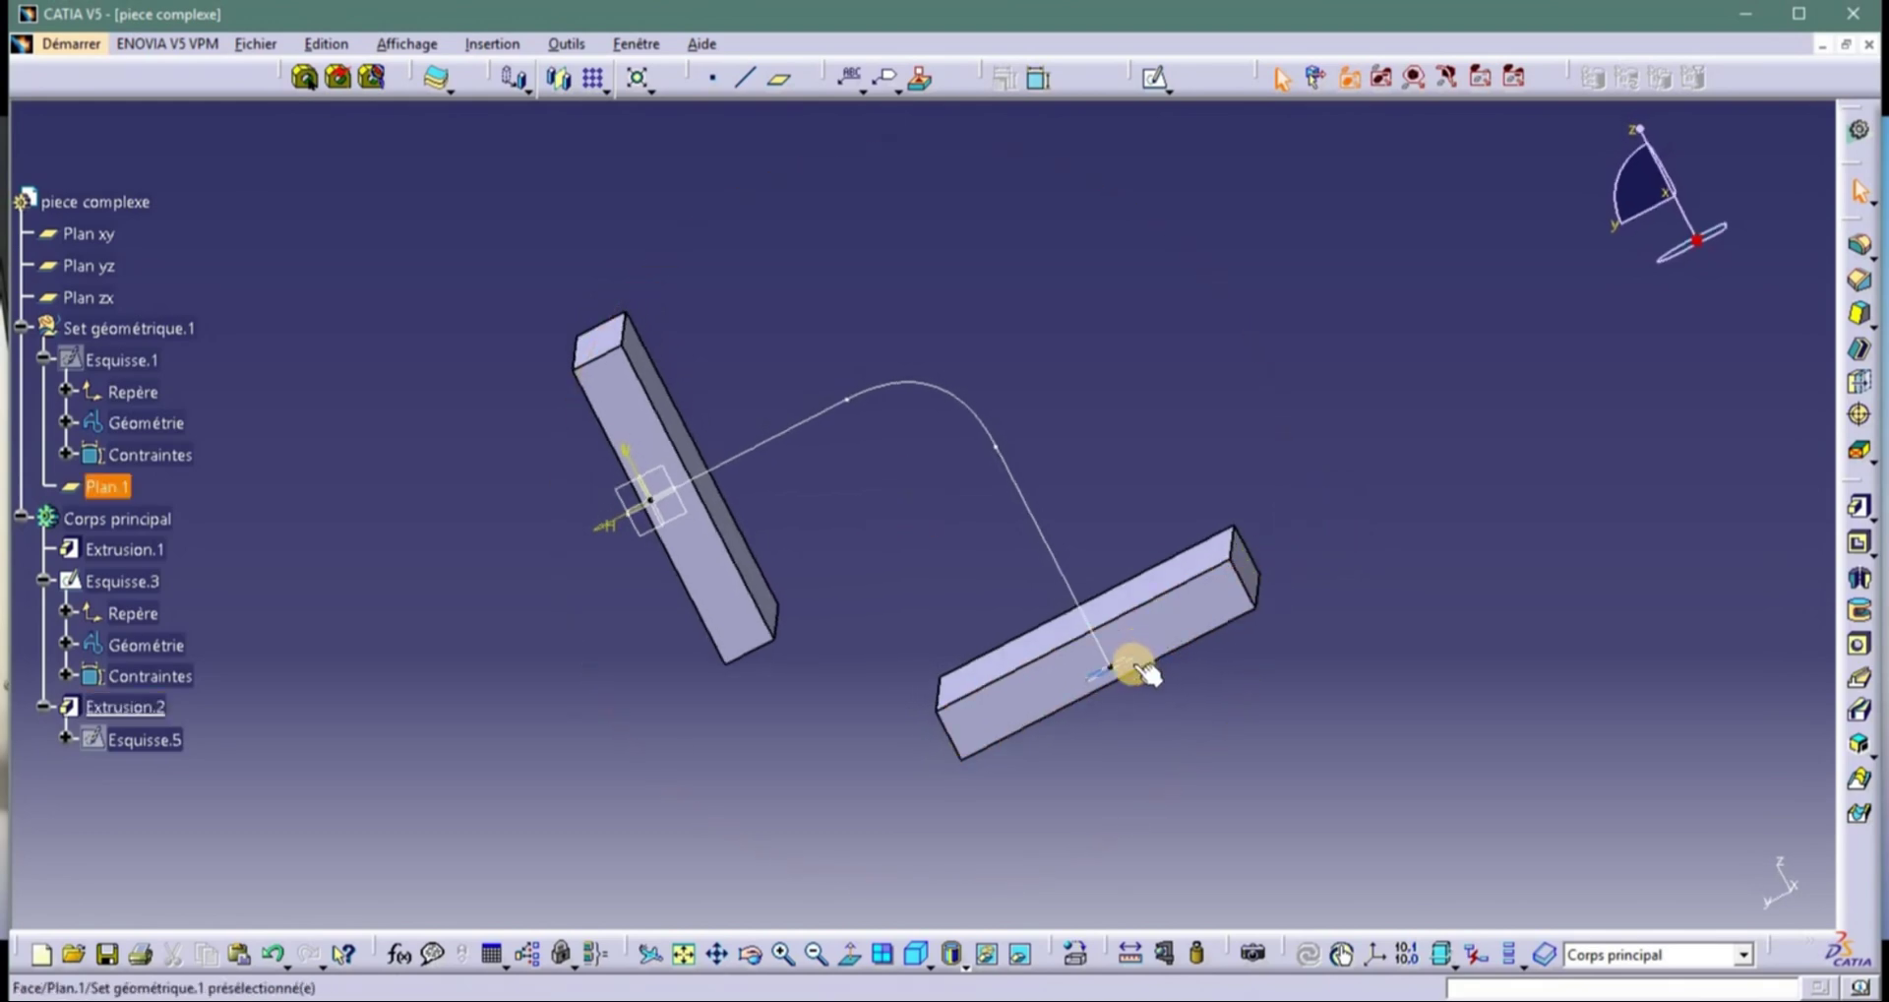
{"action": "left_click", "coordinate": [1045, 91]}
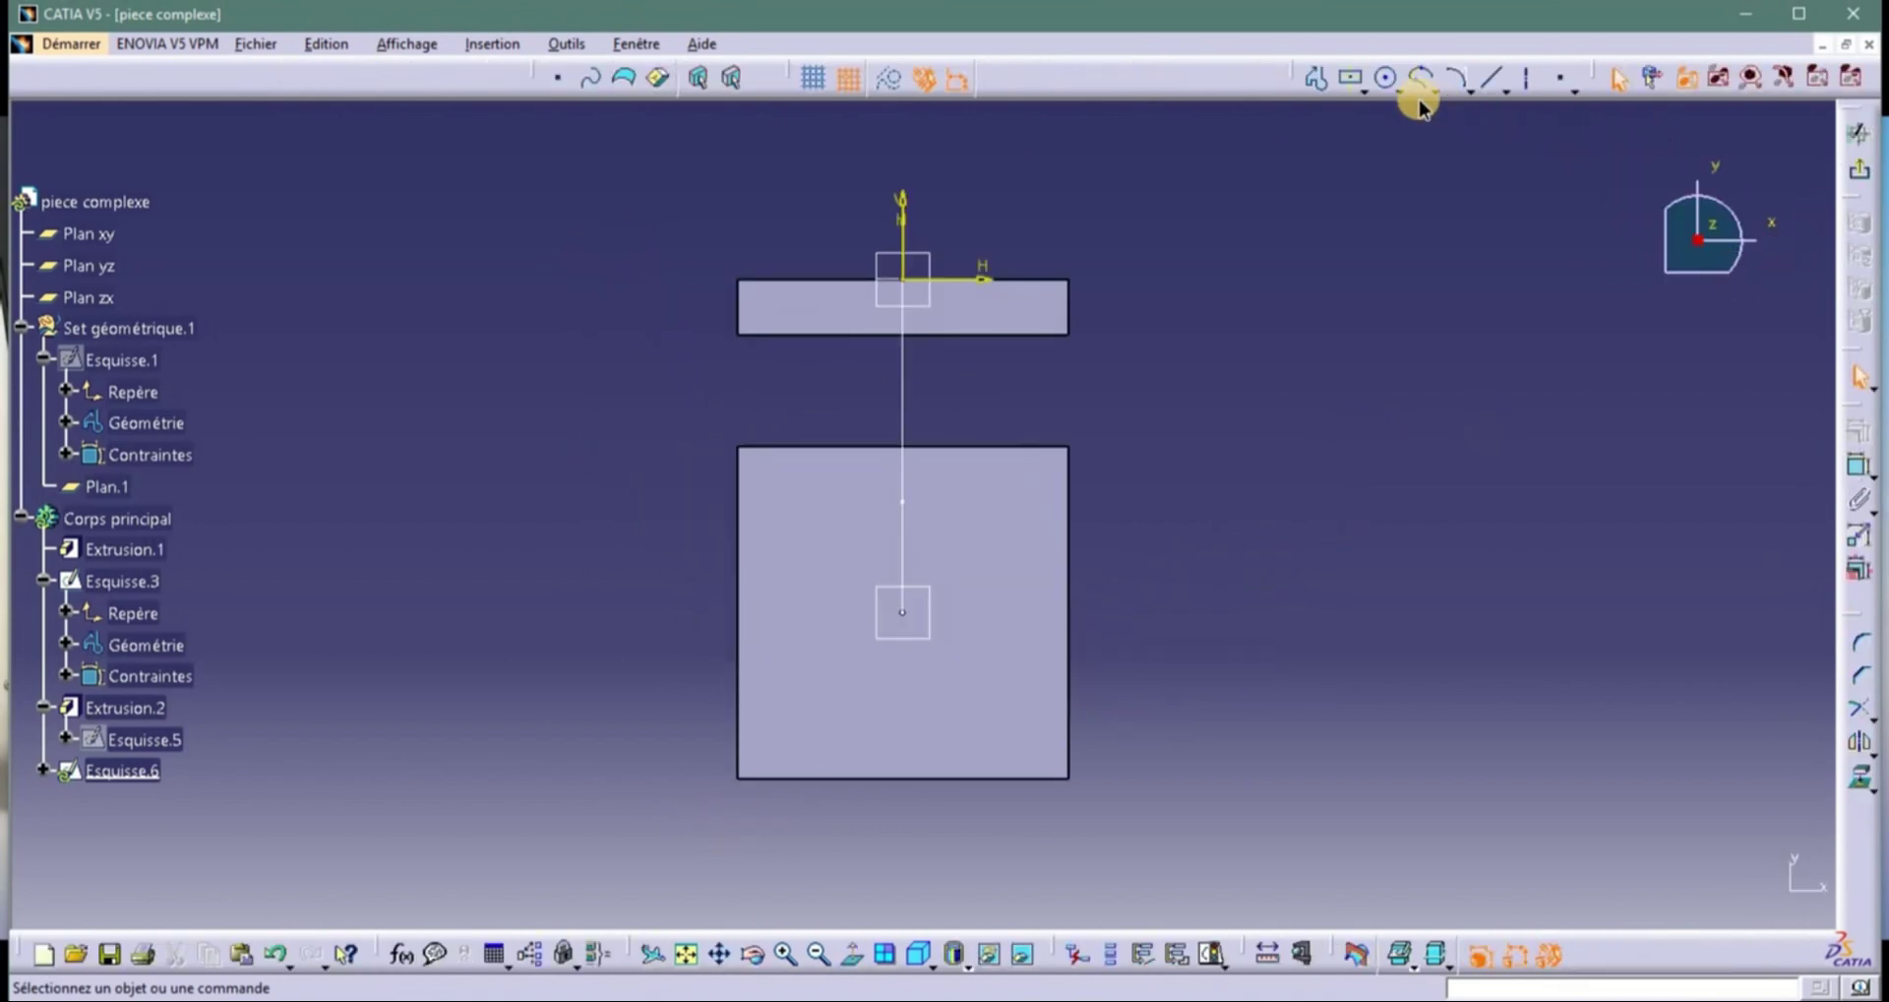
Sketch a circle centred on the path's end point at H 0 mm, V -120 mm and set its radius to 30 mm.
{"action": "left_click", "coordinate": [1388, 79]}
{"action": "left_click", "coordinate": [902, 612]}
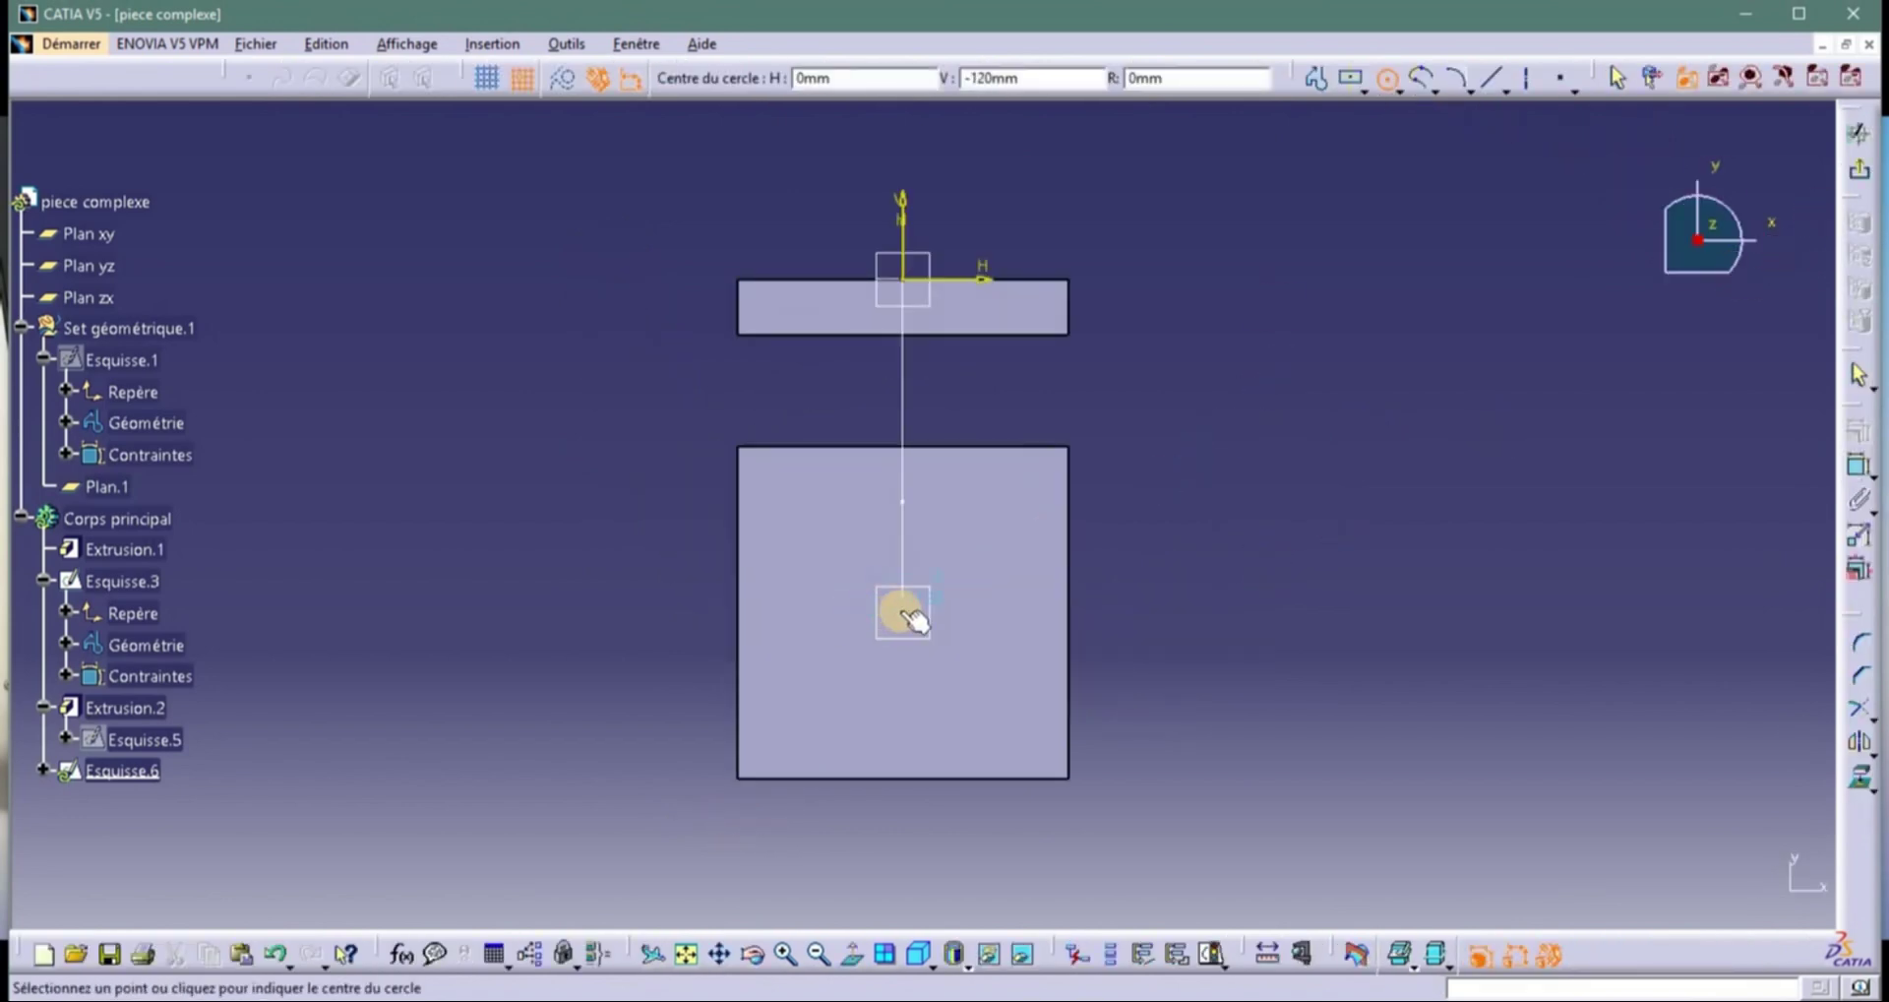
{"action": "left_click", "coordinate": [983, 578]}
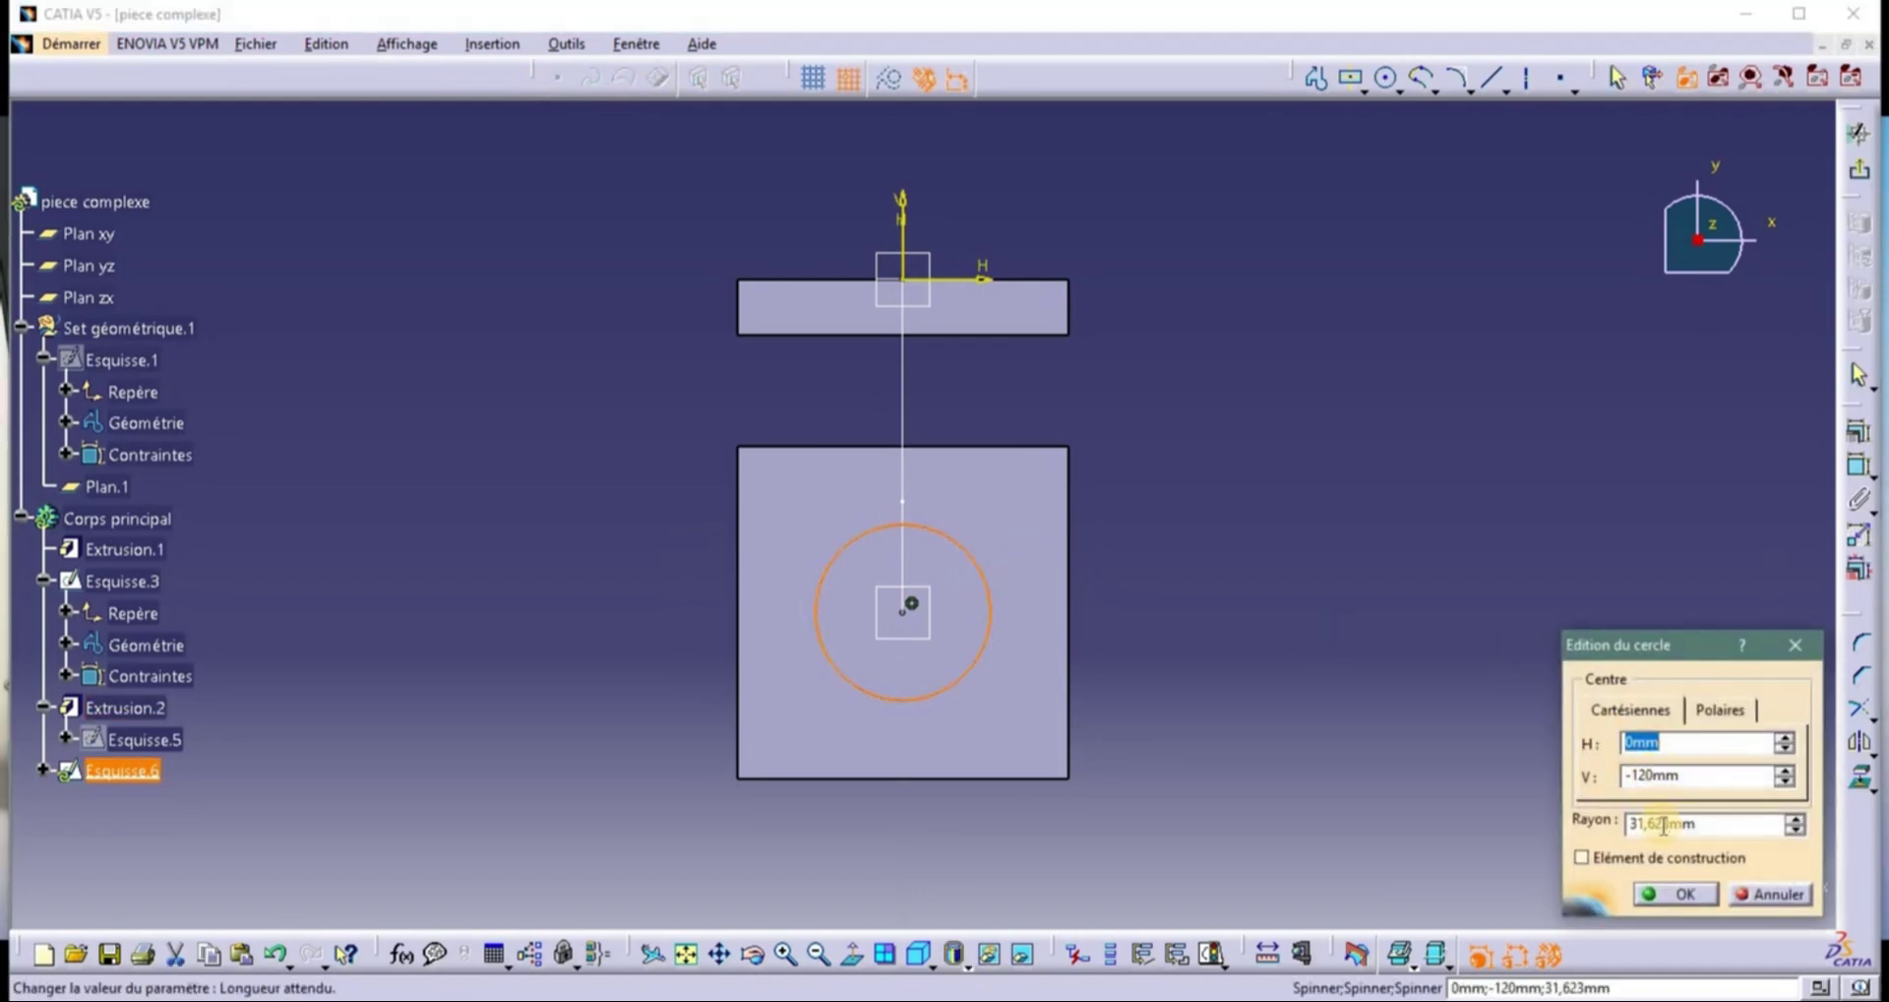
{"action": "left_click", "coordinate": [1657, 823]}
{"action": "type", "text": "30"}
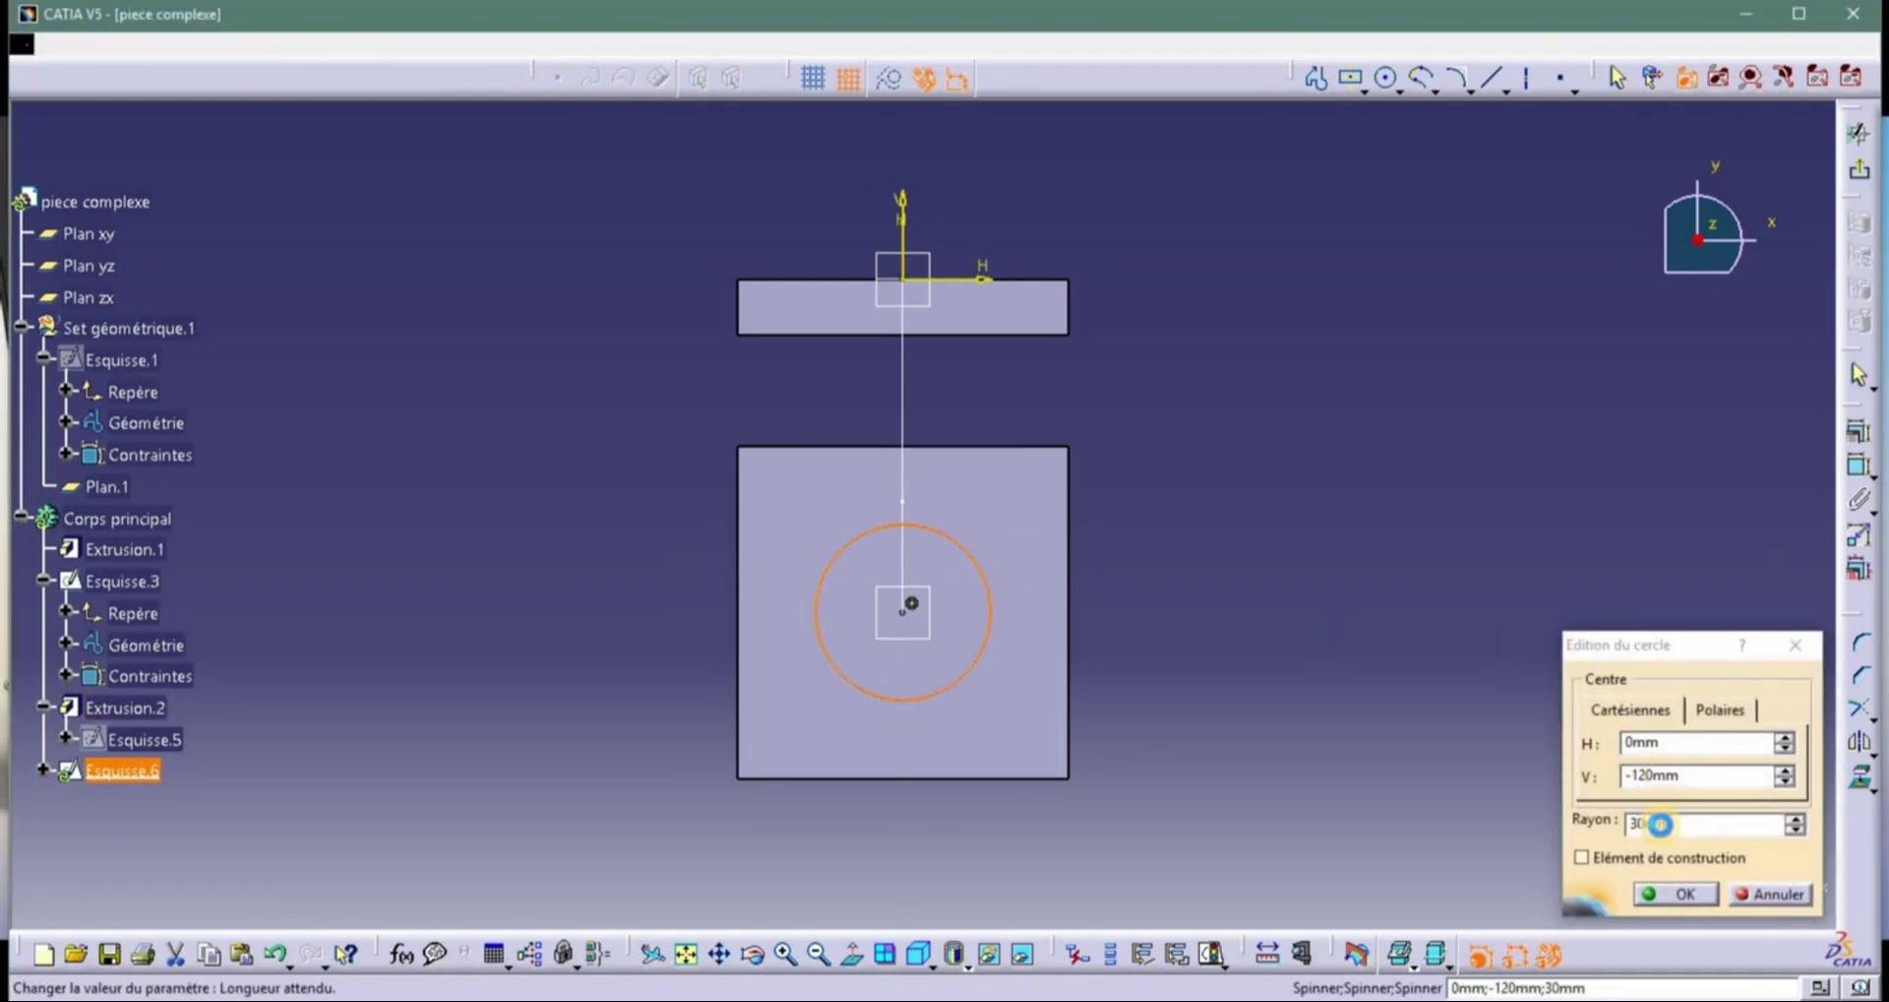
{"action": "key", "text": "Return"}
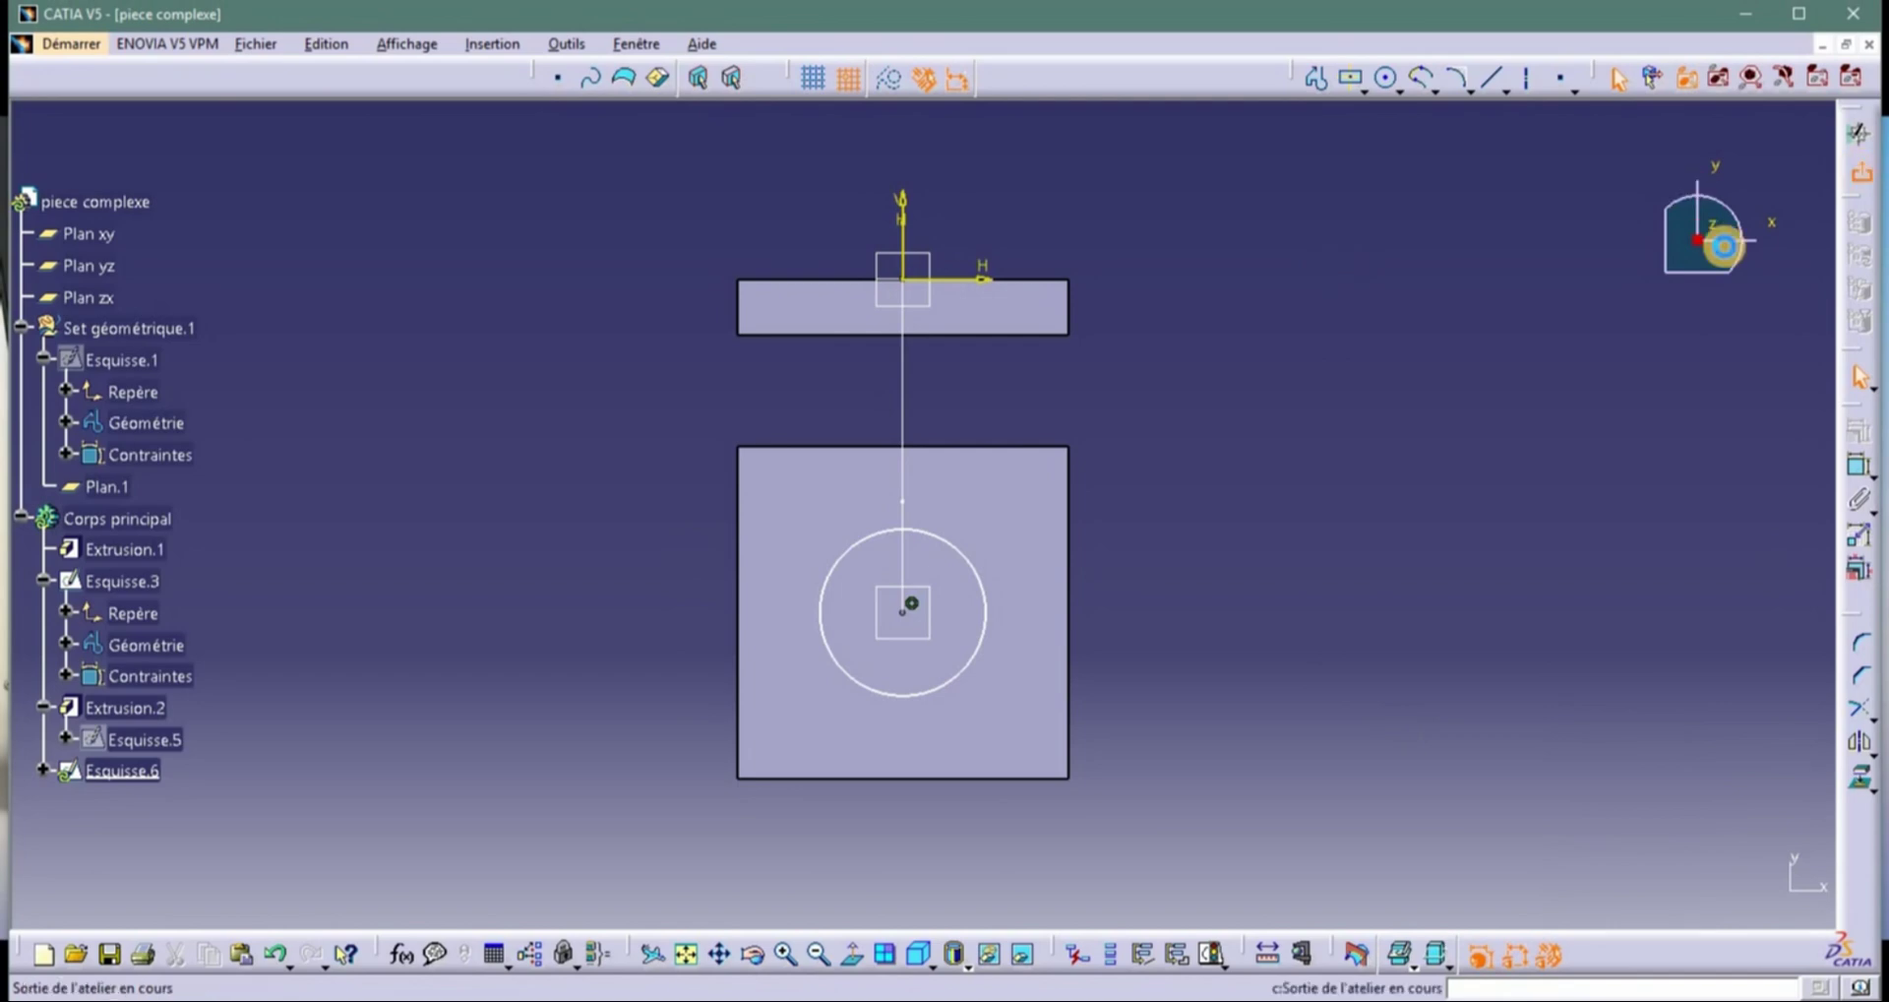
Leave the sketch and cut the circle as a 20 mm deep pocket through the lower plate, with the direction reversed.
{"action": "left_click", "coordinate": [1491, 434]}
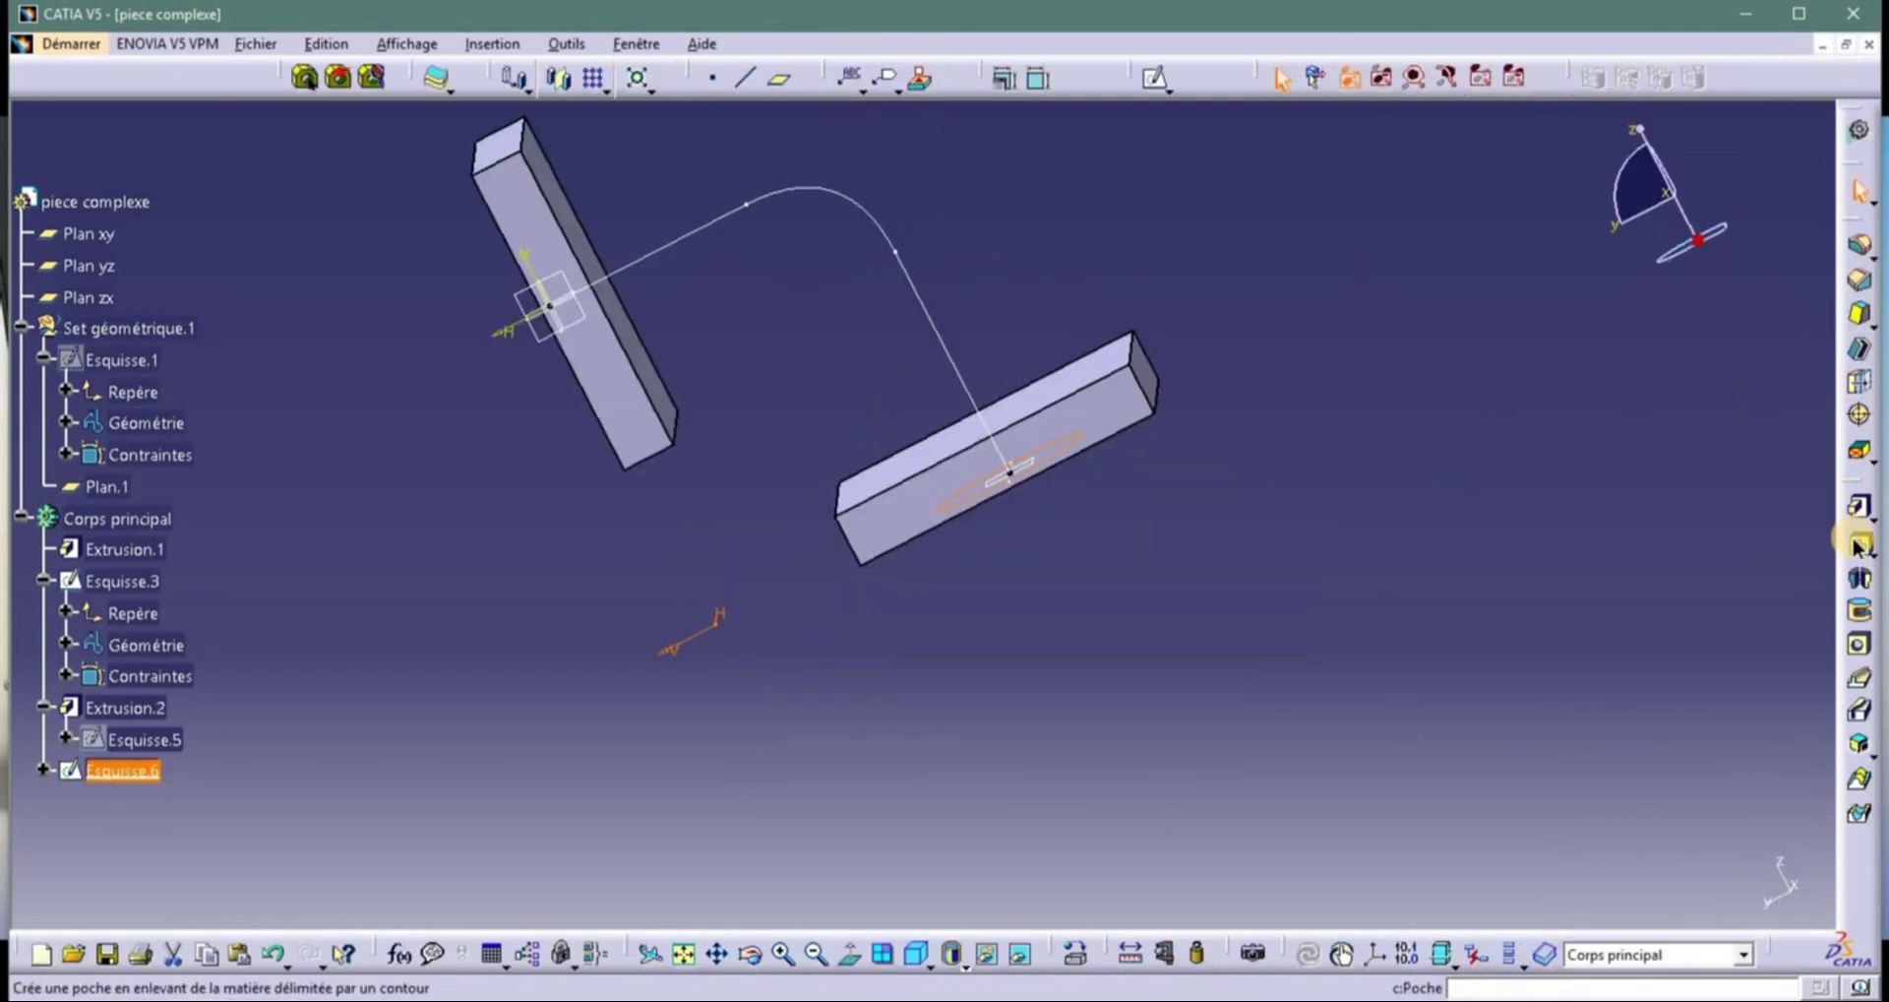
{"action": "left_click", "coordinate": [1859, 544]}
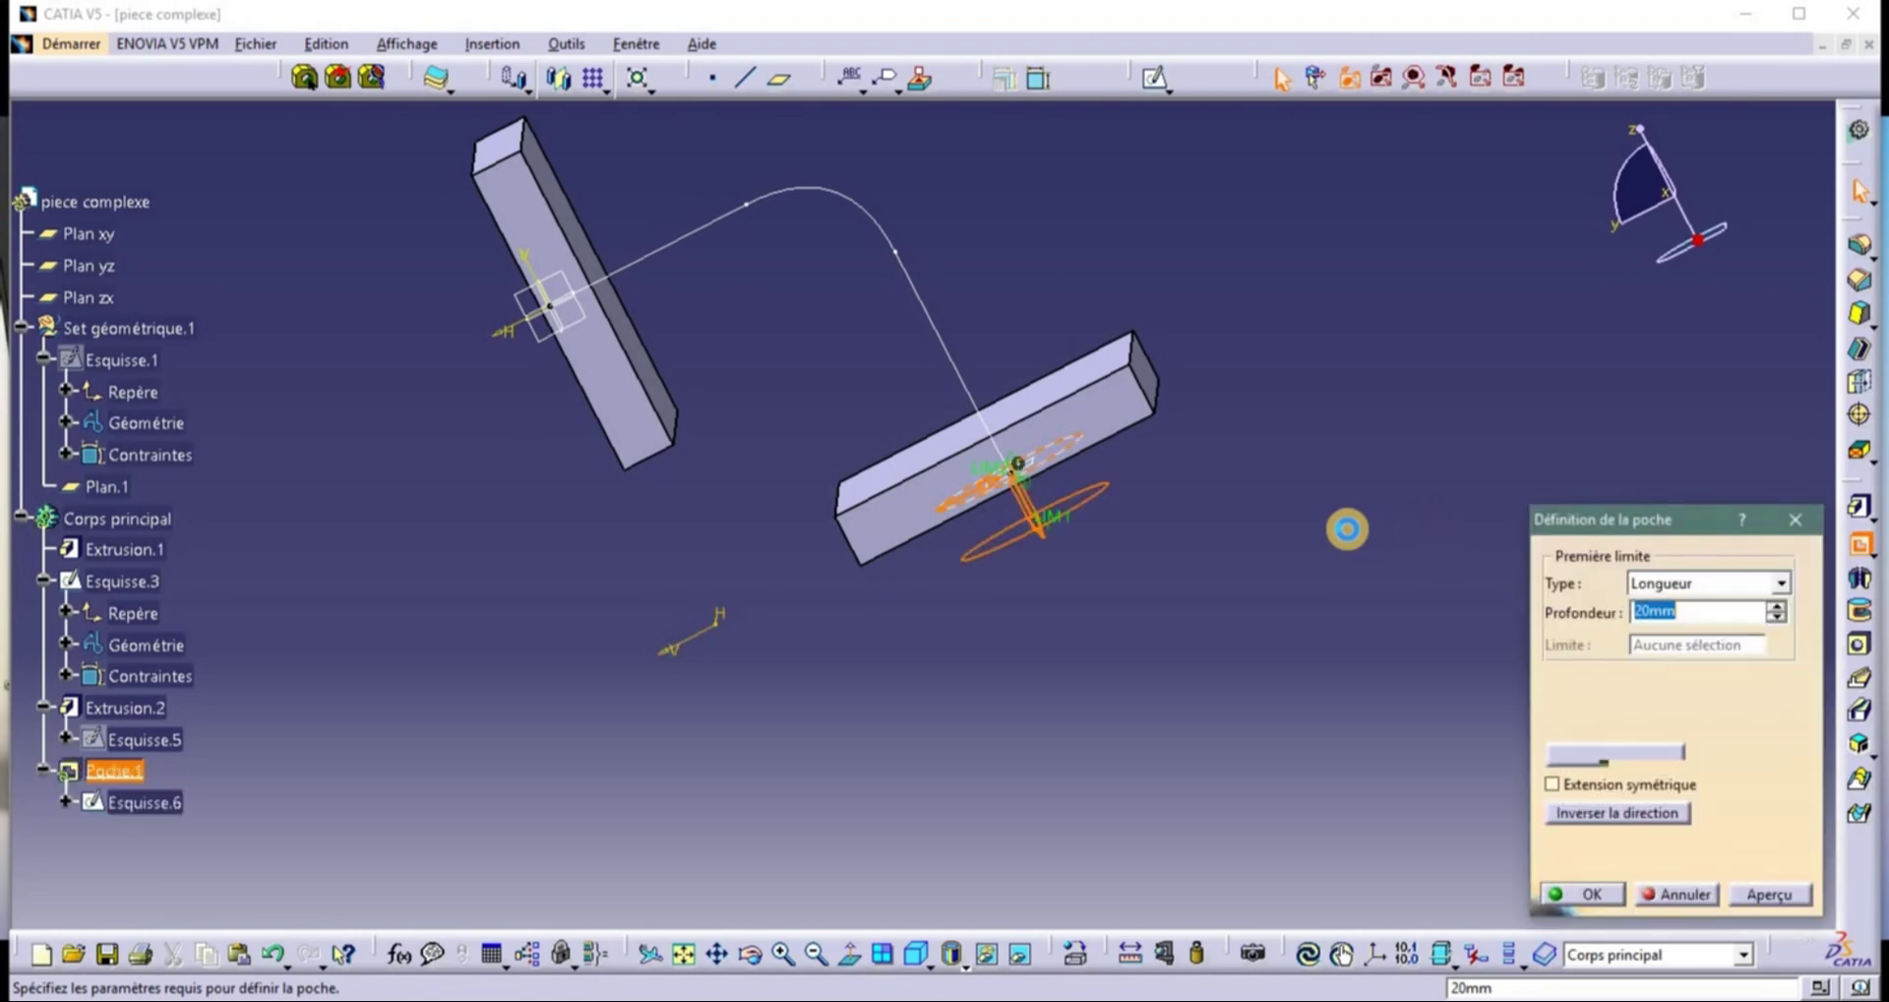
{"action": "left_click", "coordinate": [1602, 754]}
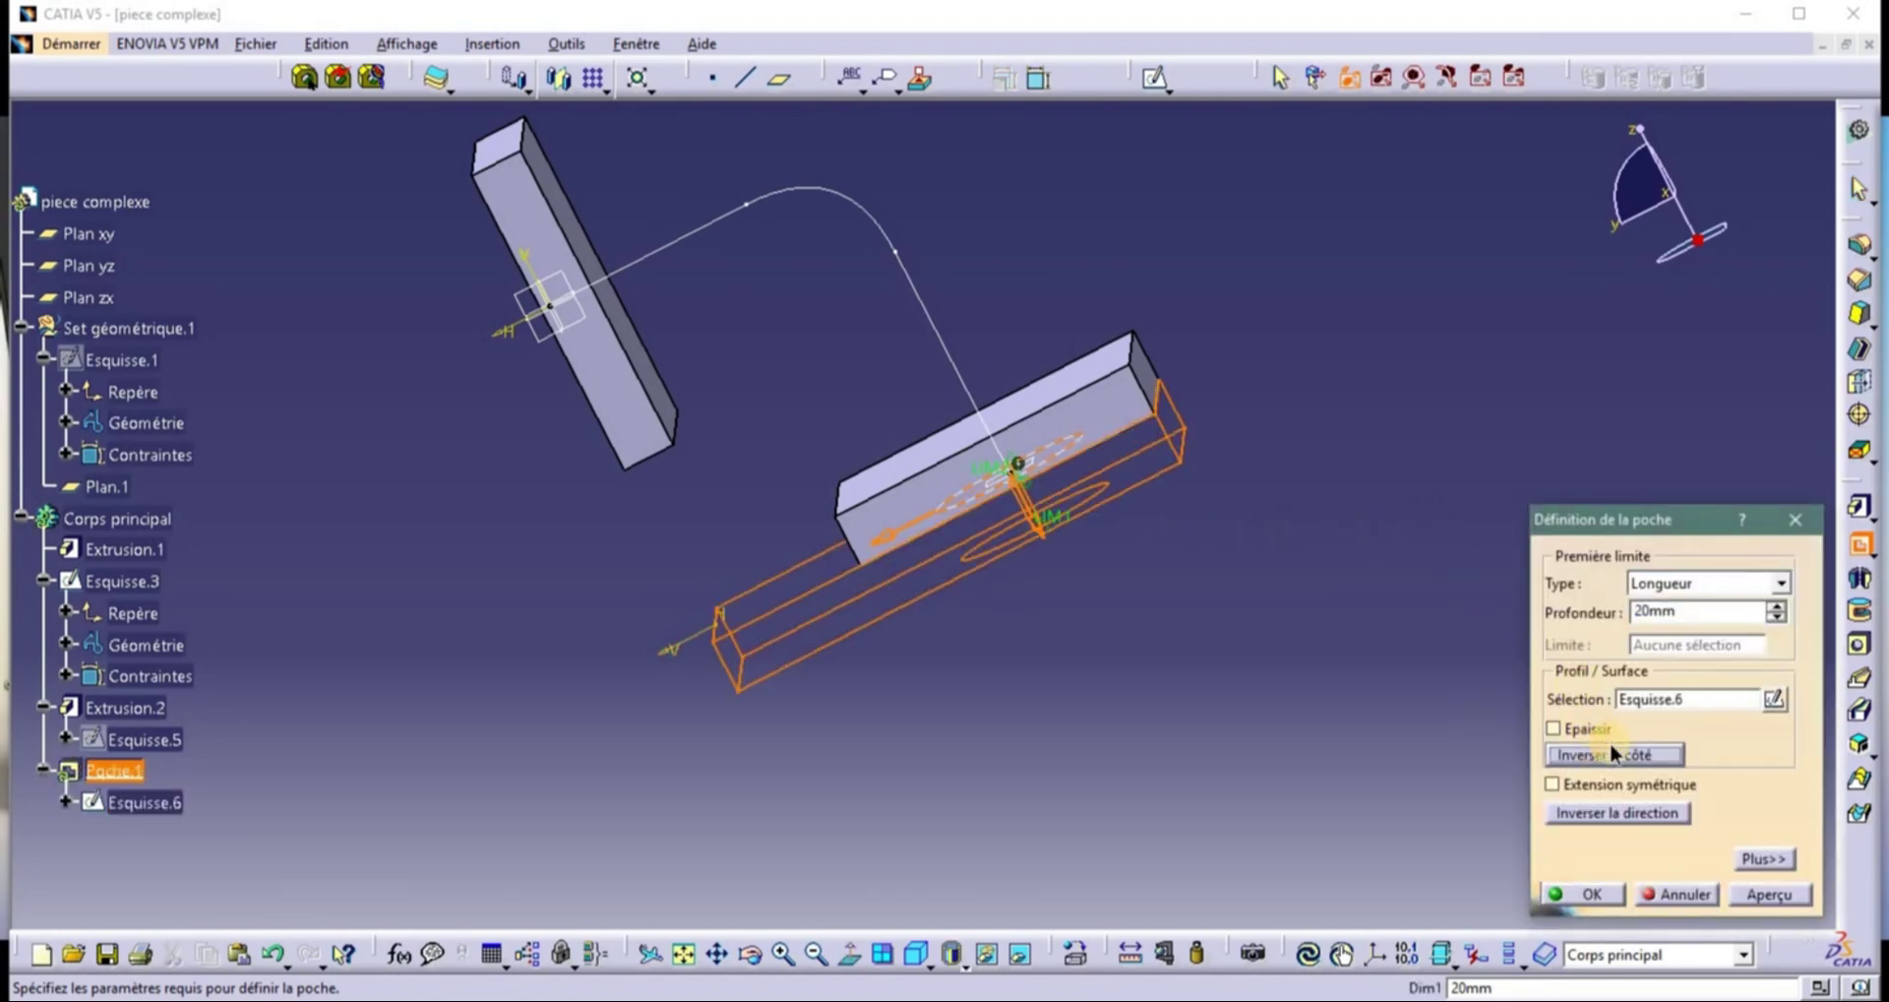
{"action": "left_click", "coordinate": [1620, 760]}
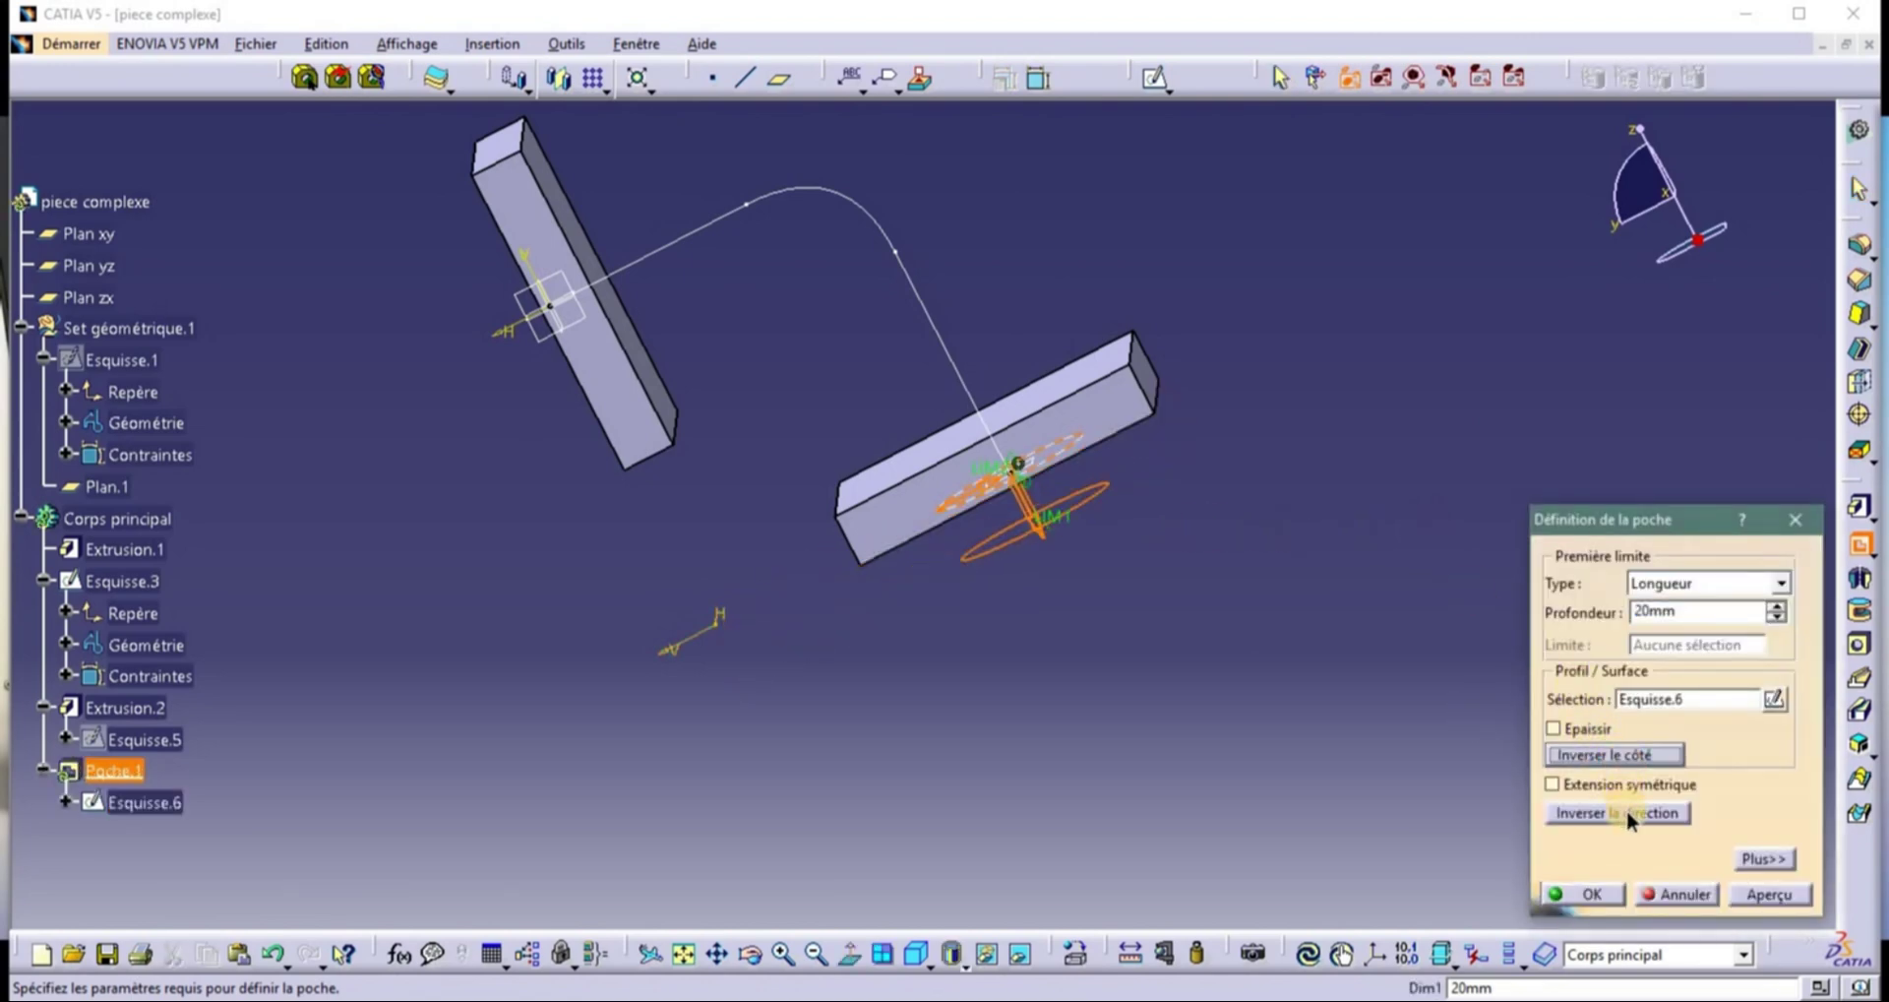
{"action": "left_click", "coordinate": [1625, 812]}
{"action": "left_click", "coordinate": [1614, 892]}
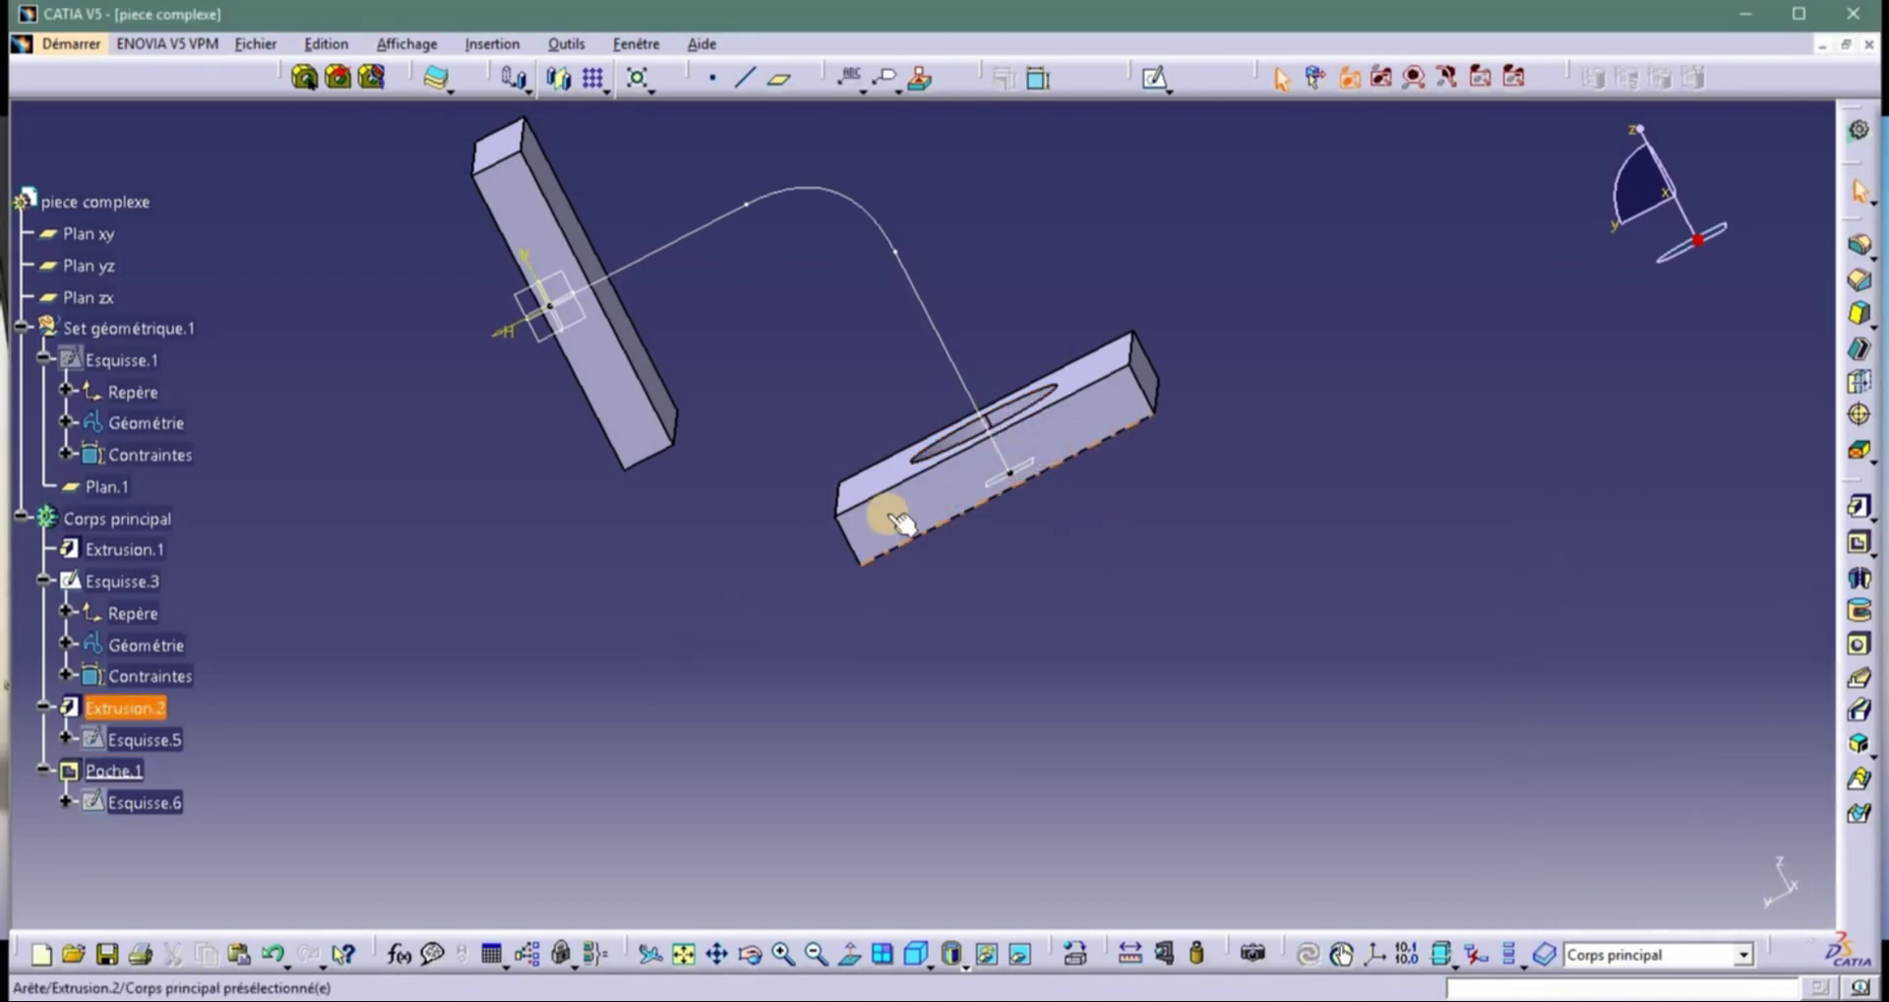
Start a sketch on Plan zx at the upright plate's face.
{"action": "middle_click_drag", "start_coordinate": [709, 539], "coordinate": [835, 521]}
{"action": "left_click", "coordinate": [632, 366]}
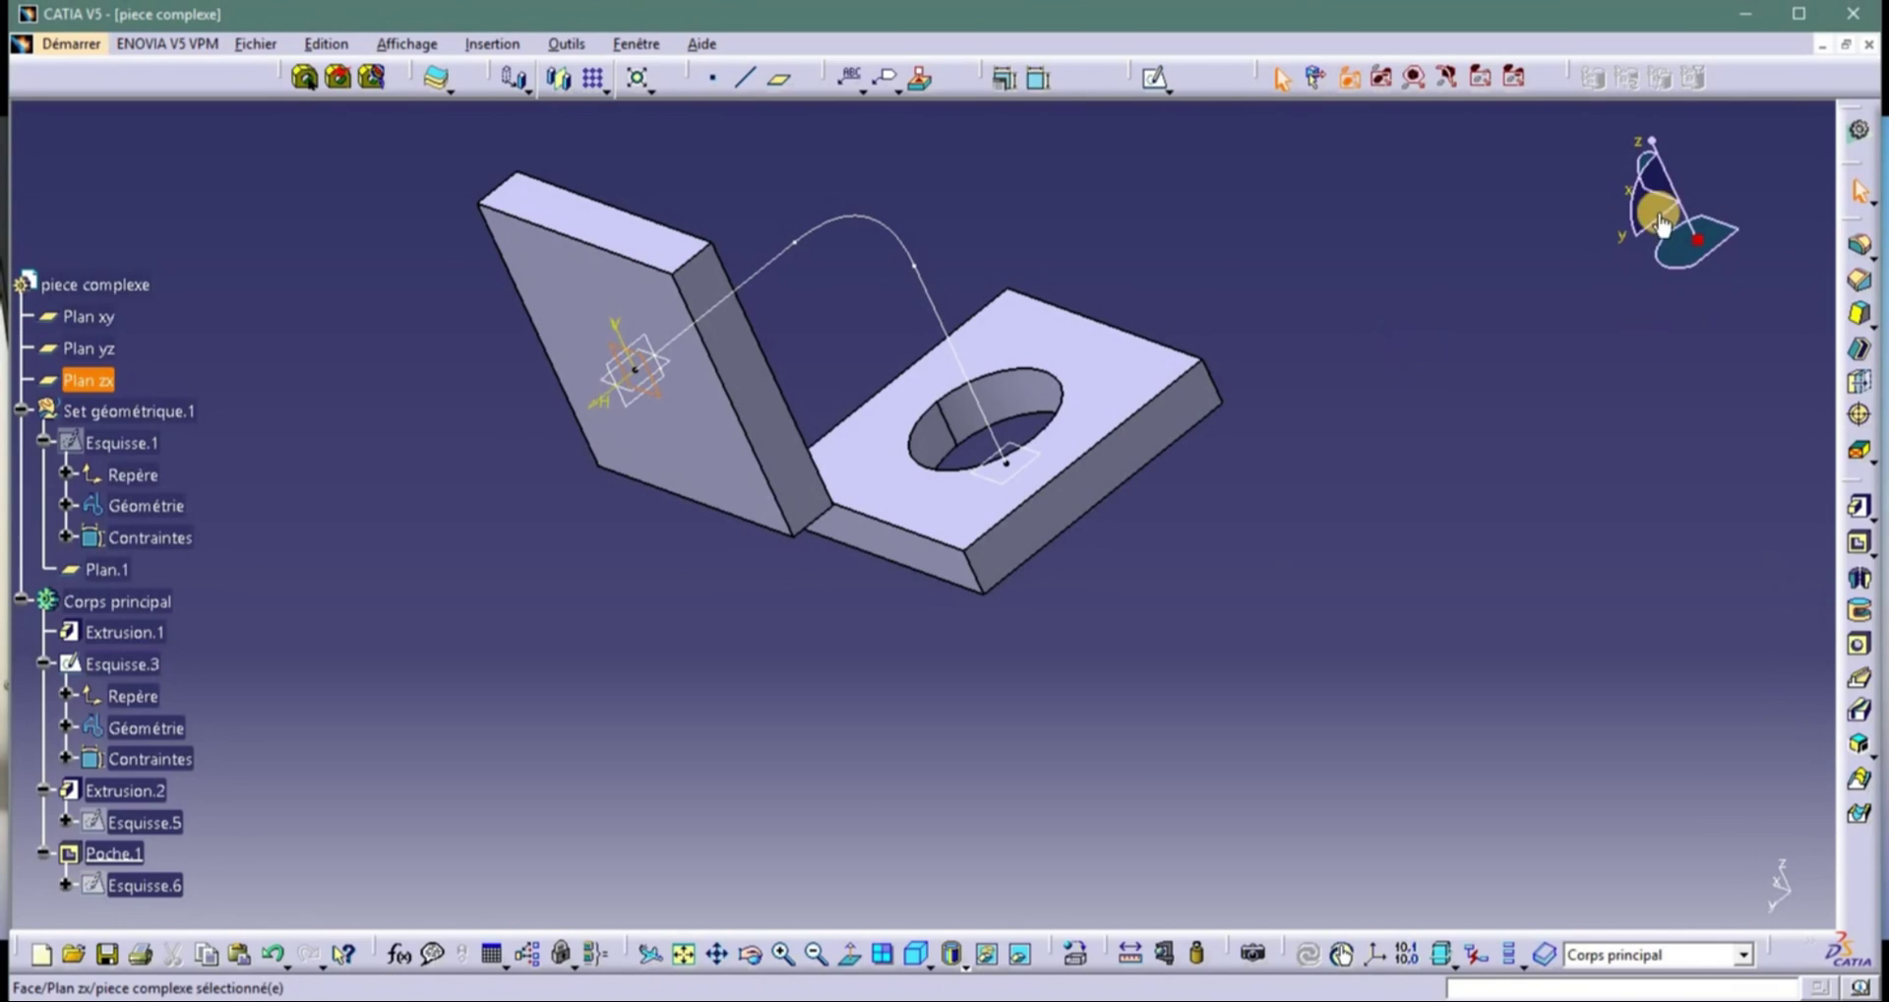
{"action": "left_click", "coordinate": [1154, 77]}
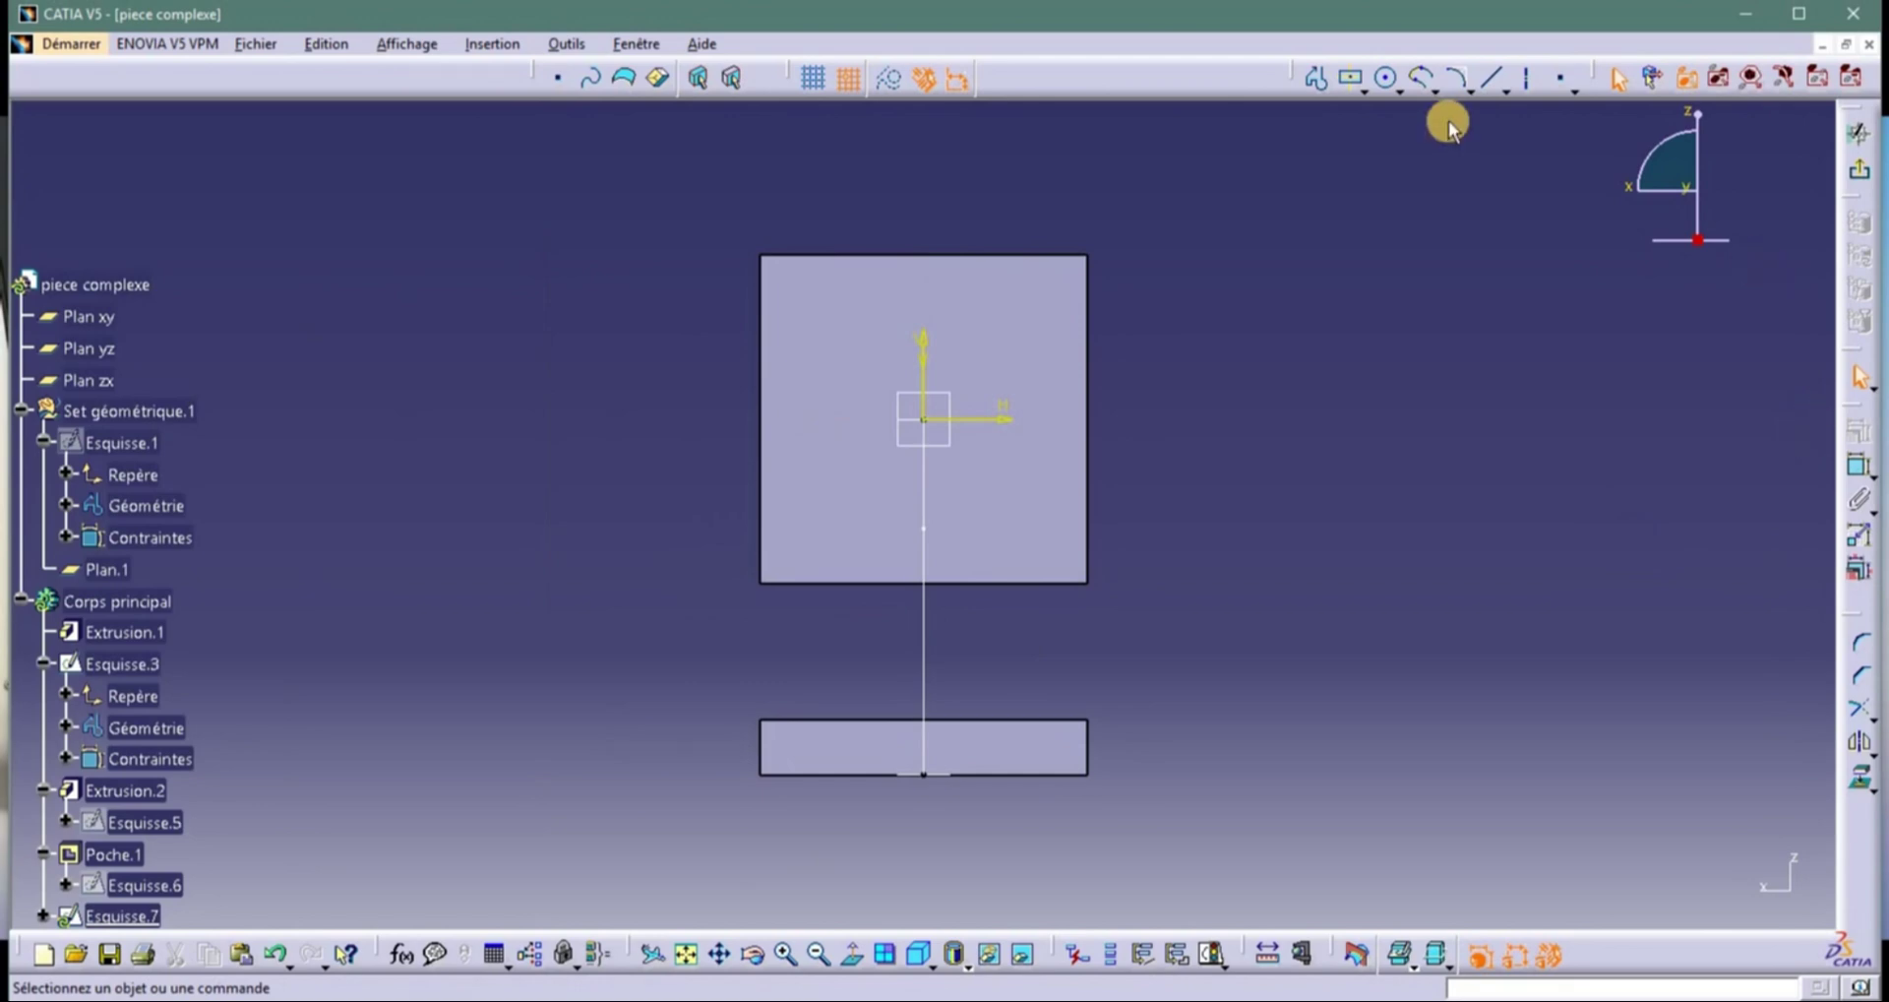
Sketch a circle centred on the origin, set its radius to 30 mm, and leave the sketch.
{"action": "left_click", "coordinate": [1377, 82]}
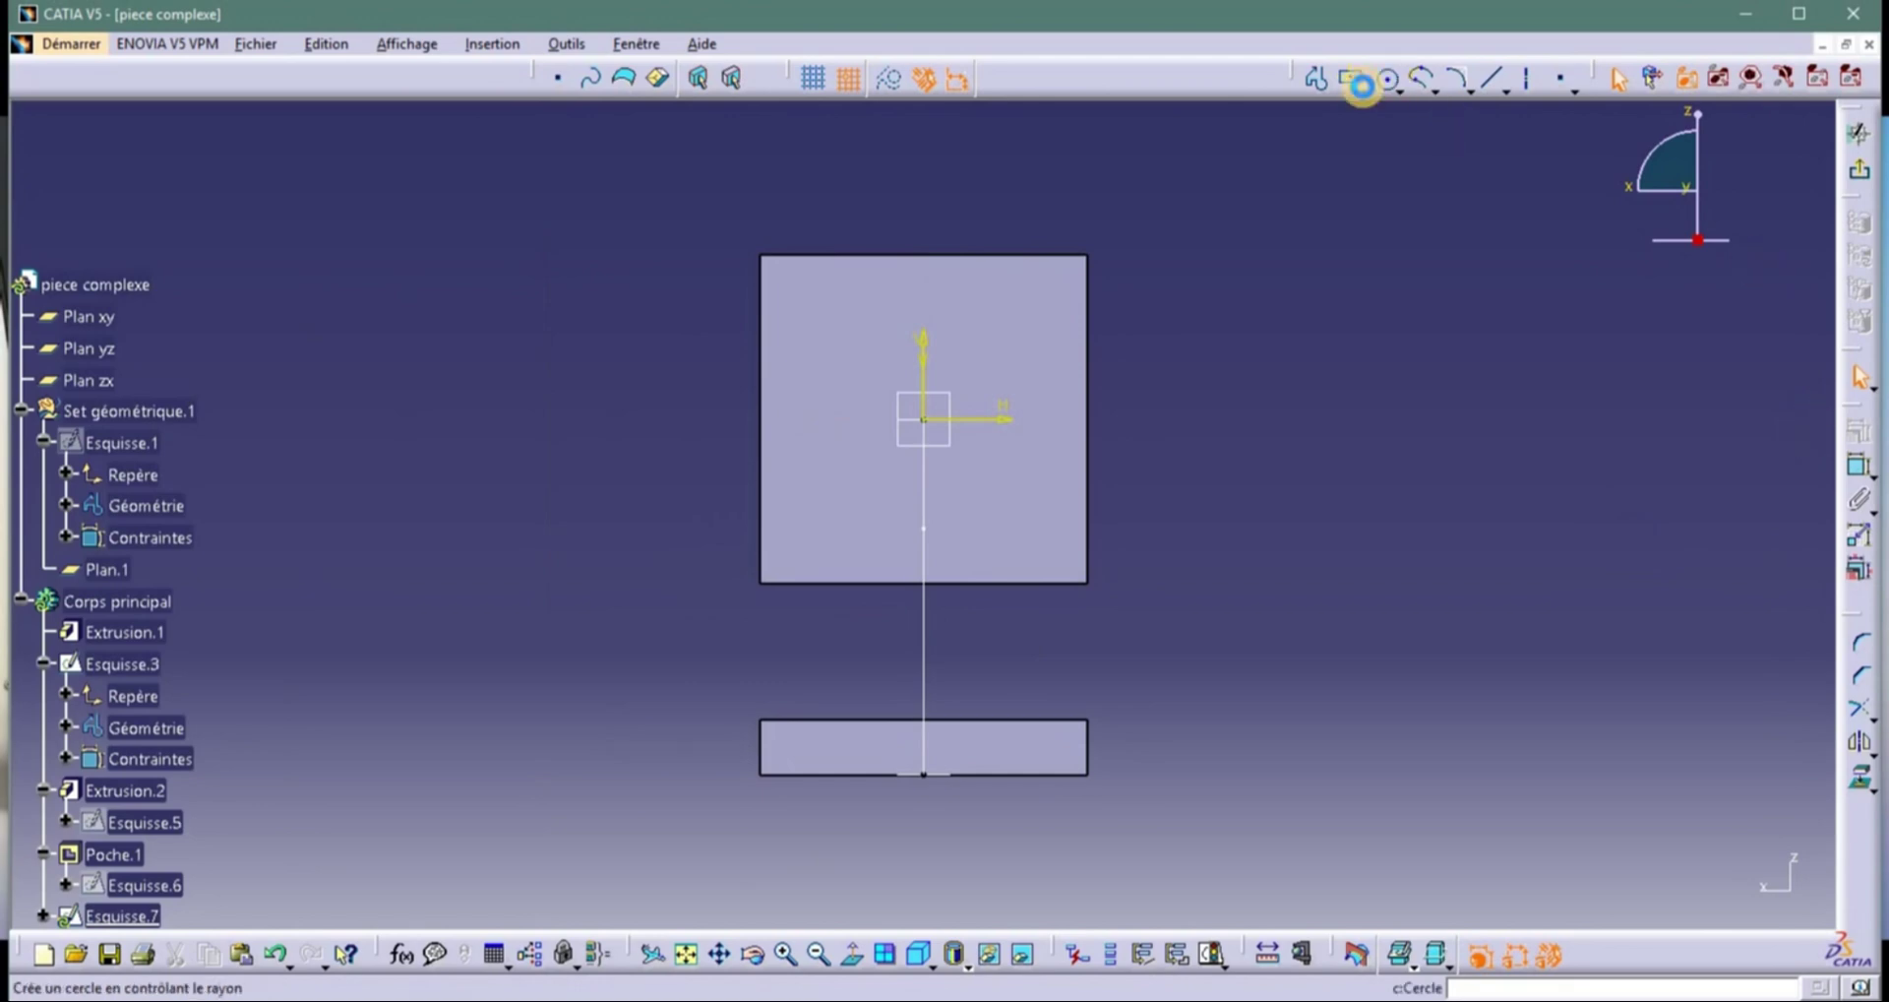
{"action": "left_click", "coordinate": [923, 419]}
{"action": "left_click", "coordinate": [984, 412]}
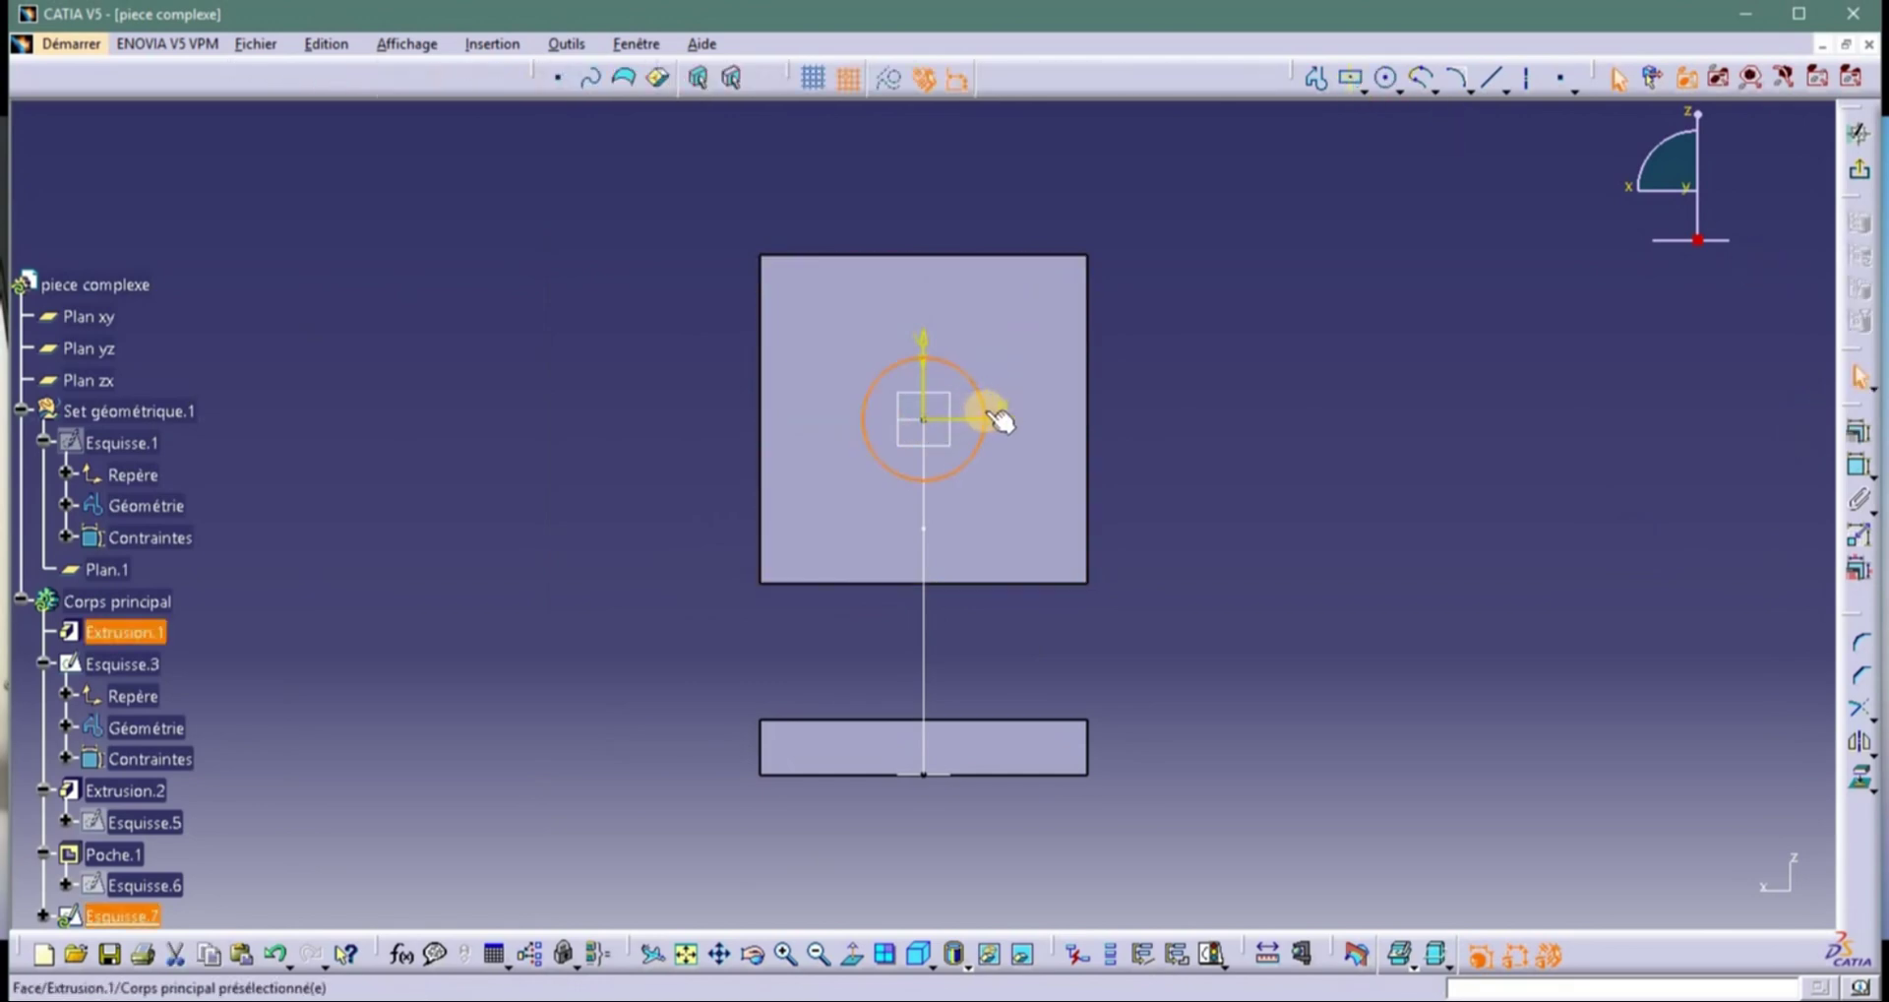
{"action": "double_click", "coordinate": [985, 411]}
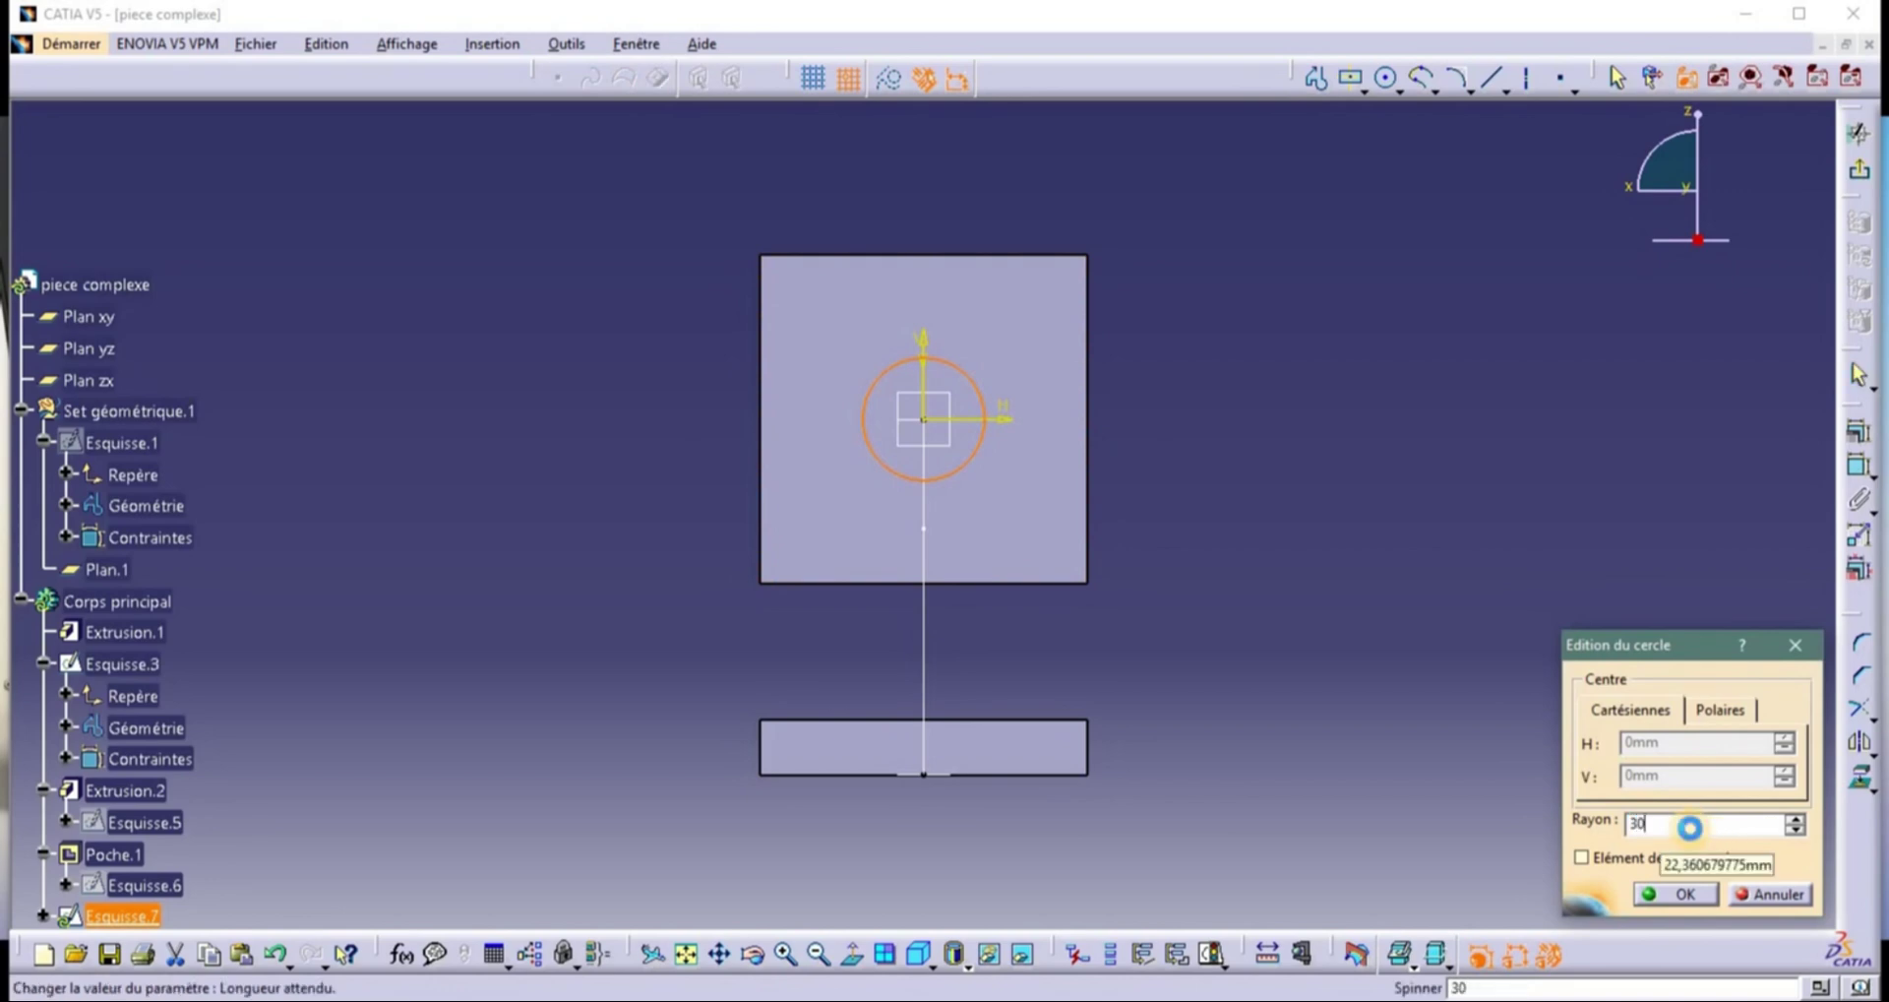
{"action": "type", "text": "30"}
{"action": "key", "text": "Return"}
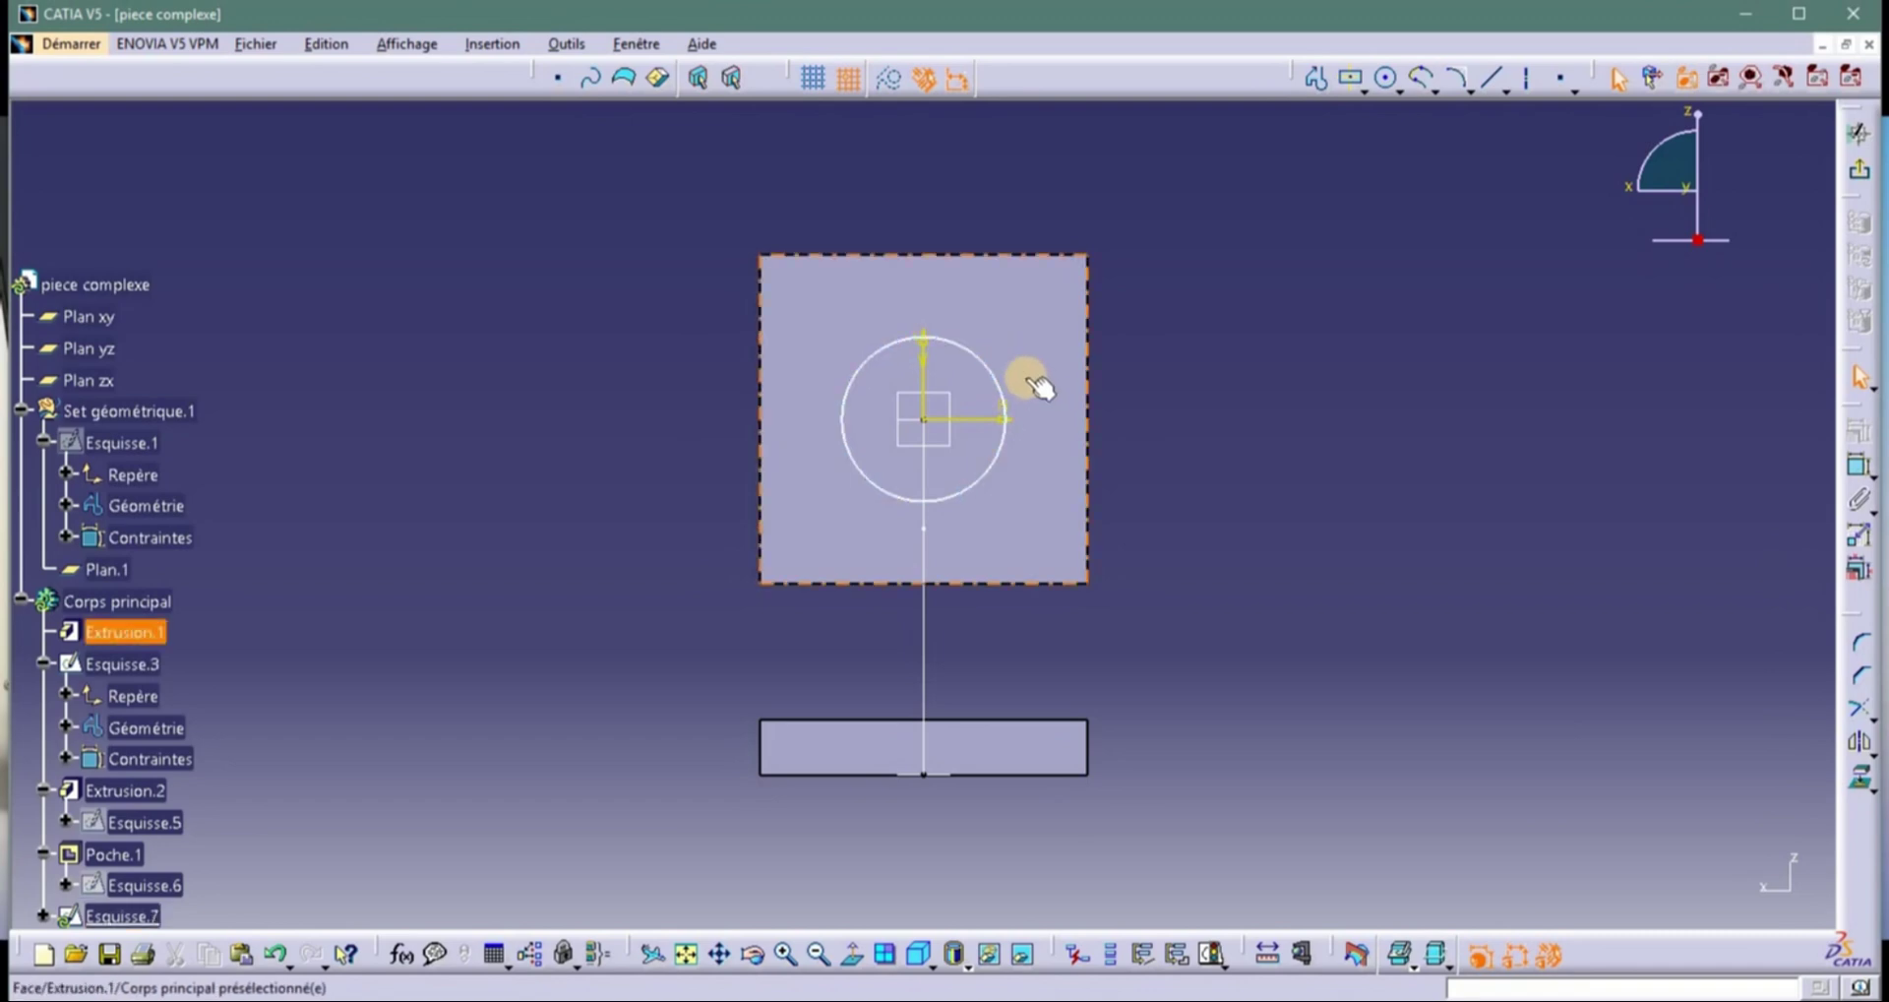
{"action": "left_click", "coordinate": [1006, 403]}
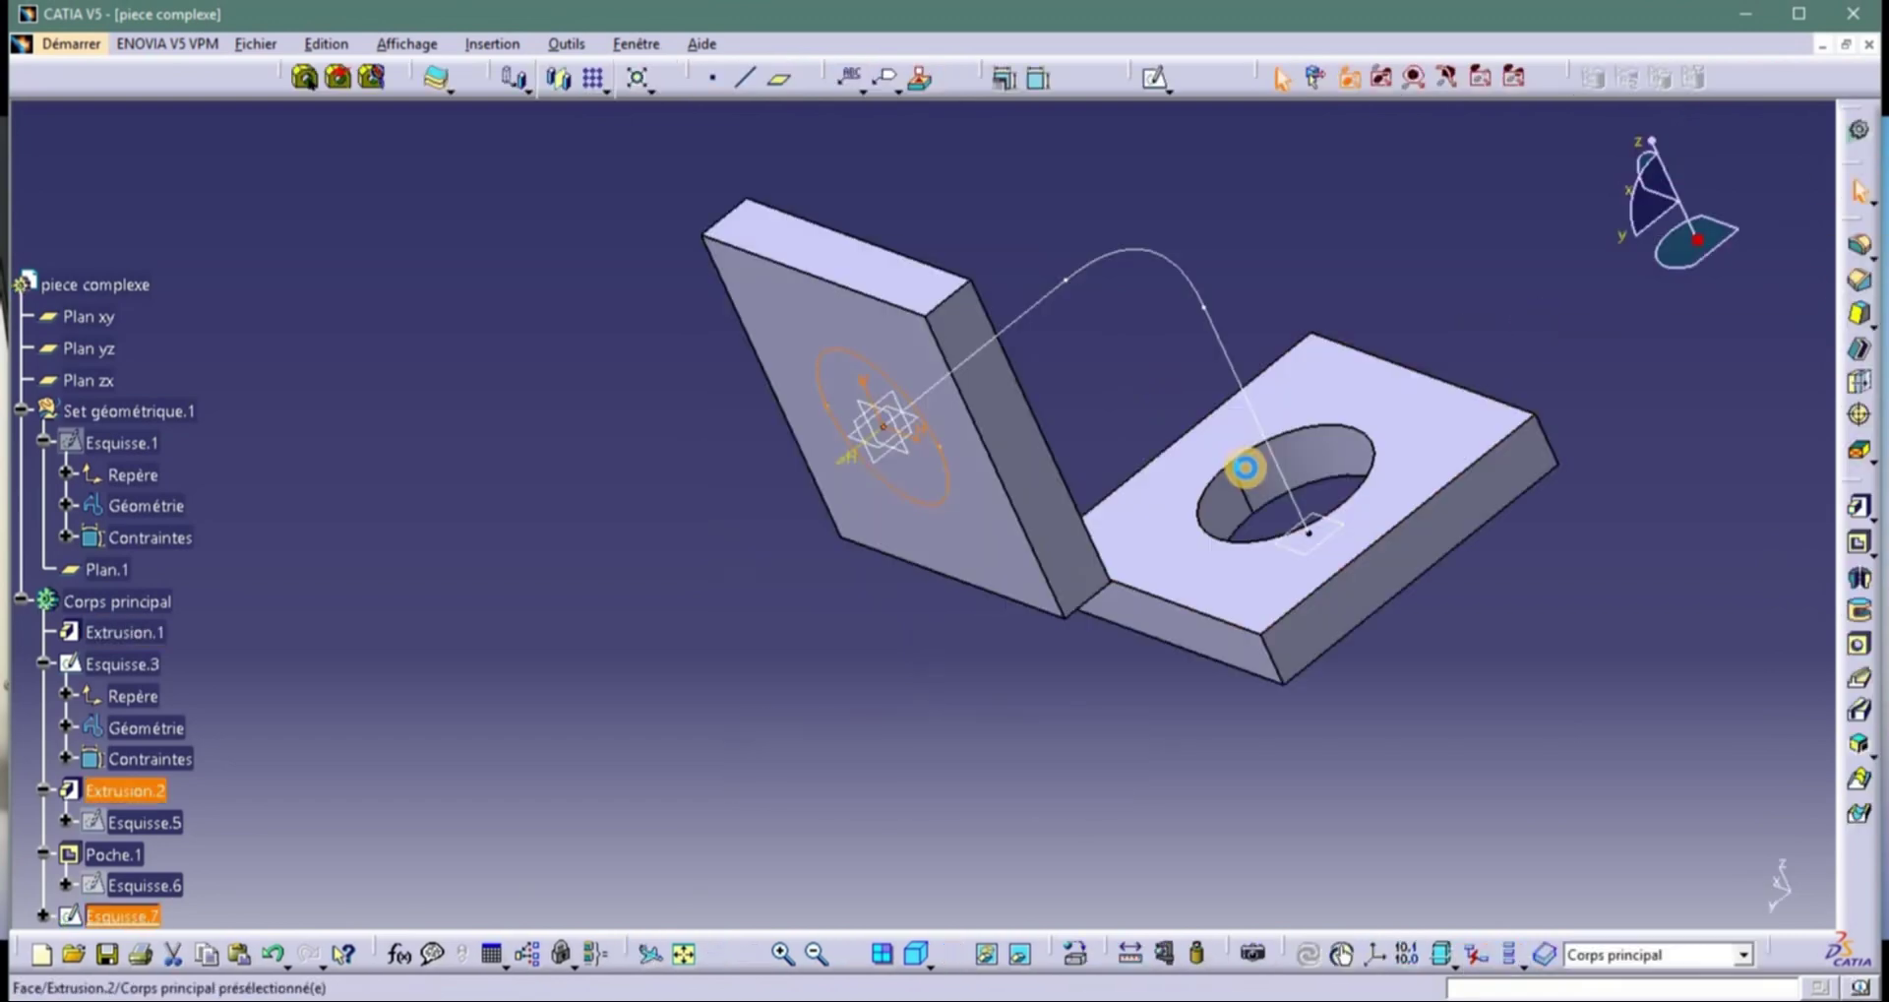
Extrude the circle on the upright plate 20 mm with the direction reversed, and dismiss the warning.
{"action": "left_click", "coordinate": [1846, 508]}
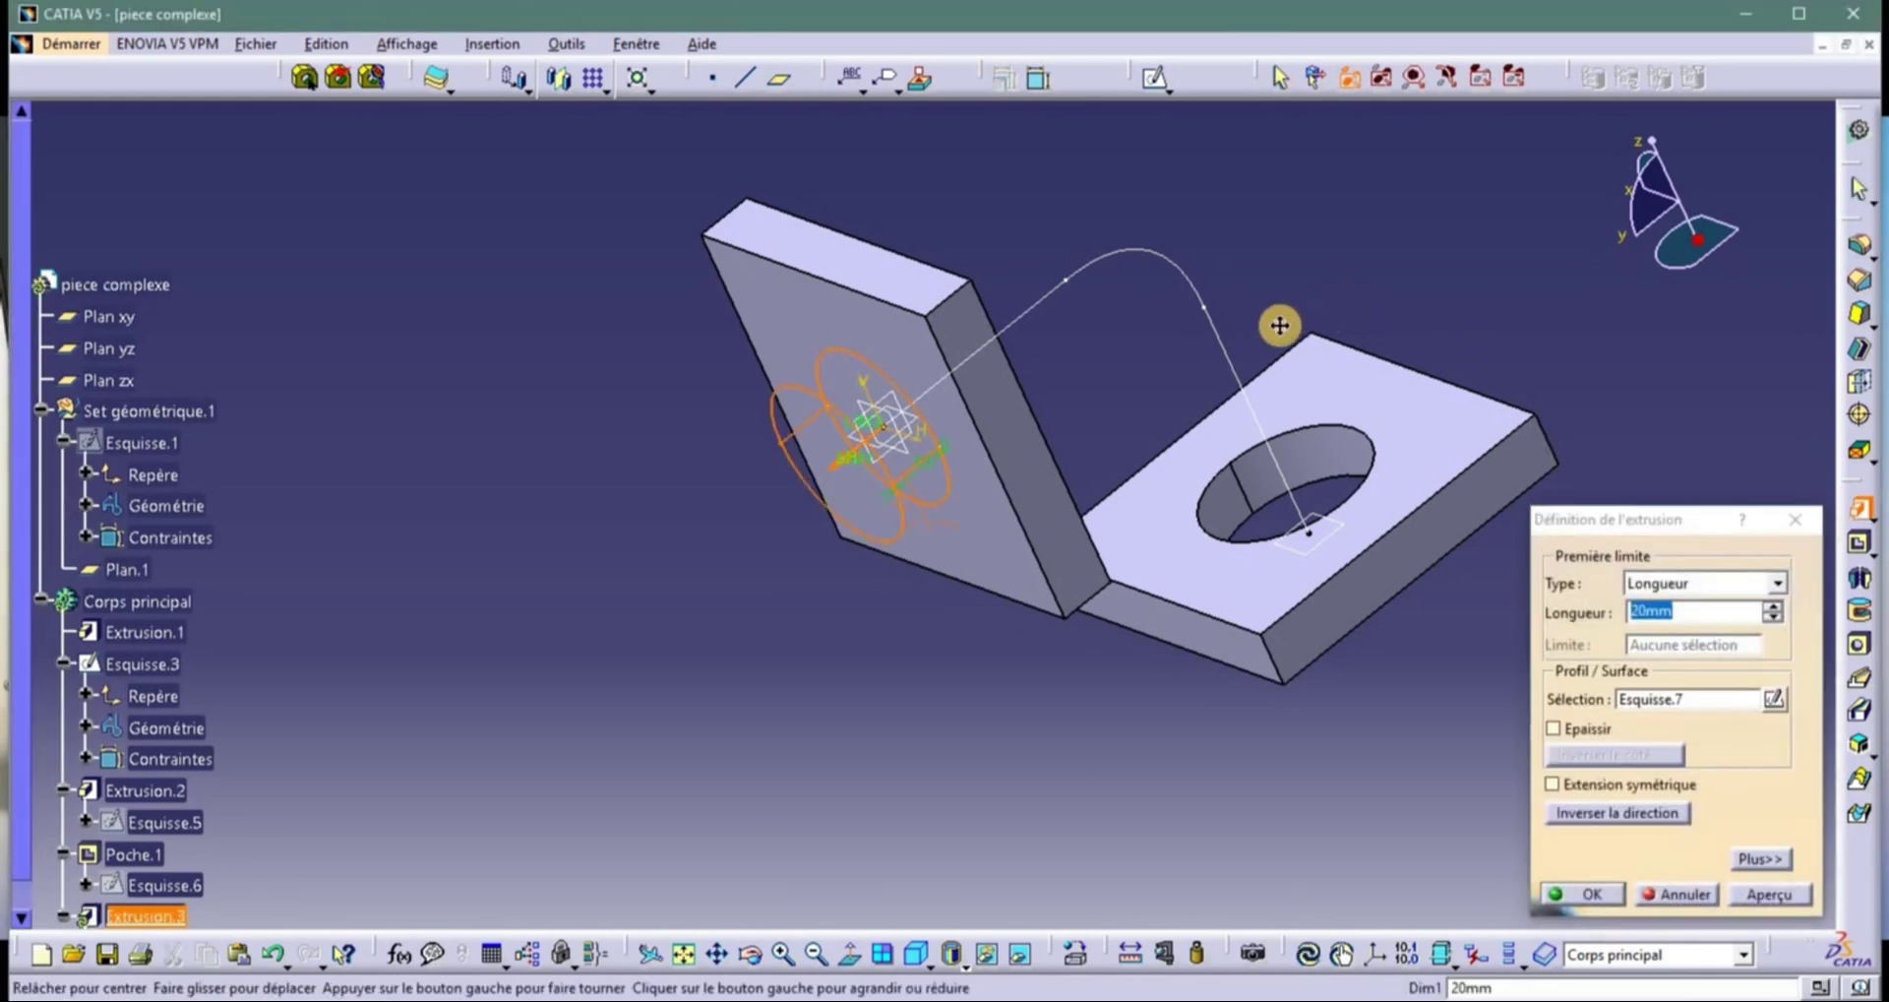
{"action": "middle_click_drag", "start_coordinate": [1278, 321], "coordinate": [1232, 391]}
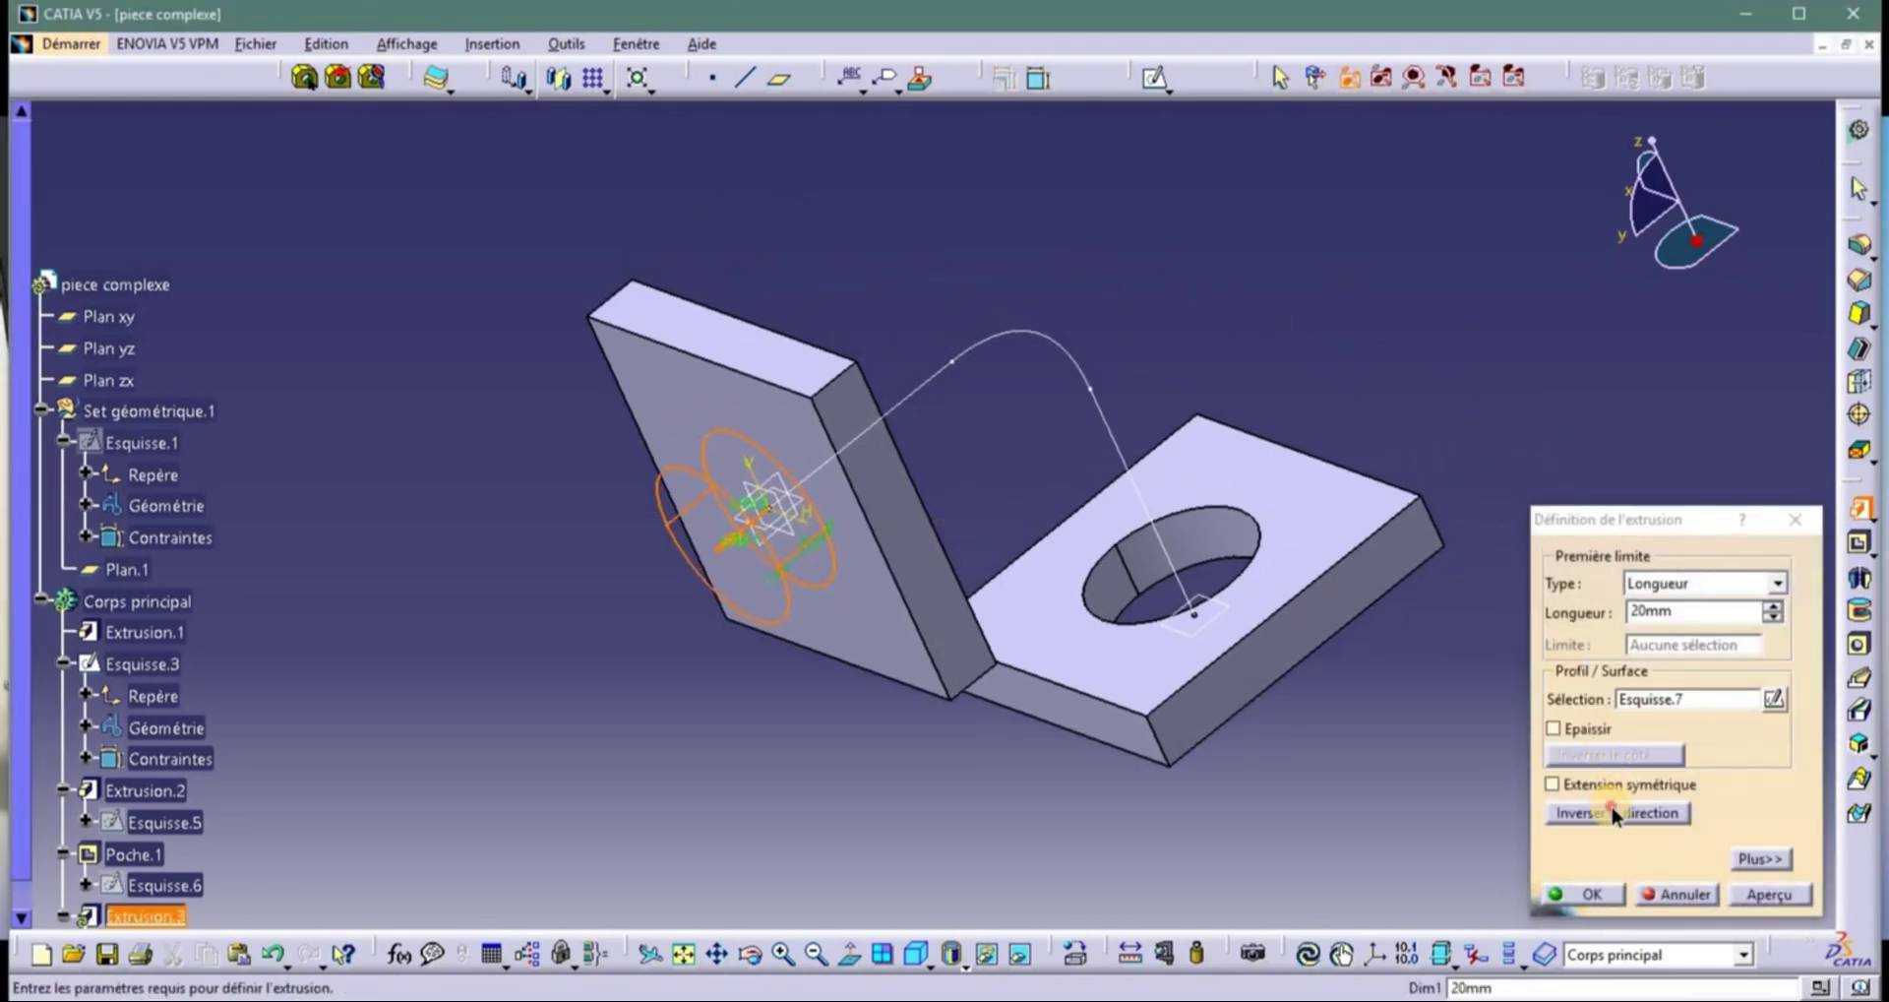
{"action": "left_click", "coordinate": [1613, 812]}
{"action": "left_click", "coordinate": [1588, 893]}
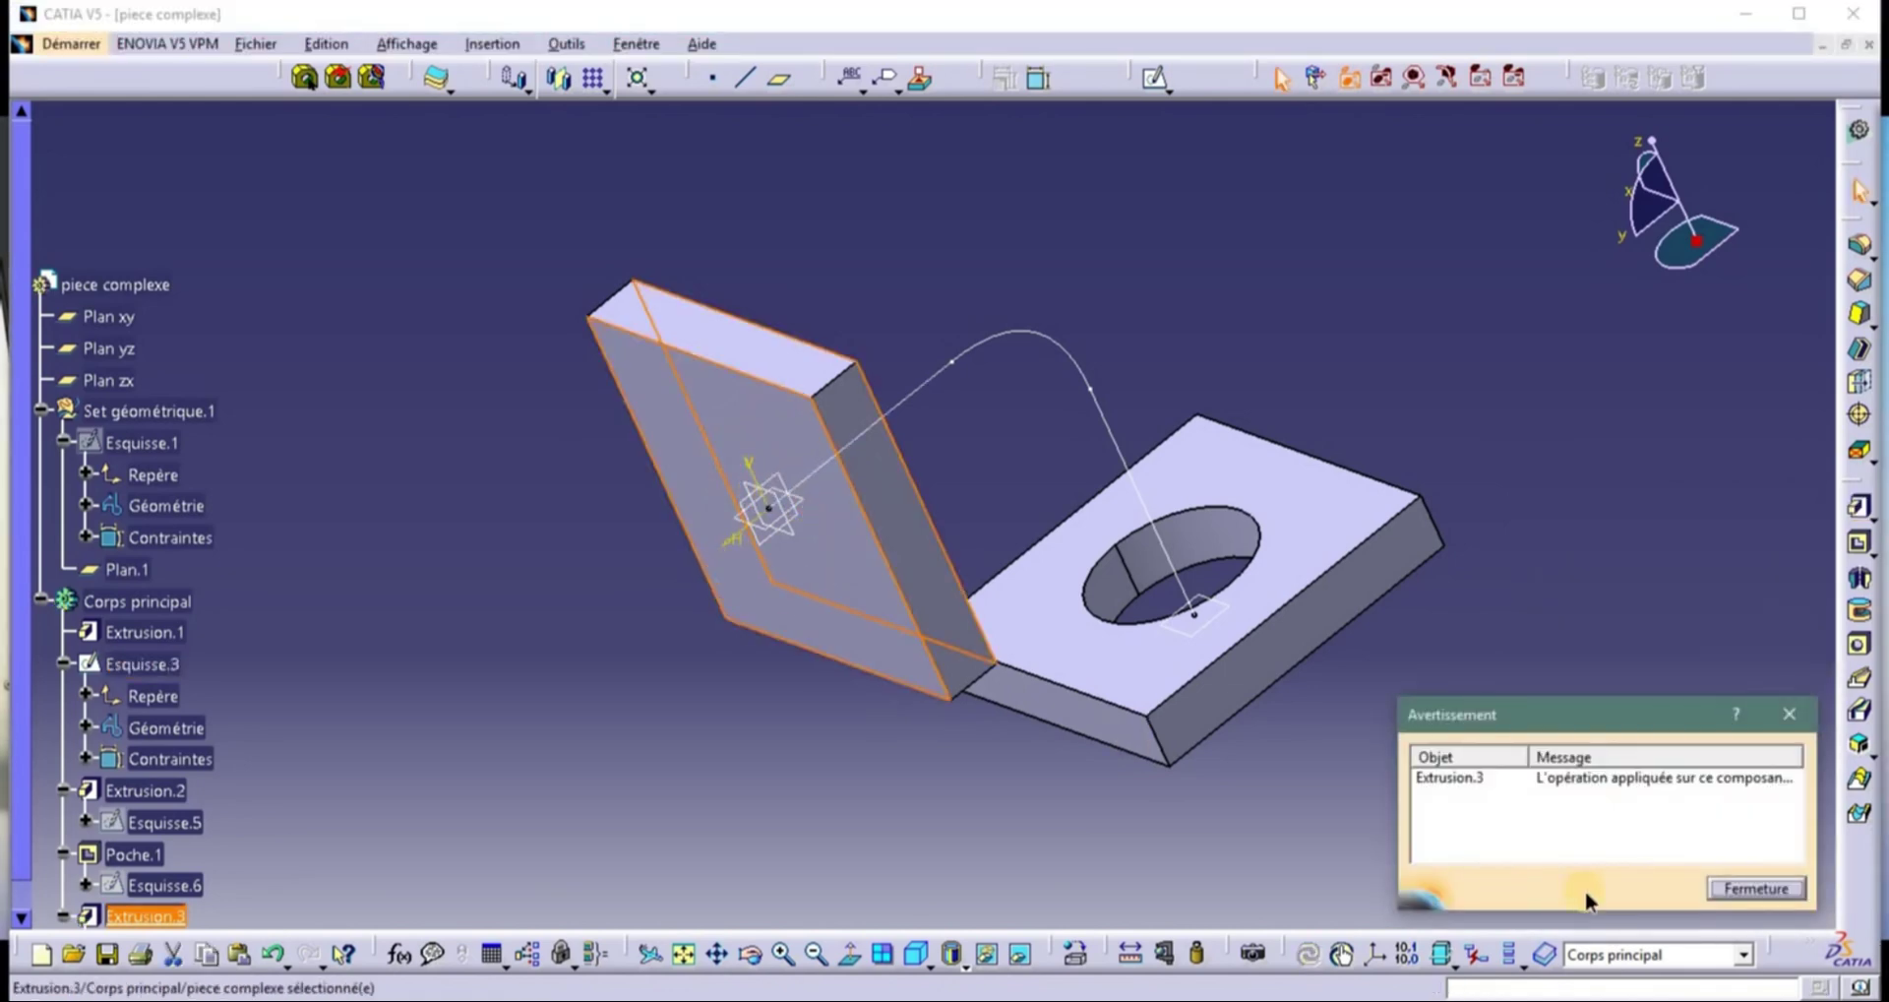
{"action": "left_click", "coordinate": [1725, 897]}
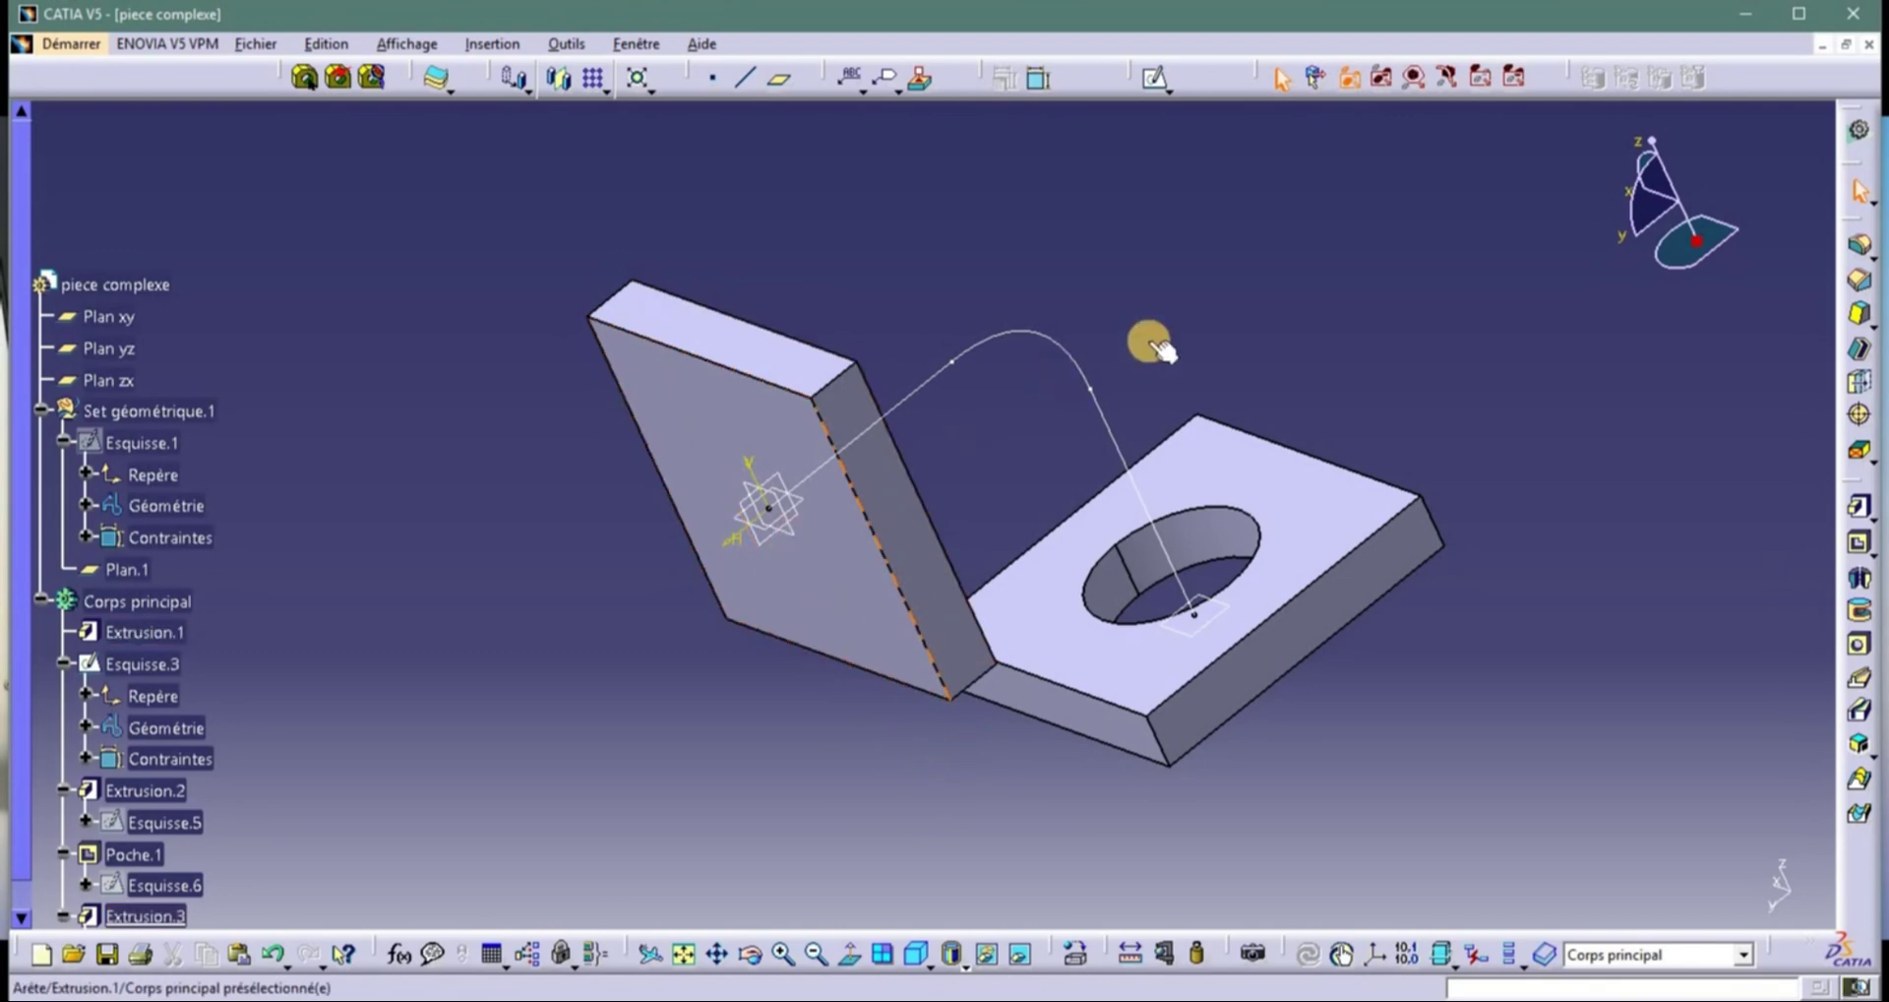
Reopen the upright plate's circle sketch to examine its placement on the plate, and leave the sketch.
{"action": "middle_click_drag", "start_coordinate": [1171, 339], "coordinate": [1088, 329]}
{"action": "left_click_drag", "start_coordinate": [23, 689], "coordinate": [207, 793]}
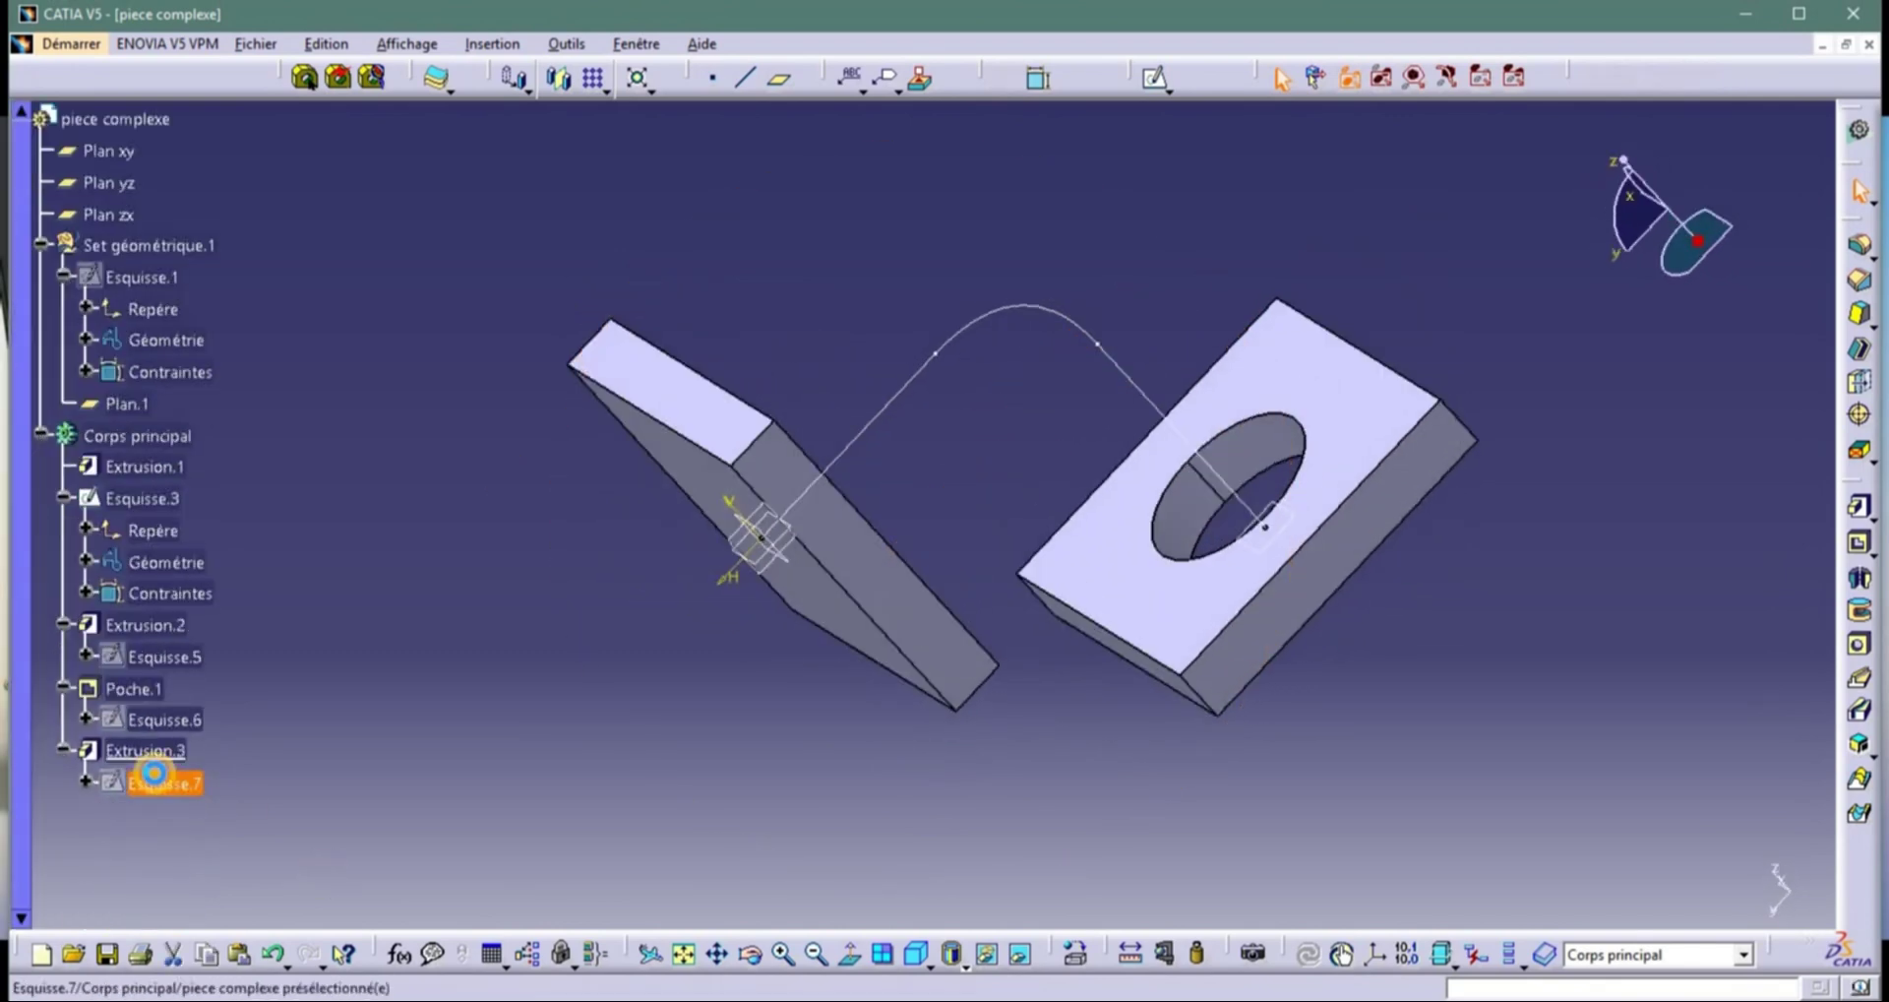
{"action": "left_click", "coordinate": [153, 774]}
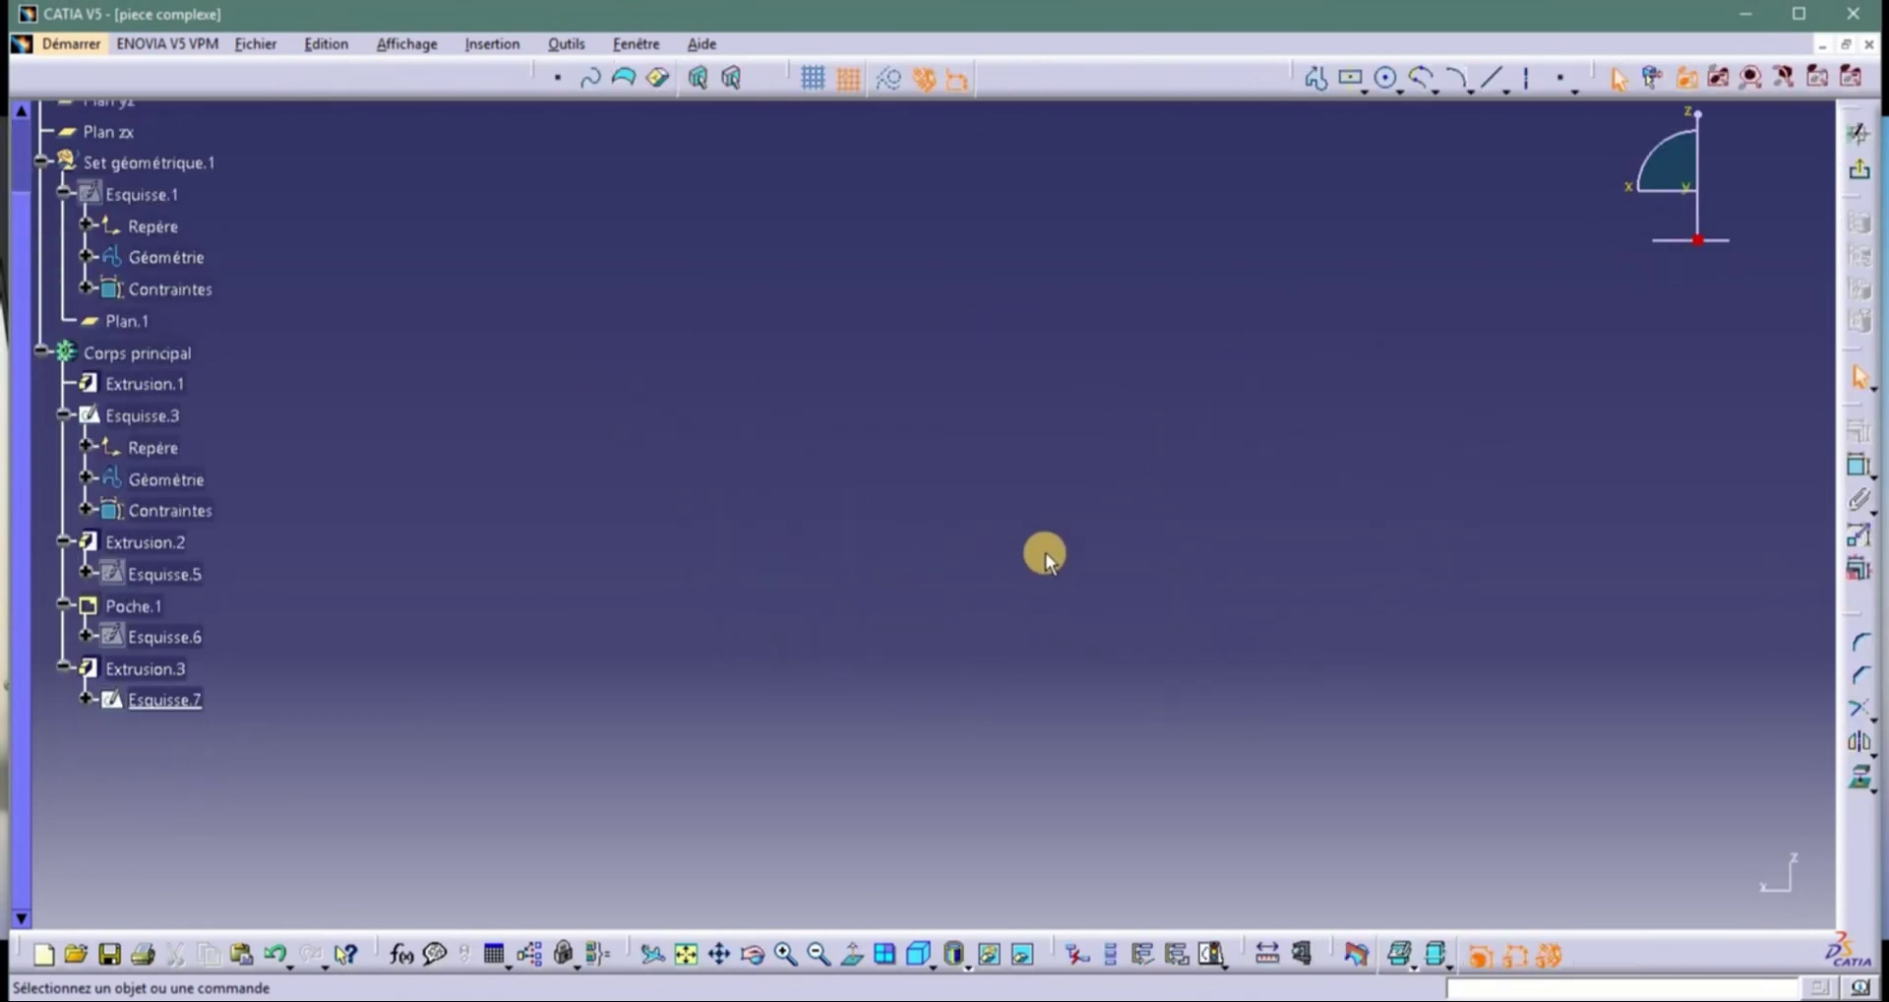
{"action": "left_click", "coordinate": [689, 954]}
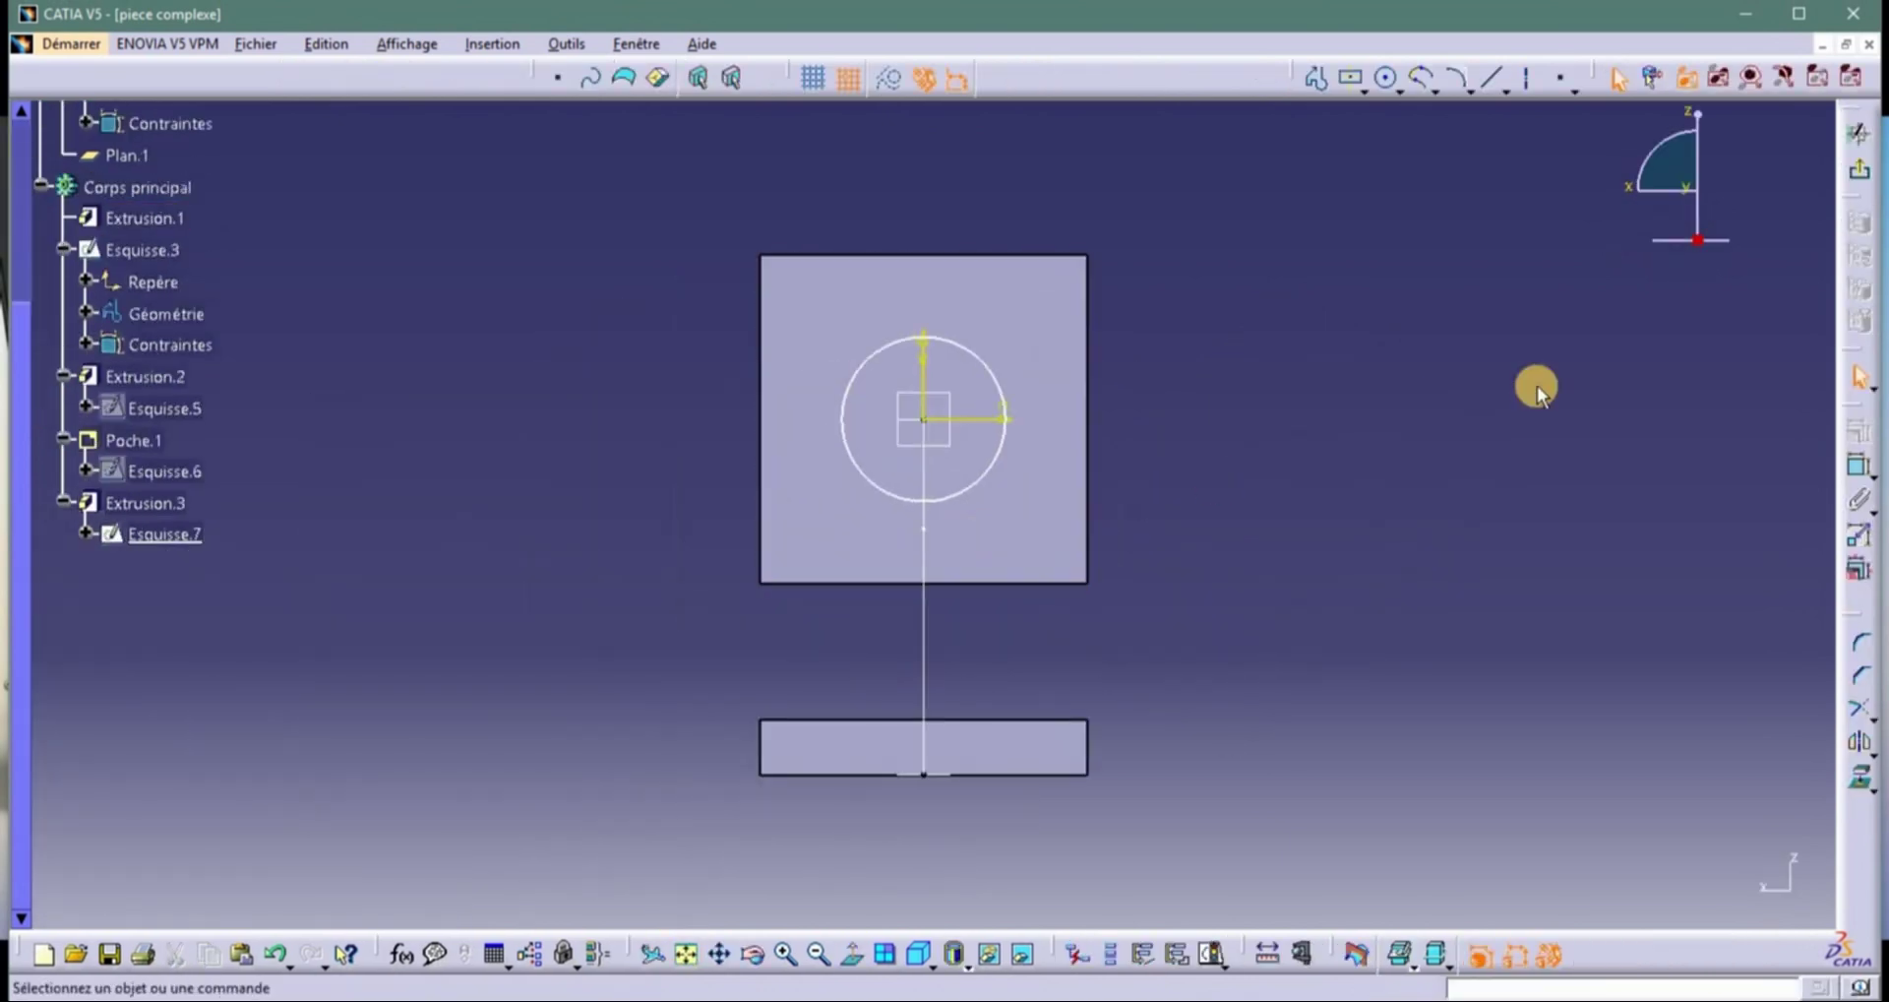
{"action": "left_click", "coordinate": [1185, 547]}
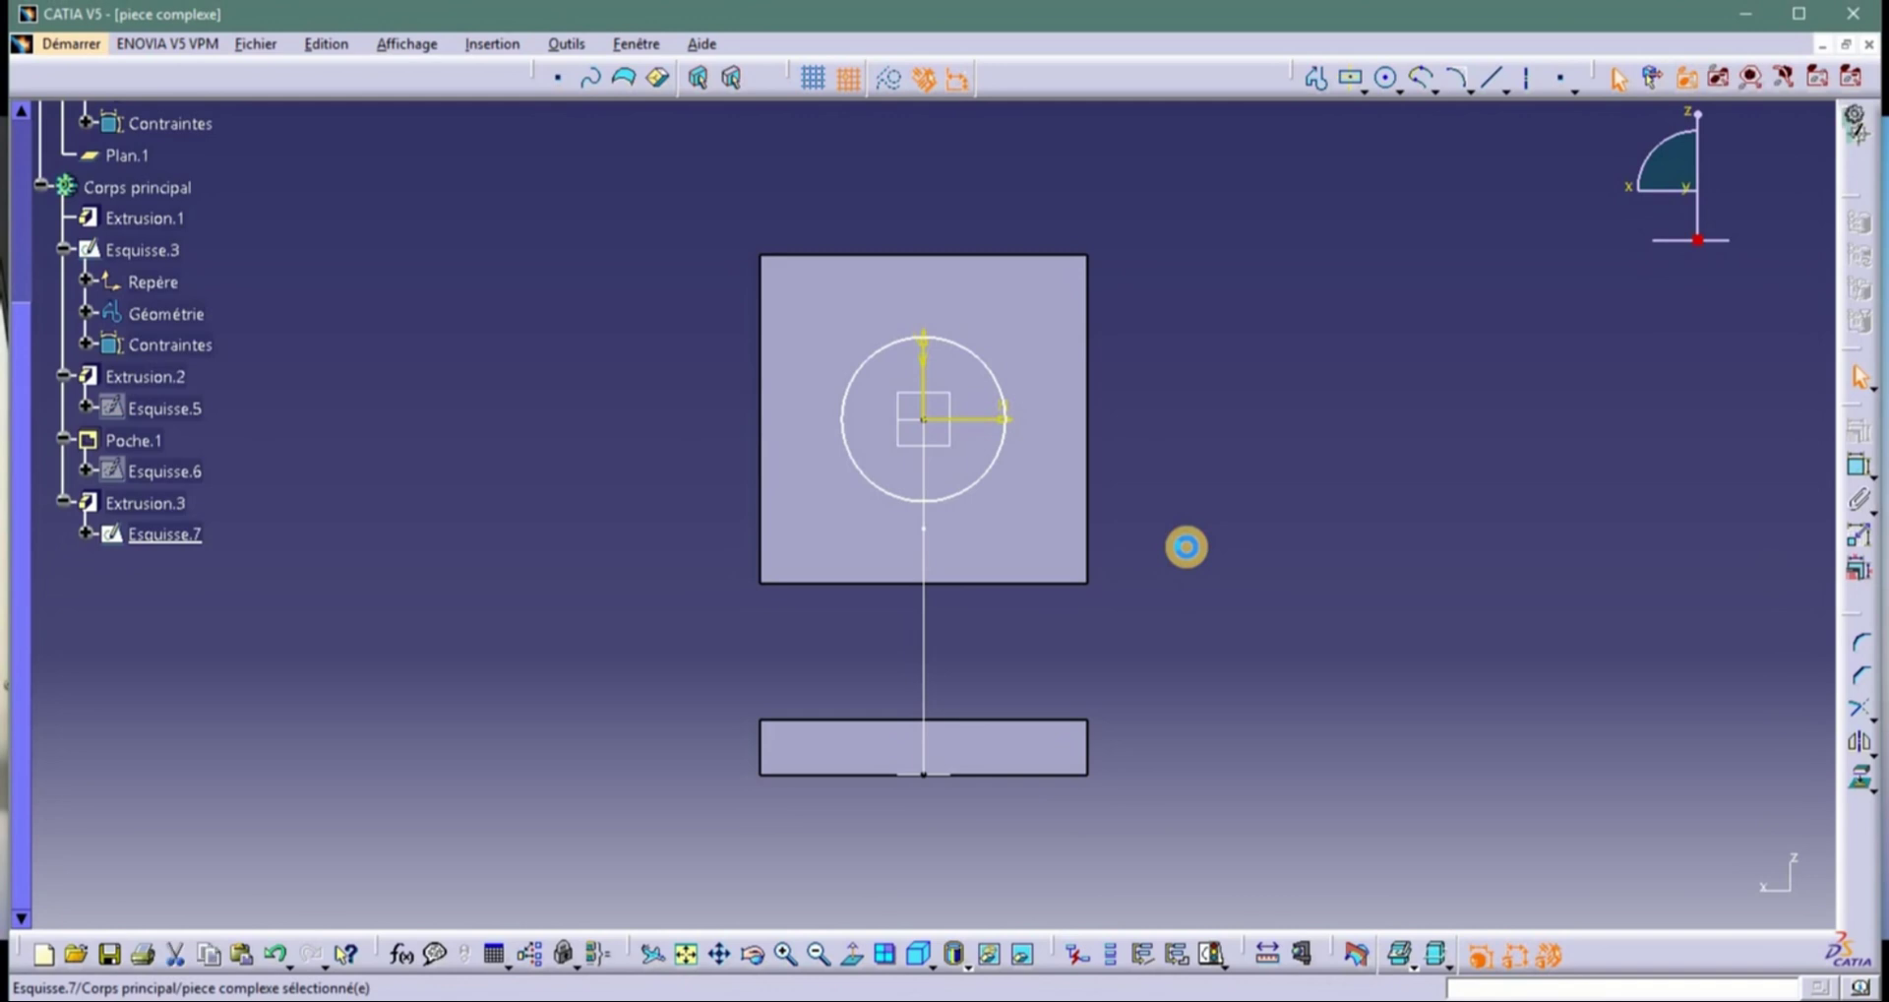
{"action": "left_click", "coordinate": [1186, 547]}
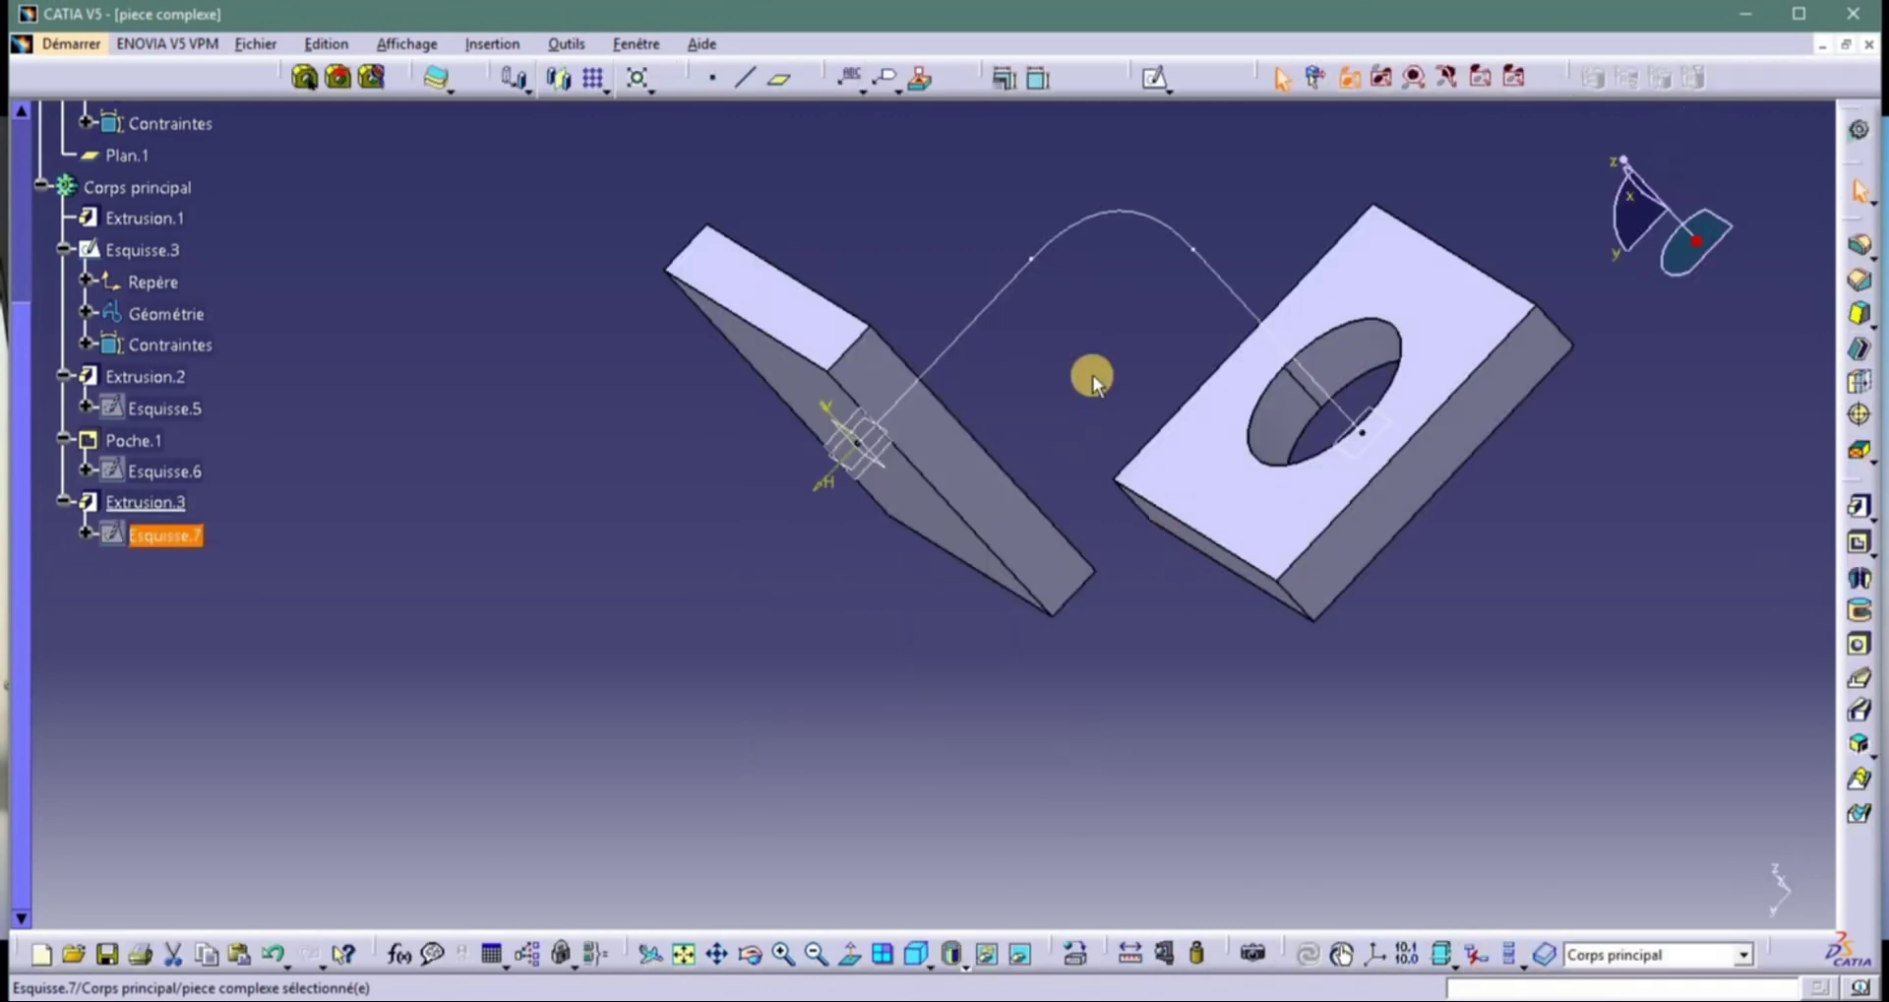
{"action": "middle_click_drag", "start_coordinate": [675, 498], "coordinate": [561, 560]}
{"action": "left_click", "coordinate": [813, 642]}
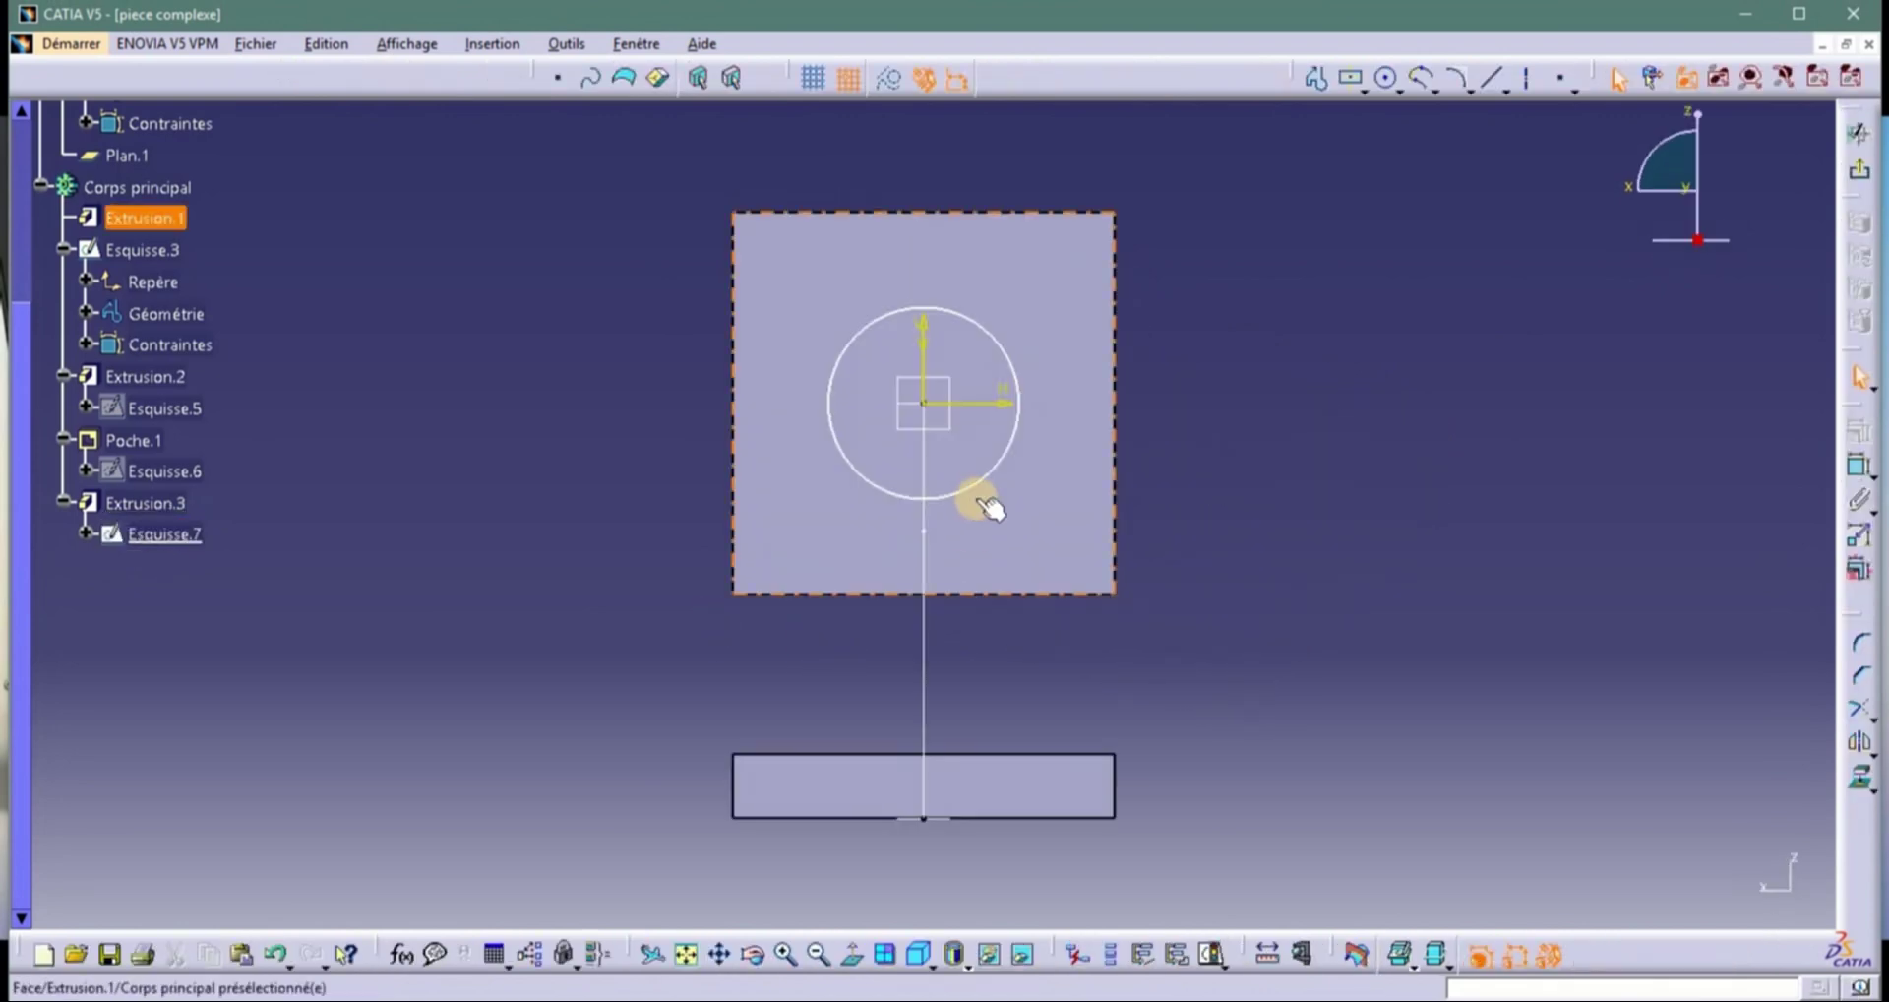
{"action": "left_click", "coordinate": [978, 485]}
{"action": "left_click", "coordinate": [1859, 170]}
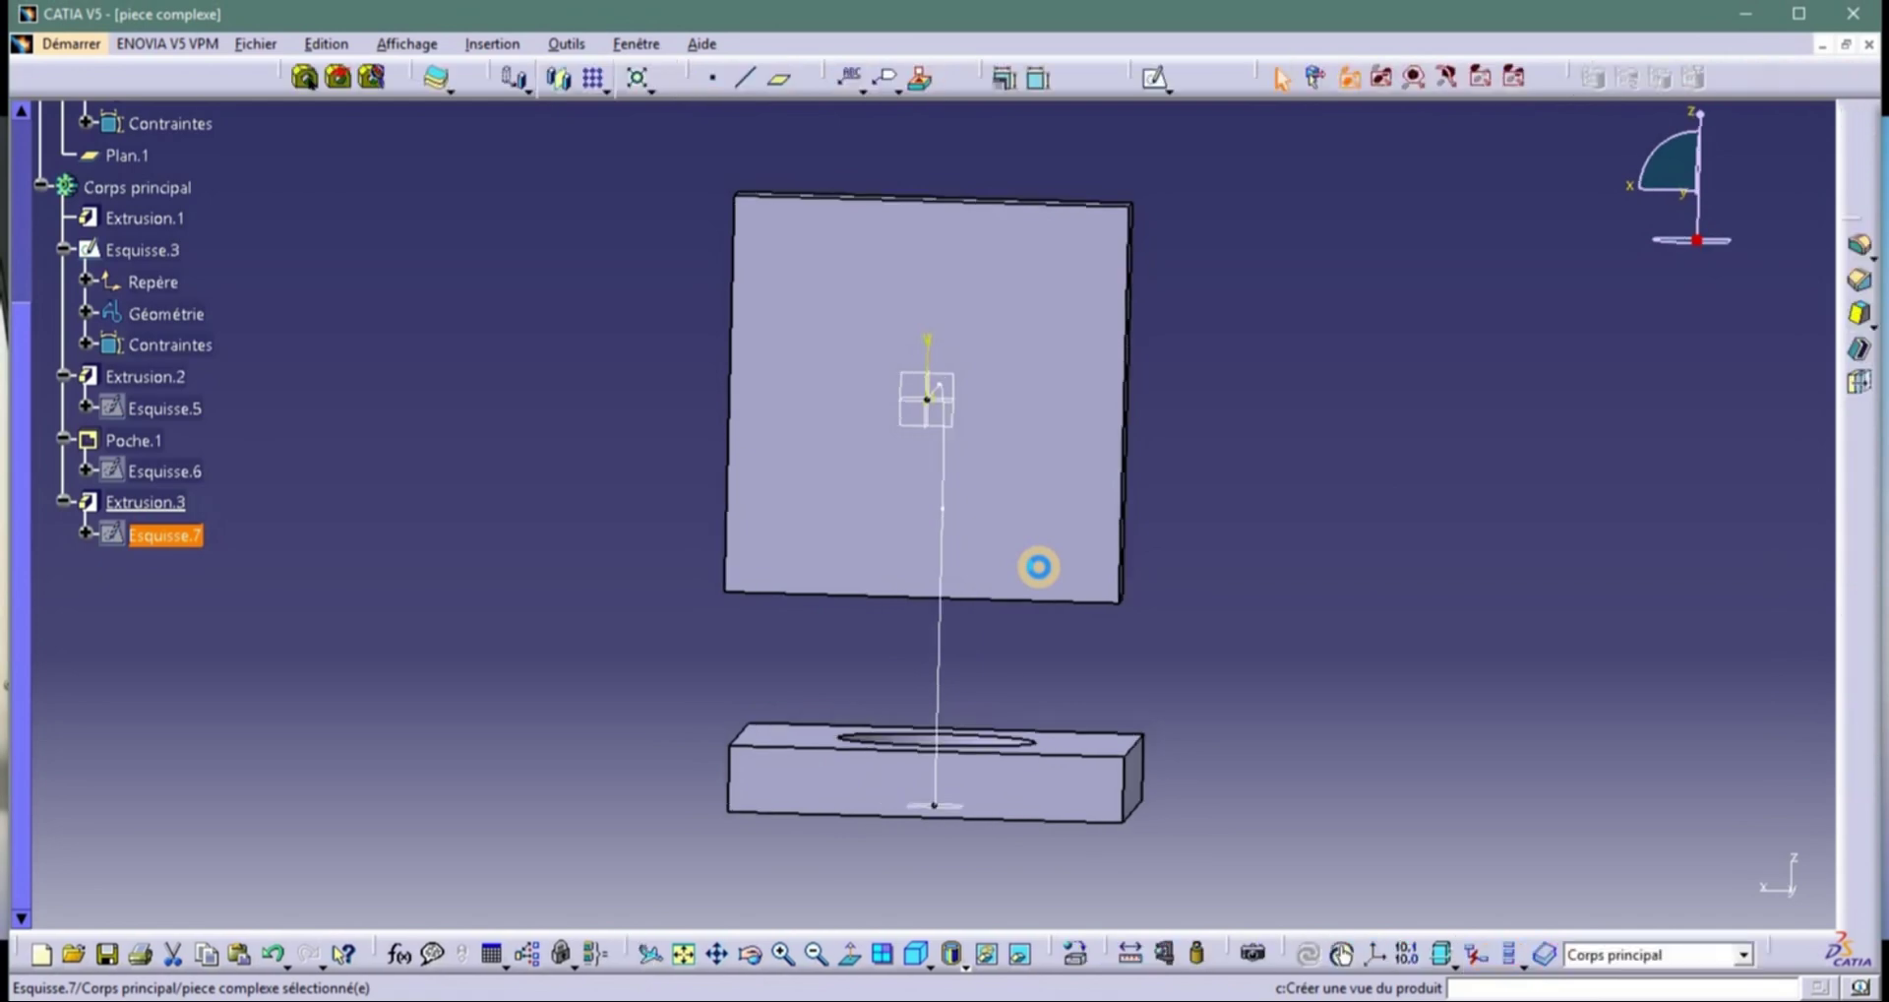
Cut the upright plate's circle sketch as a 20 mm deep pocket through the plate.
{"action": "middle_click", "coordinate": [1028, 369]}
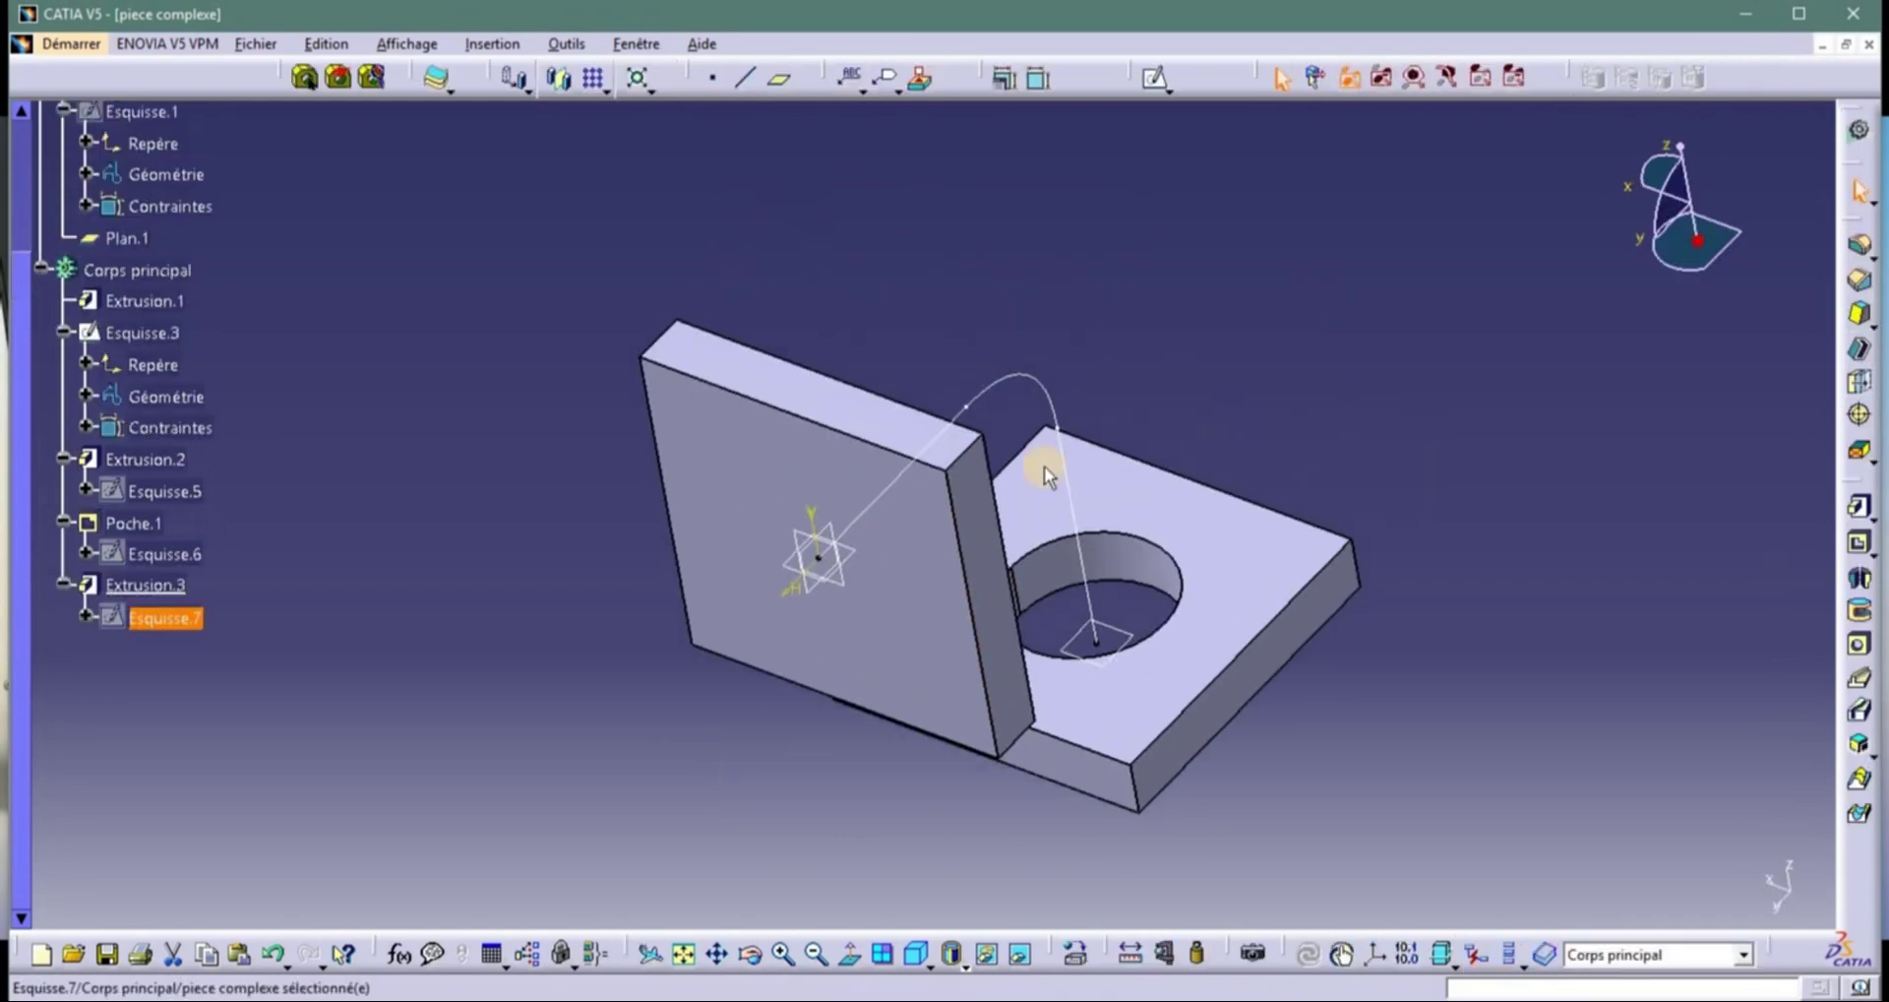
{"action": "left_click", "coordinate": [1859, 547]}
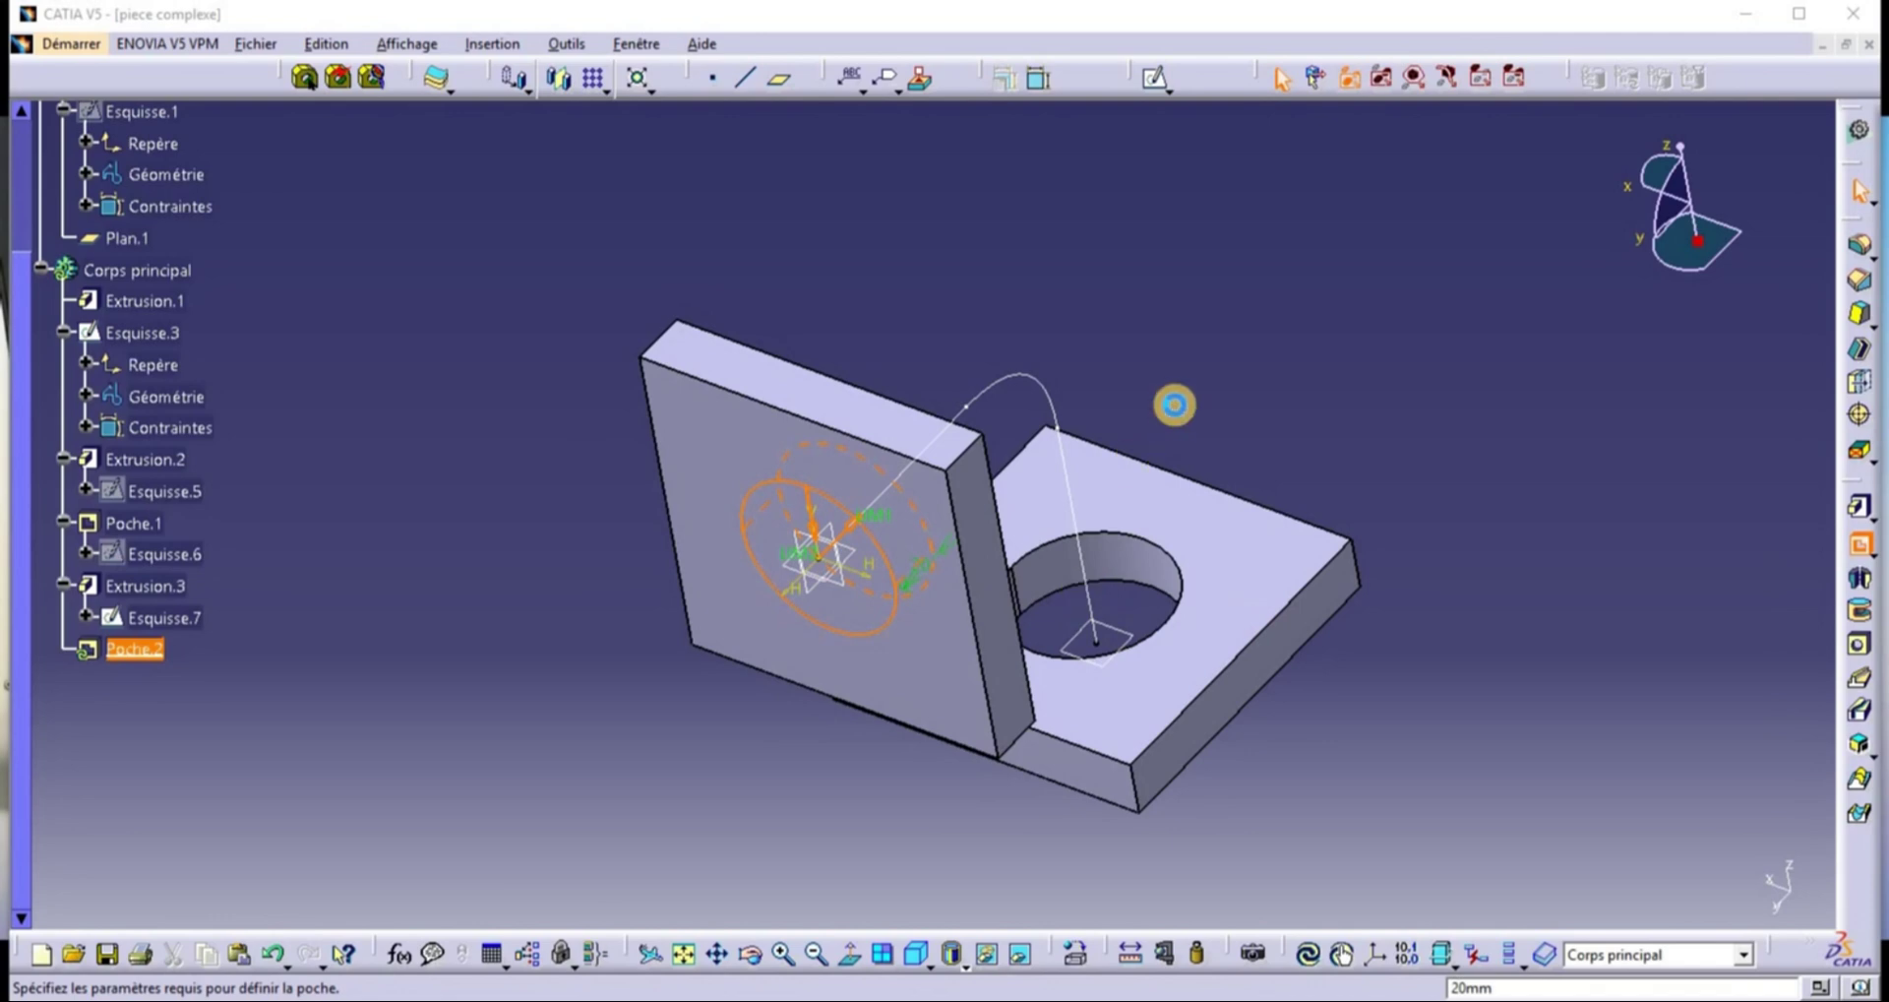
{"action": "middle_click_drag", "start_coordinate": [1189, 387], "coordinate": [983, 526]}
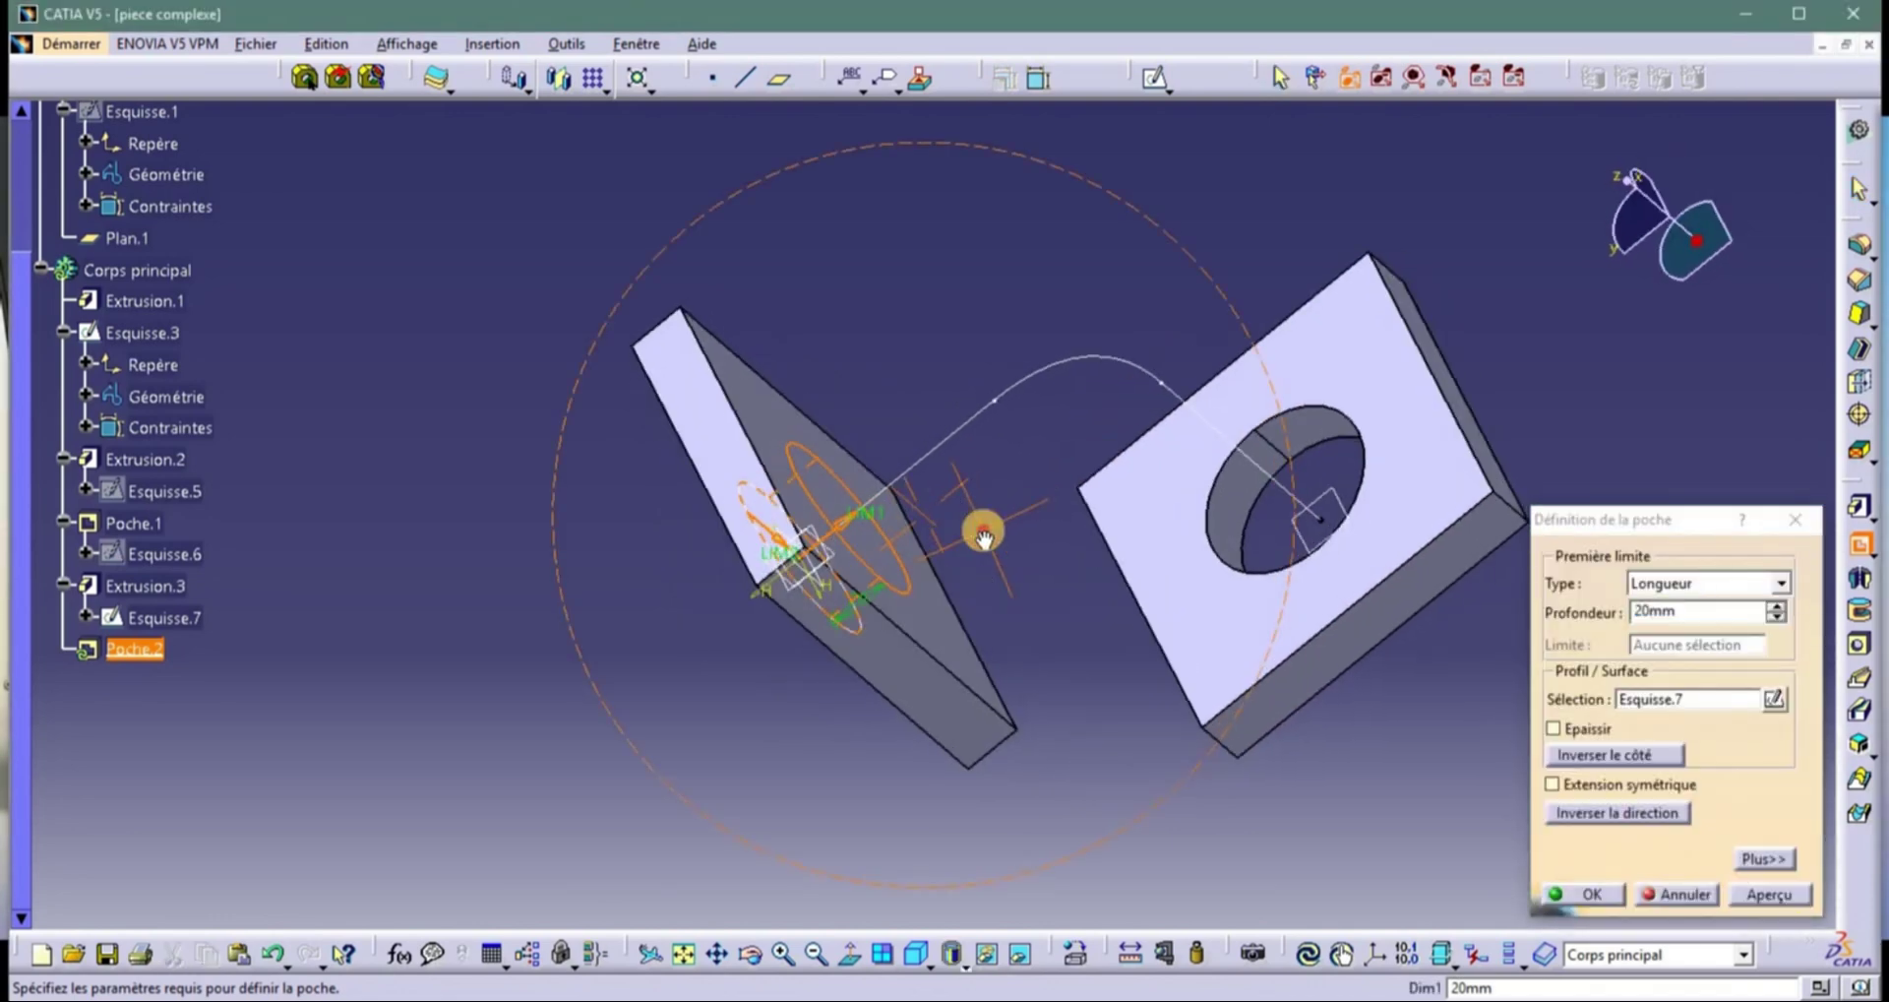
{"action": "key", "text": "Return"}
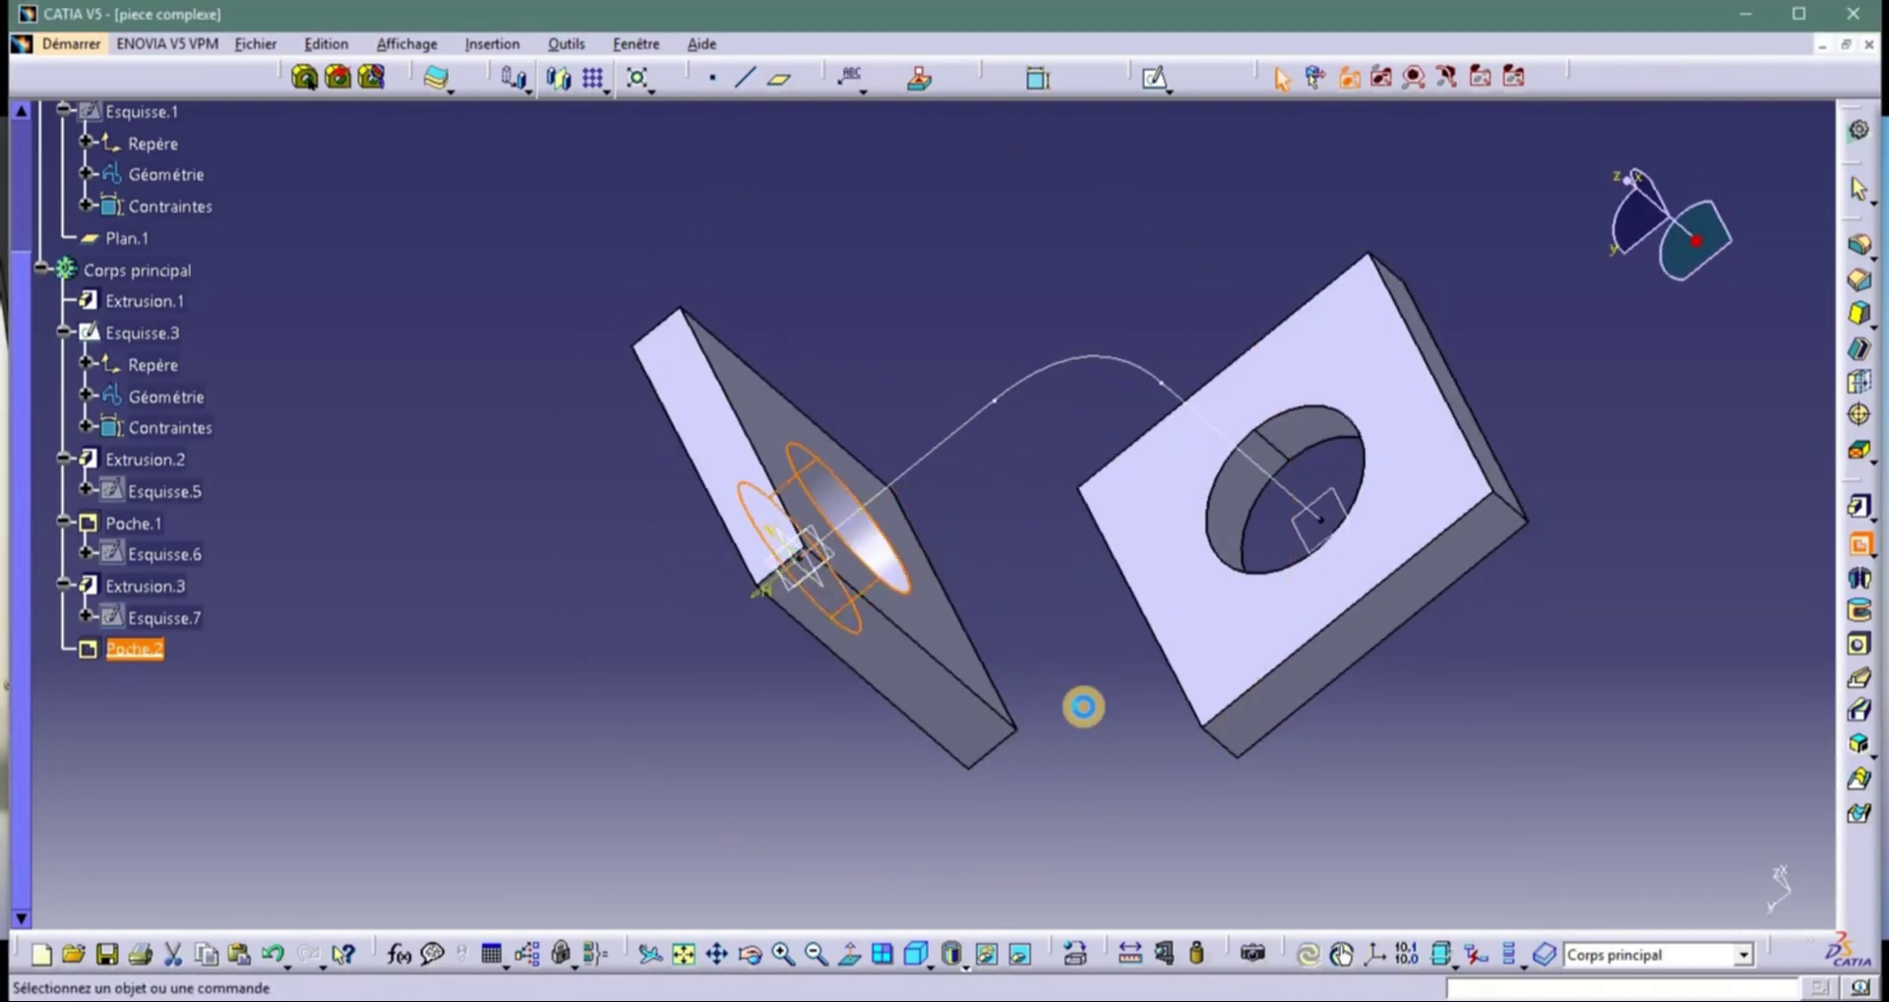
{"action": "left_click", "coordinate": [951, 377]}
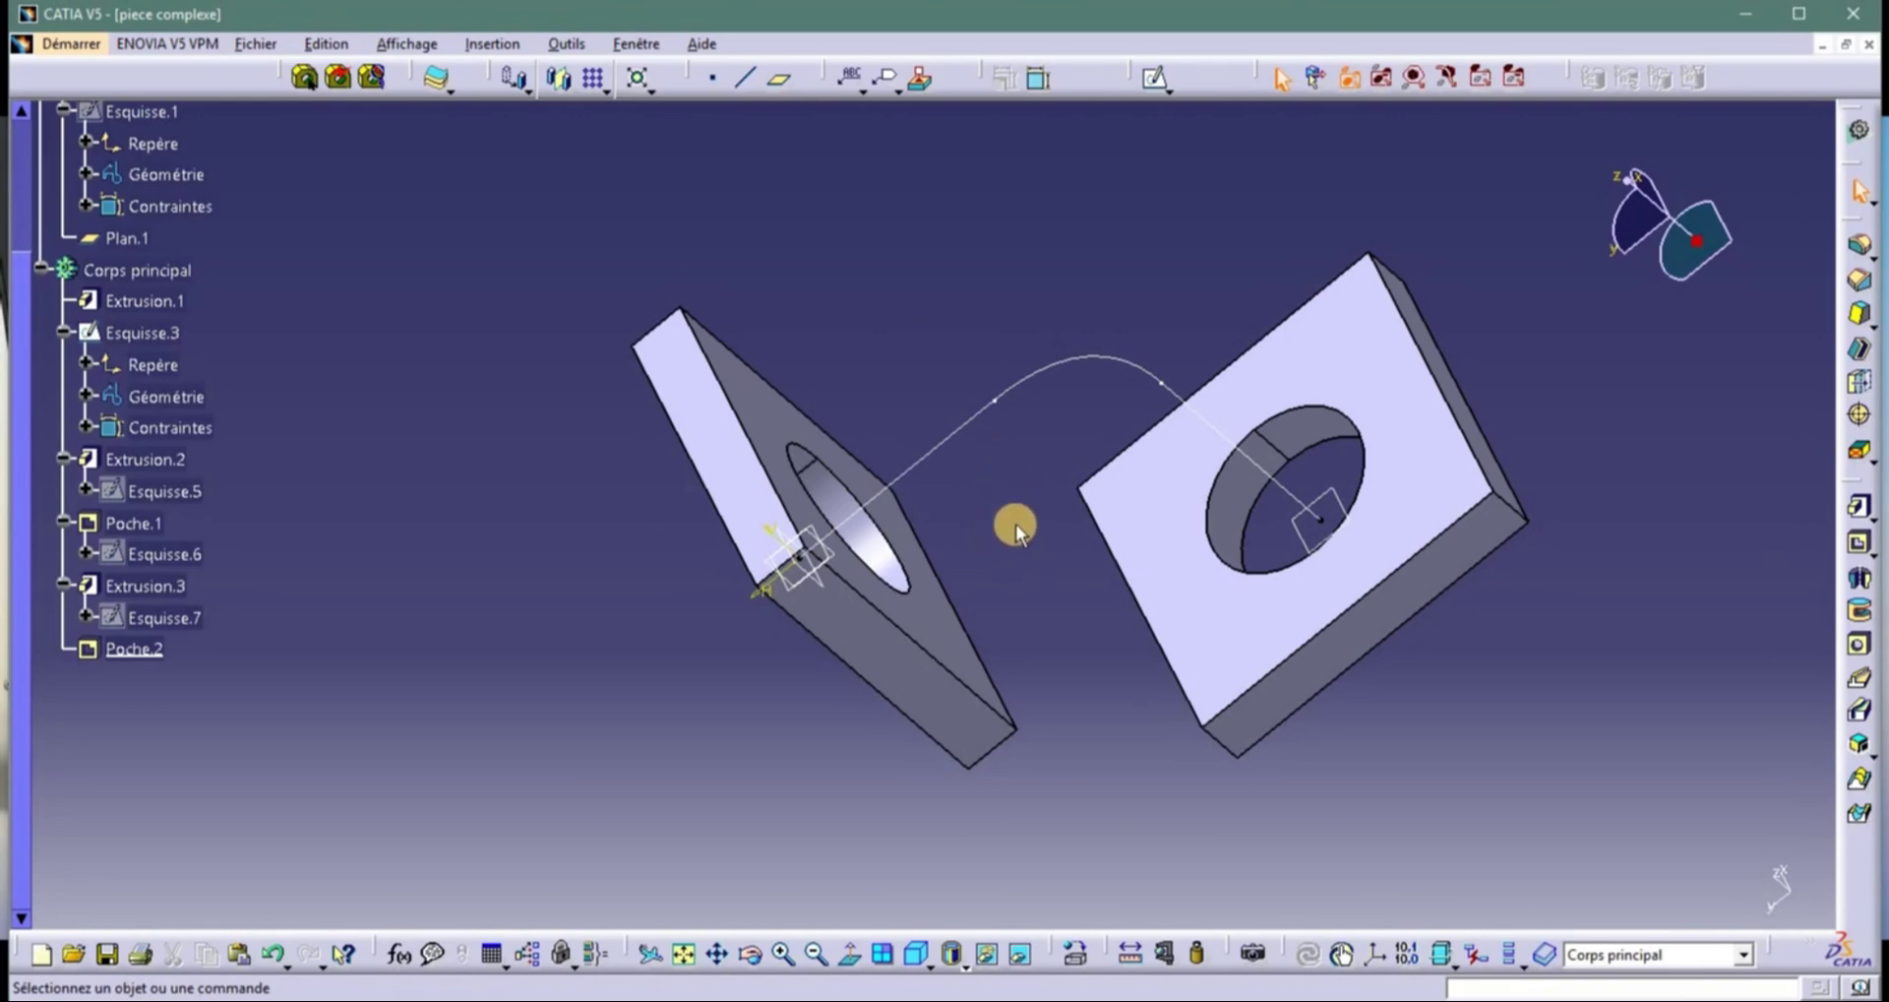
Start a sketch on the upright plate's inner face, on the side of the curved path.
{"action": "middle_click_drag", "start_coordinate": [1036, 536], "coordinate": [889, 586]}
{"action": "left_click", "coordinate": [888, 586]}
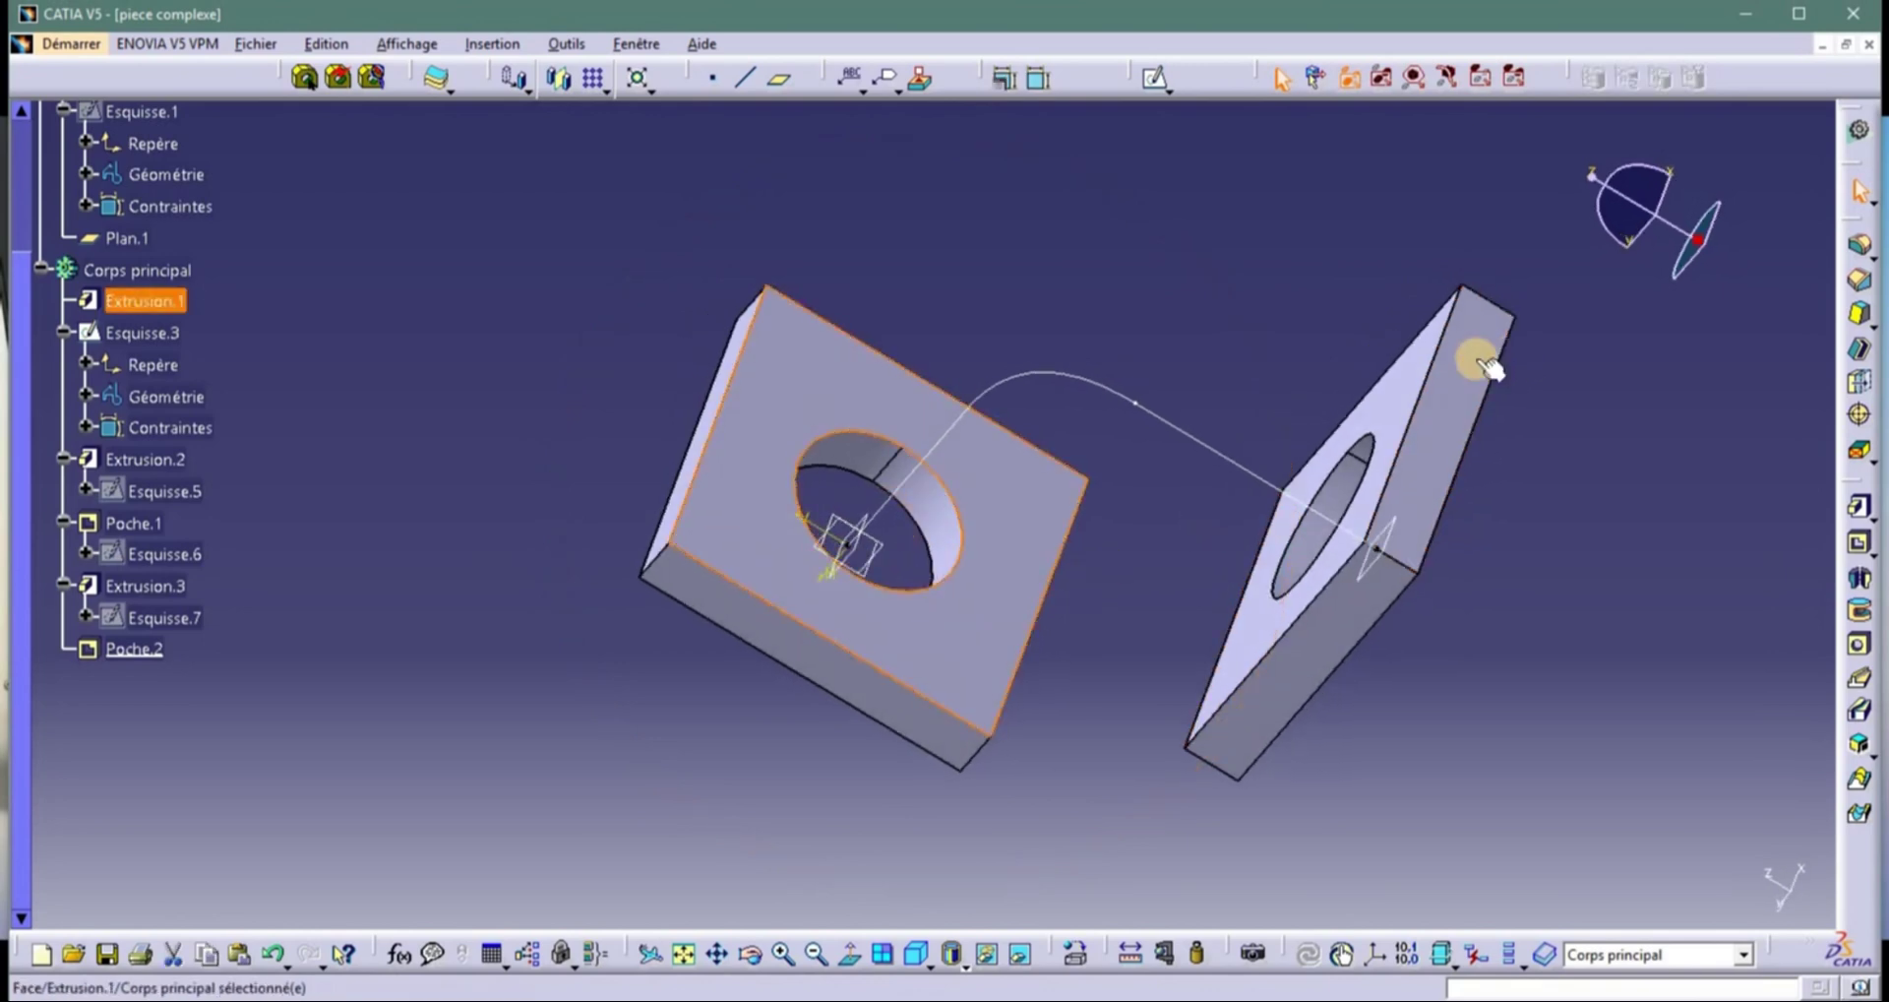
{"action": "left_click", "coordinate": [1156, 78]}
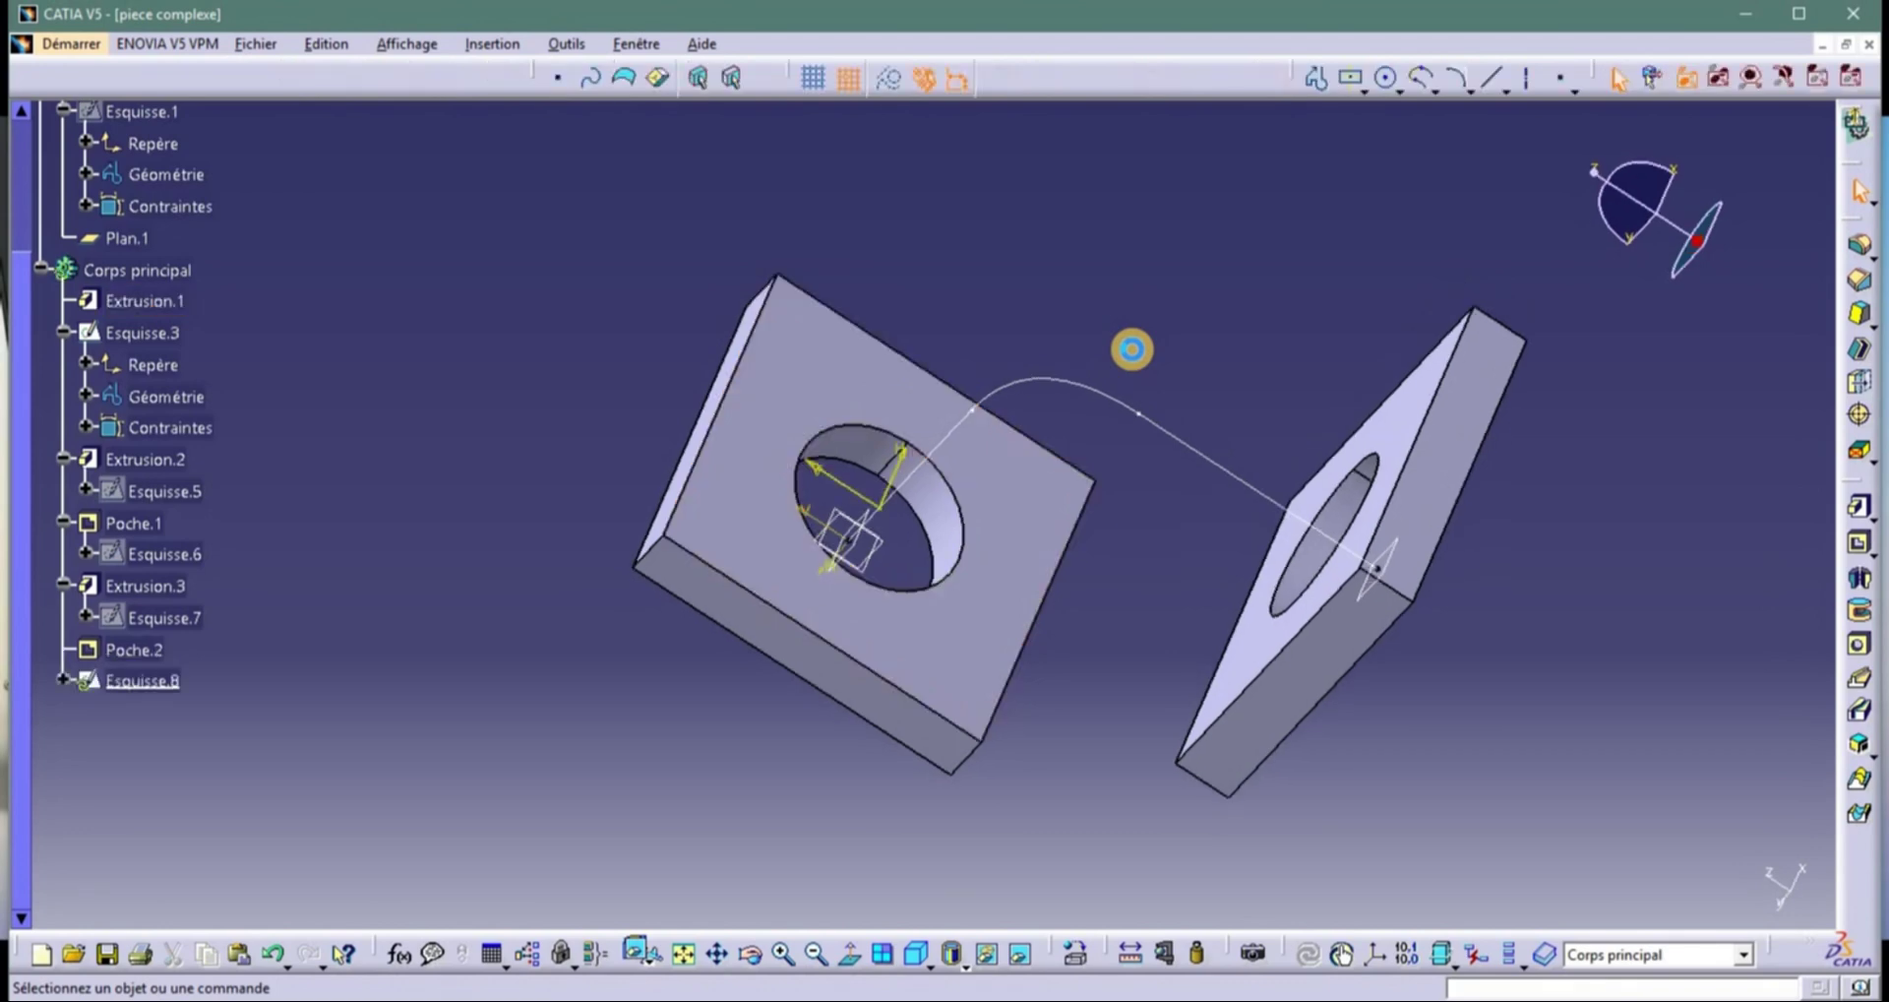
Sketch a circle centred on the origin, match its radius to the upright plate's hole, and leave the sketch.
{"action": "left_click", "coordinate": [1386, 78]}
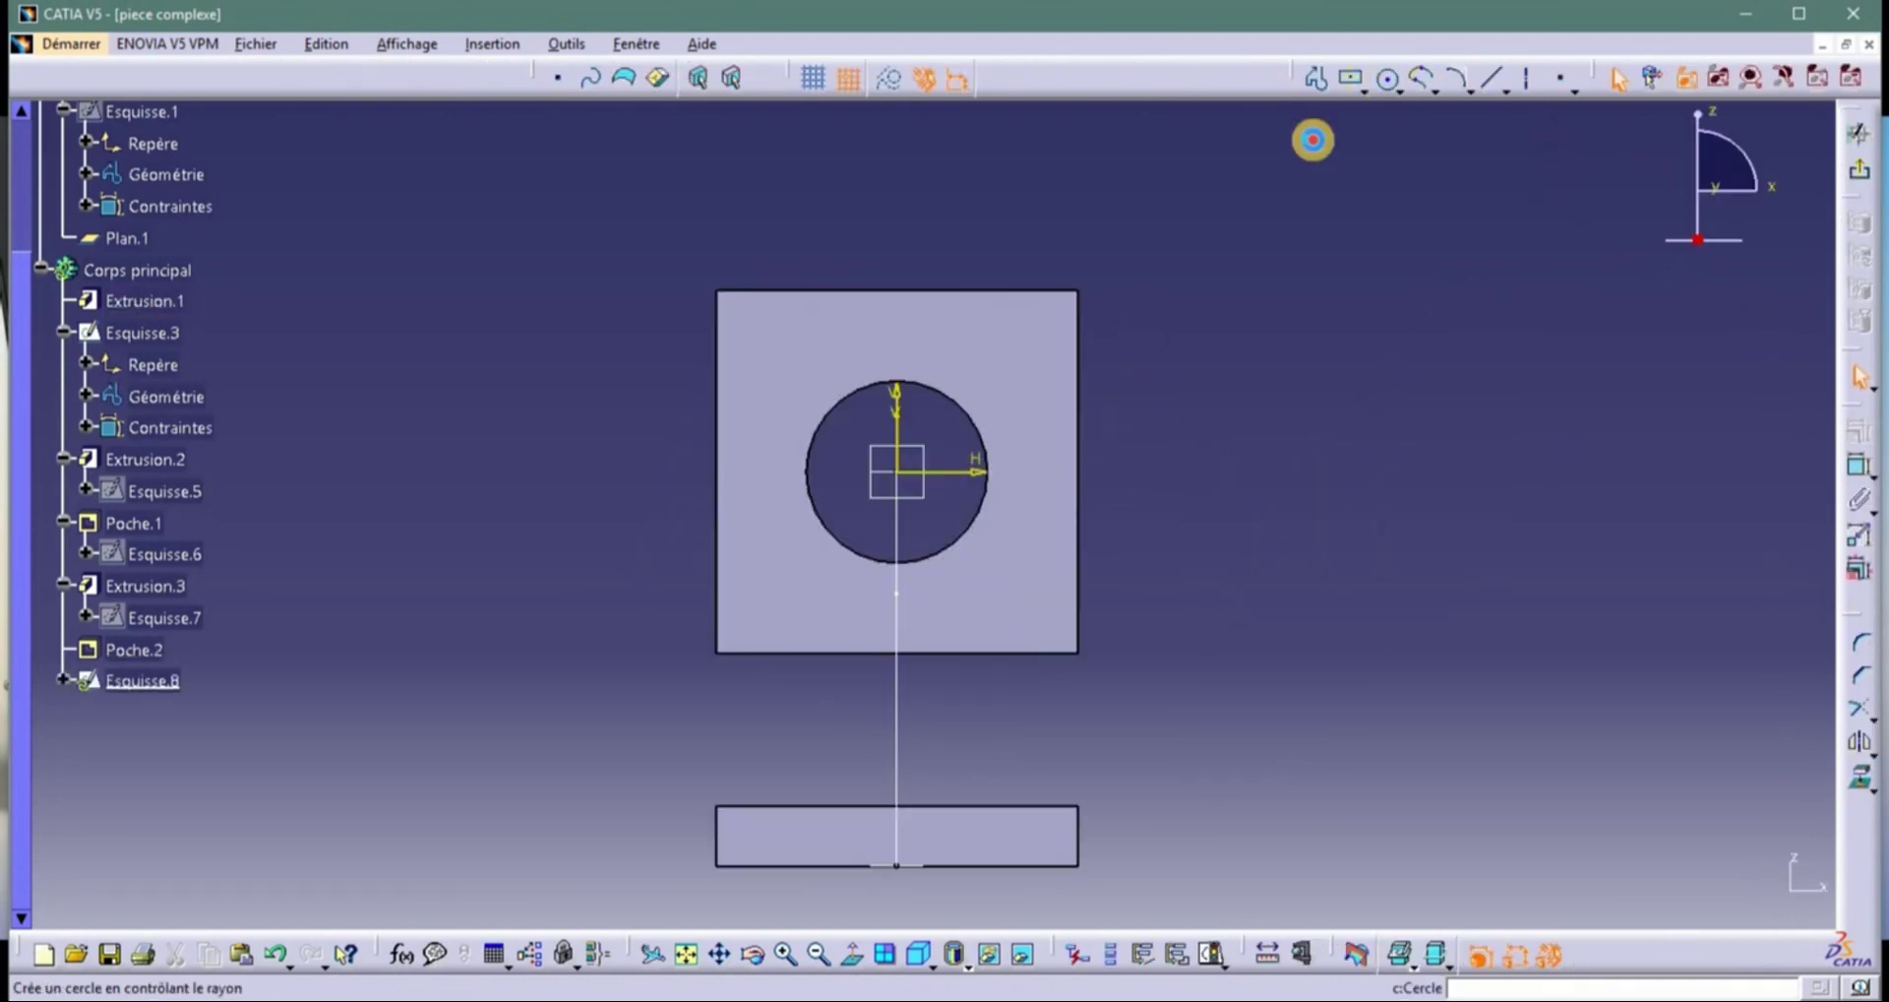
{"action": "left_click", "coordinate": [897, 471]}
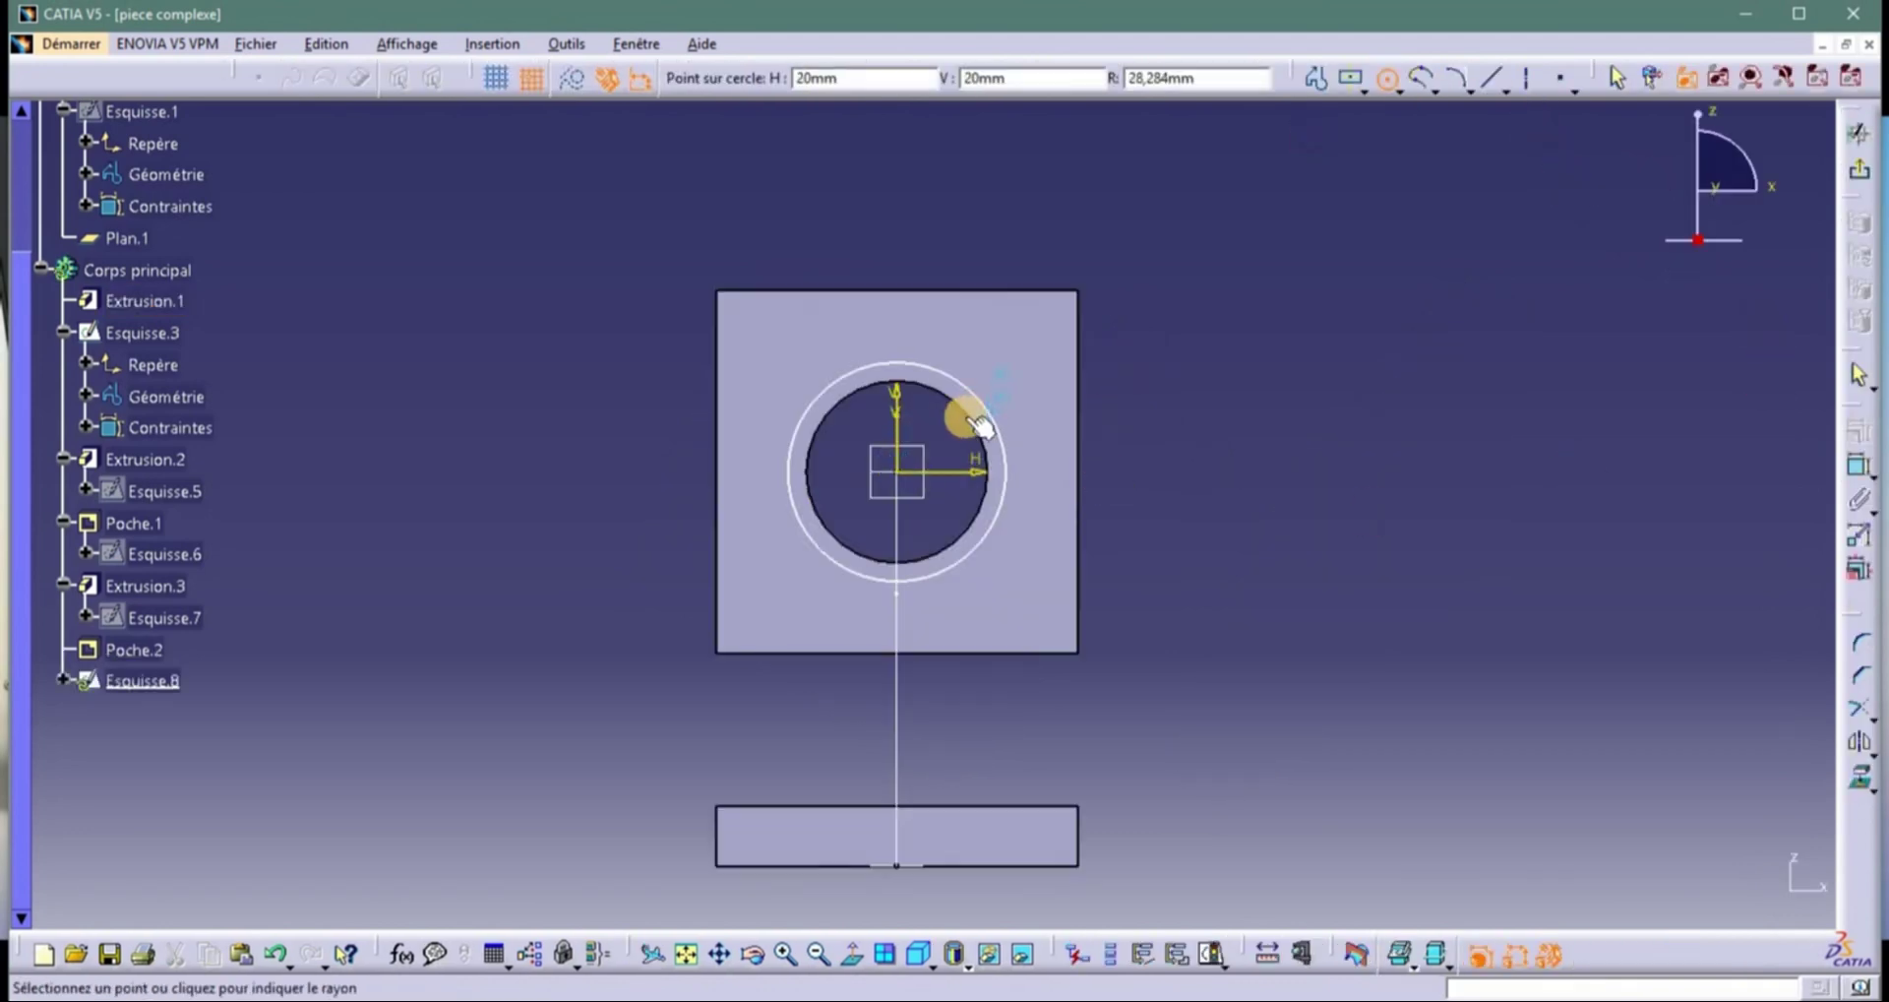
{"action": "left_click", "coordinate": [979, 440]}
{"action": "double_click", "coordinate": [979, 440]}
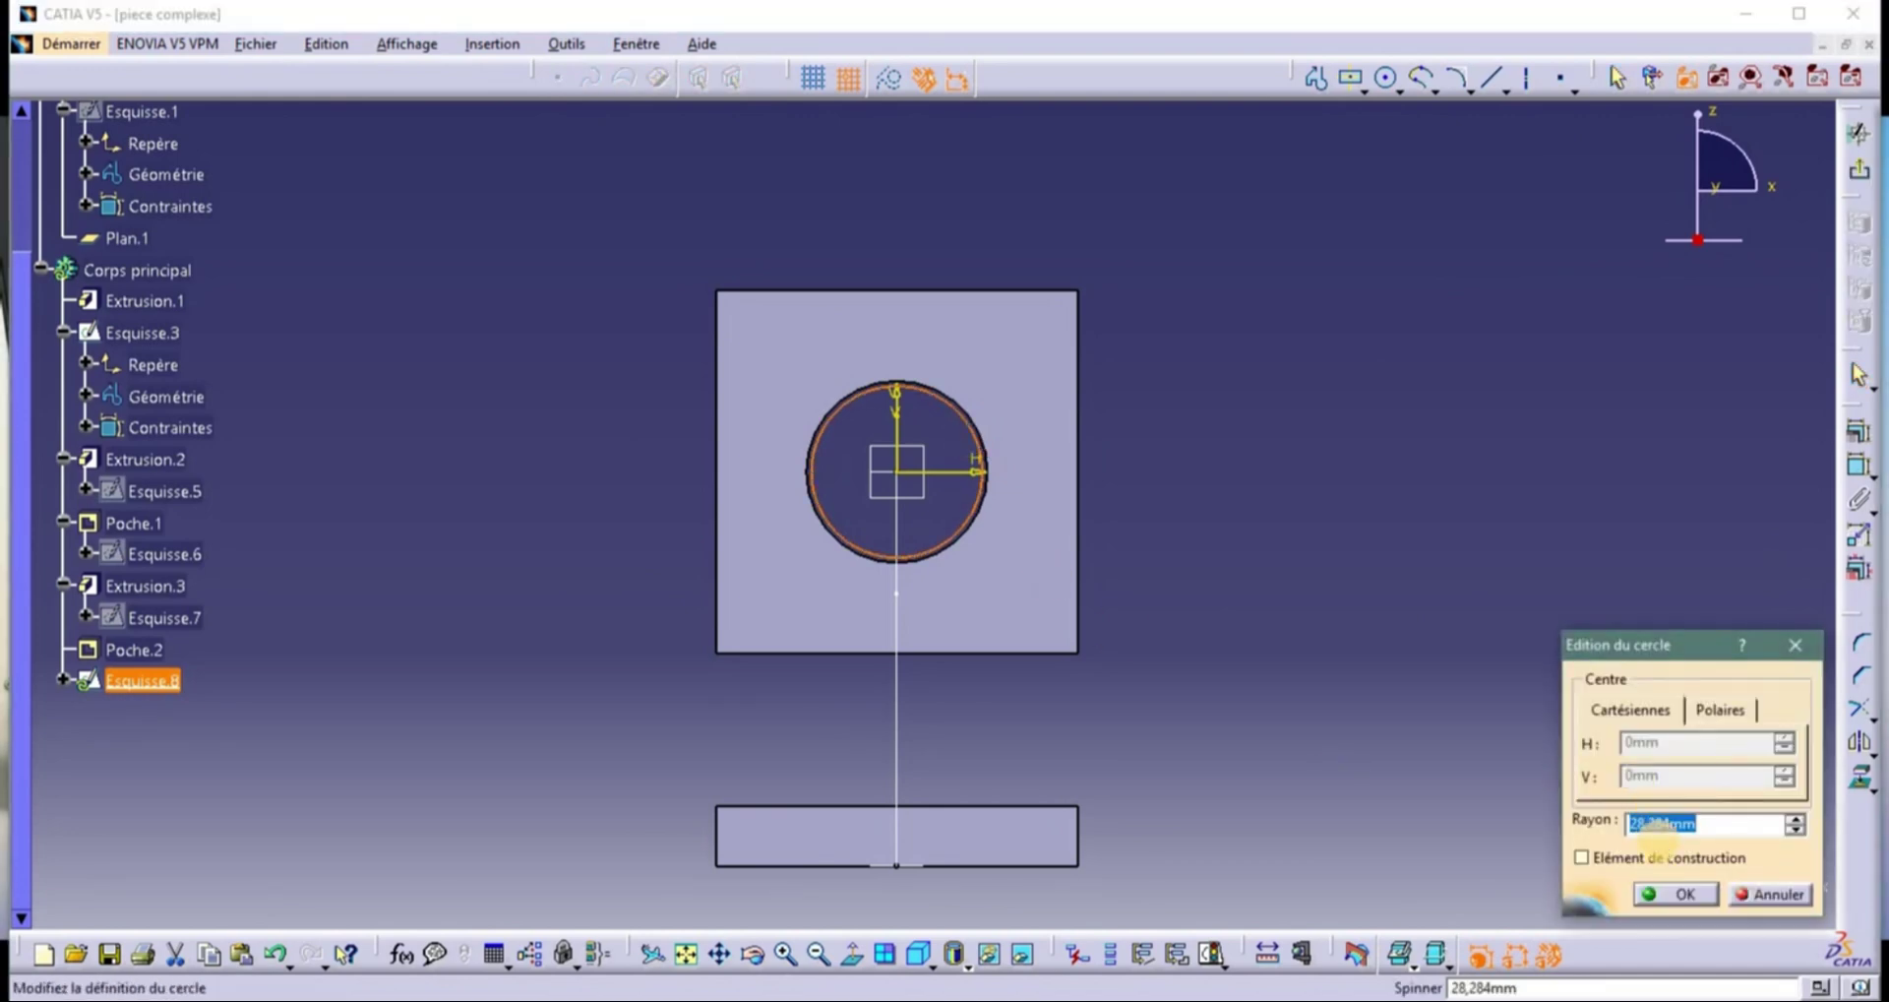
{"action": "key", "text": "Return"}
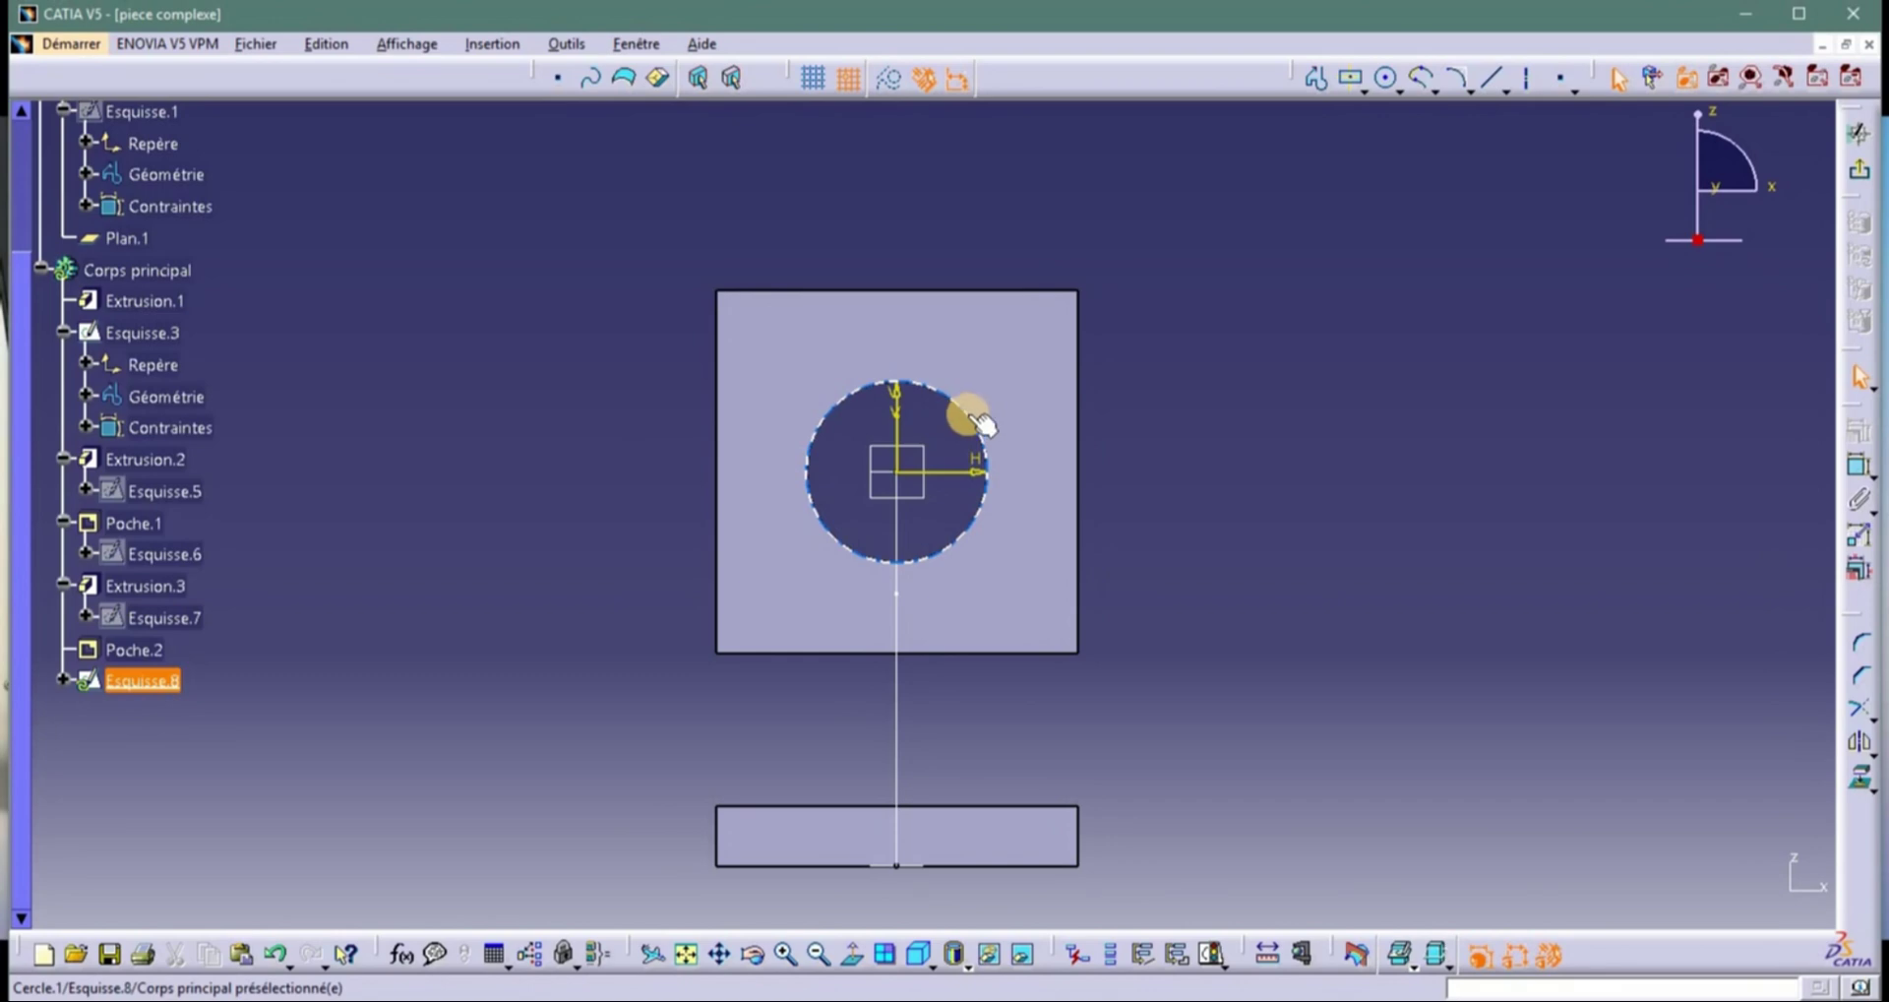
{"action": "left_click", "coordinate": [1858, 169]}
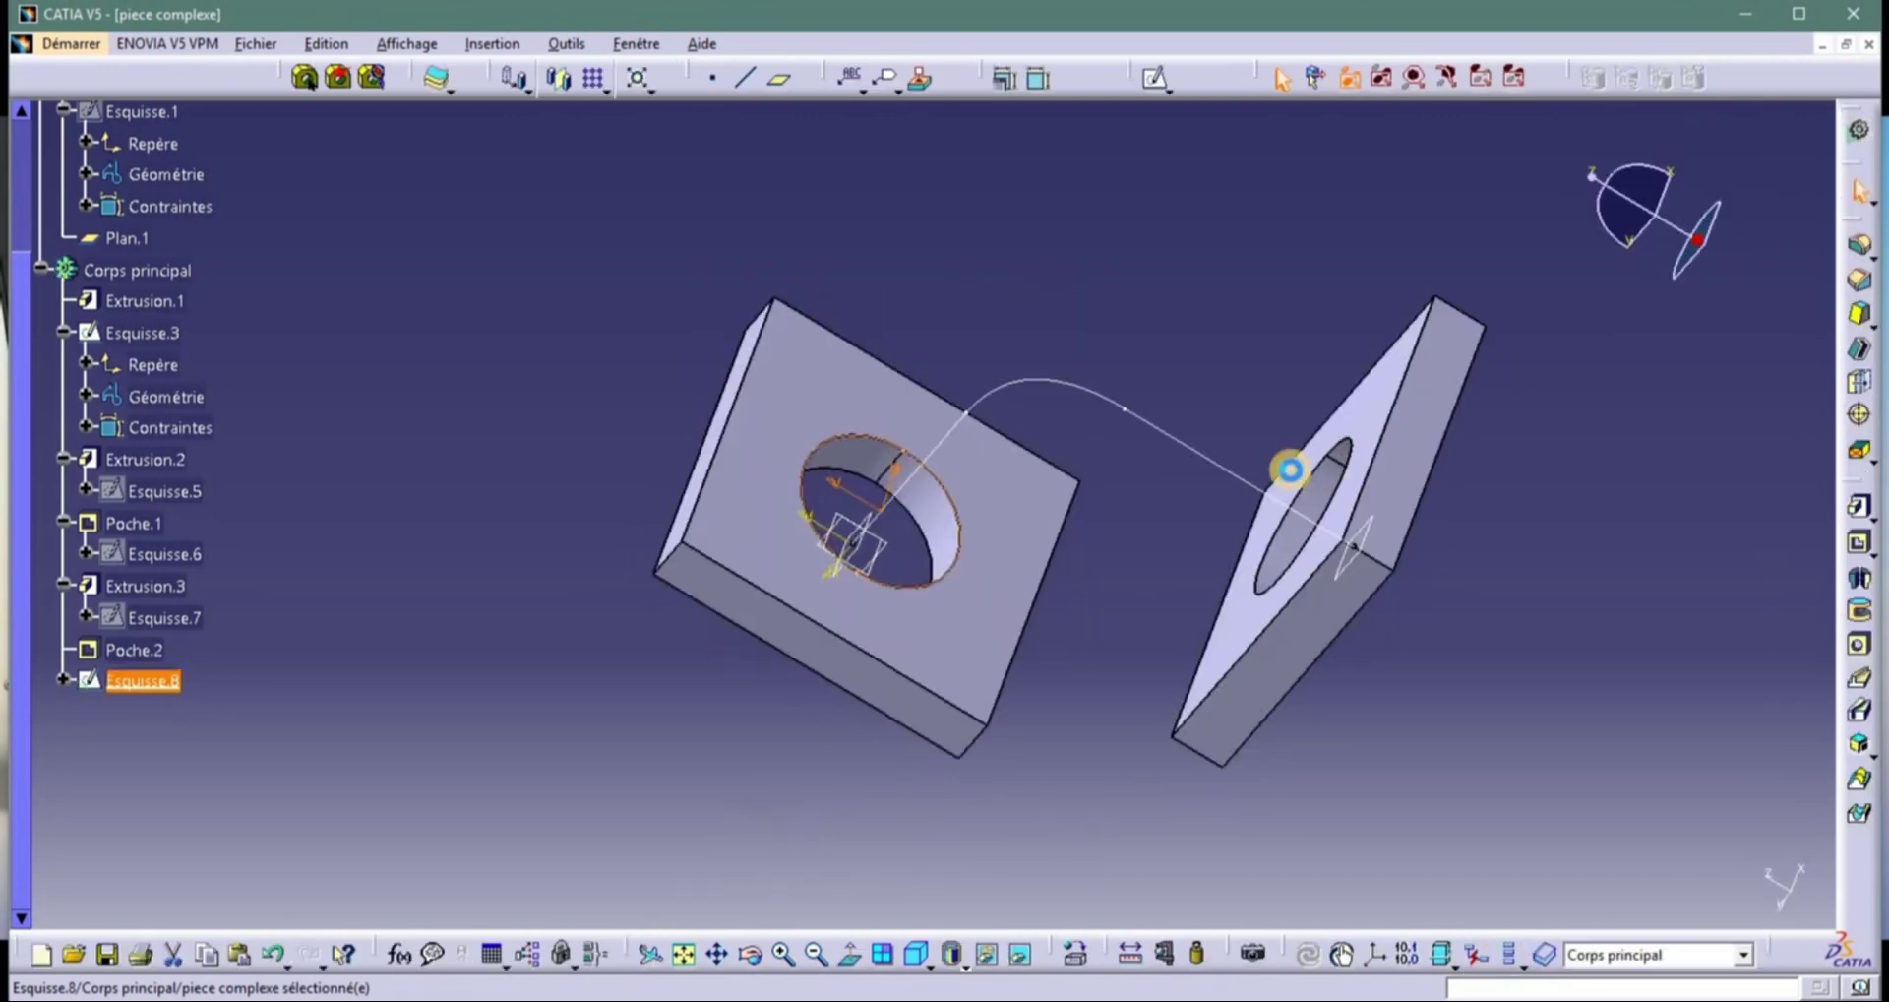
Start a rib (Nervure) with the circle sketch as profile and the curved path Esquisse.3 as guide curve, and enable profile thickening.
{"action": "left_click", "coordinate": [1859, 677]}
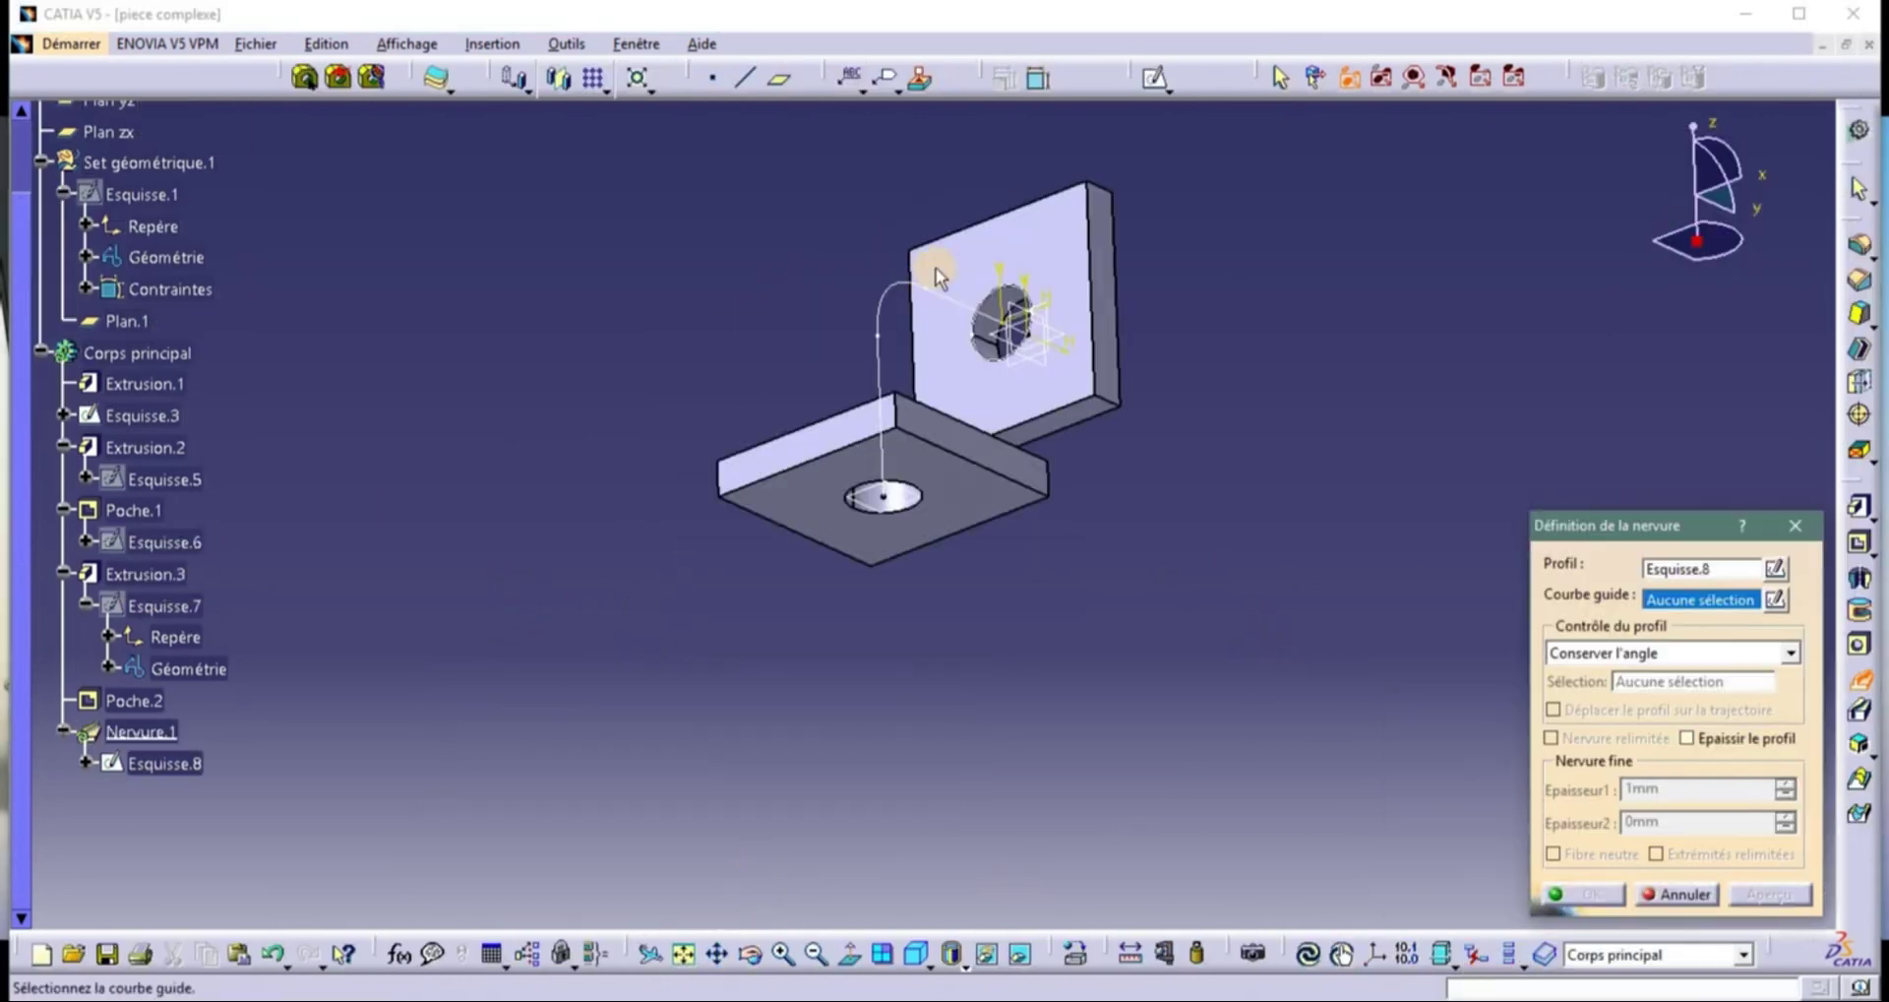
{"action": "left_click", "coordinate": [922, 293]}
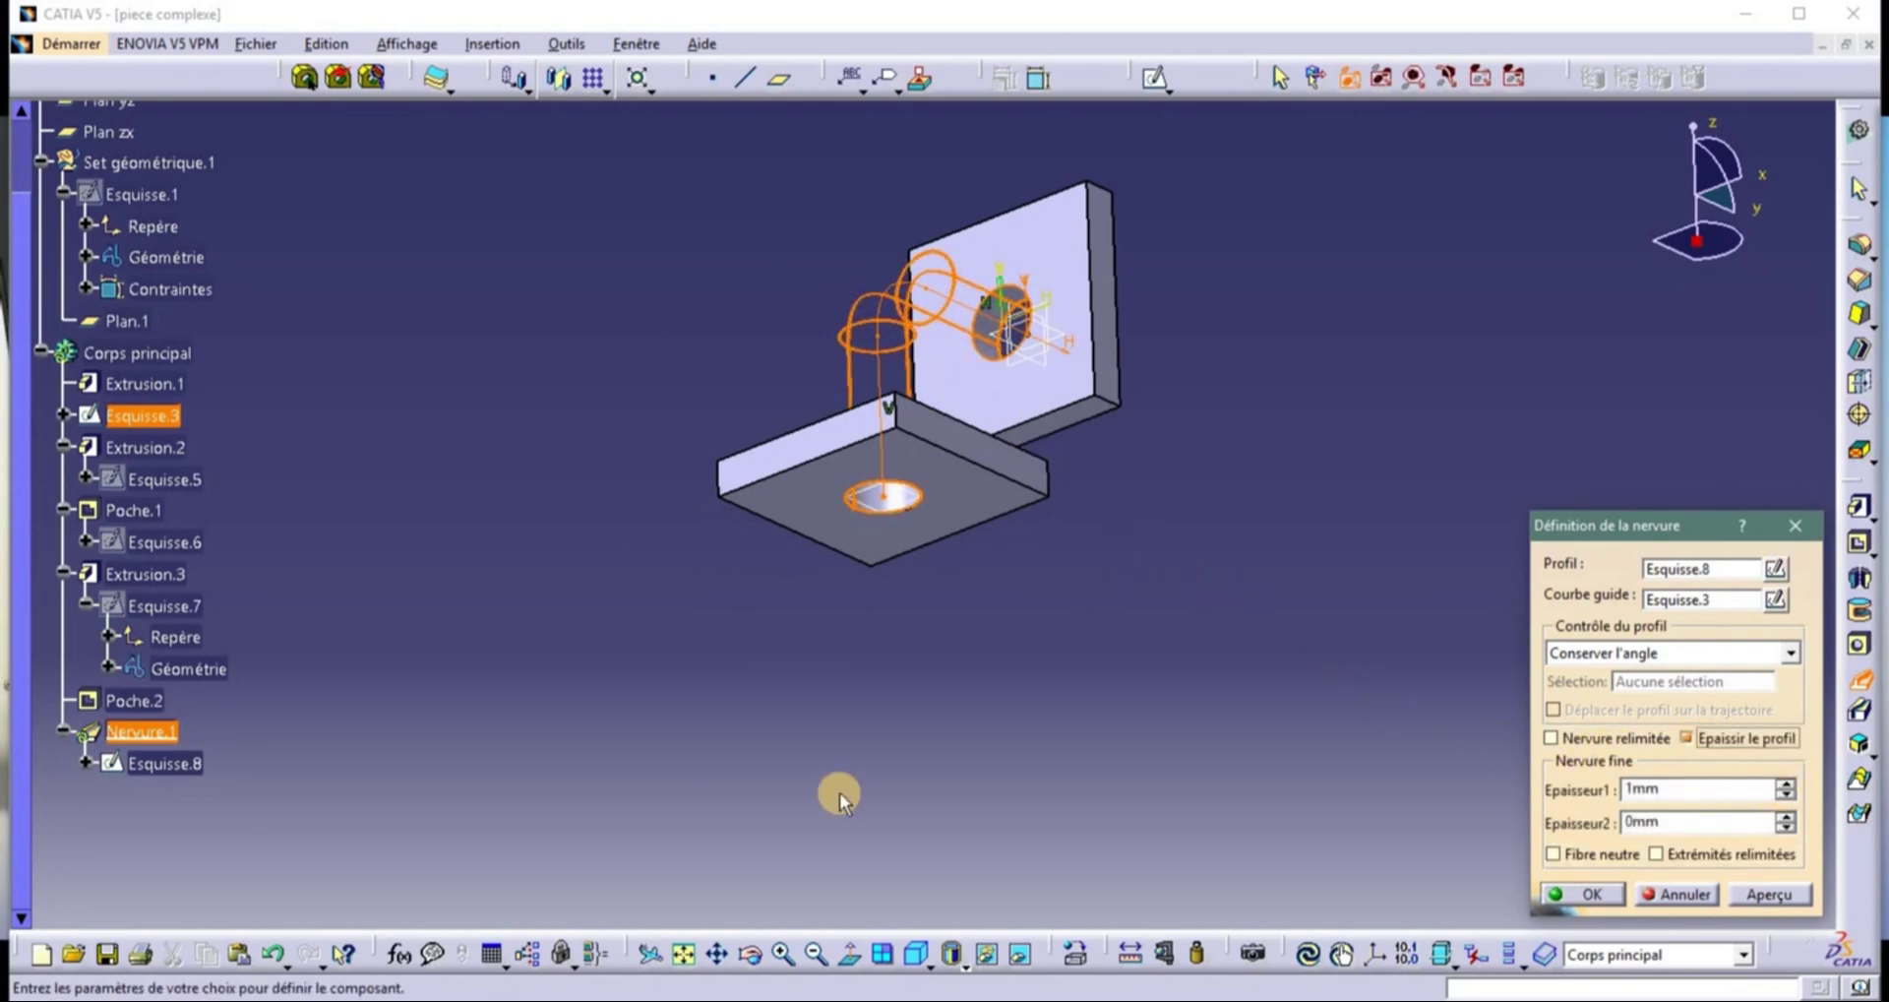
{"action": "left_click", "coordinate": [688, 950]}
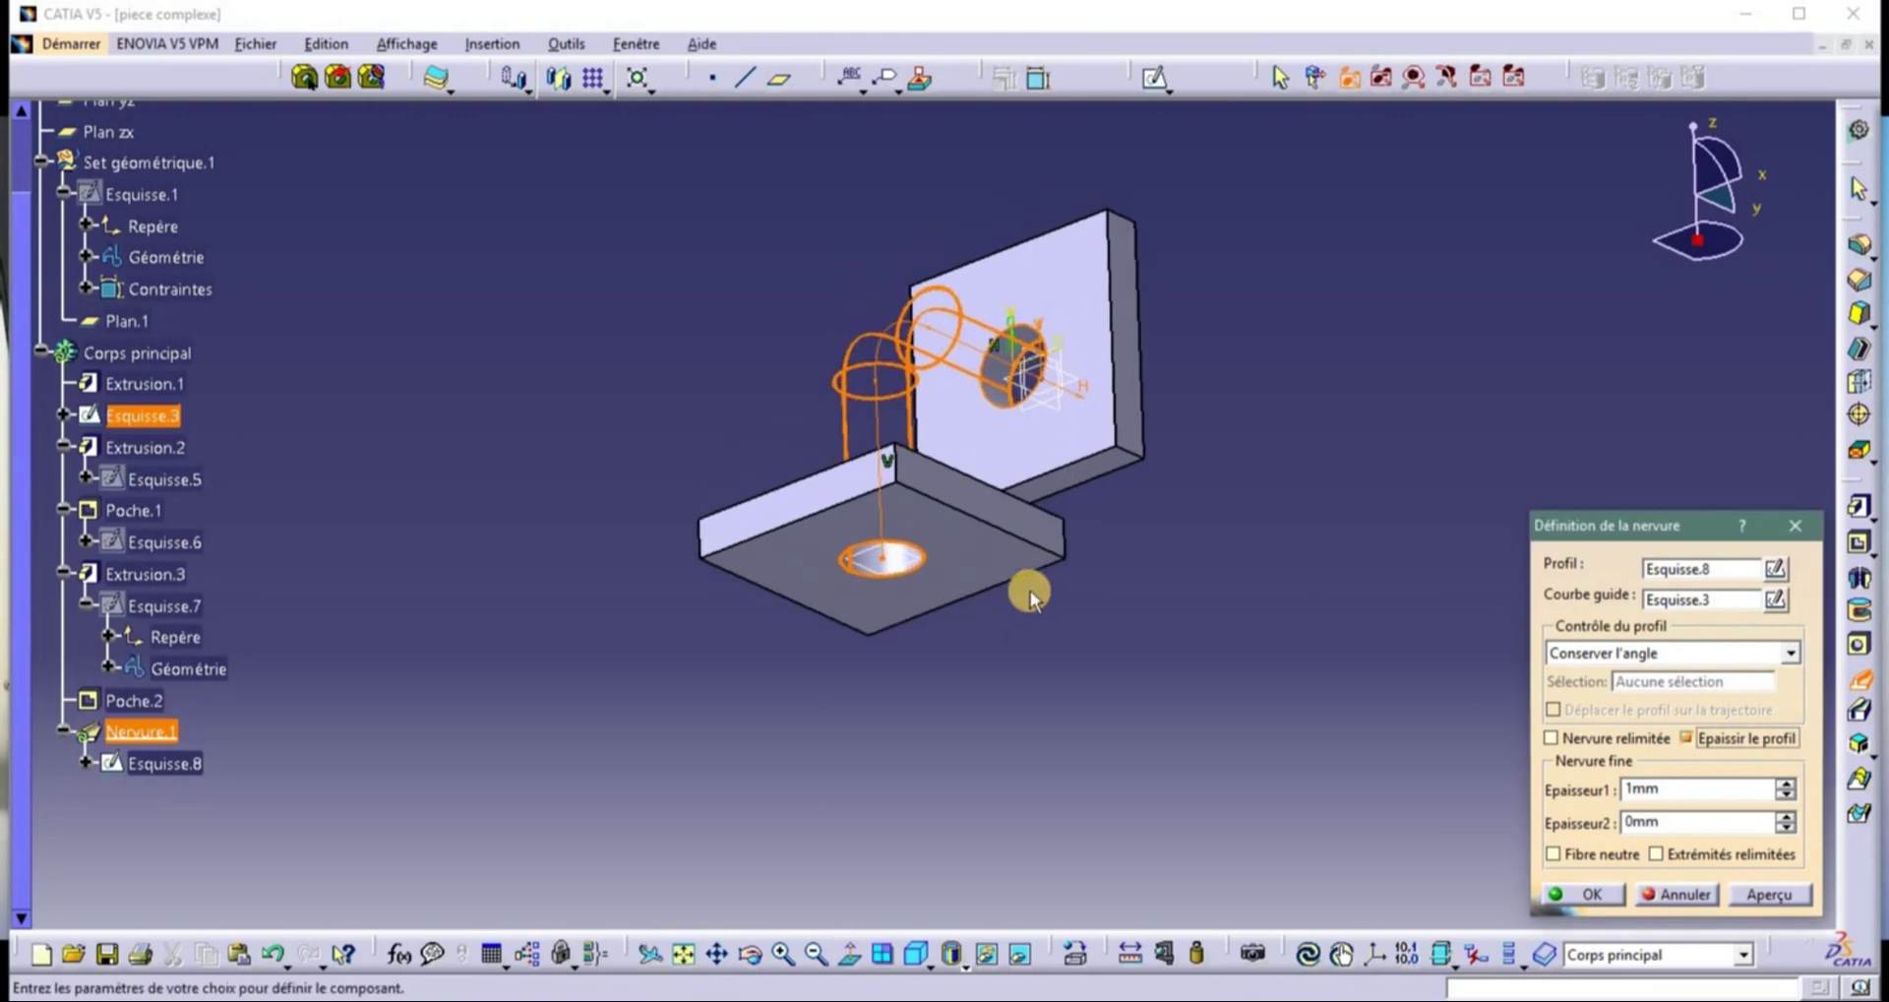
{"action": "middle_click_drag", "start_coordinate": [1265, 409], "coordinate": [1209, 576]}
{"action": "scroll", "coordinate": [1279, 517], "scroll_direction": "up", "scroll_amount": 2}
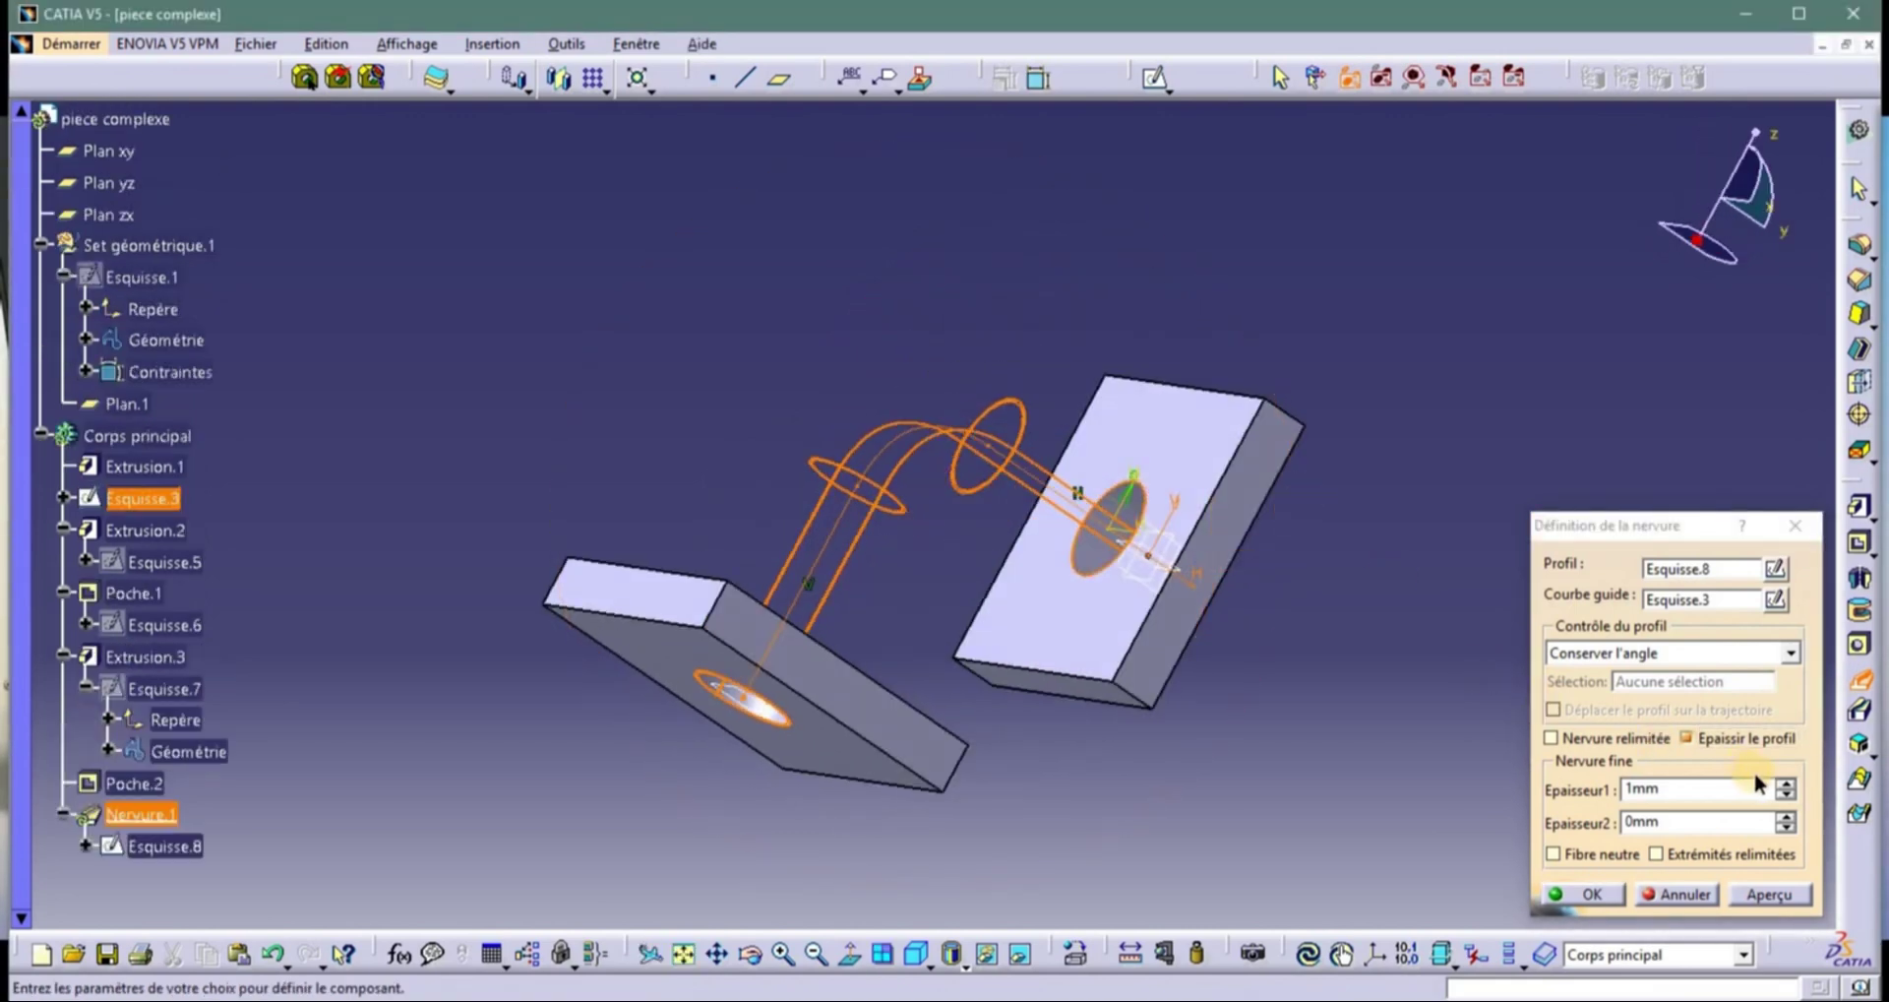
Set the rib's first thickness to 4 mm and second thickness to 1 mm, and create the rib.
{"action": "left_click", "coordinate": [1784, 778]}
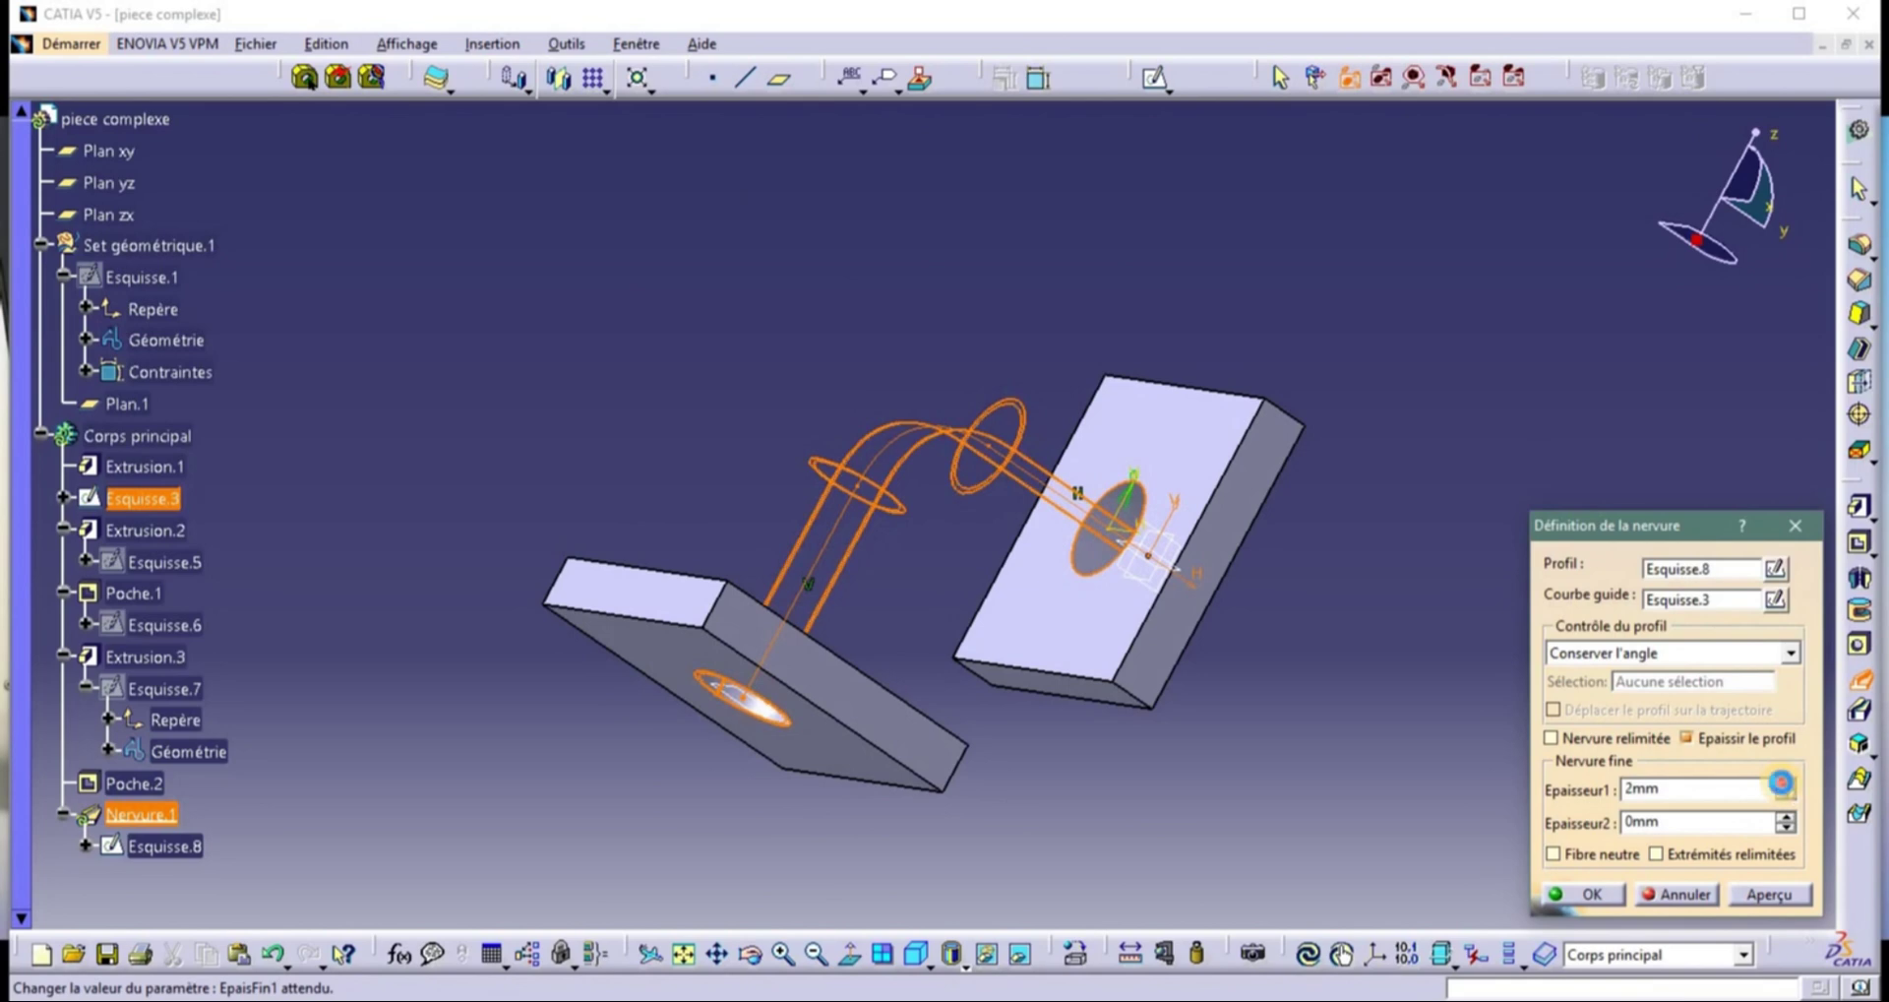
{"action": "left_click", "coordinate": [1784, 782]}
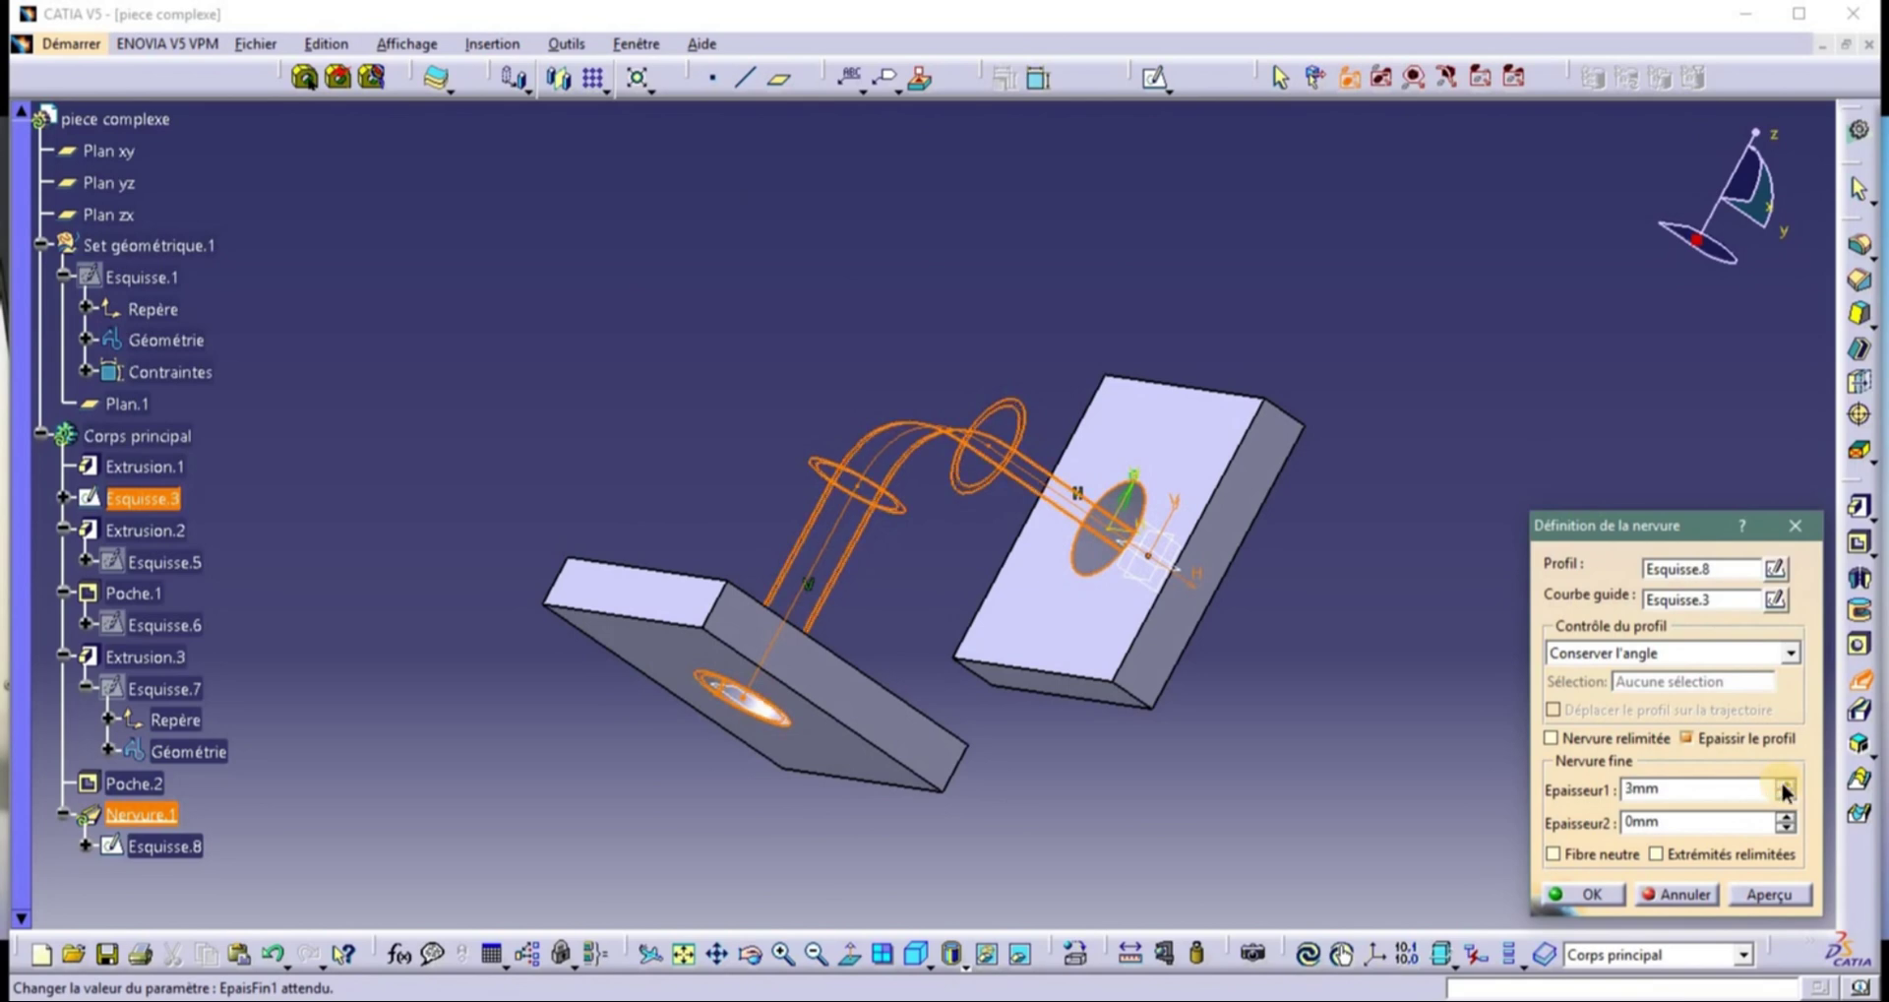
{"action": "left_click", "coordinate": [1783, 783]}
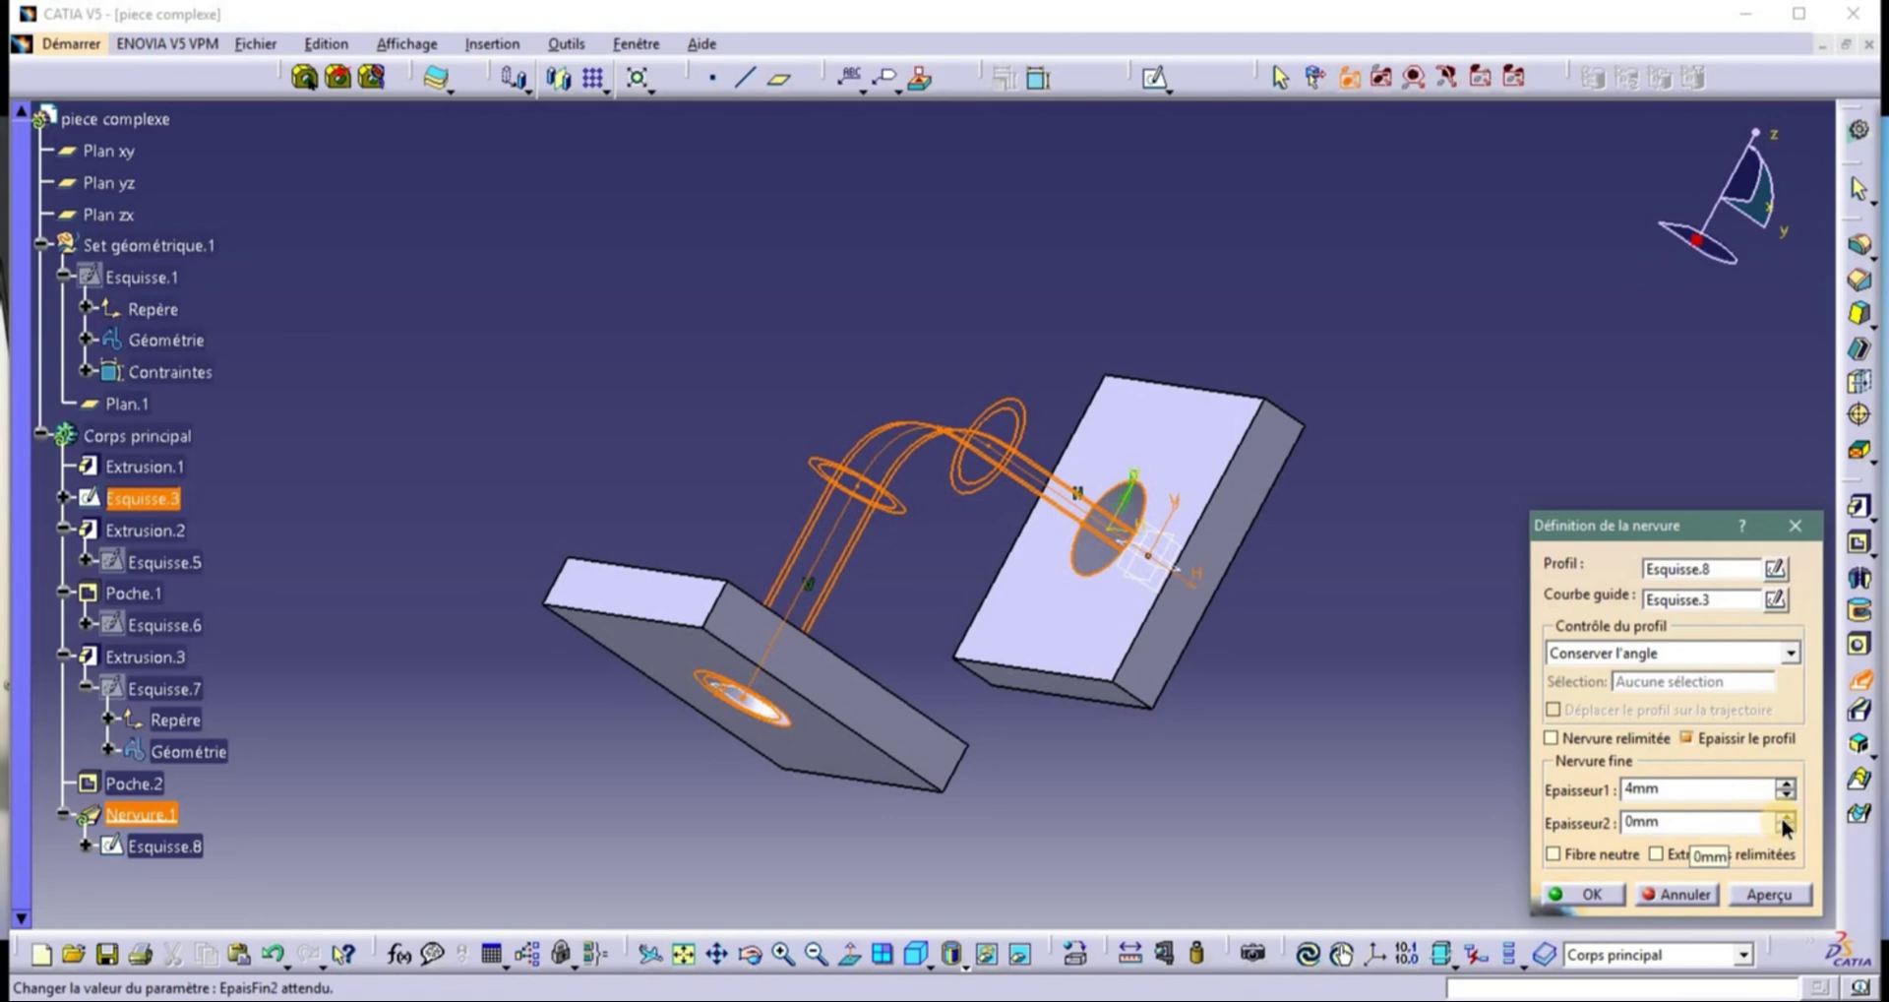
{"action": "left_click", "coordinate": [1784, 815]}
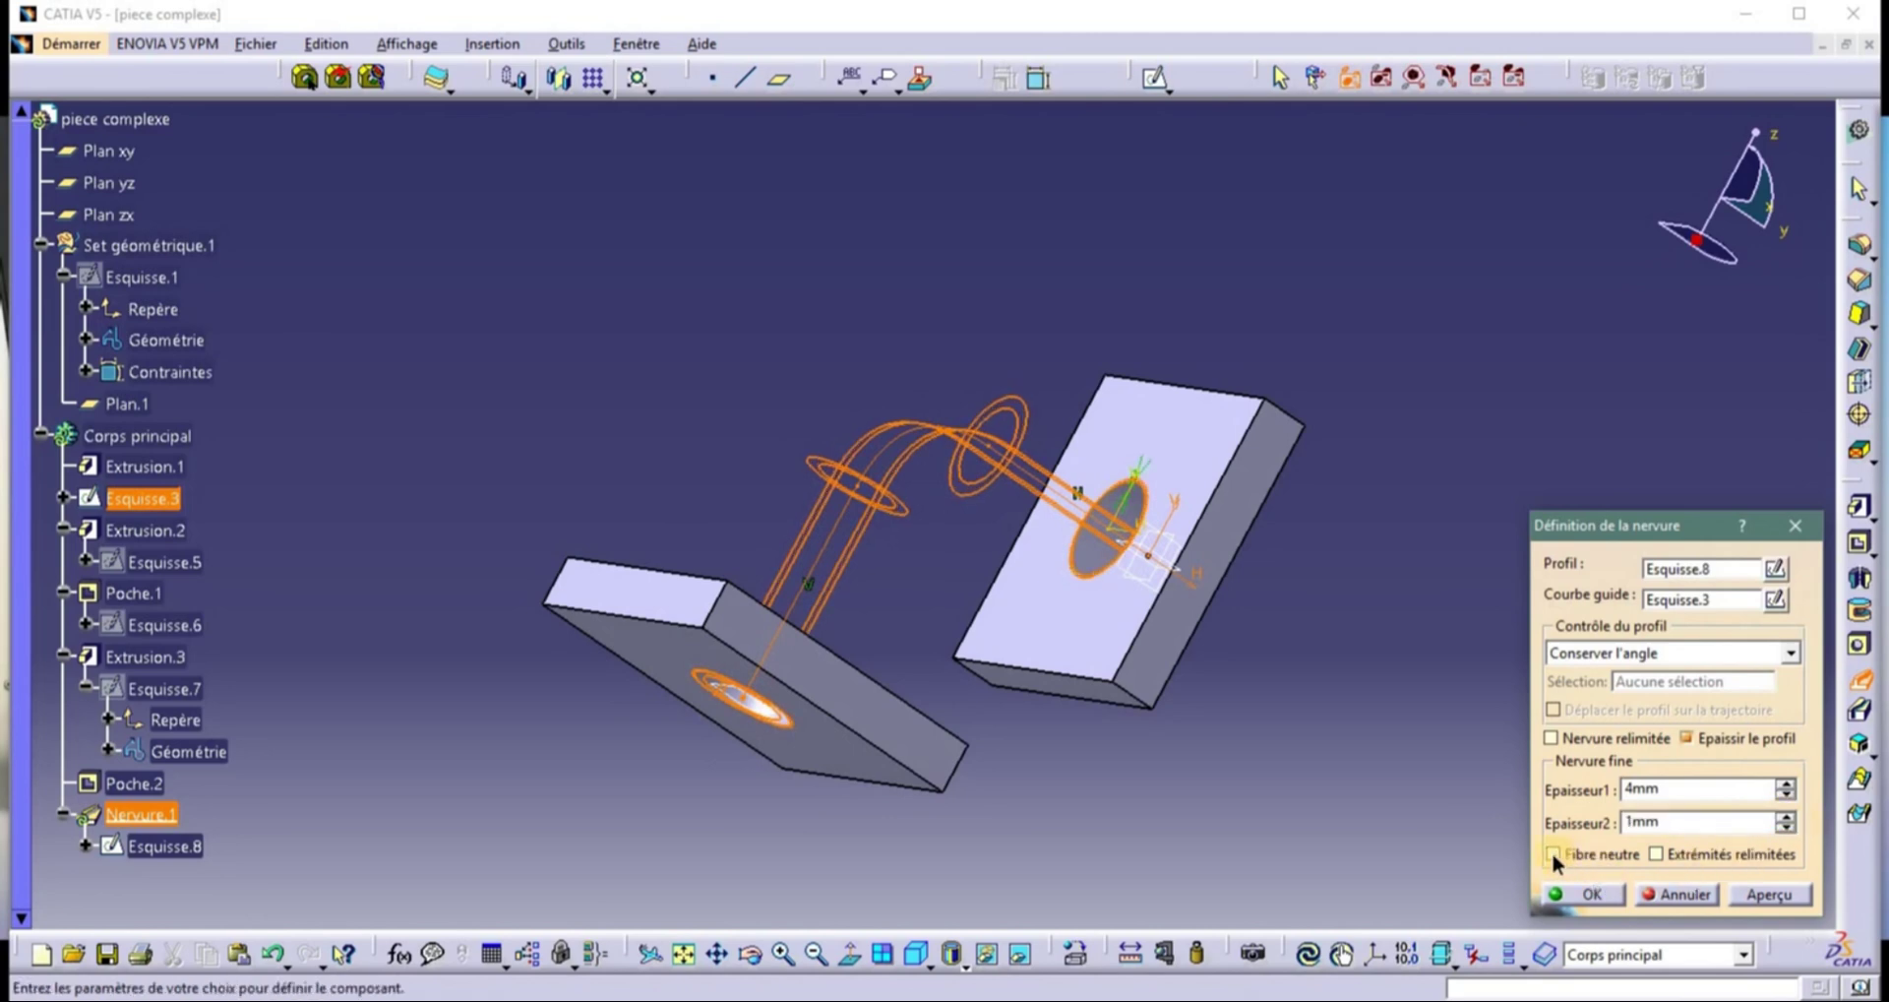
{"action": "left_click", "coordinate": [1586, 895]}
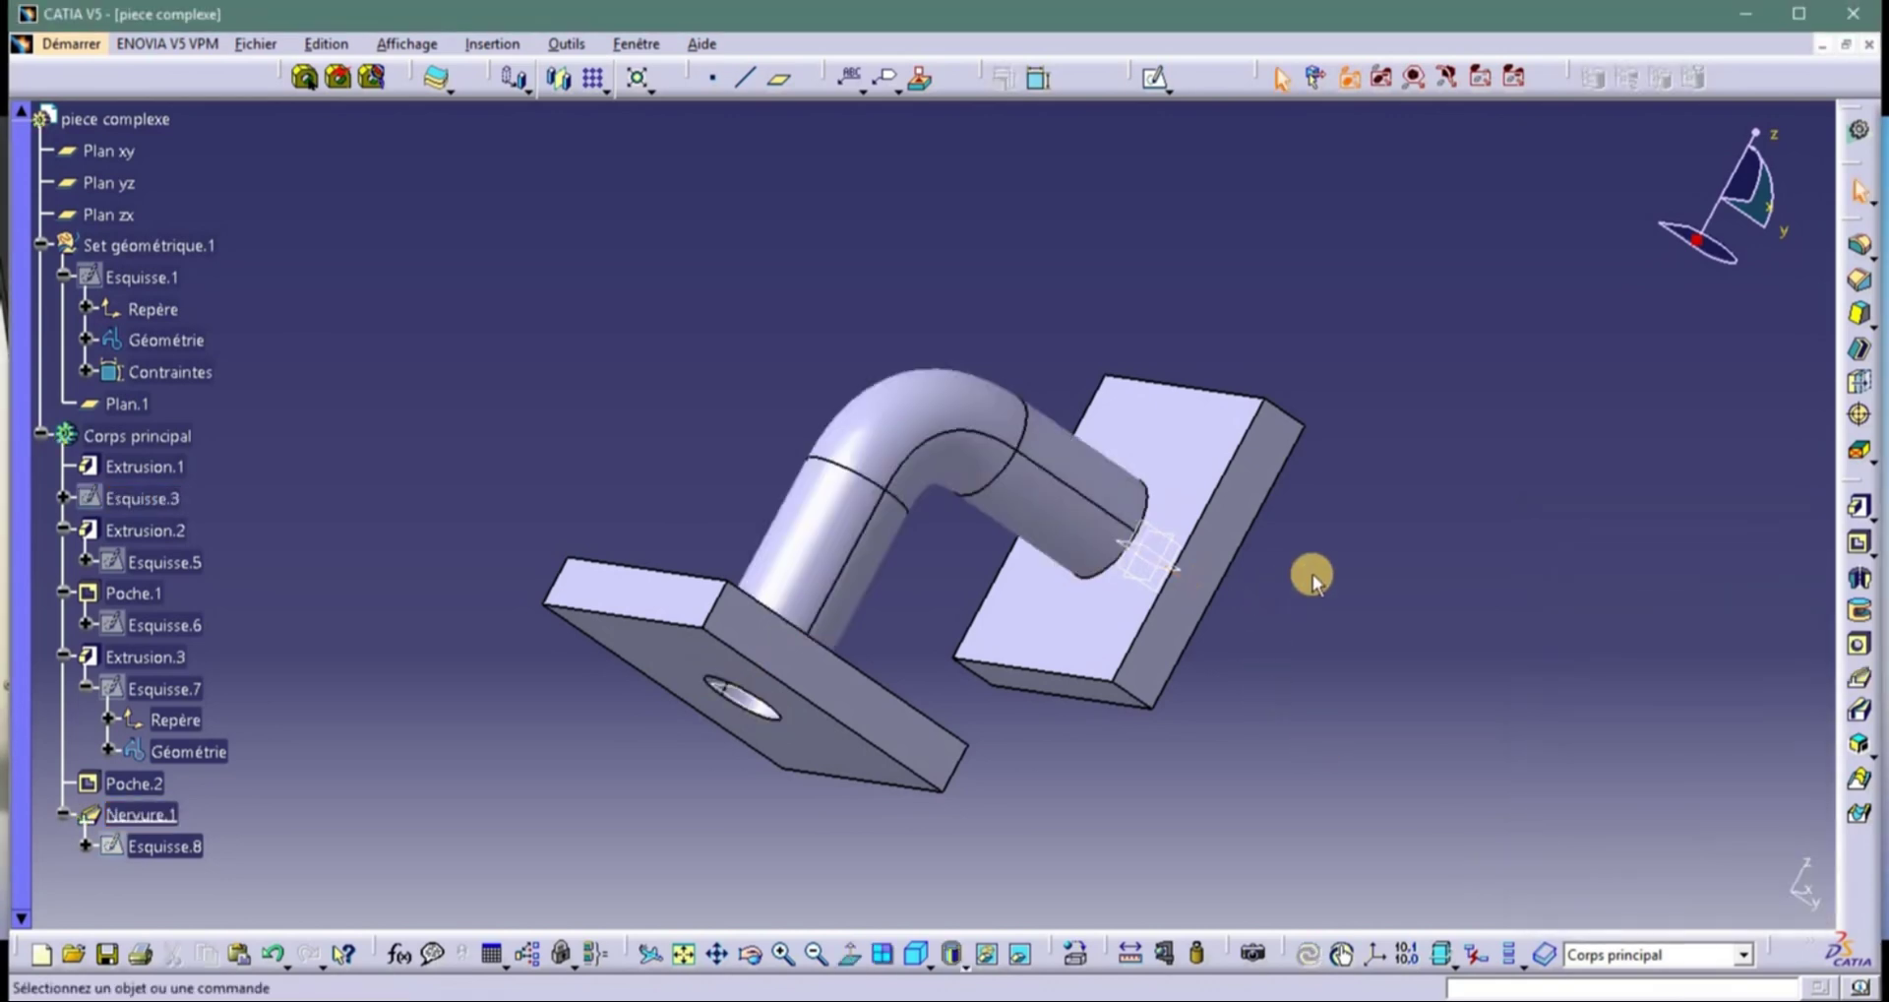
Start a sketch on the upright plate's inner face around the tube.
{"action": "middle_click_drag", "start_coordinate": [1265, 652], "coordinate": [1003, 510]}
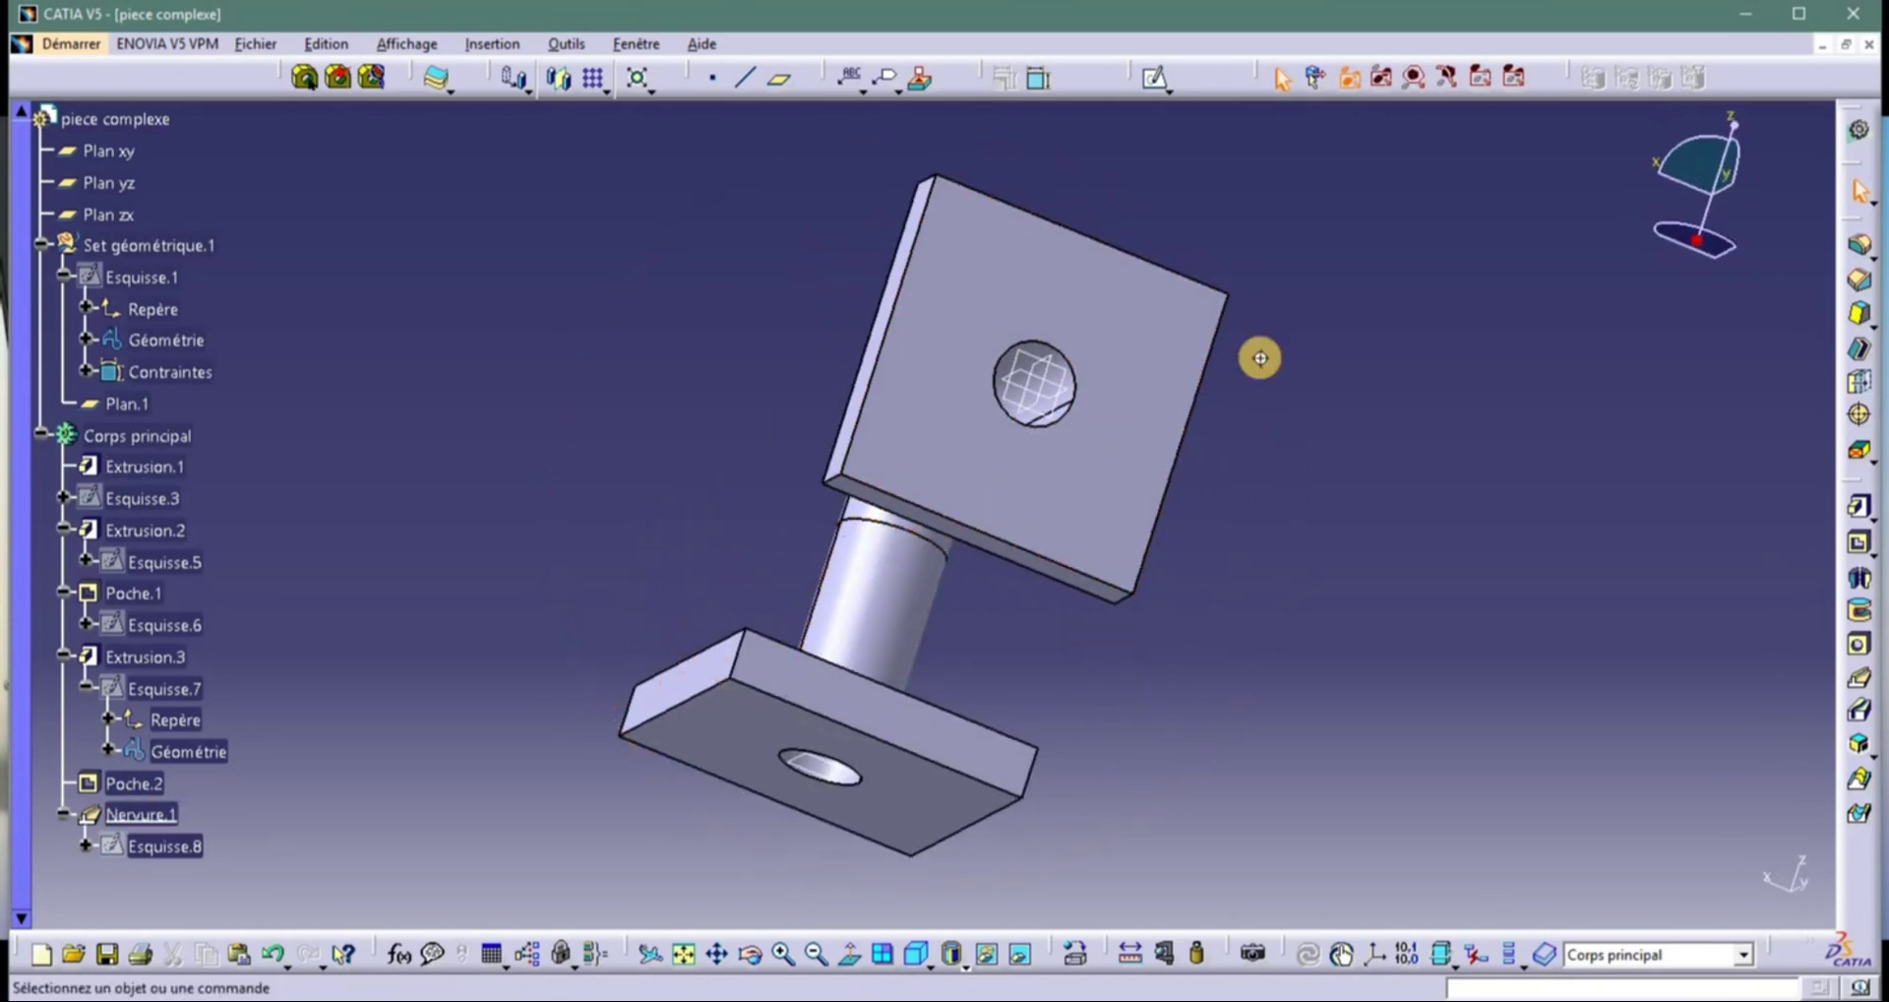
{"action": "middle_click_drag", "start_coordinate": [1260, 358], "coordinate": [1314, 467]}
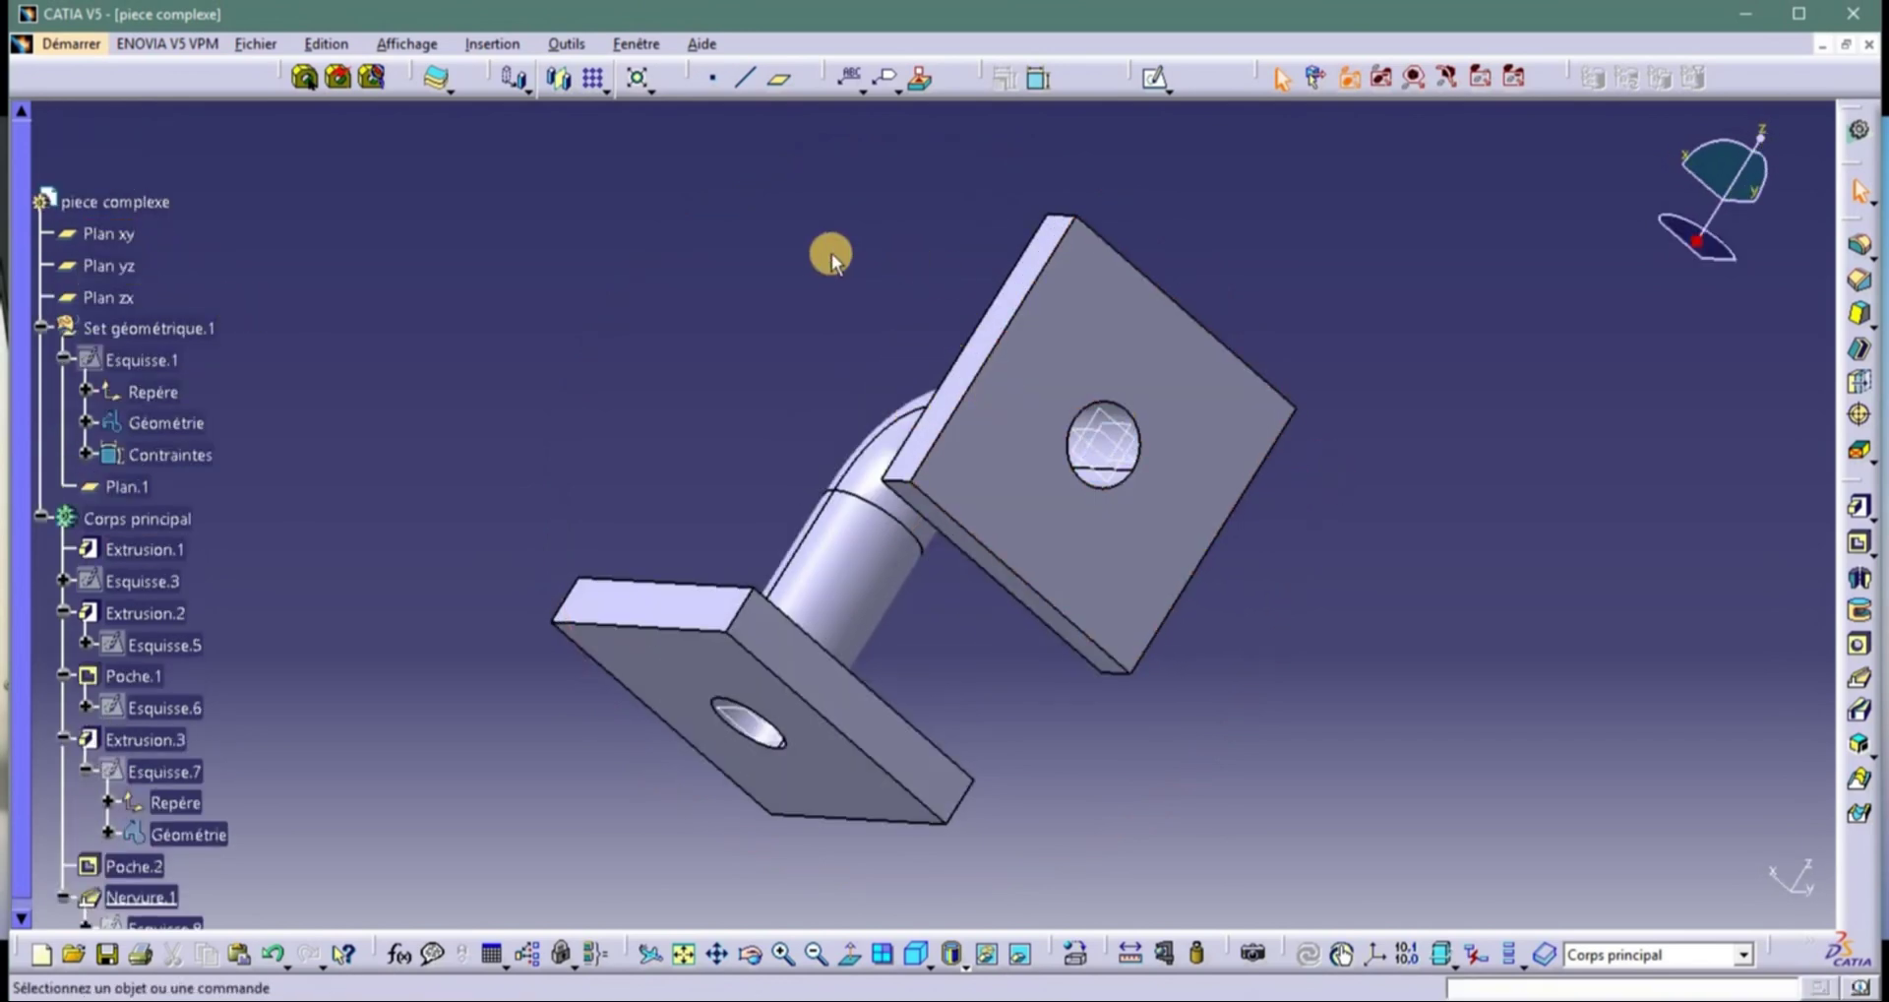
{"action": "middle_click_drag", "start_coordinate": [831, 254], "coordinate": [1278, 801]}
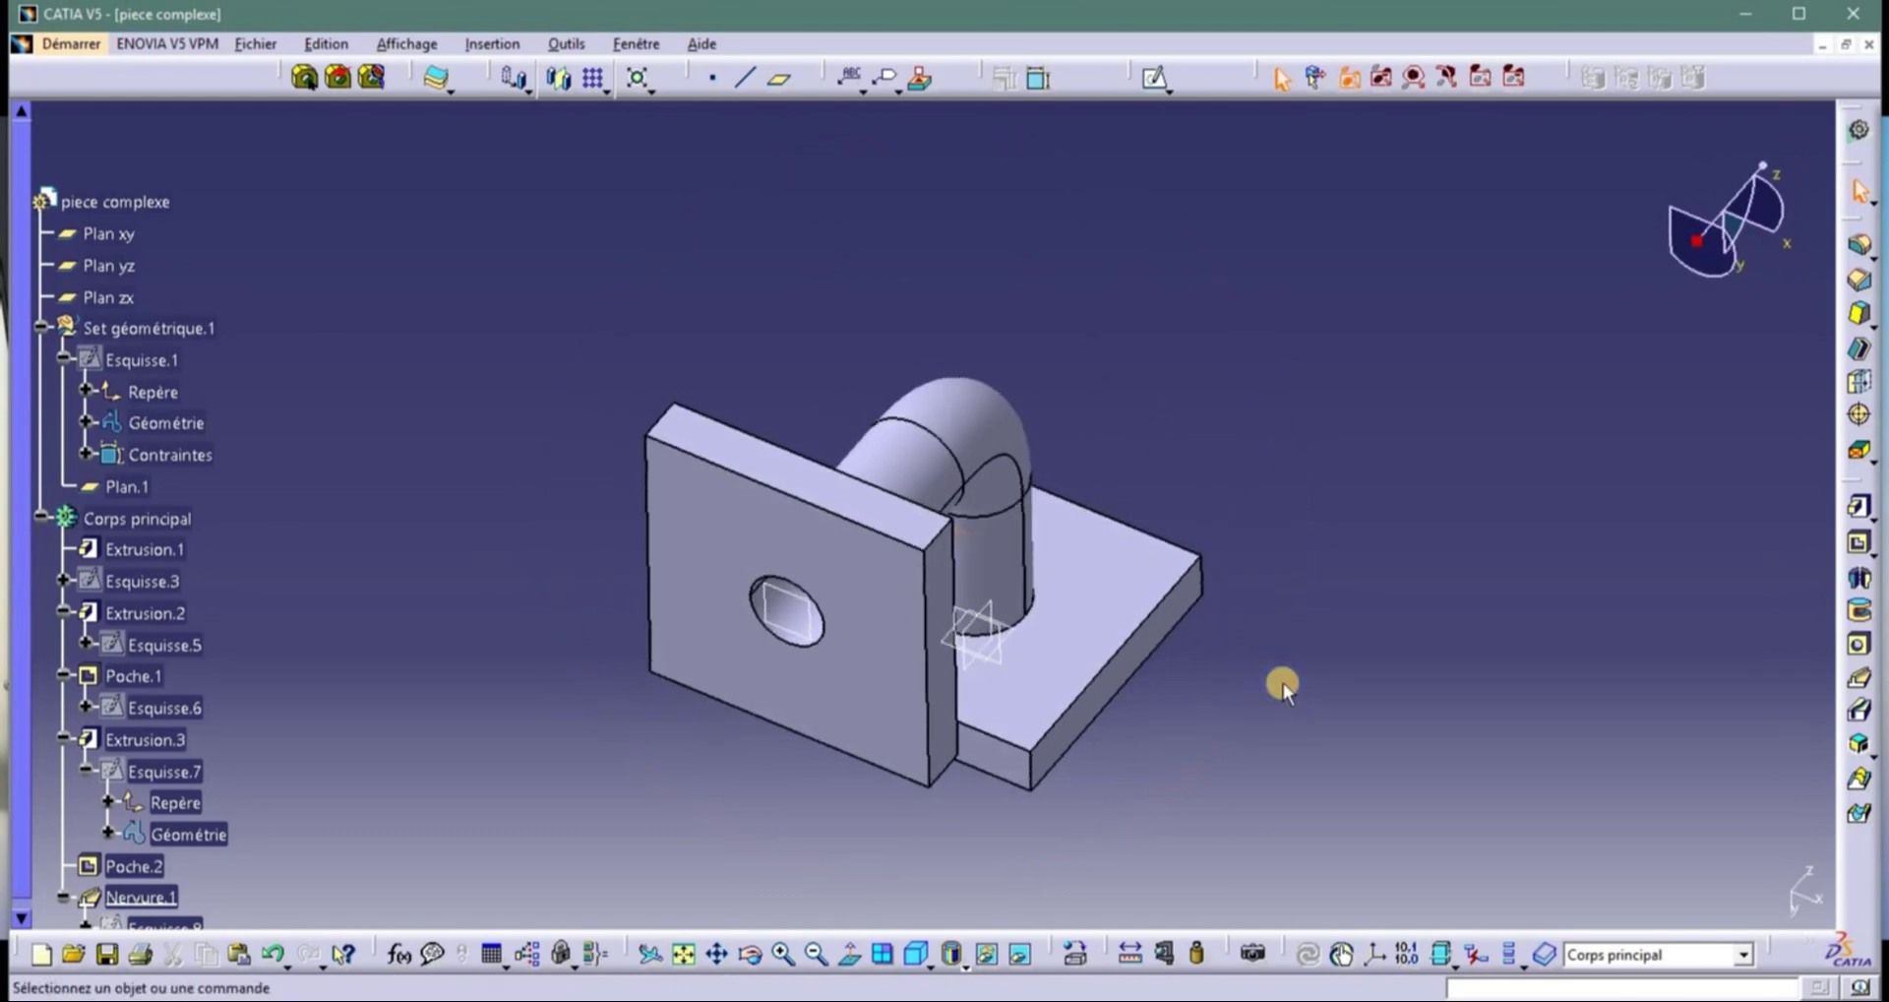
{"action": "left_click", "coordinate": [1139, 602]}
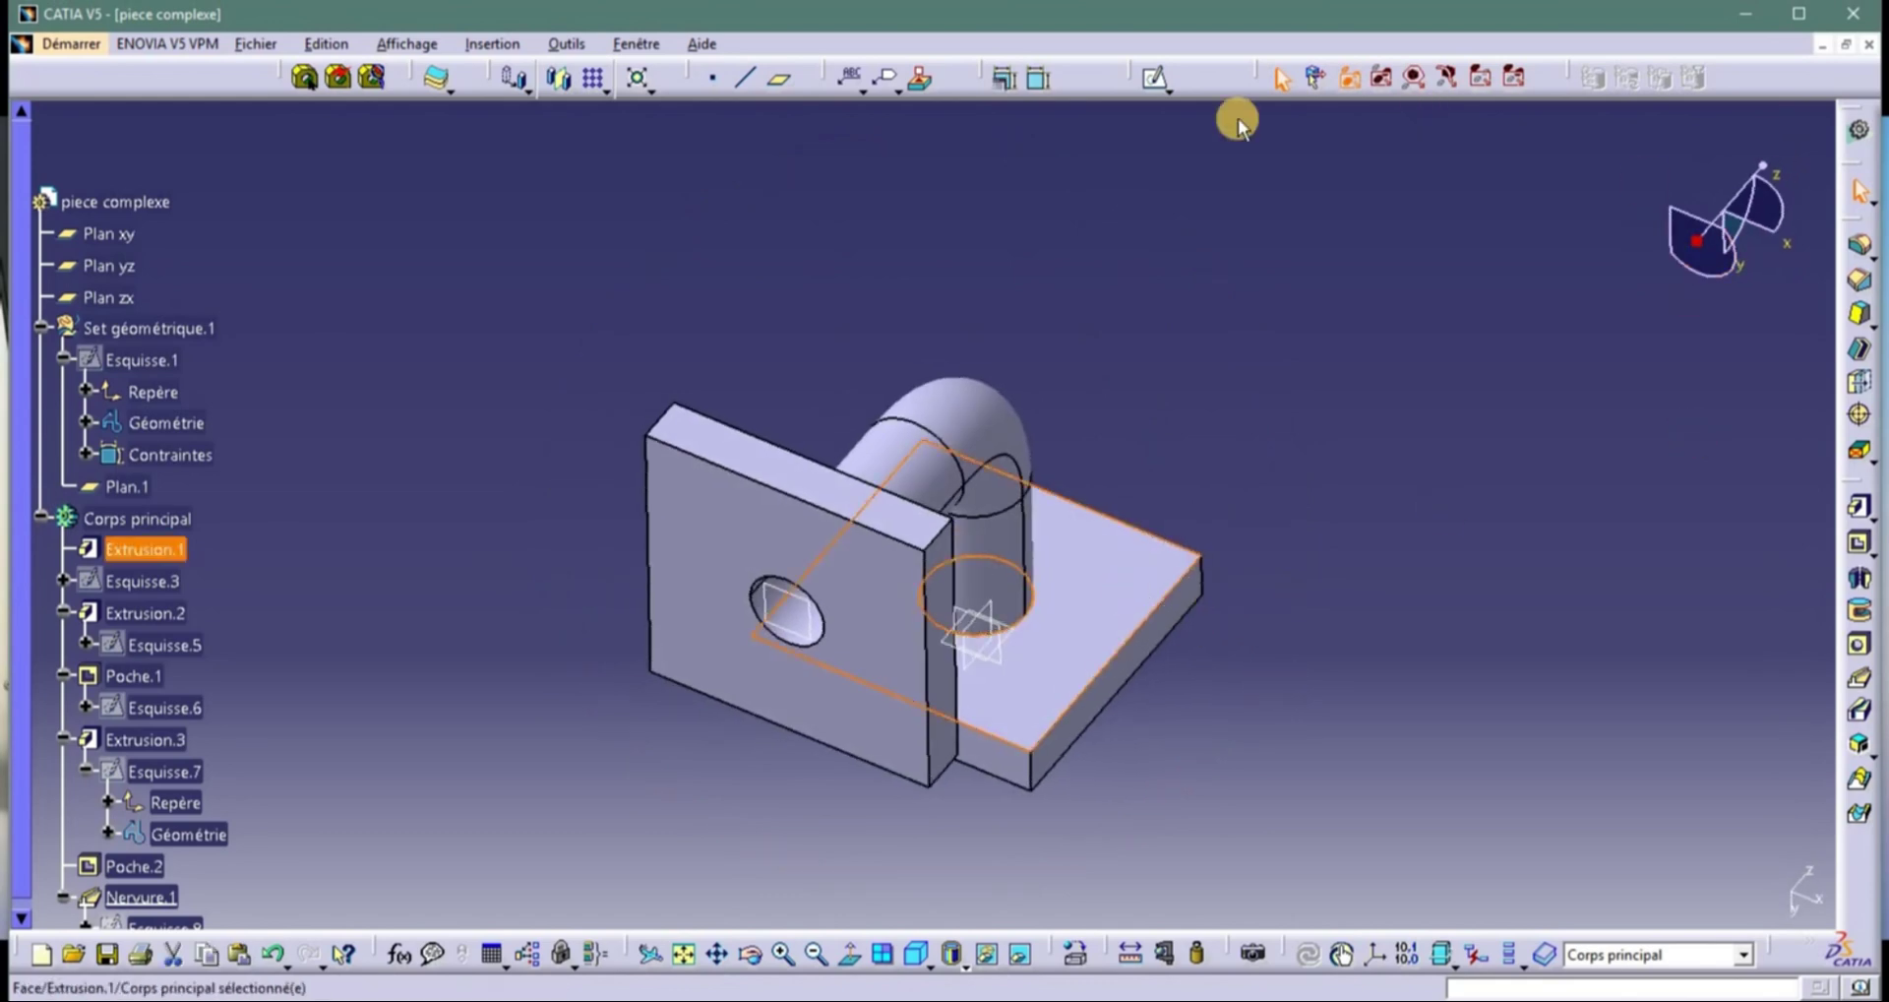
{"action": "left_click", "coordinate": [1158, 85]}
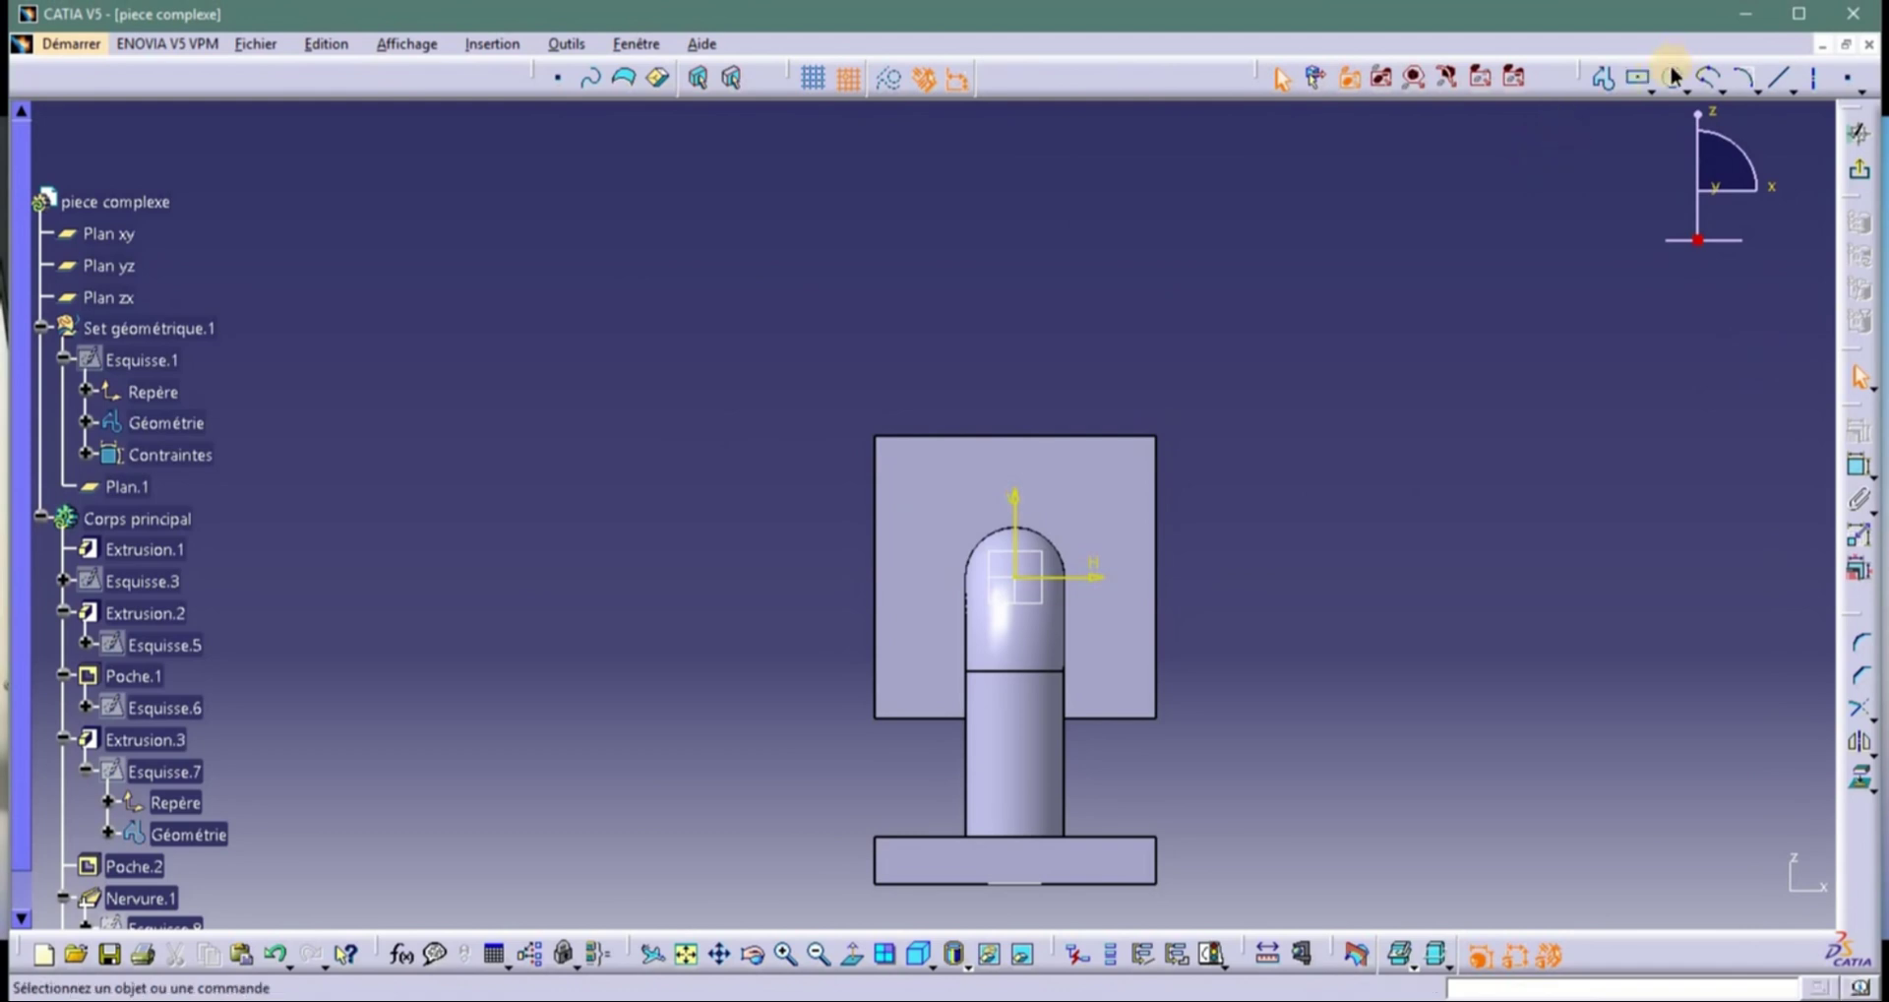
Sketch a circle of 10 mm radius centred at H 40 mm, V 40 mm near the plate's upper corner and dimension its diameter.
{"action": "left_click", "coordinate": [1673, 78]}
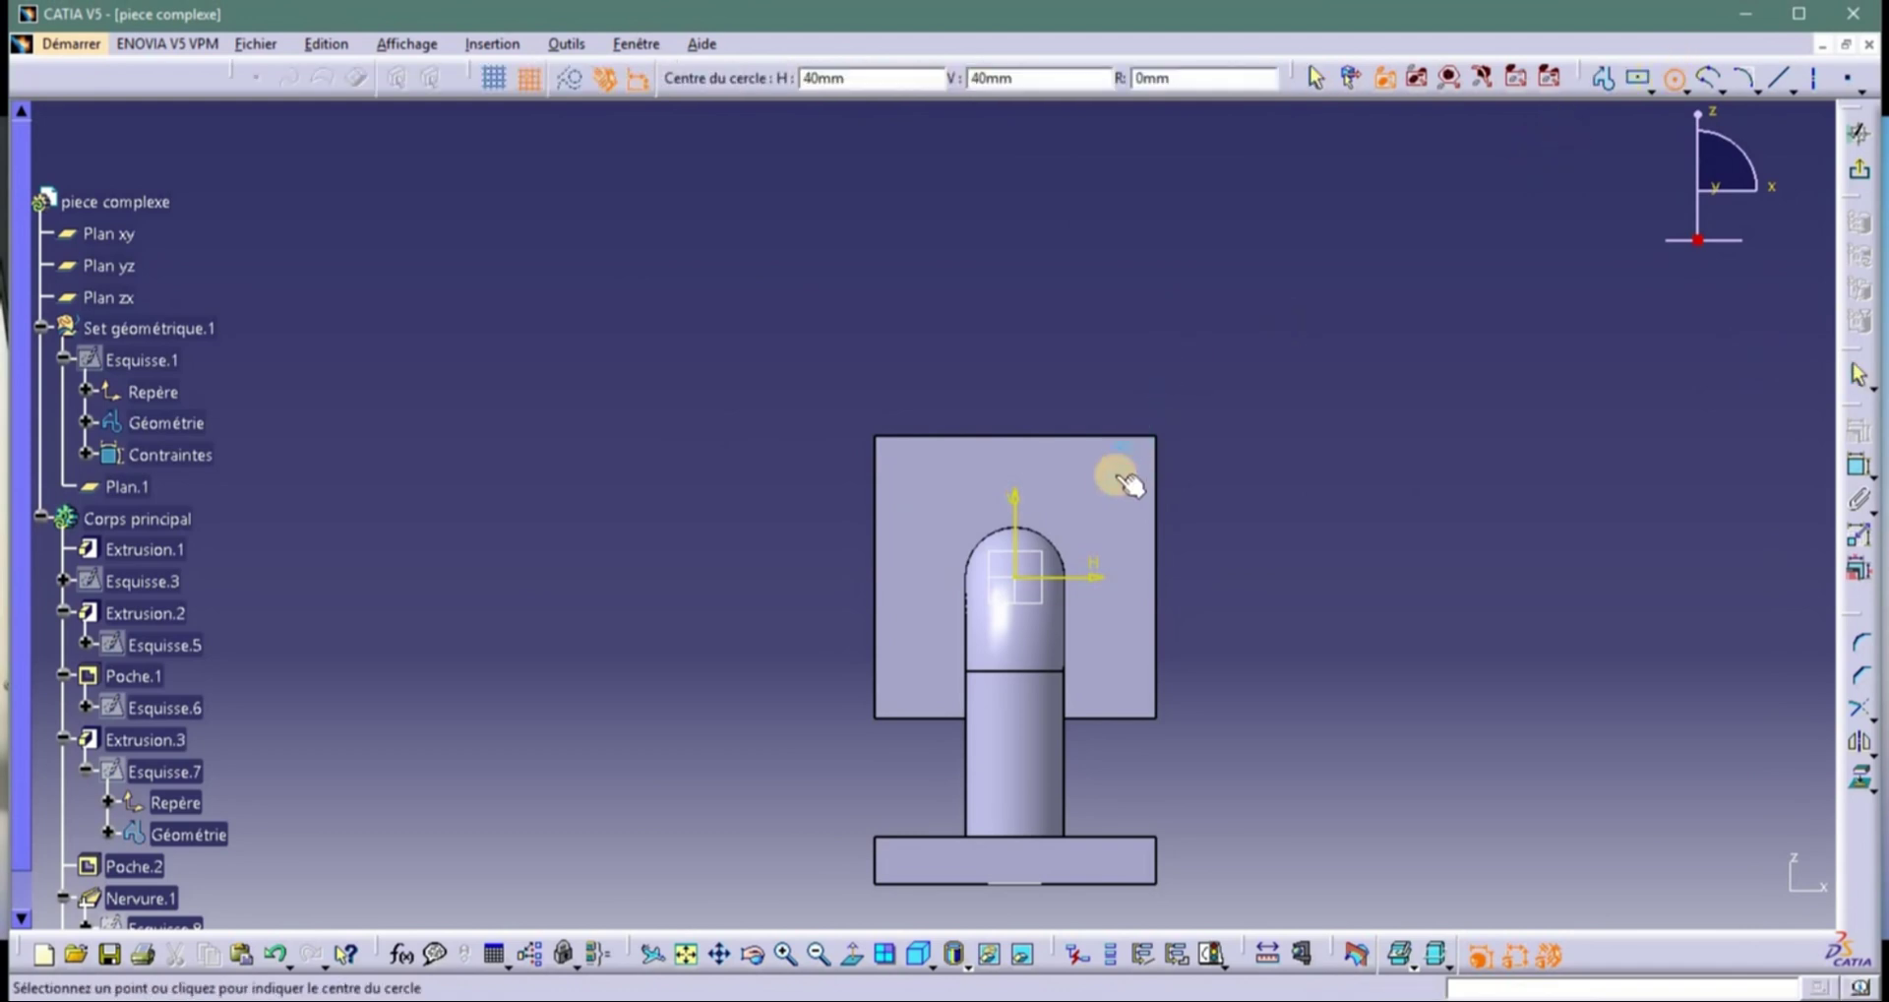
{"action": "left_click", "coordinate": [1110, 481]}
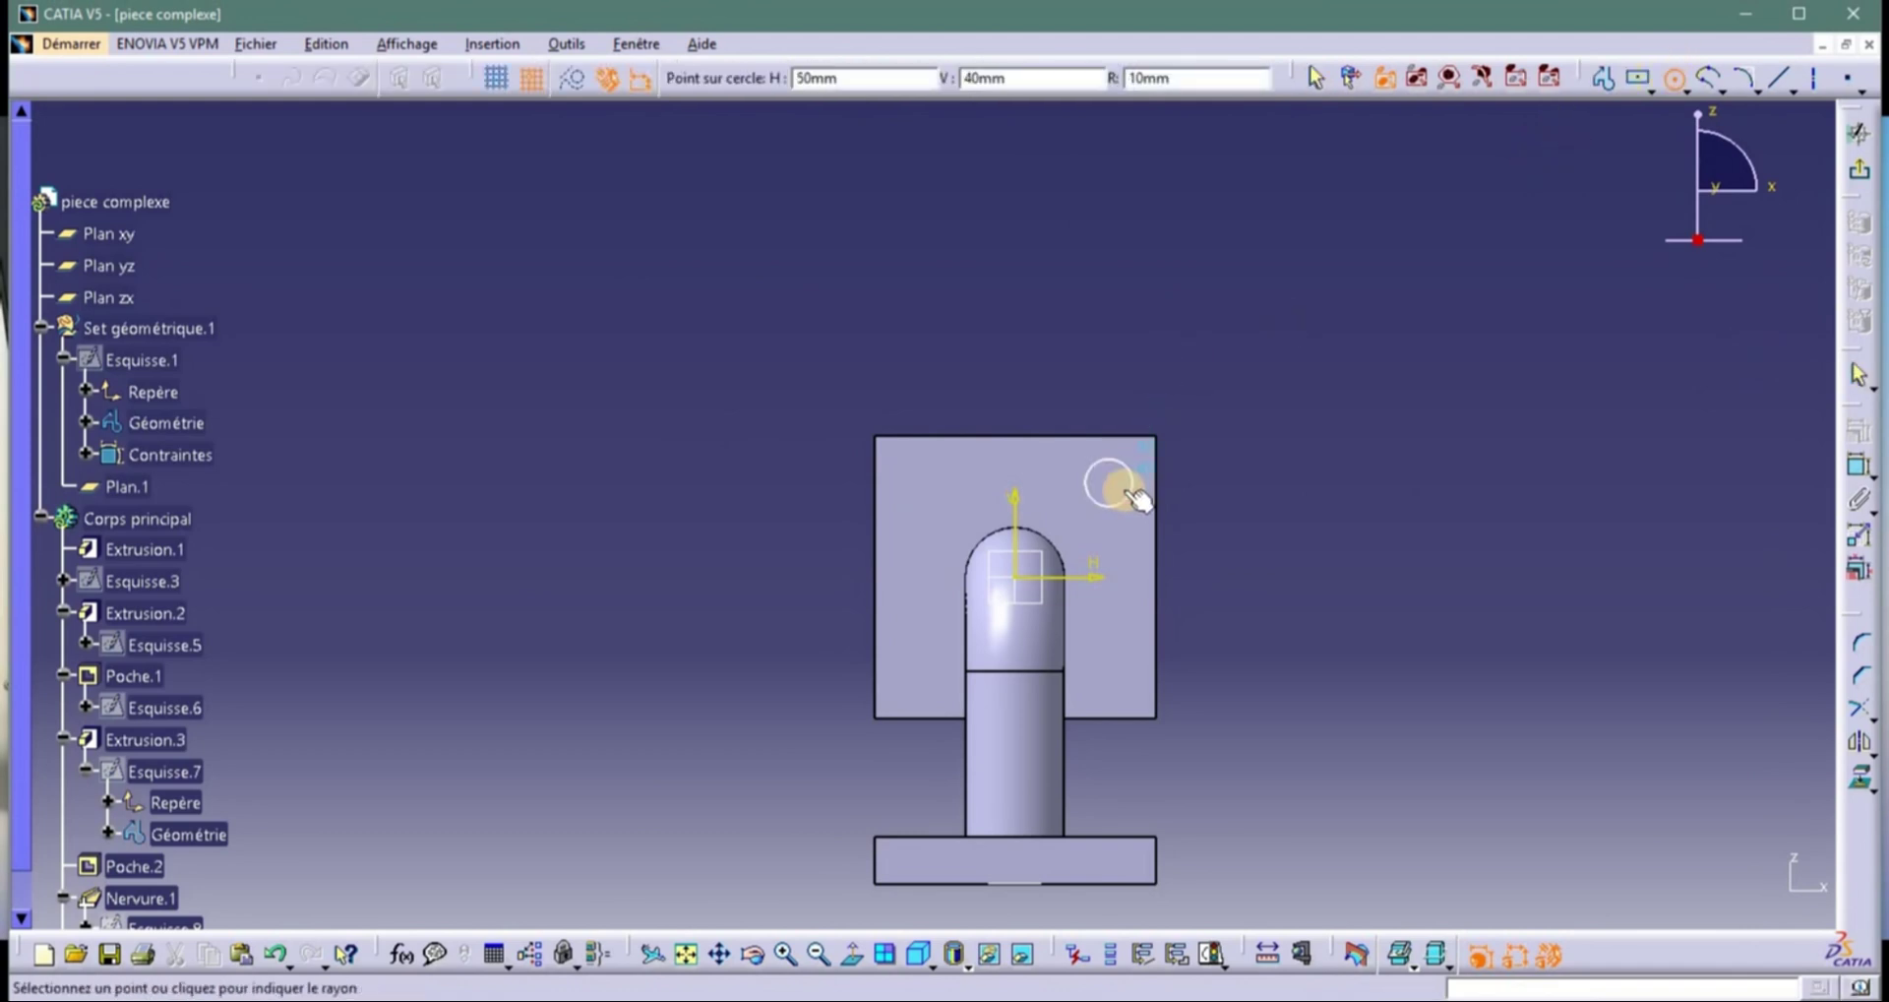
{"action": "left_click", "coordinate": [1157, 511]}
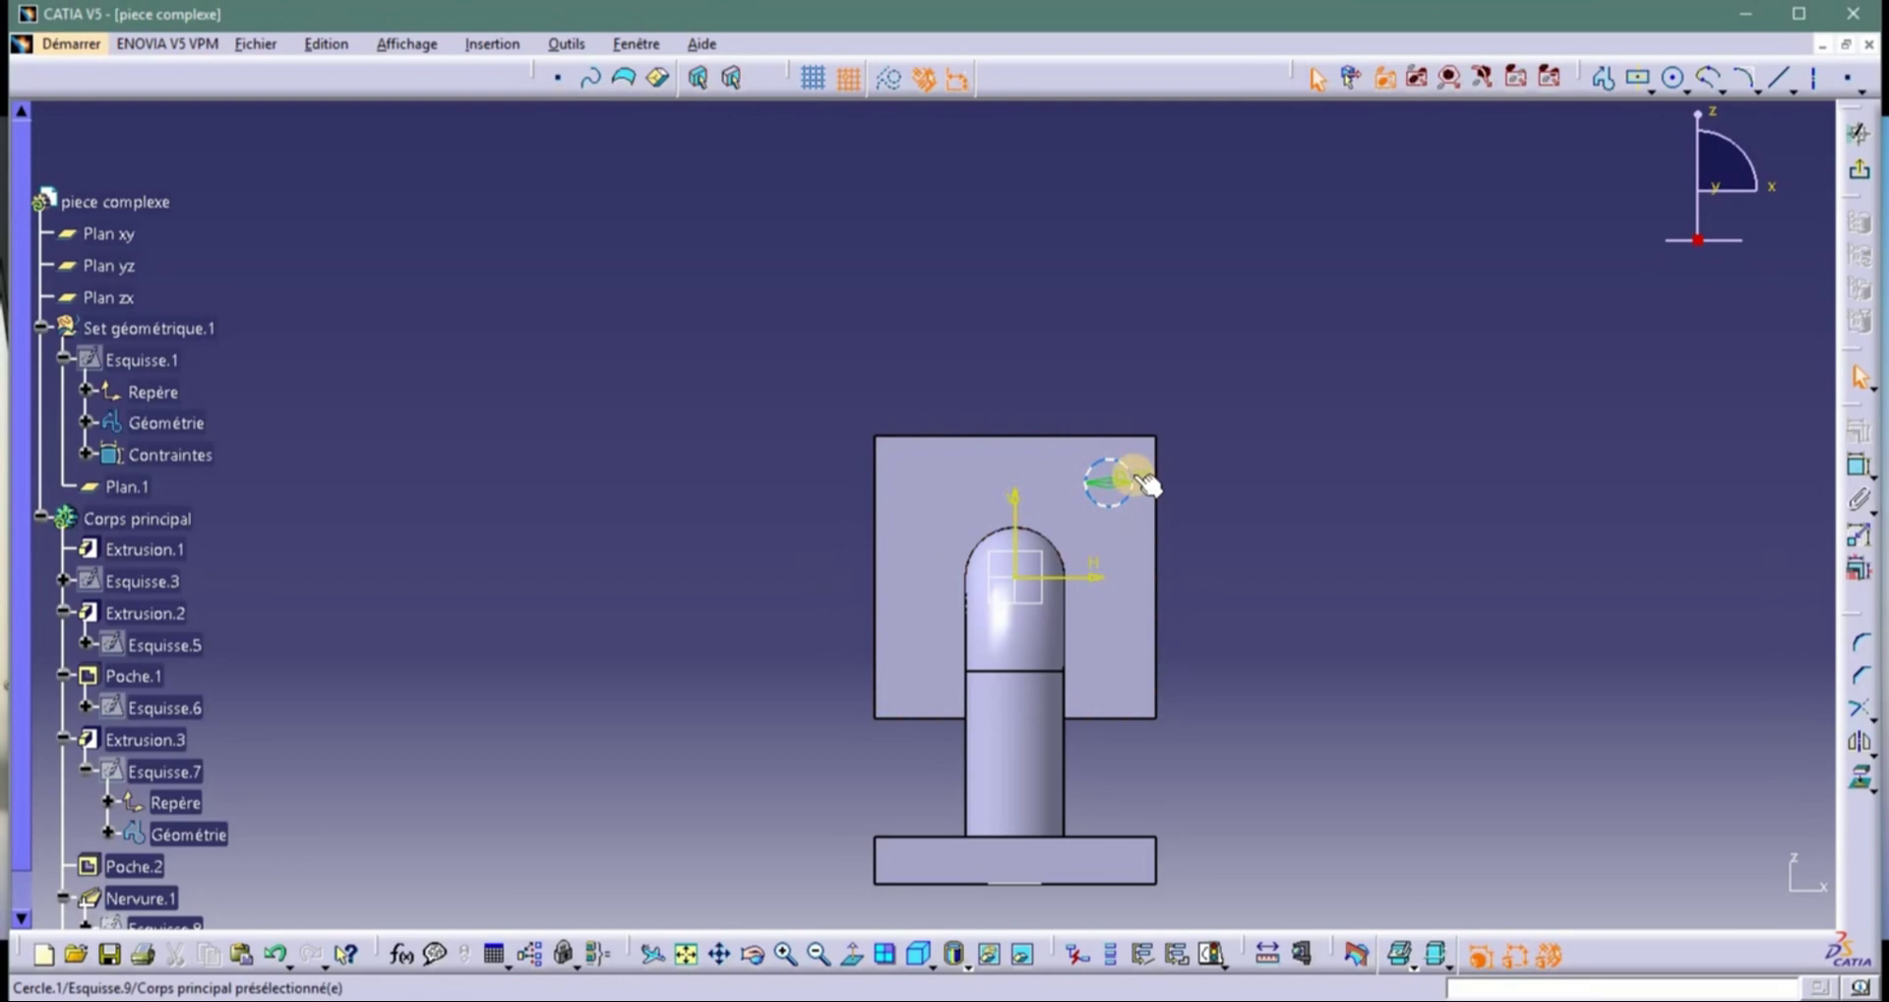
Constrain the circle's centre to 15 mm from the plate's upper edge.
{"action": "left_click", "coordinate": [1859, 465]}
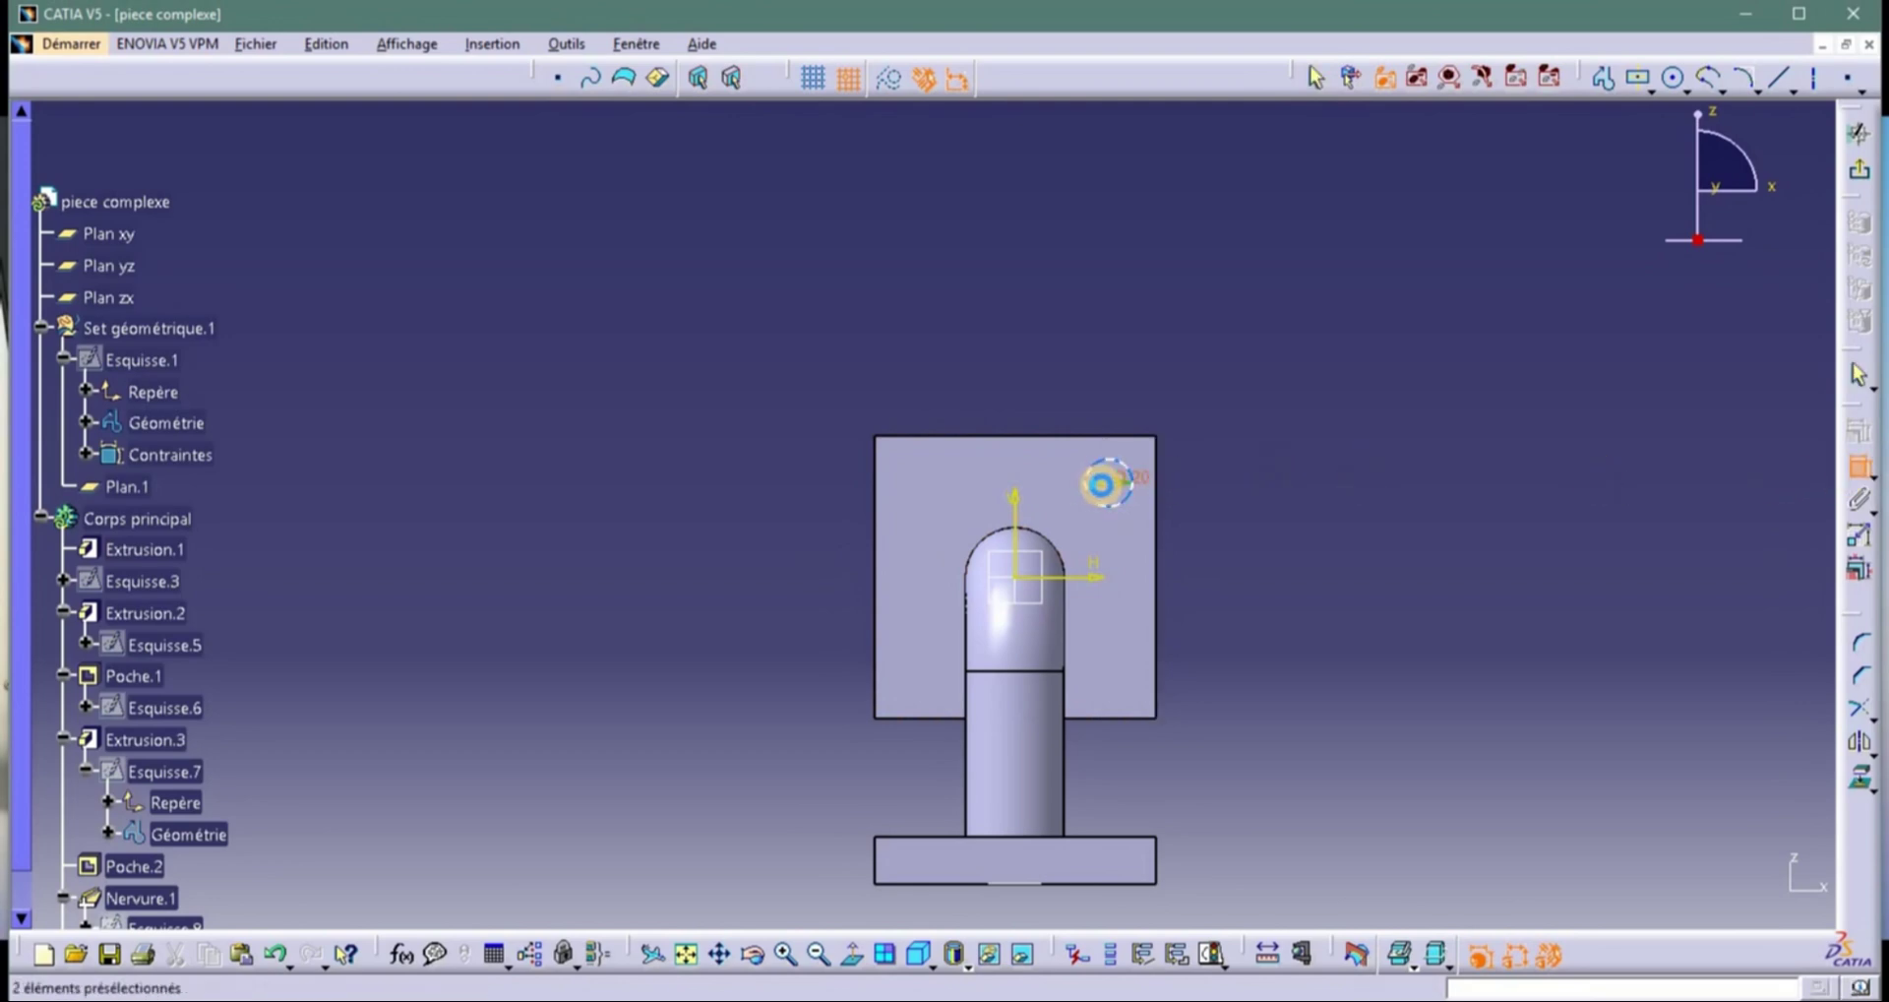
{"action": "left_click", "coordinate": [1108, 483]}
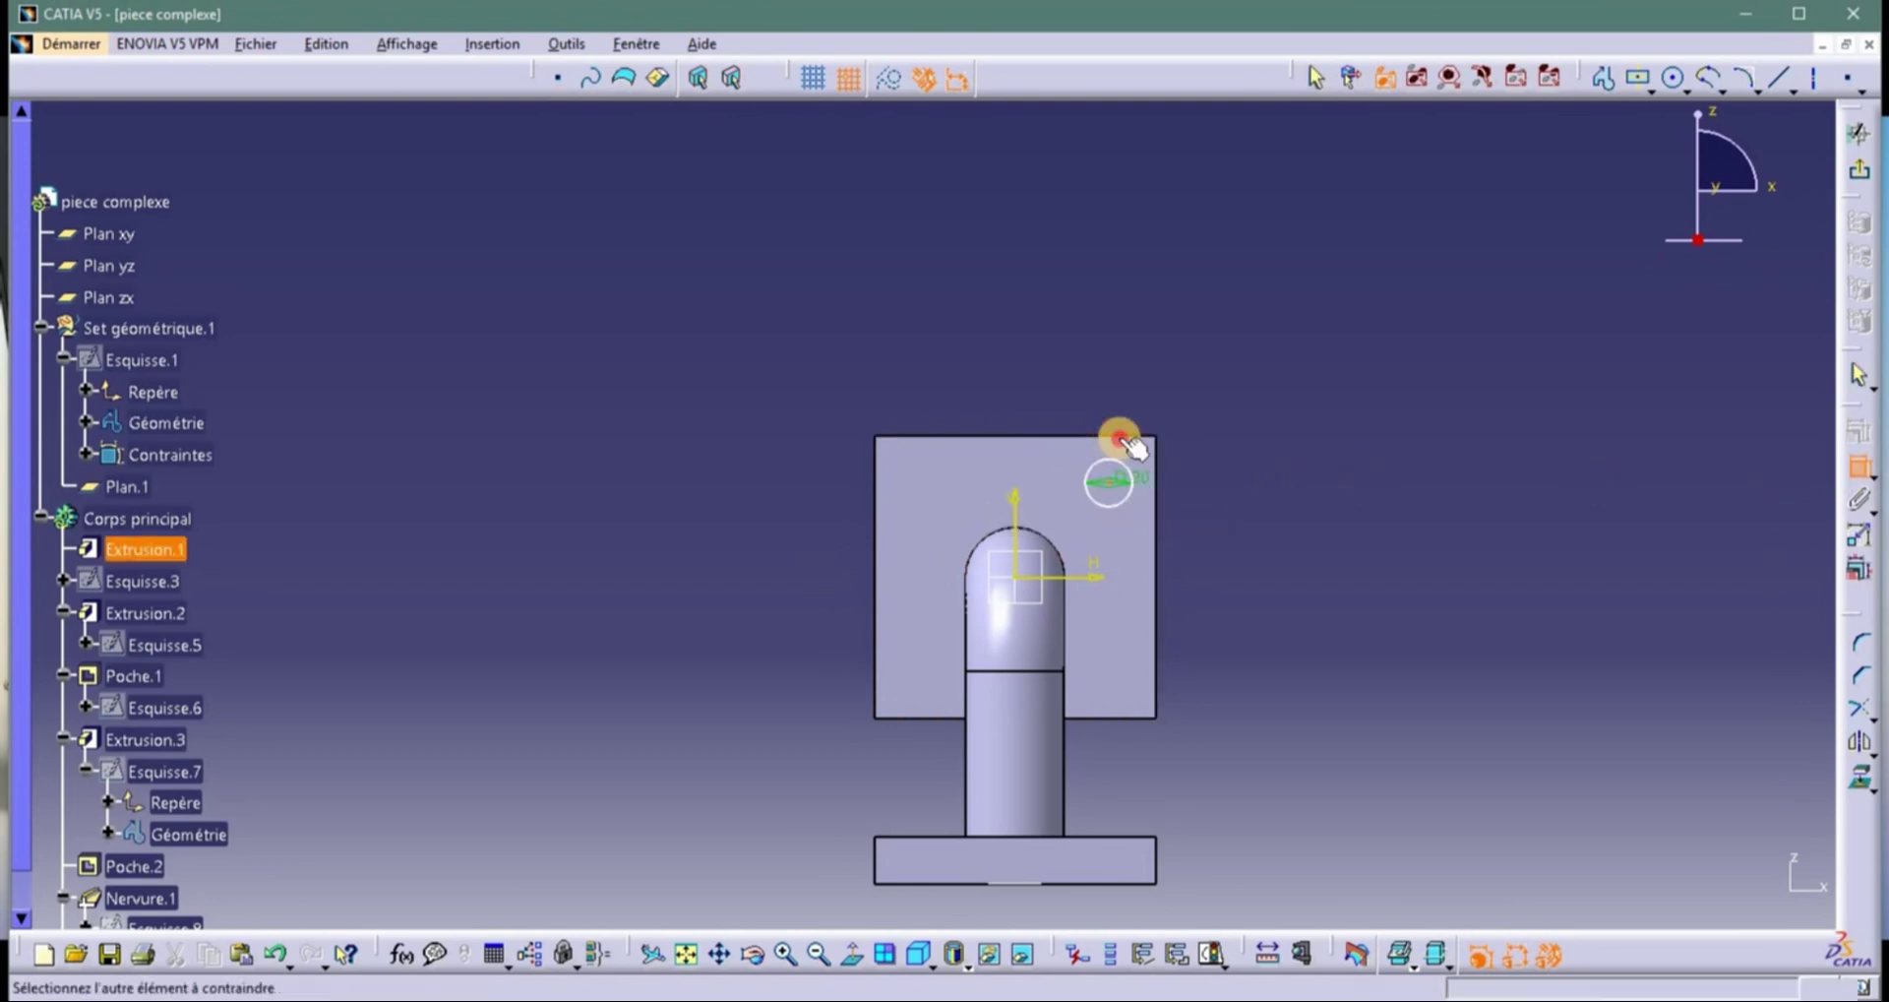
{"action": "left_click", "coordinate": [1117, 436]}
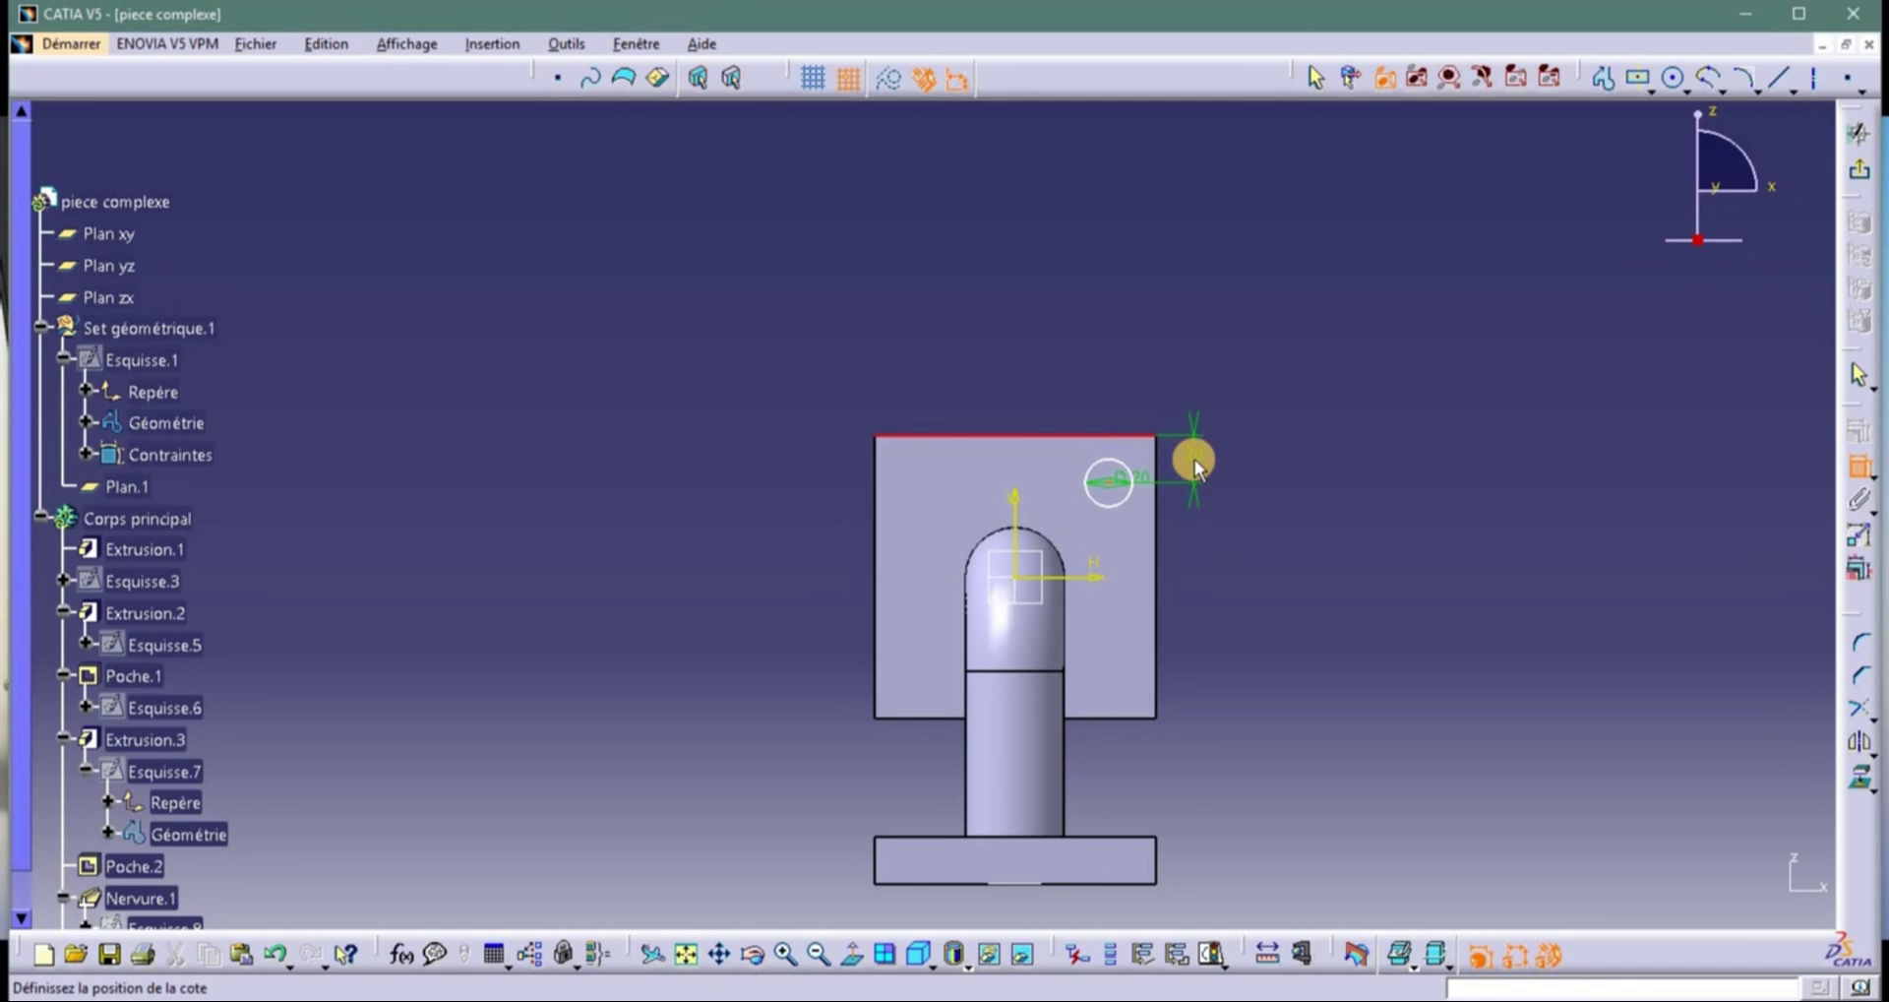
{"action": "left_click", "coordinate": [1193, 464]}
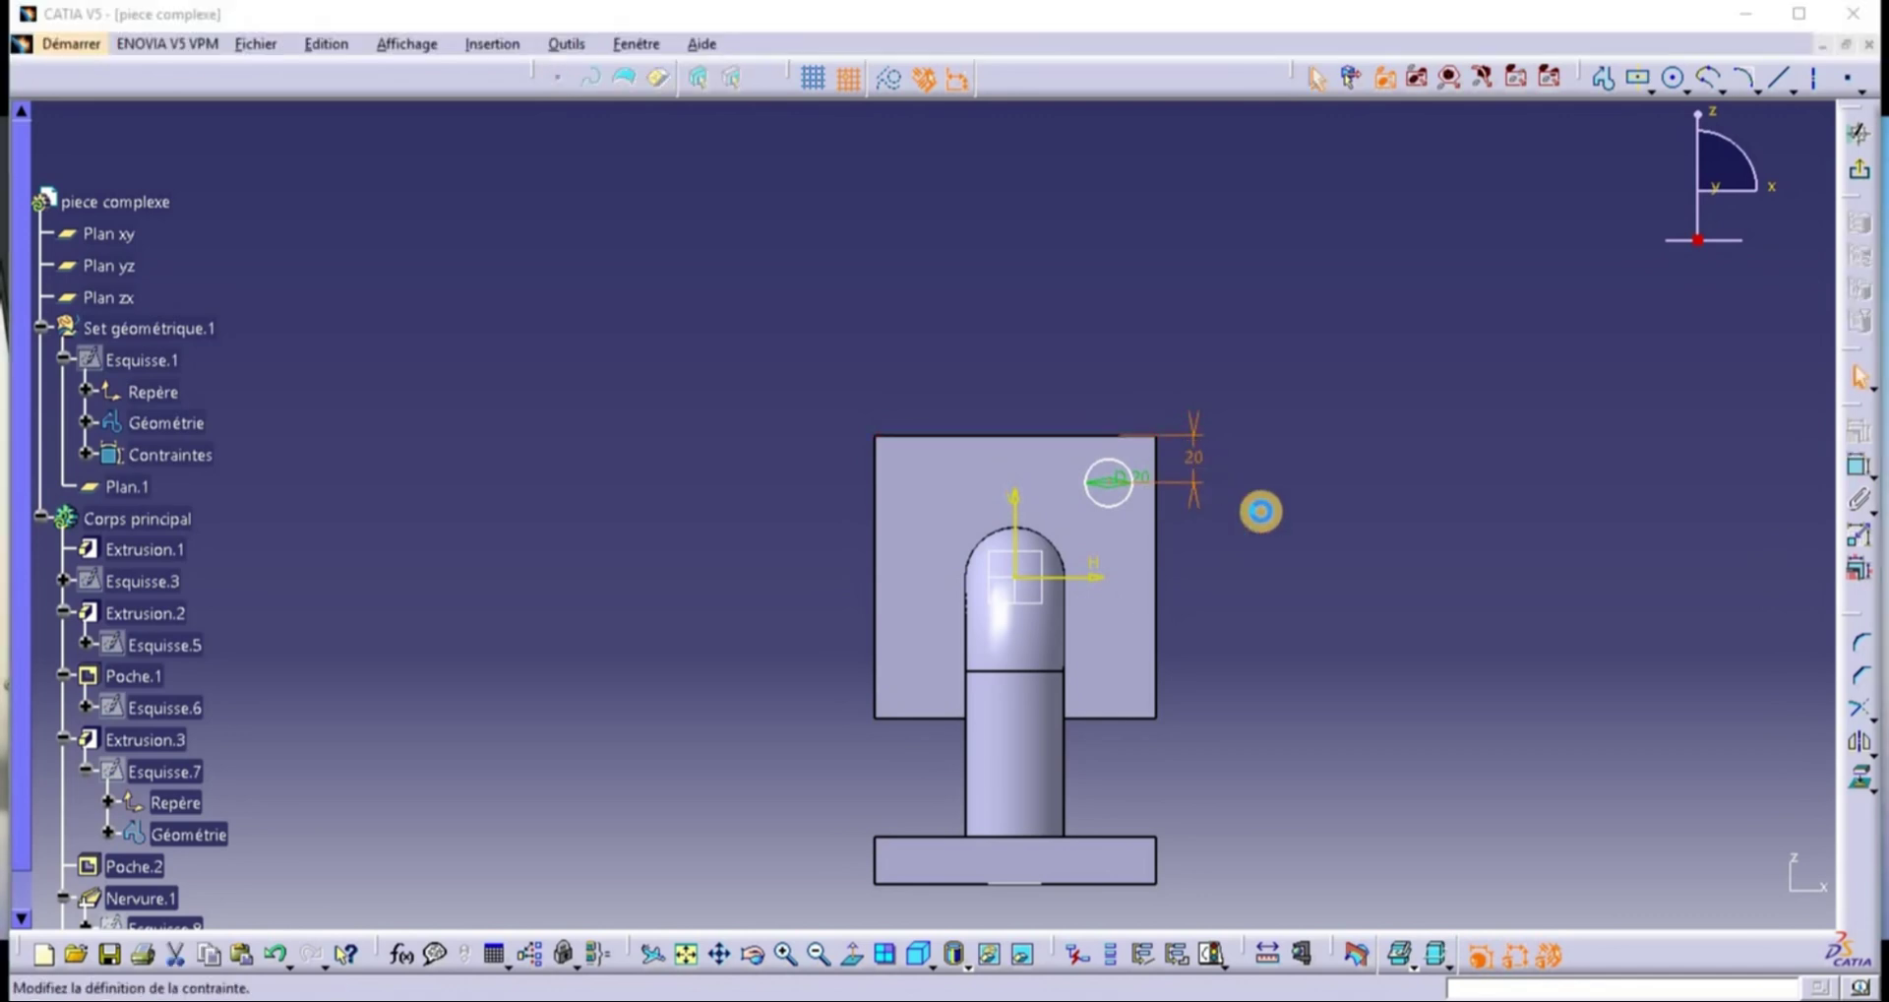
{"action": "type", "text": "15"}
{"action": "key", "text": "Return"}
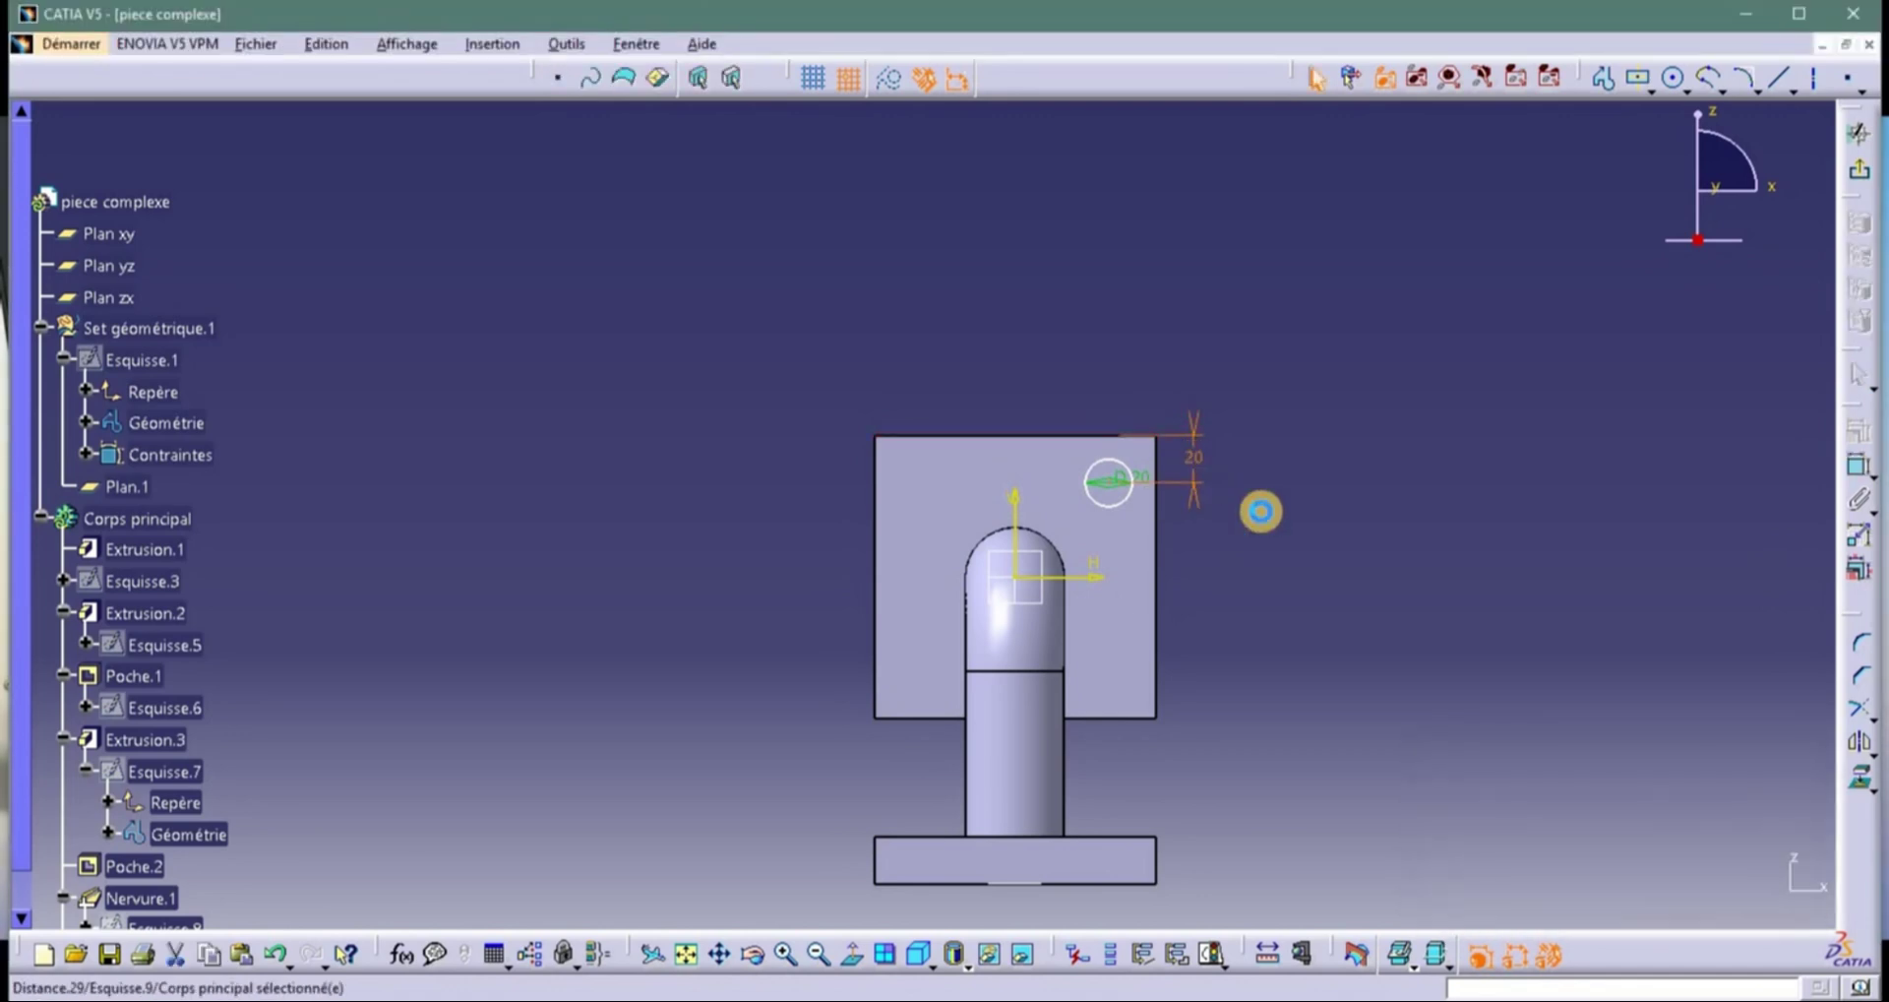
Constrain the circle's centre to 15 mm from the plate's nearest vertical edge.
{"action": "left_click", "coordinate": [1848, 462]}
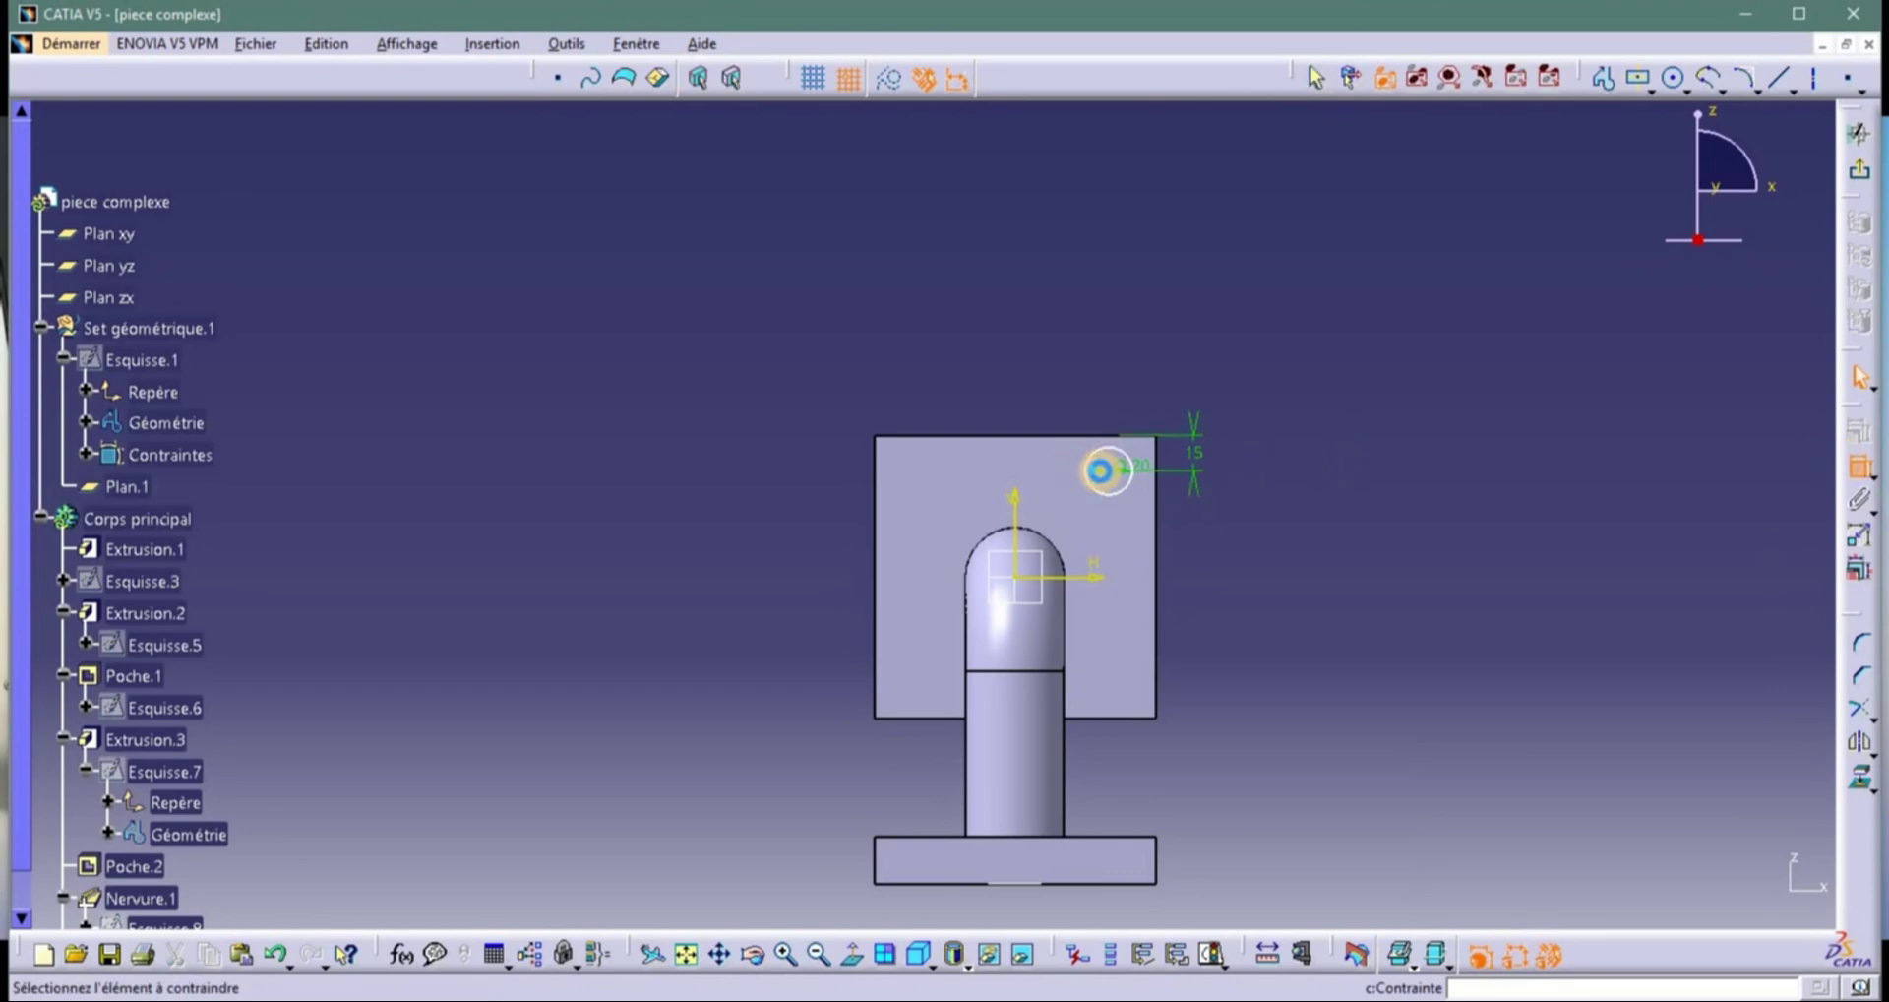
{"action": "left_click", "coordinate": [1108, 470]}
{"action": "left_click", "coordinate": [1158, 499]}
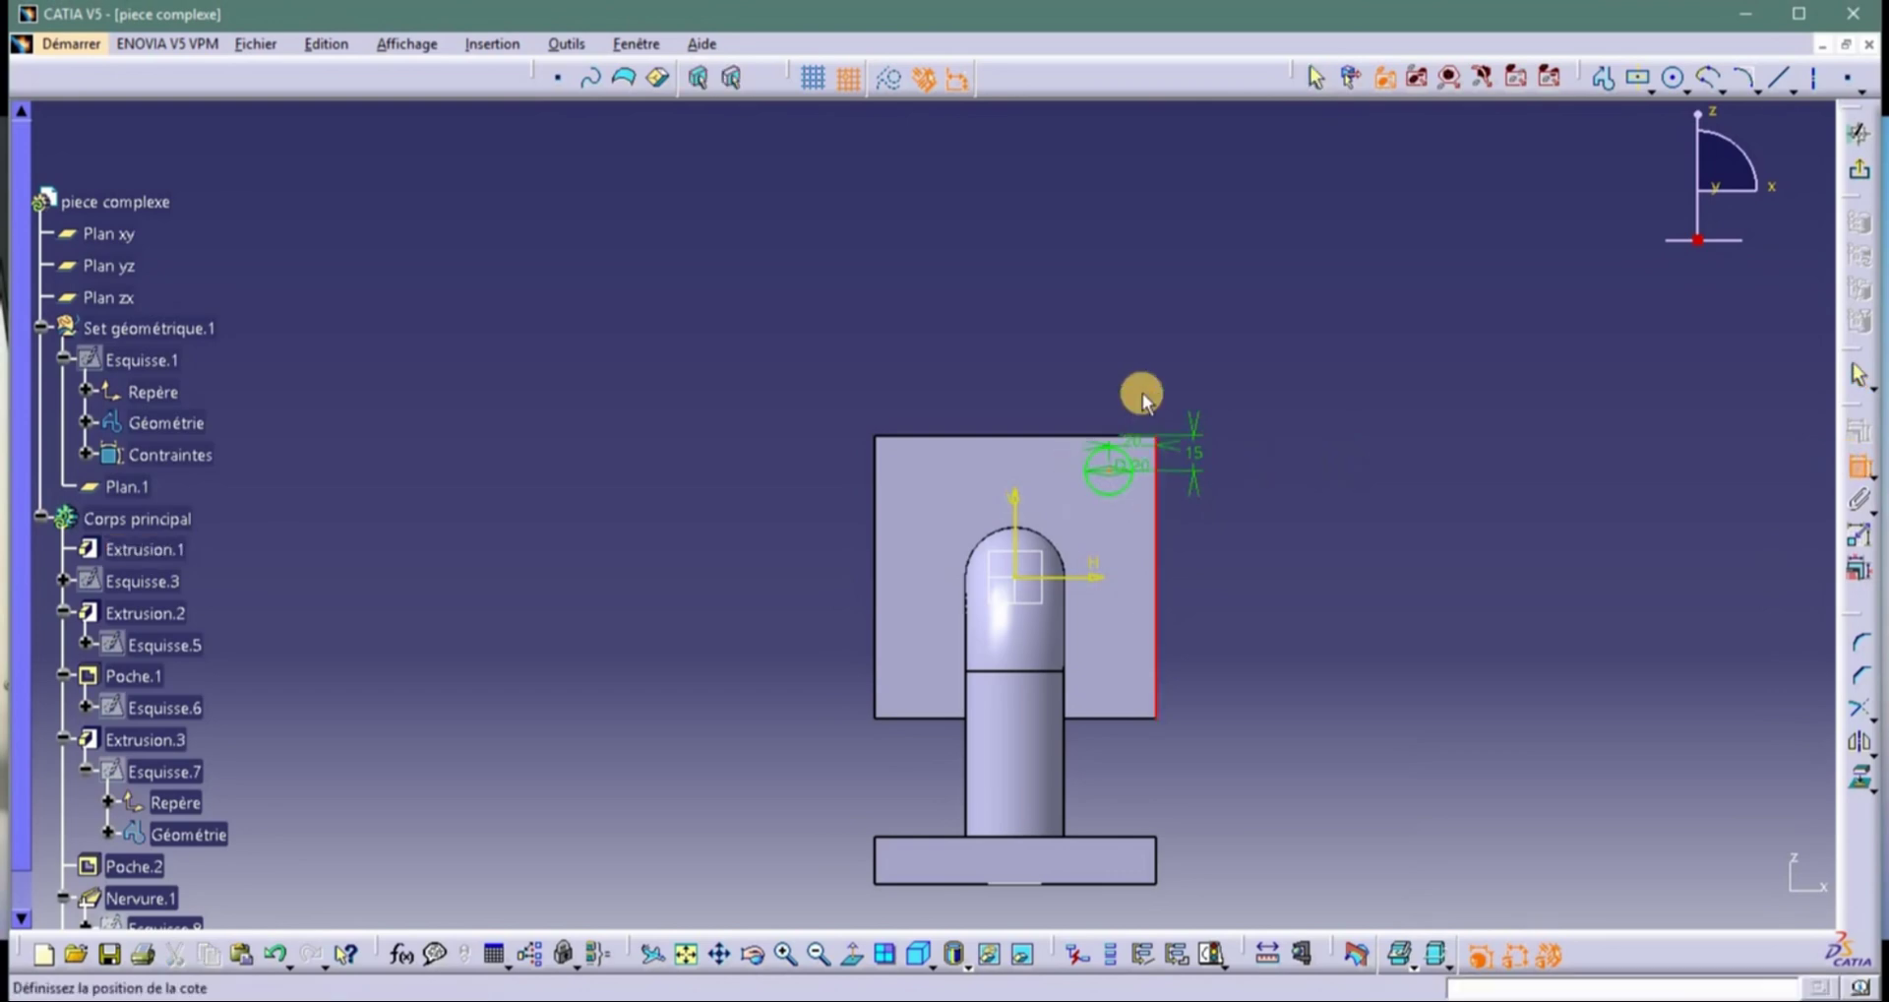
{"action": "left_click", "coordinate": [1136, 374]}
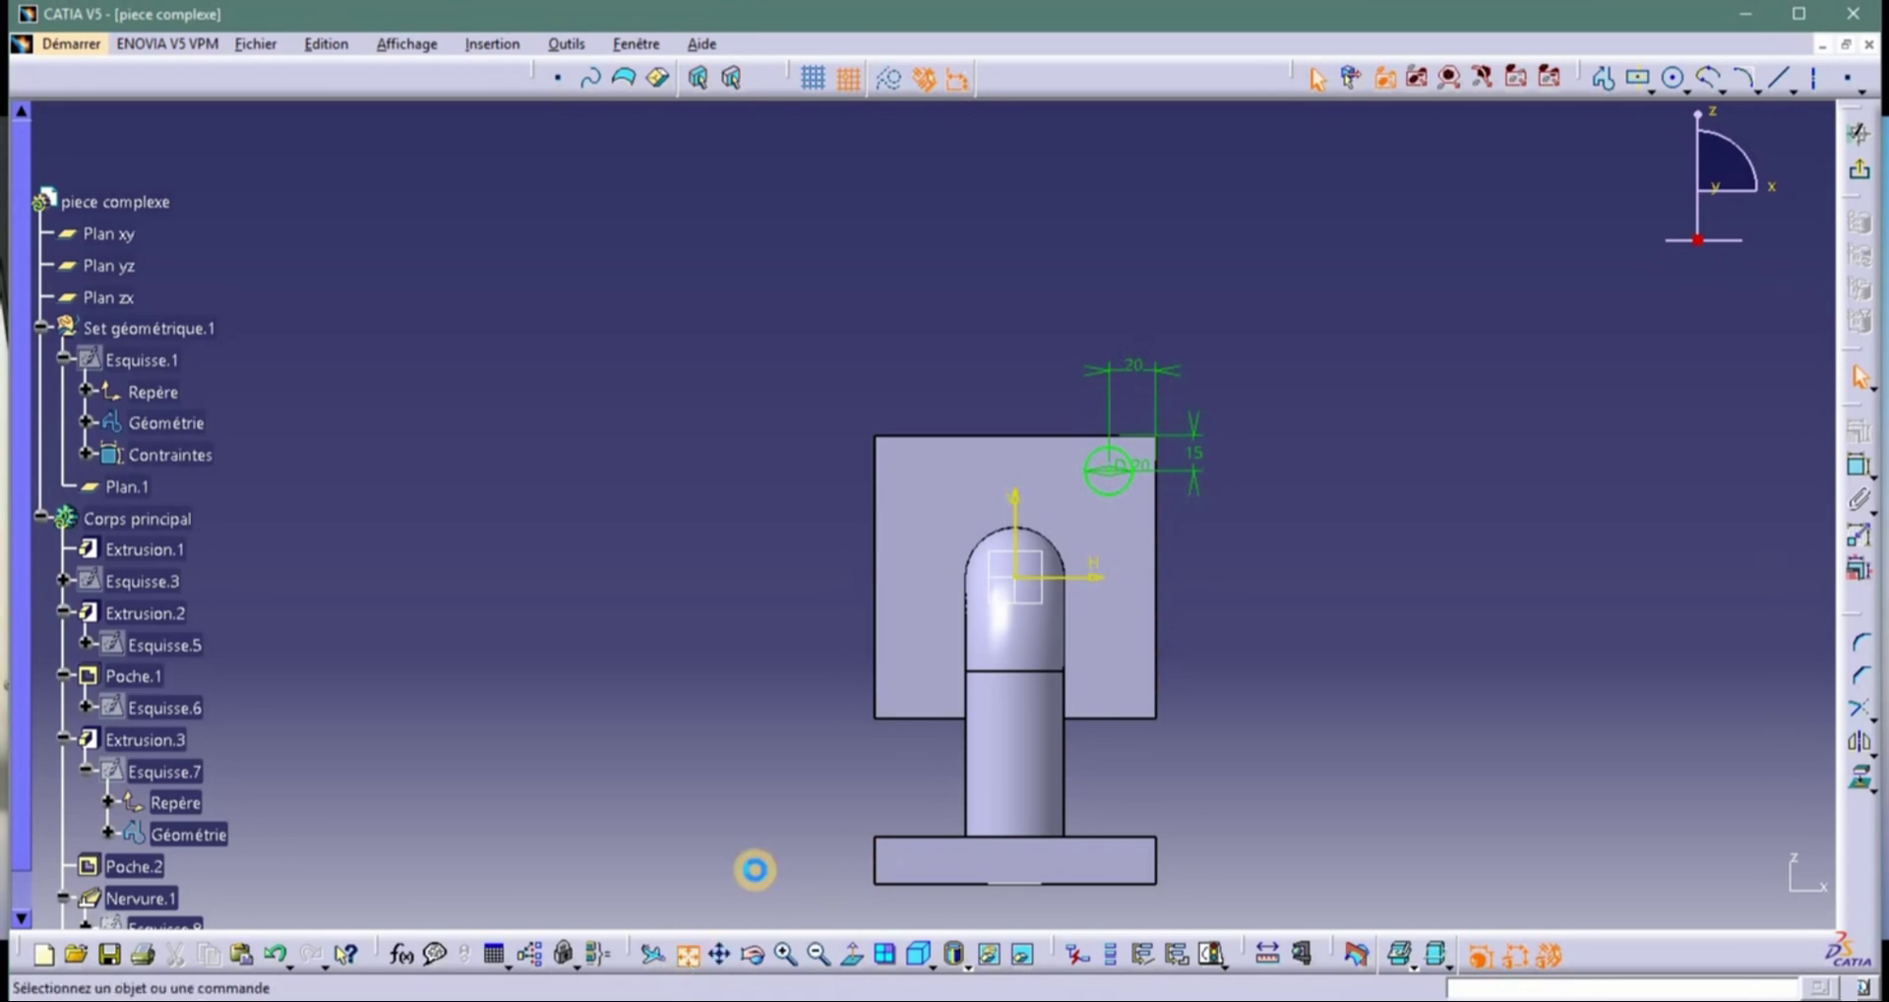
{"action": "mouse_move", "coordinate": [1172, 371]}
{"action": "middle_mouse_down"}
{"action": "mouse_move", "coordinate": [1151, 325]}
{"action": "mouse_move", "coordinate": [1023, 259]}
{"action": "middle_mouse_up"}
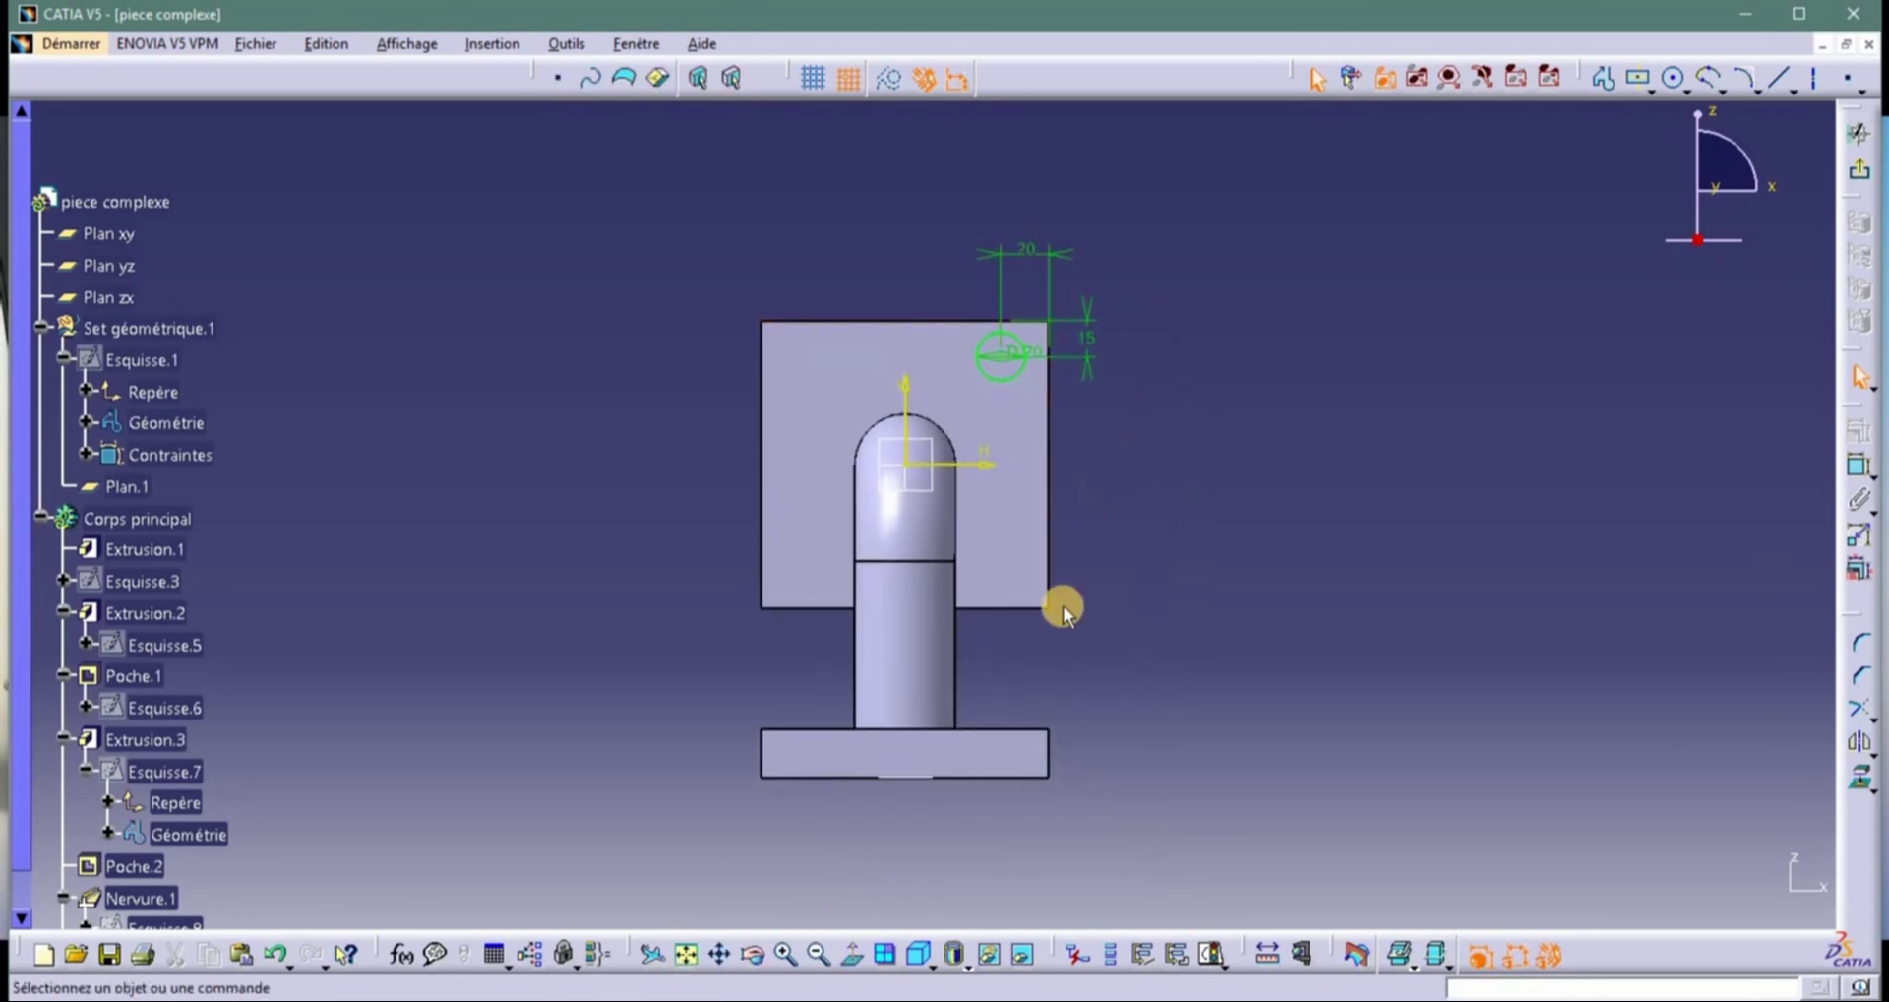
{"action": "left_click", "coordinate": [785, 953]}
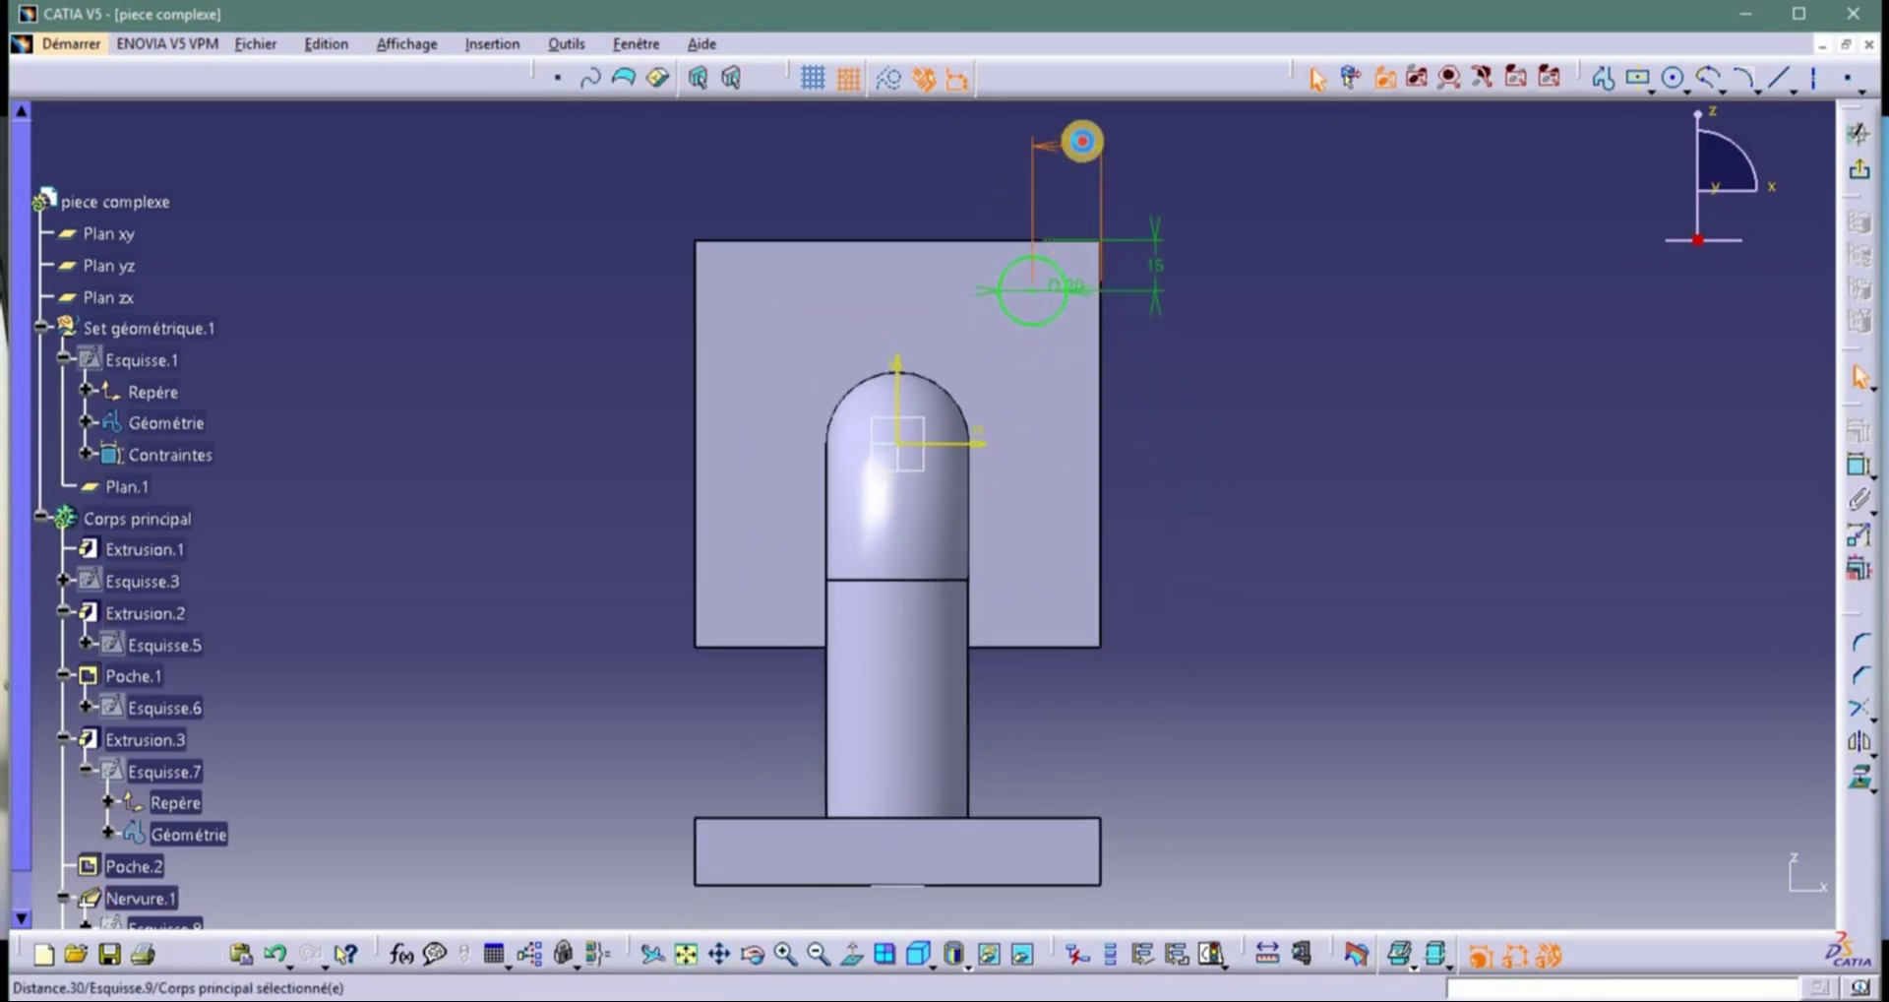
{"action": "double_click", "coordinate": [1073, 141]}
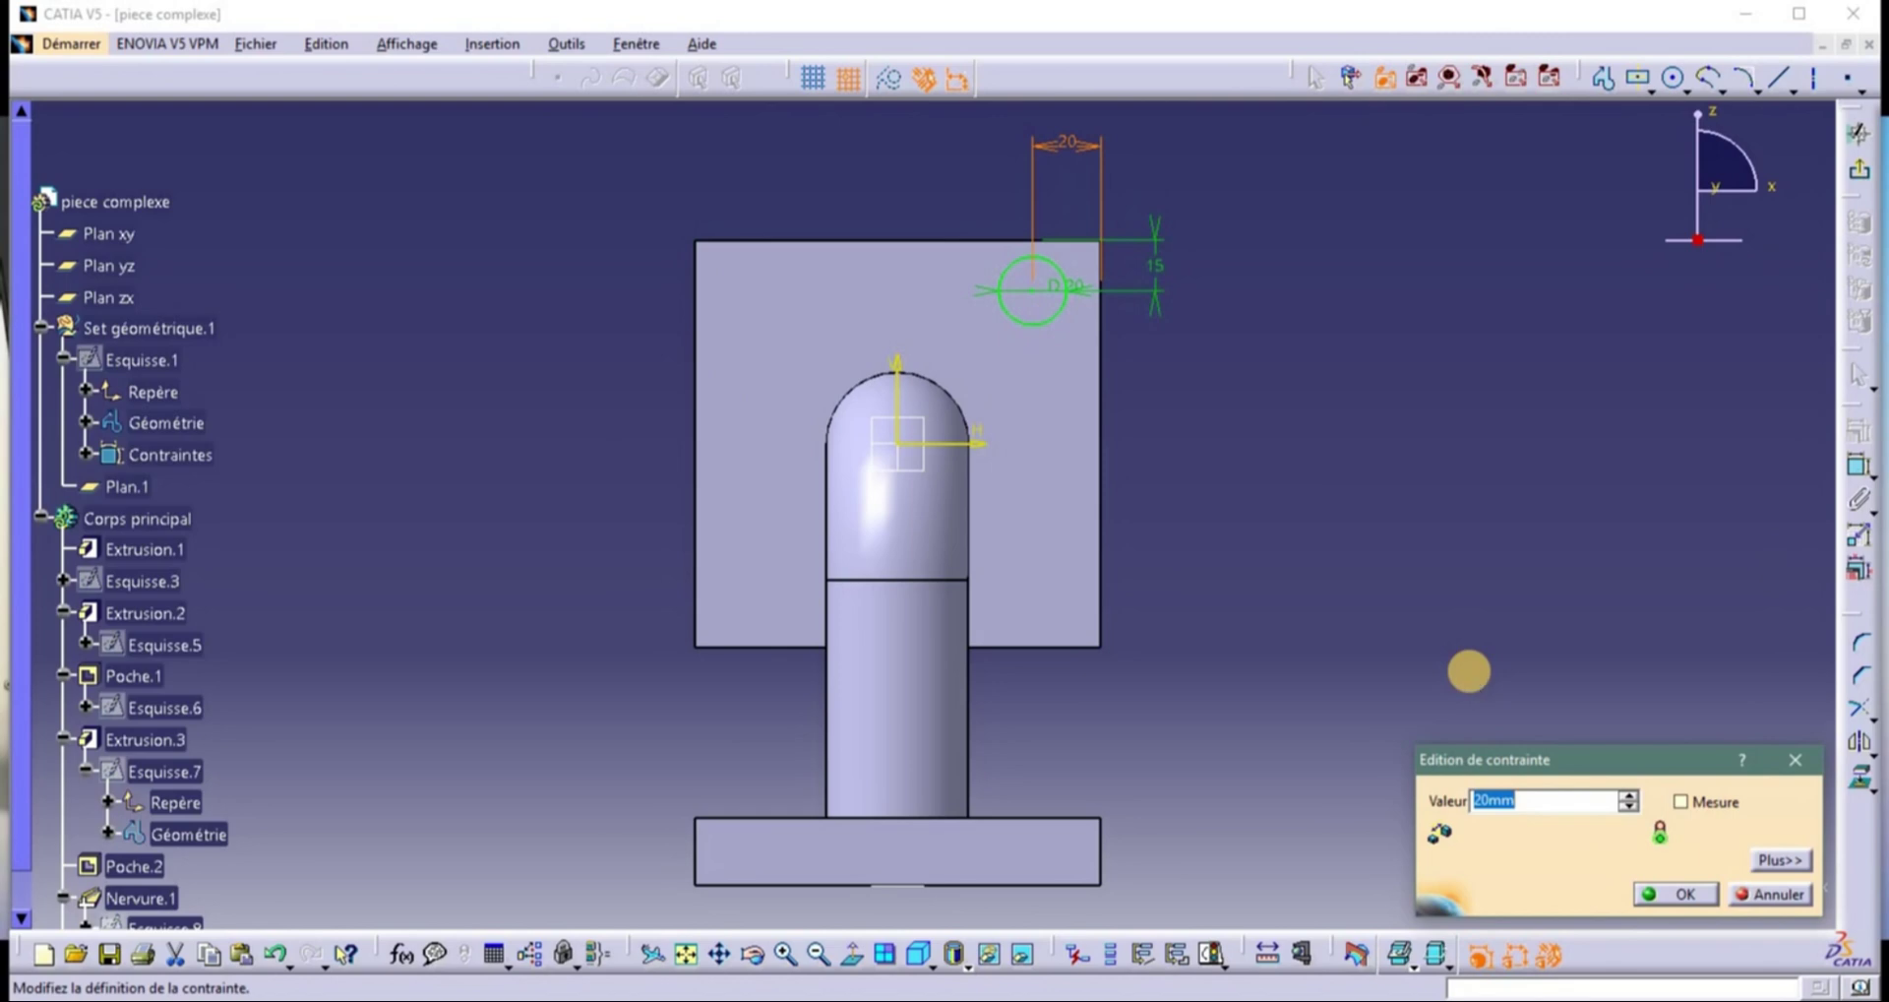
{"action": "key", "text": "Return"}
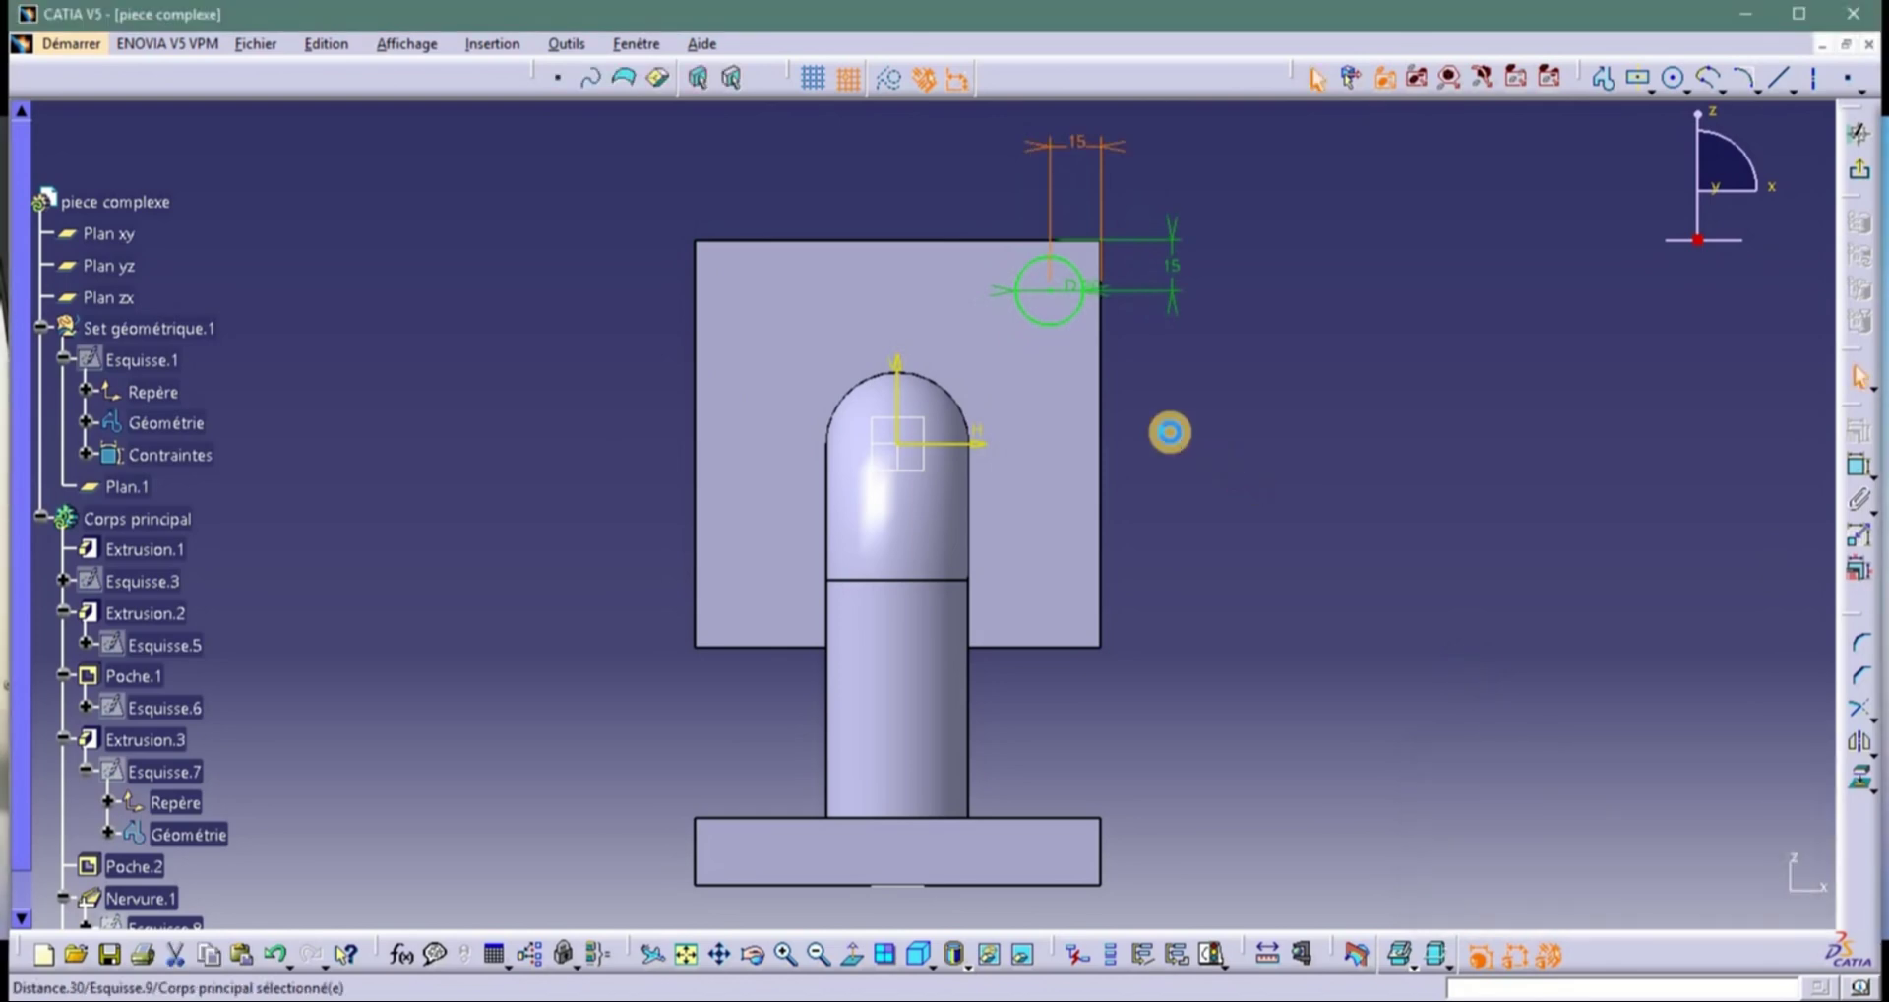
Leave the sketch and cut the circle as a 20 mm deep pocket (Poche) through the plate.
{"action": "left_click", "coordinate": [1859, 170]}
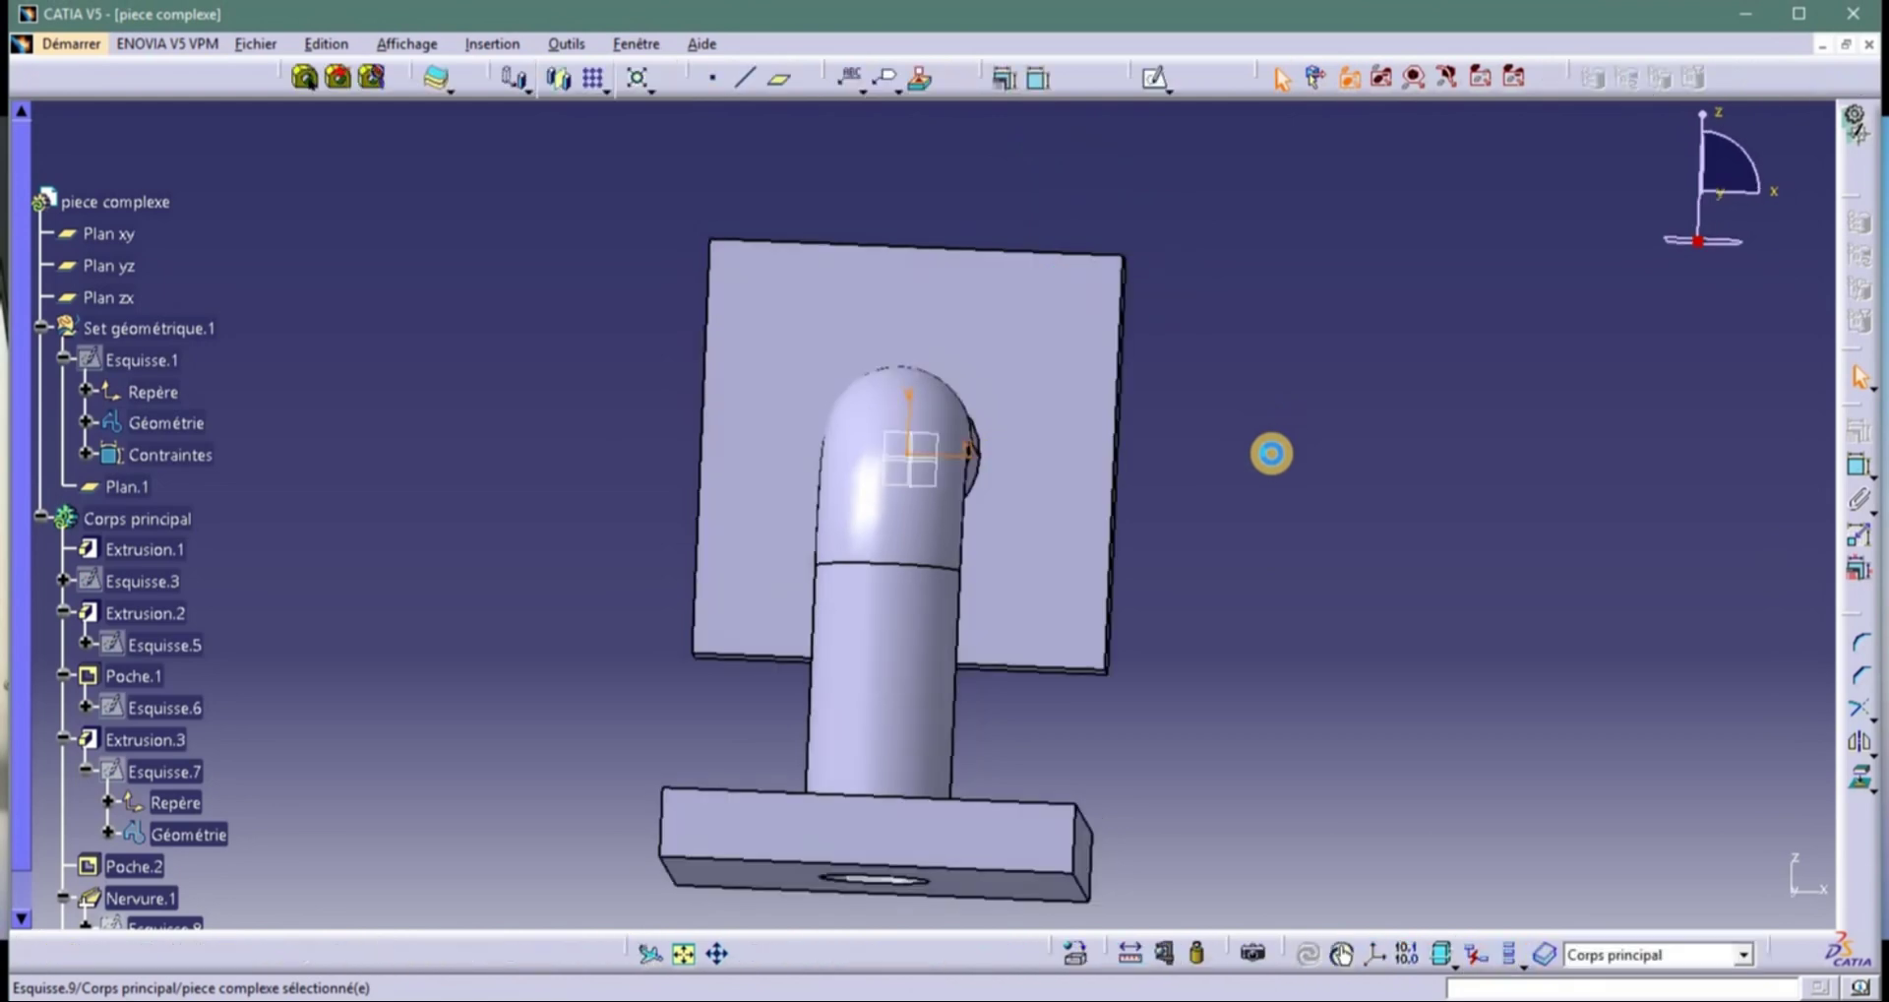
{"action": "left_click", "coordinate": [1859, 547]}
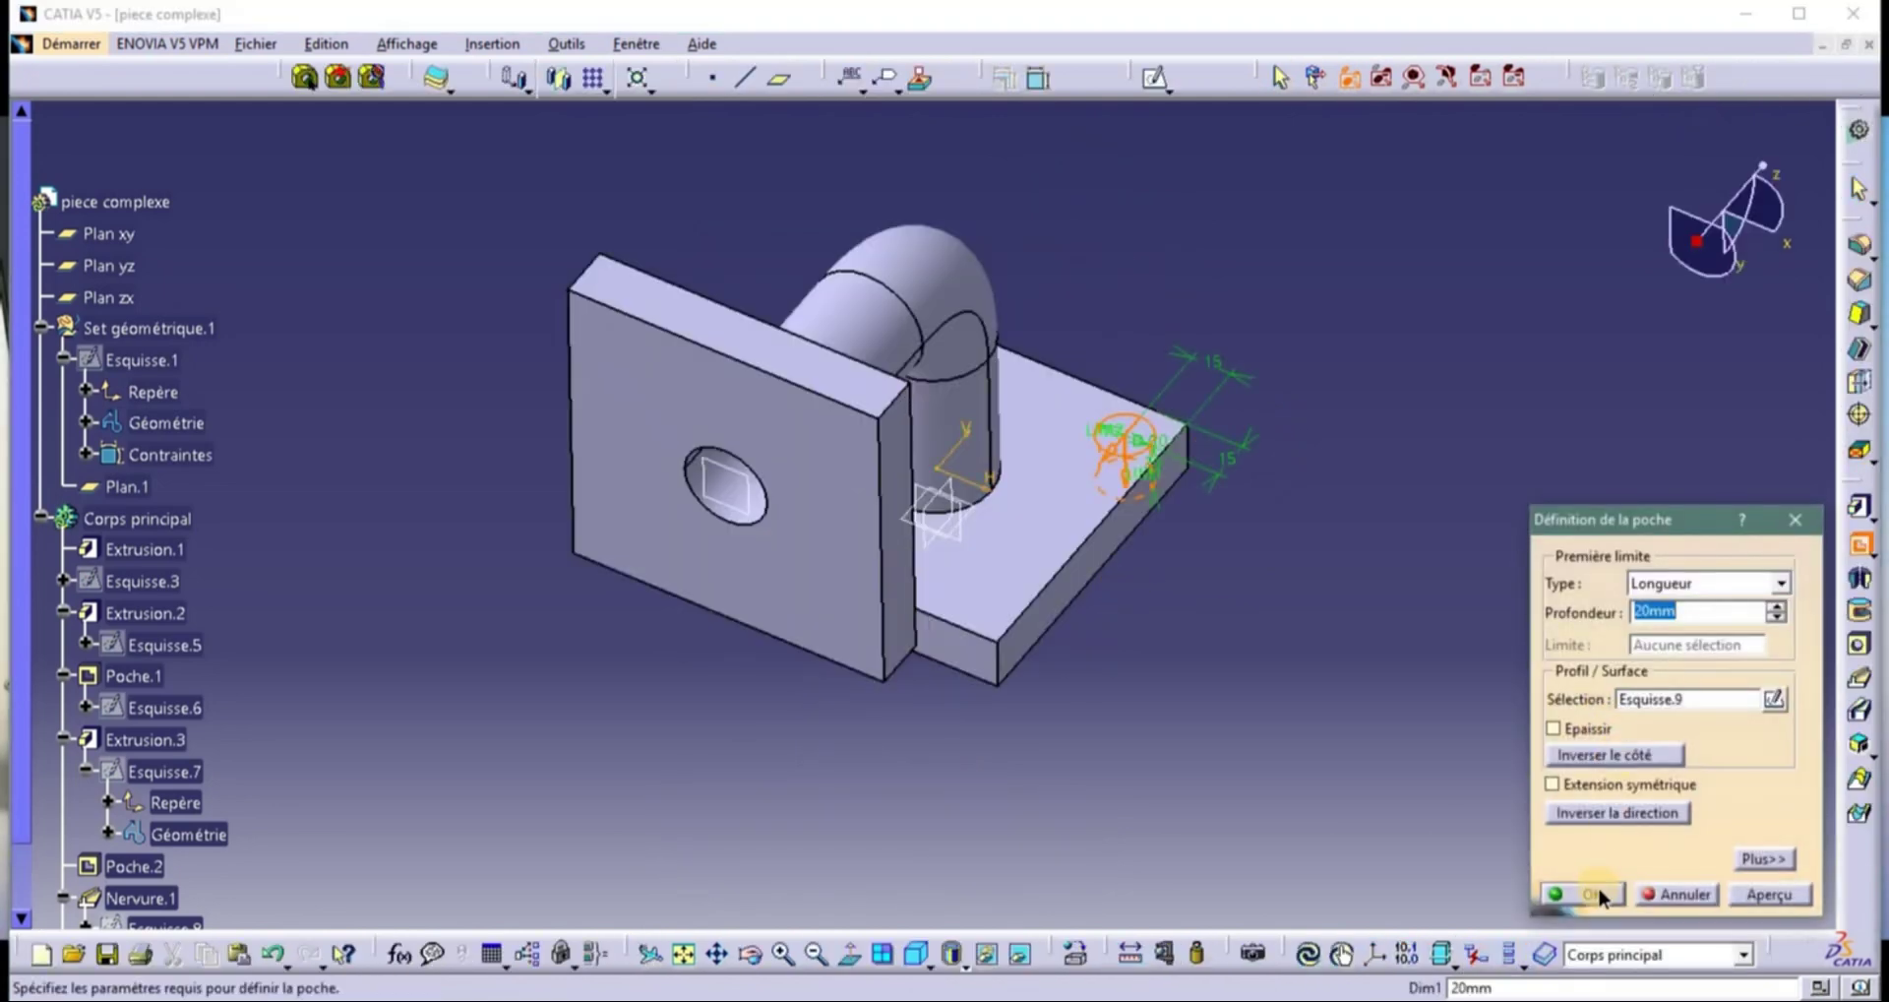
{"action": "left_click", "coordinate": [1586, 893]}
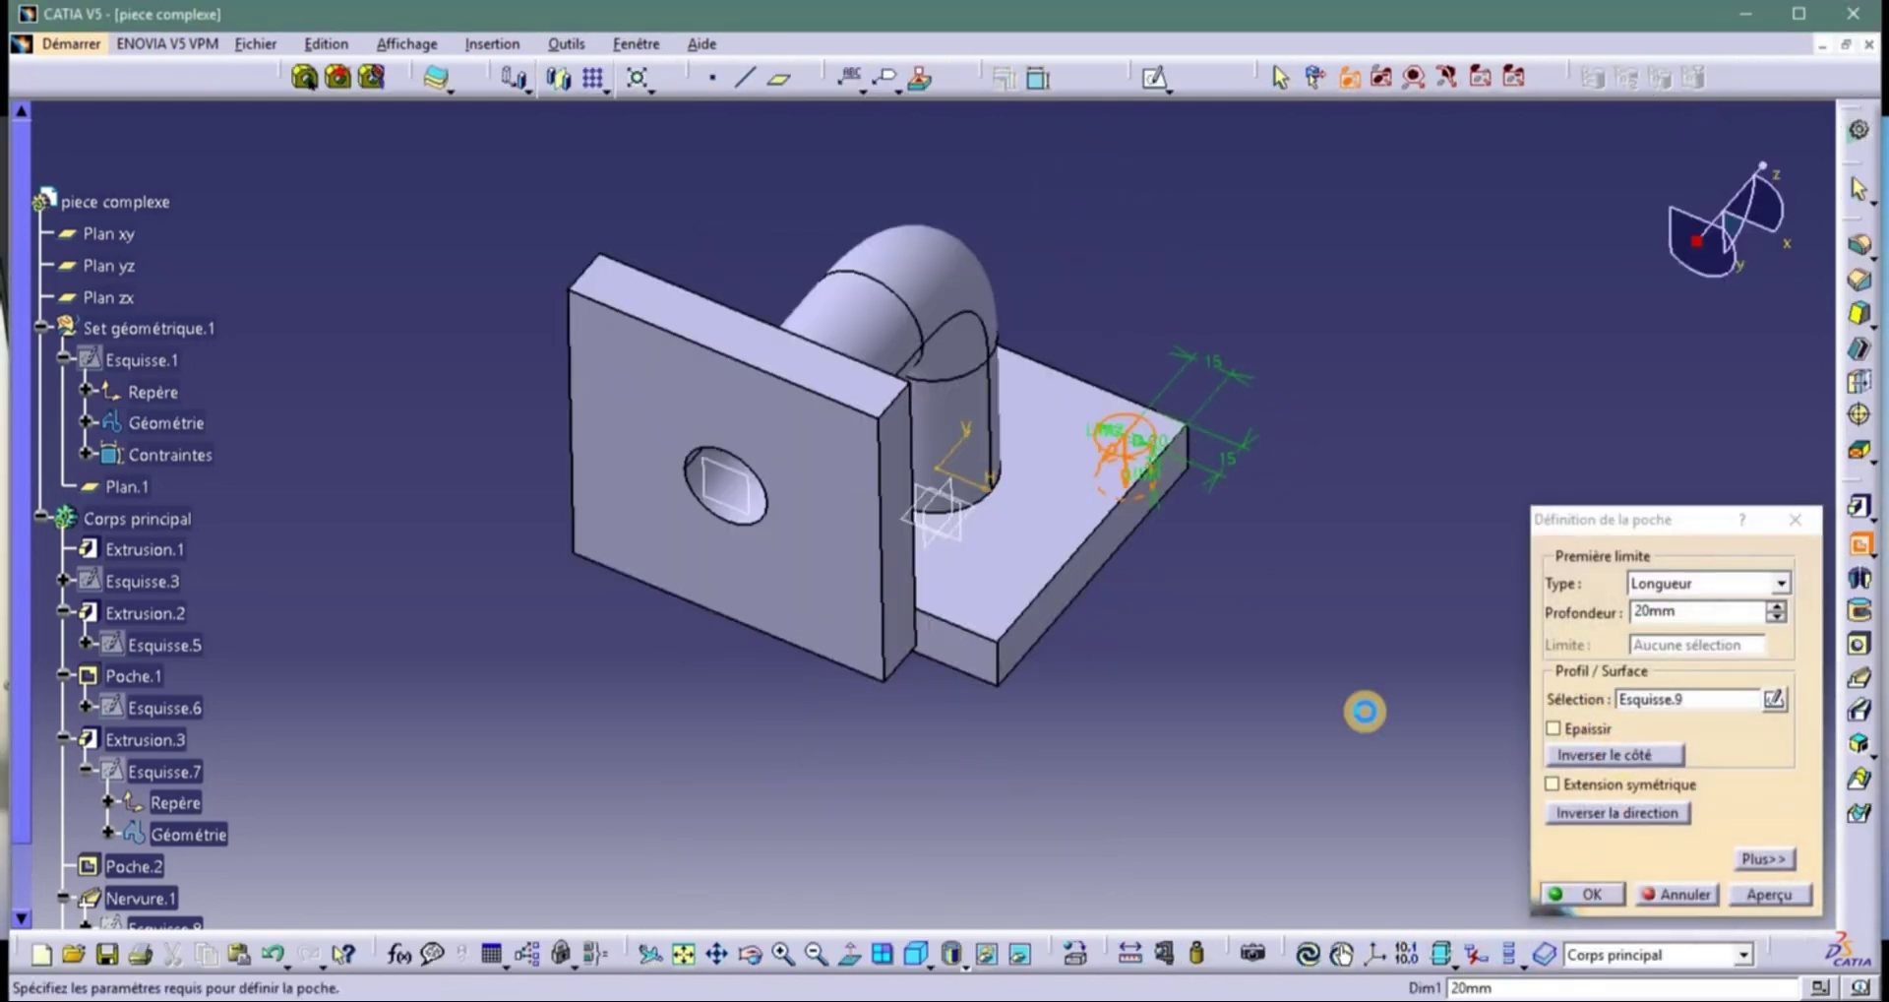
{"action": "left_click", "coordinate": [1230, 489]}
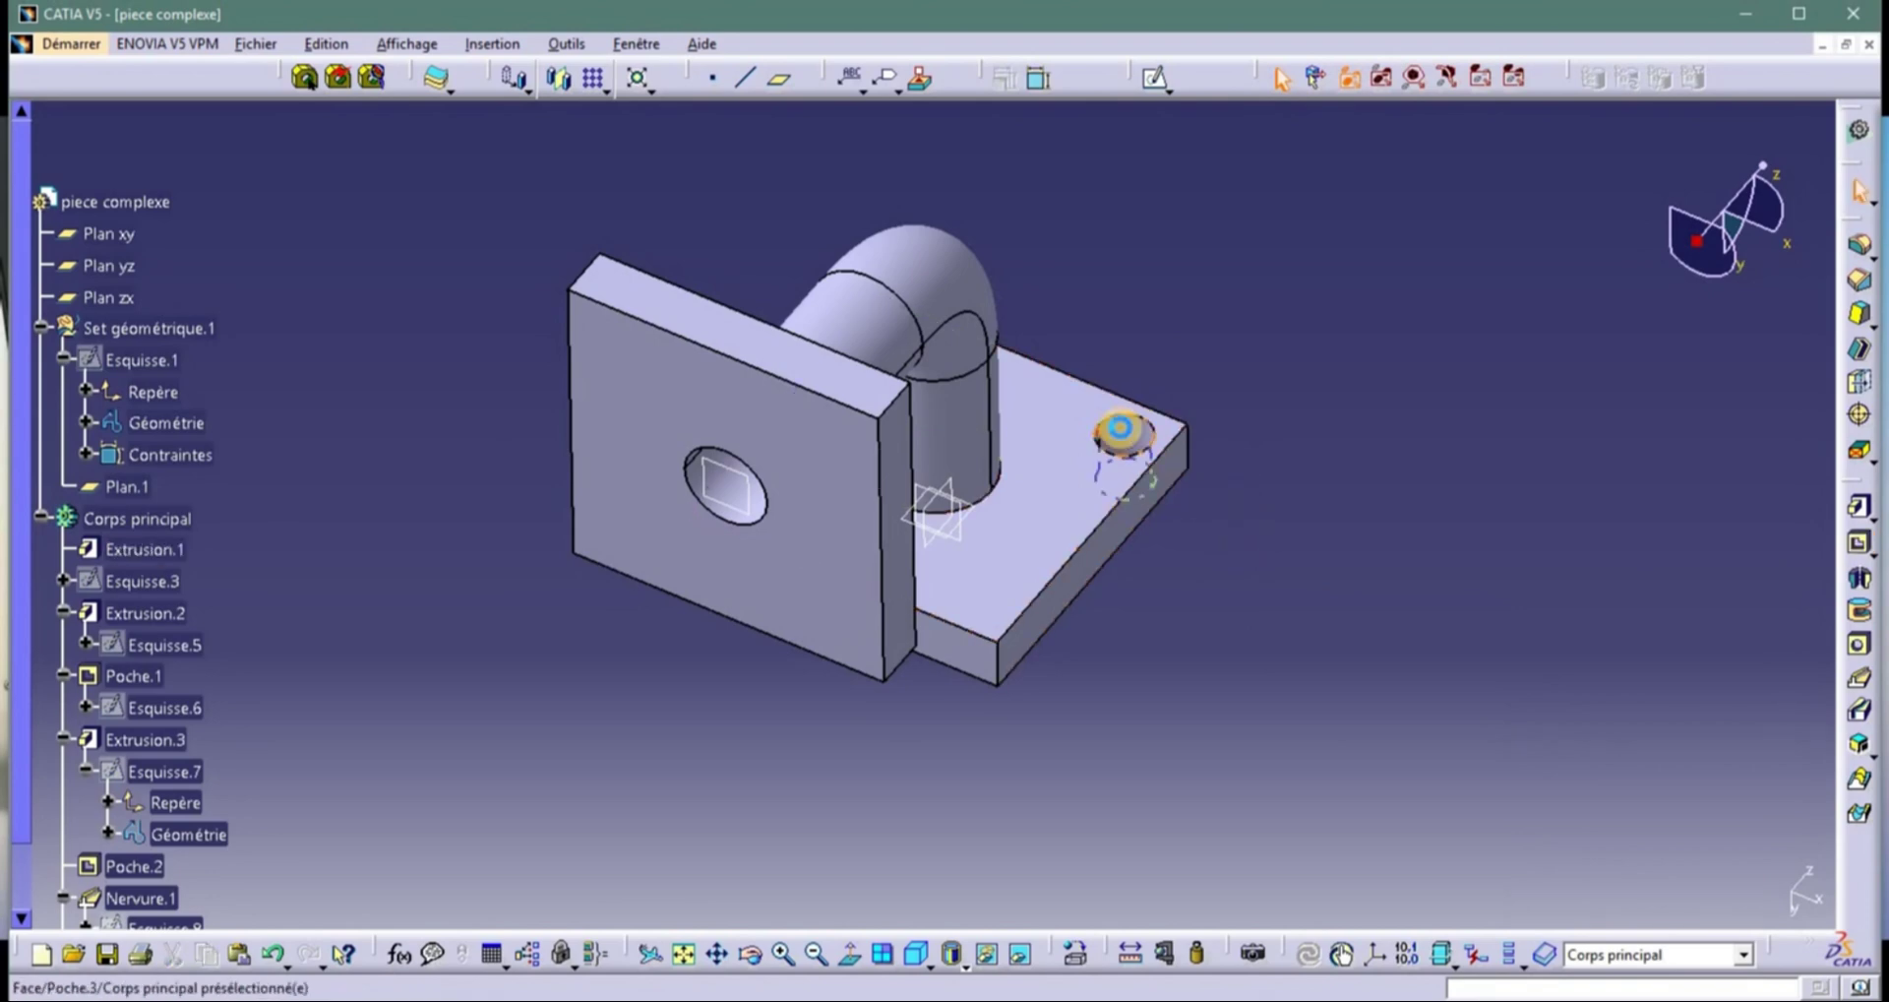
Start a rectangular pattern of the corner hole with 2 instances along the plate's upper edge, reversing the direction to run across the plate.
{"action": "left_click", "coordinate": [1121, 431]}
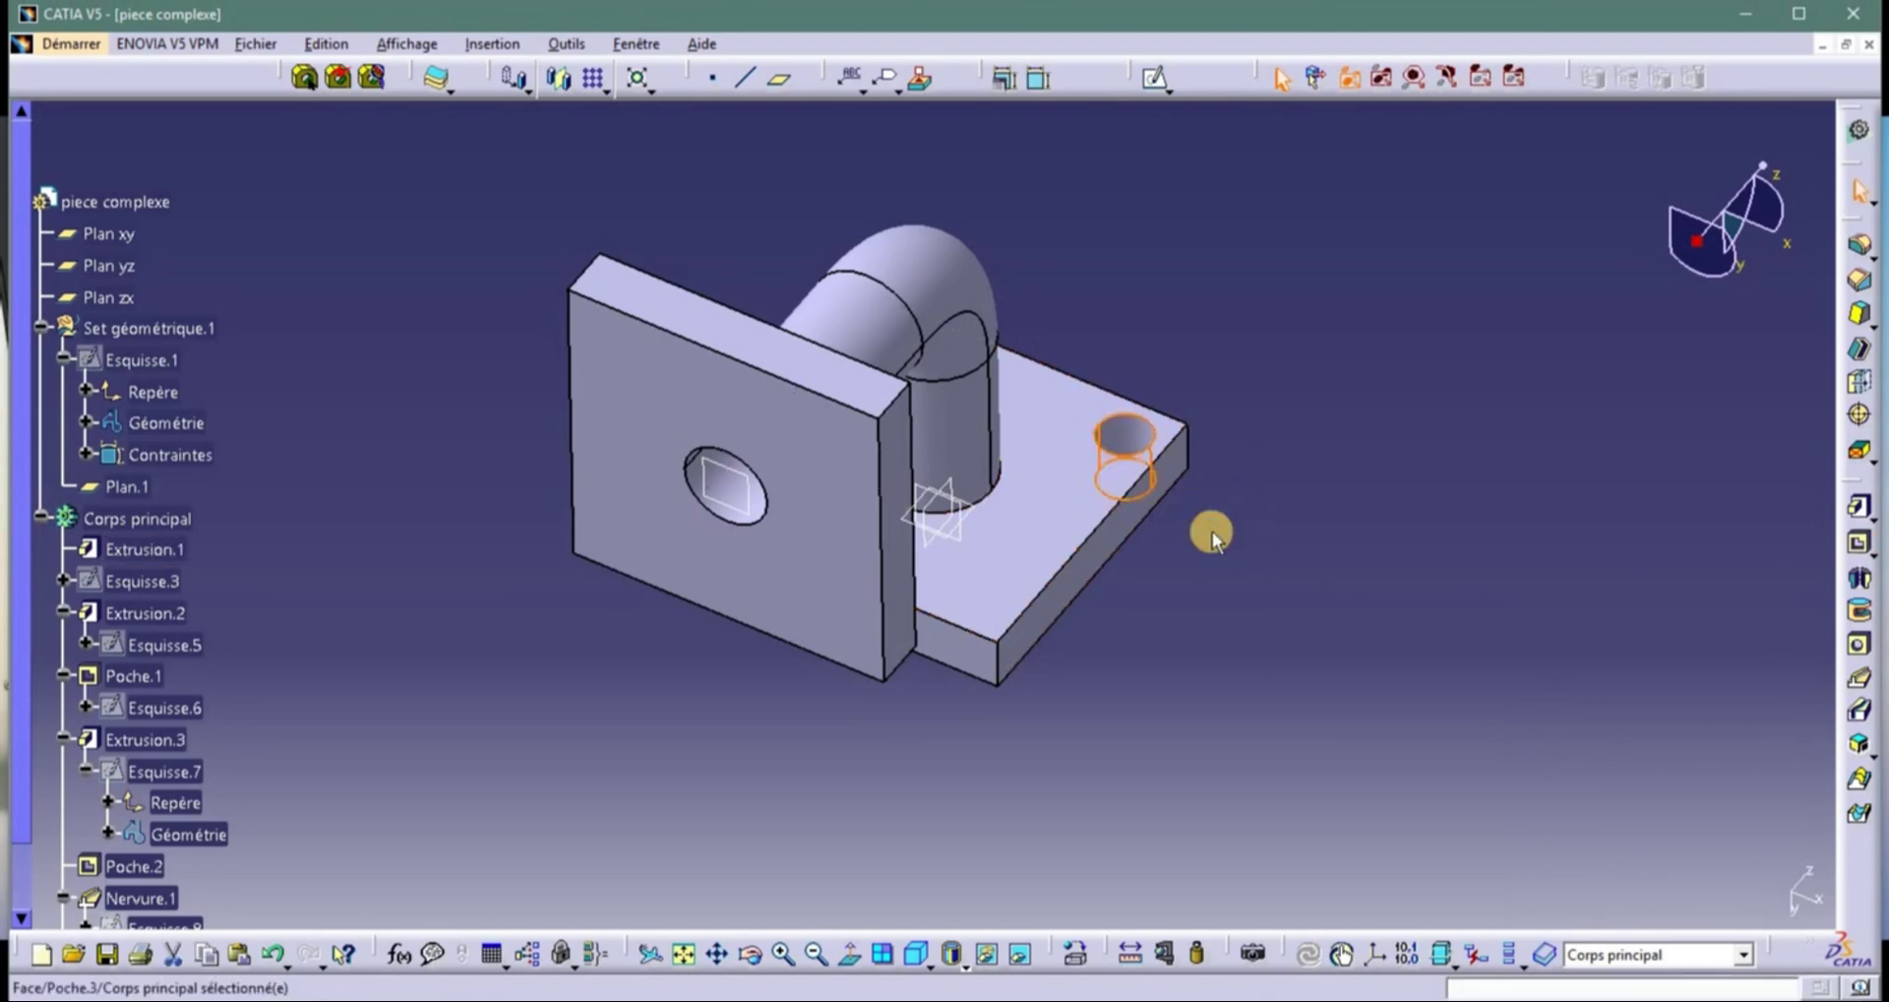
{"action": "left_click", "coordinate": [604, 91]}
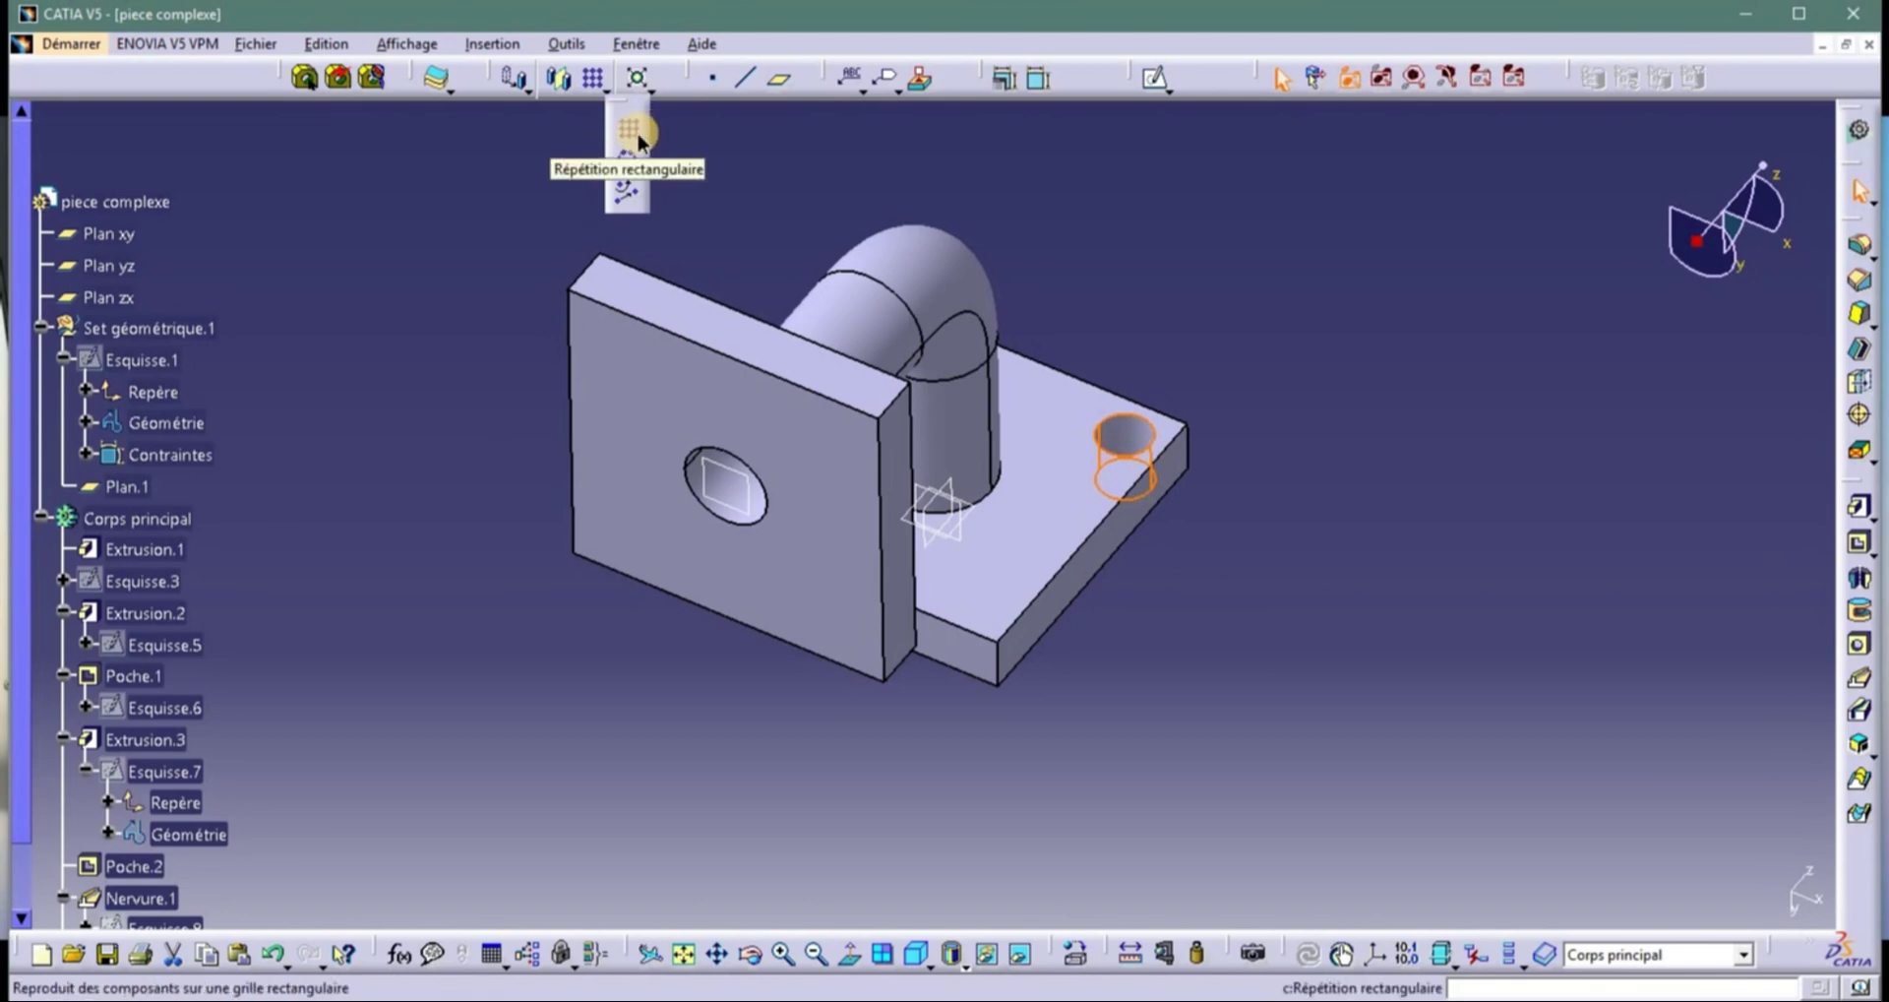
{"action": "left_click", "coordinate": [632, 136]}
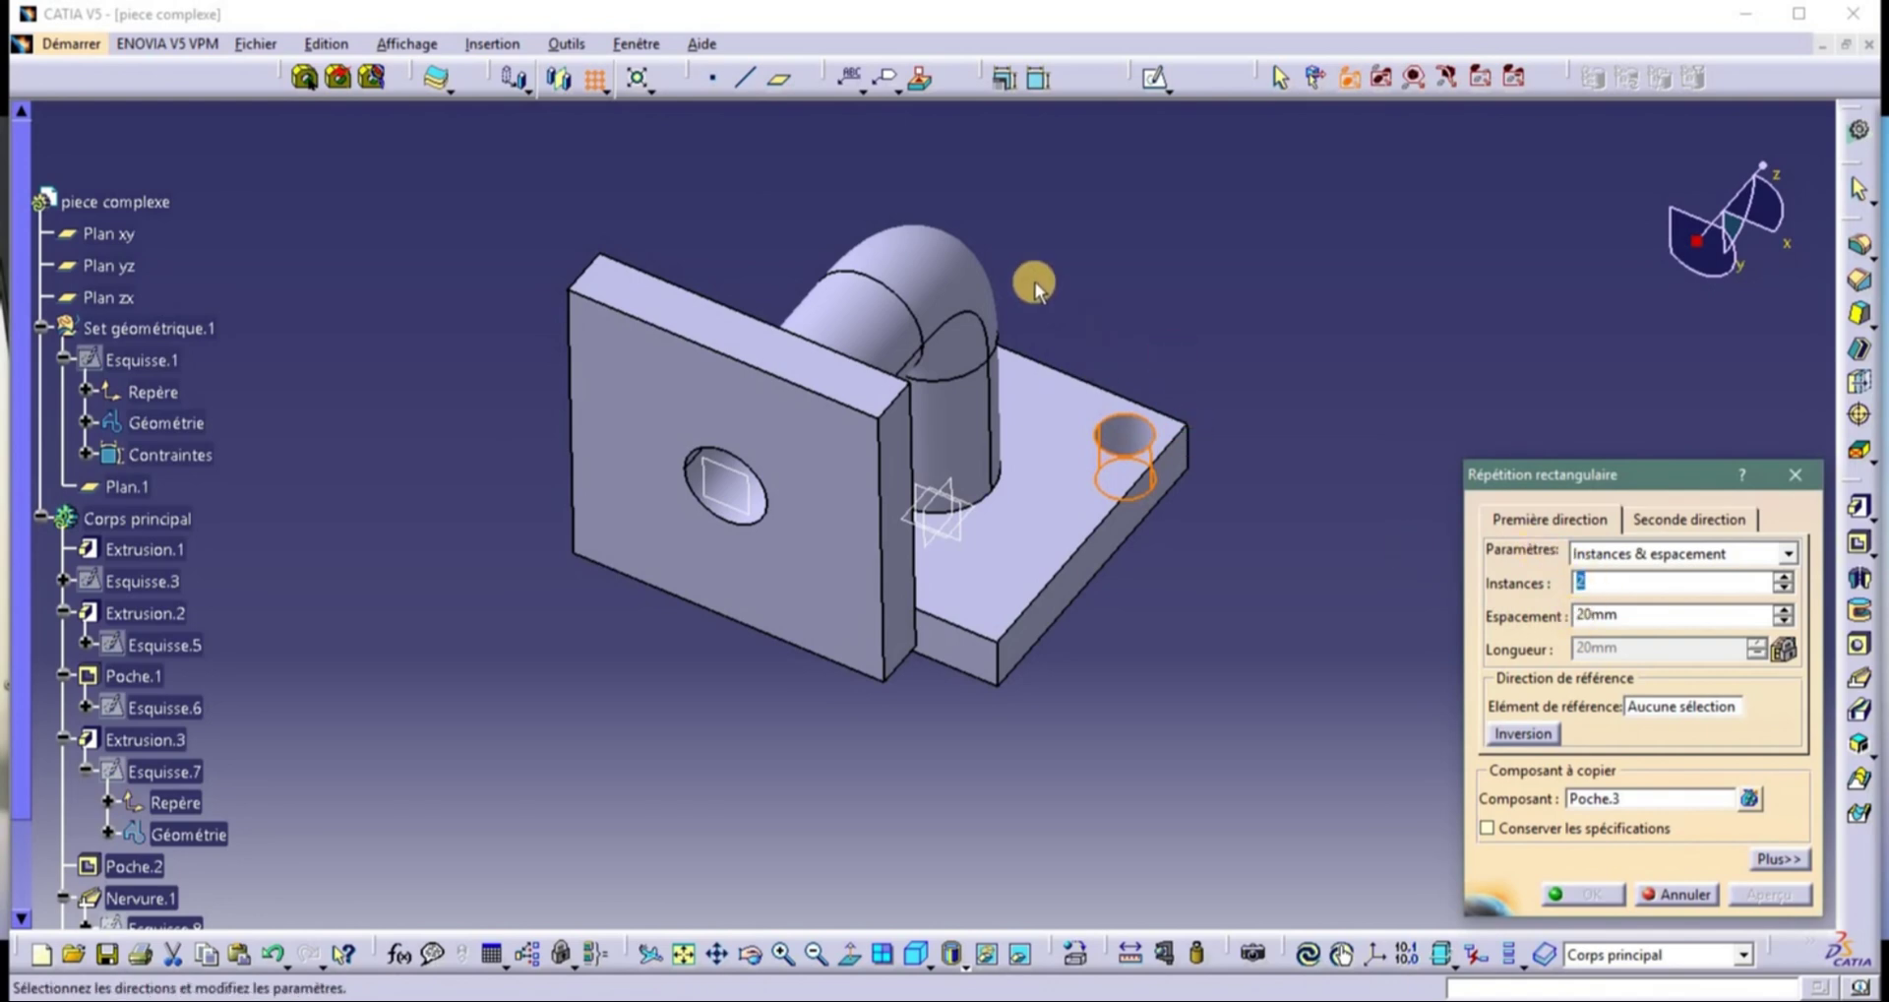
{"action": "middle_click_drag", "start_coordinate": [1014, 246], "coordinate": [959, 482]}
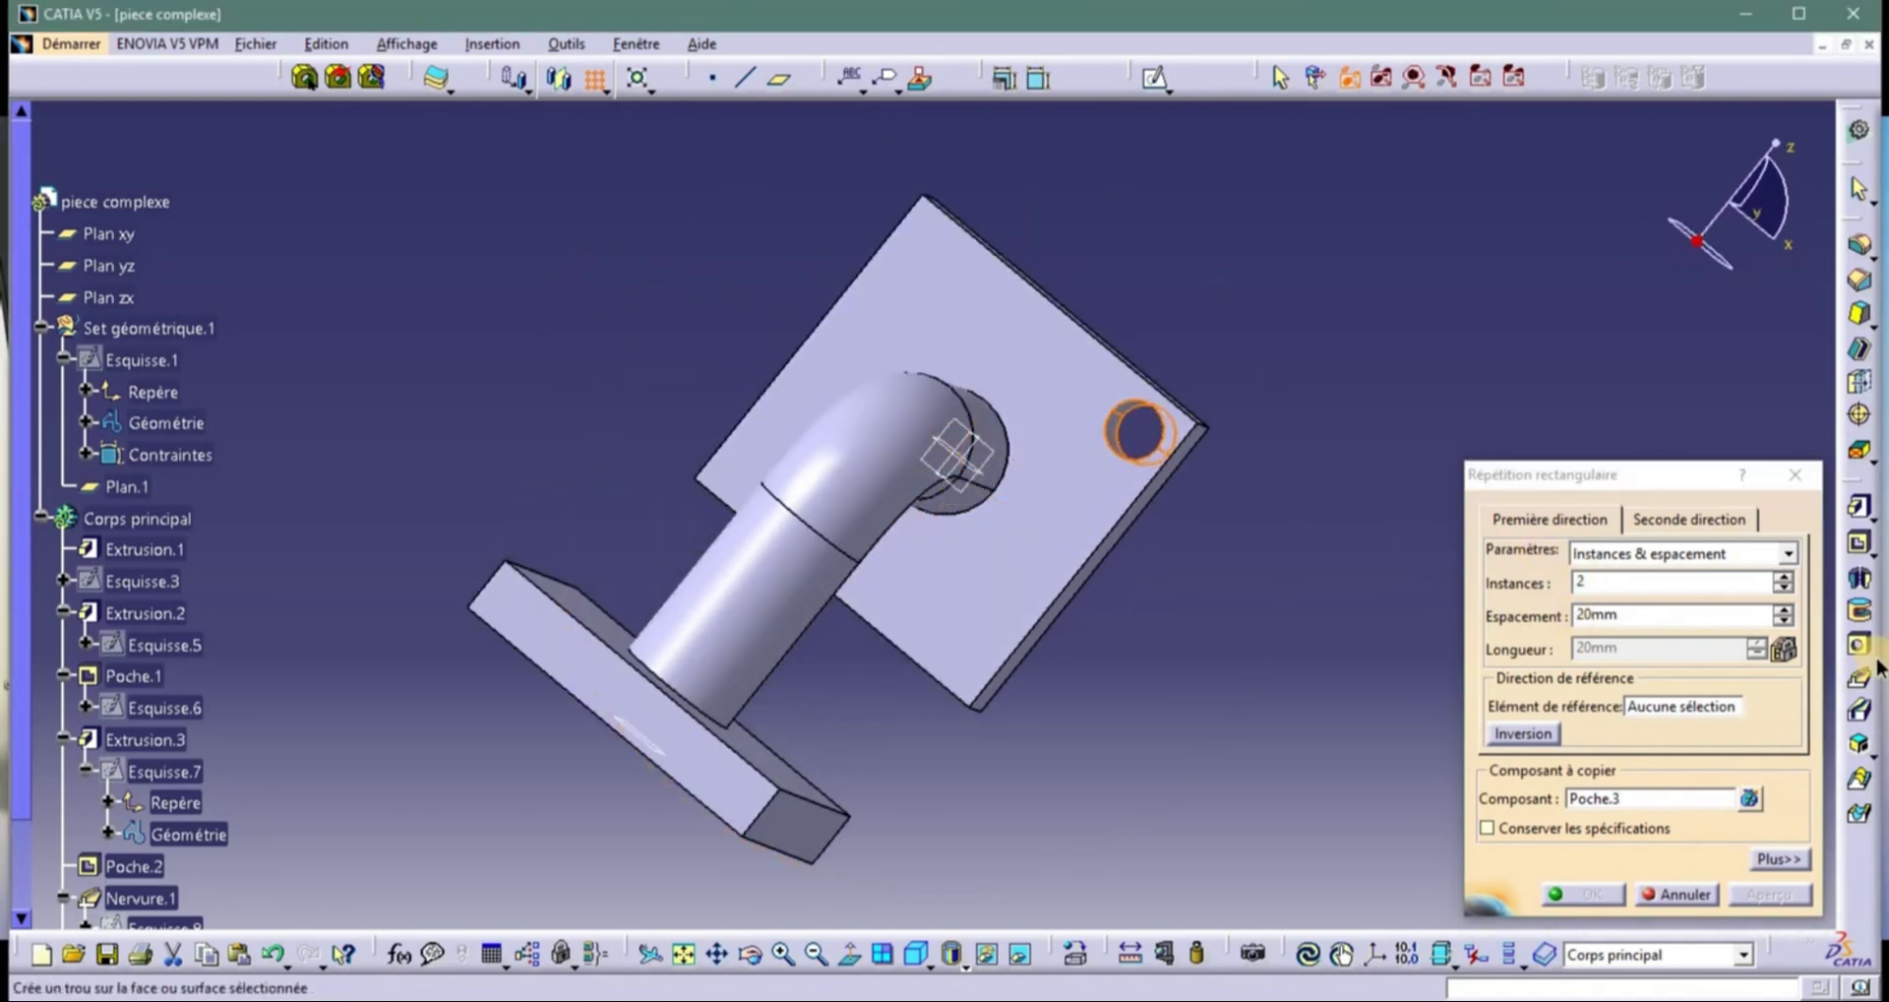
{"action": "left_click", "coordinate": [1613, 584]}
{"action": "double_click", "coordinate": [1600, 580]}
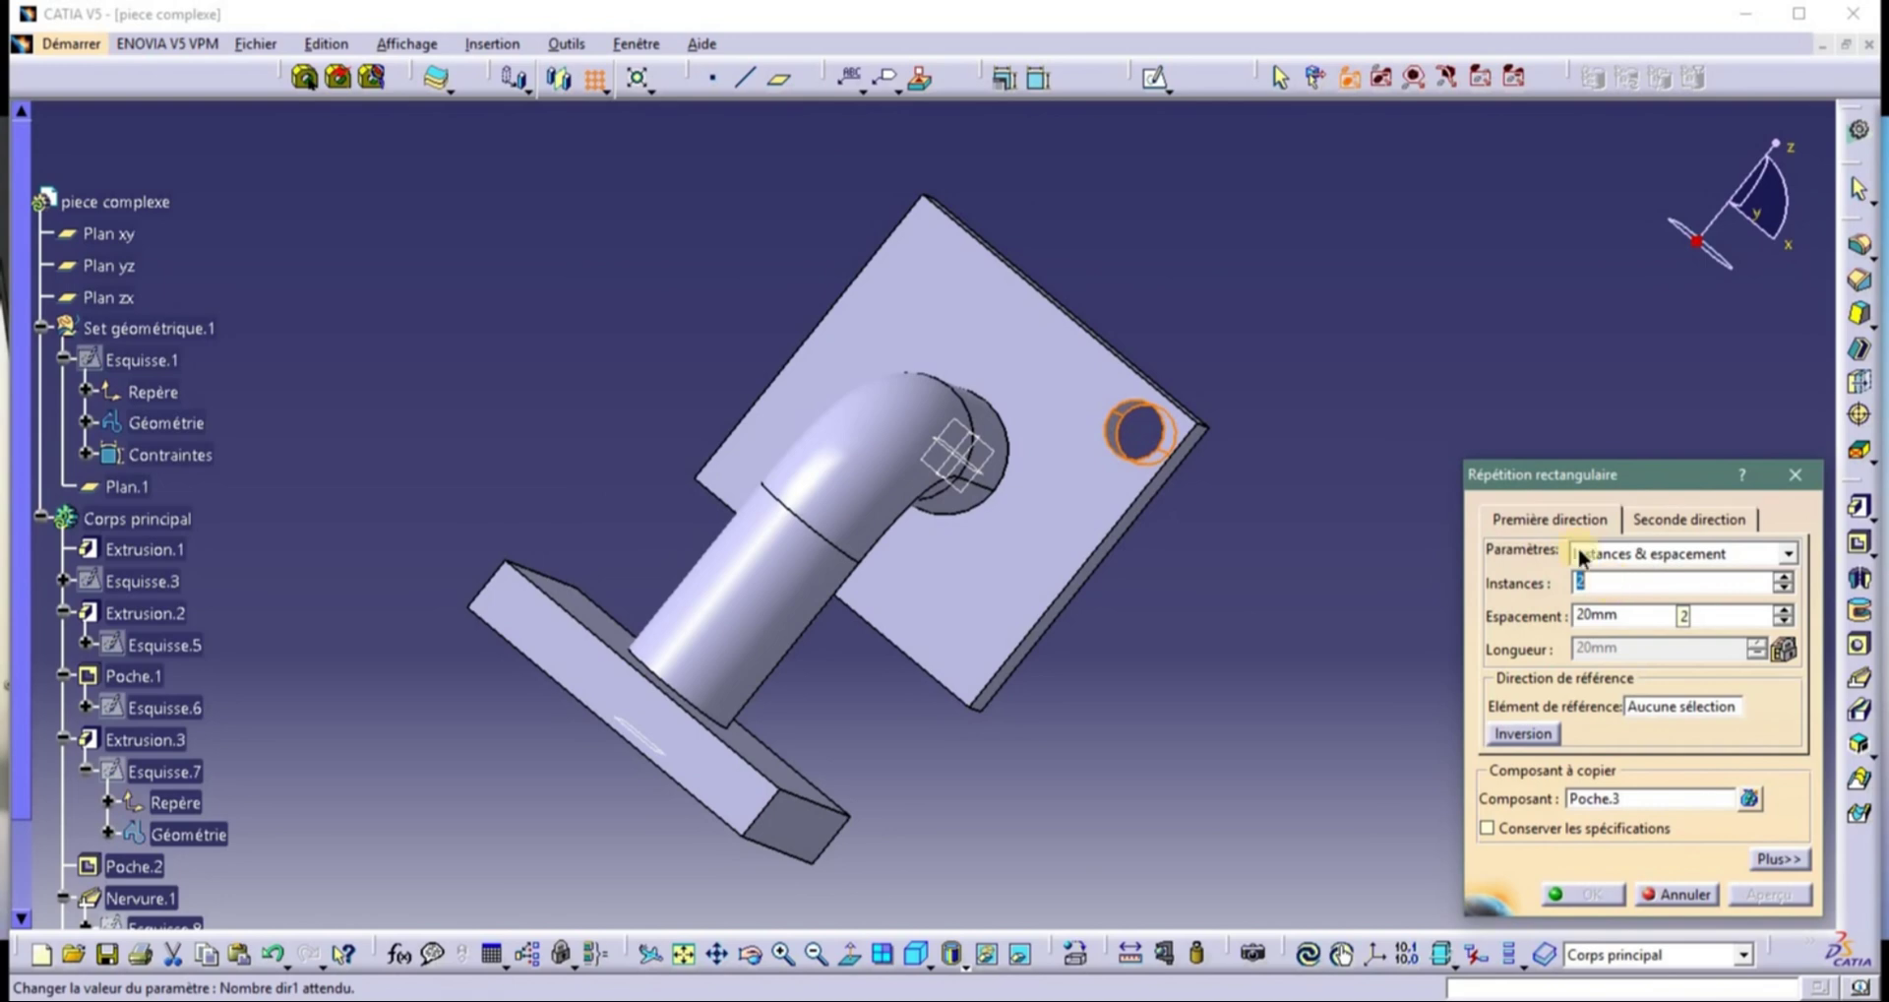
{"action": "left_click", "coordinate": [1664, 706]}
{"action": "left_click", "coordinate": [1090, 336]}
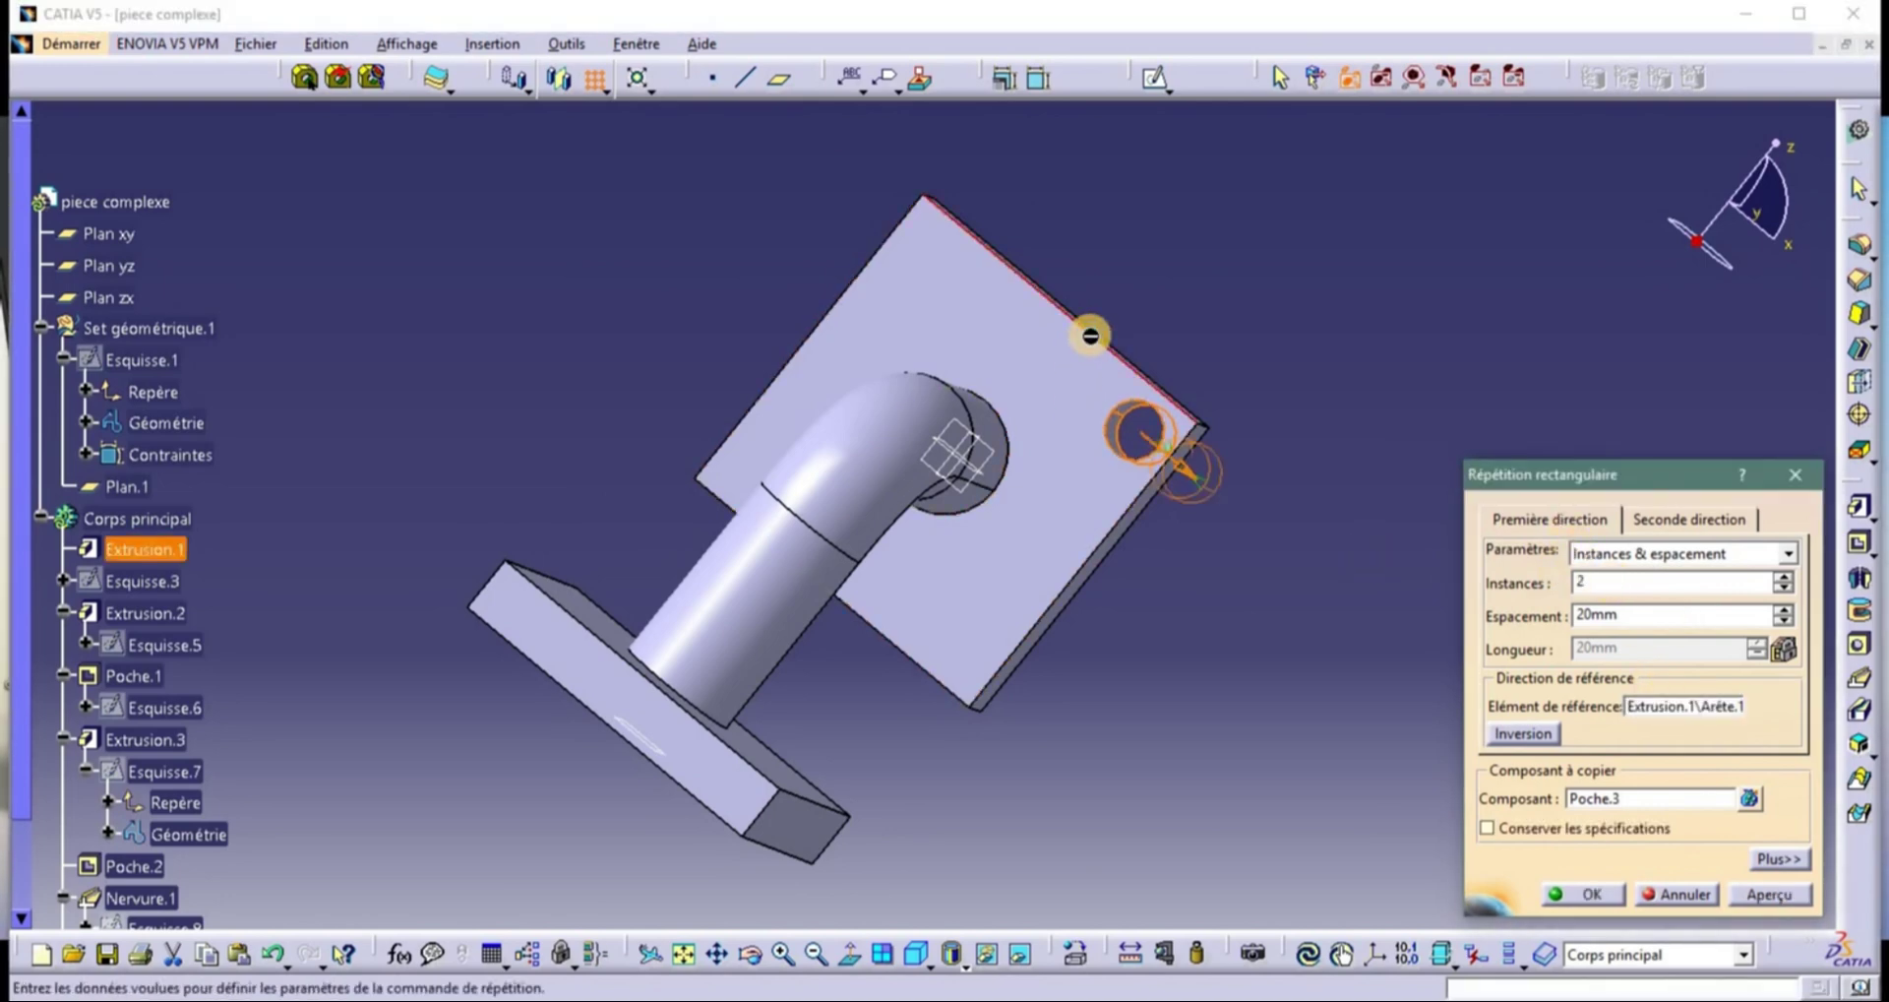
{"action": "left_click", "coordinate": [1175, 469]}
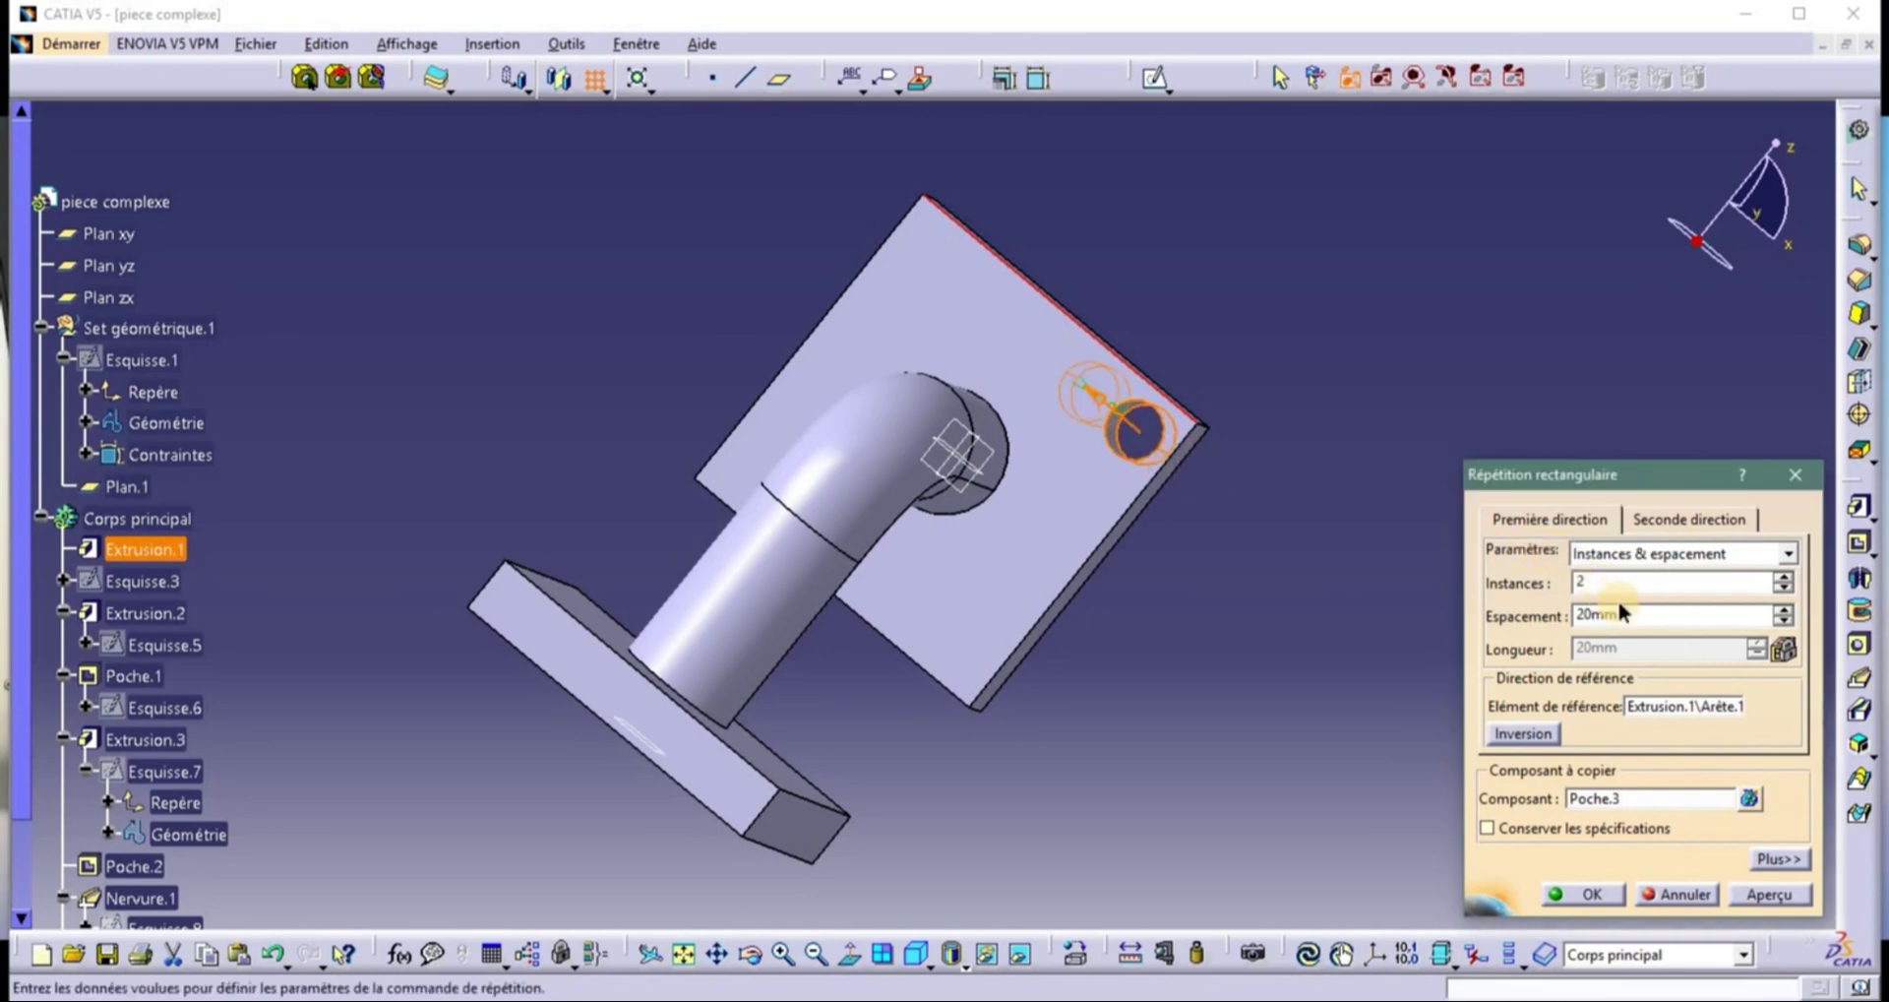
Try spacings of 24, 50 and 70 mm between the two patterned holes.
{"action": "left_click", "coordinate": [1785, 607]}
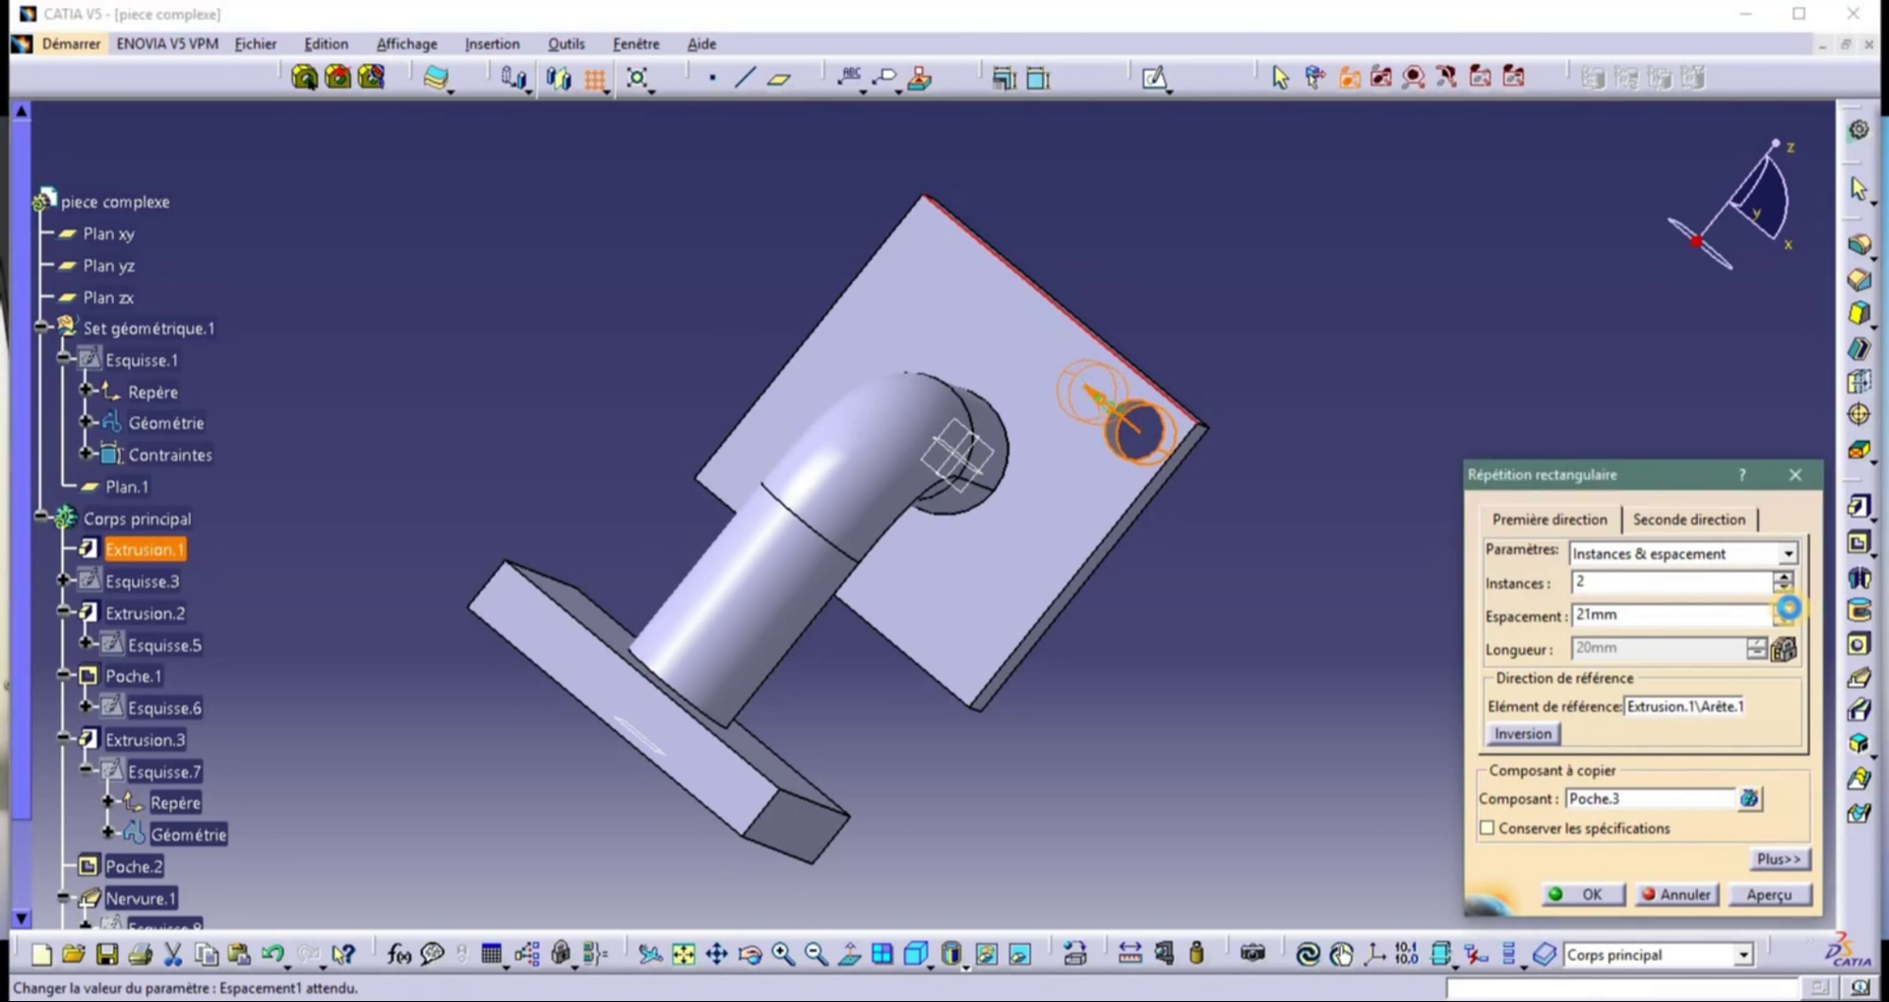
{"action": "left_click", "coordinate": [1783, 607]}
{"action": "left_click", "coordinate": [1783, 607]}
{"action": "left_click", "coordinate": [1782, 607]}
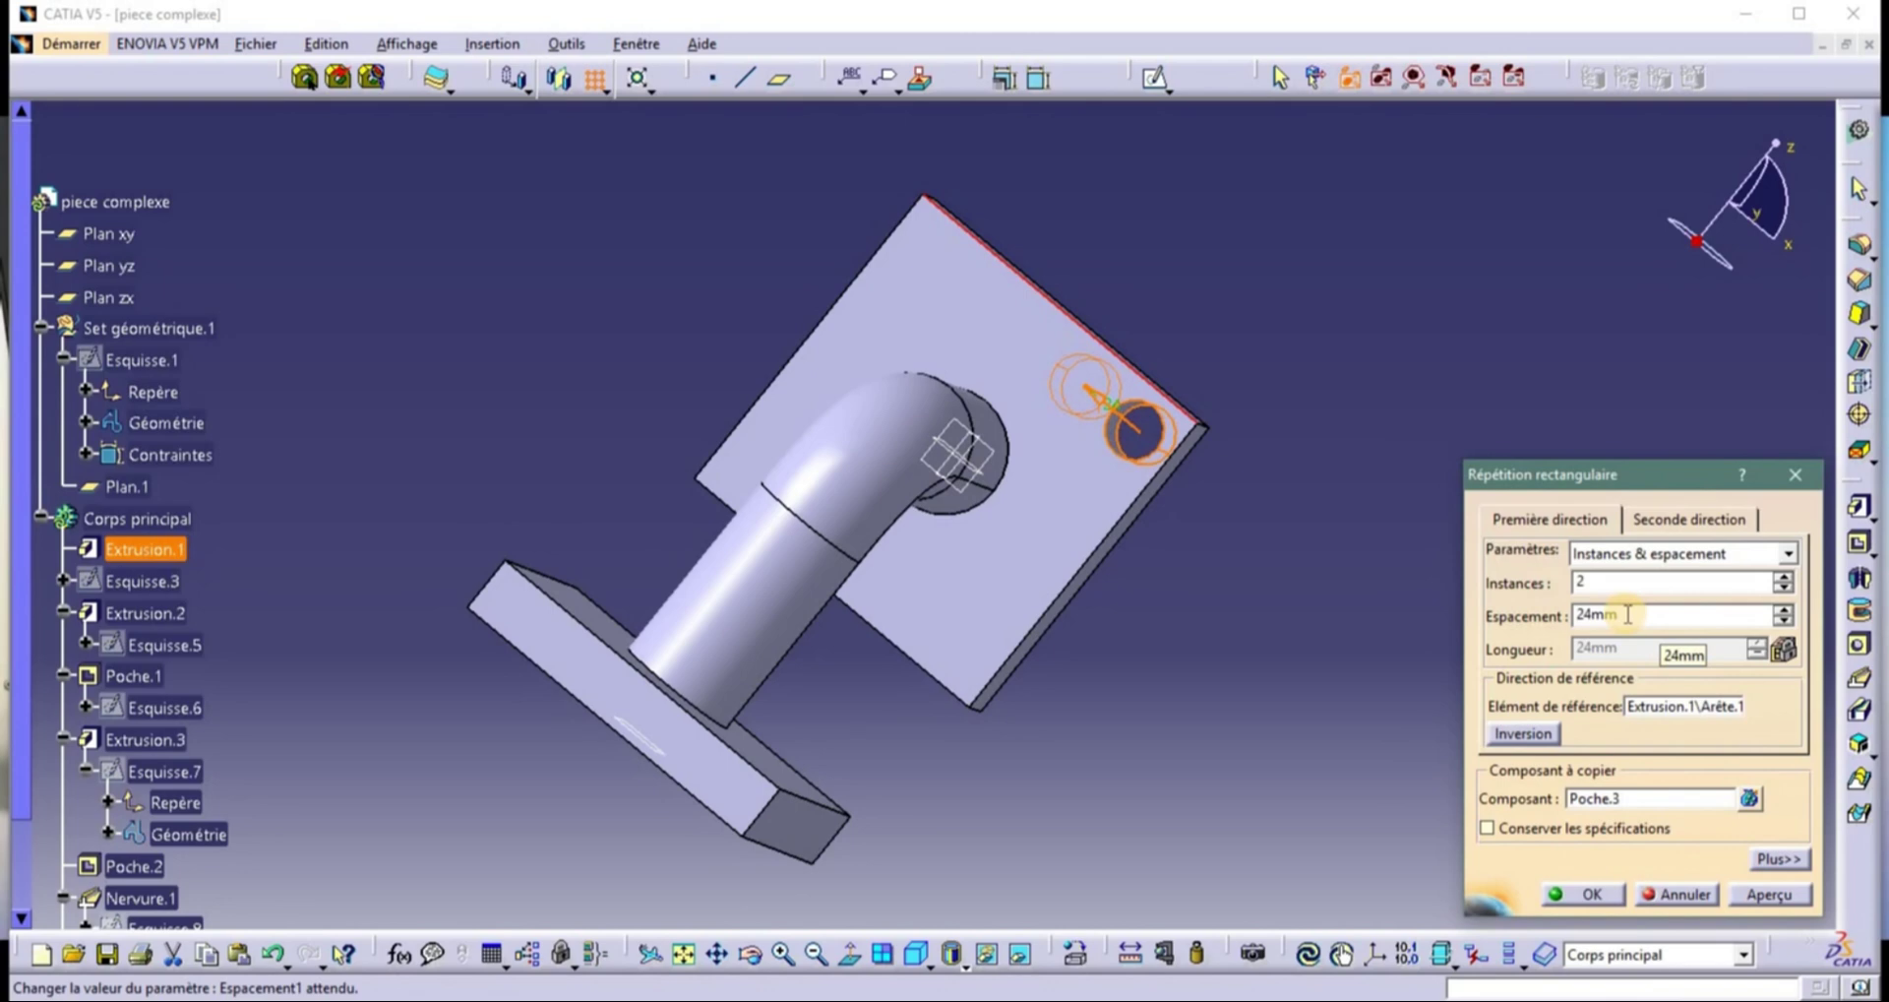
{"action": "double_click", "coordinate": [1628, 614]}
{"action": "double_click", "coordinate": [1596, 581]}
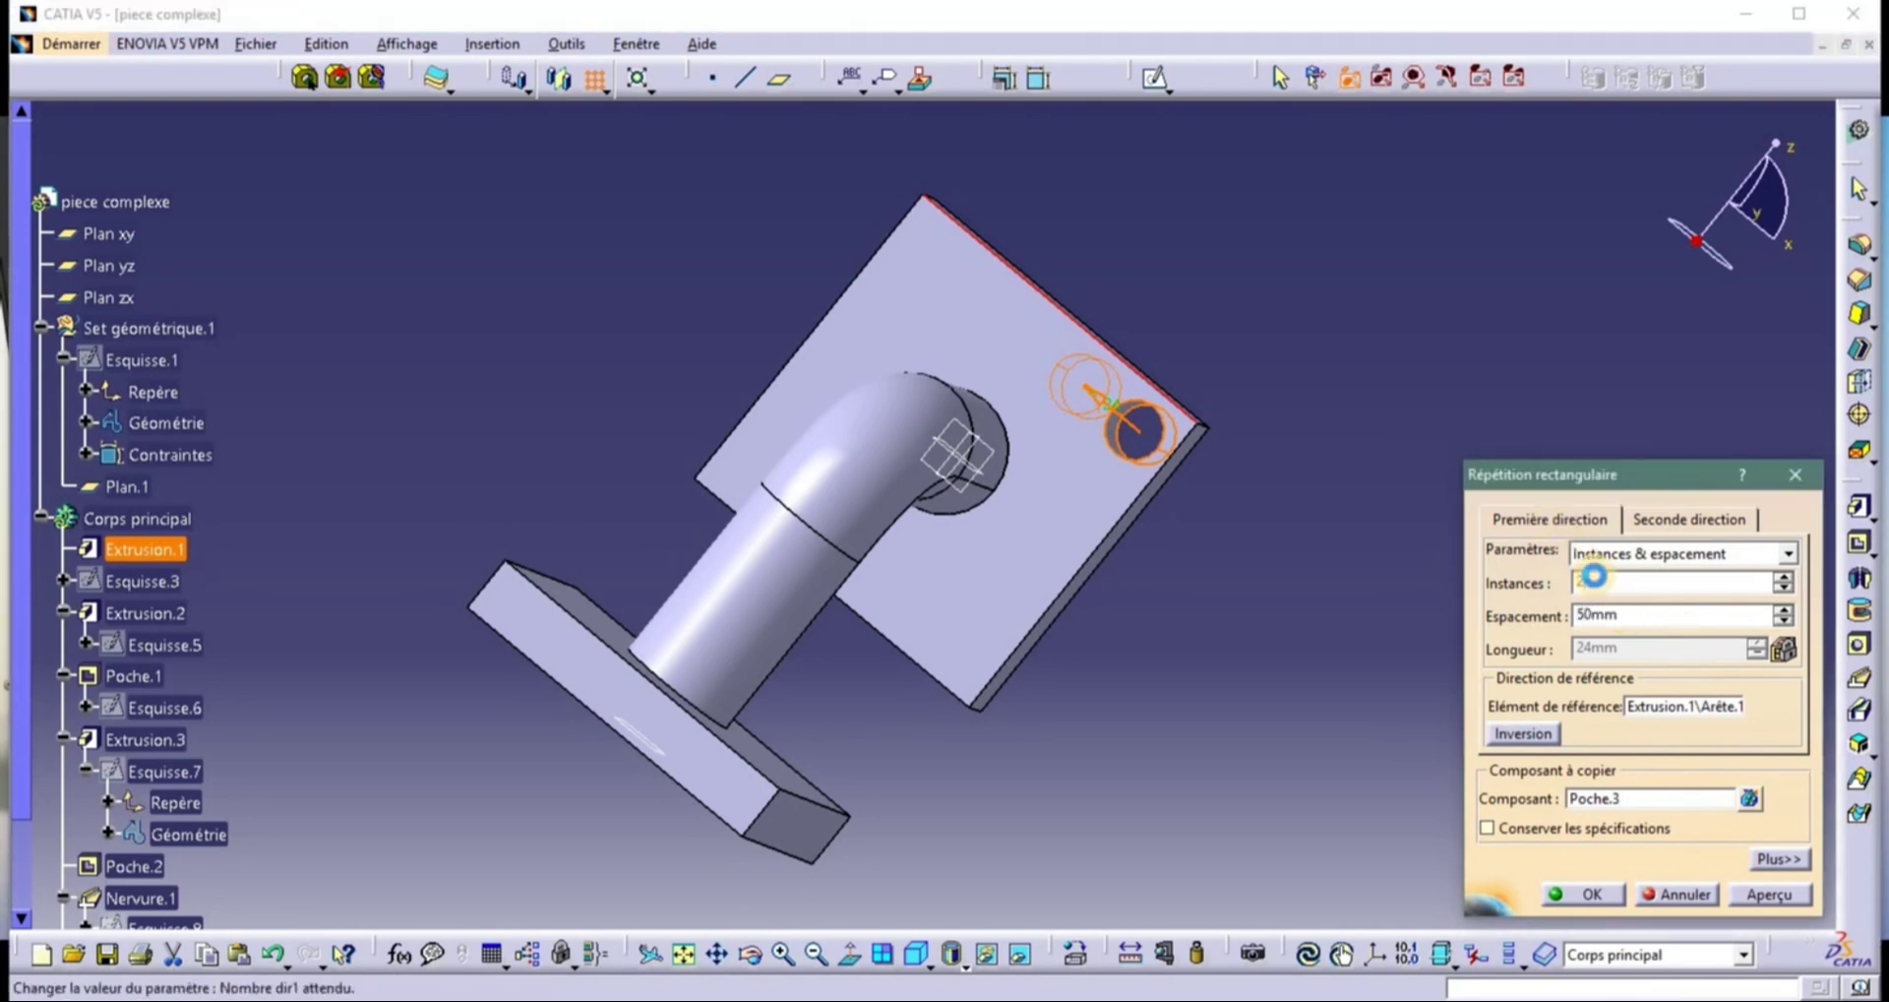
{"action": "left_click", "coordinate": [1622, 591]}
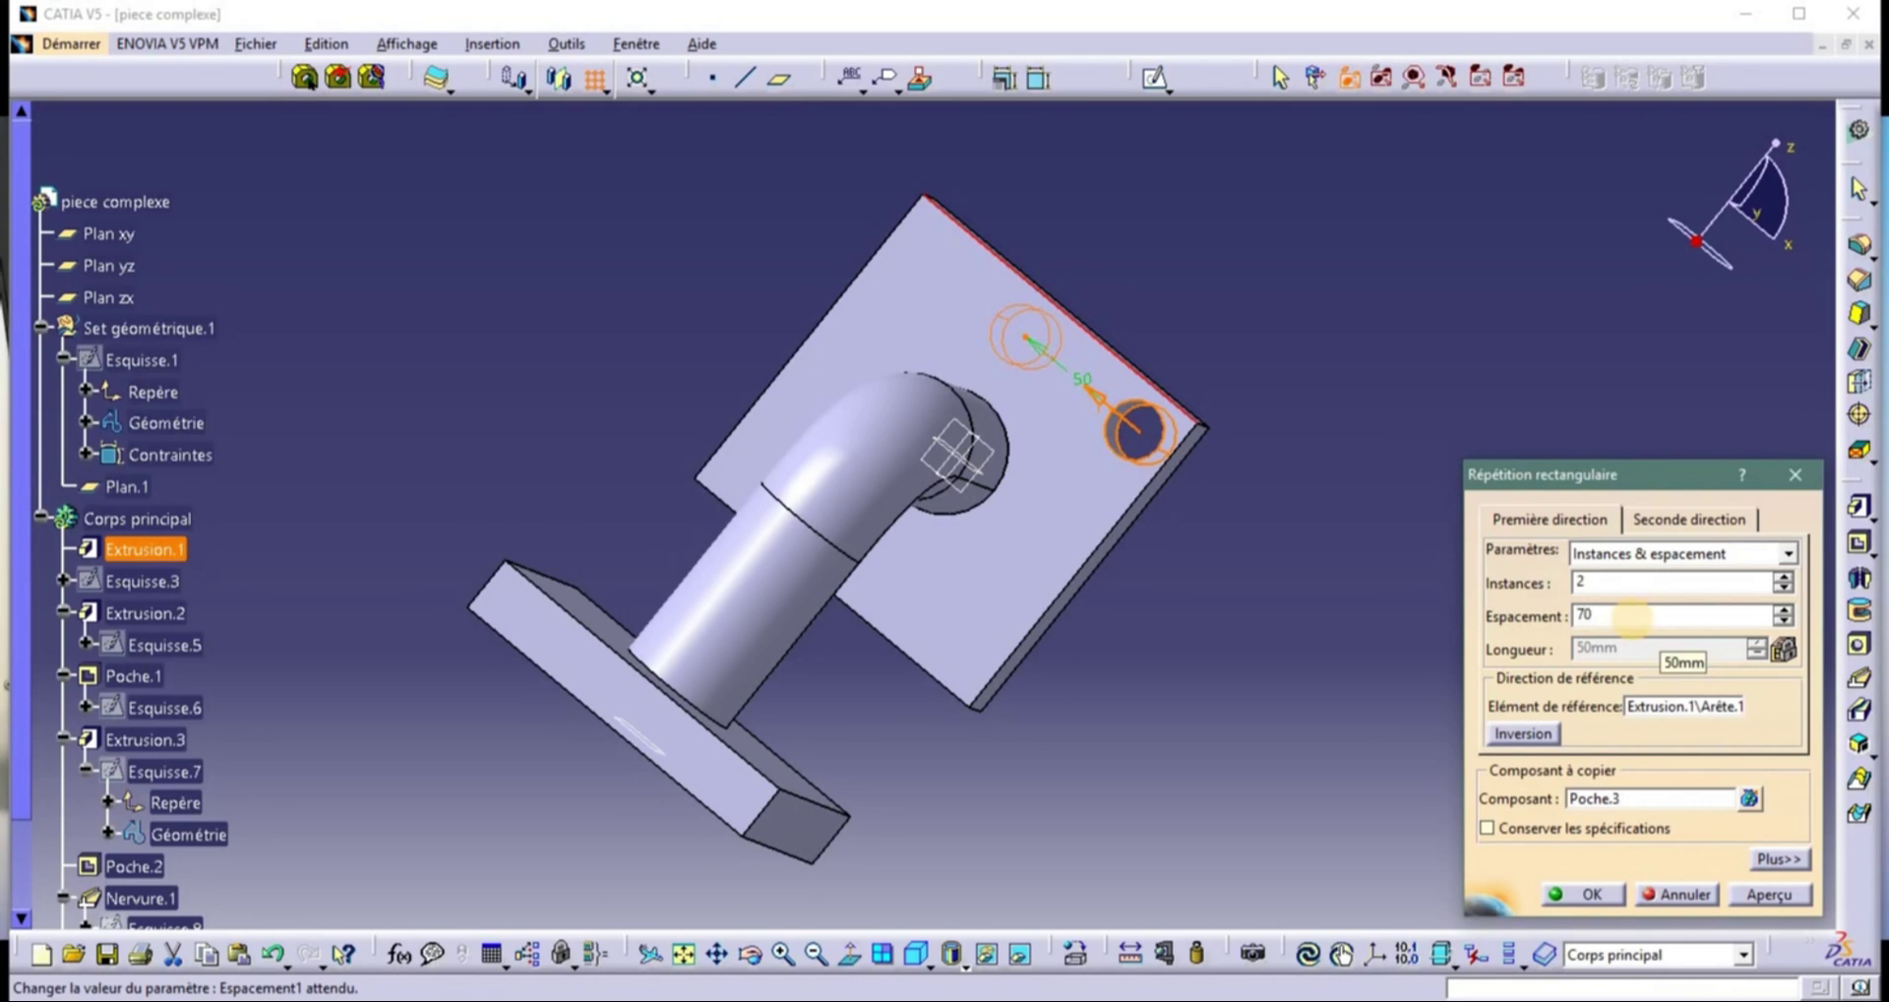
{"action": "key", "text": "Return"}
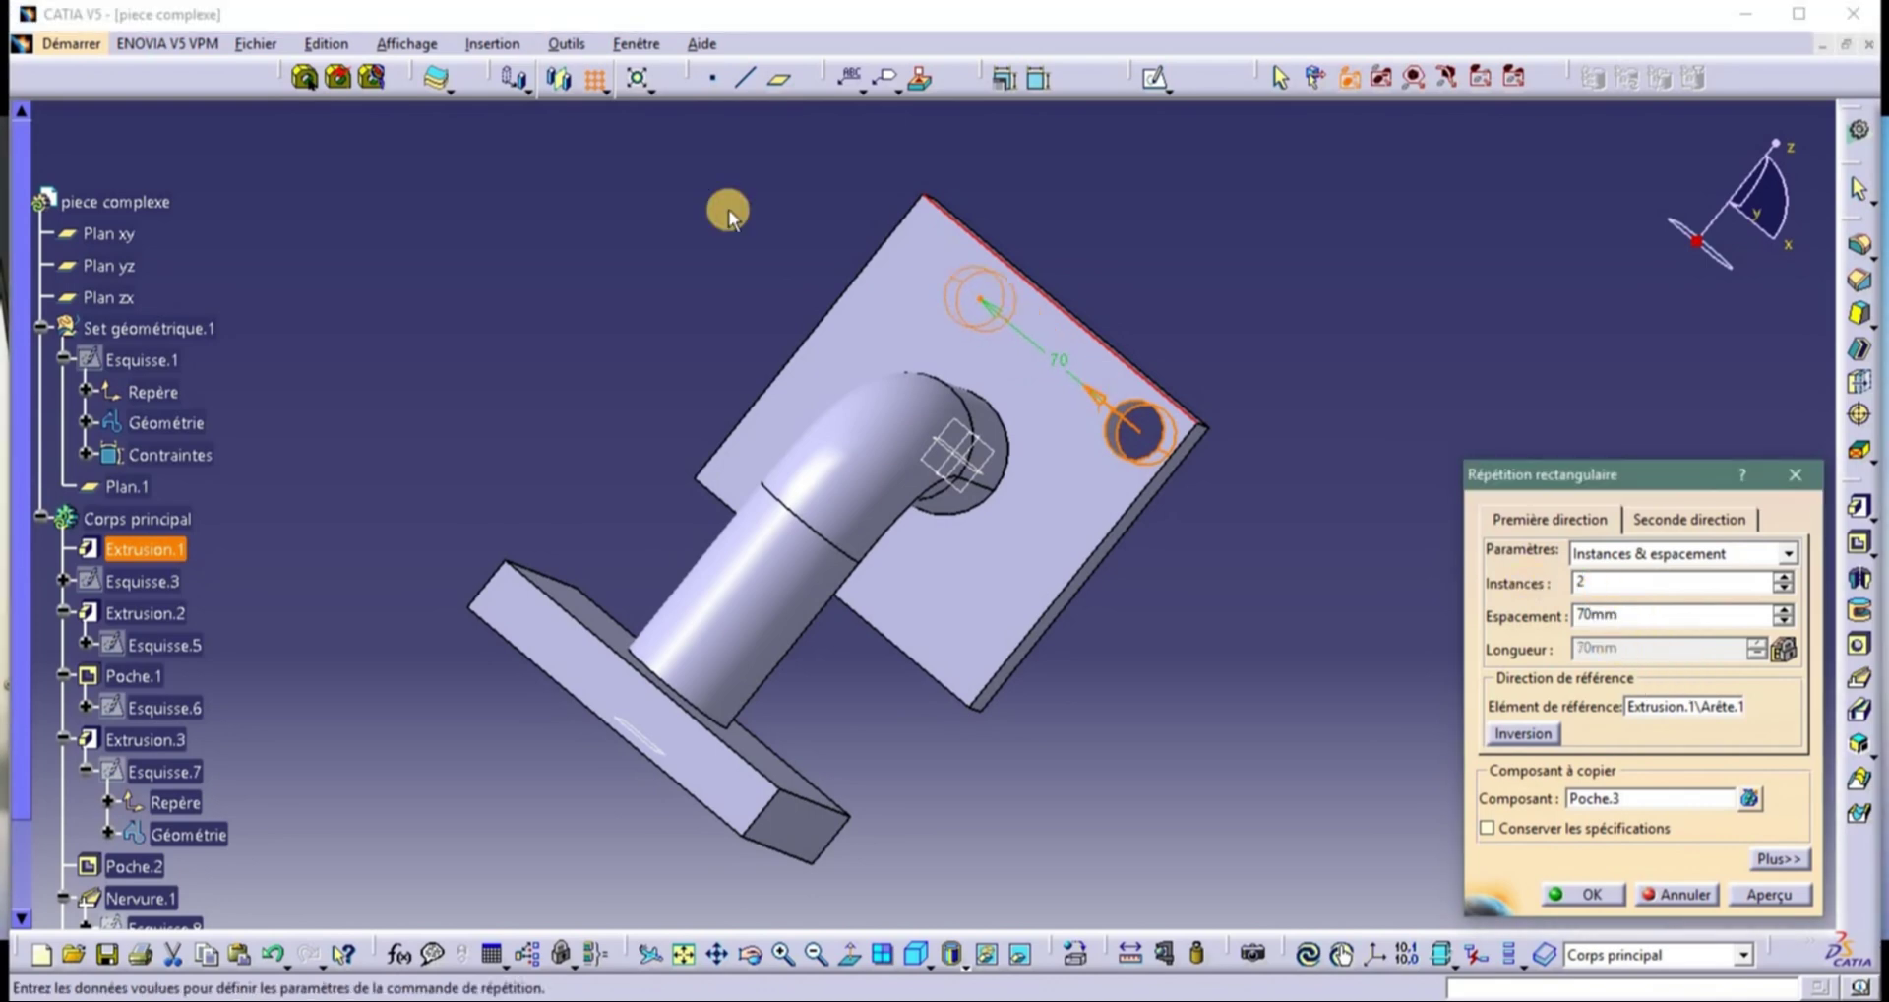
Set the pattern's first-direction spacing to 85 mm, keeping 2 instances.
{"action": "middle_click_drag", "start_coordinate": [730, 248], "coordinate": [795, 289]}
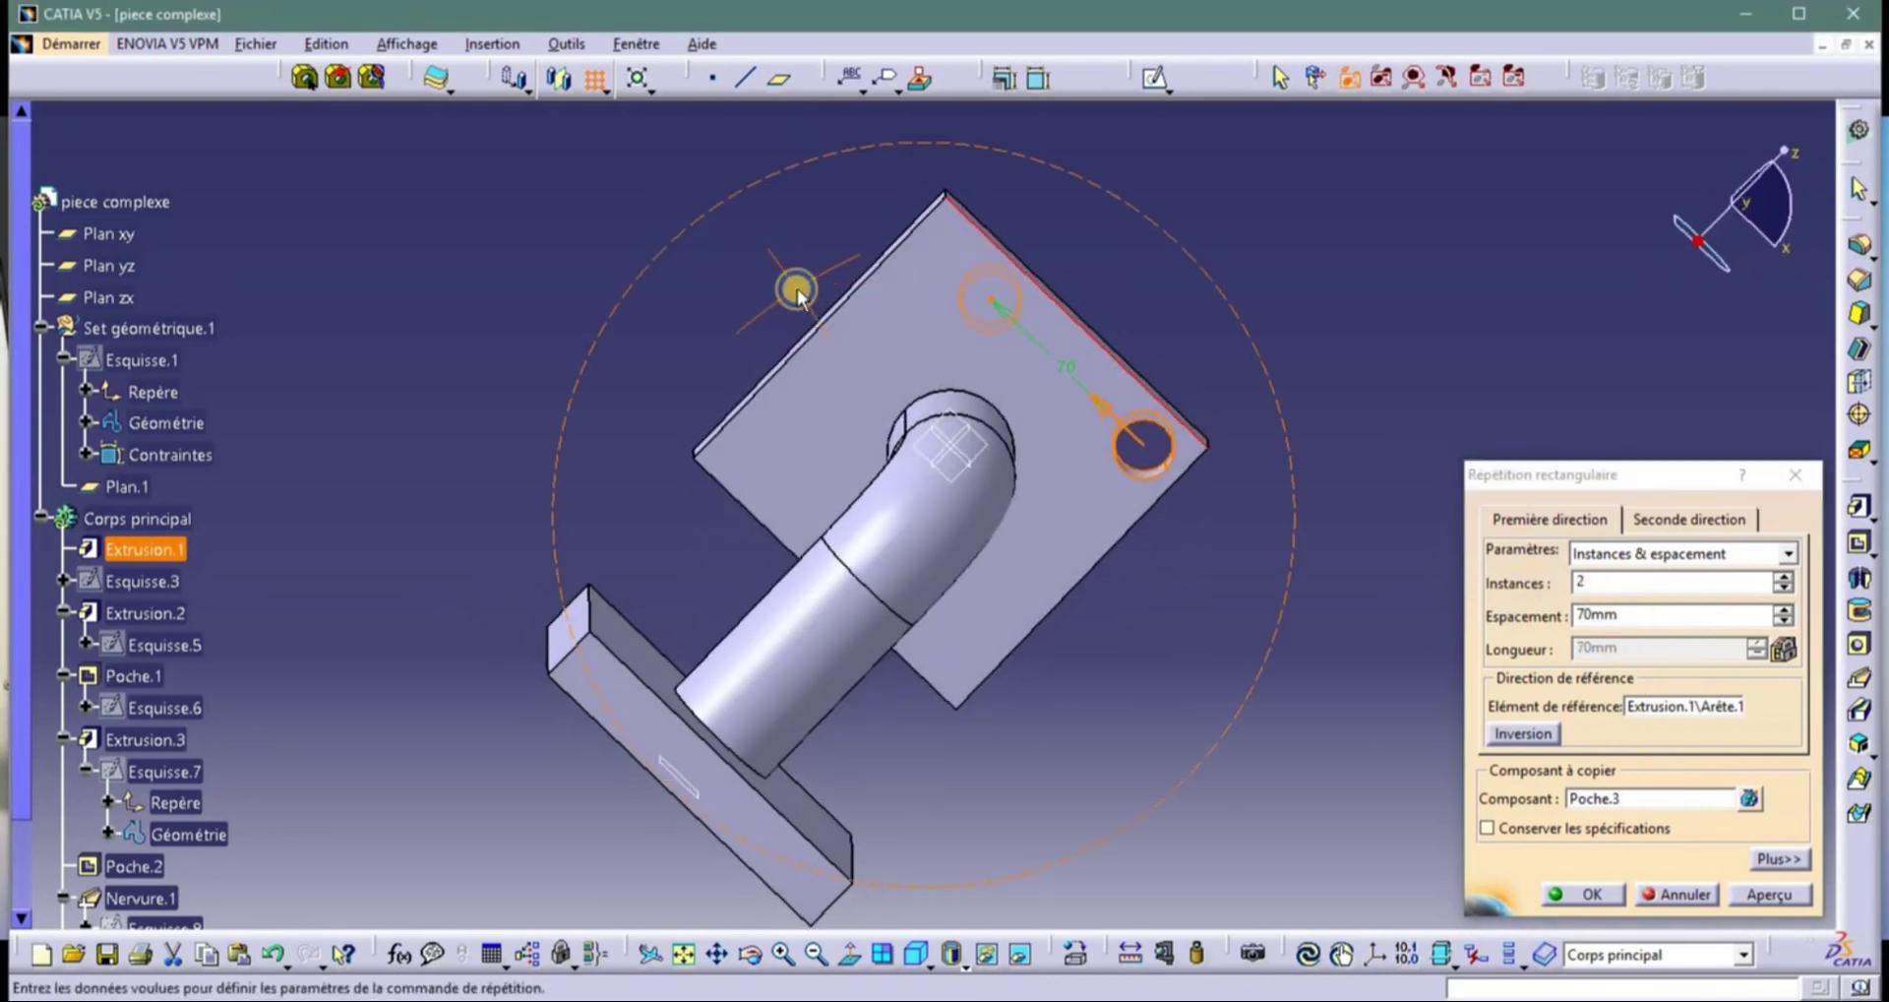
{"action": "left_click", "coordinate": [1783, 615]}
{"action": "double_click", "coordinate": [1638, 623]}
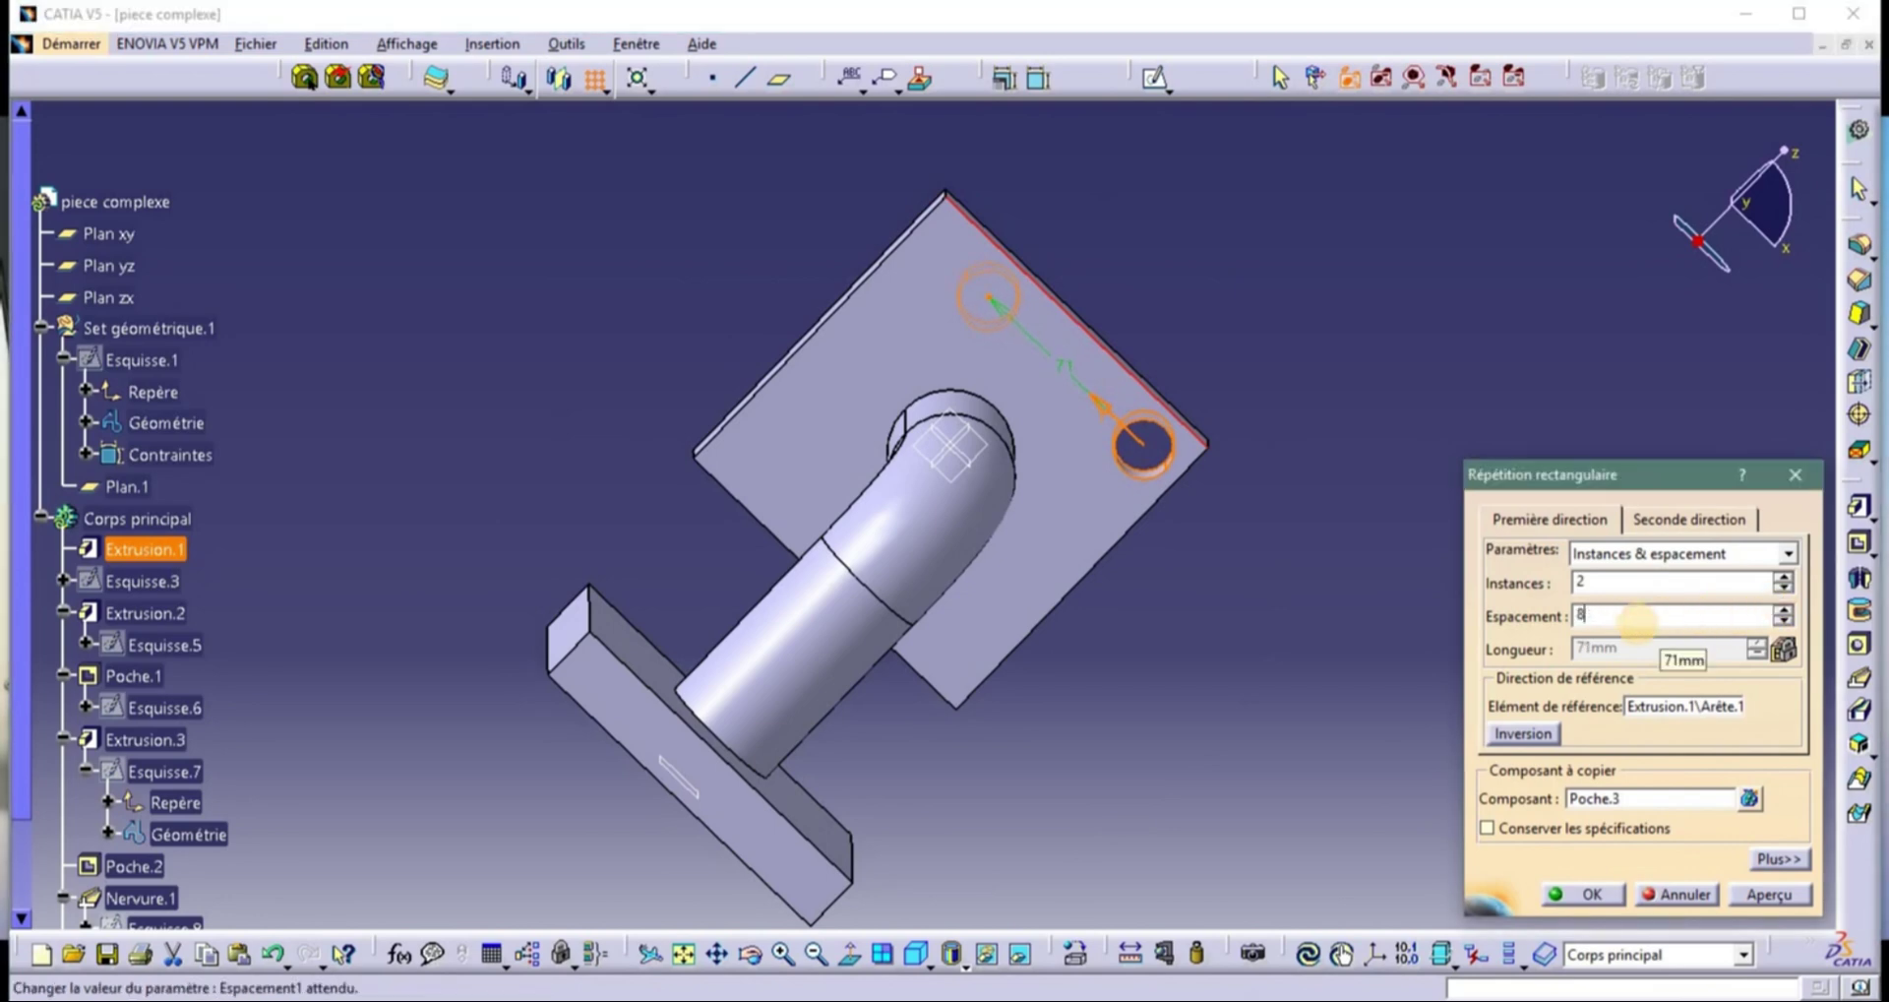
{"action": "left_click", "coordinate": [1602, 580]}
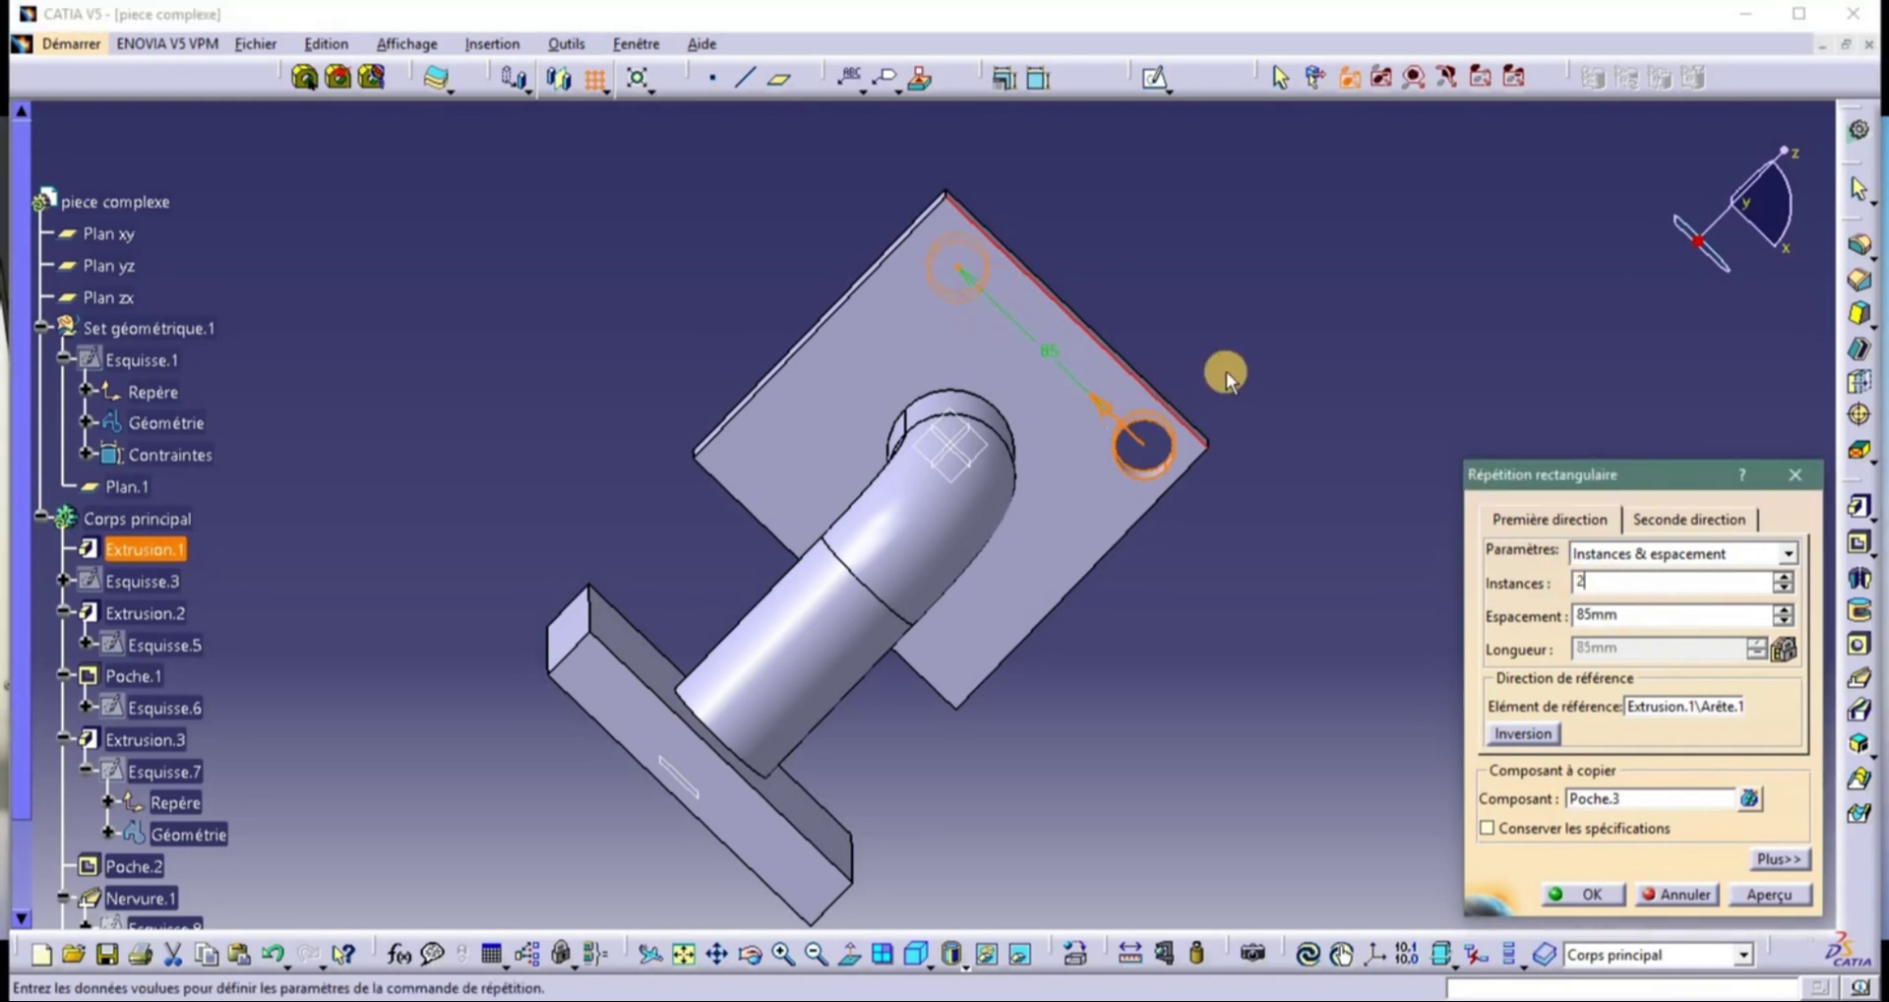
{"action": "middle_click_drag", "start_coordinate": [1219, 371], "coordinate": [1218, 321]}
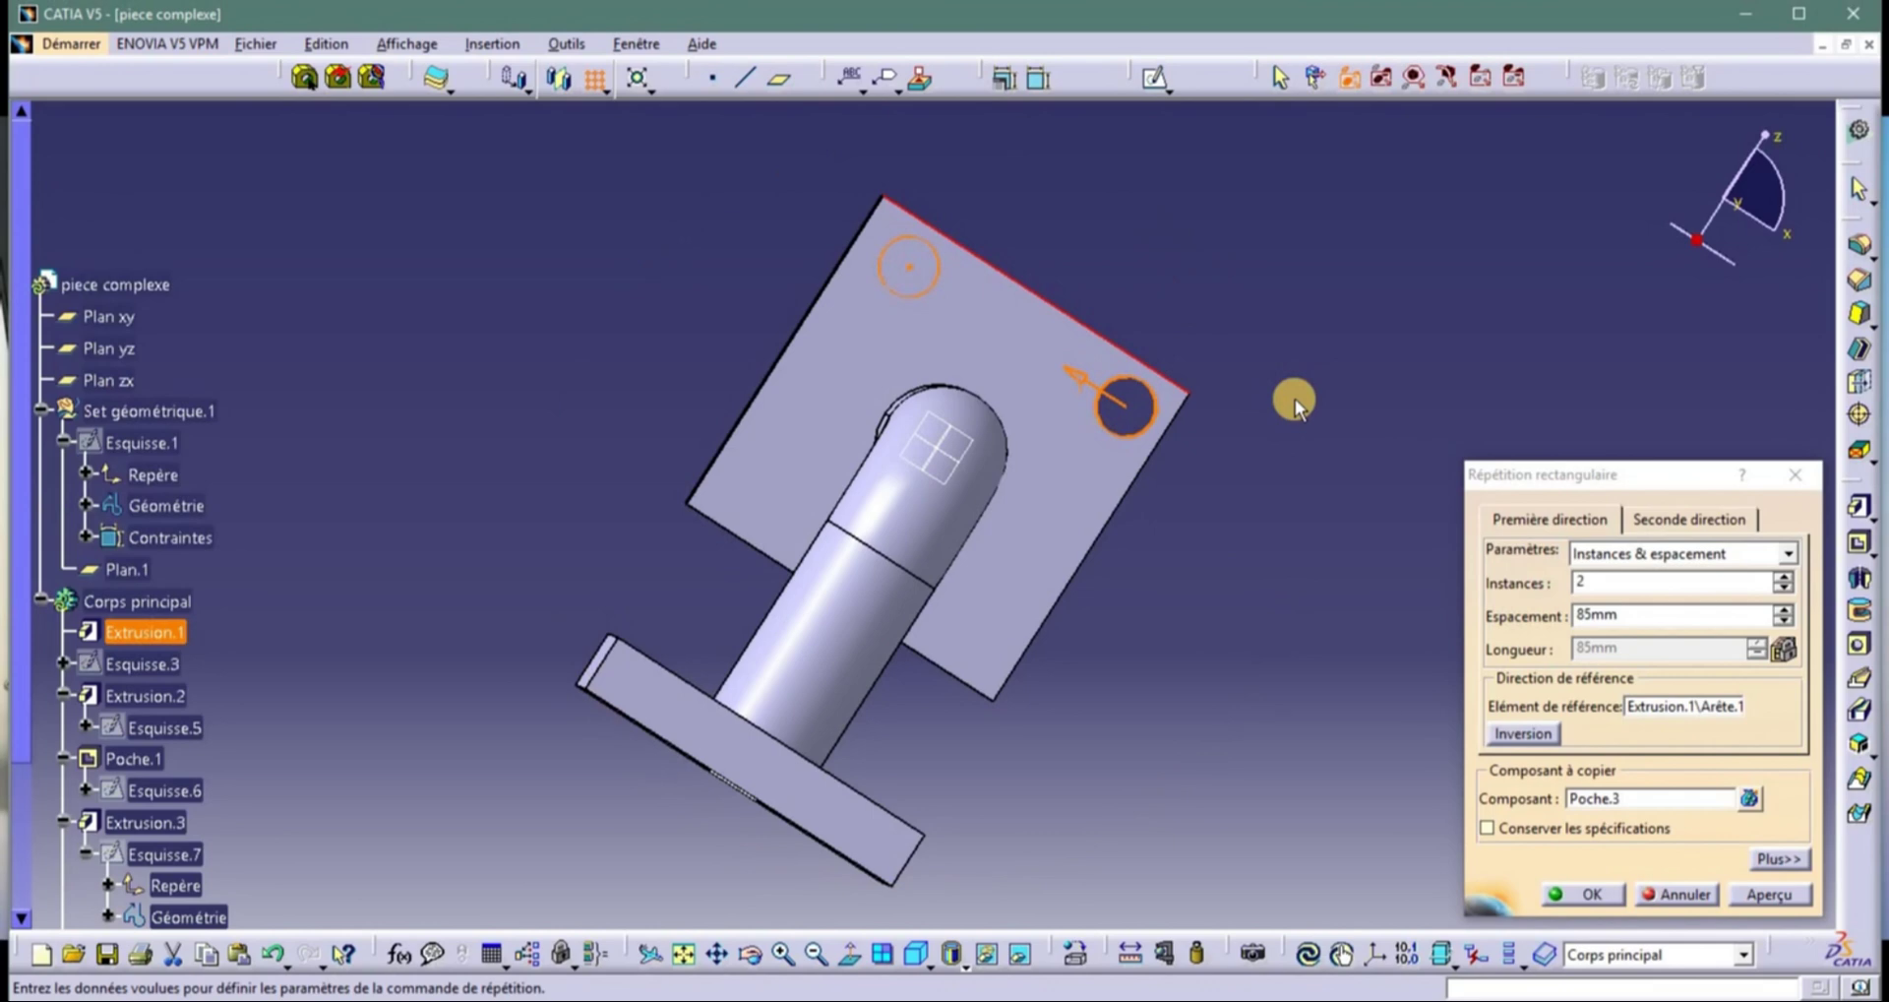
Set the pattern's second direction to 2 instances with a spacing of 85 mm.
{"action": "left_click", "coordinate": [1592, 589]}
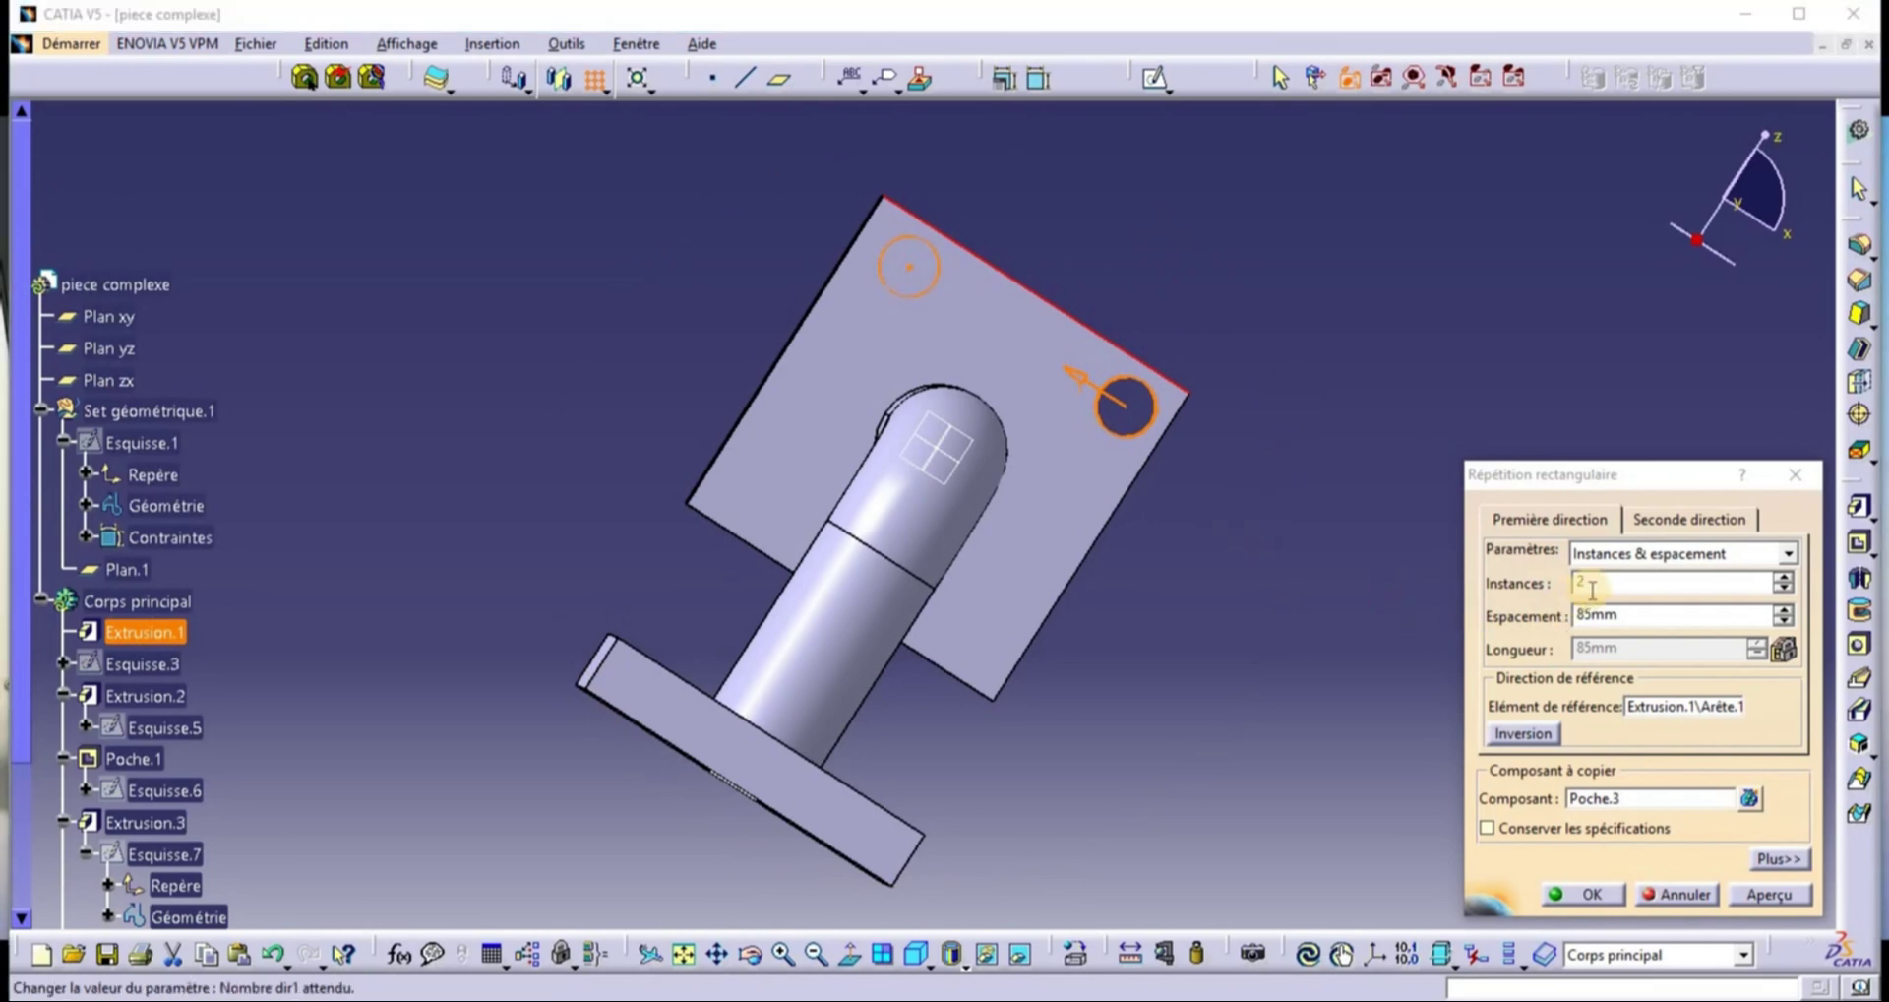
{"action": "double_click", "coordinate": [1591, 588]}
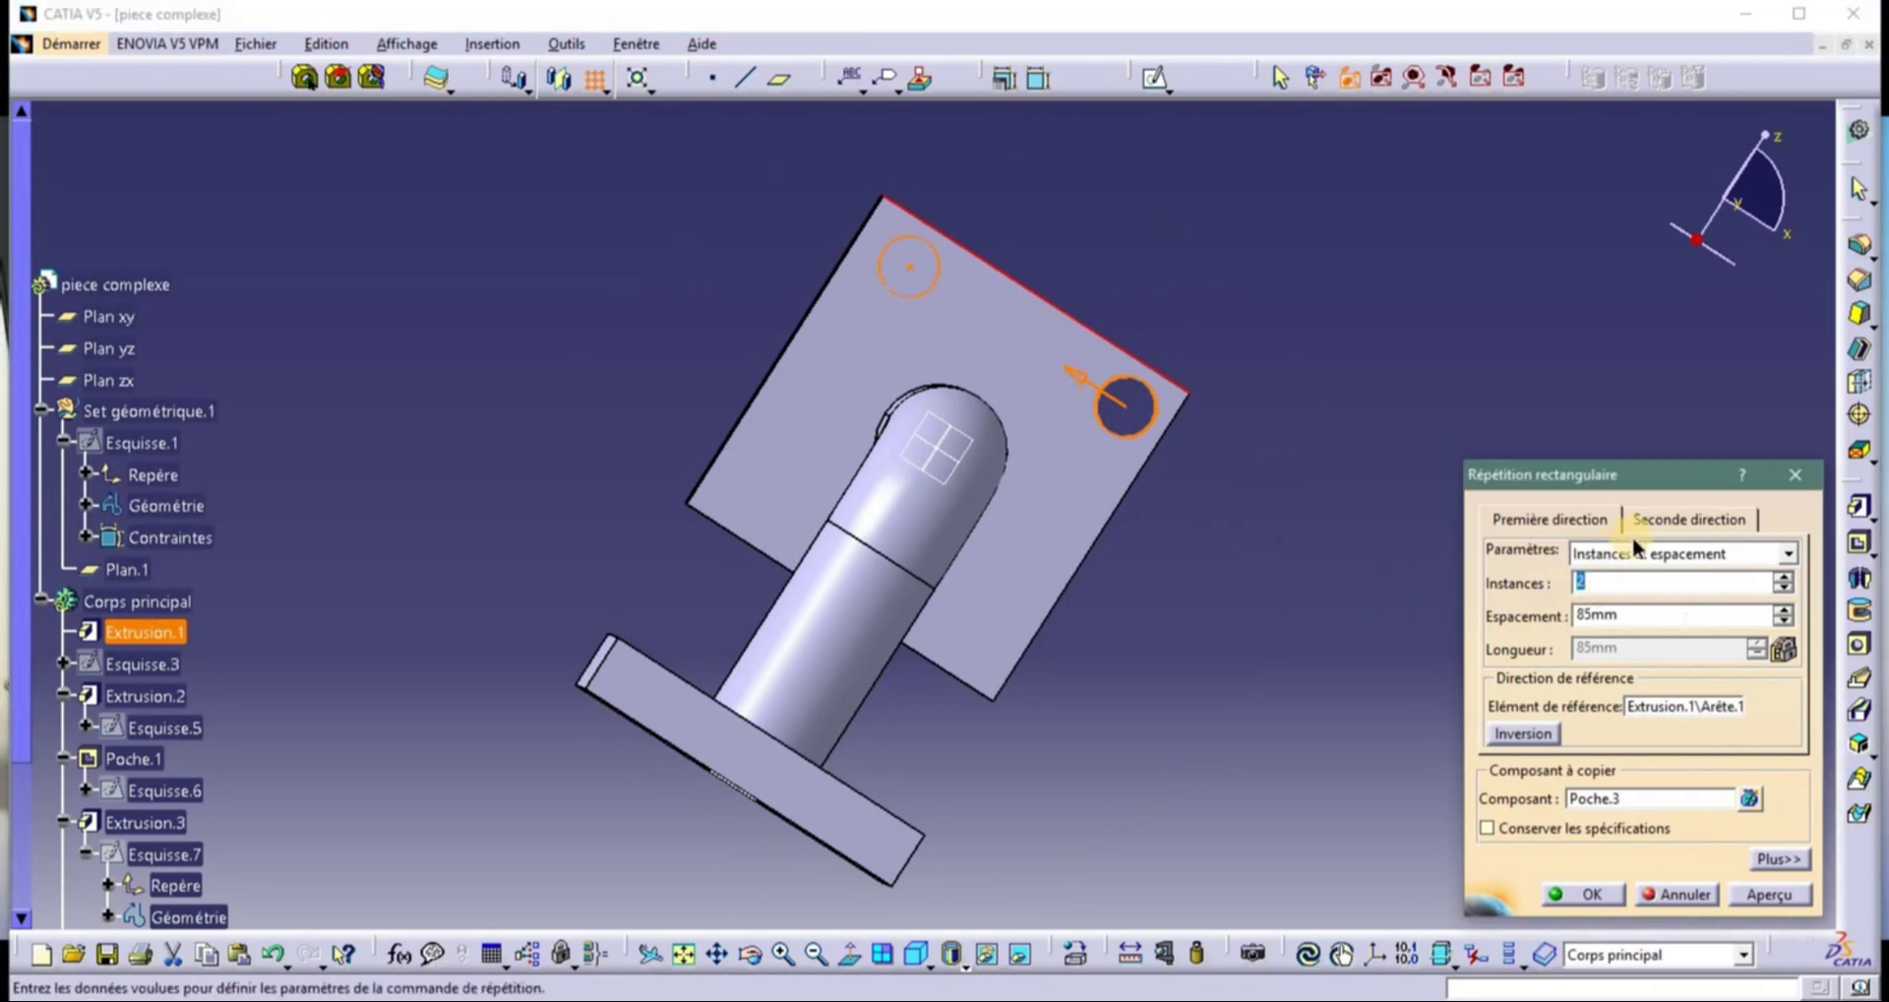
{"action": "left_click", "coordinate": [1673, 518]}
{"action": "double_click", "coordinate": [1603, 587]}
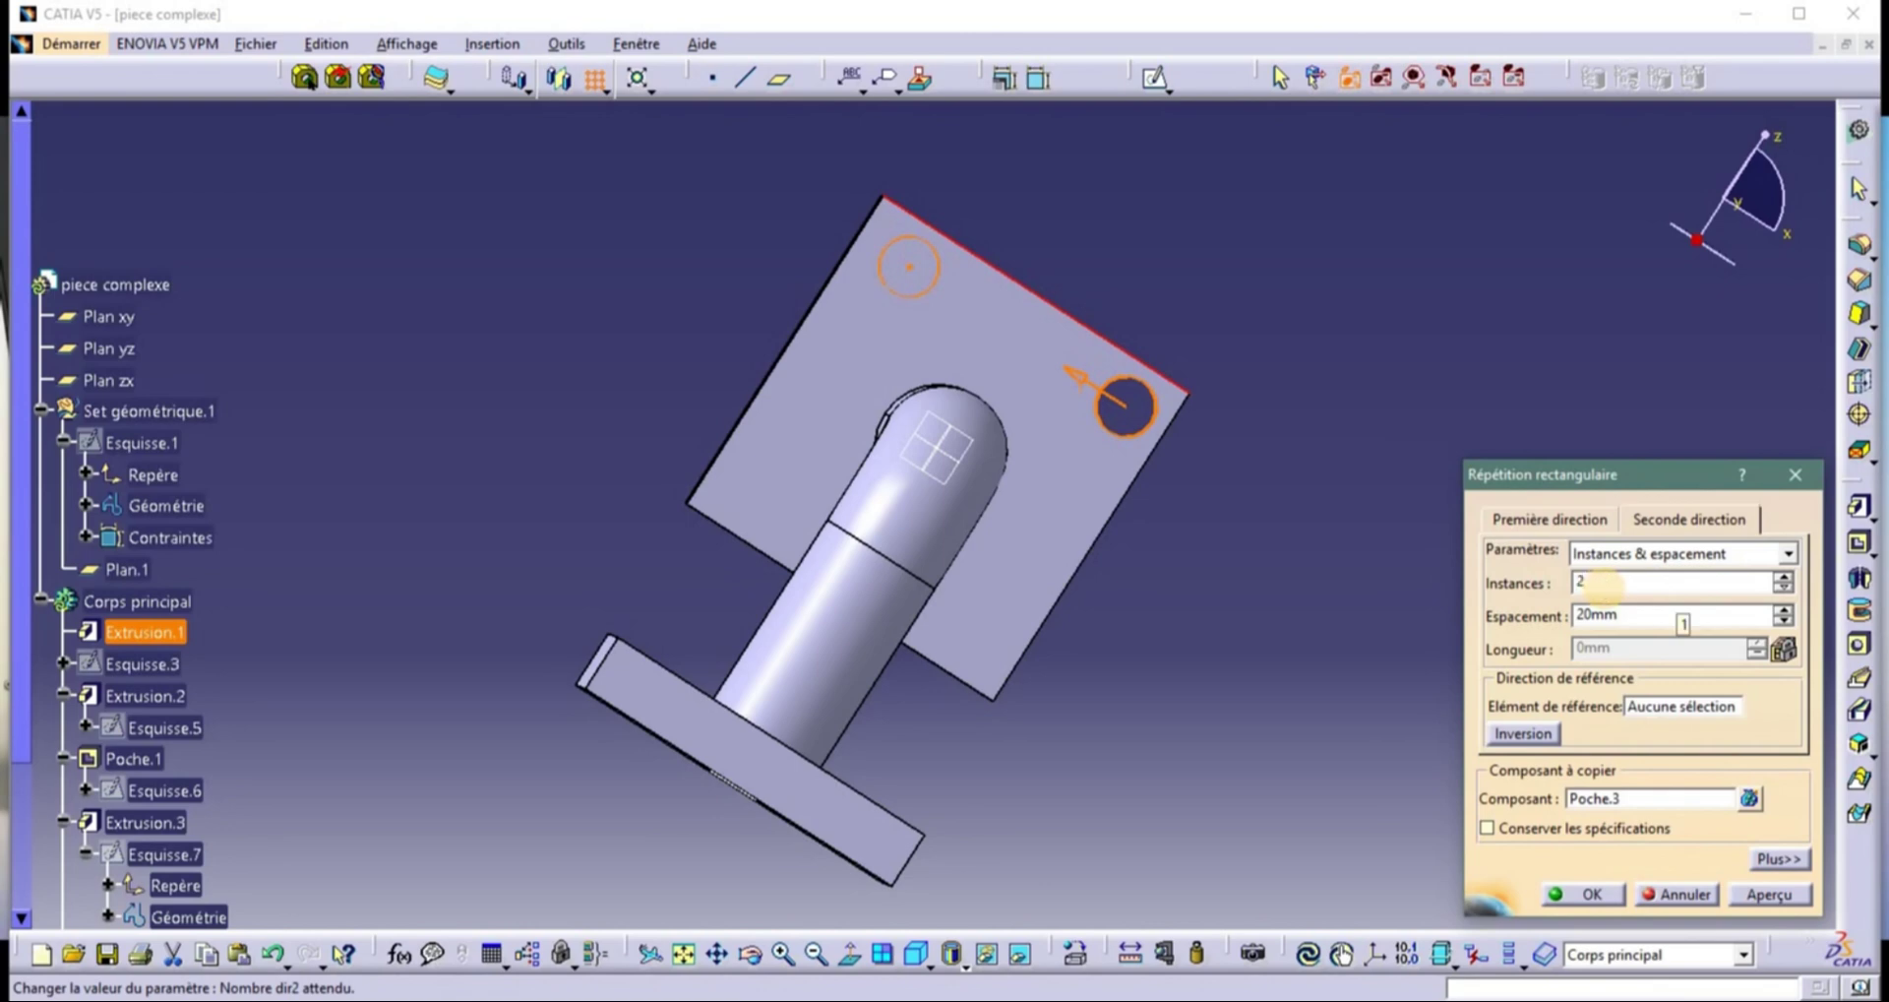
{"action": "double_click", "coordinate": [1614, 616]}
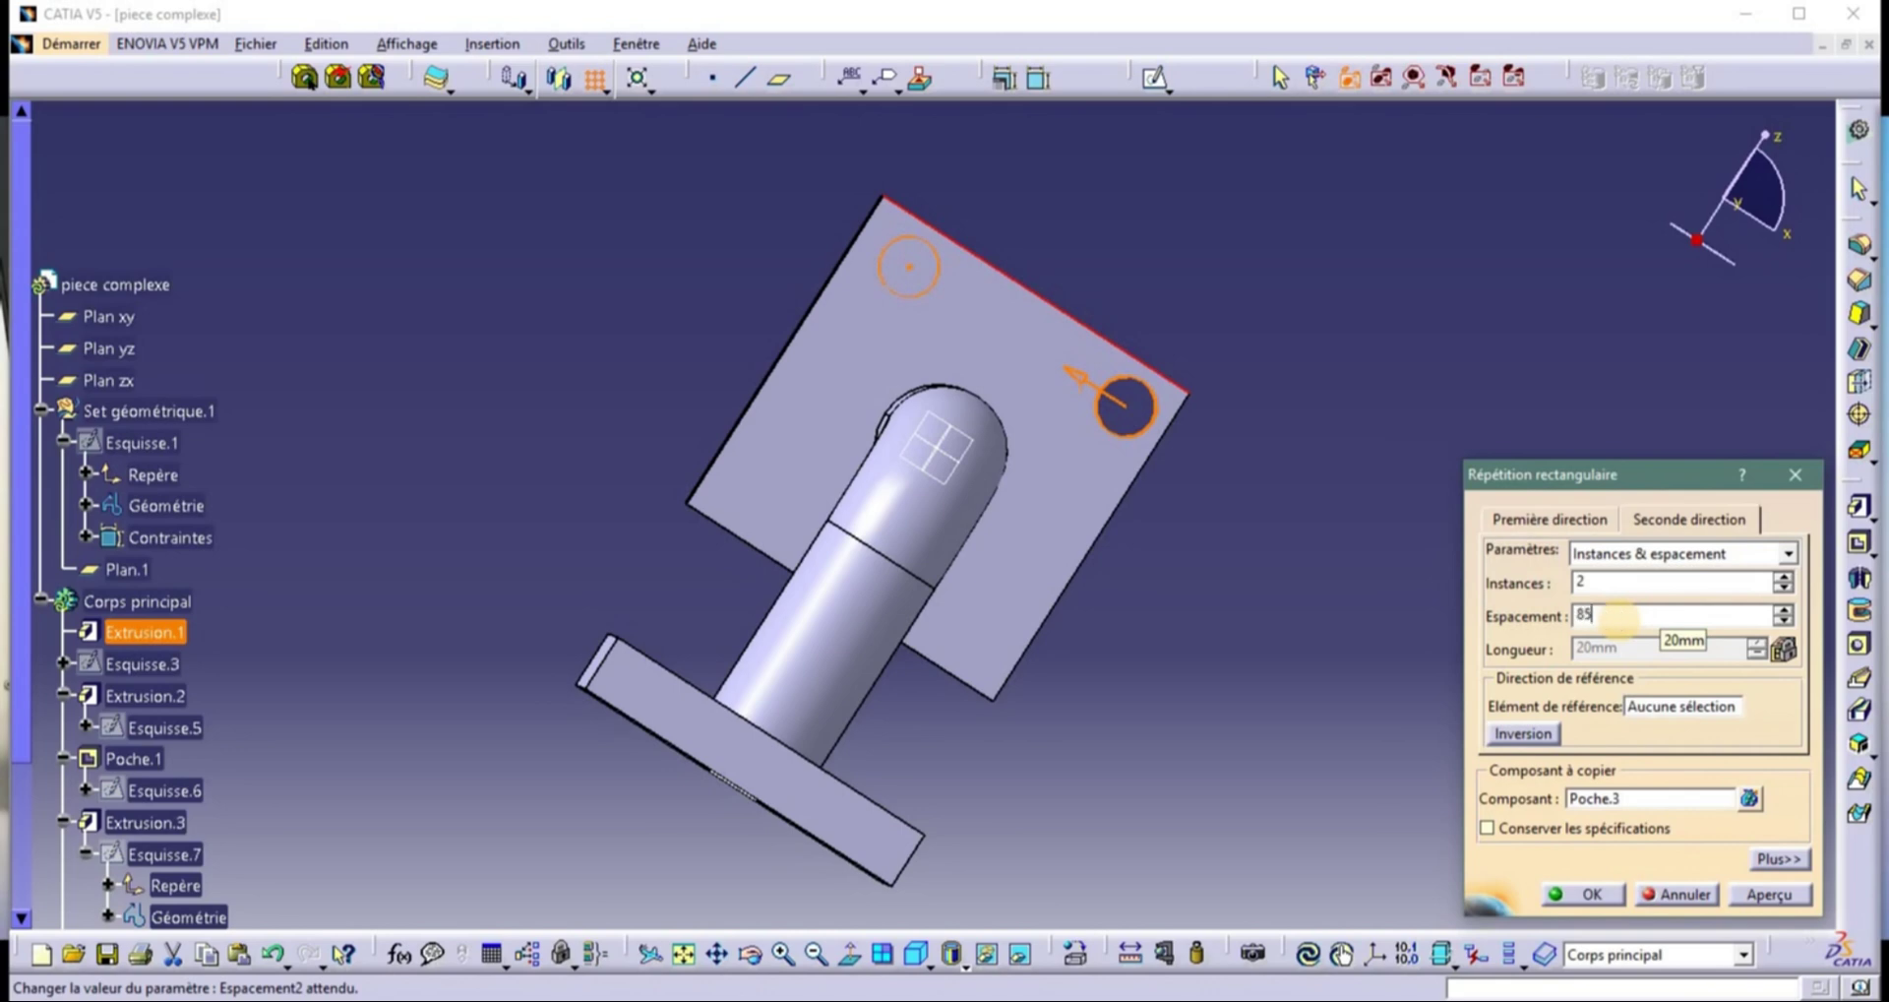
{"action": "left_click", "coordinate": [1645, 584]}
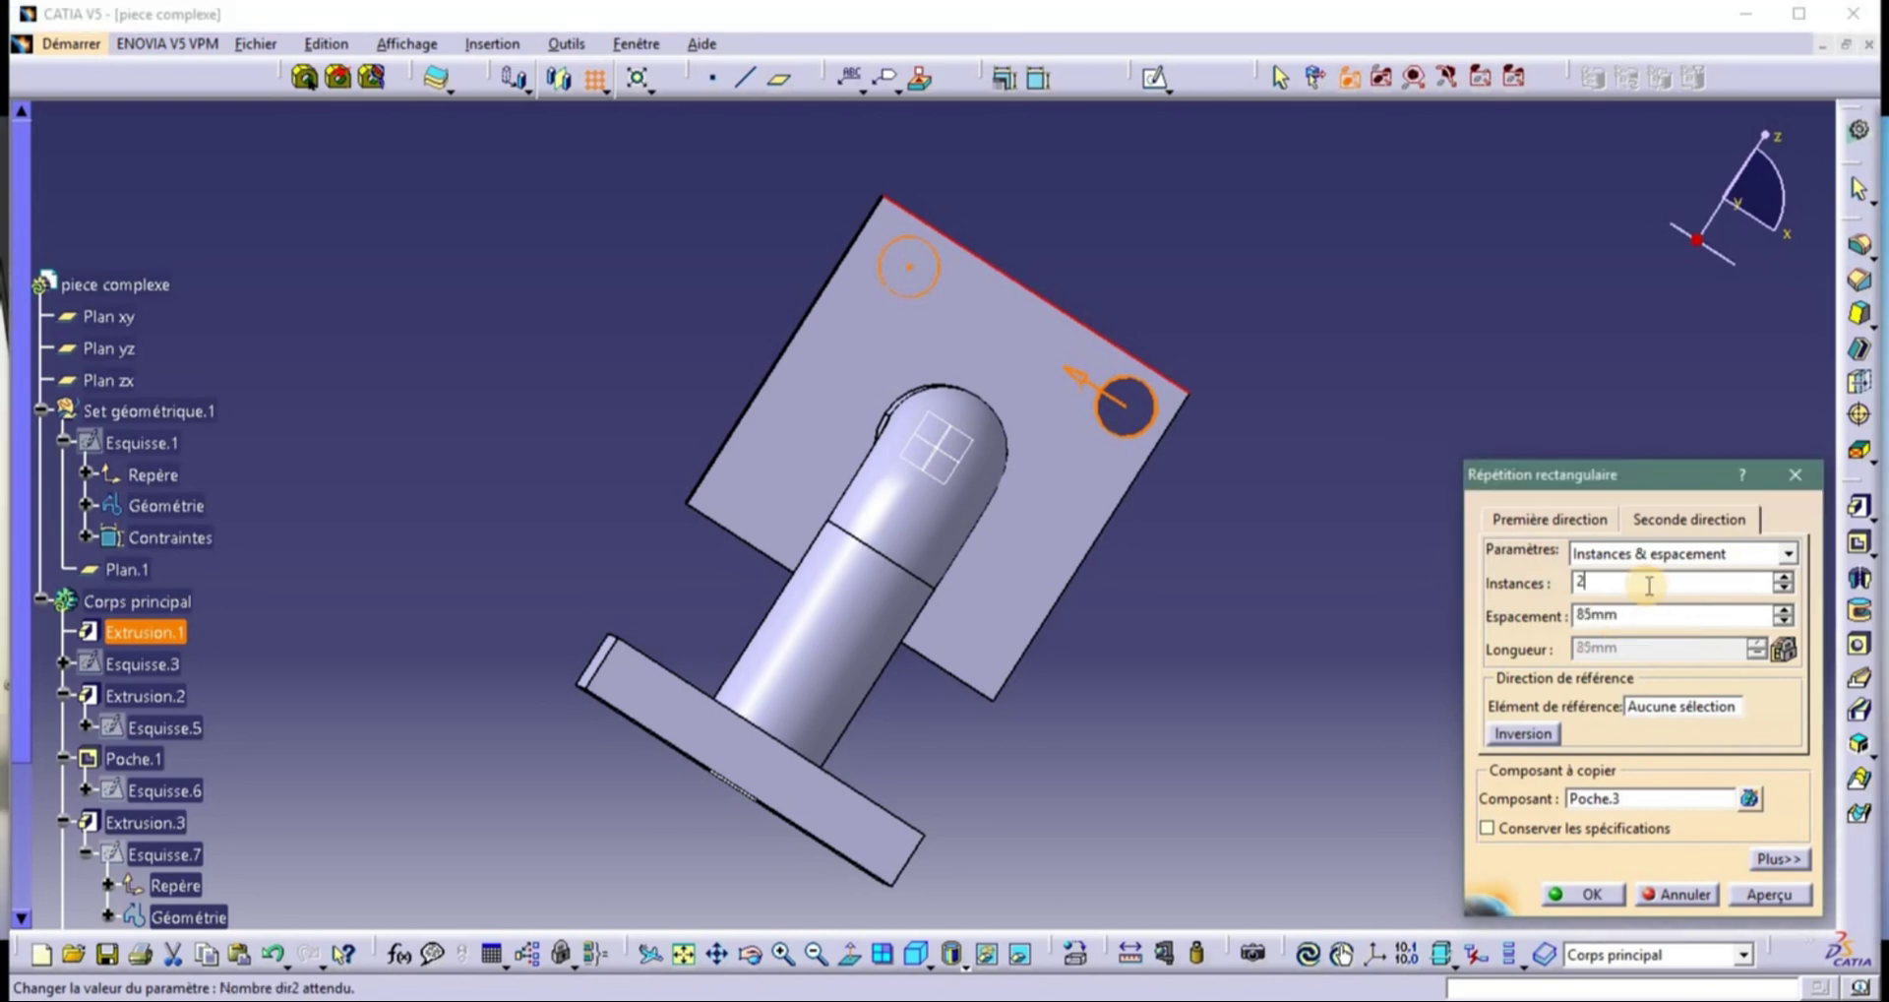
Use the plate's adjacent perpendicular edge as the second direction's reference and apply the pattern to create the corner holes.
{"action": "left_click", "coordinate": [1657, 708]}
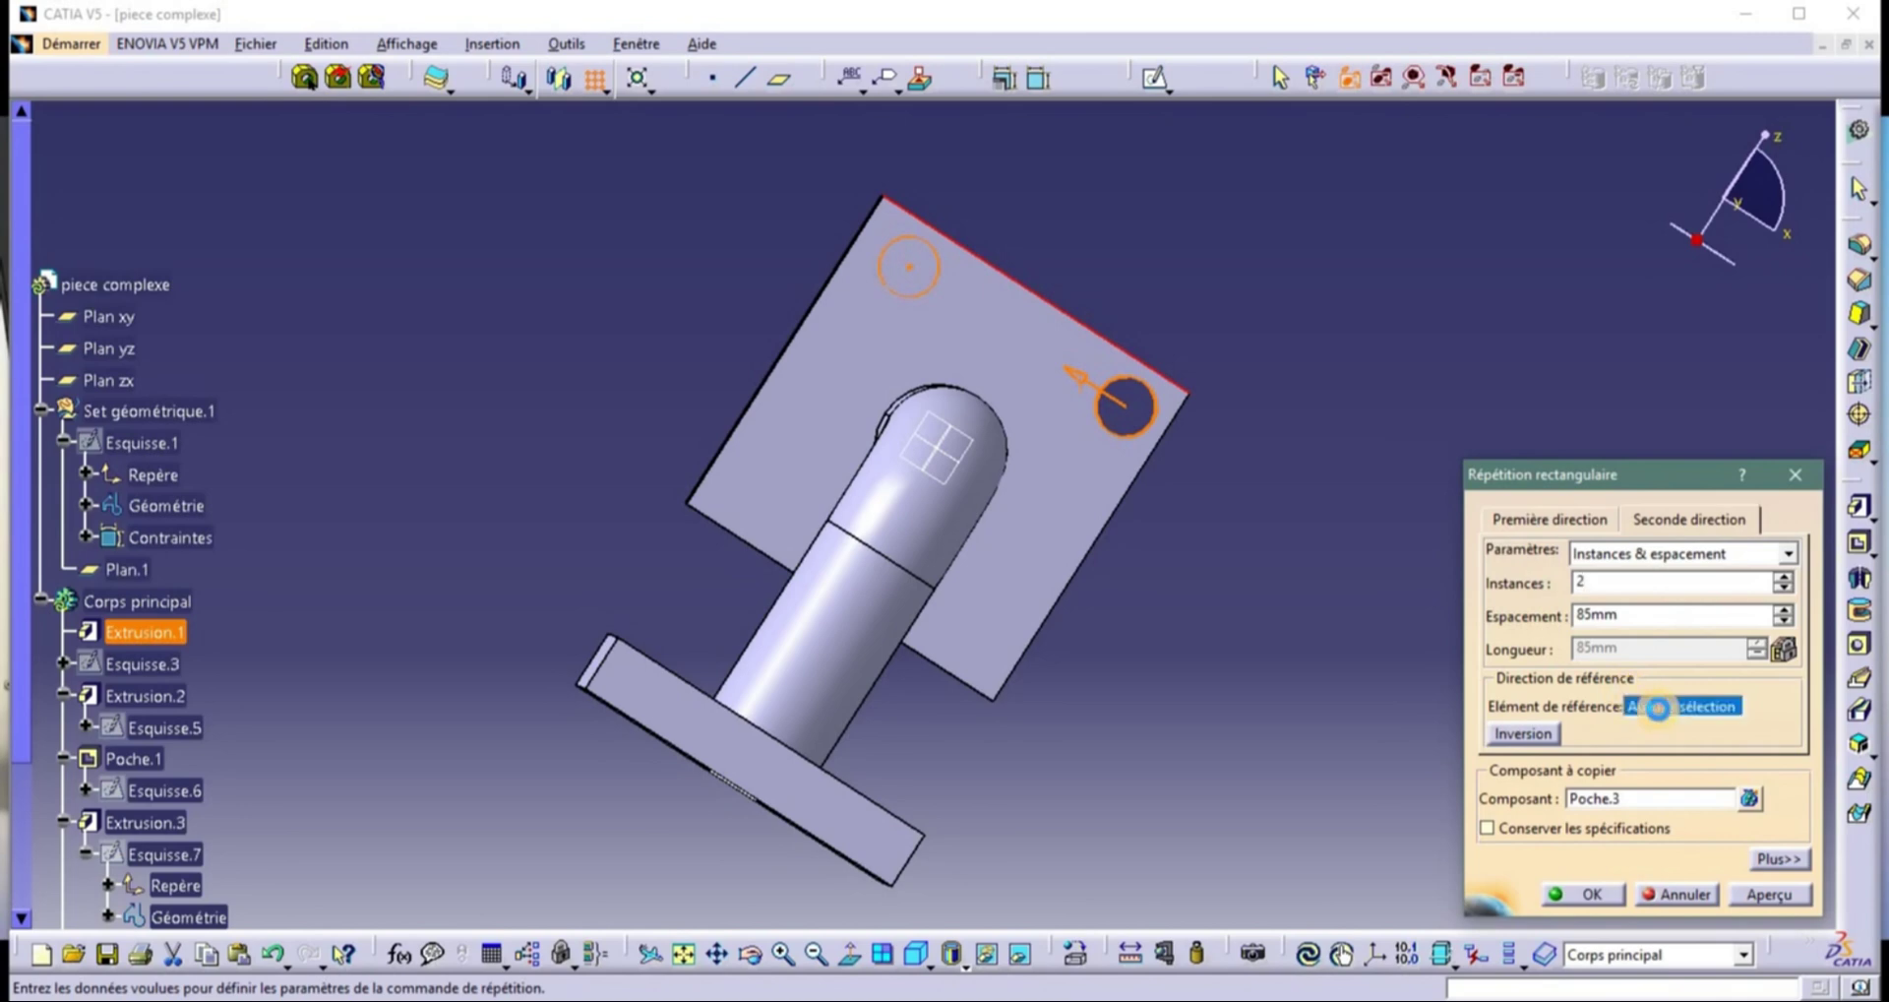
{"action": "left_click", "coordinate": [1092, 544]}
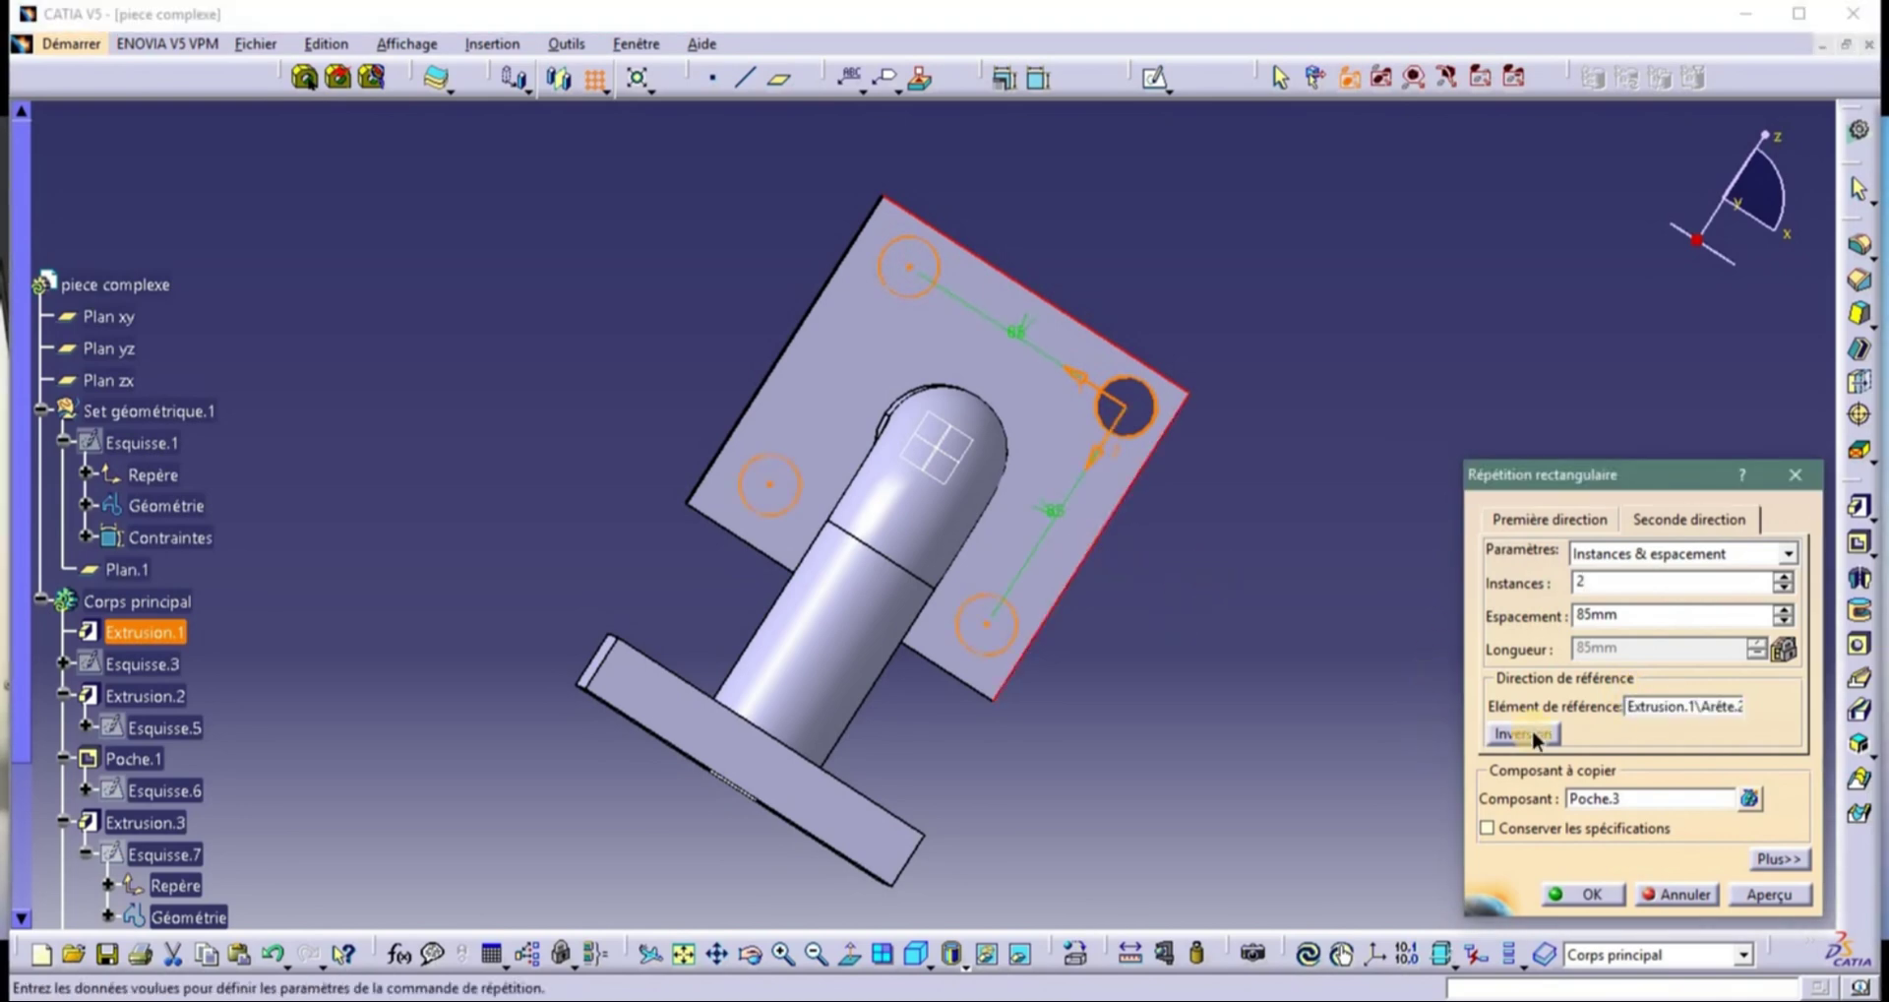
{"action": "middle_click_drag", "start_coordinate": [1152, 305], "coordinate": [1108, 622]}
{"action": "middle_click_drag", "start_coordinate": [1119, 597], "coordinate": [1139, 519]}
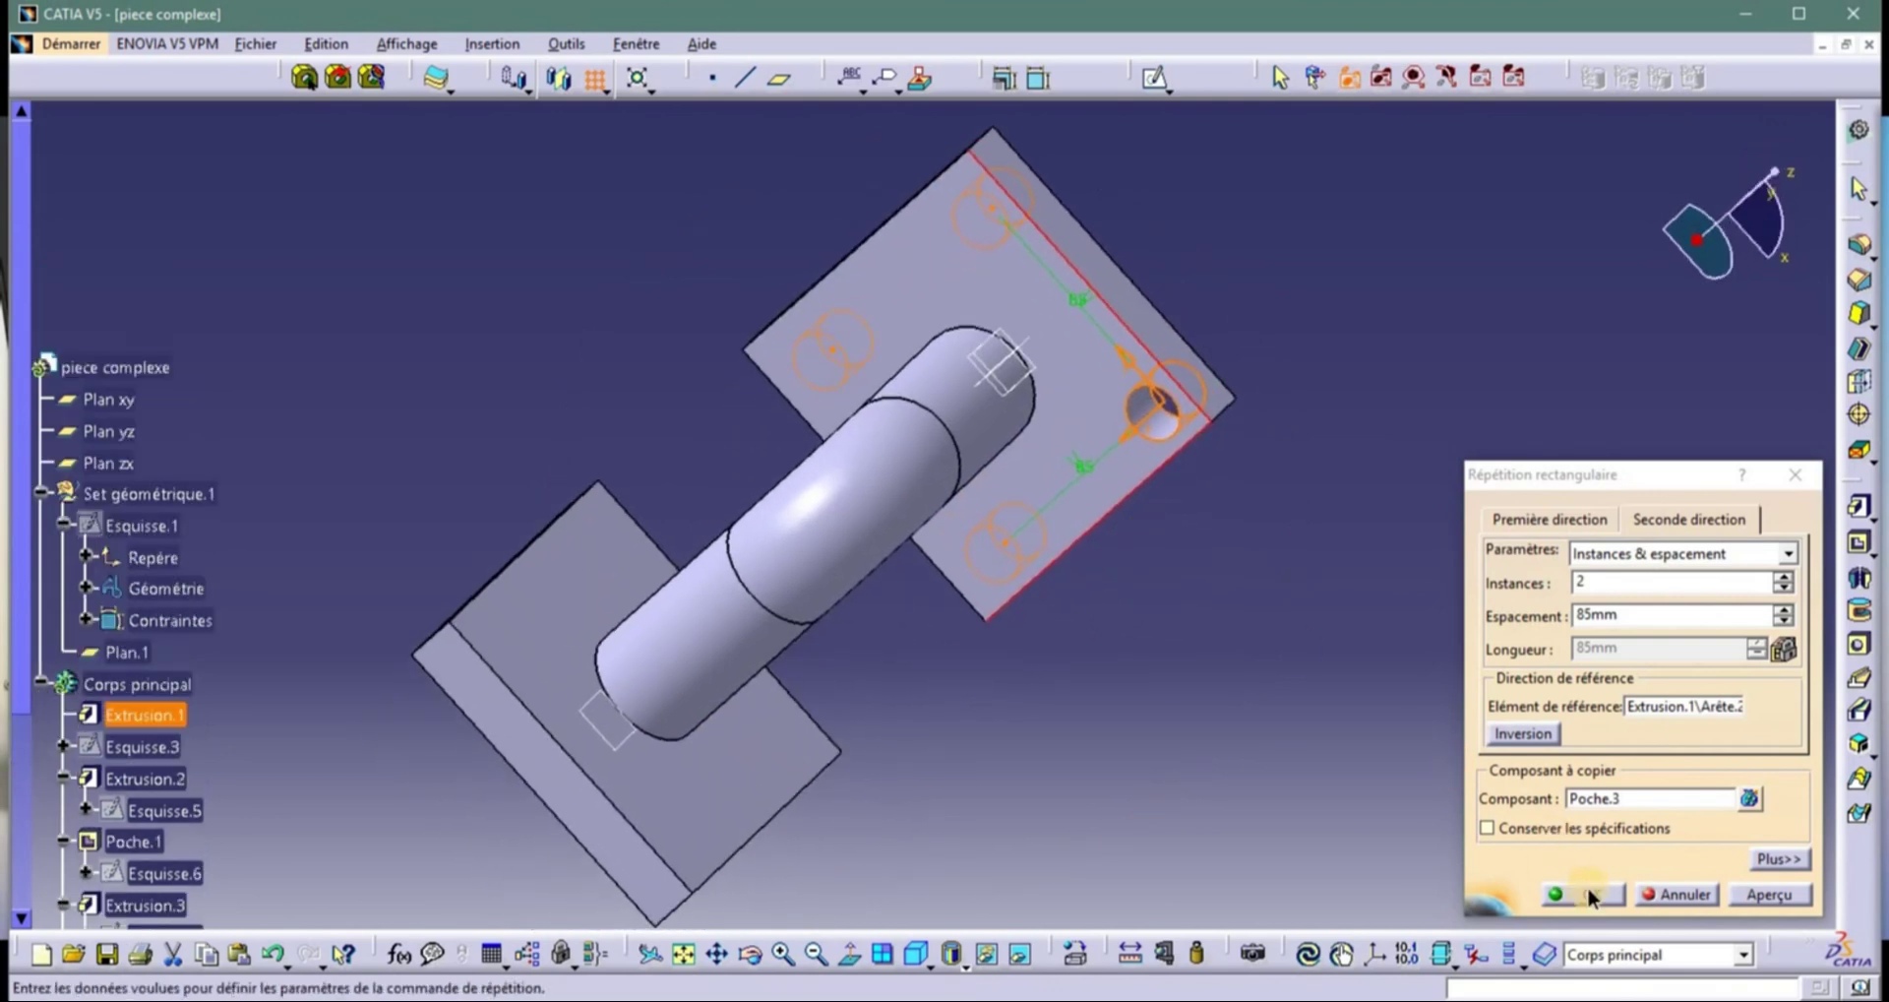
{"action": "left_click", "coordinate": [1253, 571]}
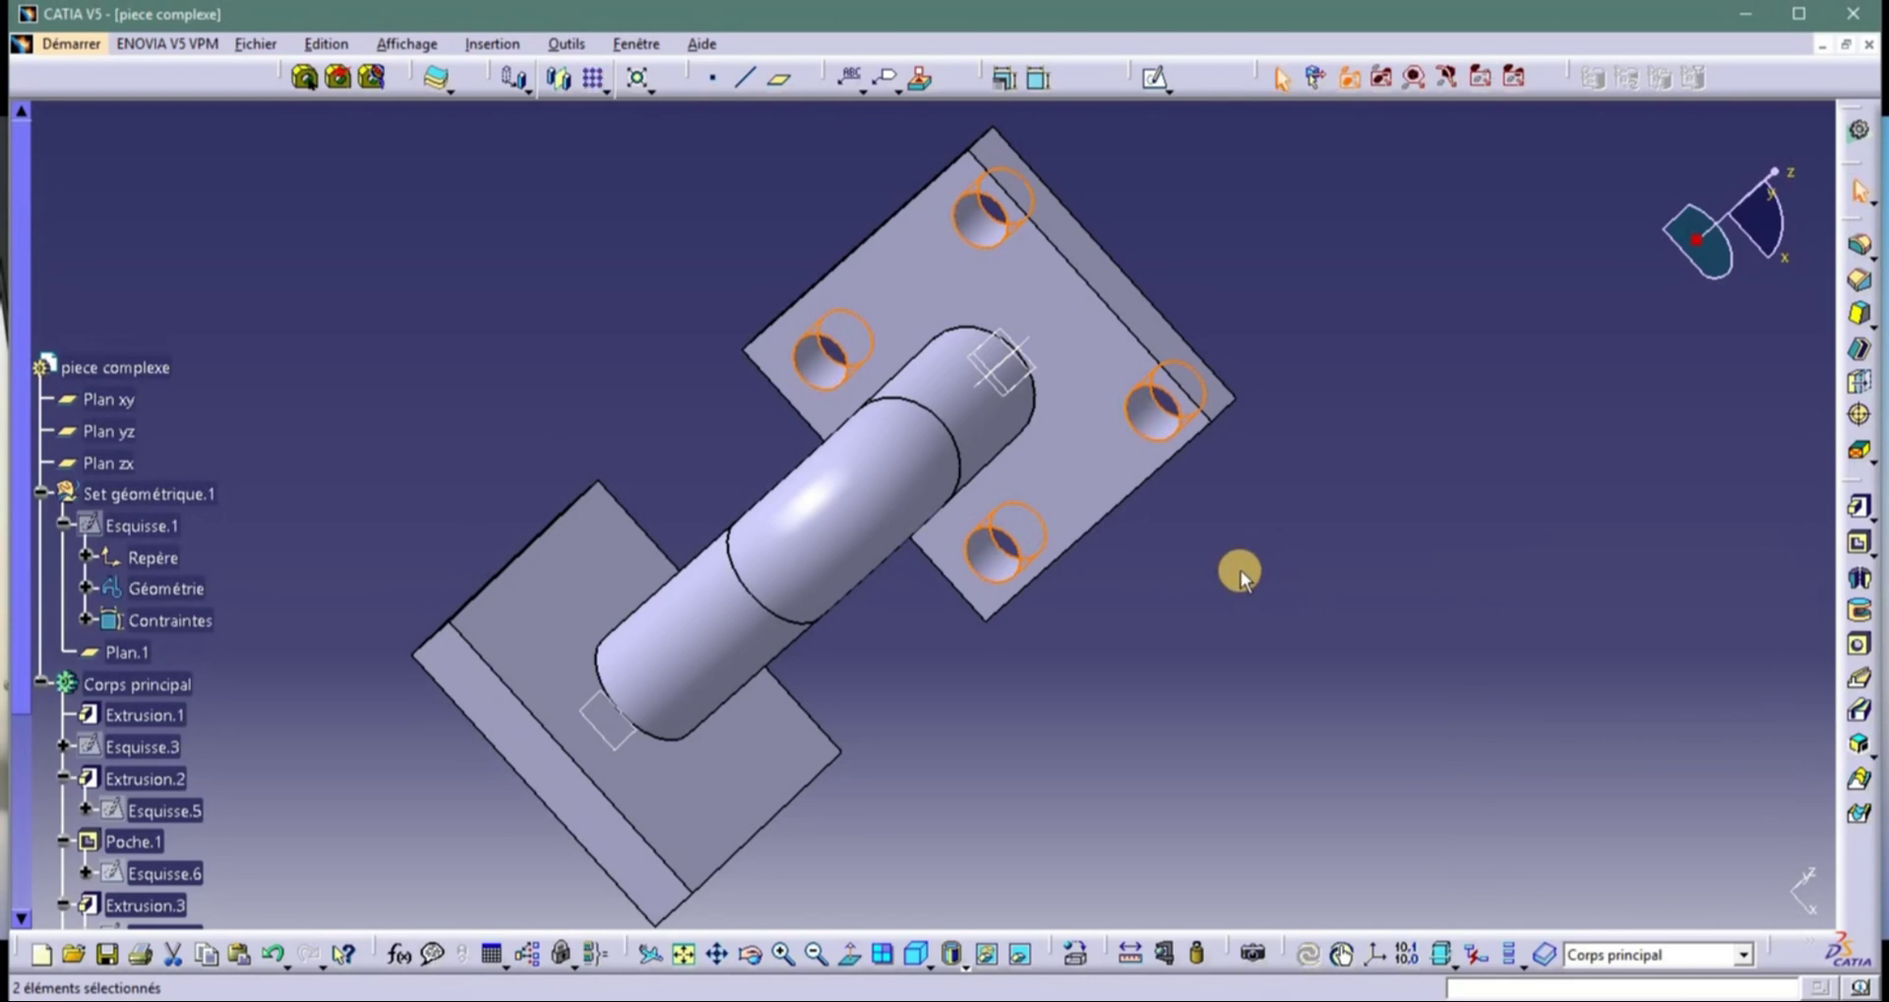
Open a sketch on the tube-side face of the other plate, the one without corner holes.
{"action": "middle_click_drag", "start_coordinate": [580, 433], "coordinate": [623, 561]}
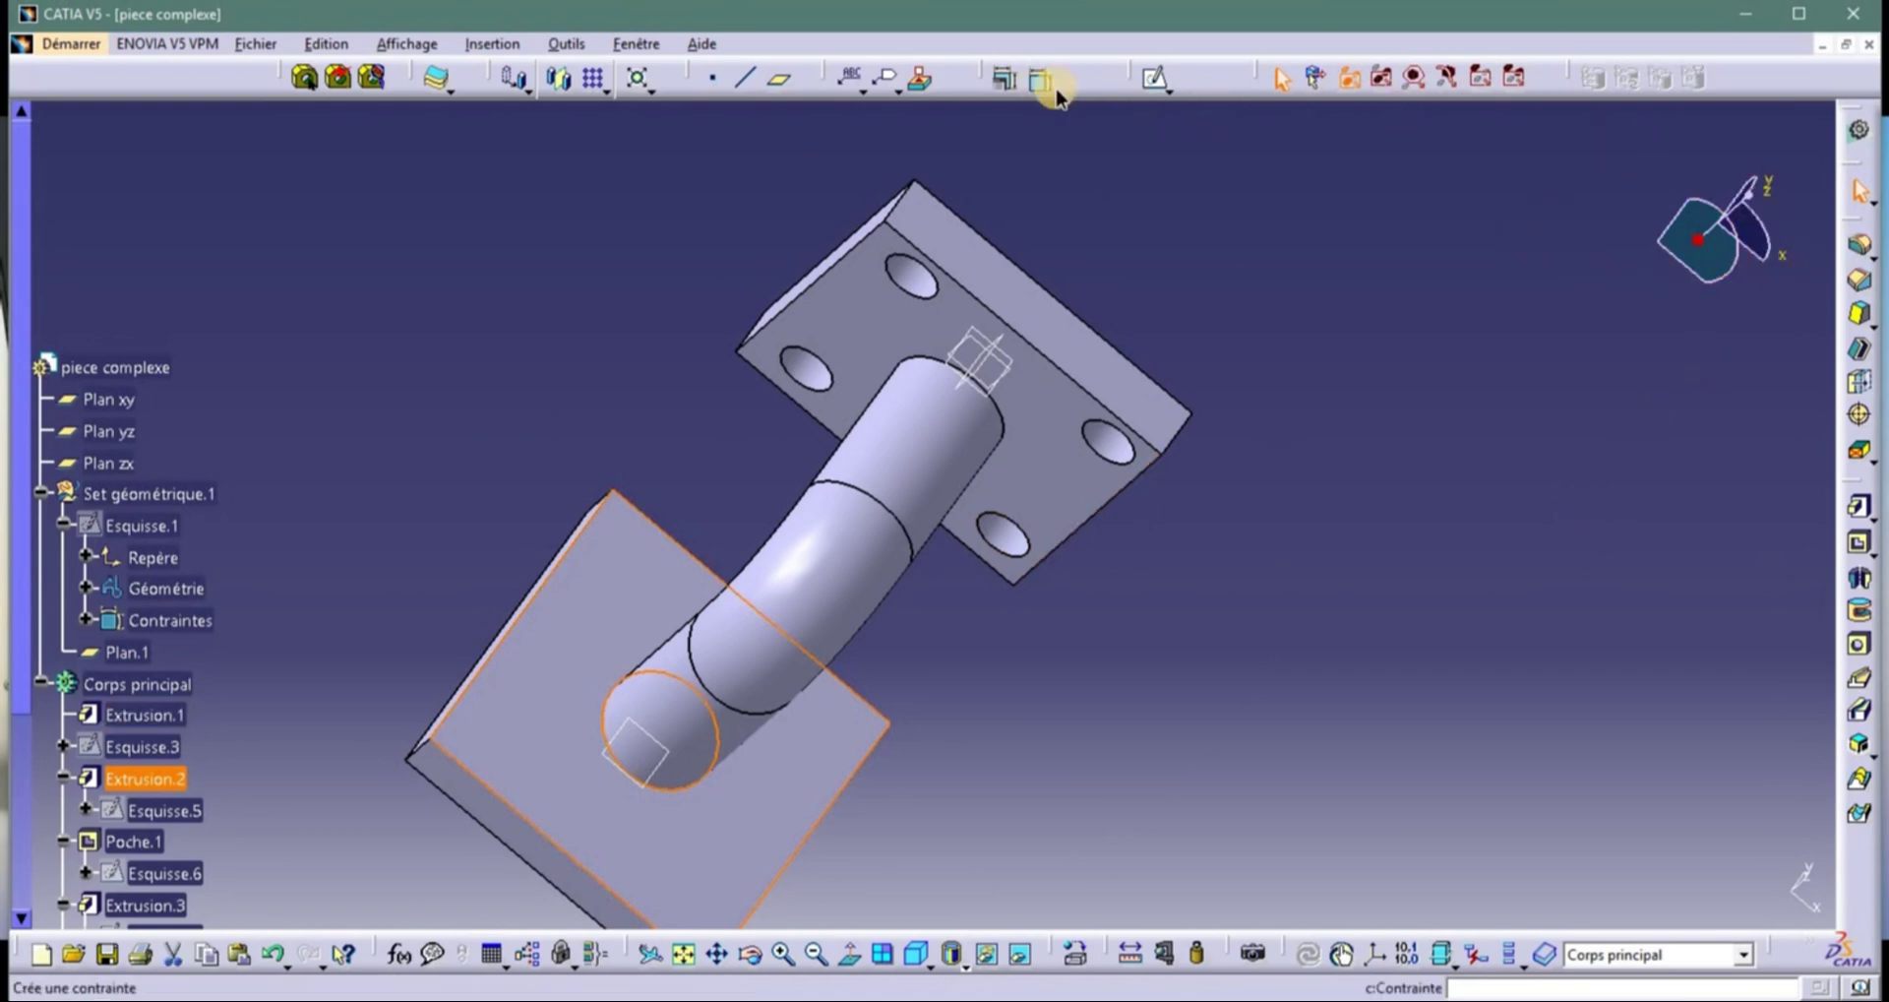
{"action": "left_click", "coordinate": [1154, 79]}
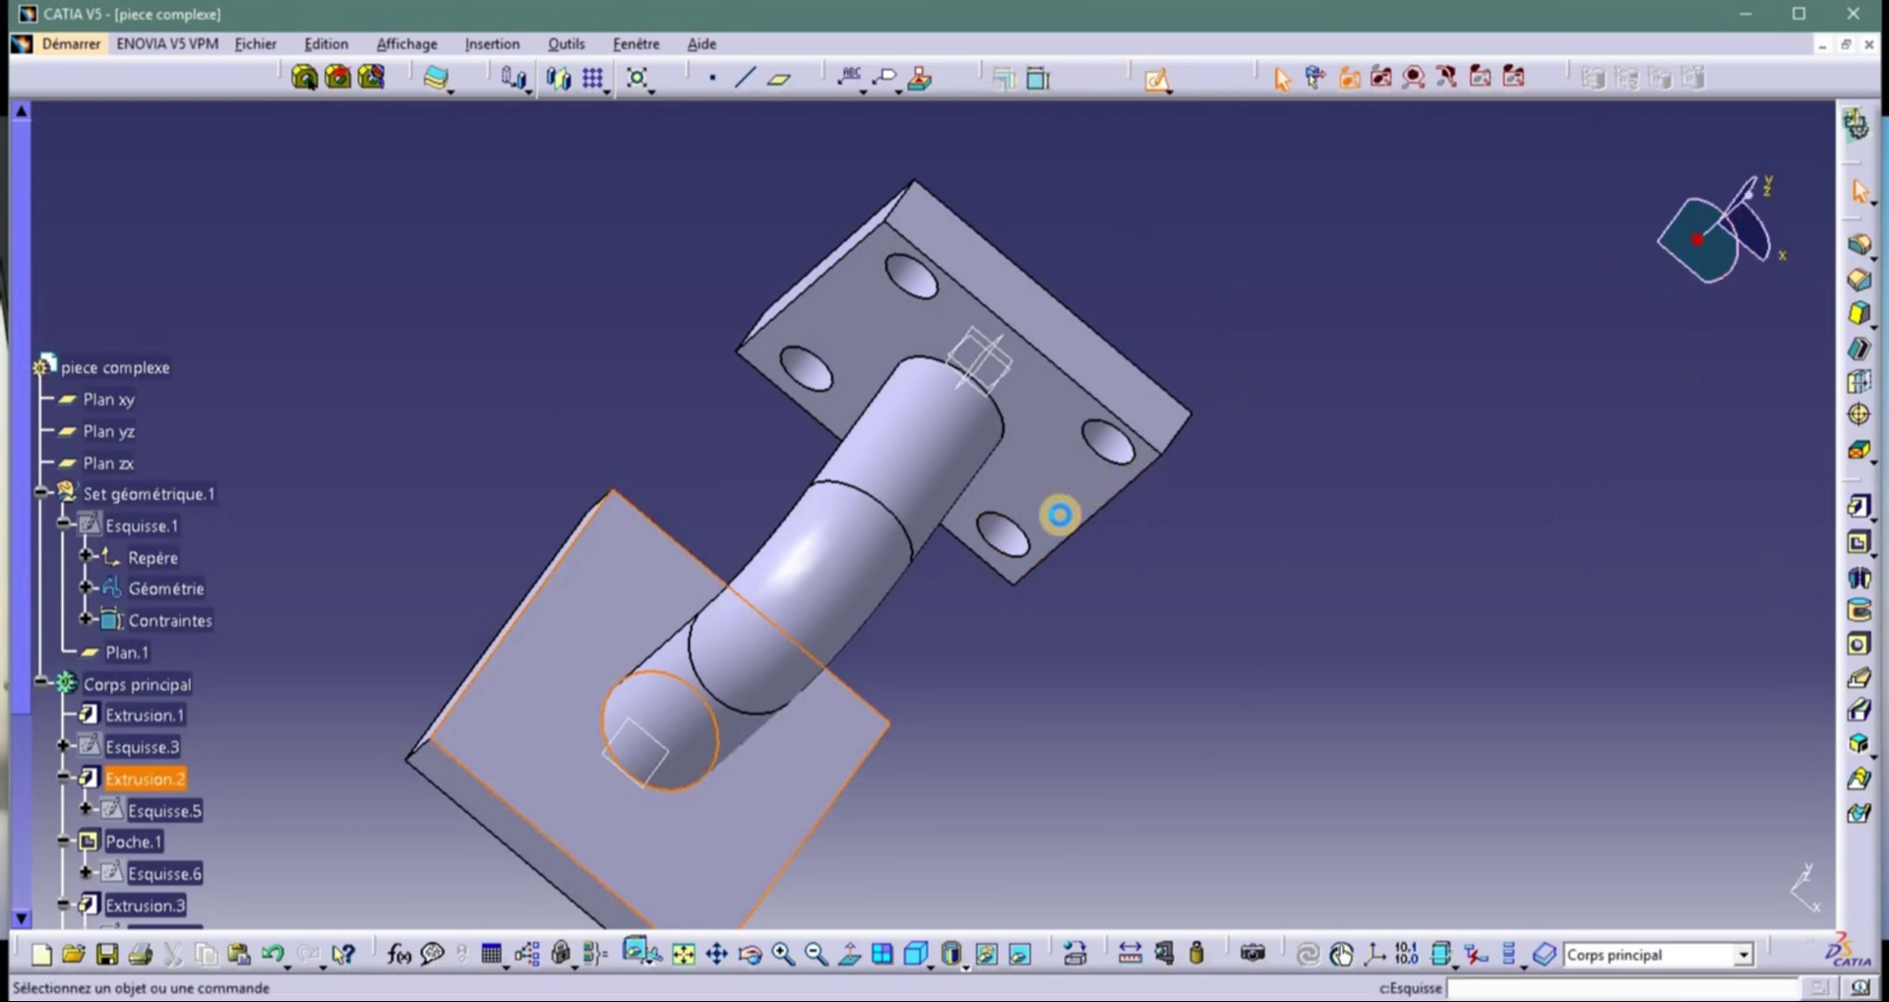
{"action": "left_click", "coordinate": [1057, 516]}
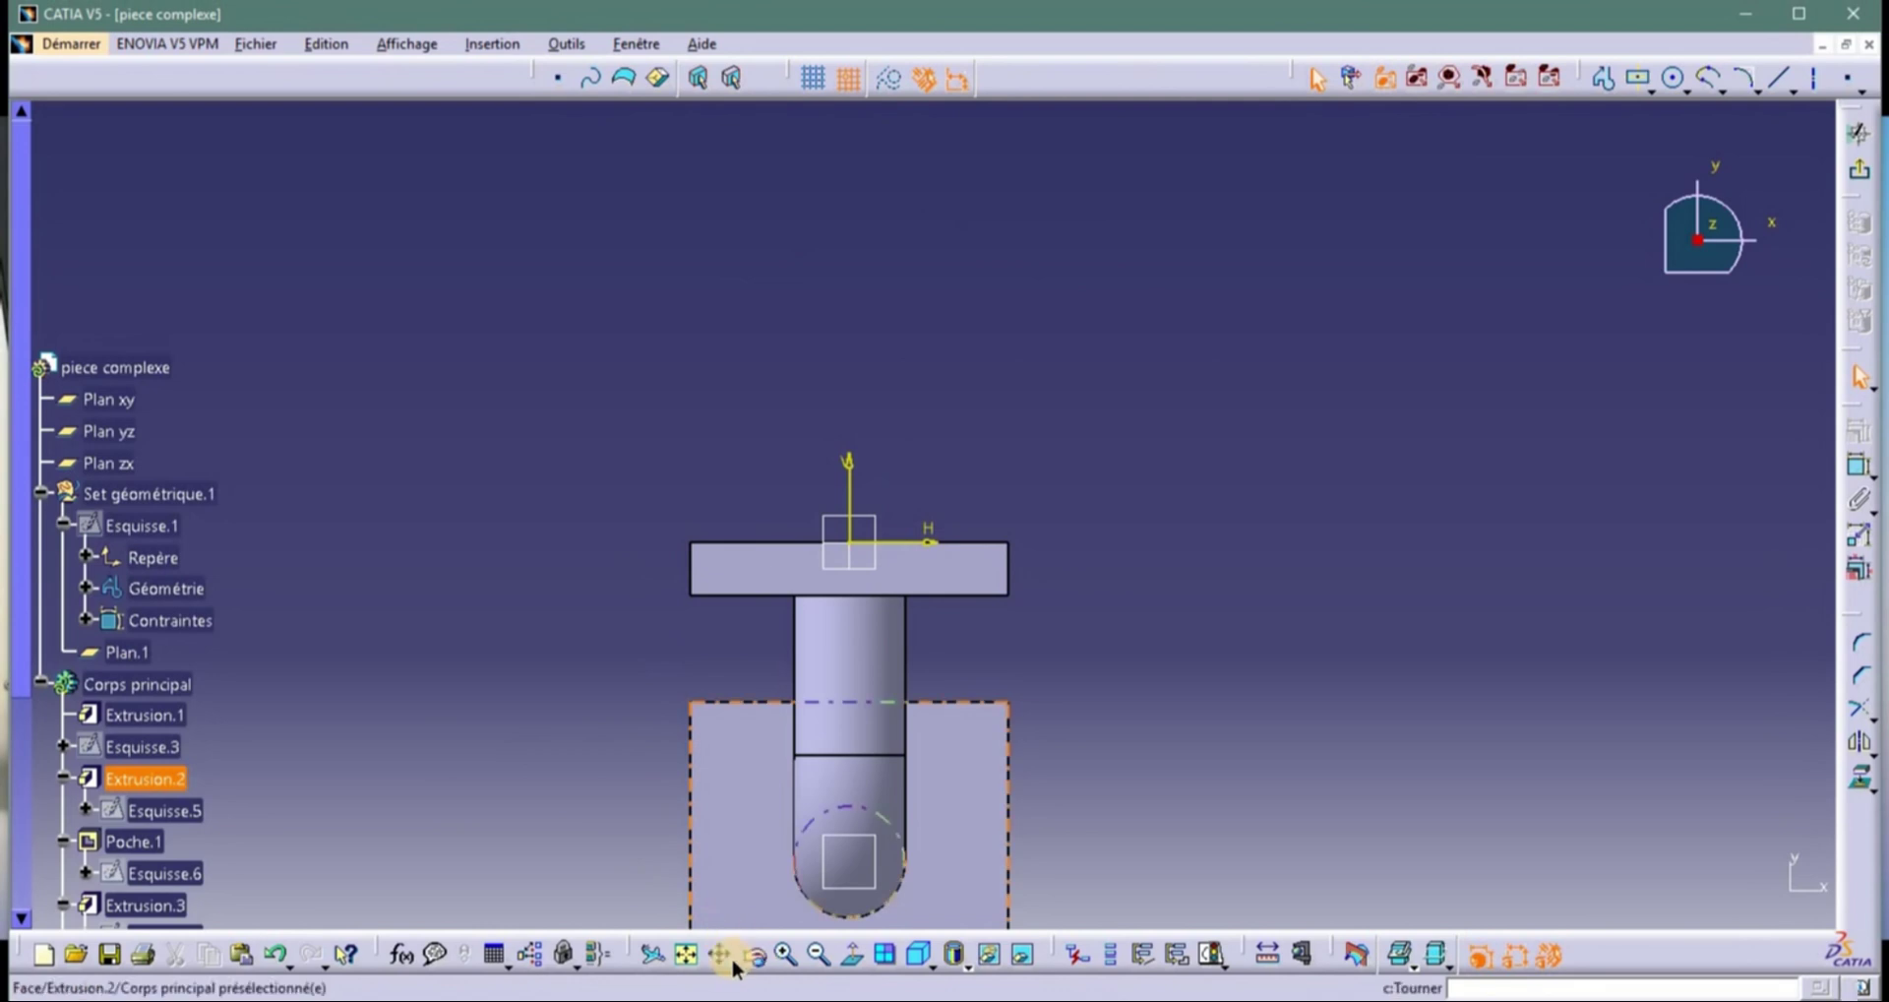
{"action": "left_click", "coordinate": [720, 953]}
{"action": "left_click_drag", "start_coordinate": [787, 918], "coordinate": [829, 790]}
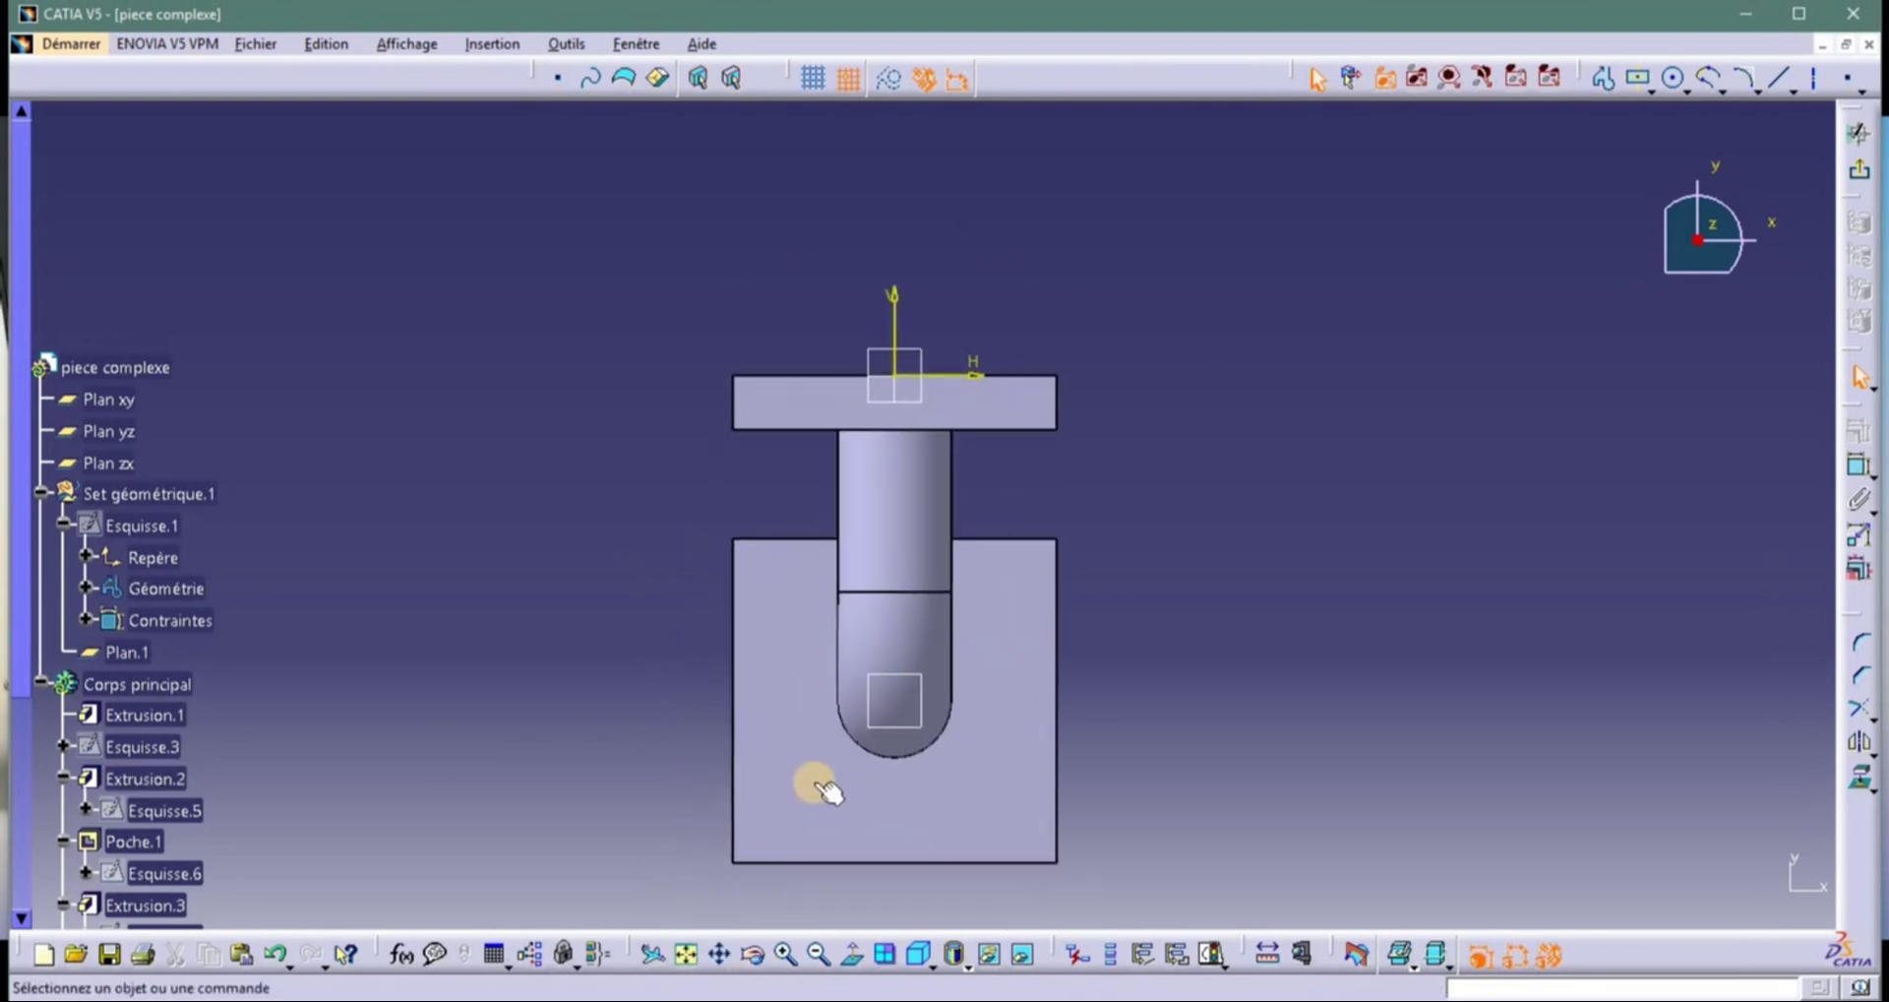
{"action": "left_click", "coordinate": [785, 954]}
Draw a circle near the lower right corner of the plate face and set its radius to 10 mm.
{"action": "left_click", "coordinate": [1682, 83]}
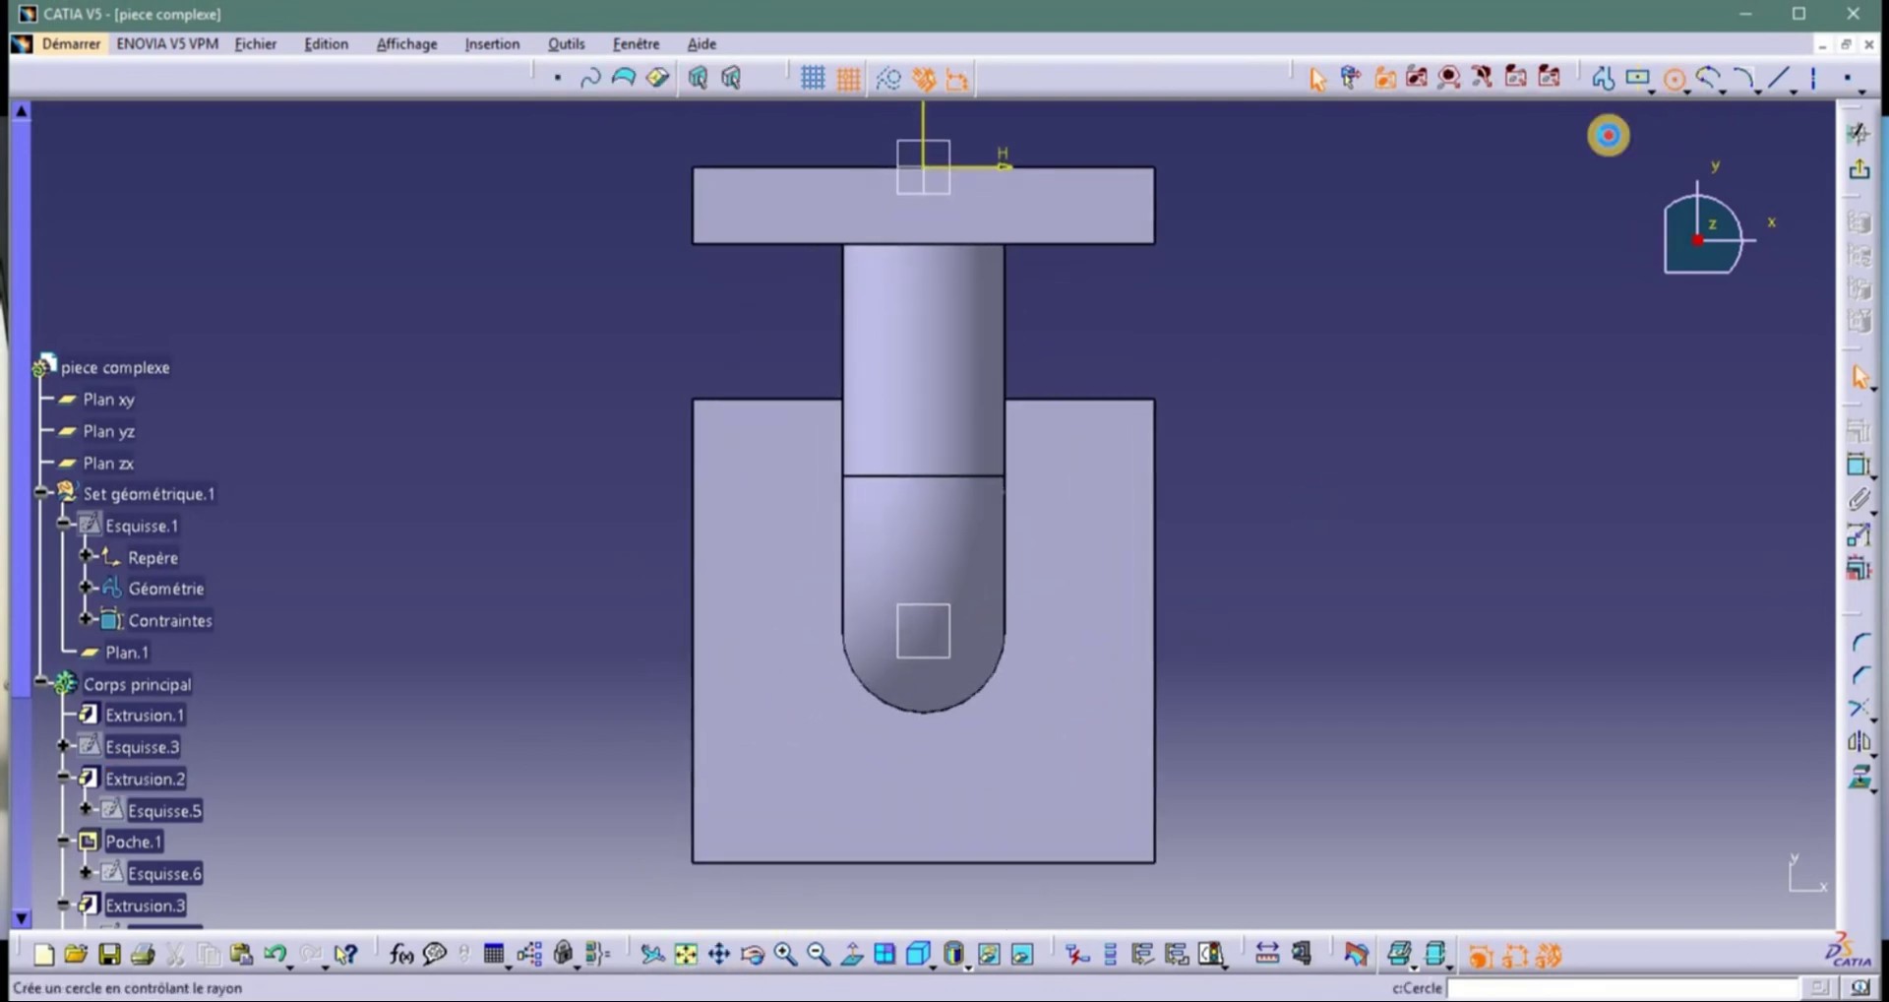
{"action": "left_click", "coordinate": [1115, 826]}
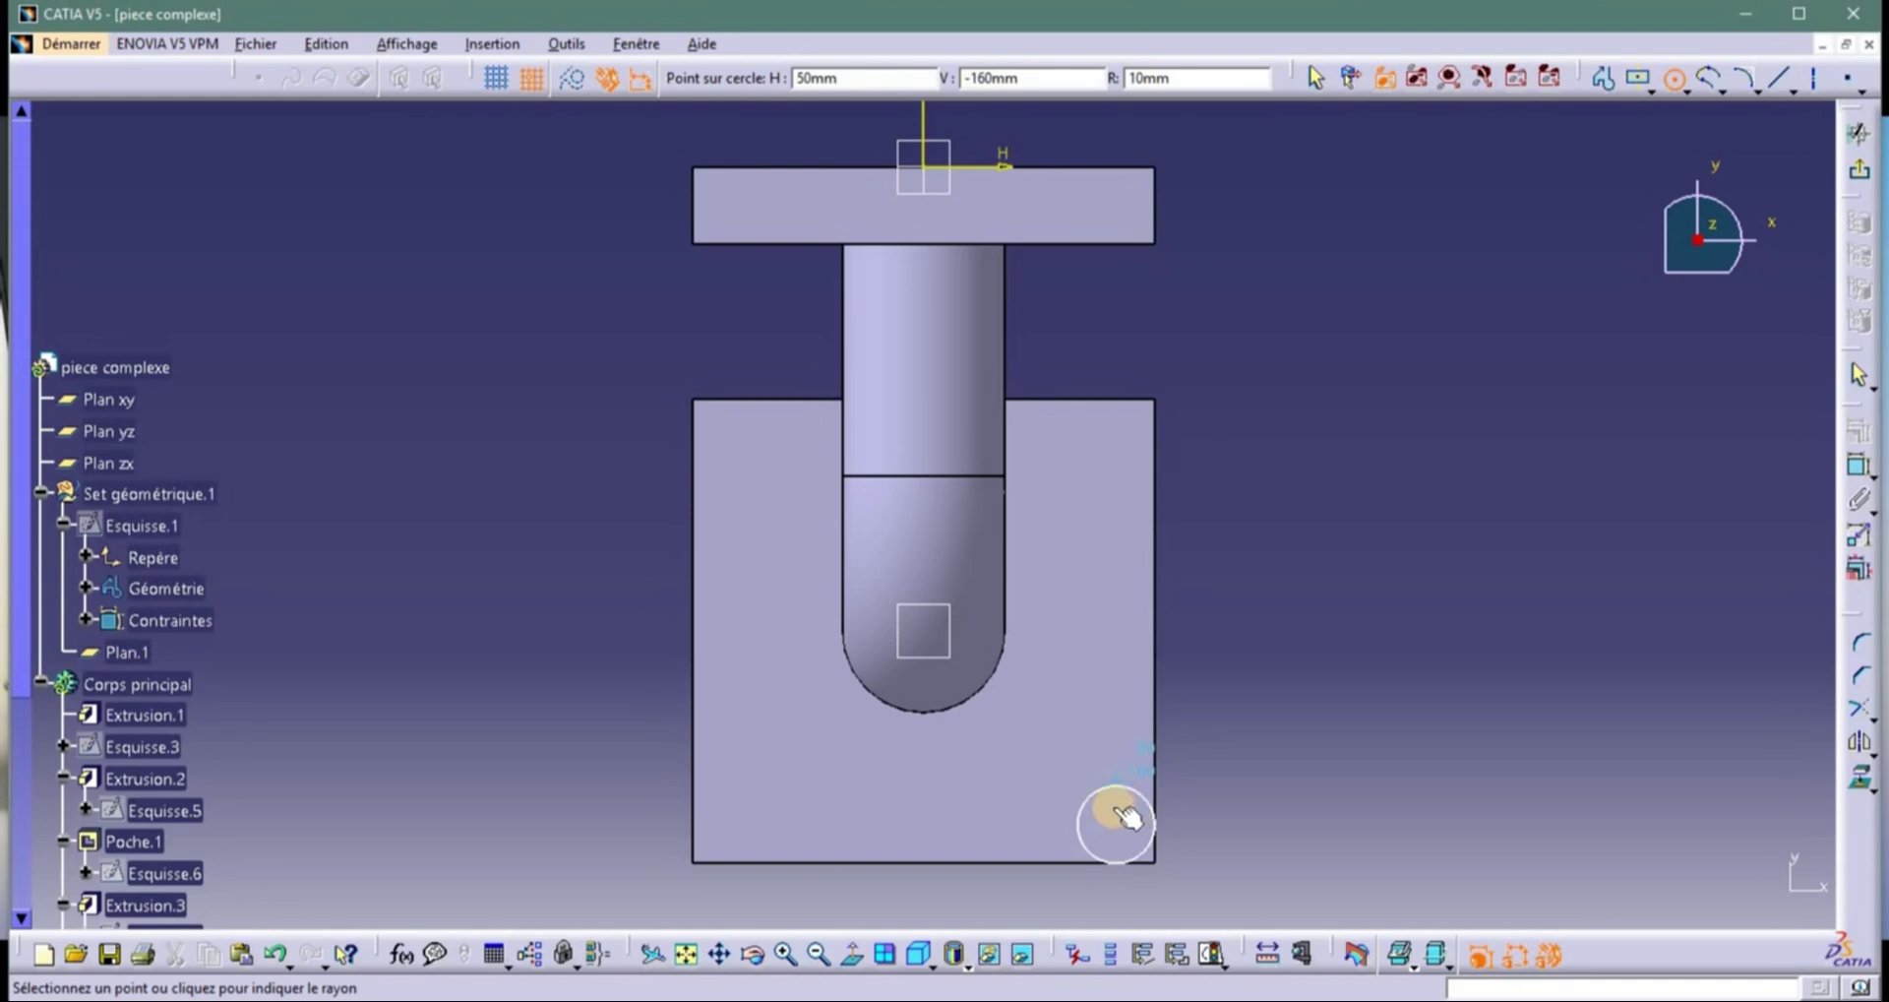
{"action": "left_click", "coordinate": [1166, 790]}
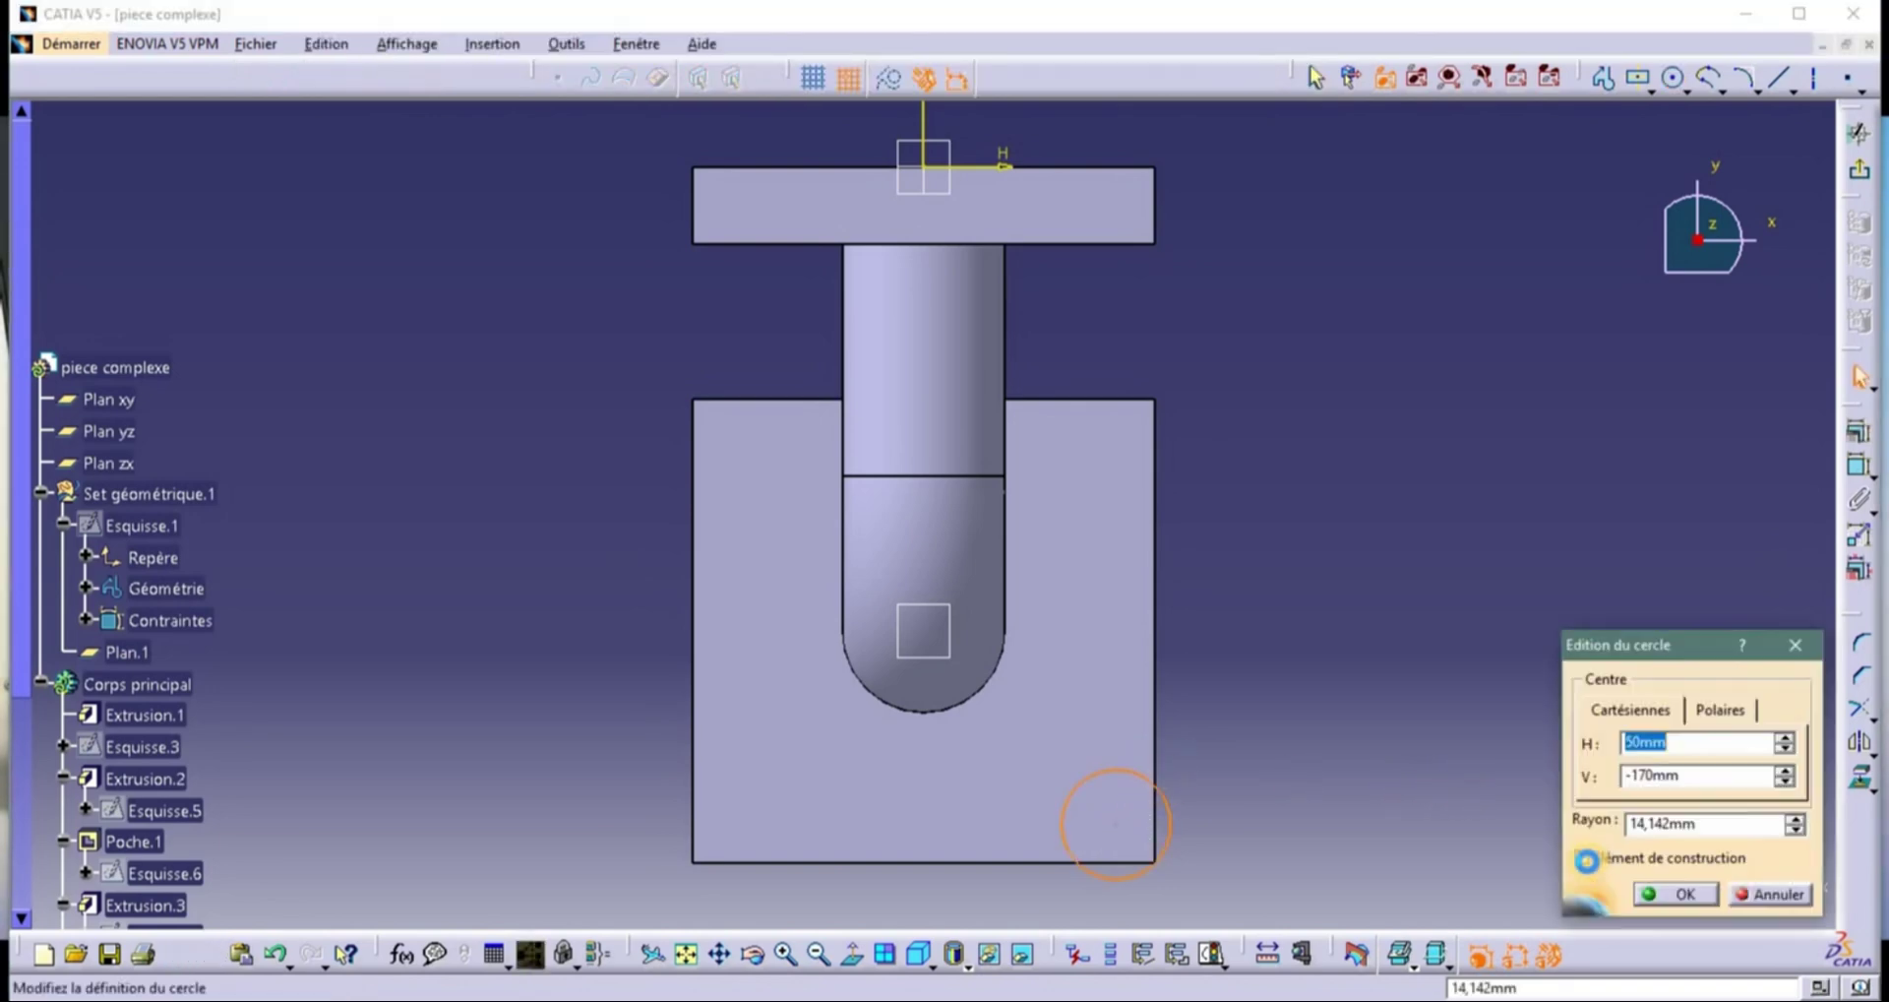
{"action": "left_click", "coordinate": [1675, 824]}
{"action": "type", "text": "10"}
{"action": "key", "text": "Return"}
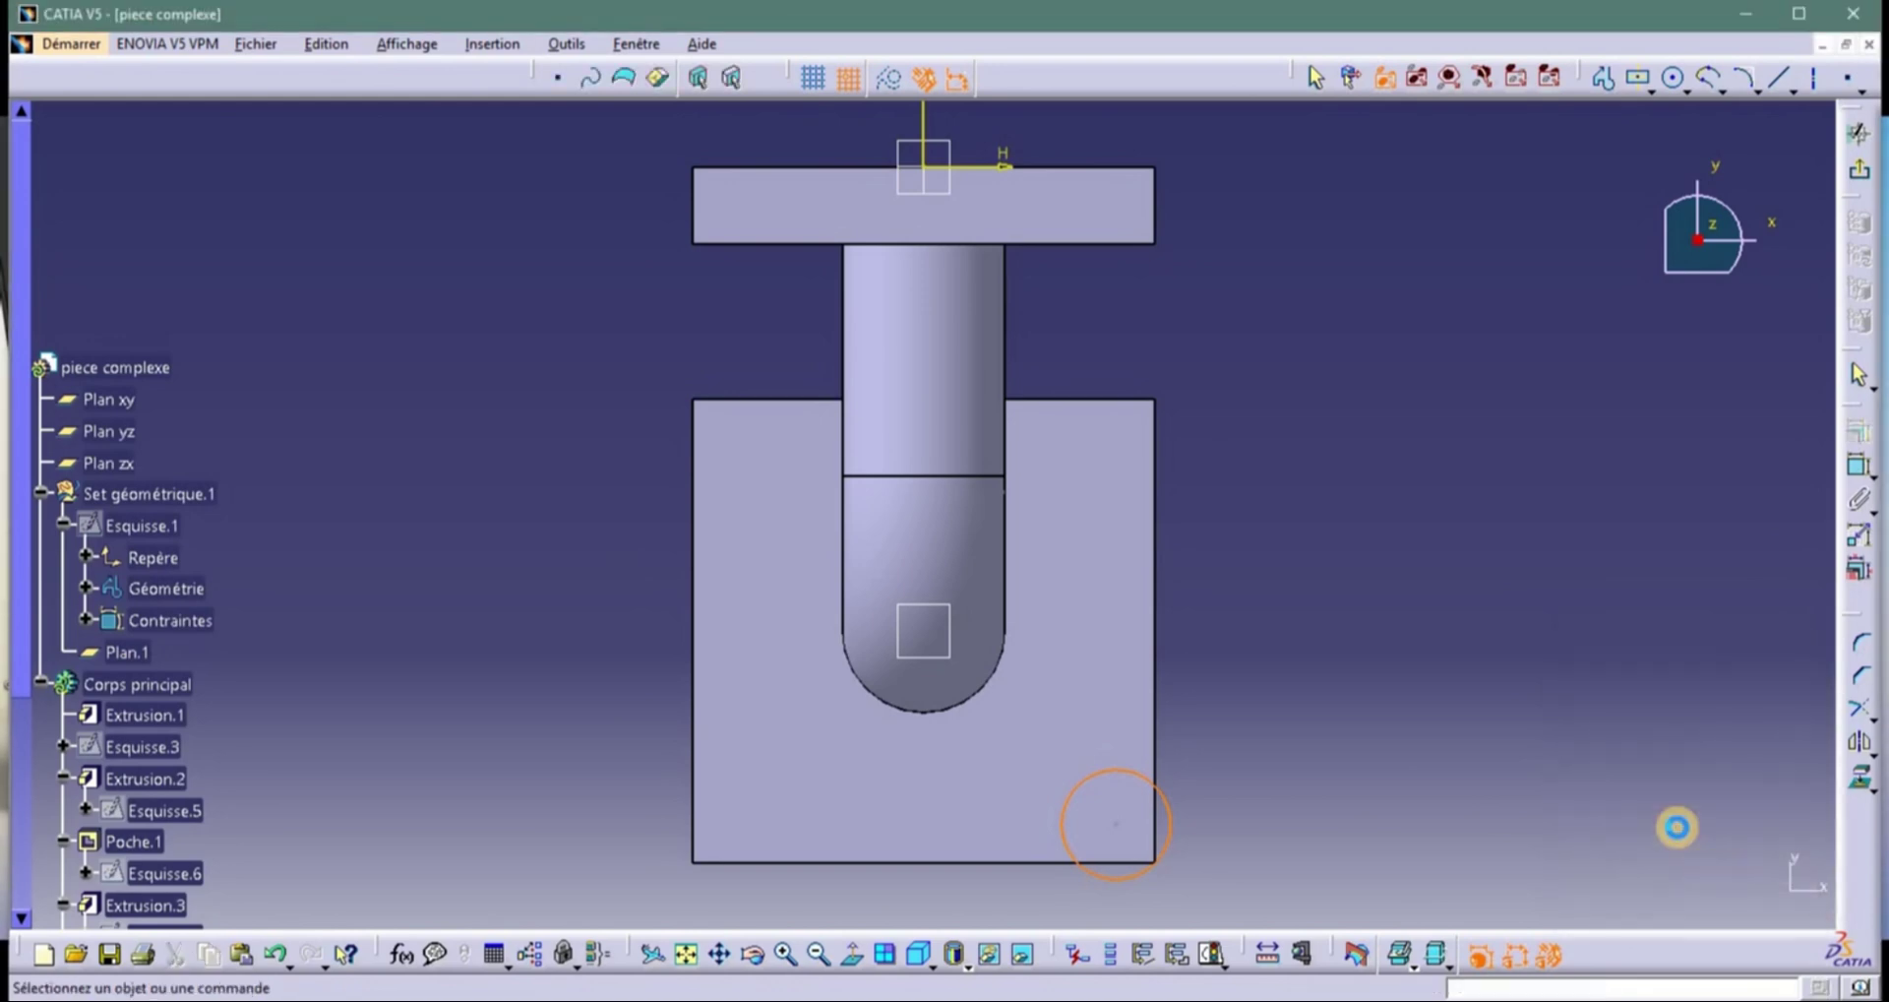
Constrain the circle's centre to a distance of 15 mm from the plate's right edge.
{"action": "left_click", "coordinate": [1116, 824]}
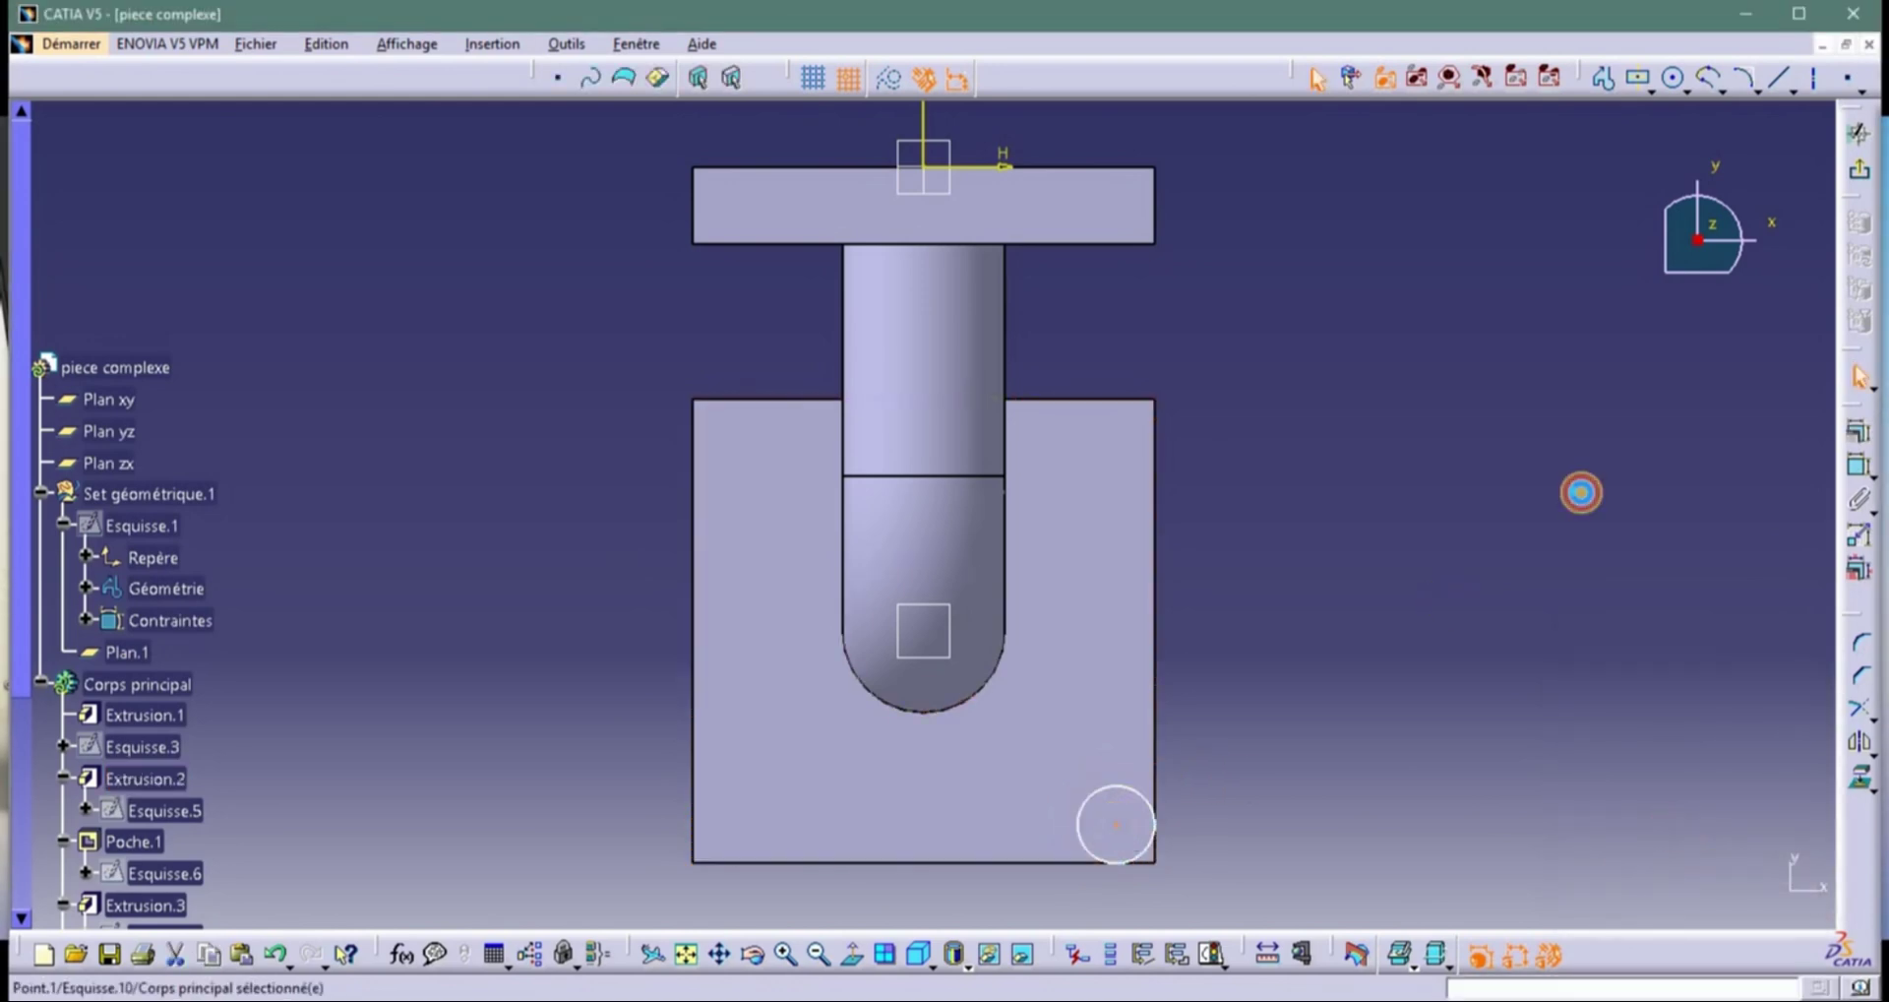
{"action": "left_click", "coordinate": [1858, 464]}
{"action": "left_click", "coordinate": [1157, 738]}
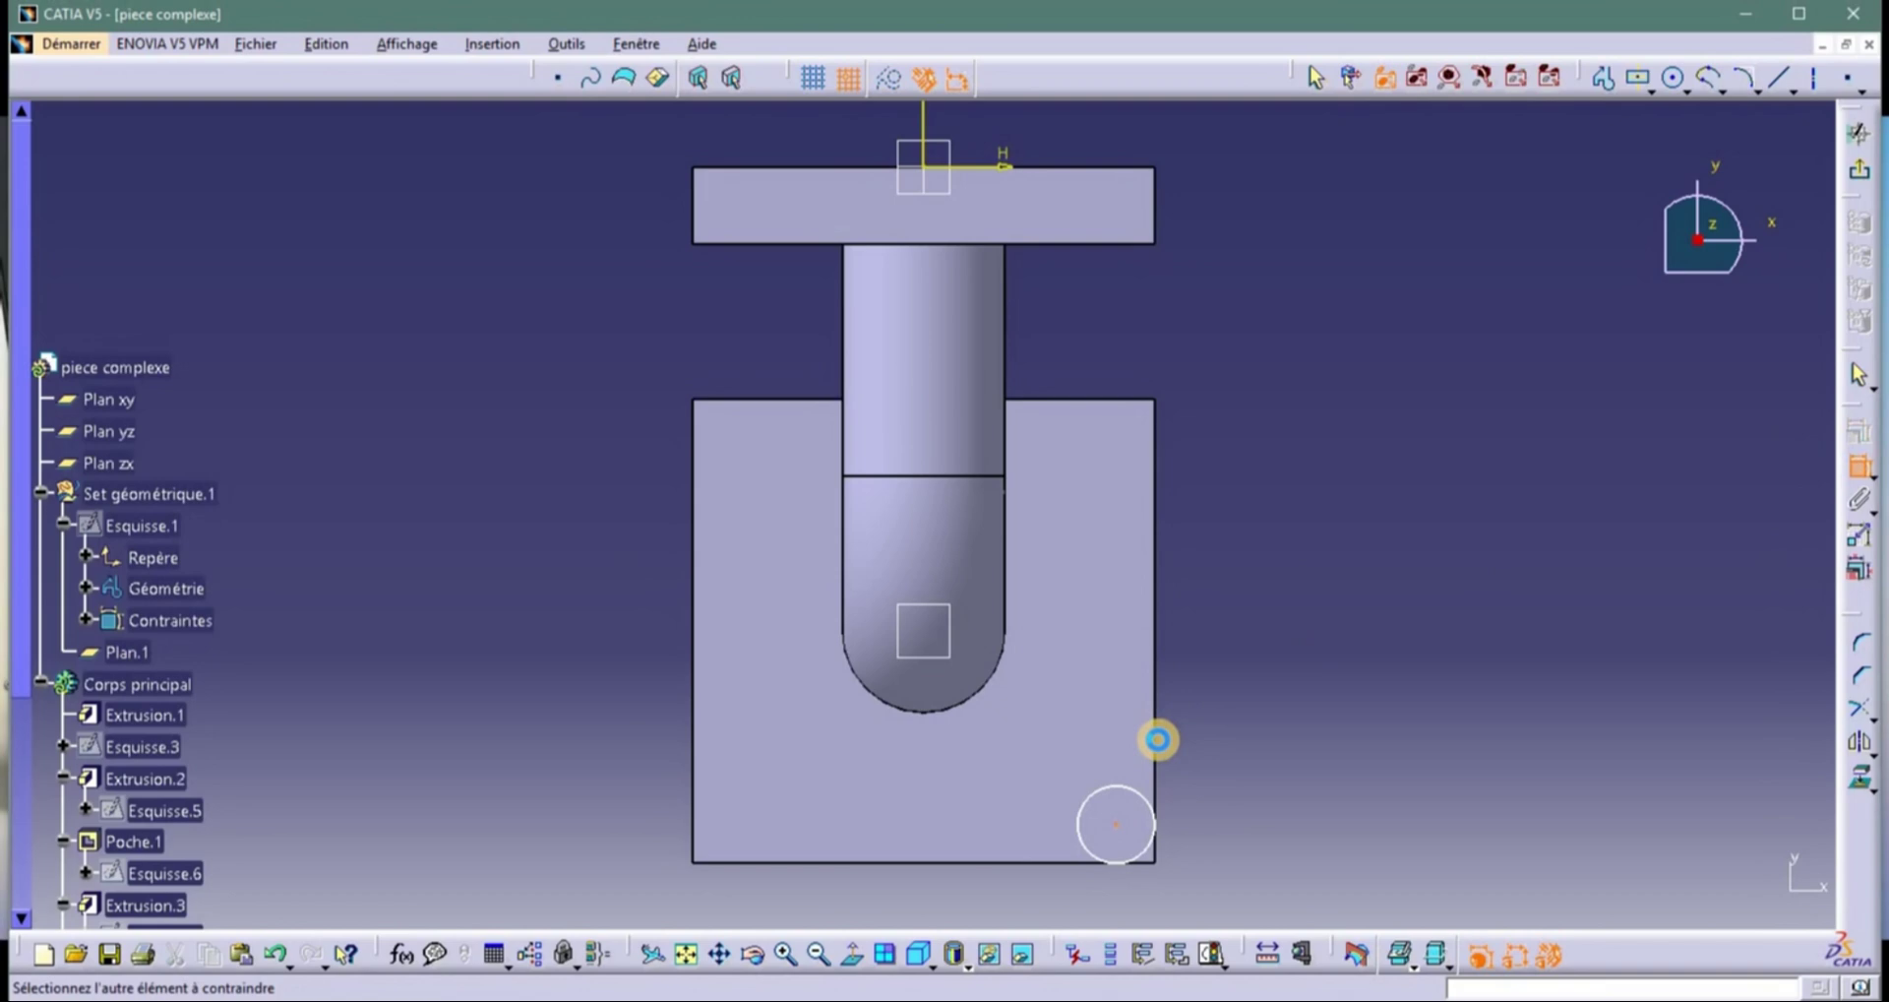
{"action": "left_click", "coordinate": [1228, 773]}
{"action": "double_click", "coordinate": [1227, 769]}
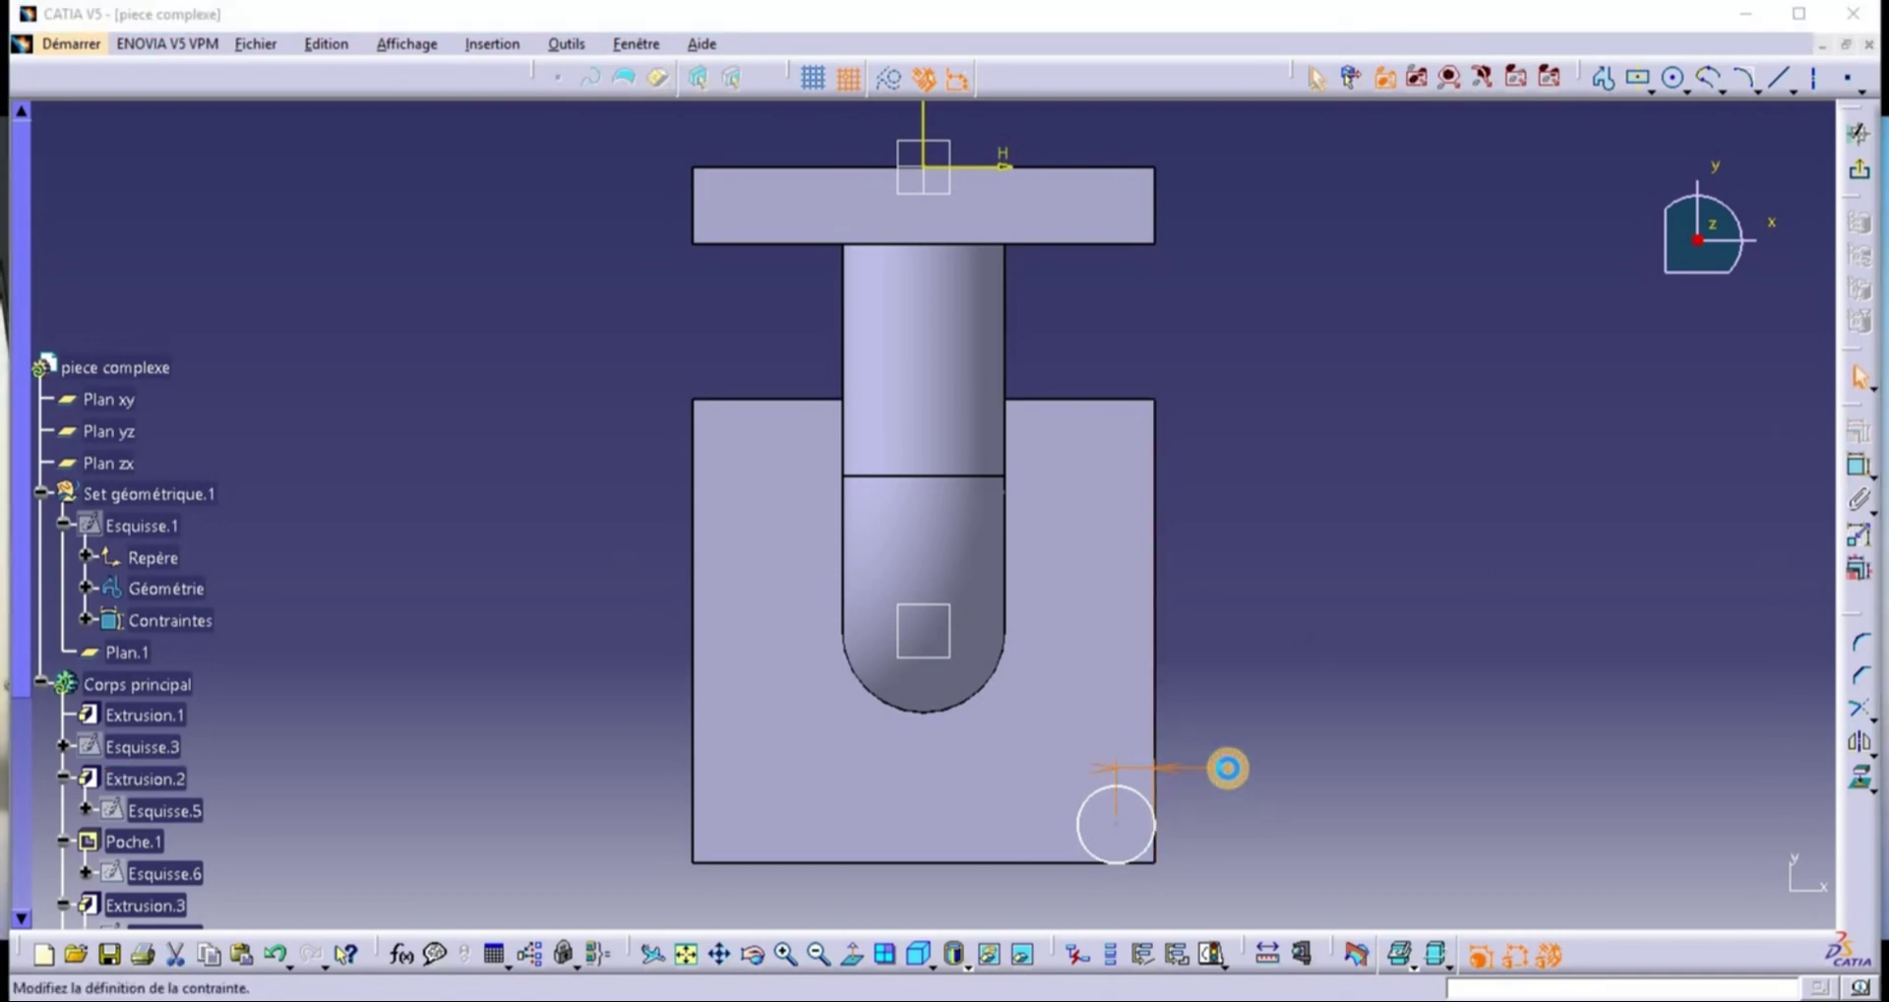
{"action": "key", "text": "Return"}
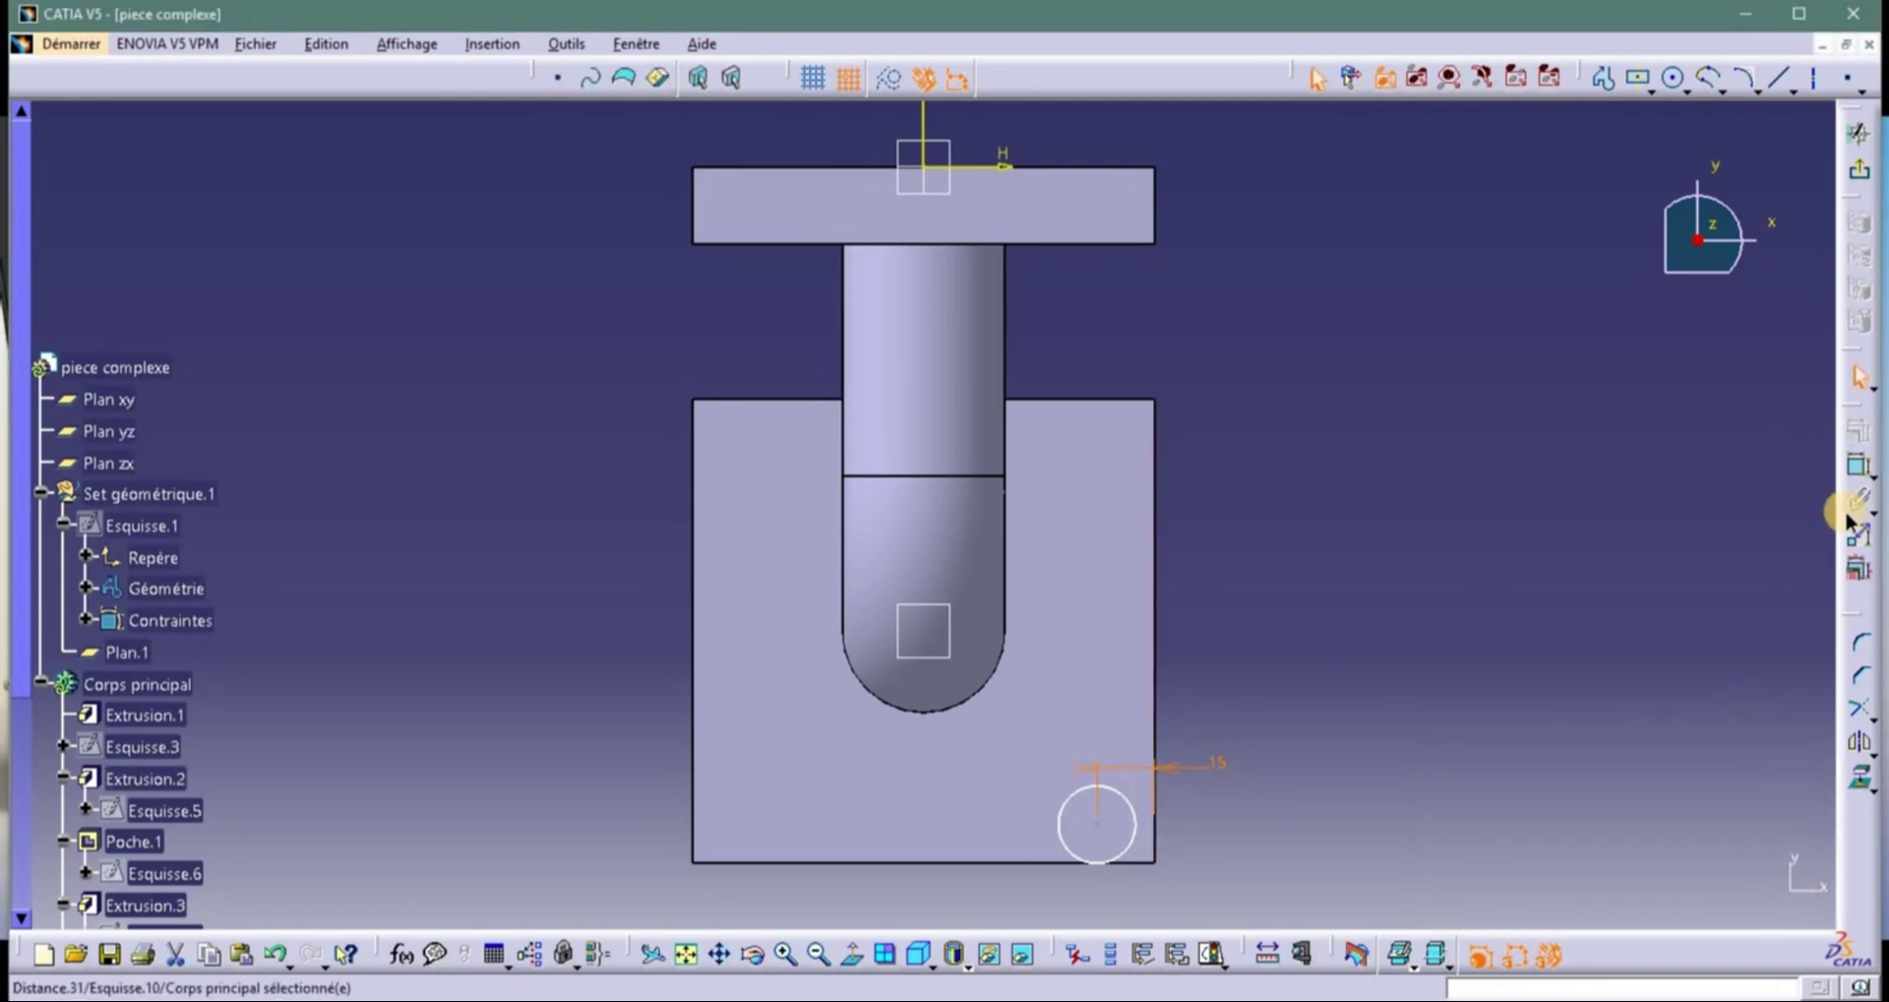
Constrain the circle to sit with its centre 15 mm above the plate's bottom edge.
{"action": "left_click", "coordinate": [1857, 463]}
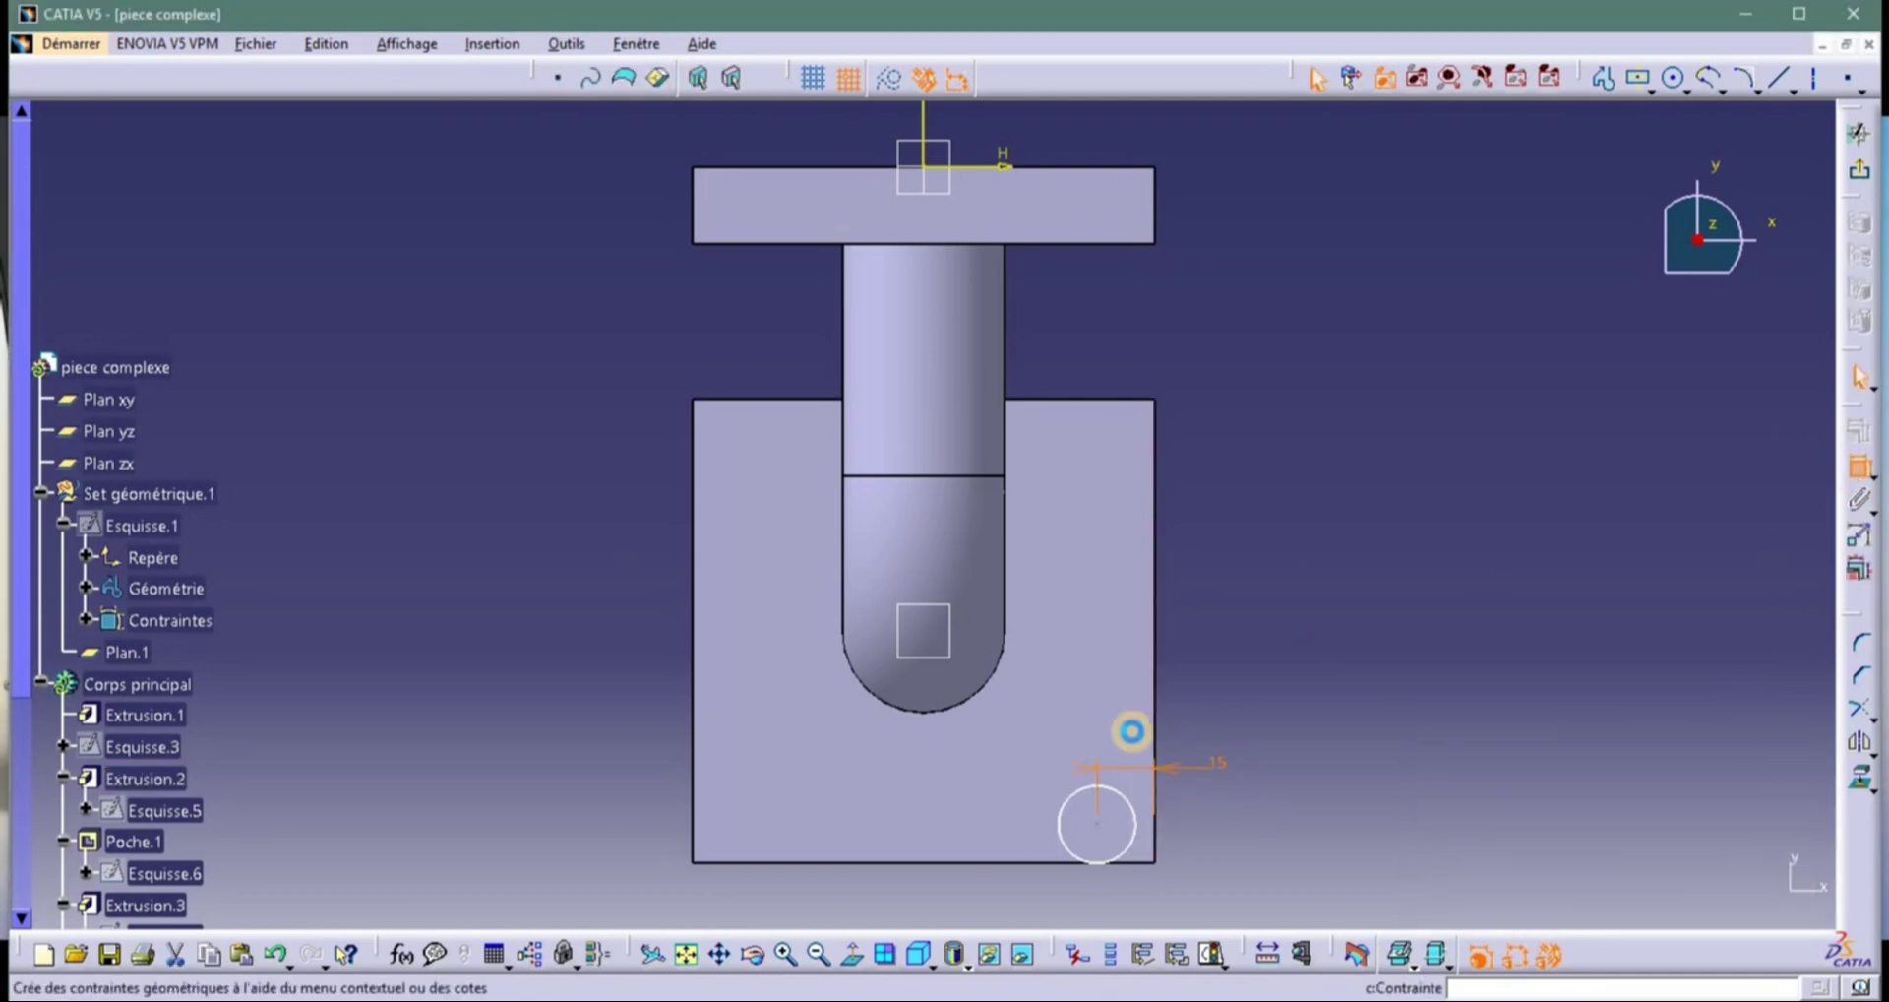
{"action": "left_click", "coordinate": [1092, 826]}
{"action": "left_click", "coordinate": [1055, 862]}
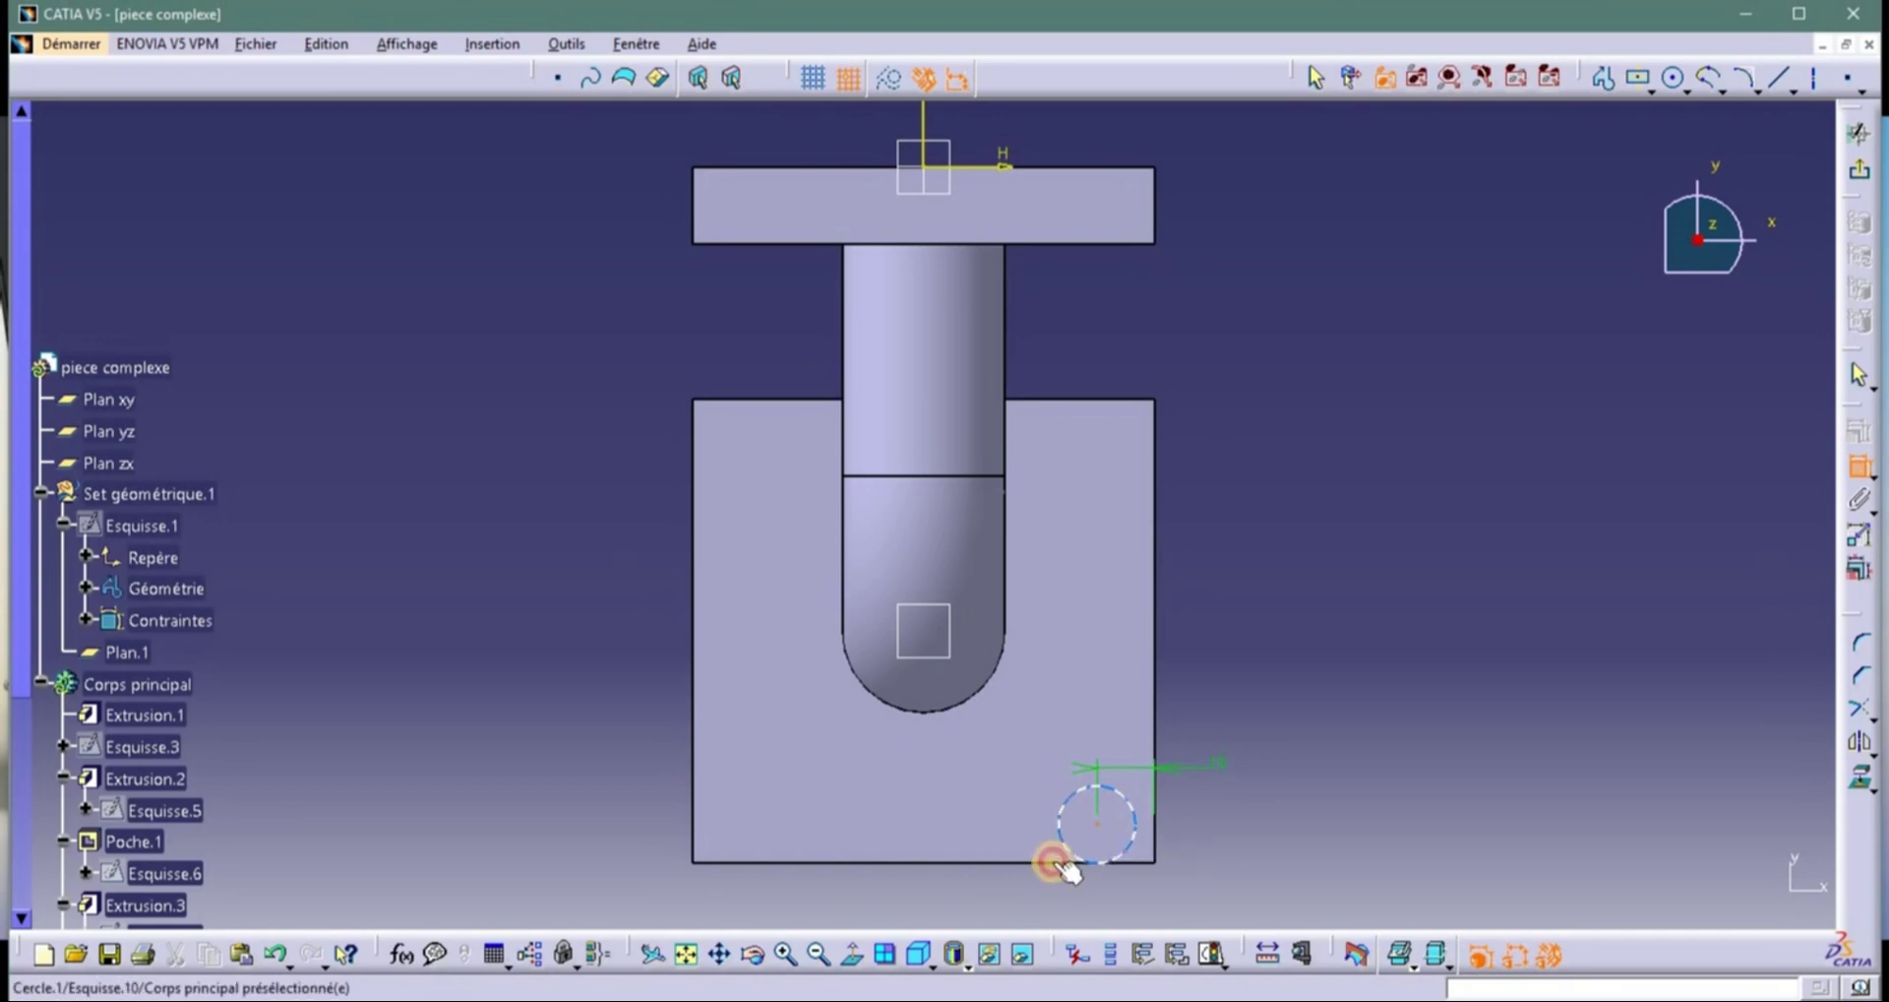
{"action": "double_click", "coordinate": [1207, 852]}
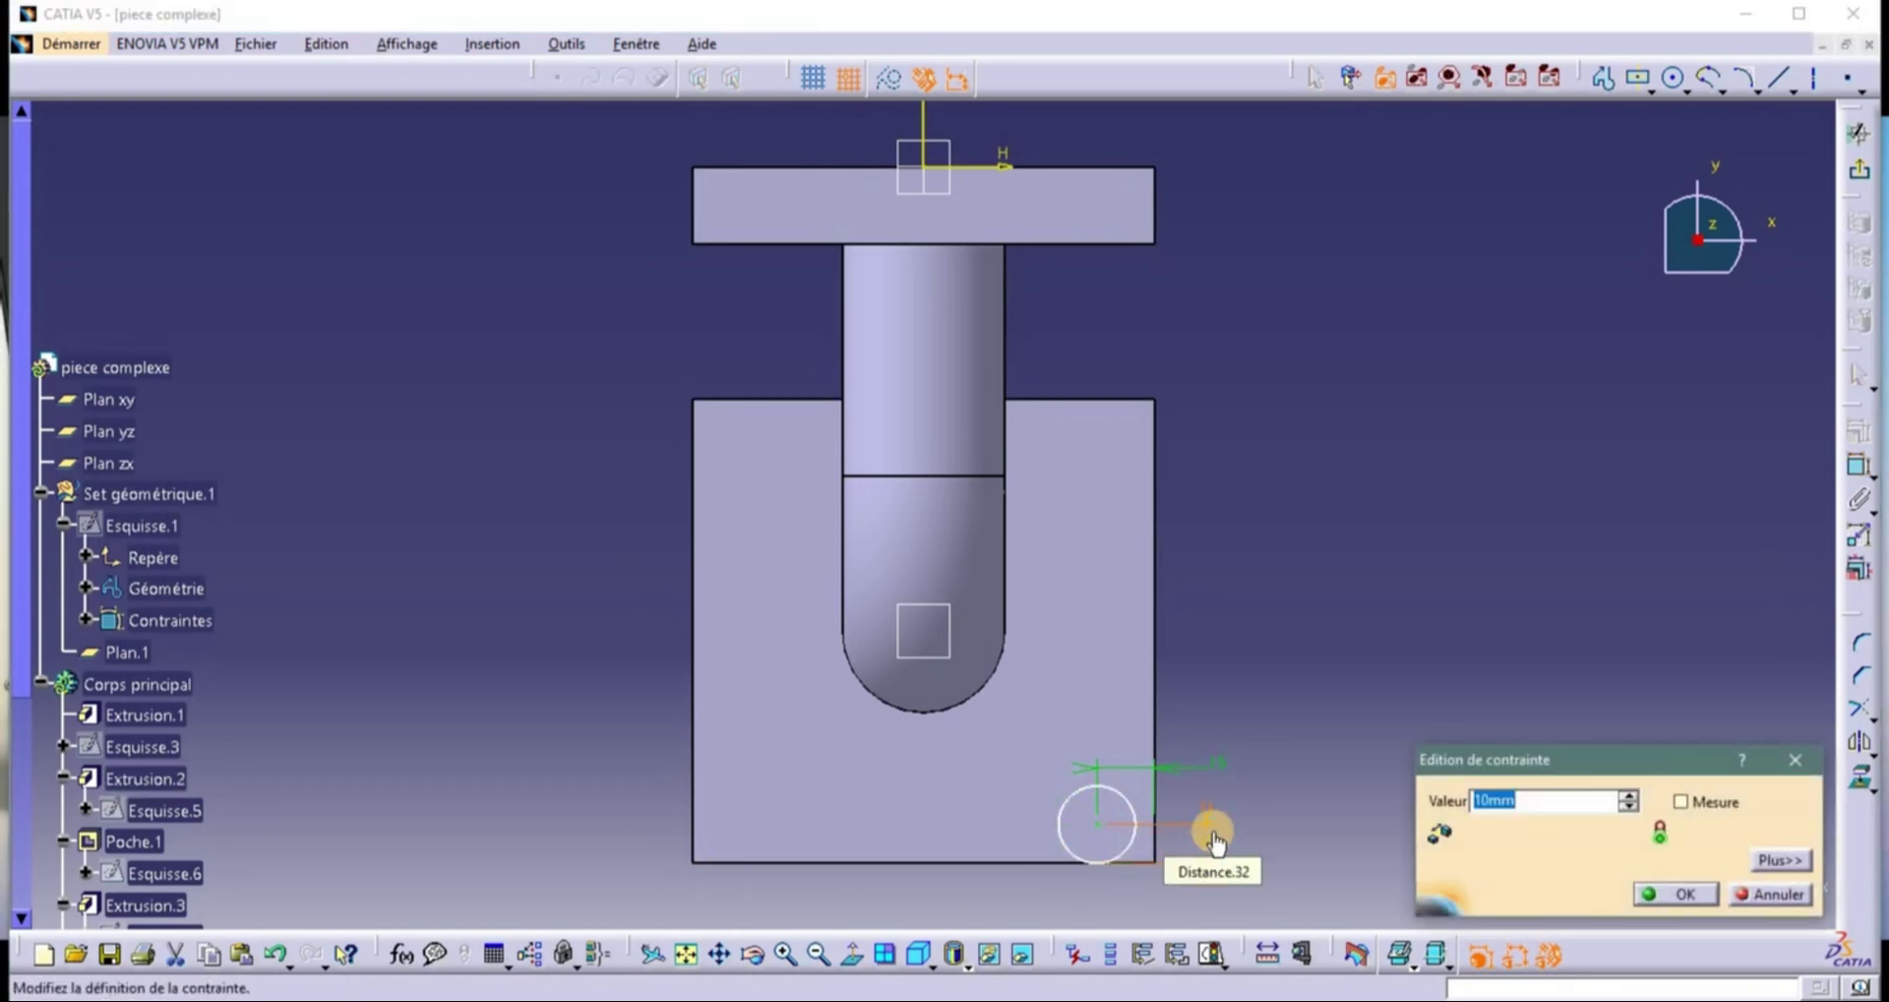
{"action": "type", "text": "15"}
{"action": "key", "text": "Return"}
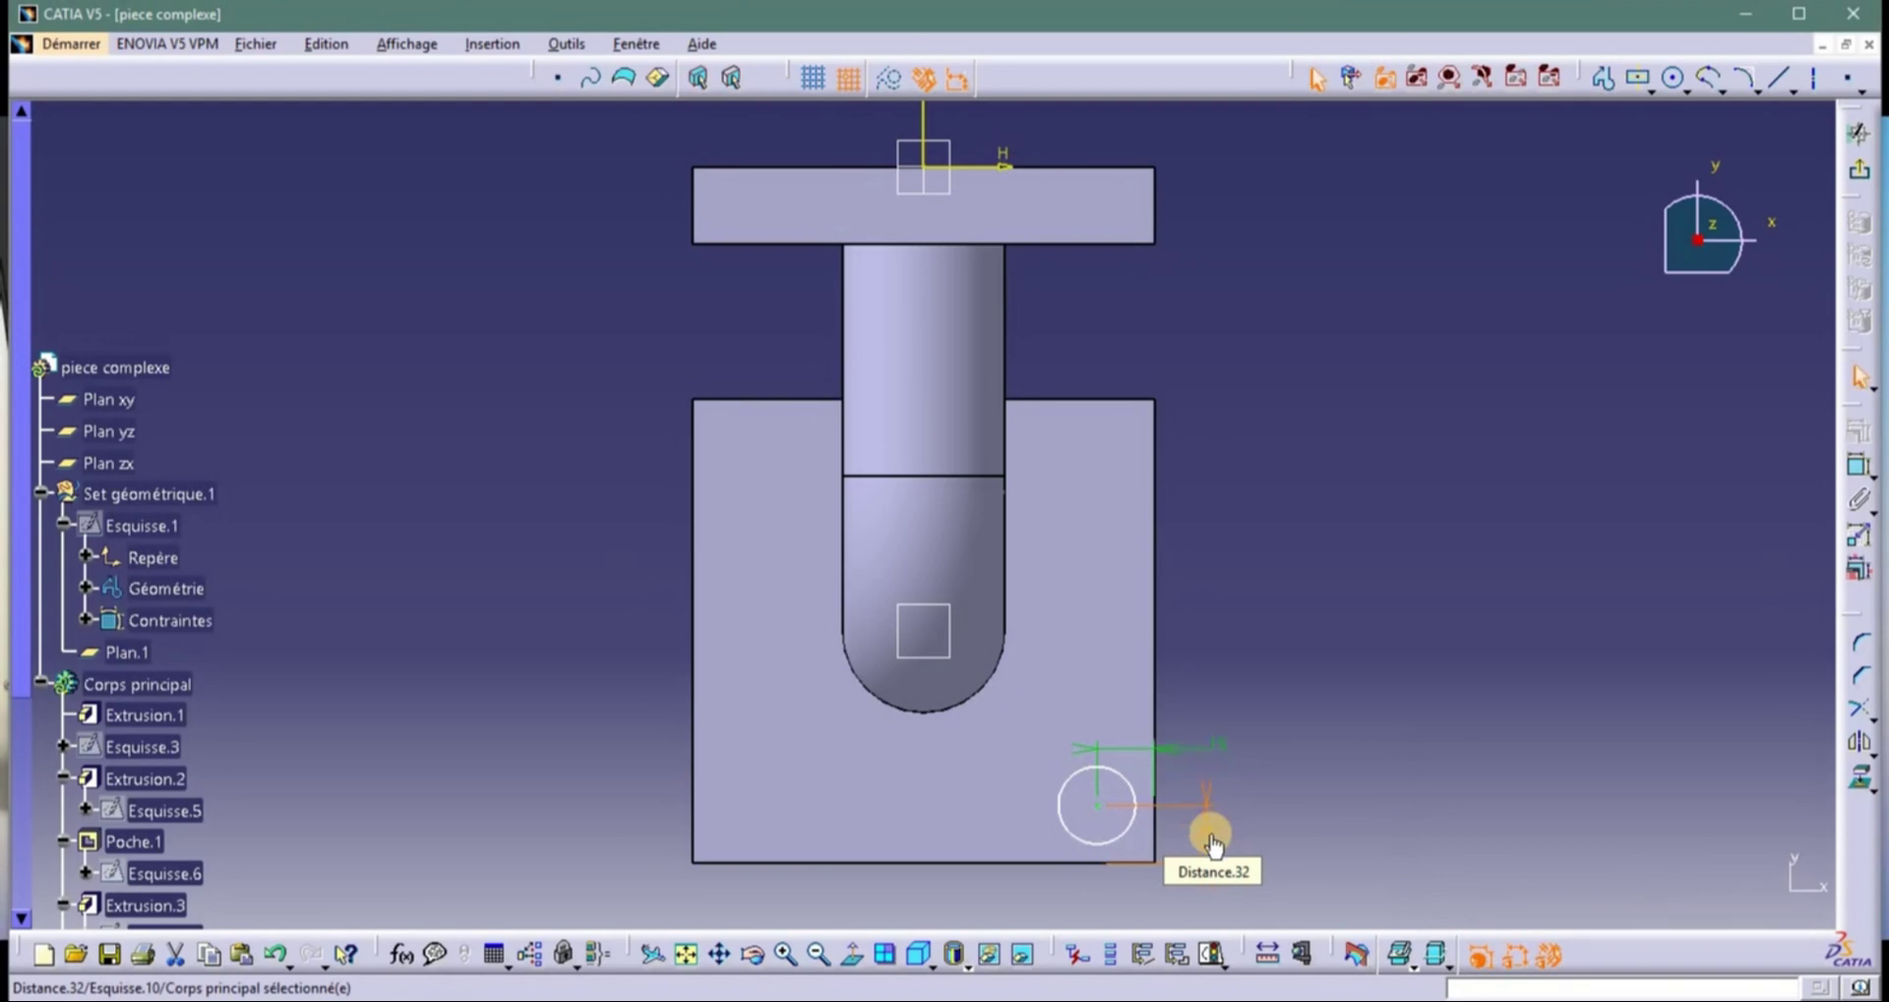
Leave the sketch and cut the new circle as a 20 mm deep pocket (Poche) through the second plate.
{"action": "left_click", "coordinate": [1858, 174]}
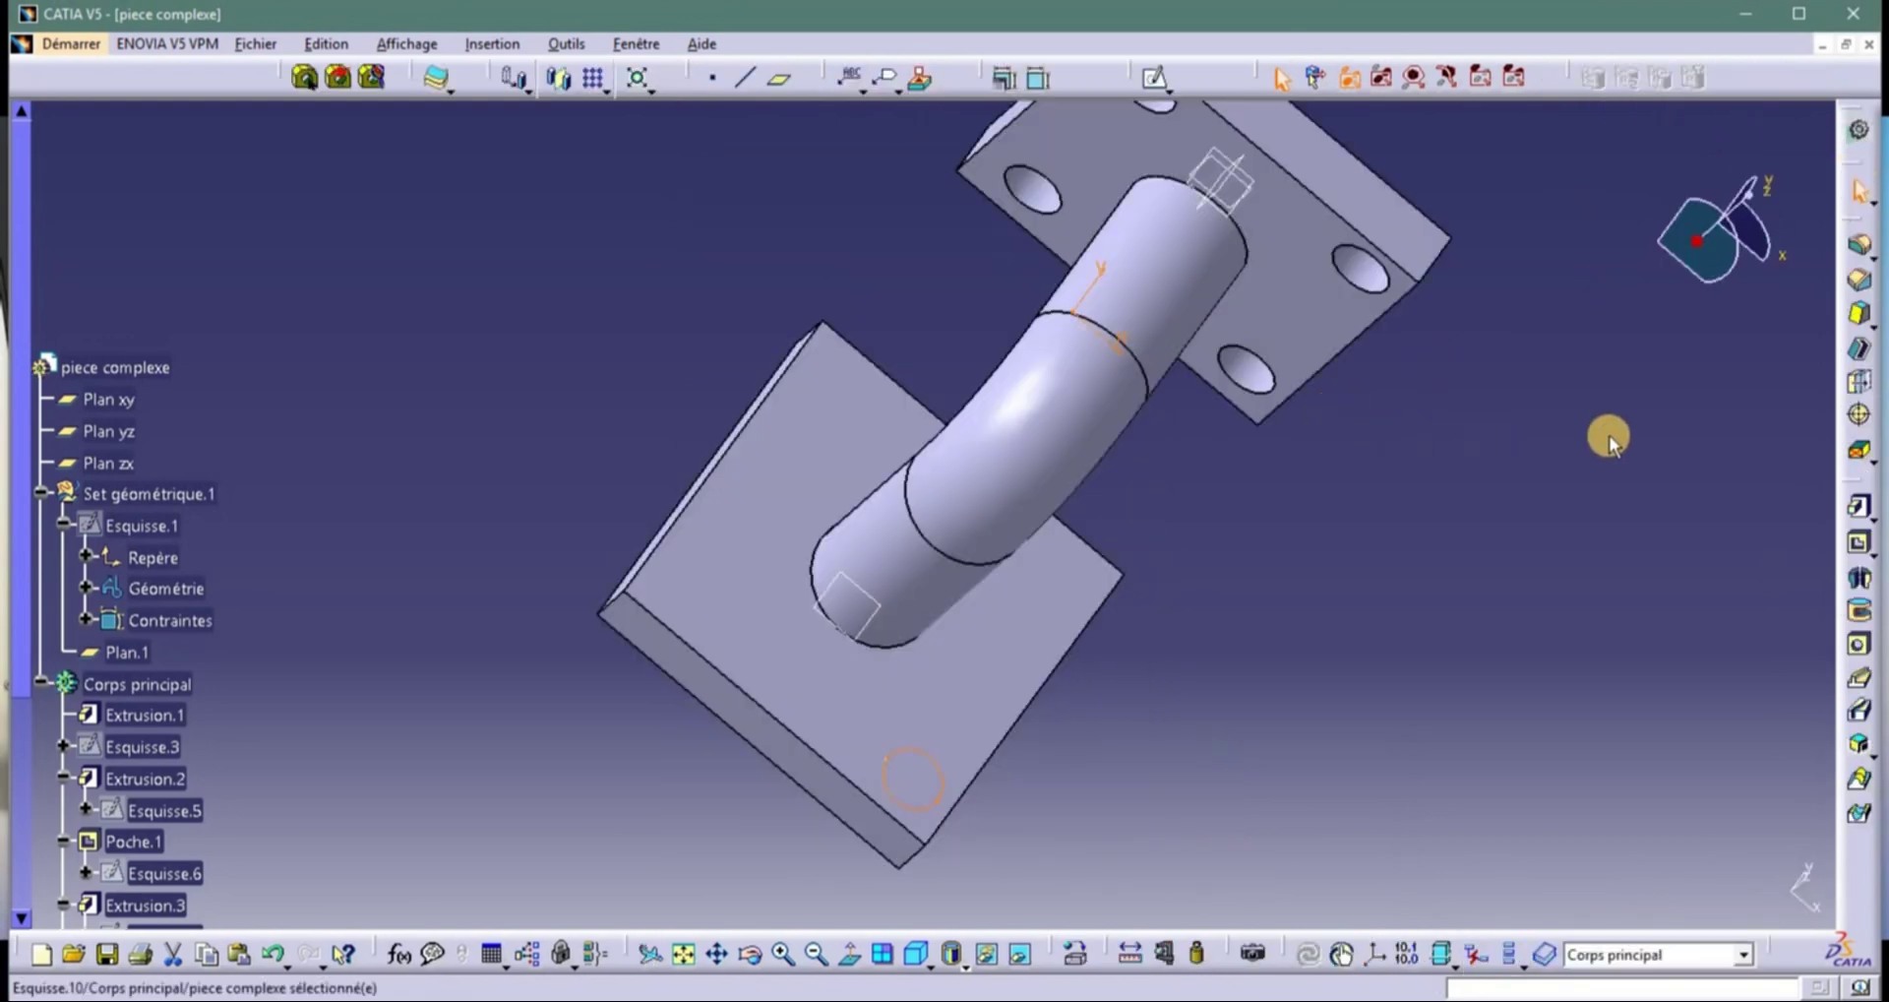
{"action": "left_click", "coordinate": [1857, 543]}
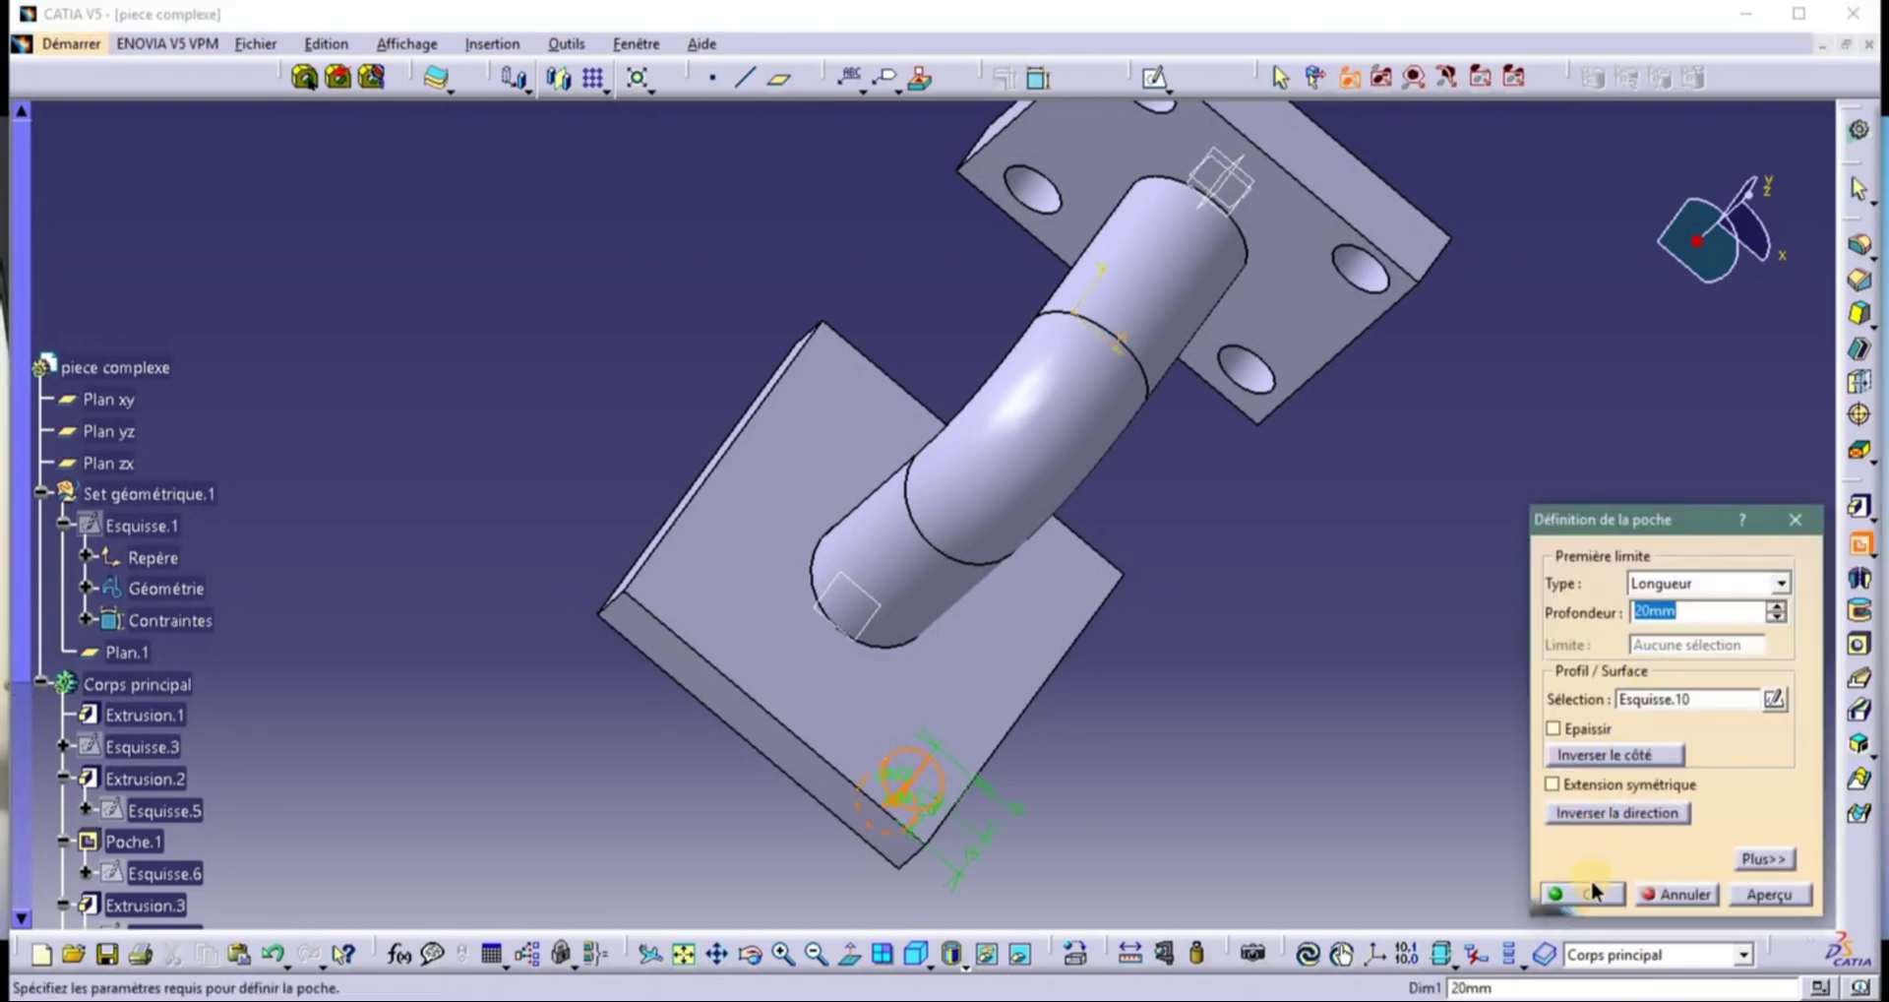
{"action": "left_click", "coordinate": [1557, 885]}
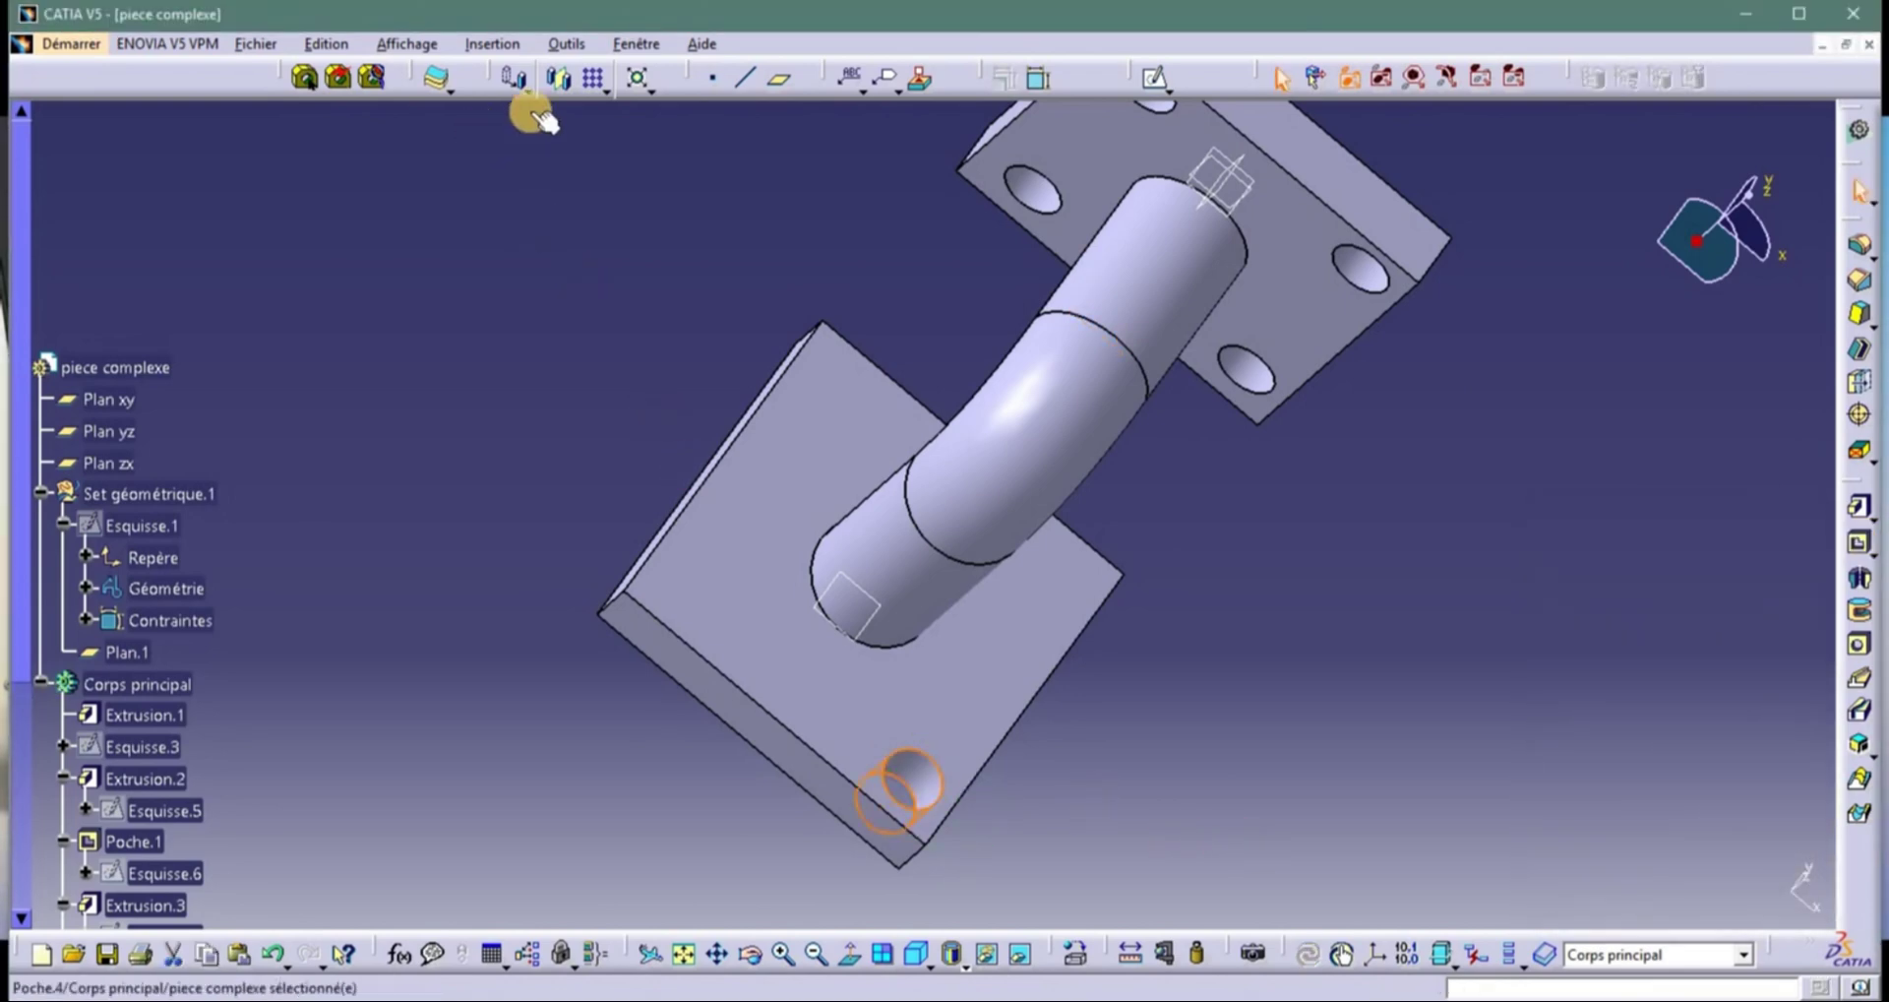
Start a rectangular pattern of the new hole along the plate's side edge with 2 instances spaced 85 mm.
{"action": "left_click", "coordinate": [596, 78]}
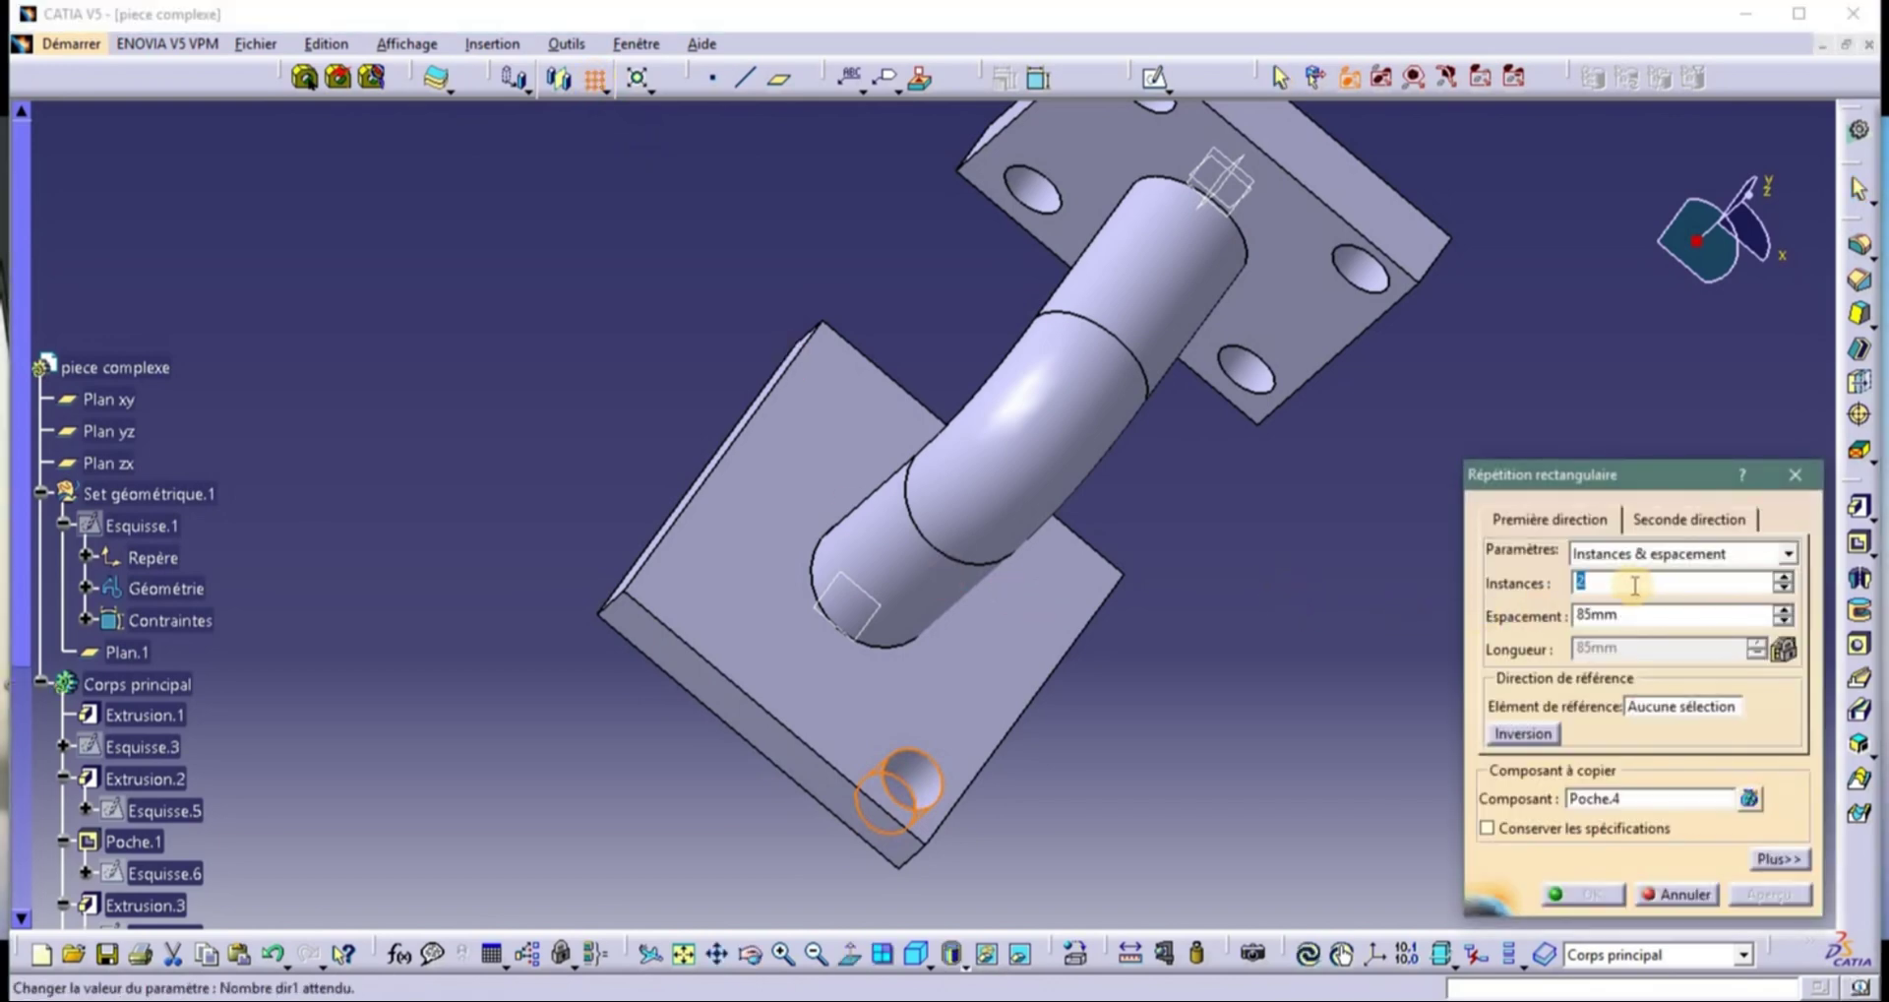
{"action": "left_click", "coordinate": [1665, 706]}
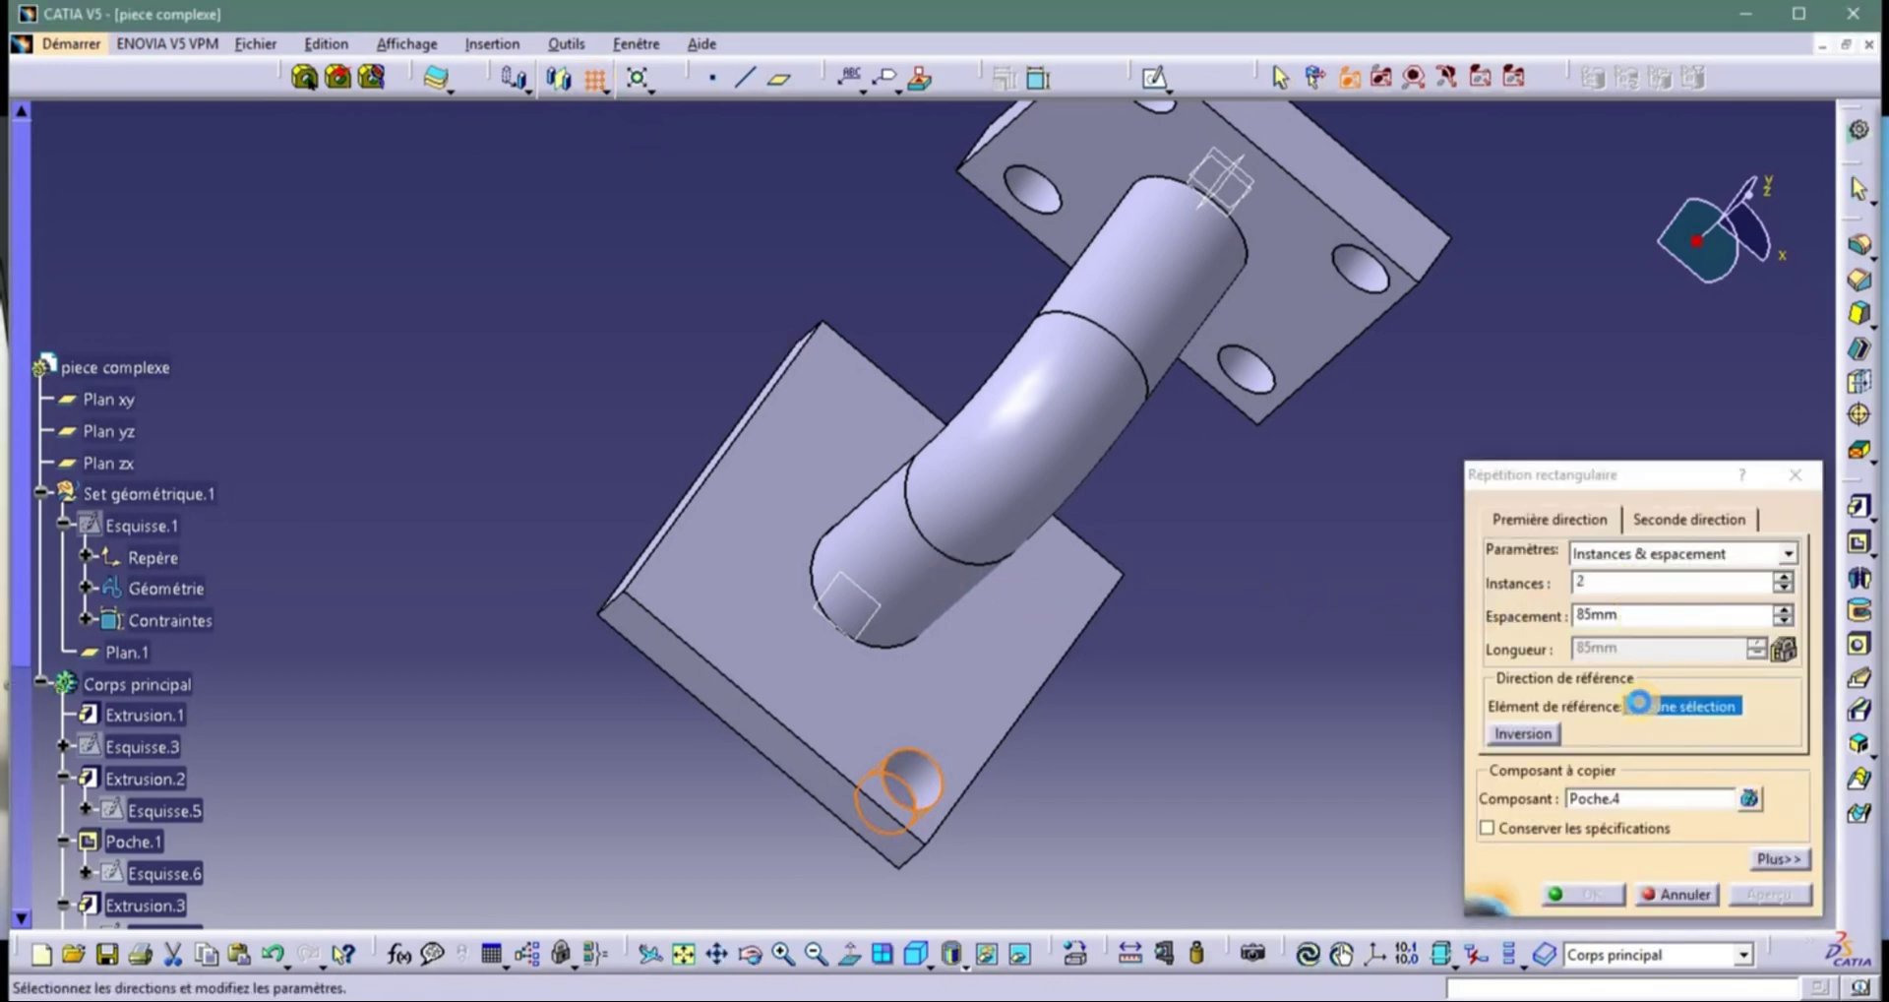
{"action": "left_click", "coordinate": [1024, 716]}
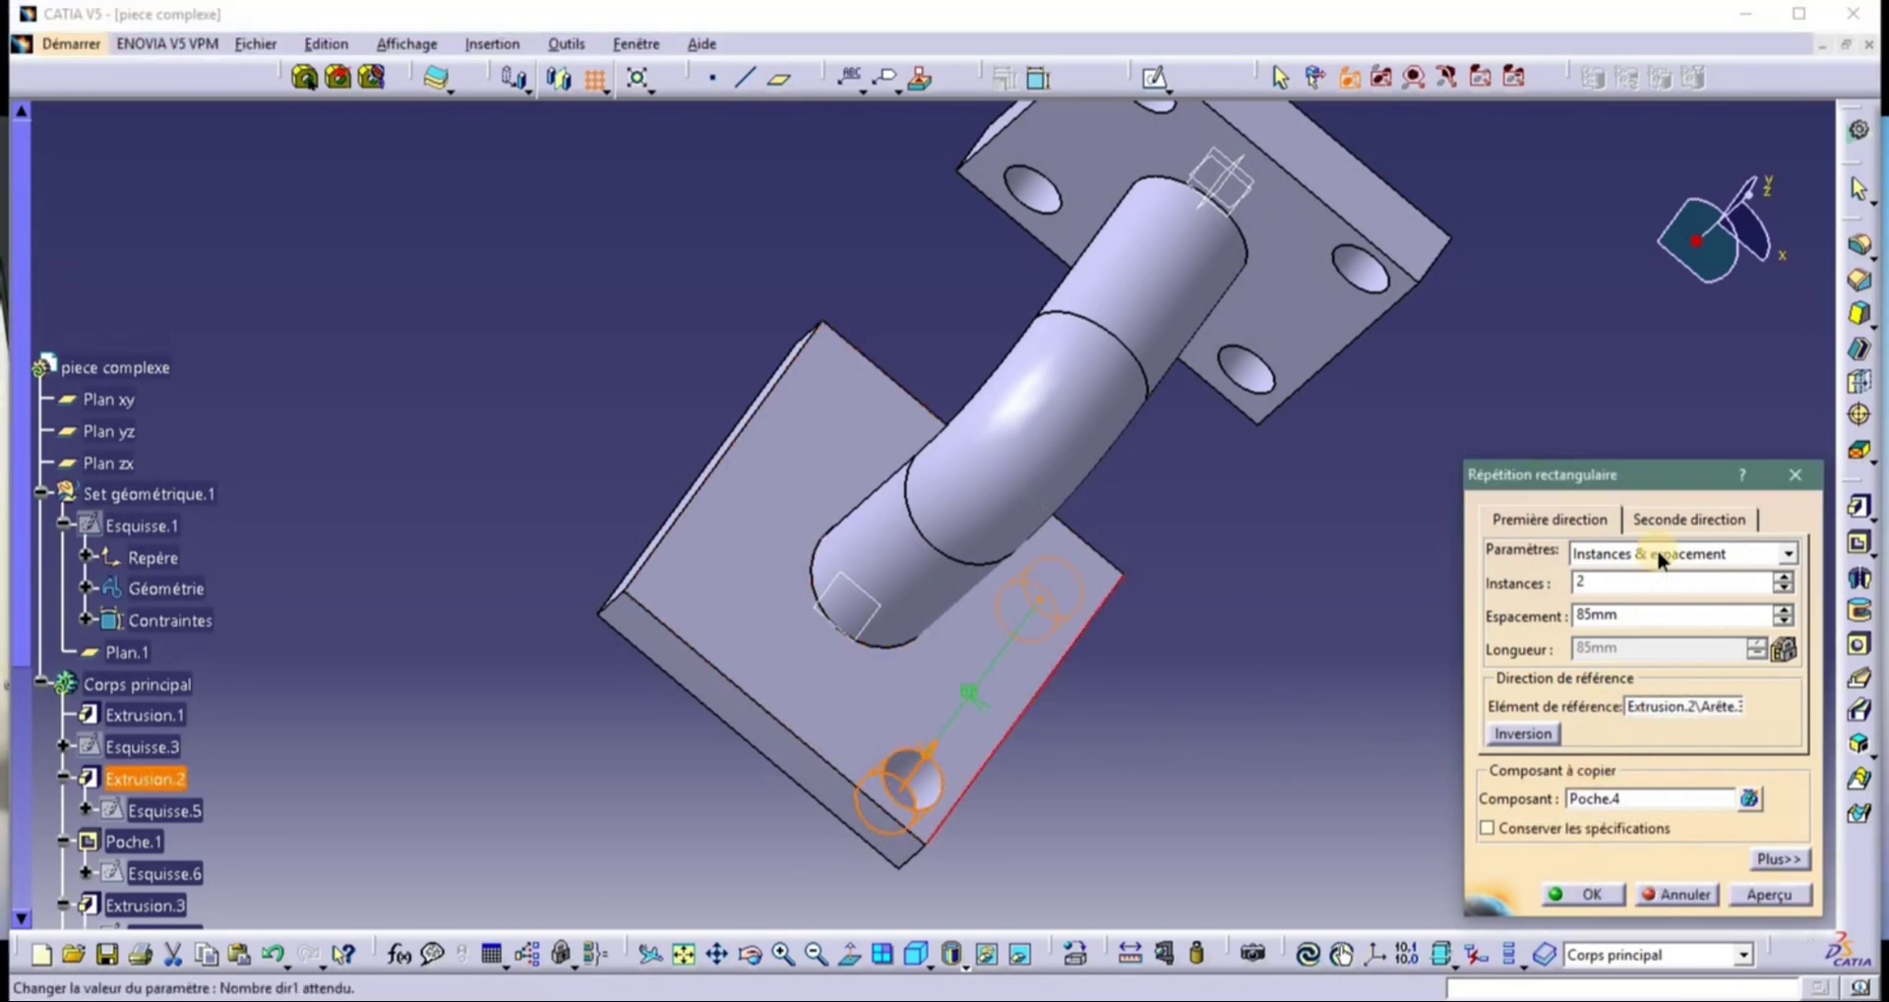
Add a second direction along the plate's lower edge with 2 instances at 85 mm, reverse it onto the plate, and apply the pattern.
{"action": "left_click", "coordinate": [1678, 706]}
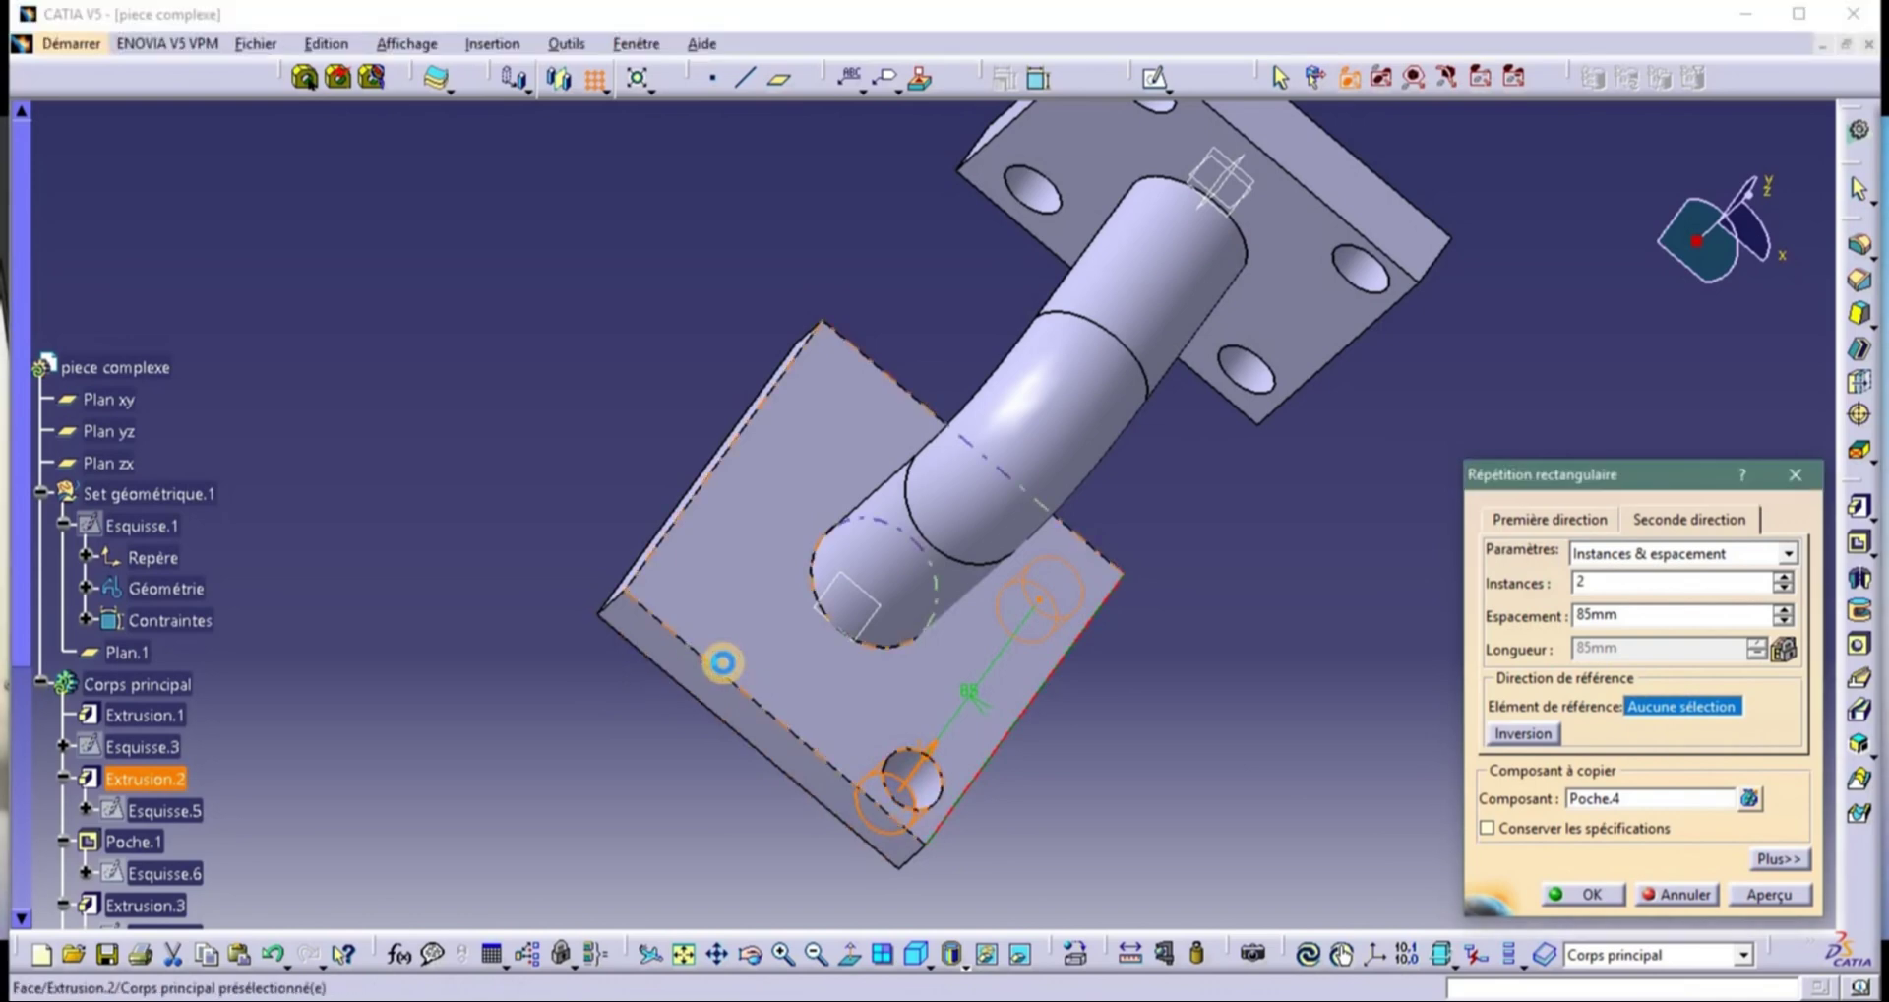
{"action": "left_click", "coordinate": [717, 666]}
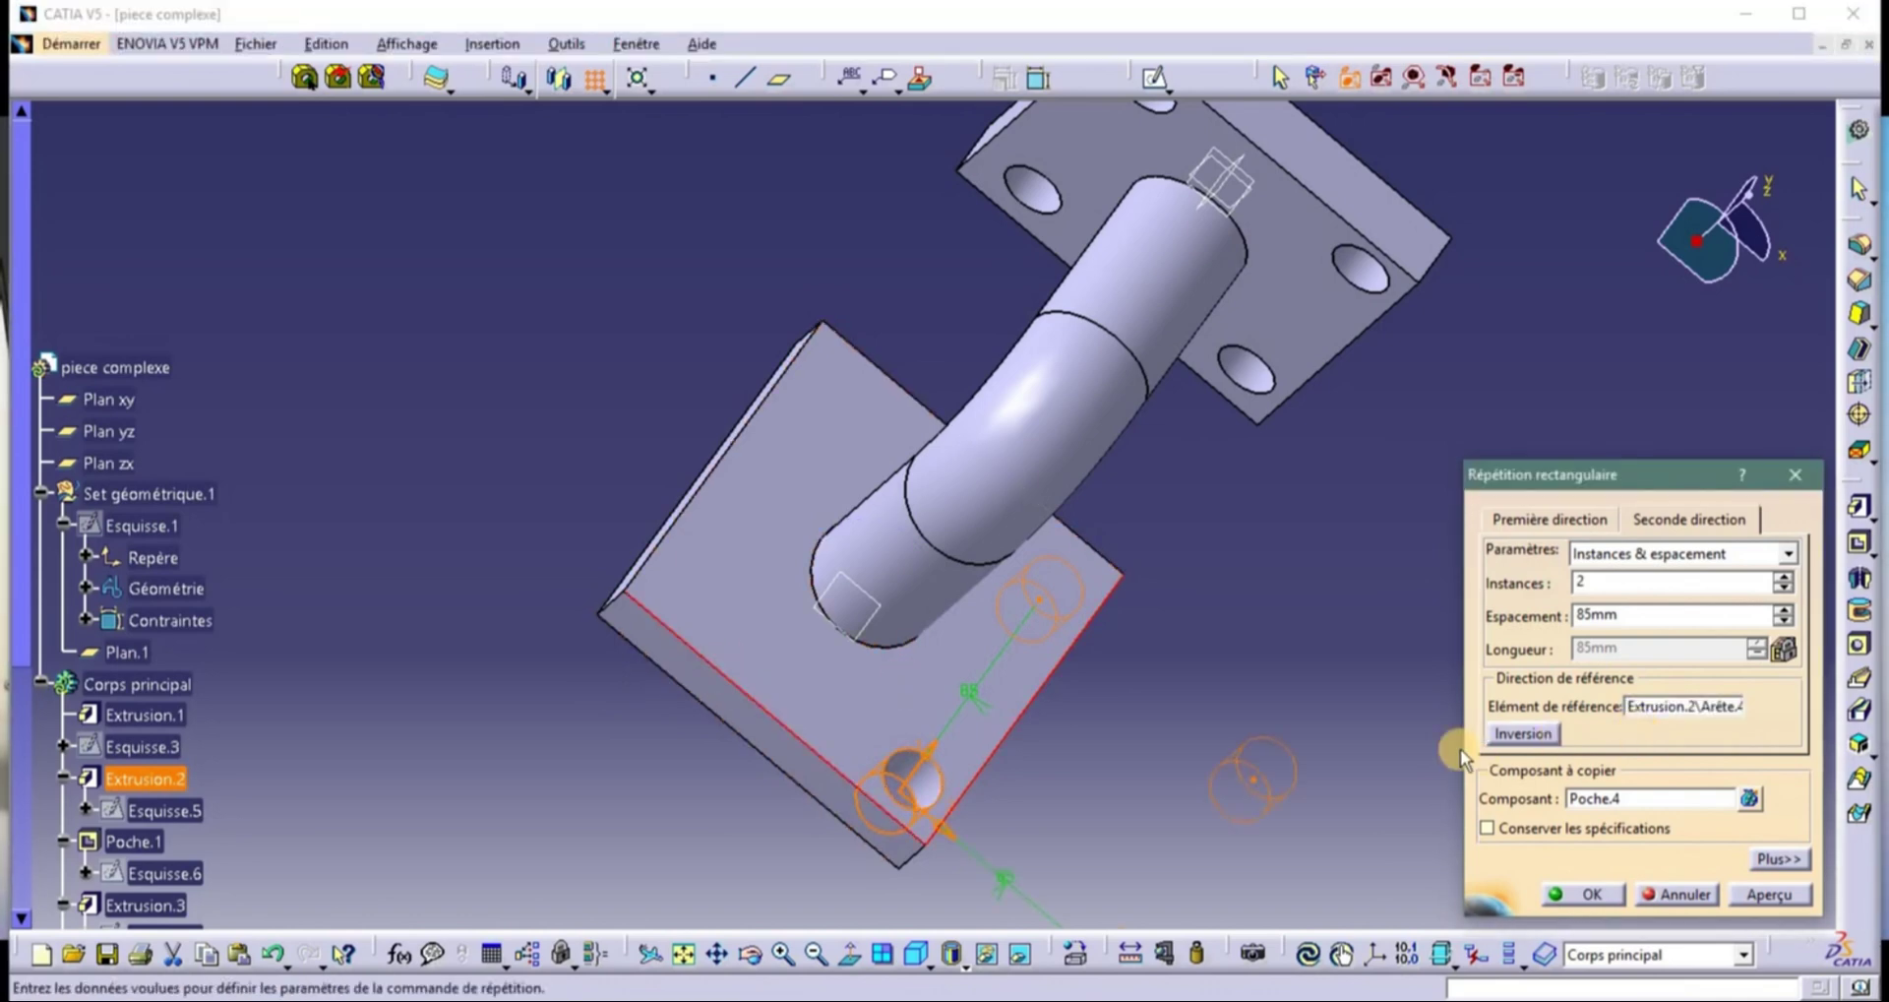
{"action": "left_click", "coordinate": [1531, 734]}
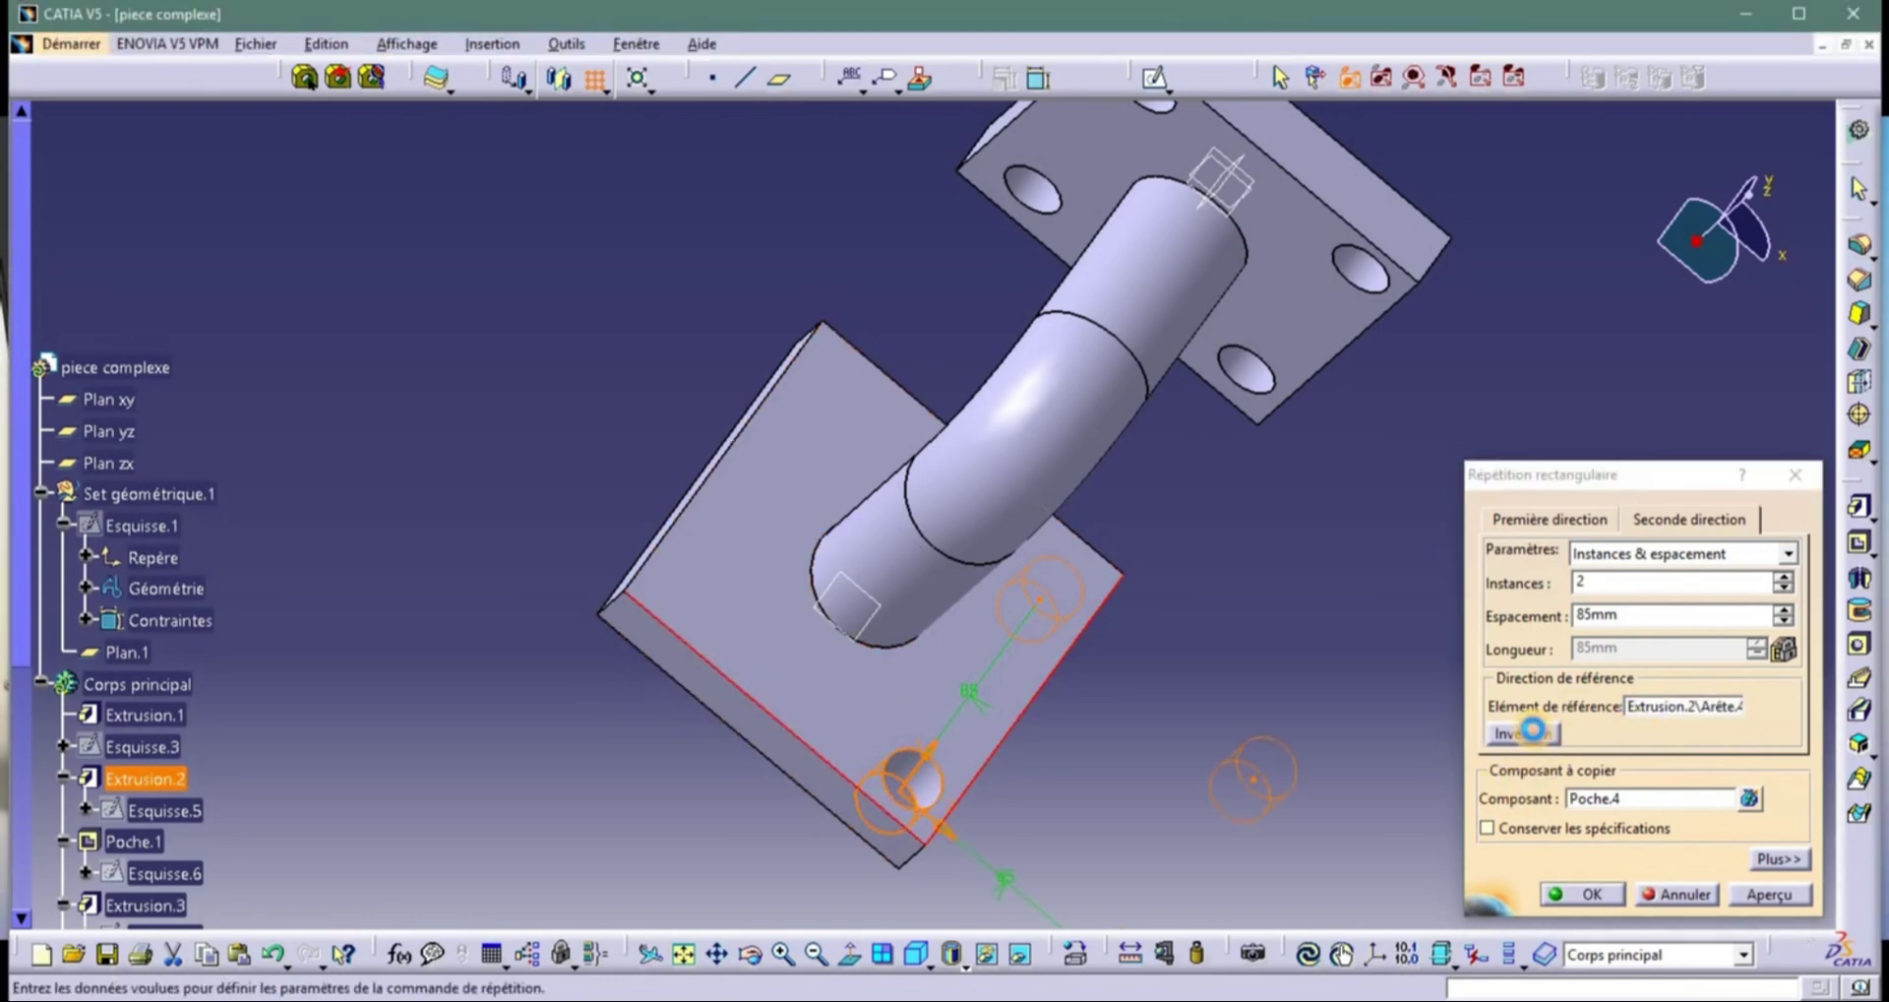
{"action": "left_click", "coordinate": [1587, 893]}
{"action": "left_click", "coordinate": [1225, 573]}
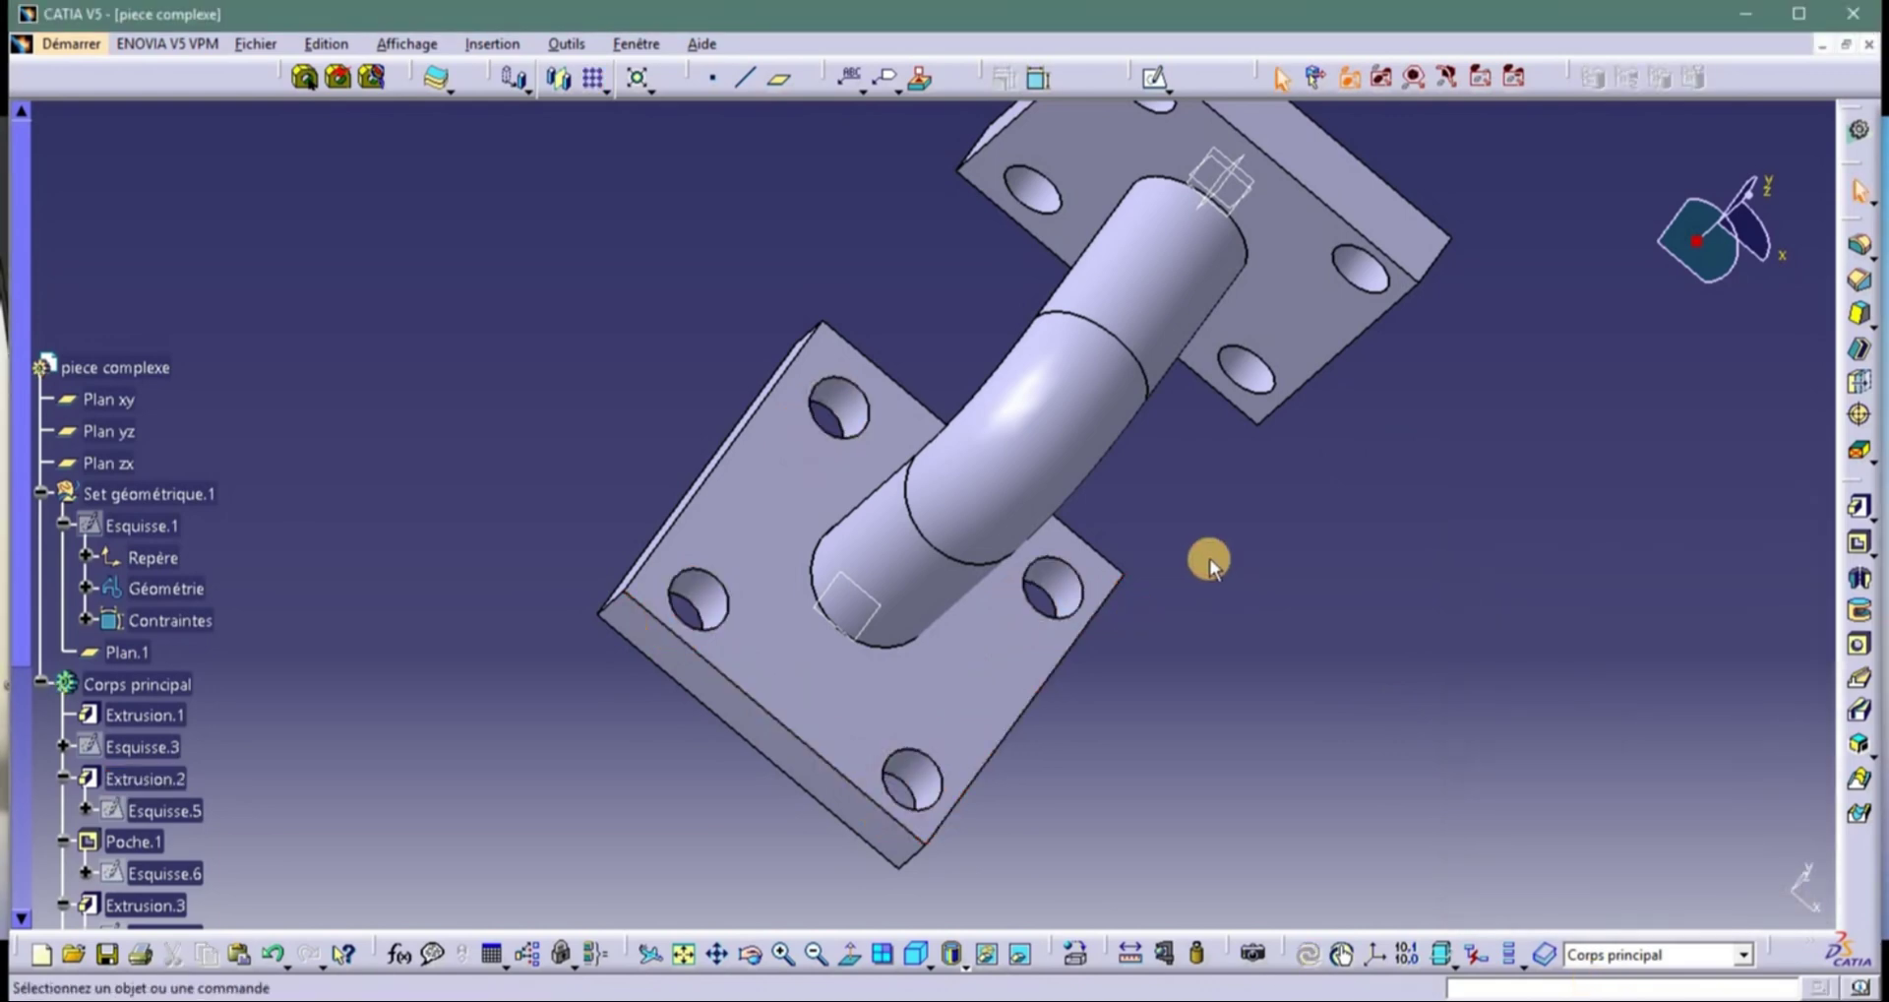
Hide the construction plane Plan.1 at the base of the tube.
{"action": "middle_click_drag", "start_coordinate": [1206, 557], "coordinate": [969, 584]}
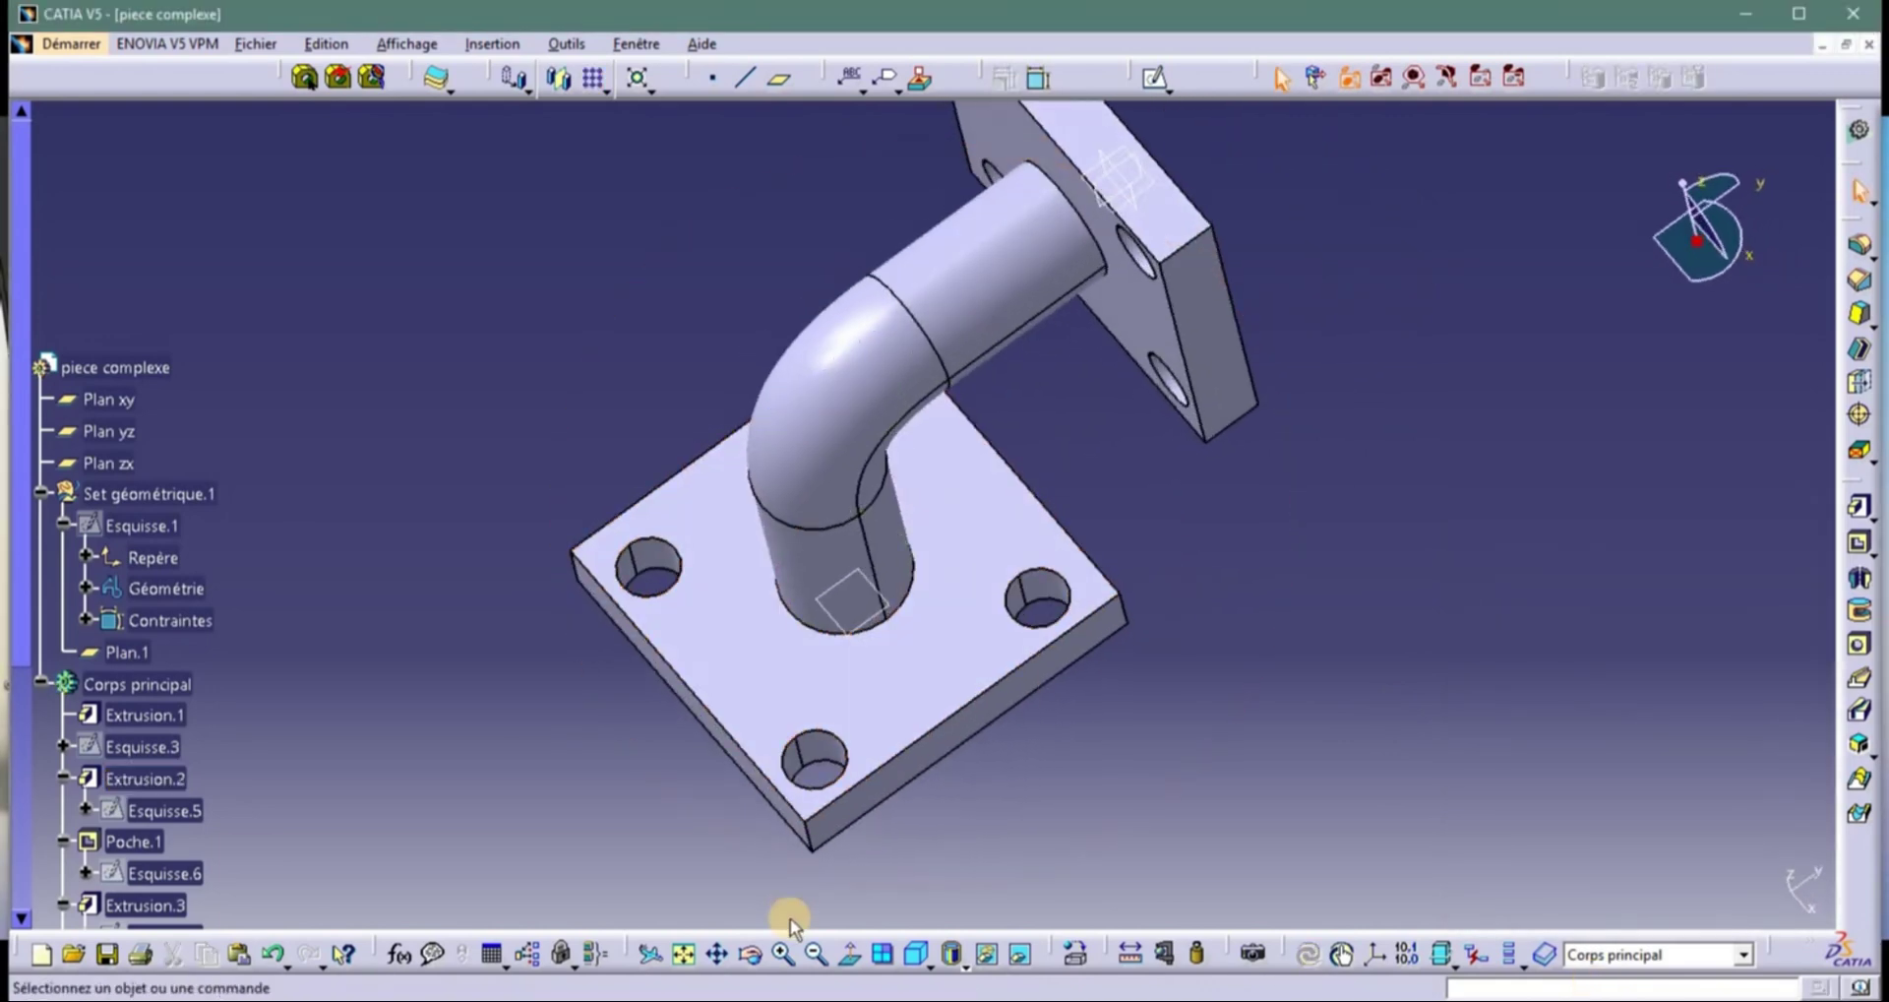
{"action": "left_click", "coordinate": [716, 954]}
{"action": "mouse_move", "coordinate": [1358, 511]}
{"action": "middle_mouse_down"}
{"action": "mouse_move", "coordinate": [1223, 527]}
{"action": "mouse_move", "coordinate": [1428, 507]}
{"action": "mouse_move", "coordinate": [1463, 386]}
{"action": "mouse_move", "coordinate": [1433, 539]}
{"action": "mouse_move", "coordinate": [1413, 475]}
{"action": "mouse_move", "coordinate": [1376, 482]}
{"action": "middle_mouse_up"}
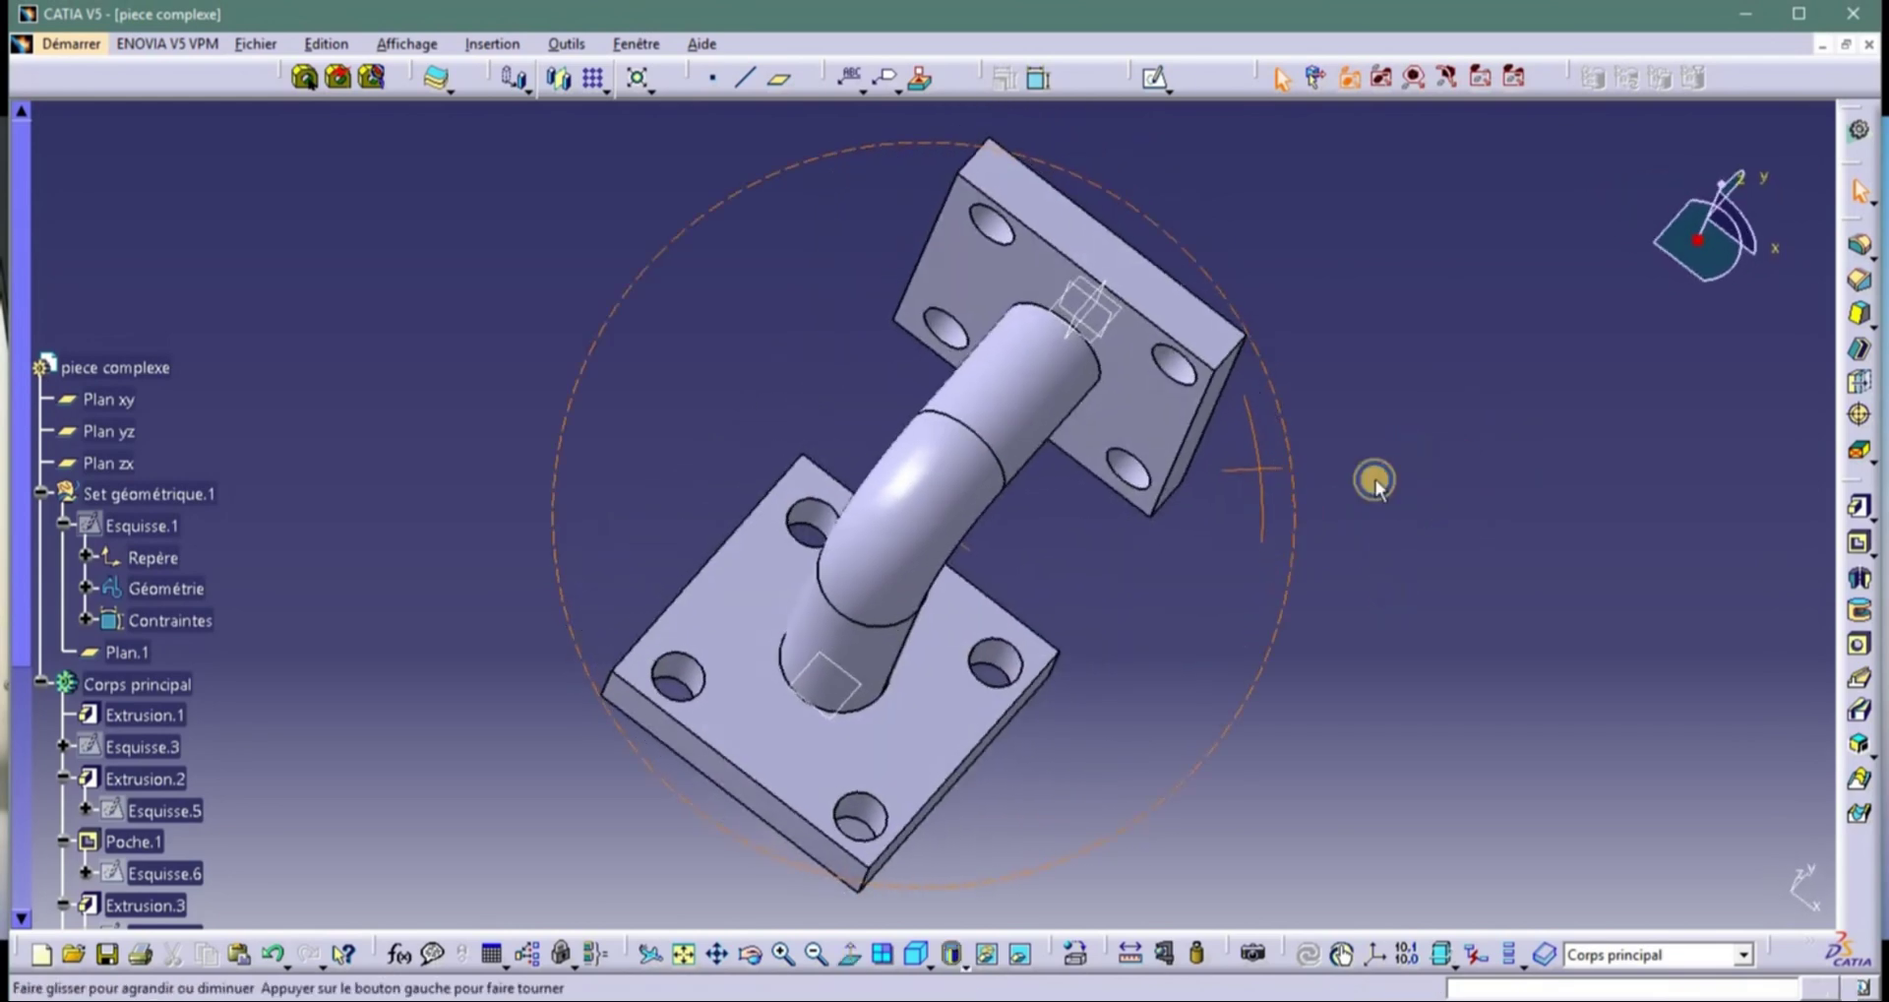
{"action": "right_click", "coordinate": [836, 701]}
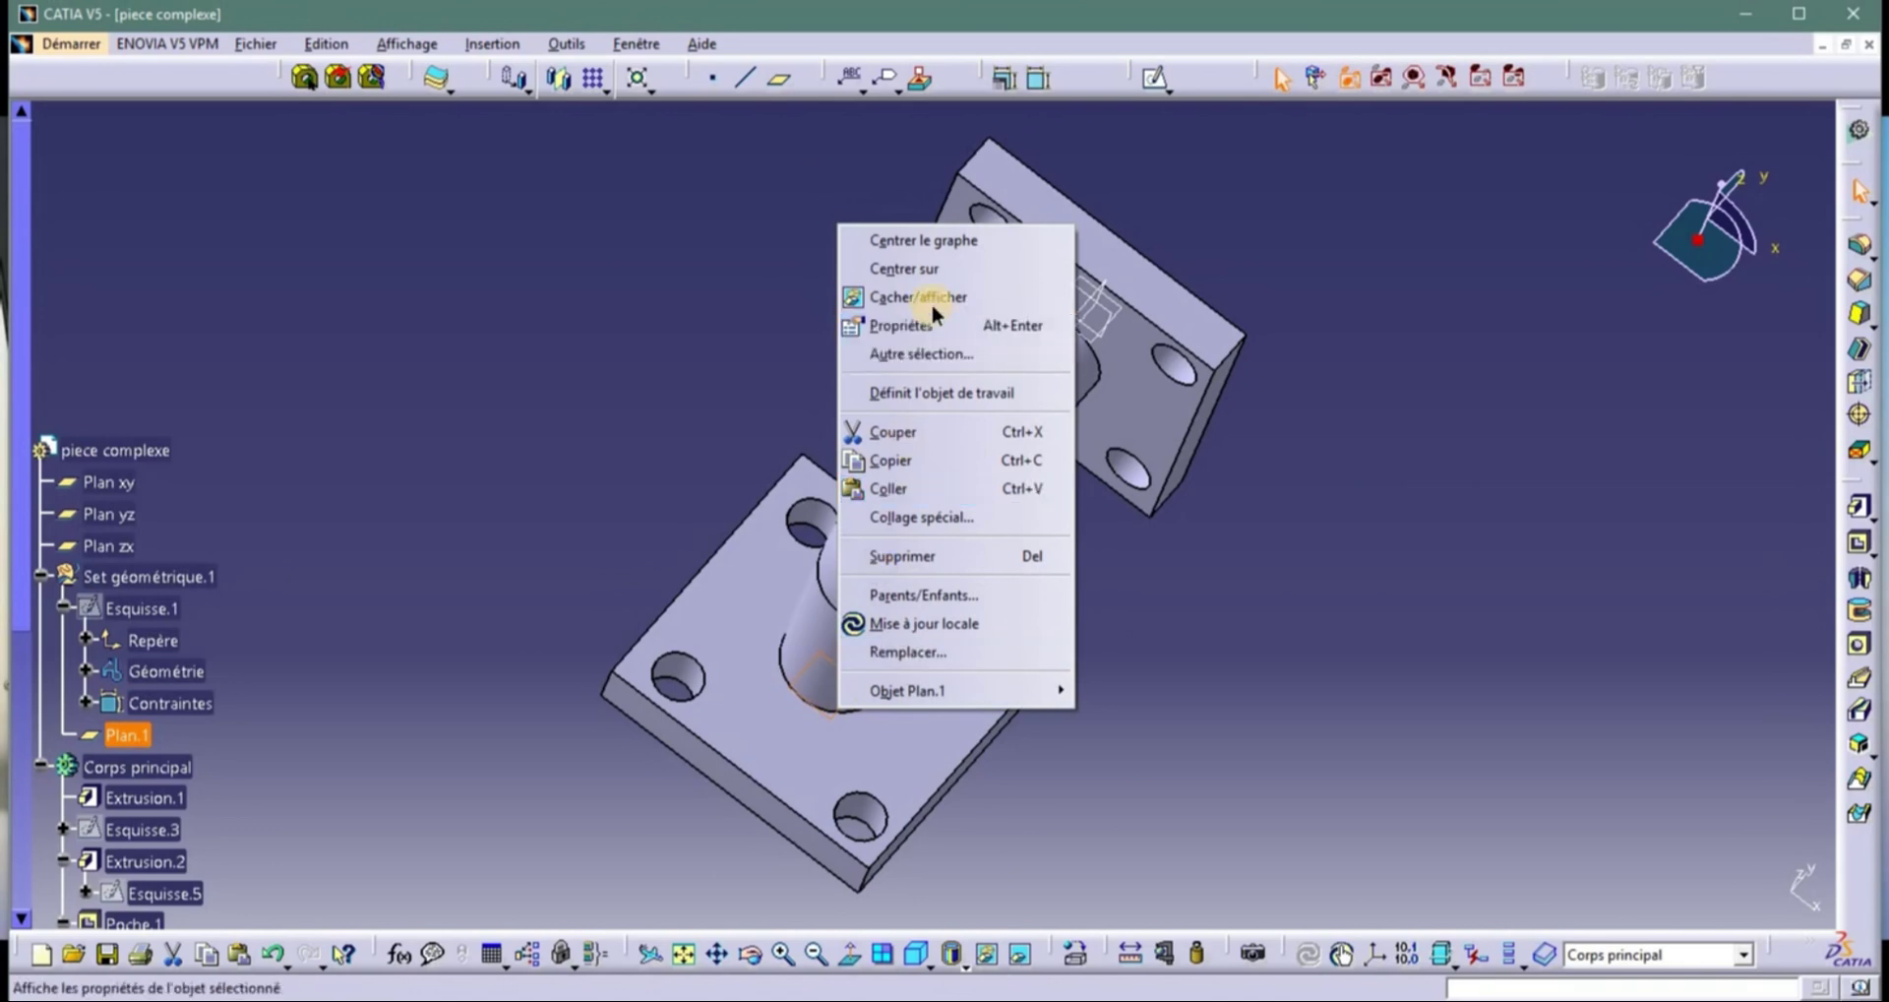
{"action": "left_click", "coordinate": [935, 296]}
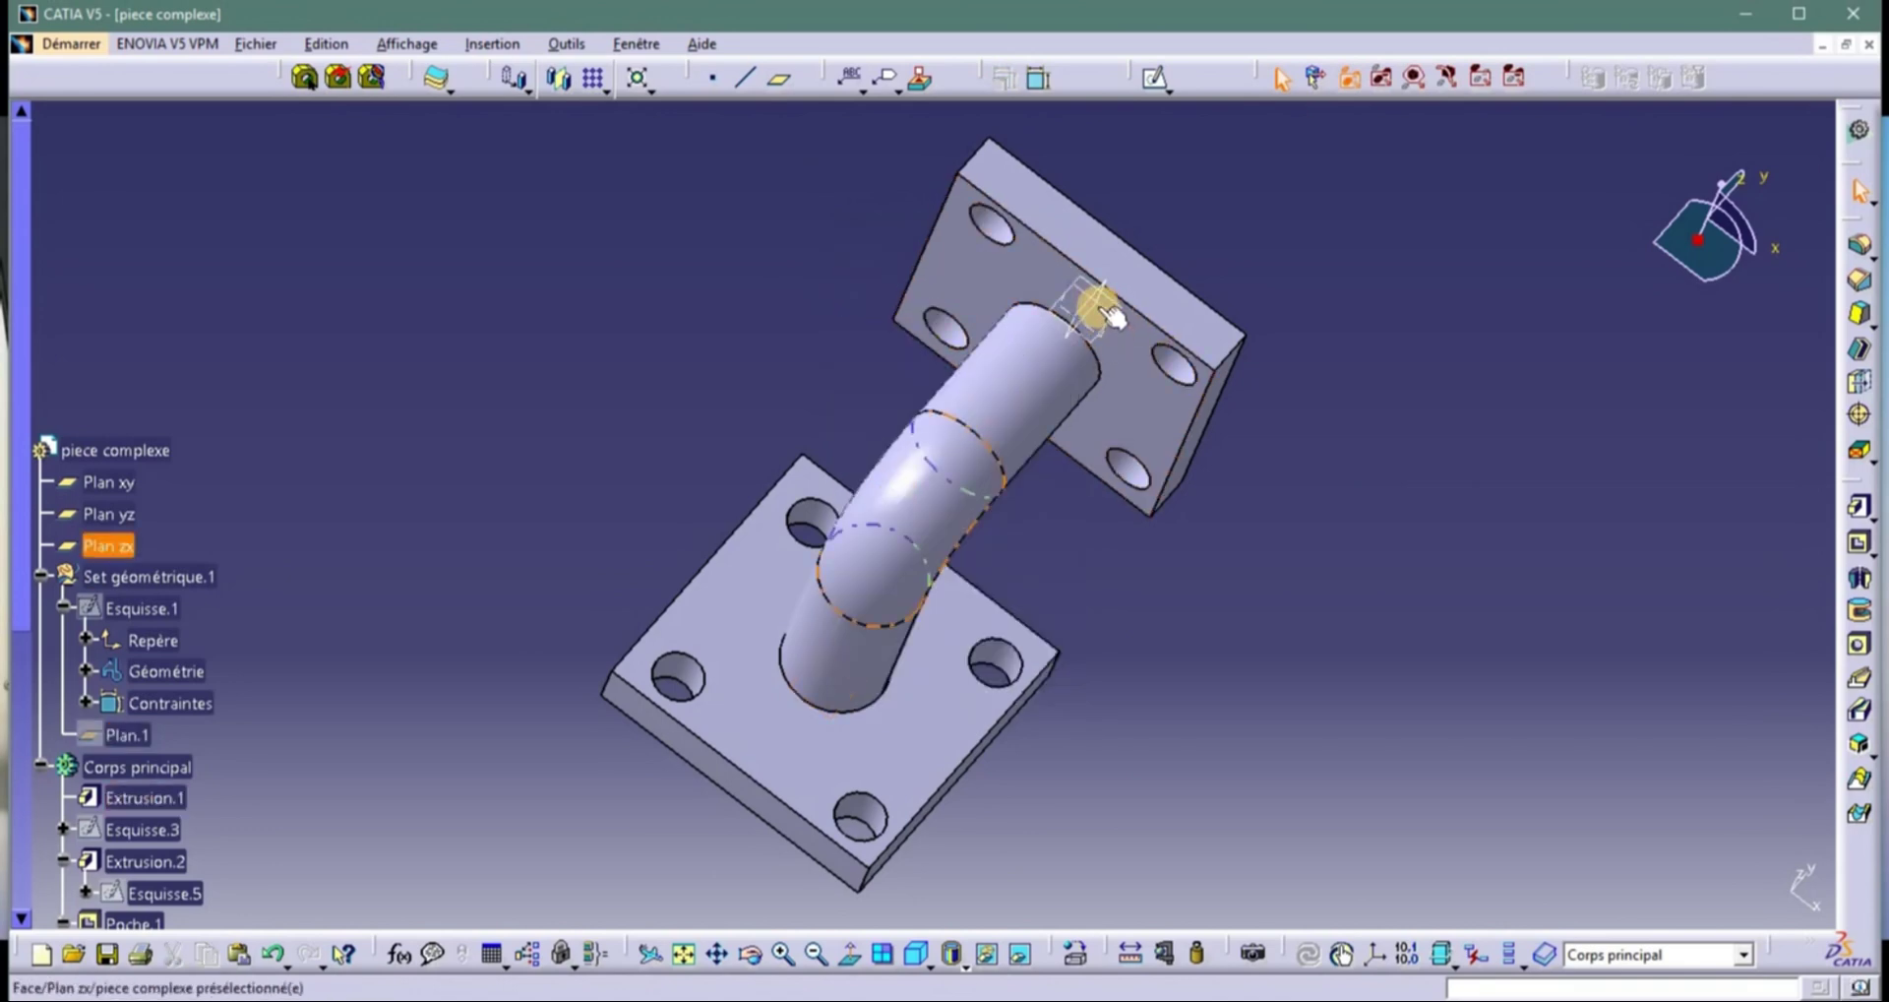
Hide the three origin planes xy, yz and zx together.
{"action": "left_click", "coordinate": [111, 482]}
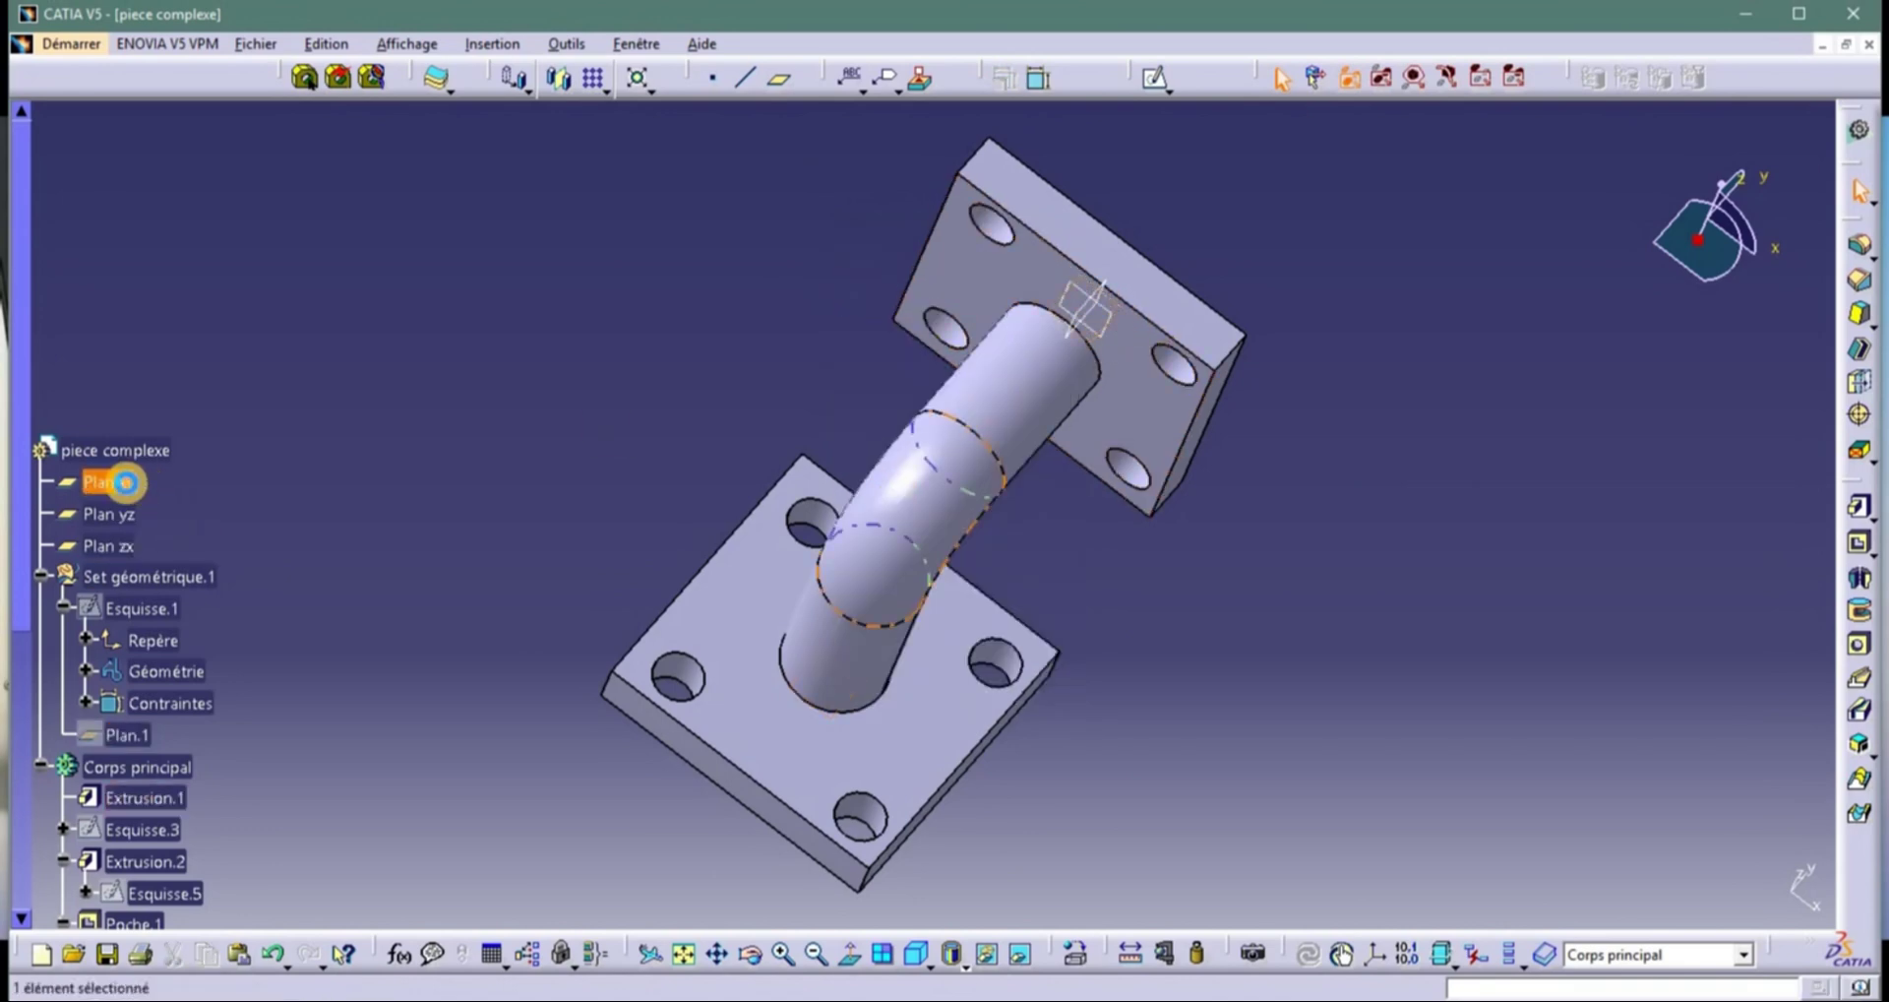
{"action": "left_click", "coordinate": [113, 514], "text": "ctrl"}
{"action": "left_click", "coordinate": [123, 546], "text": "ctrl"}
{"action": "right_click", "coordinate": [126, 546]}
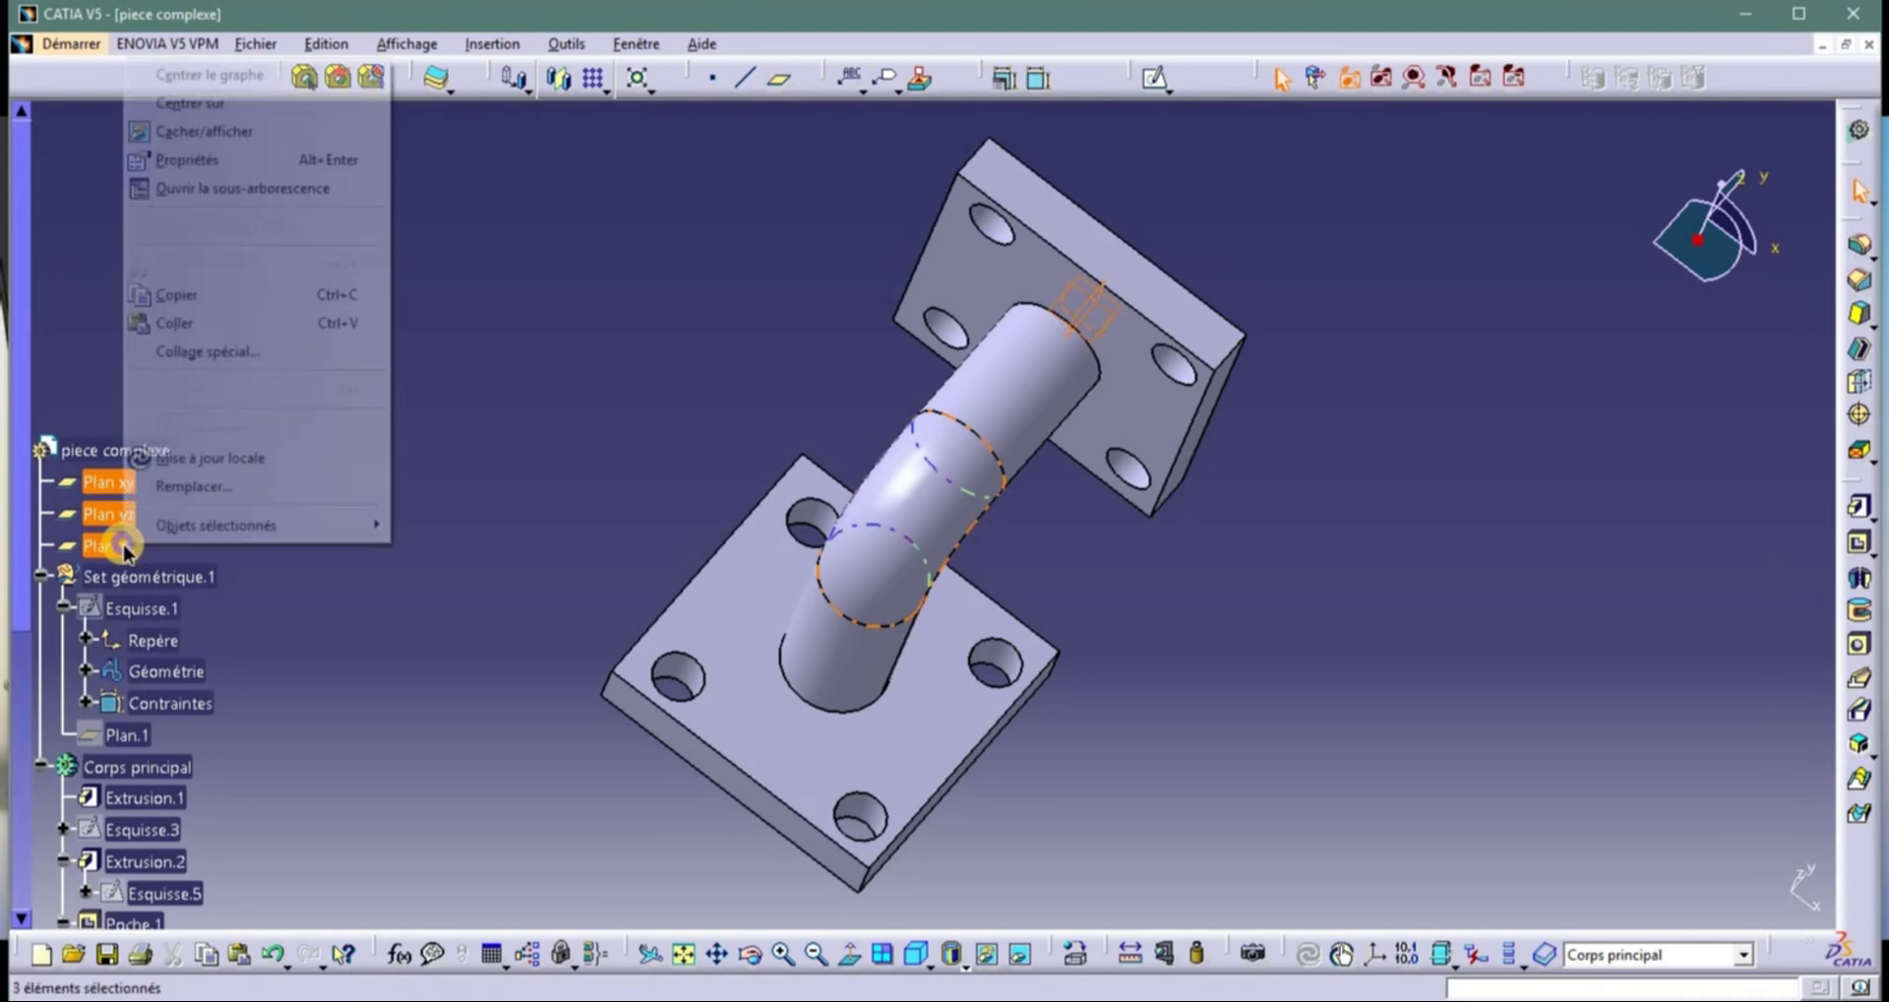
{"action": "left_click", "coordinate": [275, 133]}
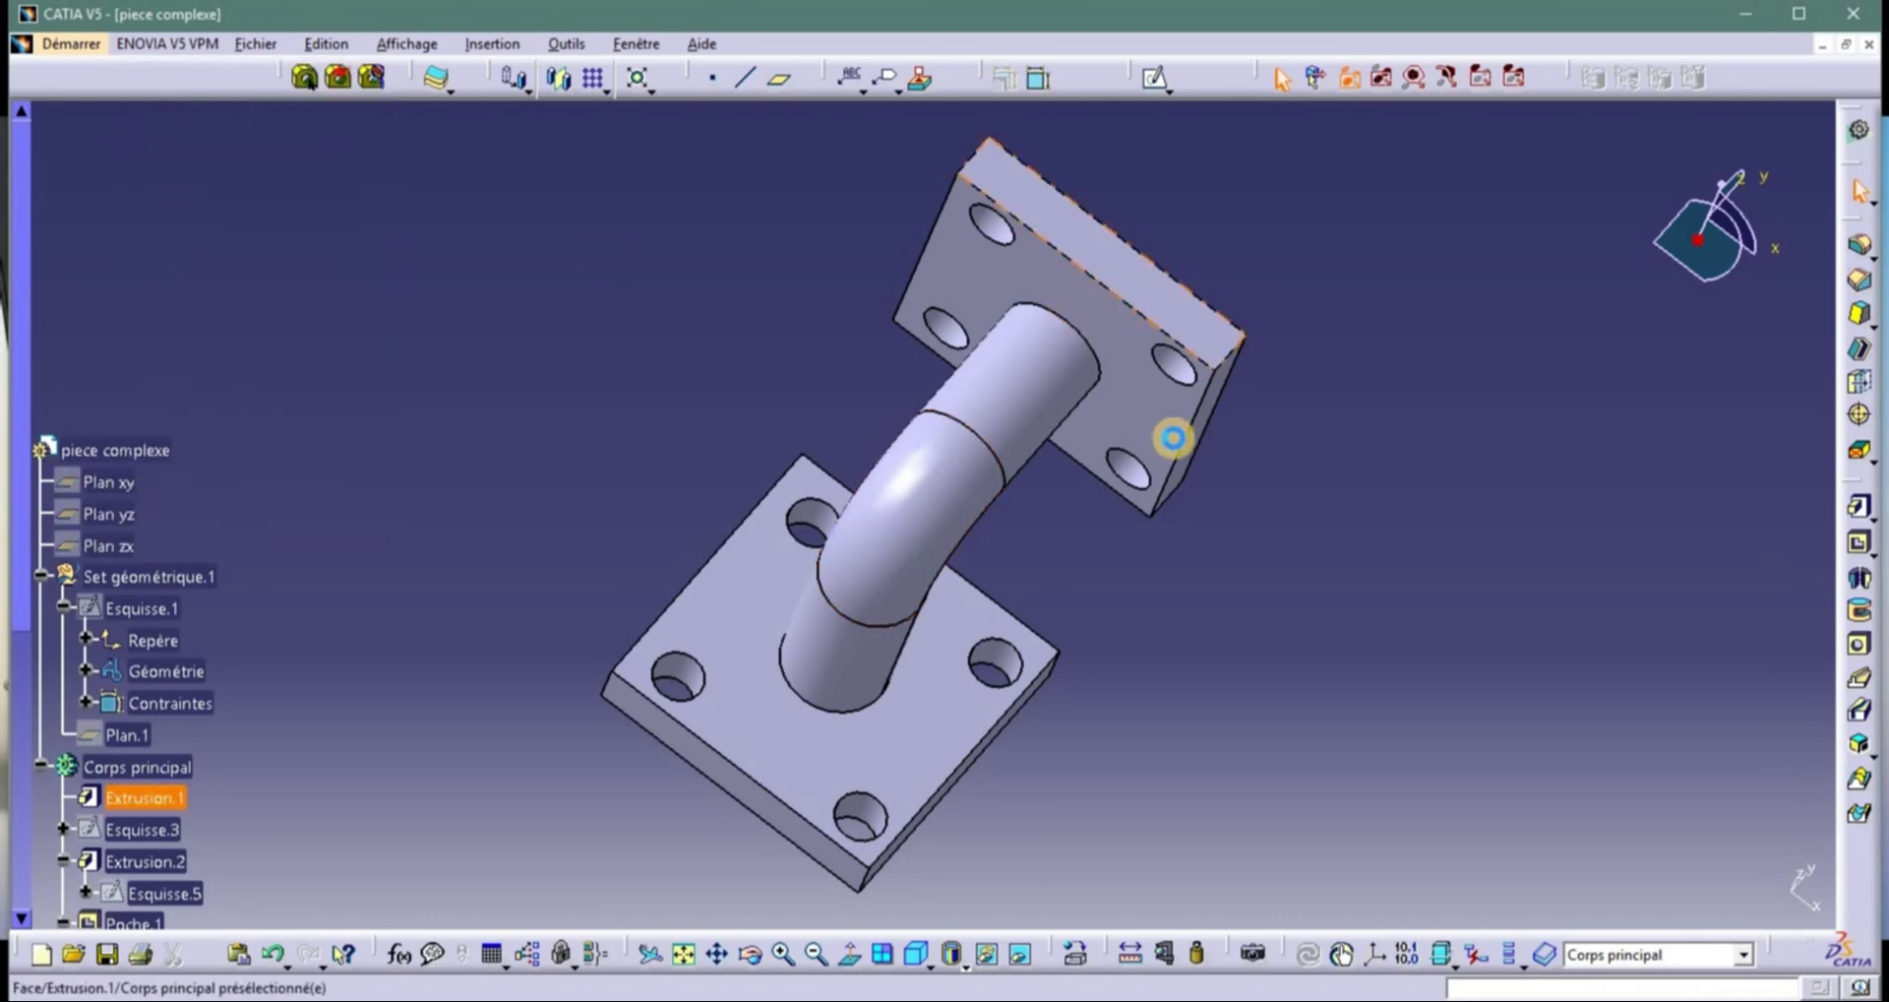
Fillet the two circular edges where the tube meets the plates with a 15 mm radius and Tangence selection mode.
{"action": "middle_click_drag", "start_coordinate": [1296, 464], "coordinate": [1282, 346]}
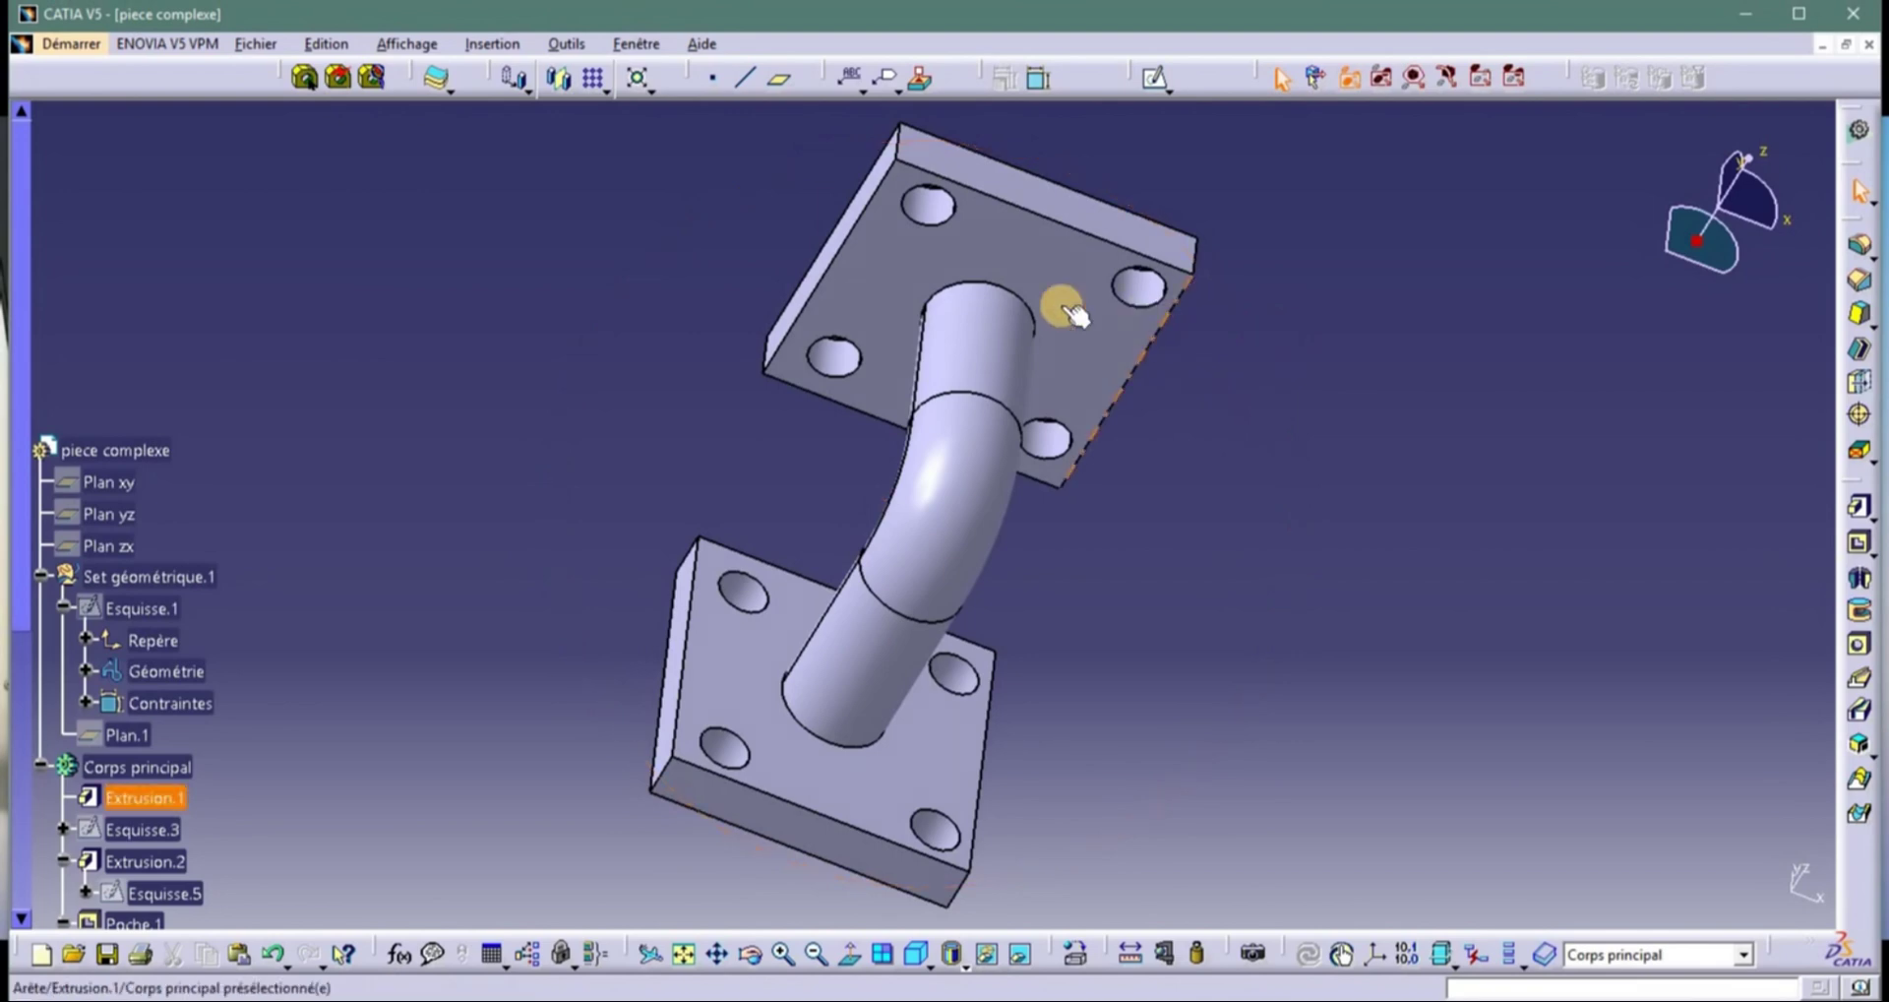
{"action": "left_click", "coordinate": [863, 756], "text": "ctrl"}
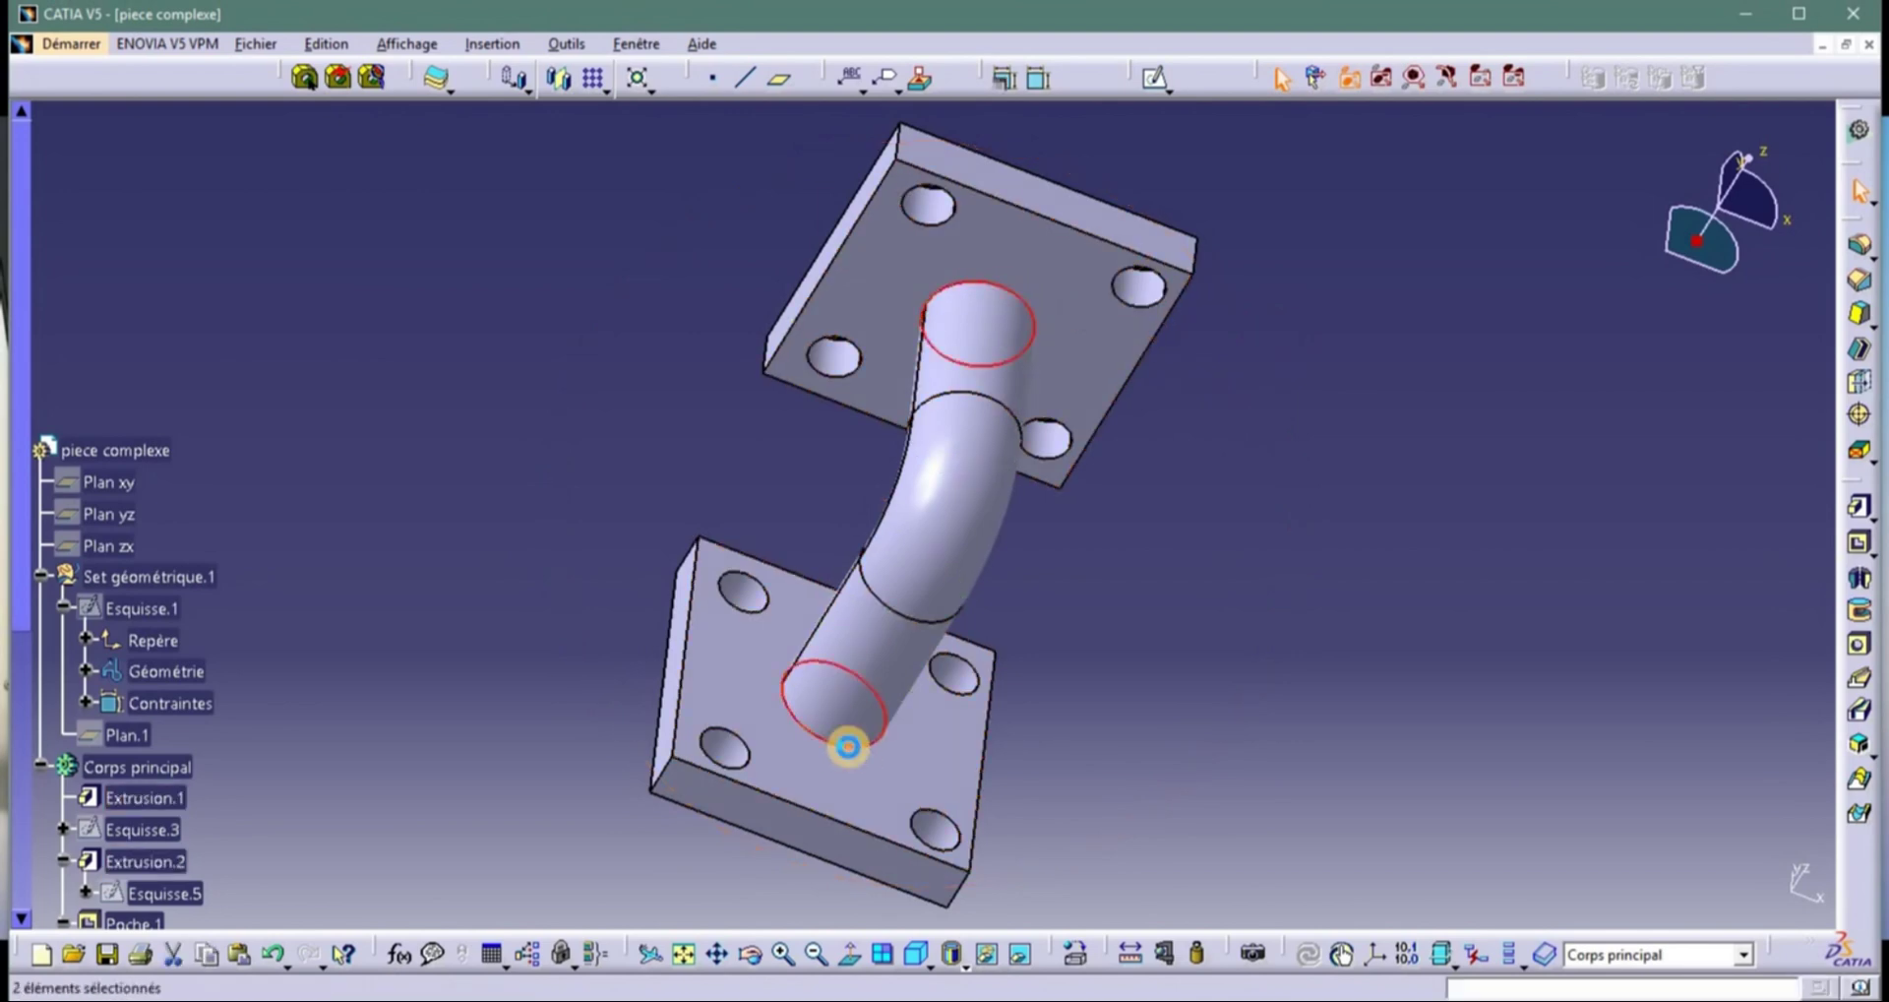
{"action": "left_click", "coordinate": [1860, 246]}
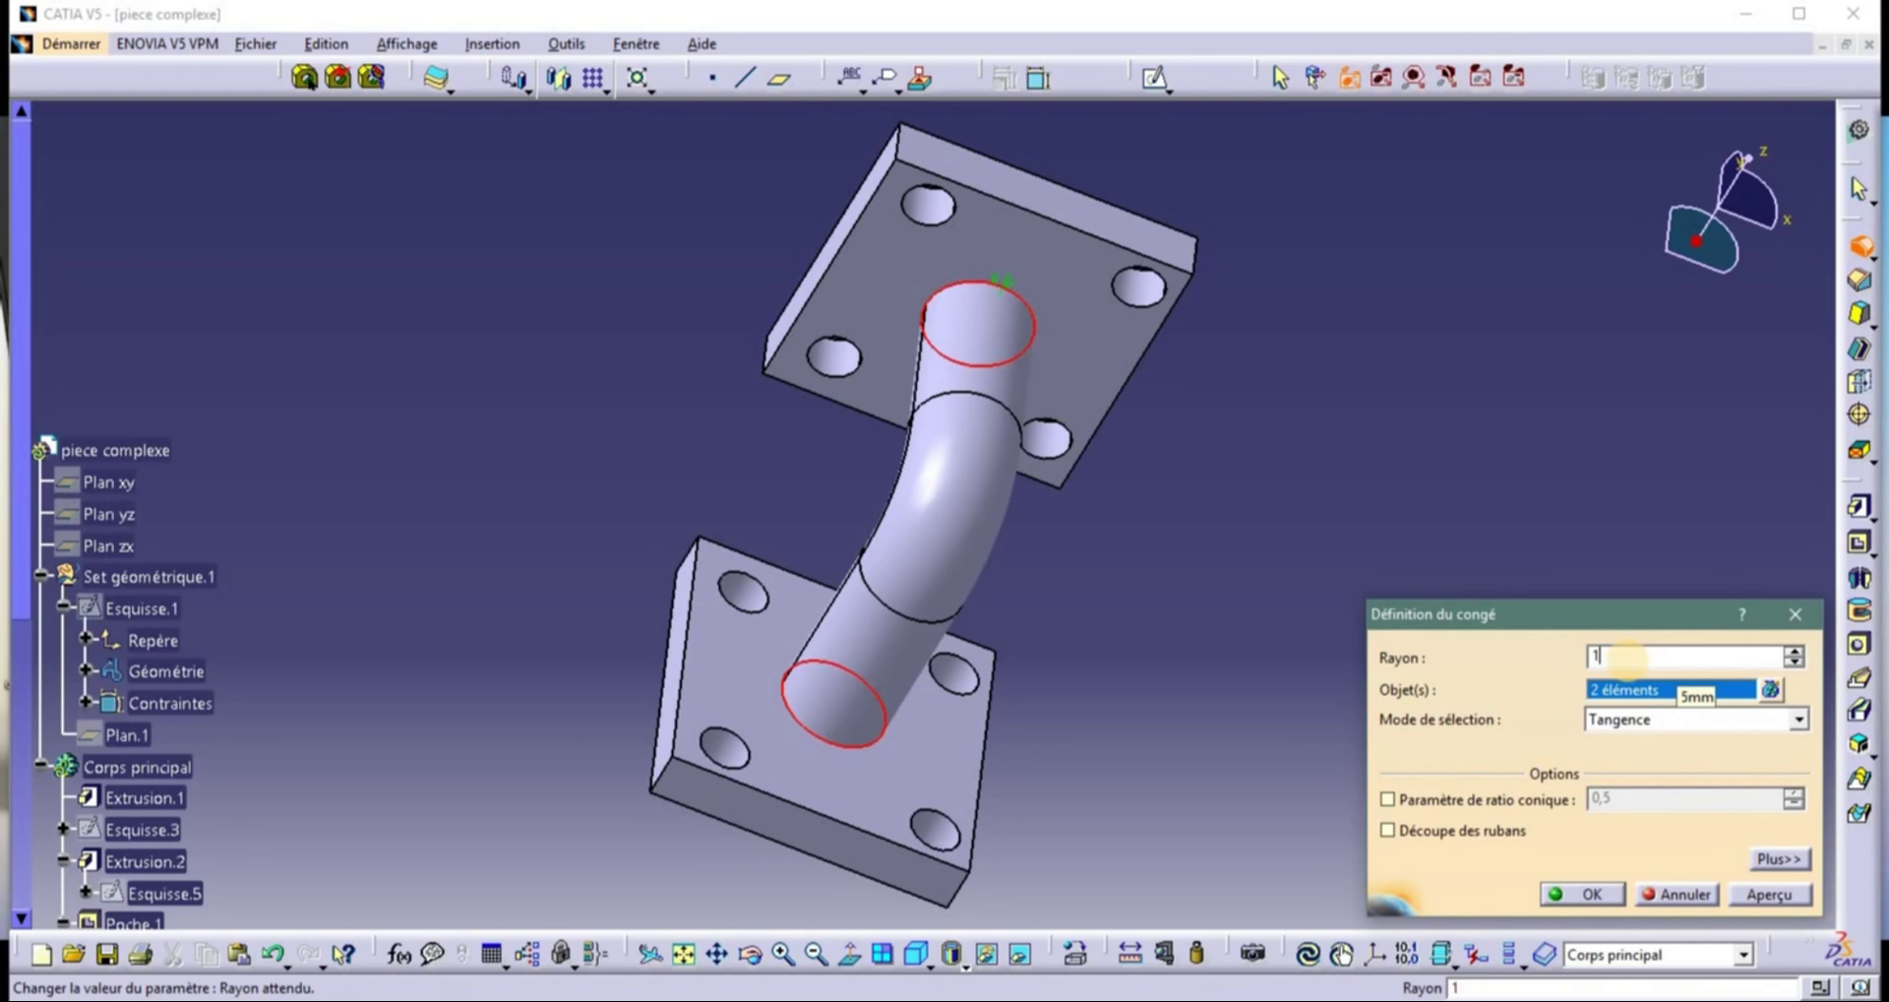
{"action": "left_click", "coordinate": [1577, 893]}
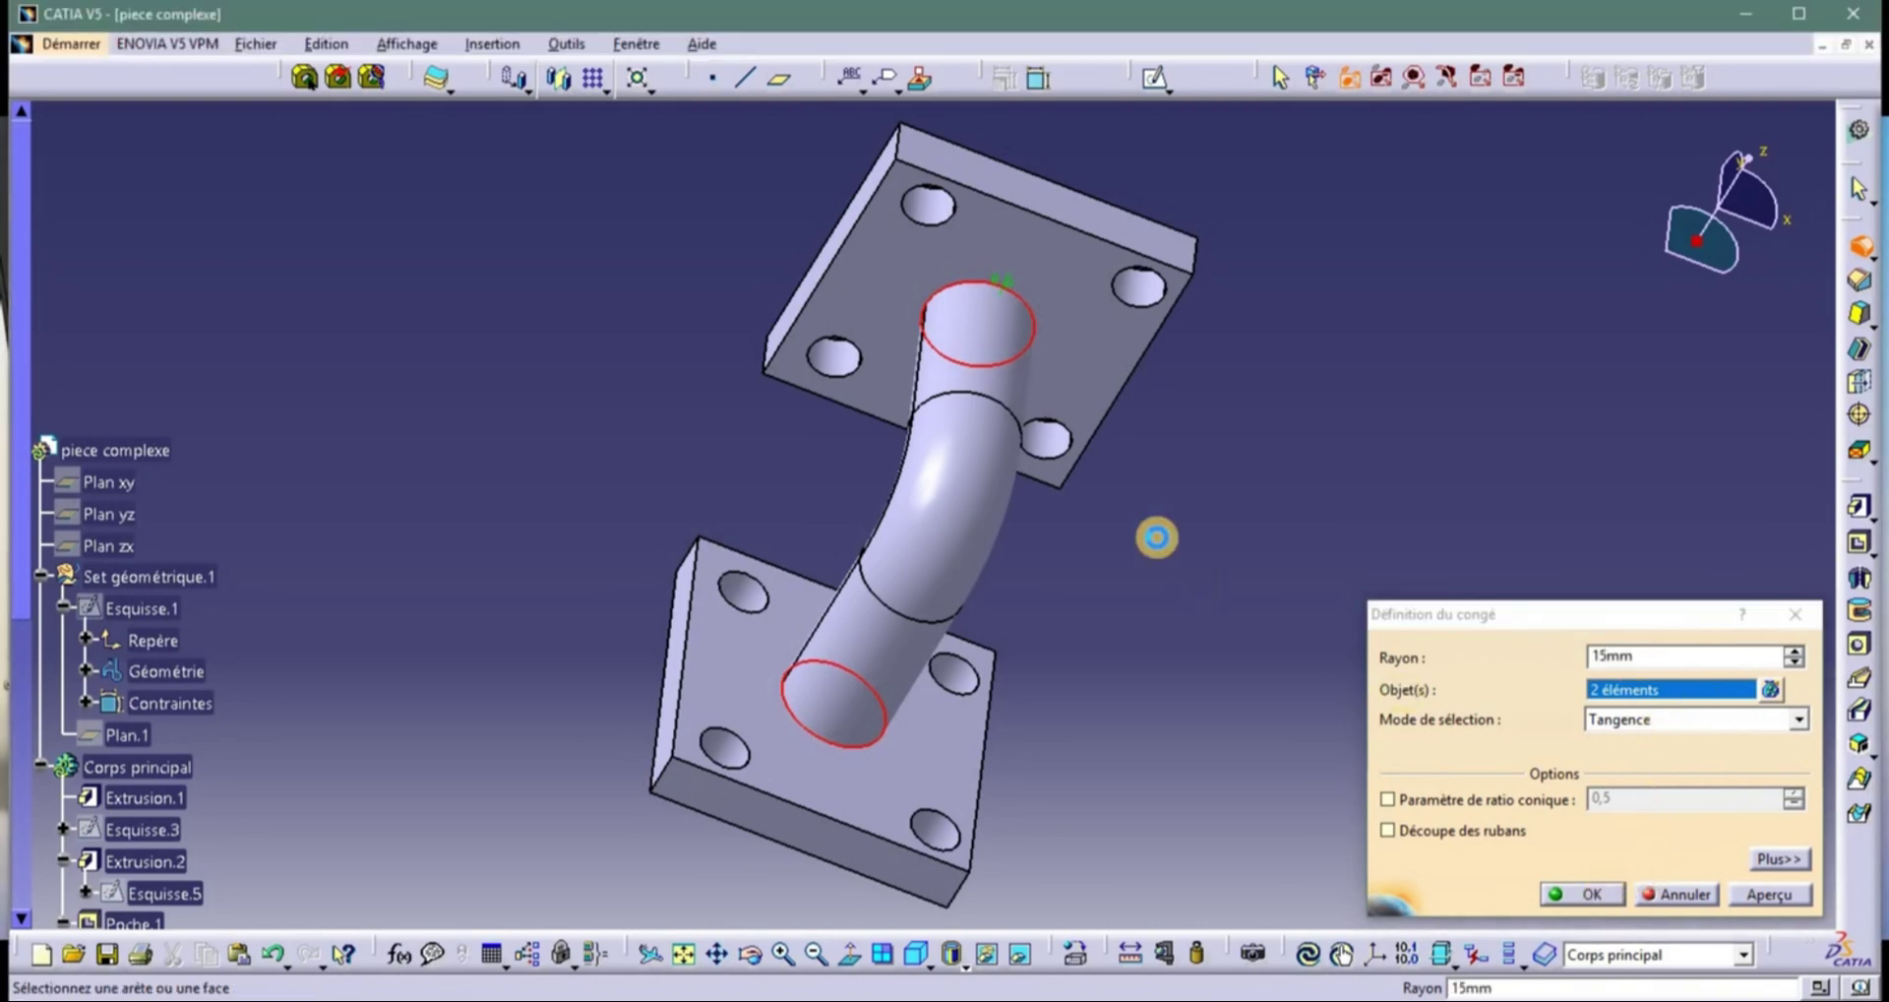
{"action": "left_click", "coordinate": [1087, 469]}
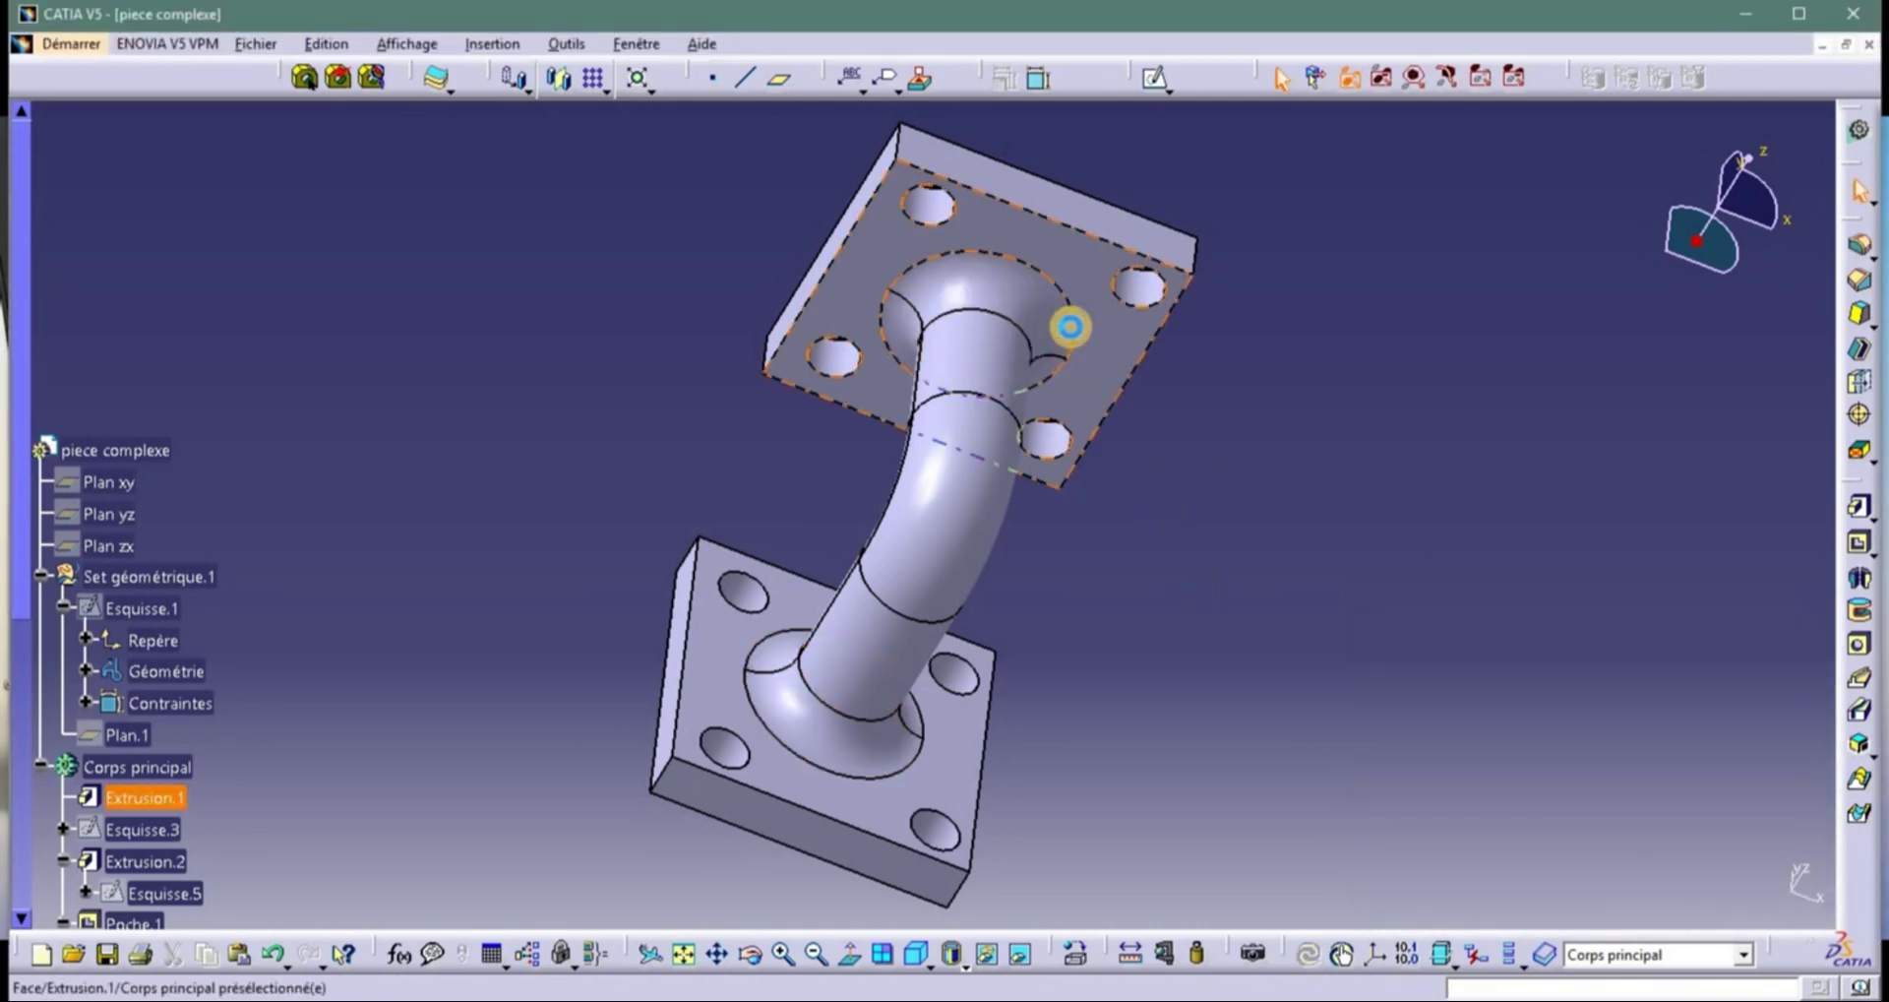
Chamfer the four outer edges of each plate's tube-side face, eight in all, with length 2 mm and angle 45°.
{"action": "left_click", "coordinate": [1136, 254]}
{"action": "left_click", "coordinate": [1153, 350], "text": "ctrl"}
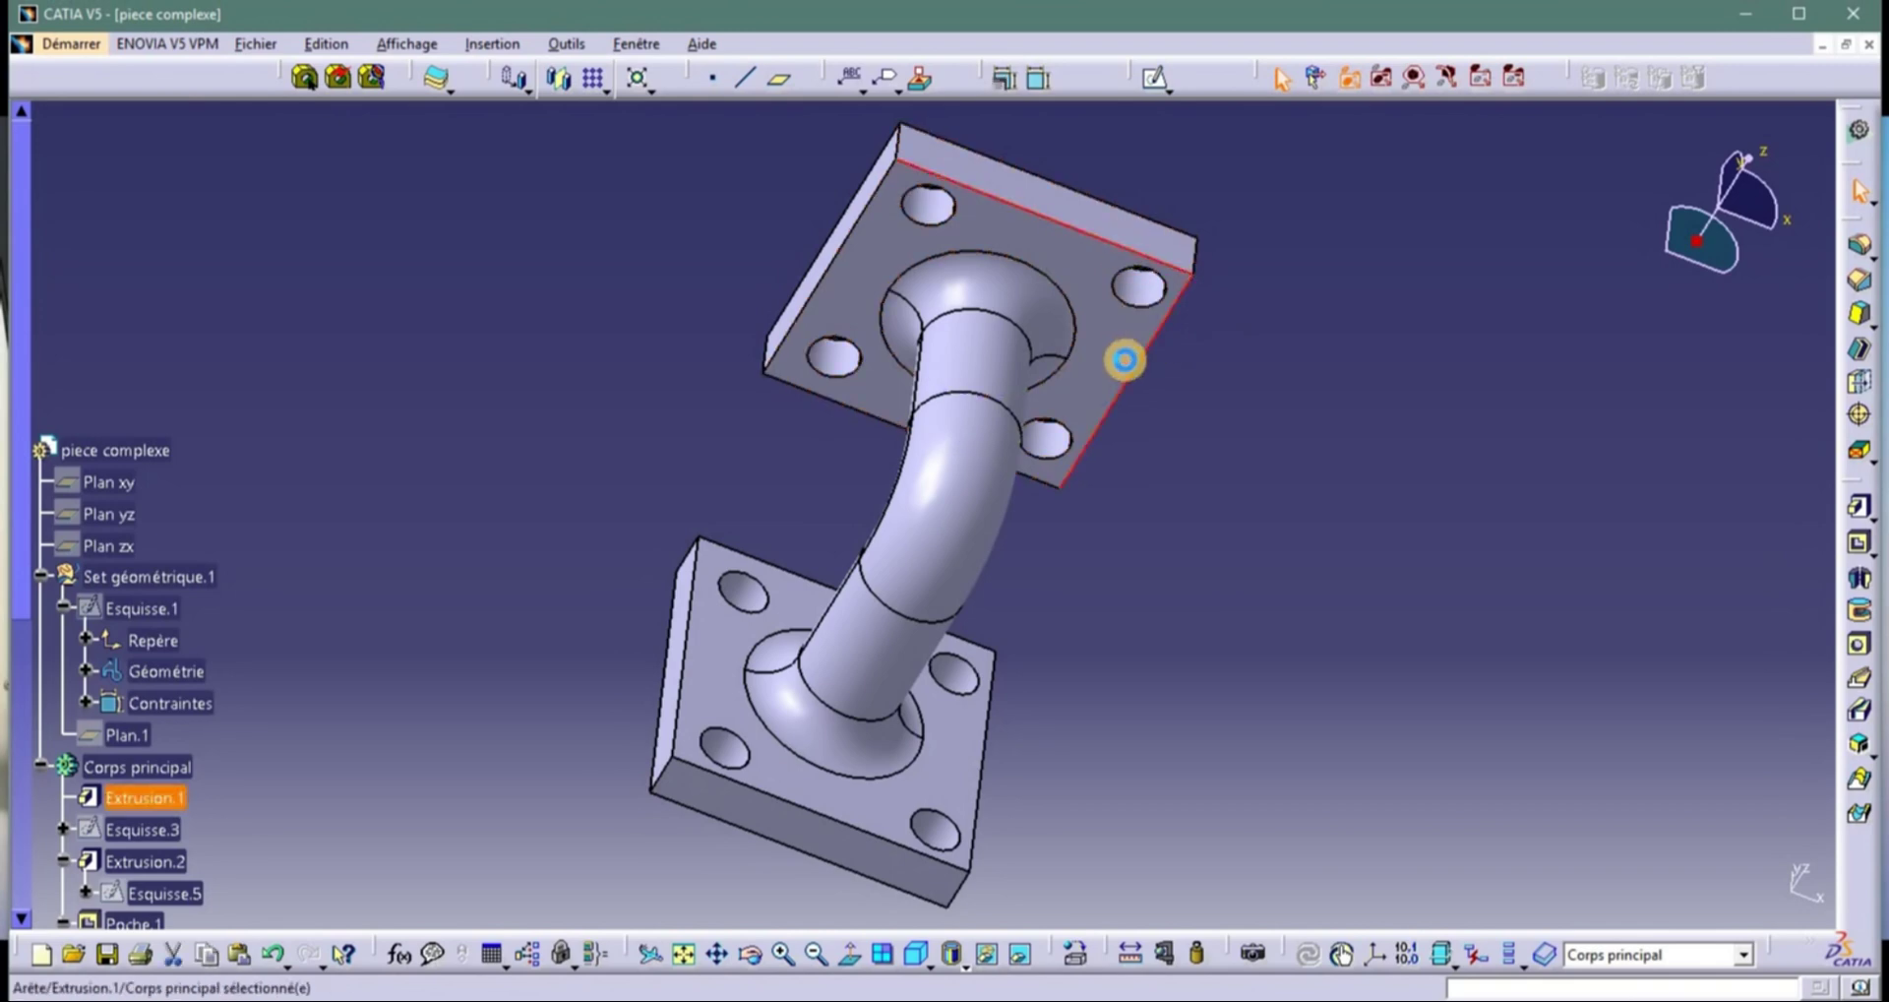
{"action": "left_click", "coordinate": [844, 411], "text": "ctrl"}
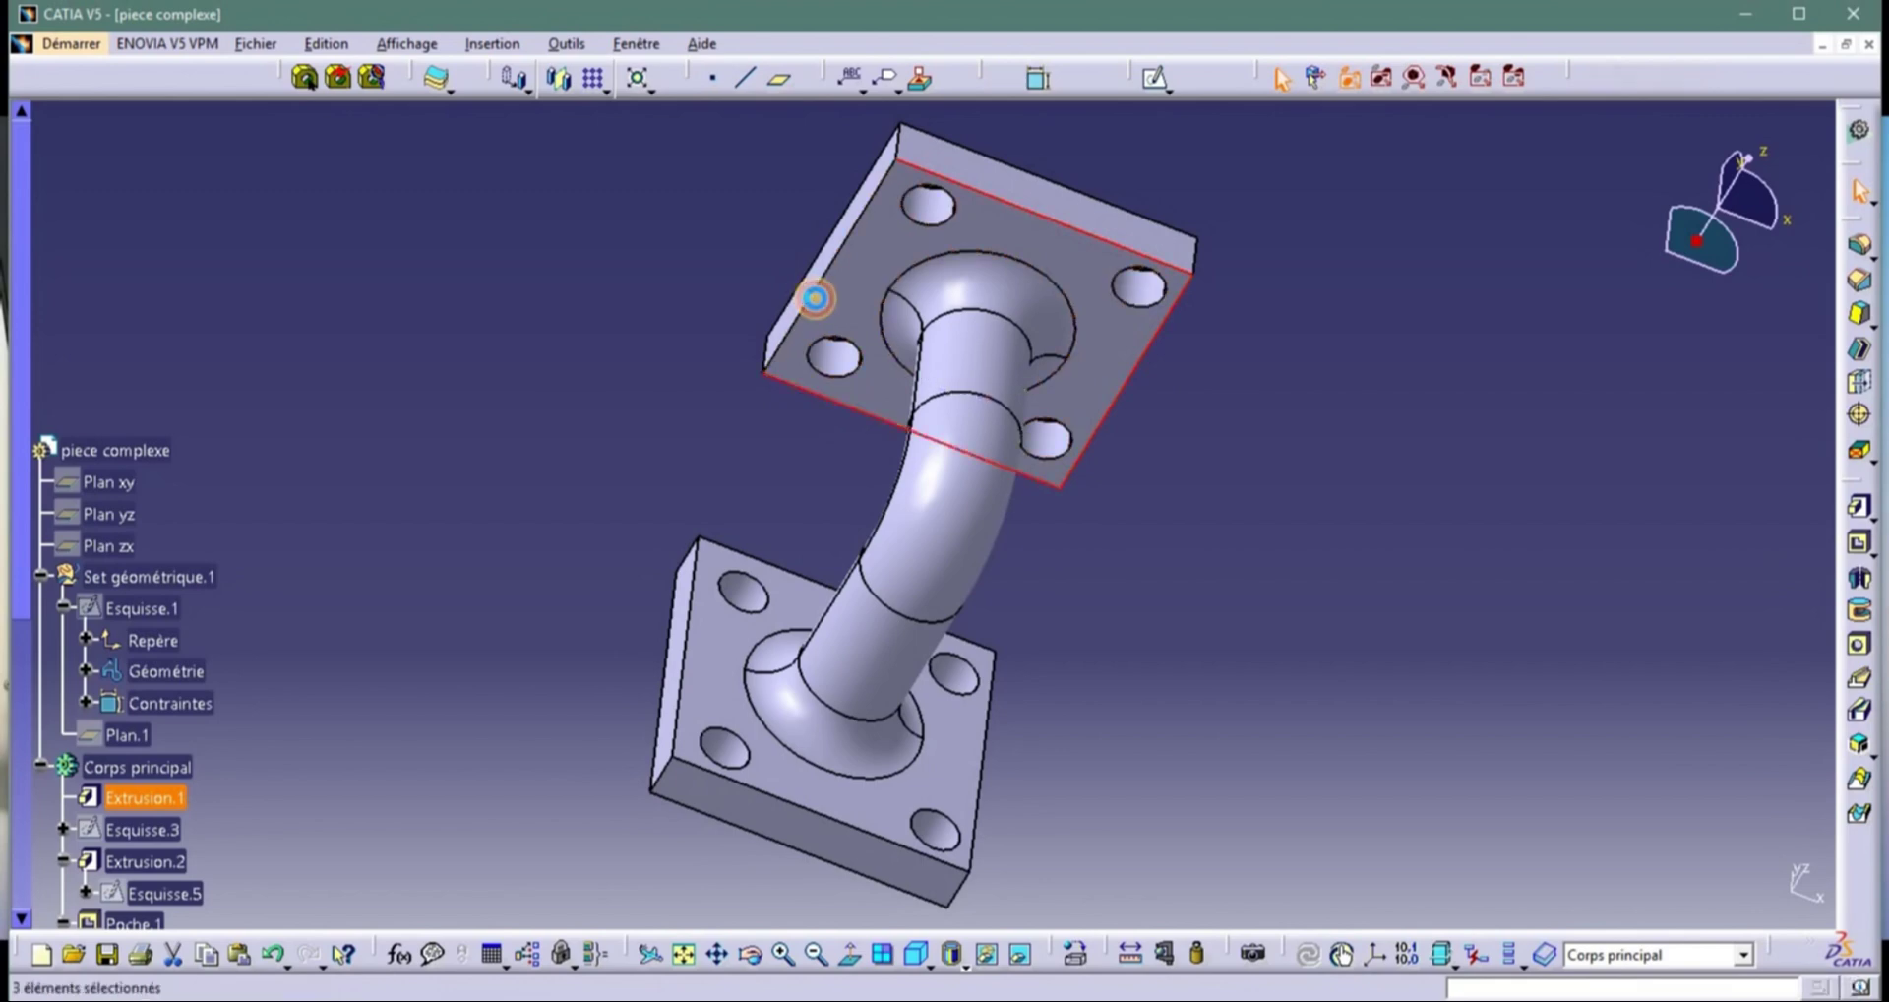
{"action": "left_click", "coordinate": [832, 260], "text": "ctrl"}
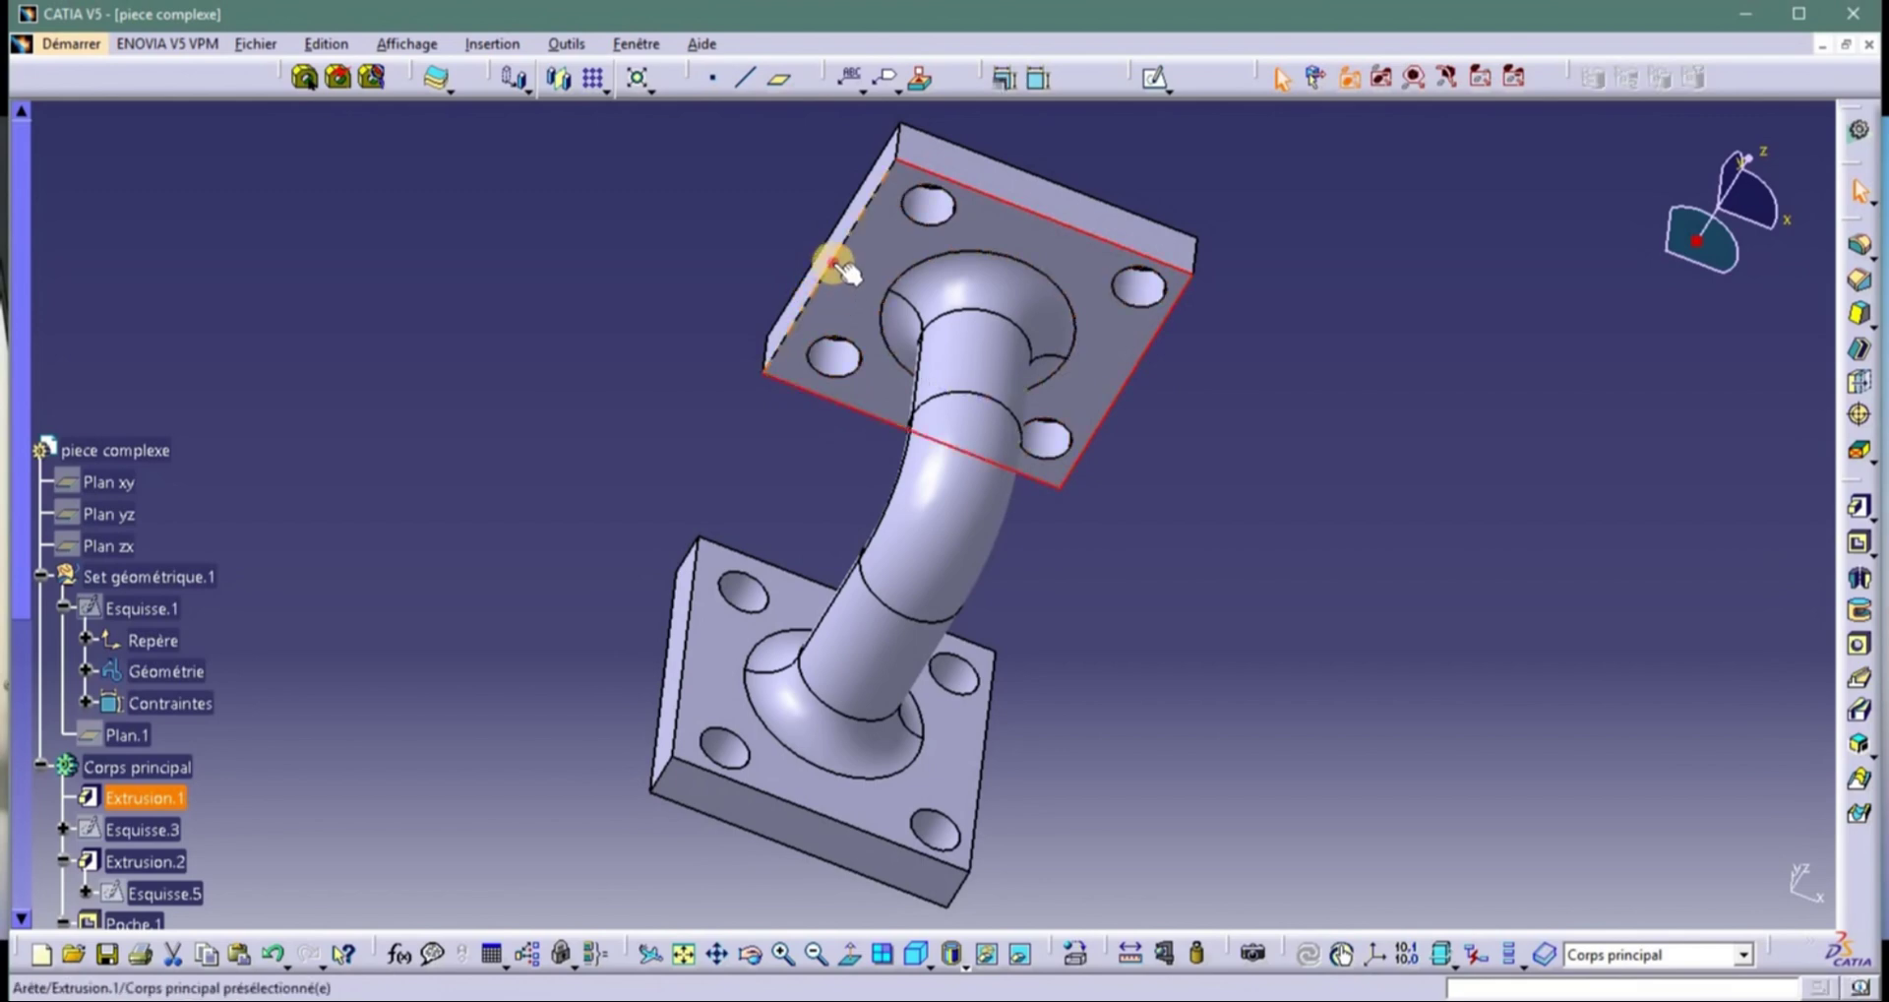
{"action": "left_click", "coordinate": [981, 770], "text": "ctrl"}
{"action": "left_click", "coordinate": [839, 817], "text": "ctrl"}
{"action": "left_click", "coordinate": [684, 662], "text": "ctrl"}
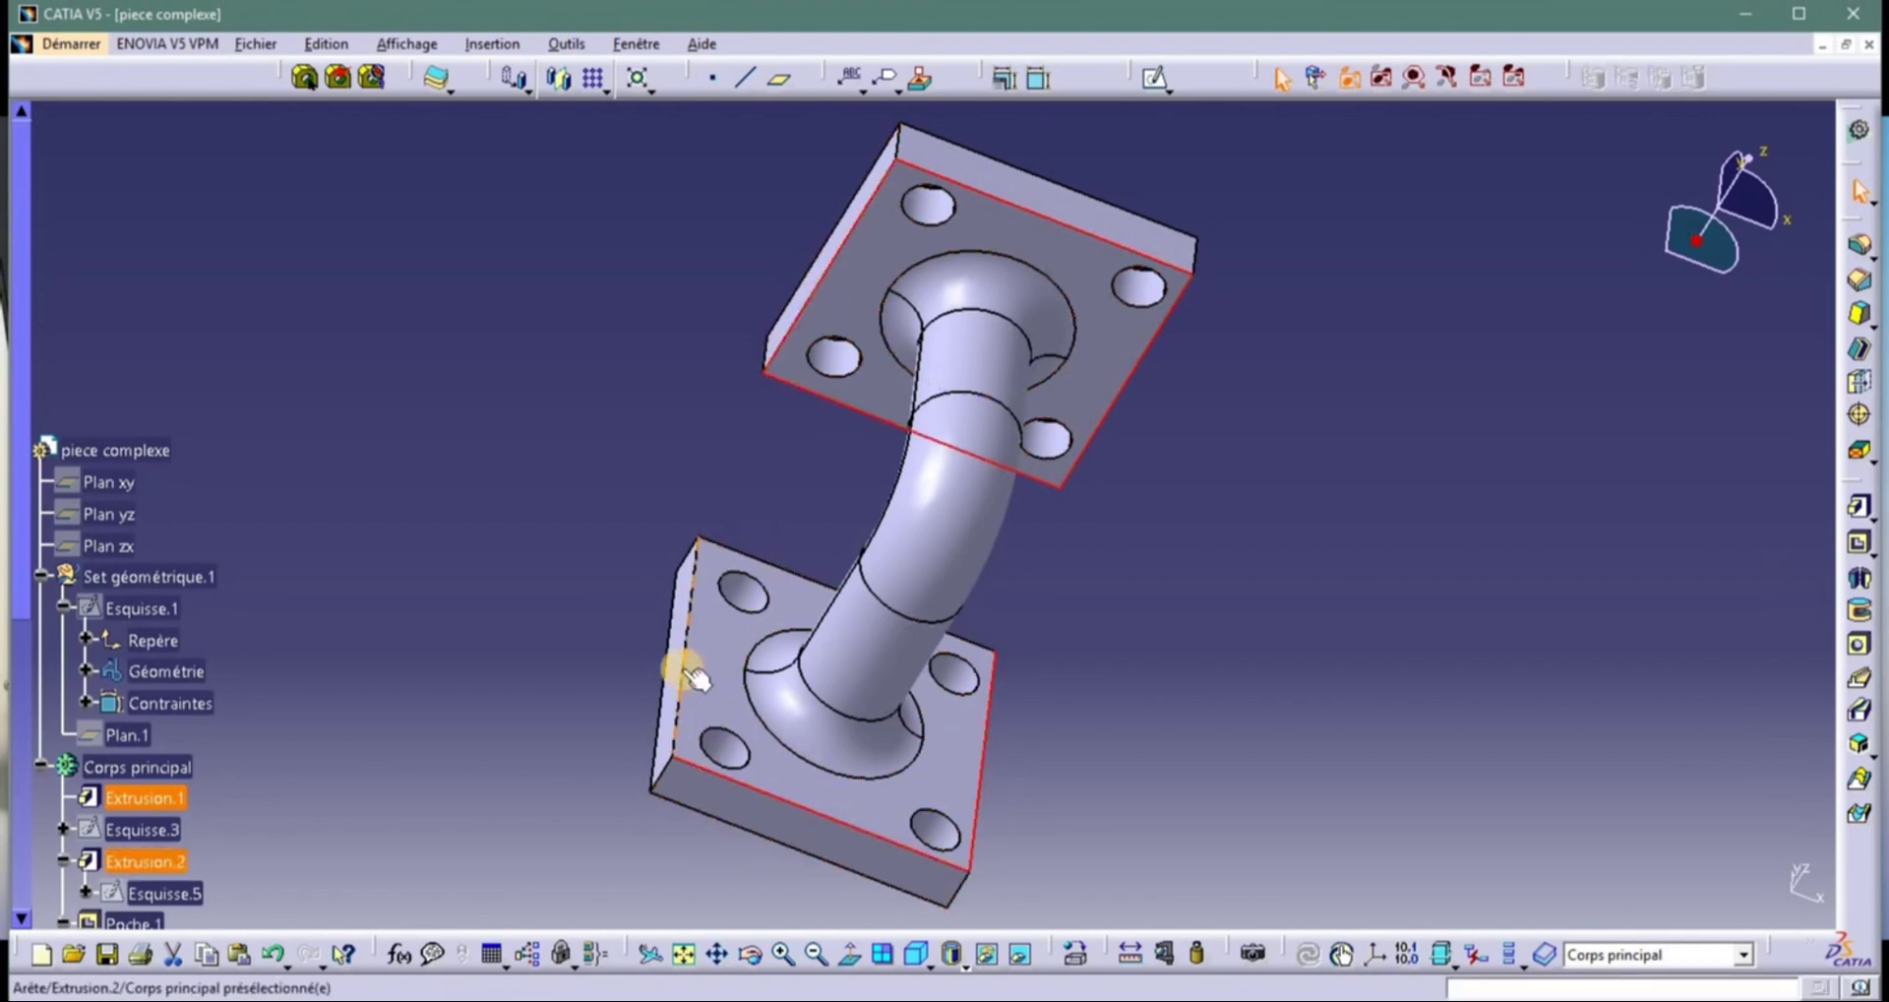
{"action": "left_click", "coordinate": [793, 575], "text": "ctrl"}
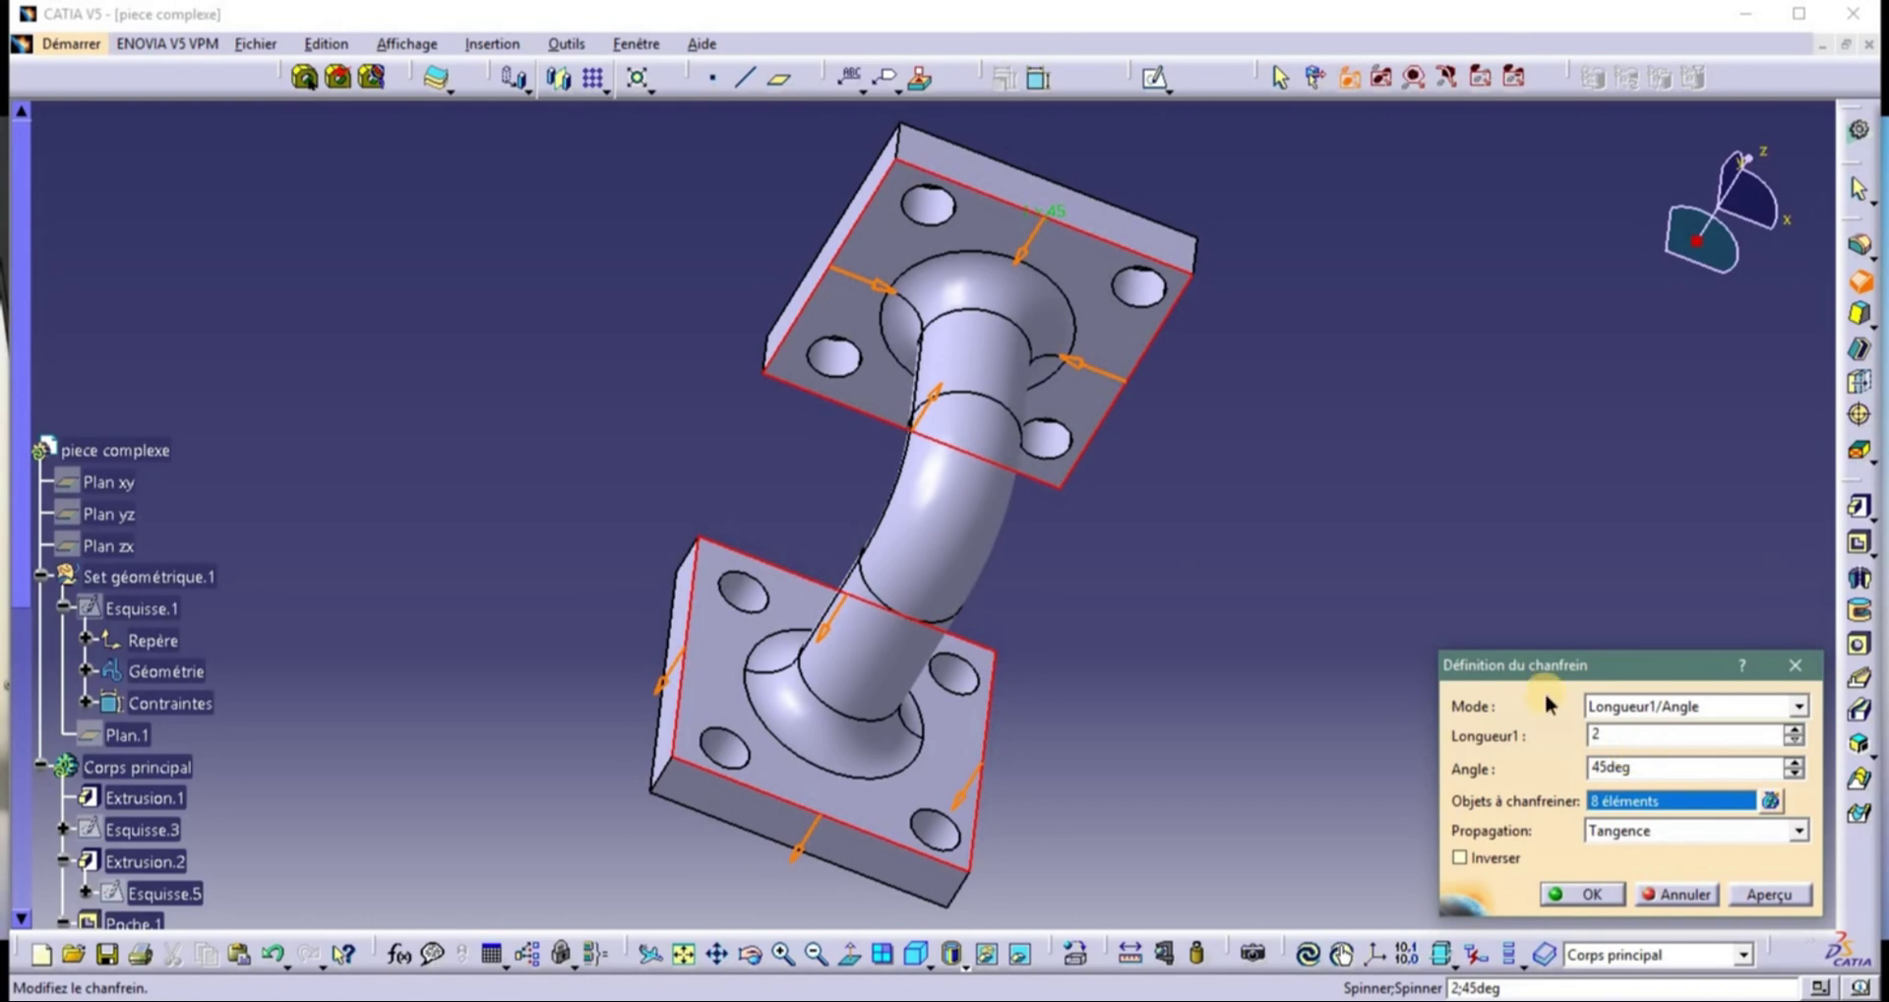
{"action": "left_click", "coordinate": [1576, 894]}
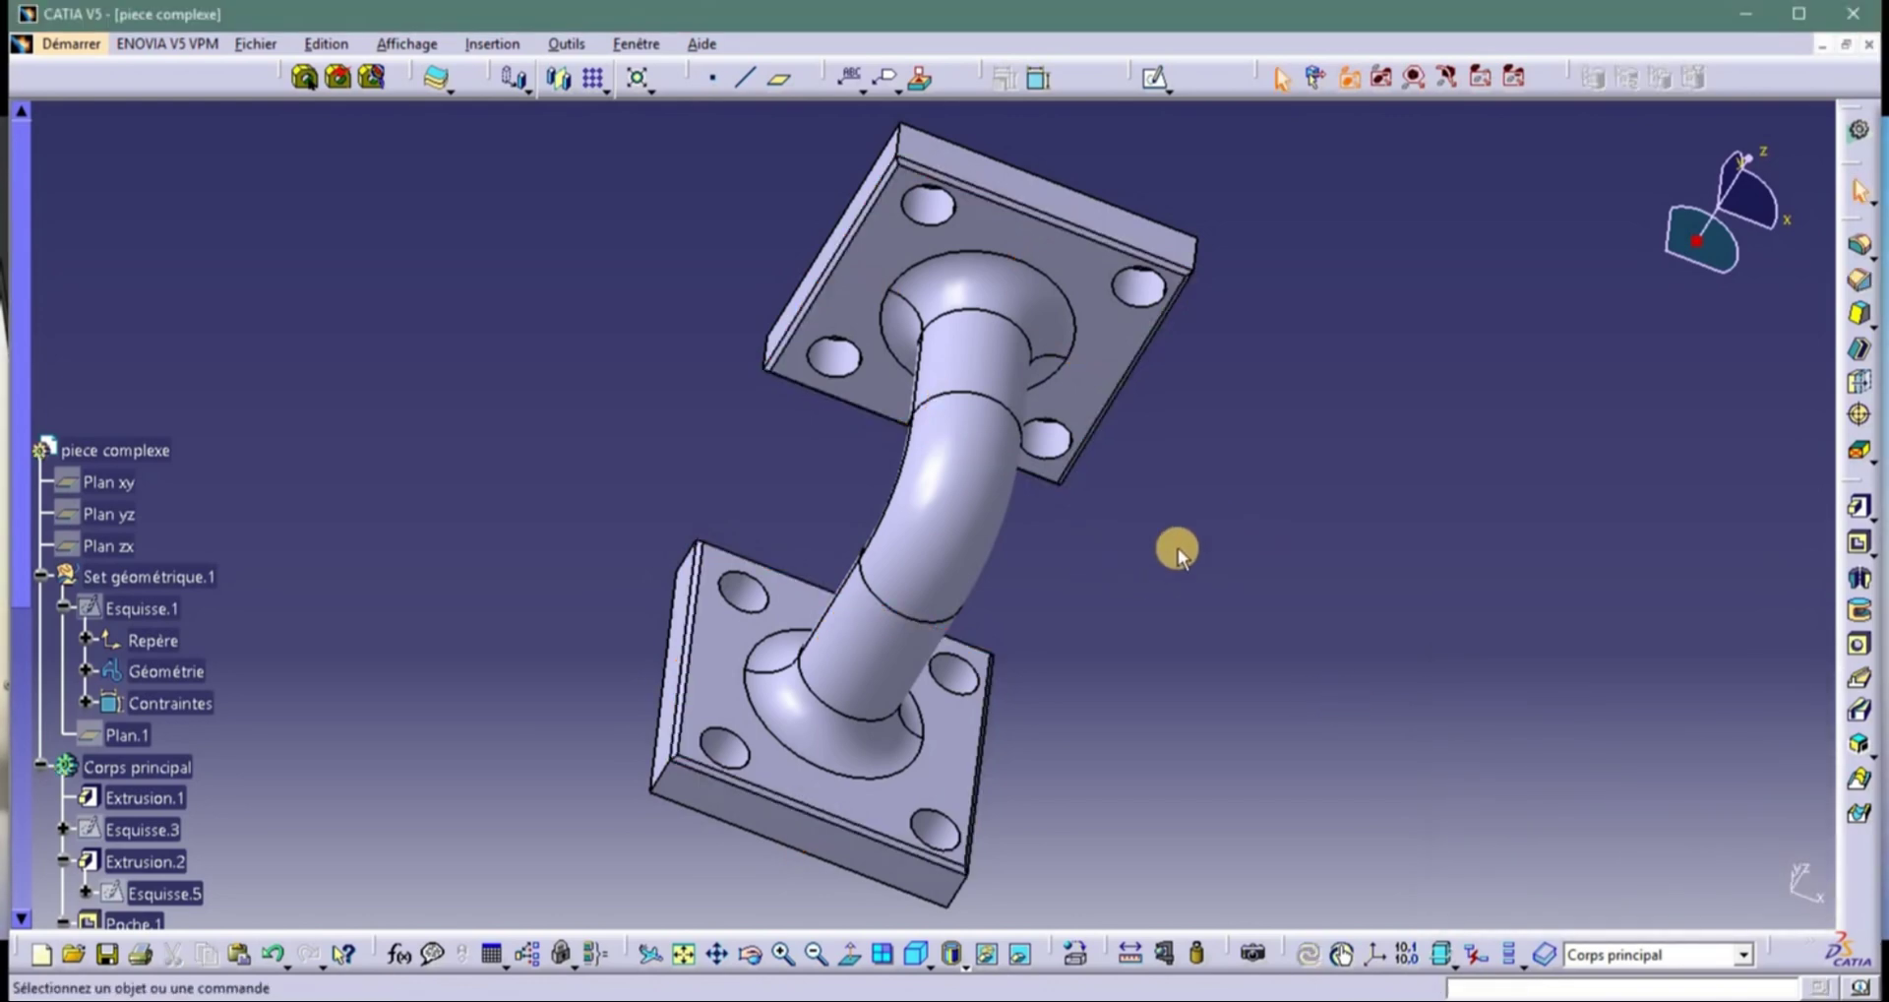
{"action": "middle_click_drag", "start_coordinate": [1193, 521], "coordinate": [1062, 394]}
{"action": "scroll", "coordinate": [39, 473], "scroll_direction": "up", "scroll_amount": 1}
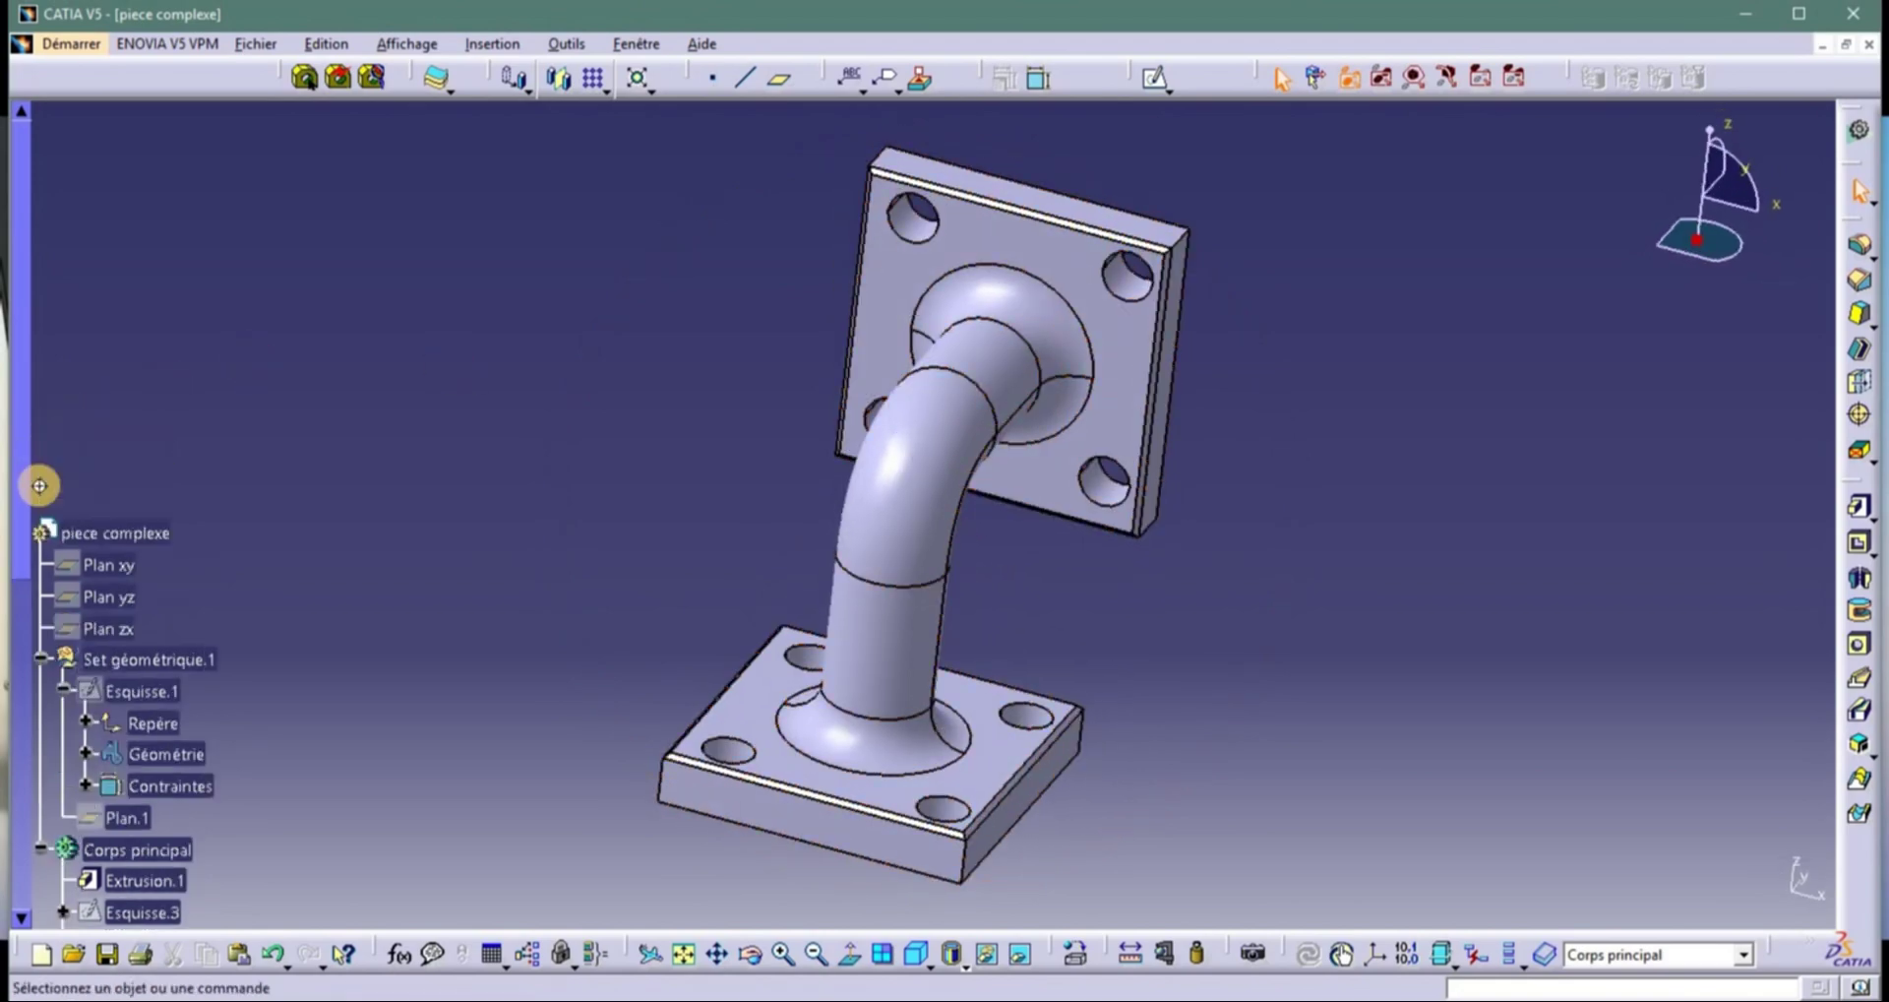
{"action": "middle_click_drag", "start_coordinate": [60, 383], "coordinate": [77, 305]}
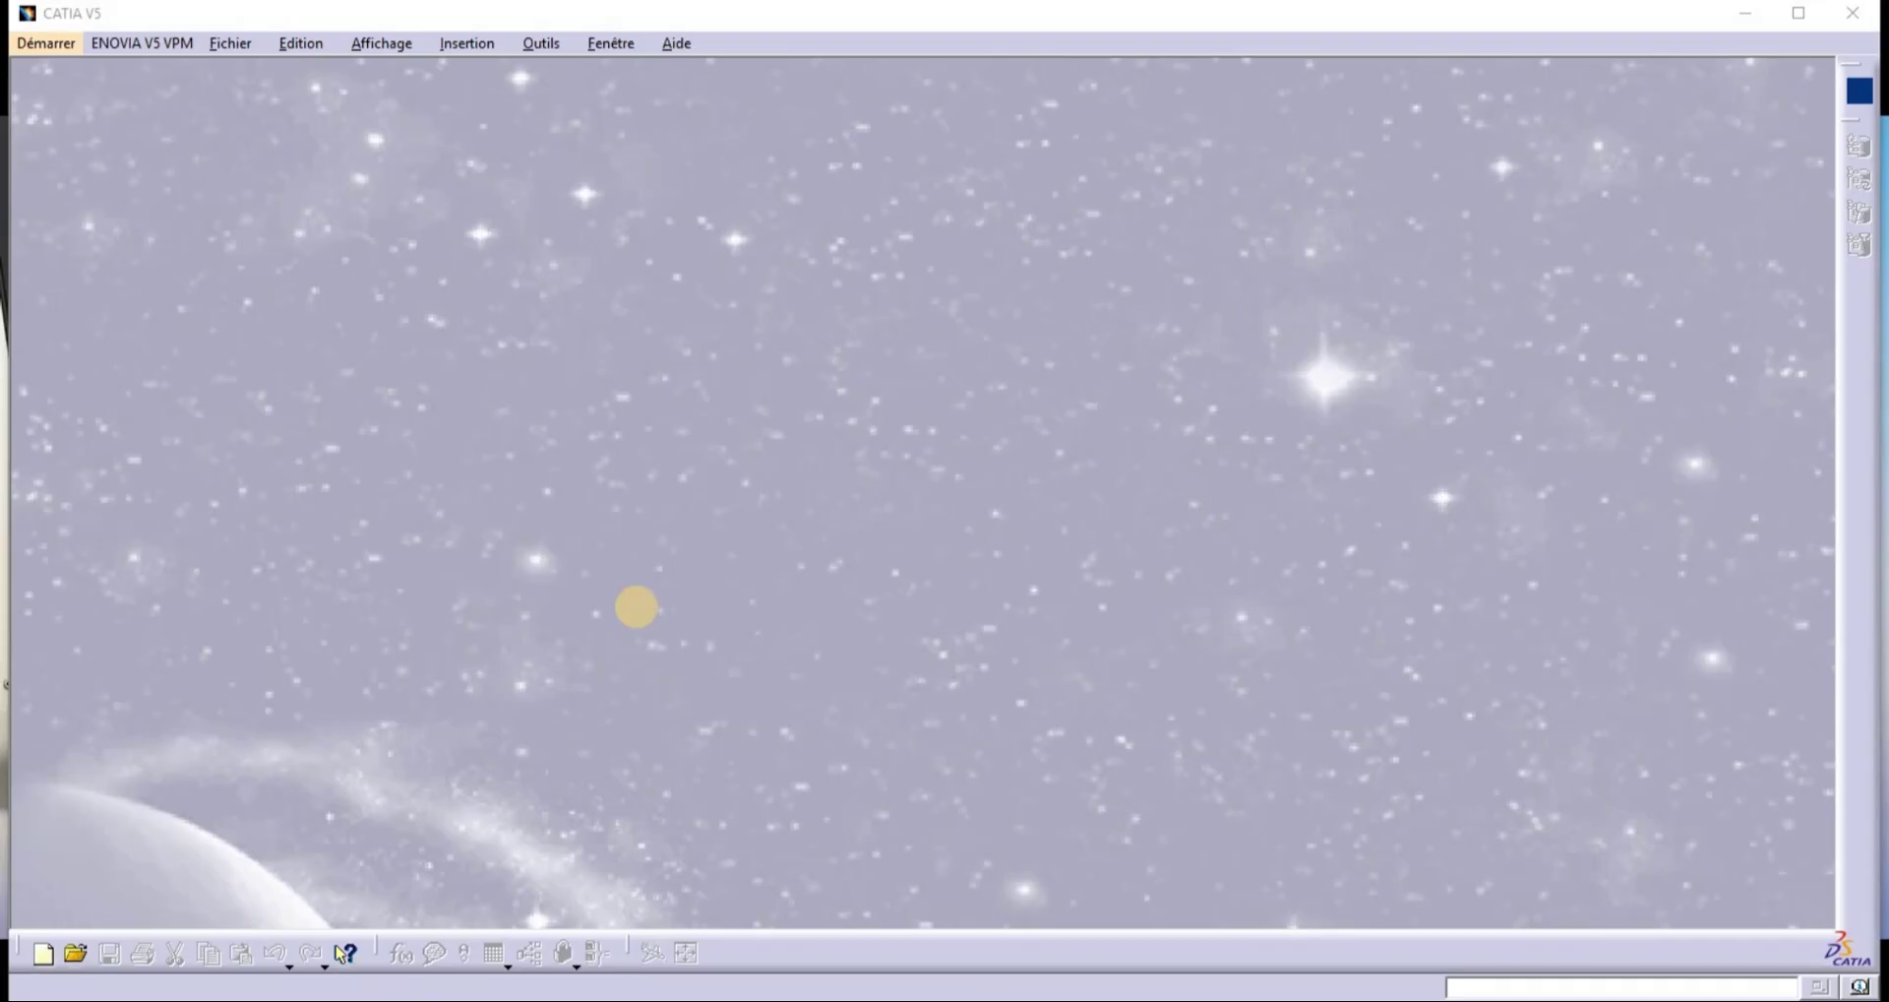